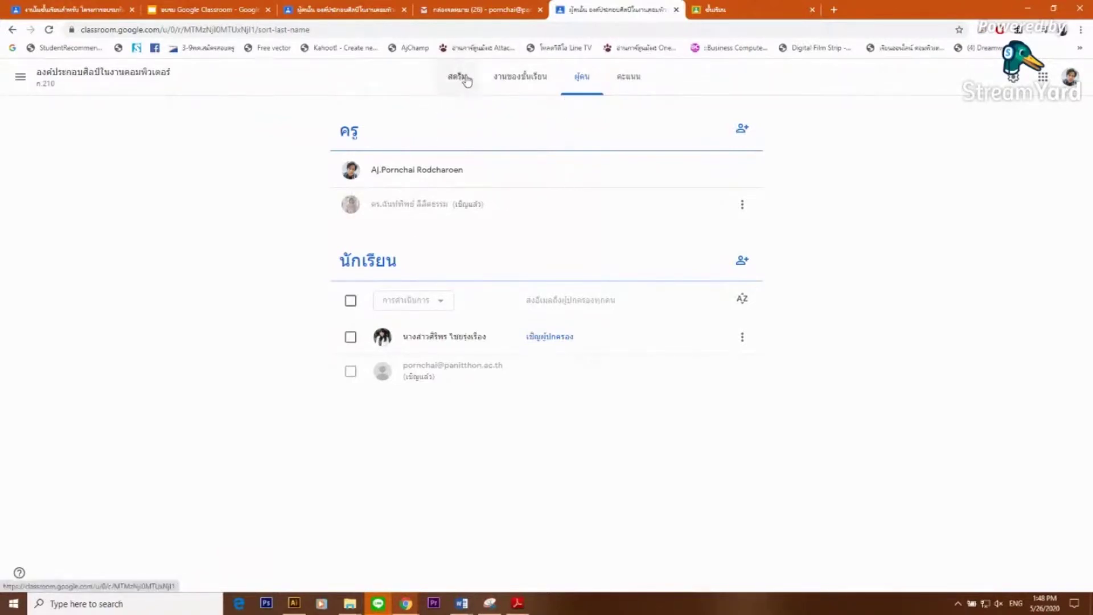
Step: Show the class's join code full-screen from the Stream page and select the whole code to copy
click(466, 81)
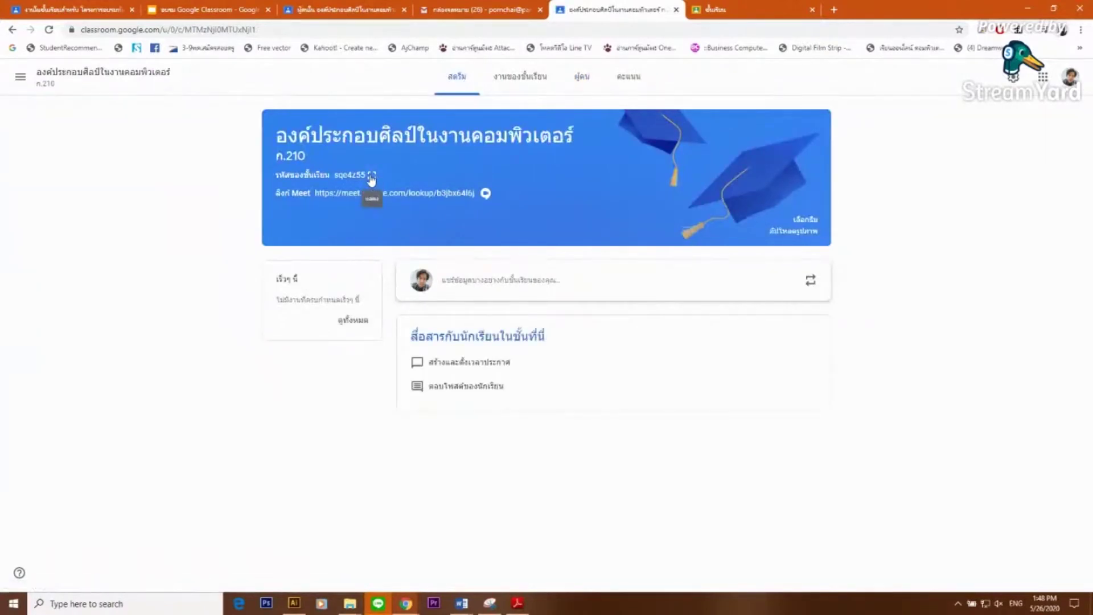
click(371, 176)
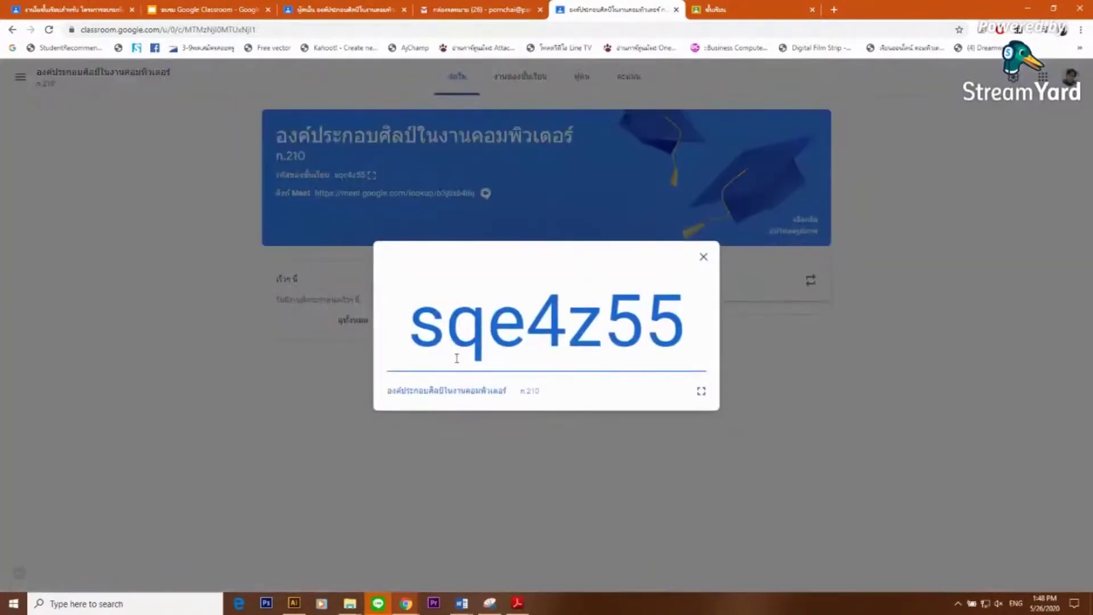
drag(426, 333, 684, 336)
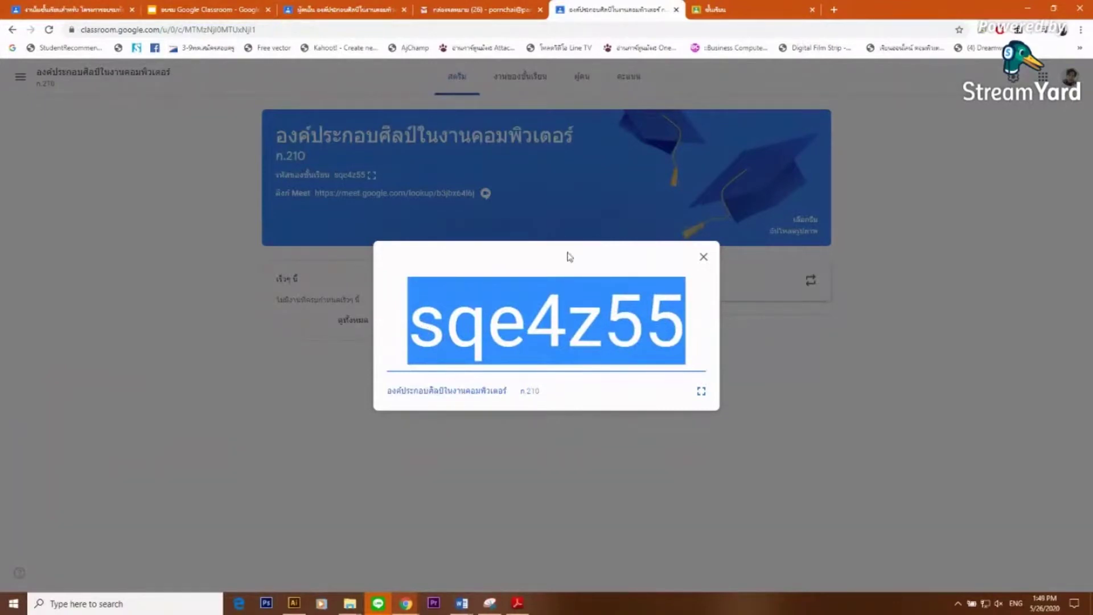
click(410, 327)
drag(410, 329, 674, 331)
click(429, 329)
drag(428, 329, 693, 350)
key(ctrl+c)
mouse_move(407, 609)
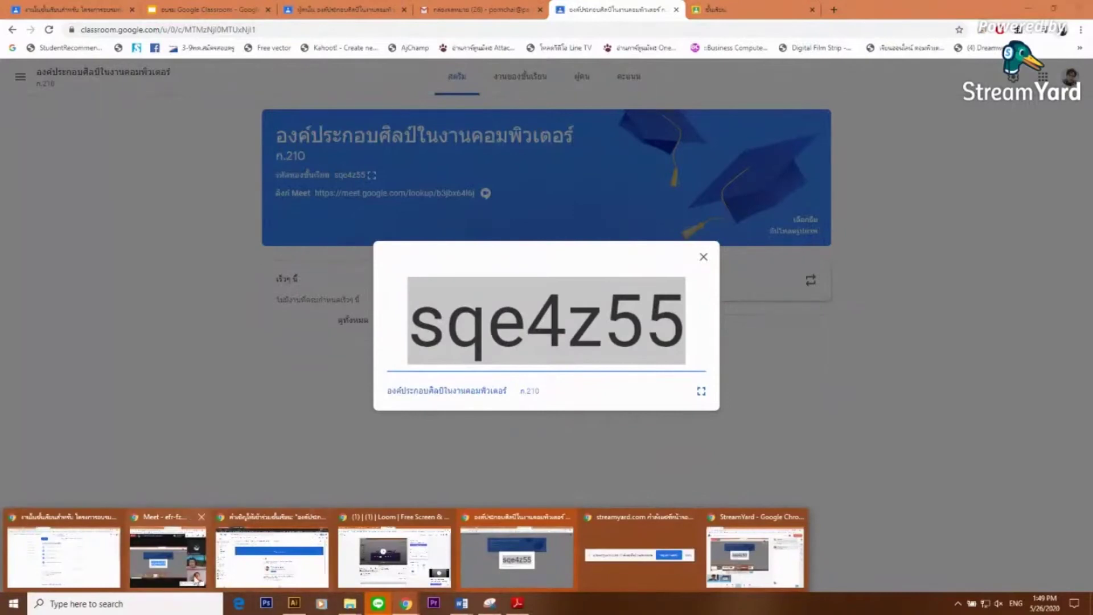
click(249, 578)
Step: Open the Join class form from the + menu and clear the wrongly pasted text
click(319, 9)
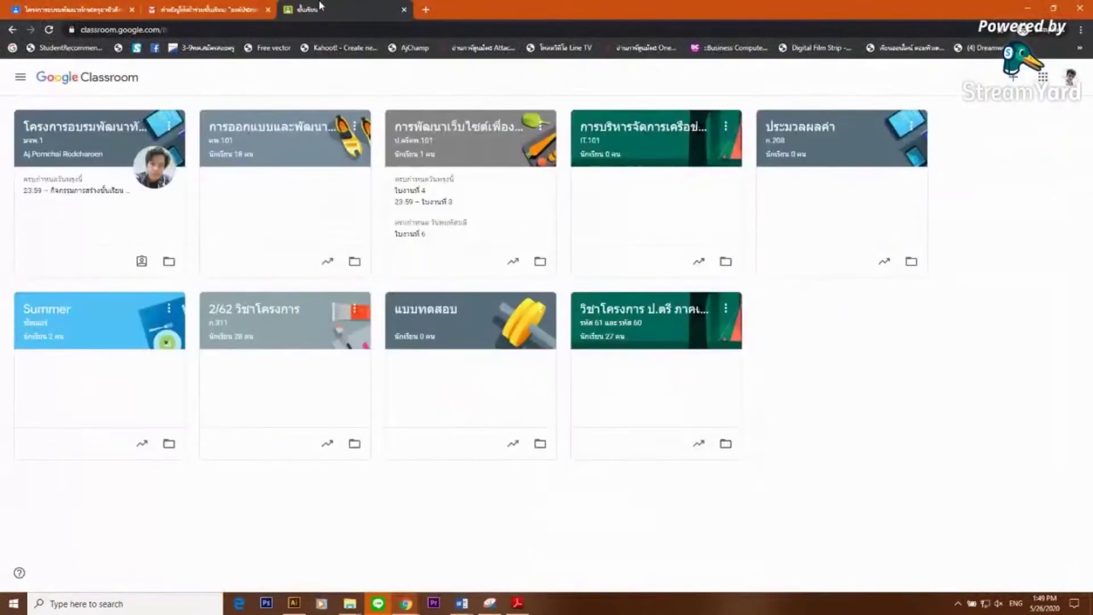
click(1013, 77)
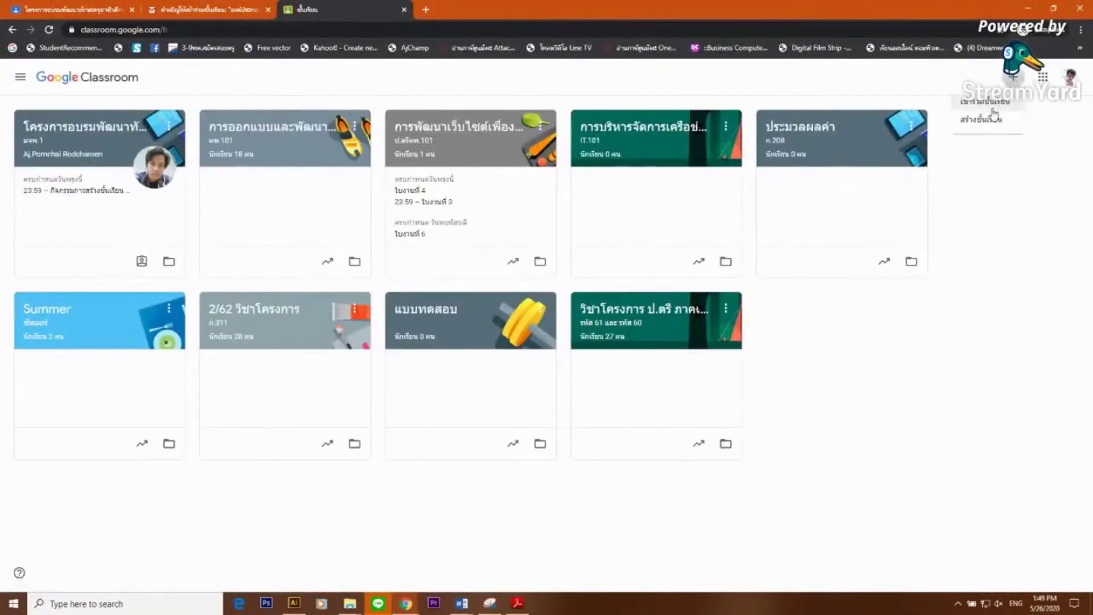
click(991, 103)
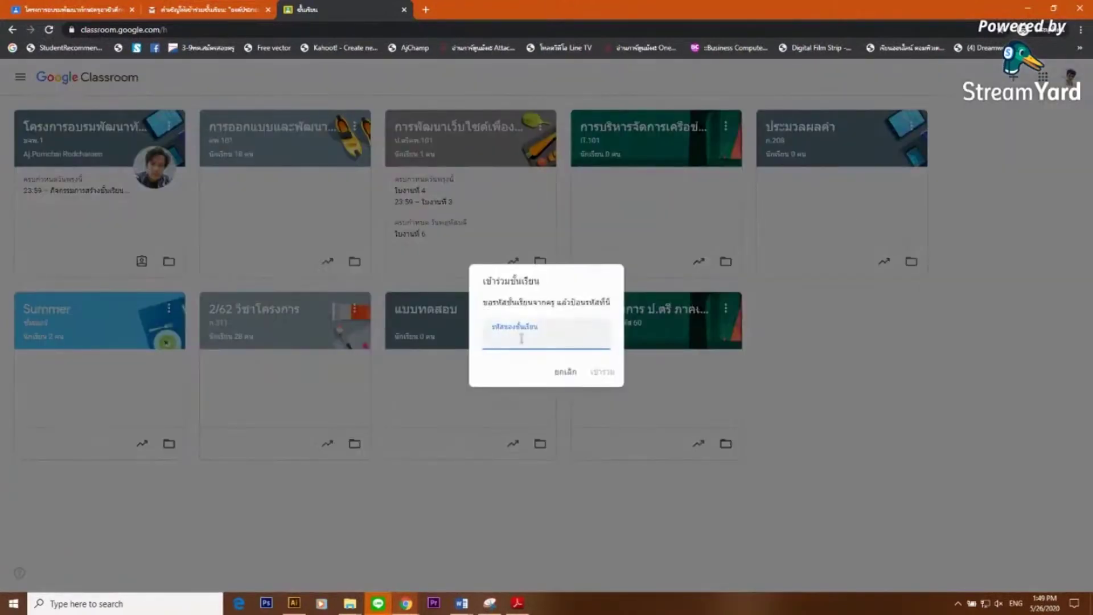
text(https:/)
key(ctrl+a)
key(BackSpace)
Step: Recopy the class code from the teacher's window and paste it into the join form
mouse_move(406, 604)
mouse_move(555, 575)
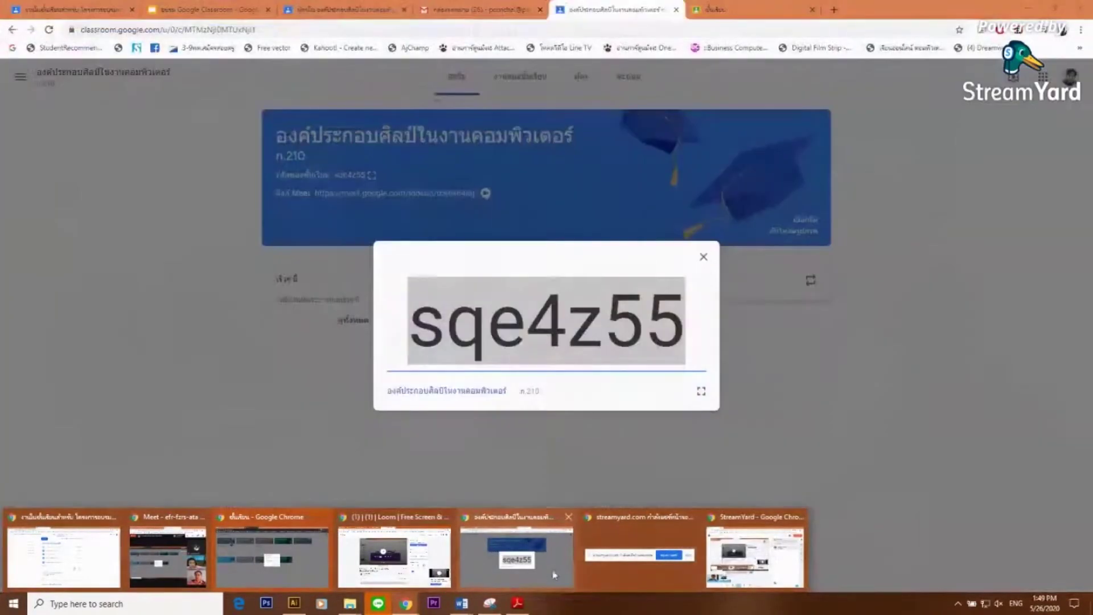
click(497, 568)
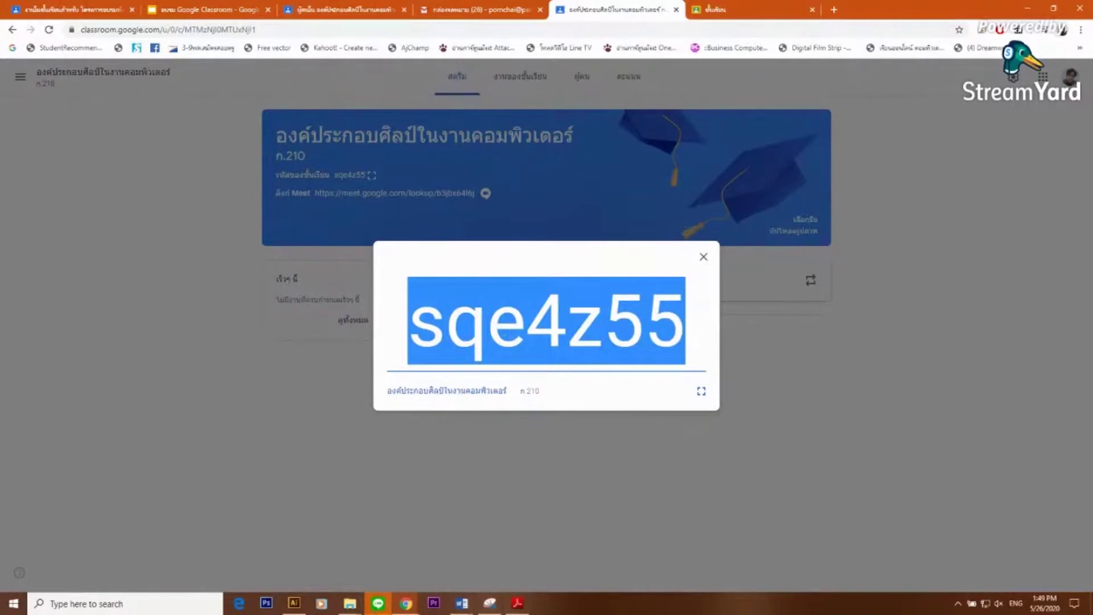
click(415, 610)
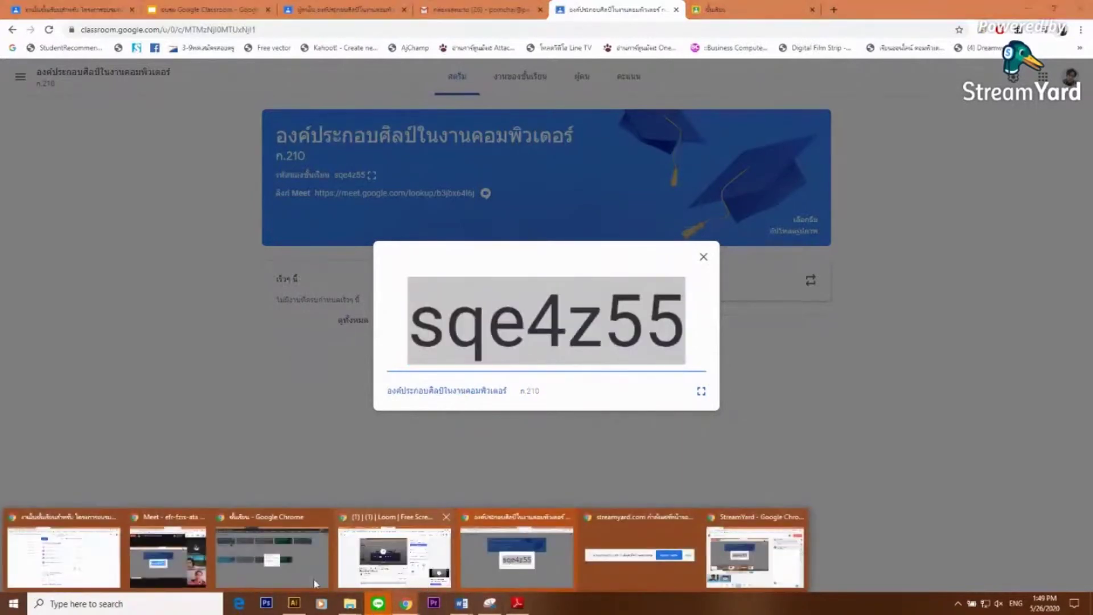
click(286, 570)
key(ctrl+v)
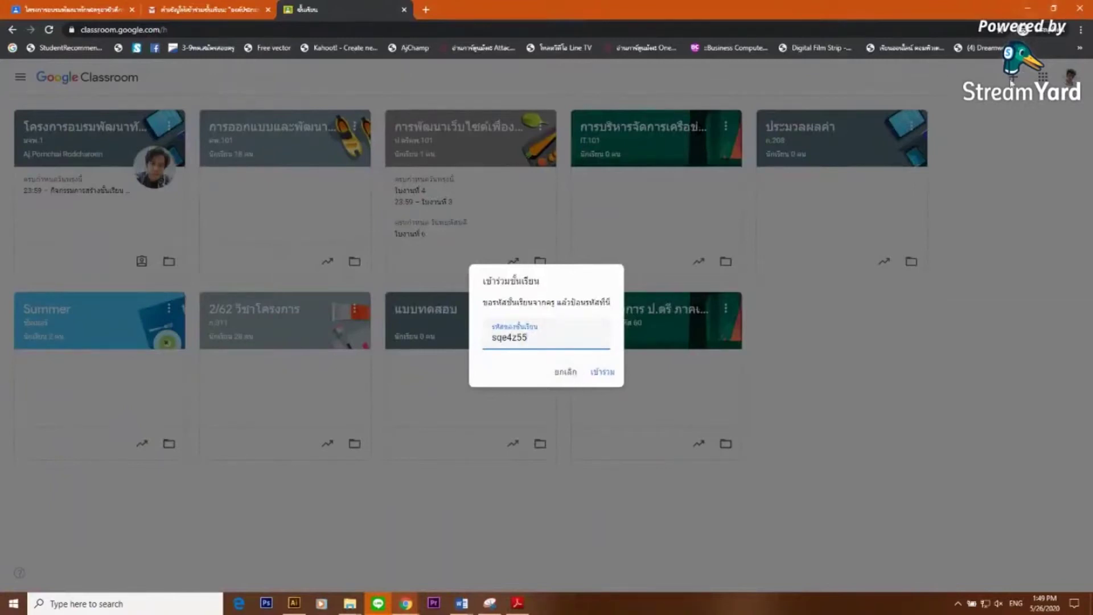
drag(525, 338, 480, 341)
click(606, 377)
Step: In the teacher's window, open the องค์ประกอบศิลป์ในงานคอมพิวเตอร์ class's People page
click(405, 603)
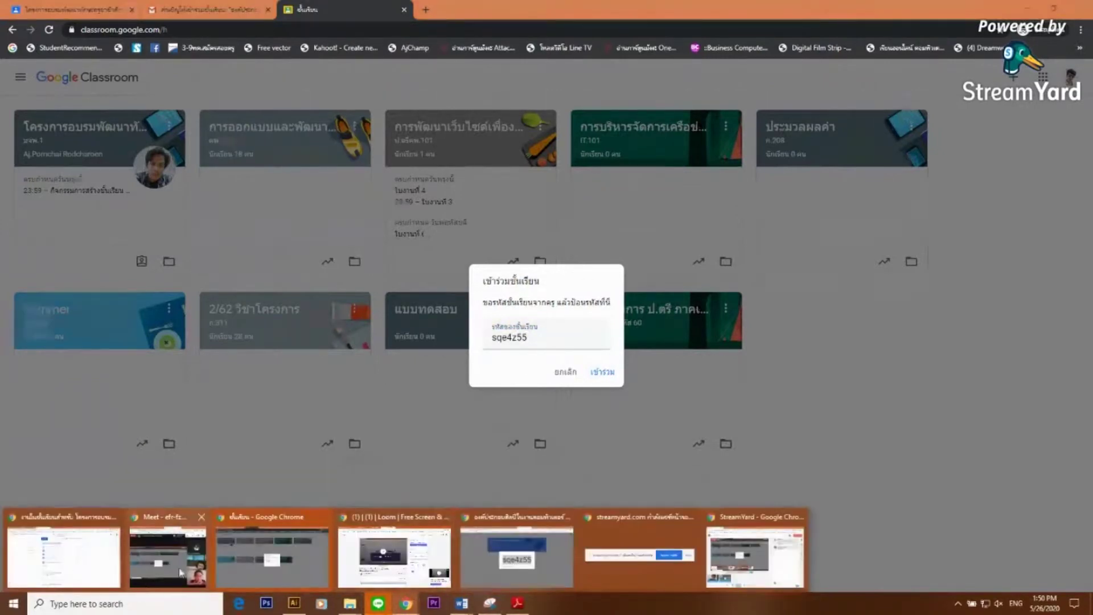
mouse_move(53, 567)
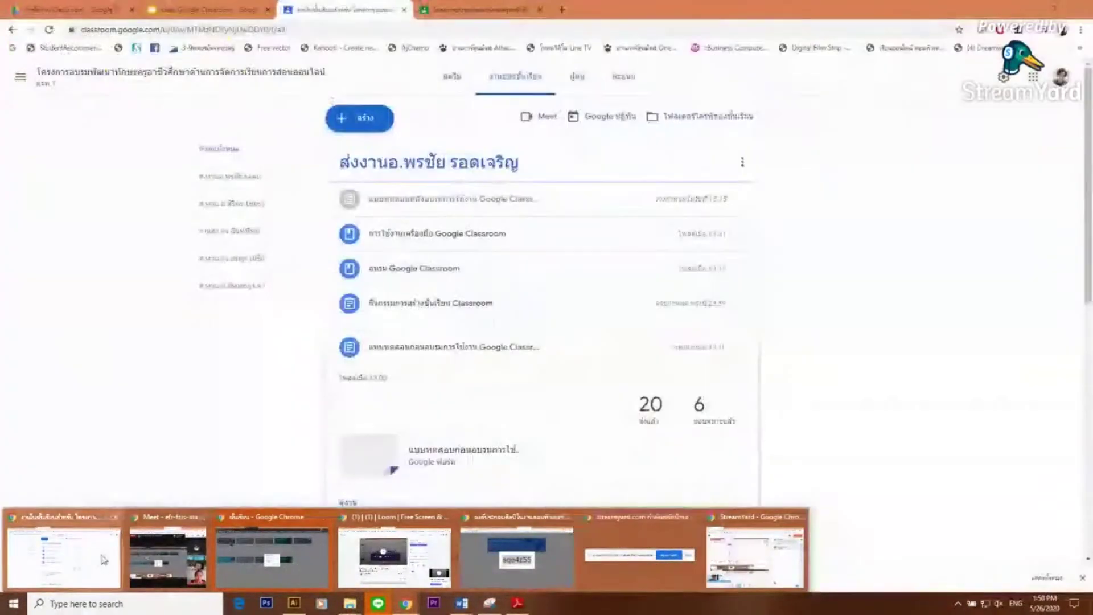
click(63, 555)
click(450, 6)
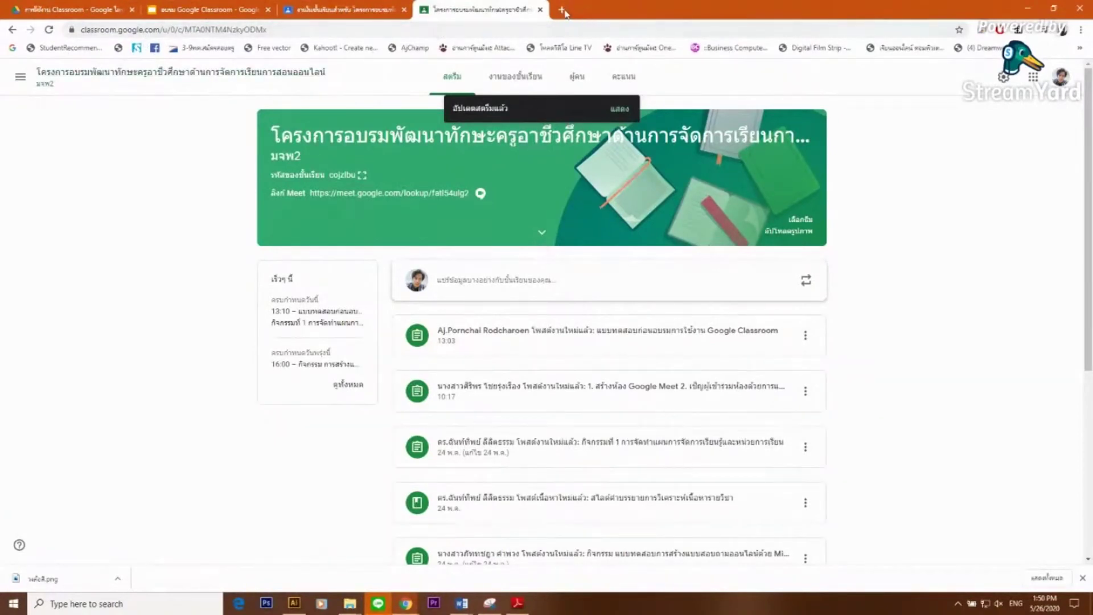
click(20, 78)
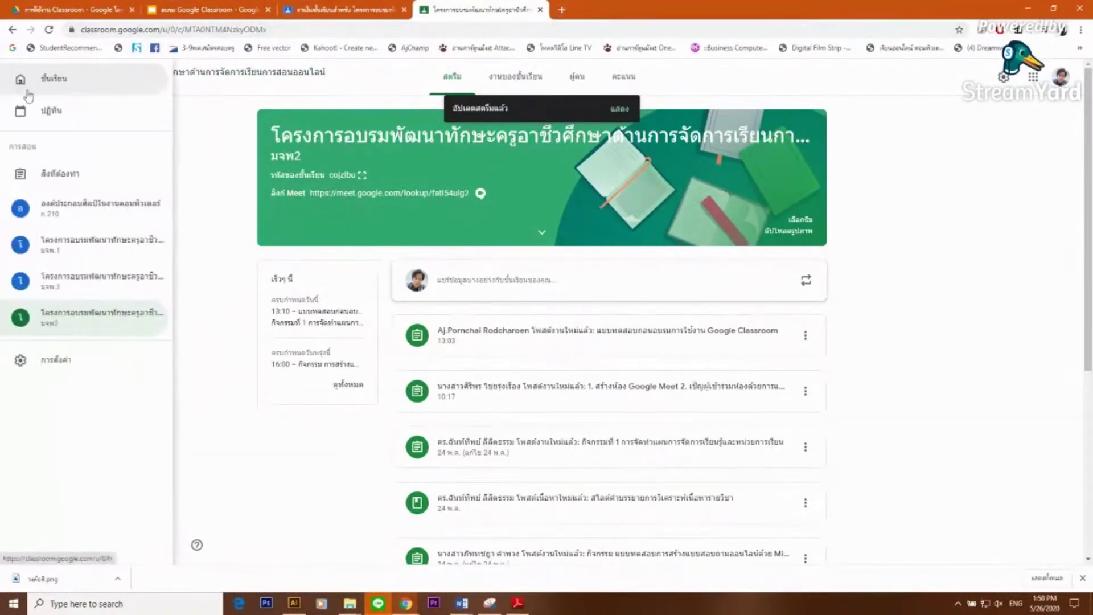
click(113, 210)
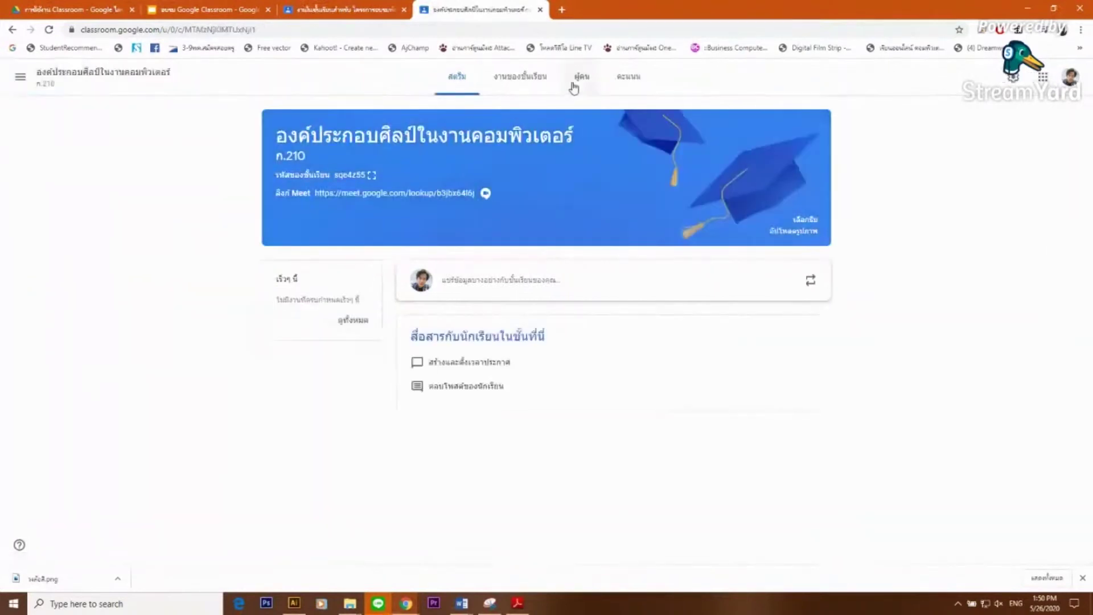
click(574, 86)
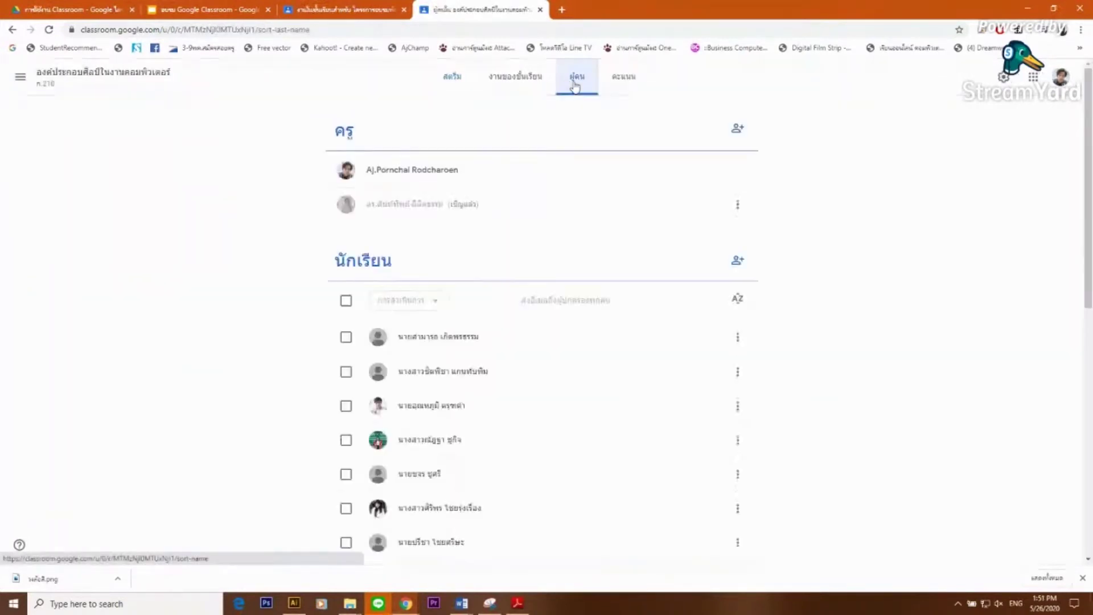
Step: Scroll through the enrolled students listed under the two teachers
scroll(325, 359, down, 12)
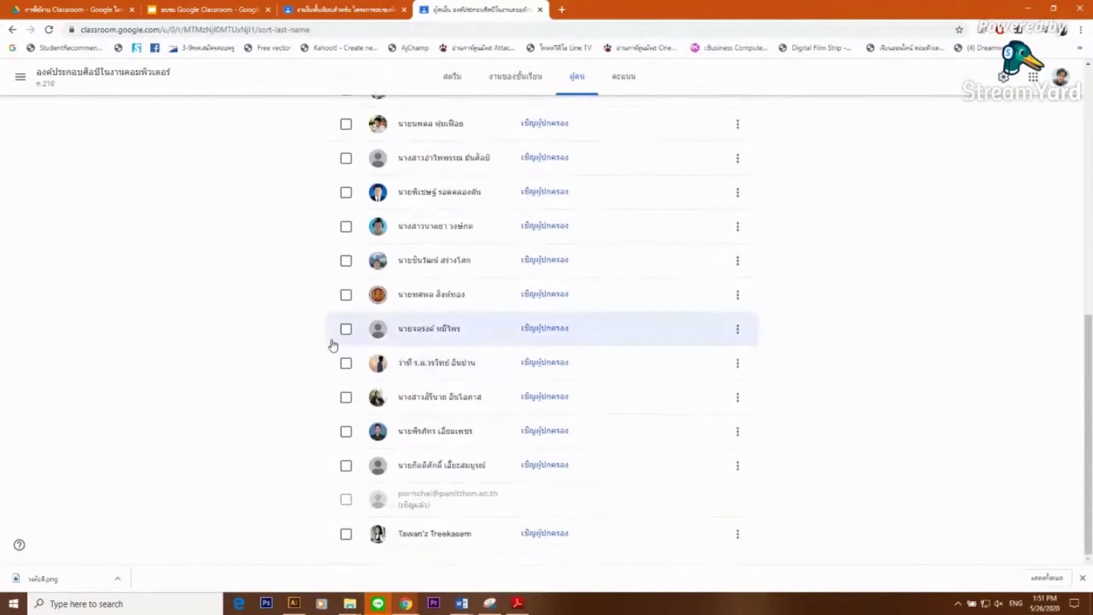
scroll(598, 490, up, 4)
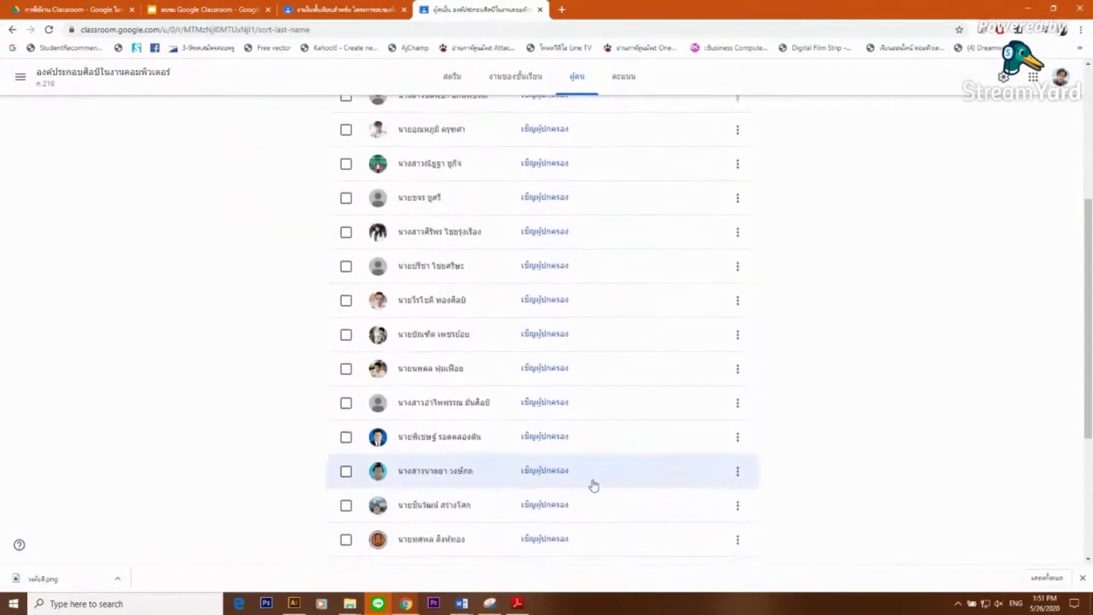
scroll(593, 485, up, 5)
scroll(516, 360, down, 5)
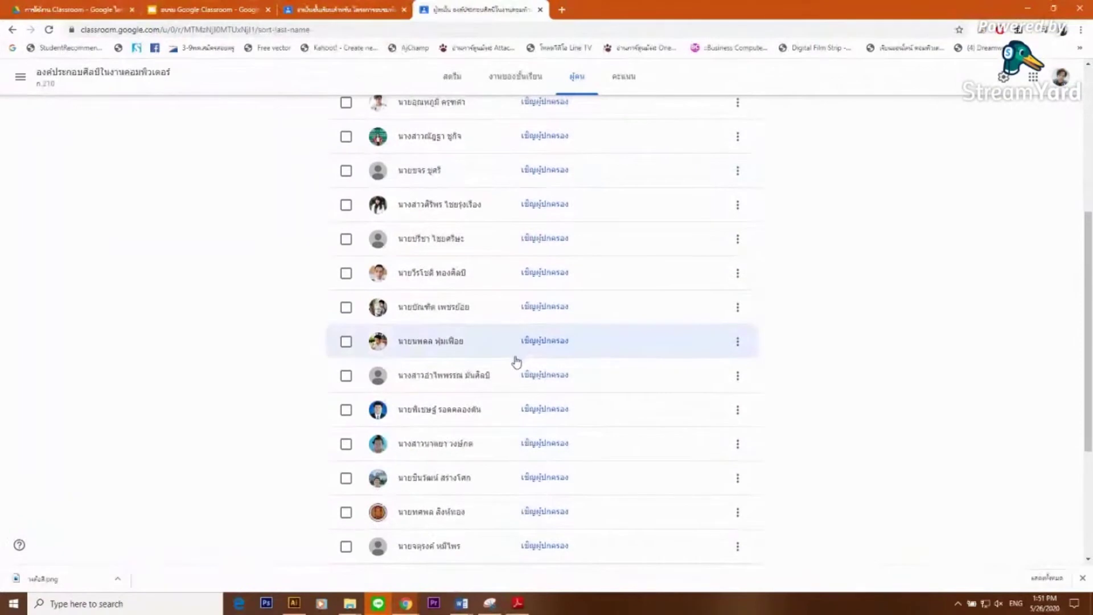
scroll(372, 341, down, 1)
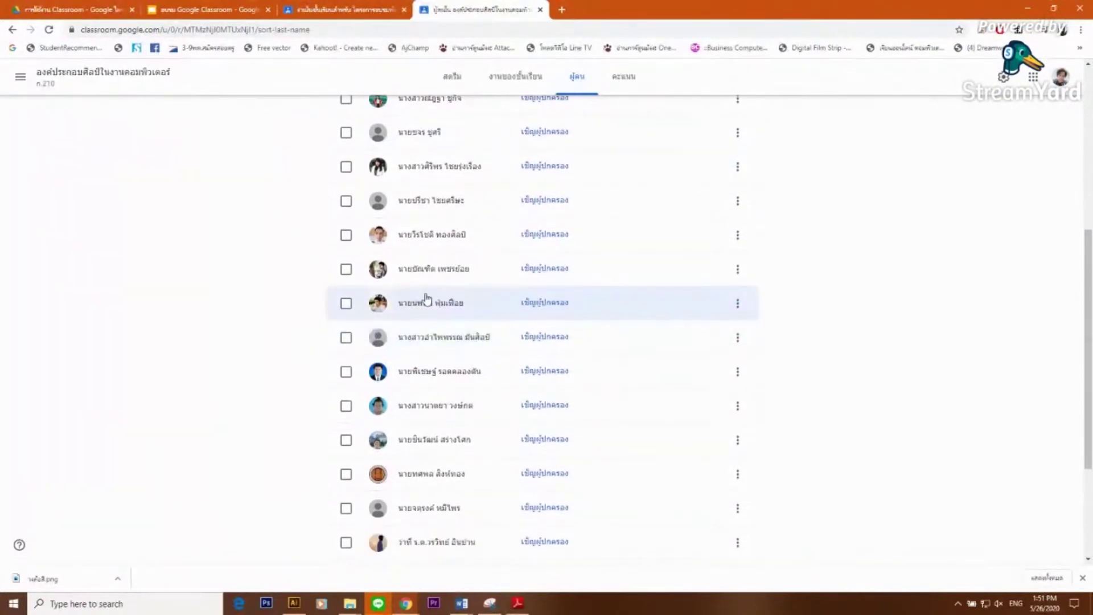
scroll(427, 298, down, 2)
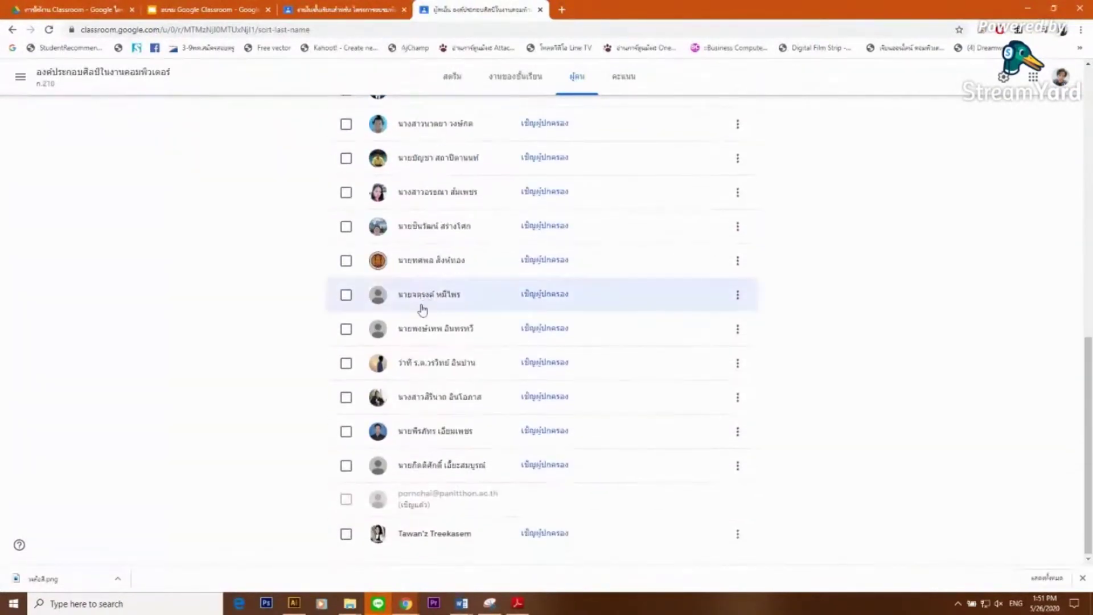
scroll(419, 308, up, 5)
scroll(421, 354, up, 3)
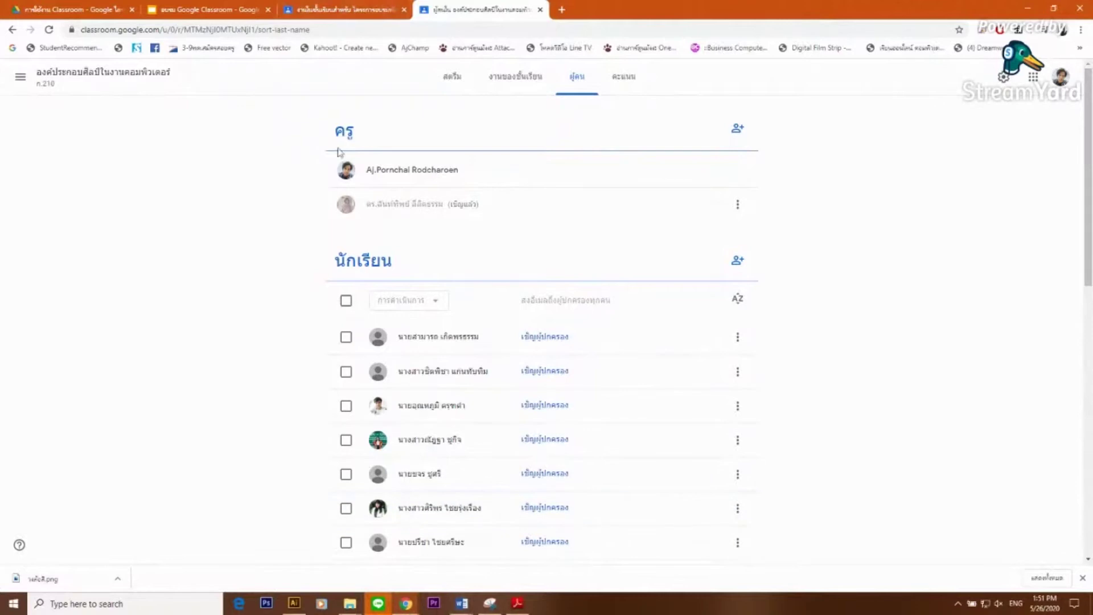
Step: Show slide 5 of the training deck, then submit the join form with the entered code
click(214, 12)
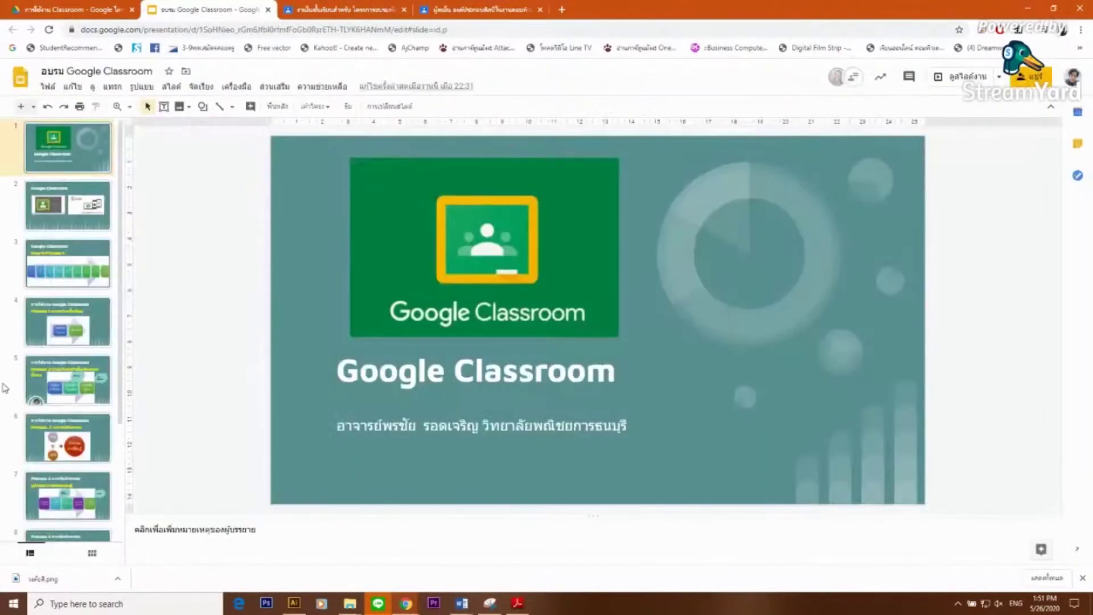
click(70, 394)
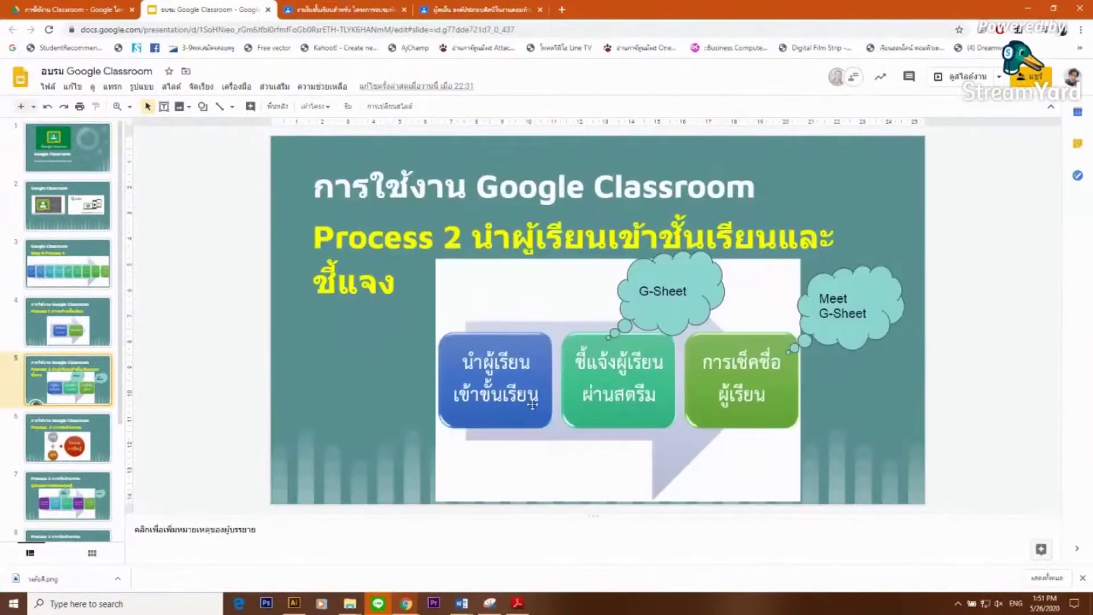
click(1028, 9)
click(602, 371)
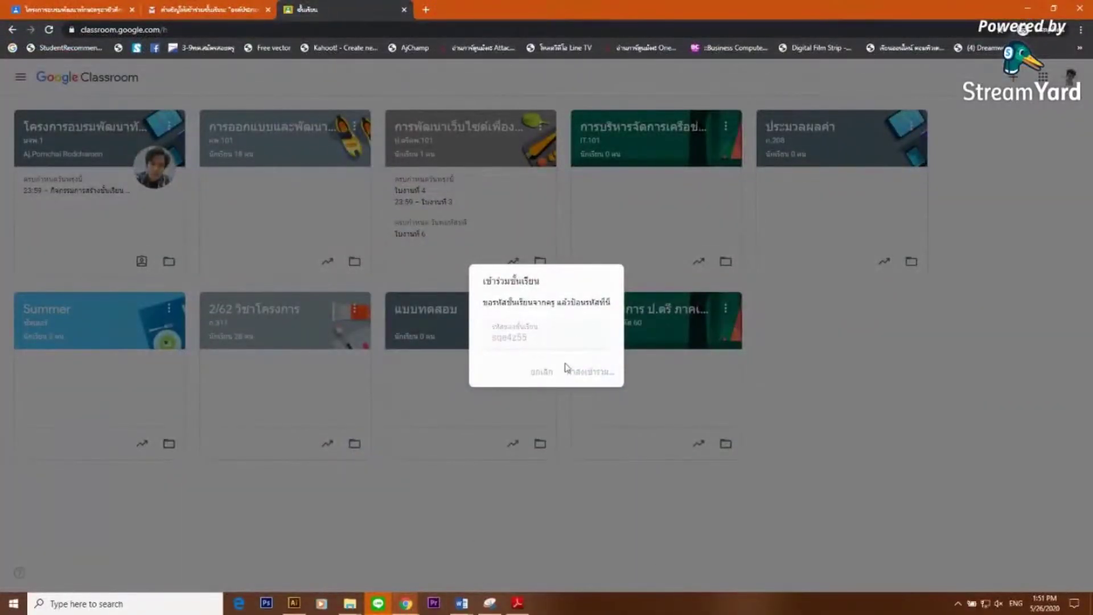
Step: Close Classroom's enlarged class code display and return to the training presentation
click(408, 604)
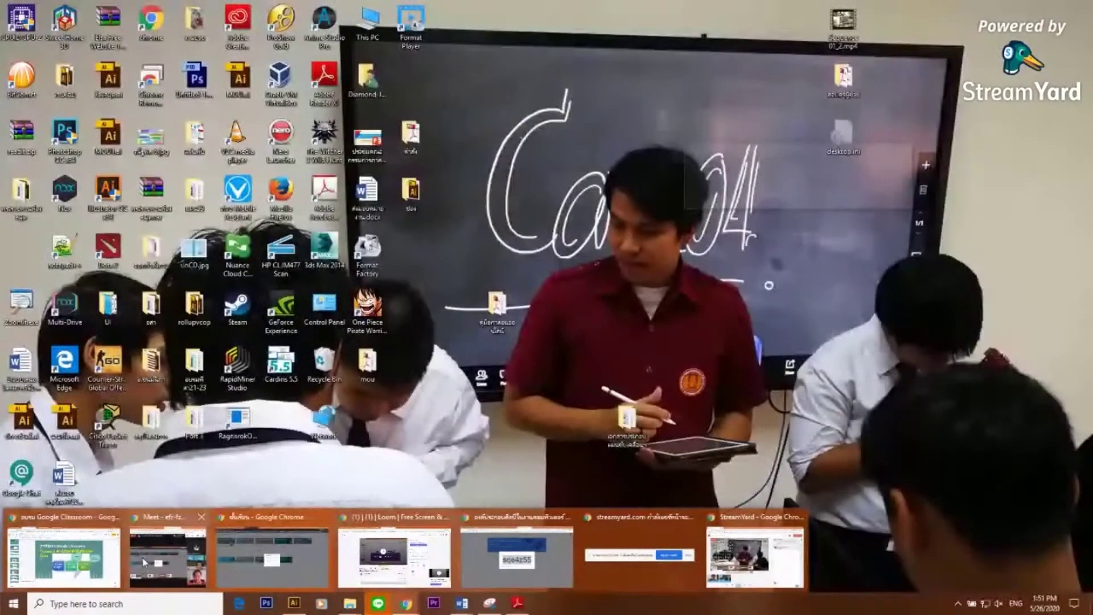
mouse_move(62, 555)
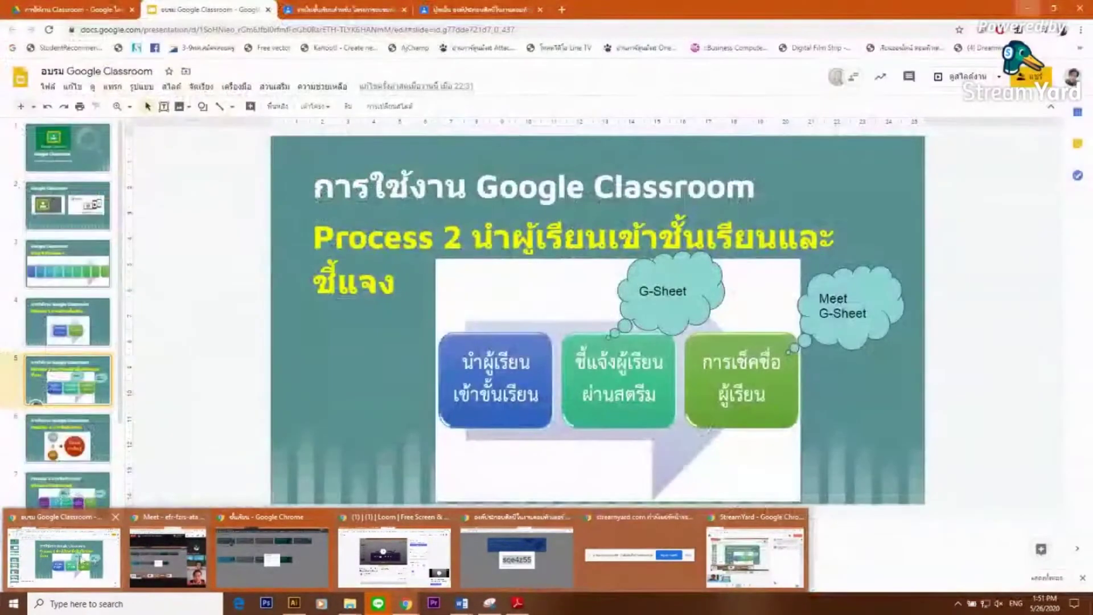
click(77, 558)
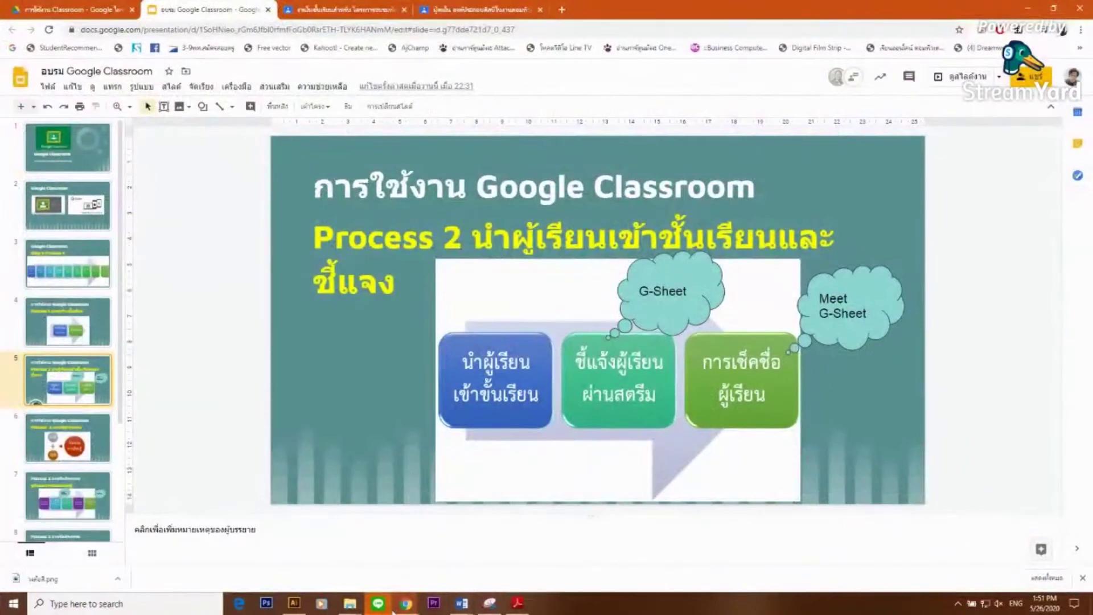
mouse_move(405, 603)
click(532, 556)
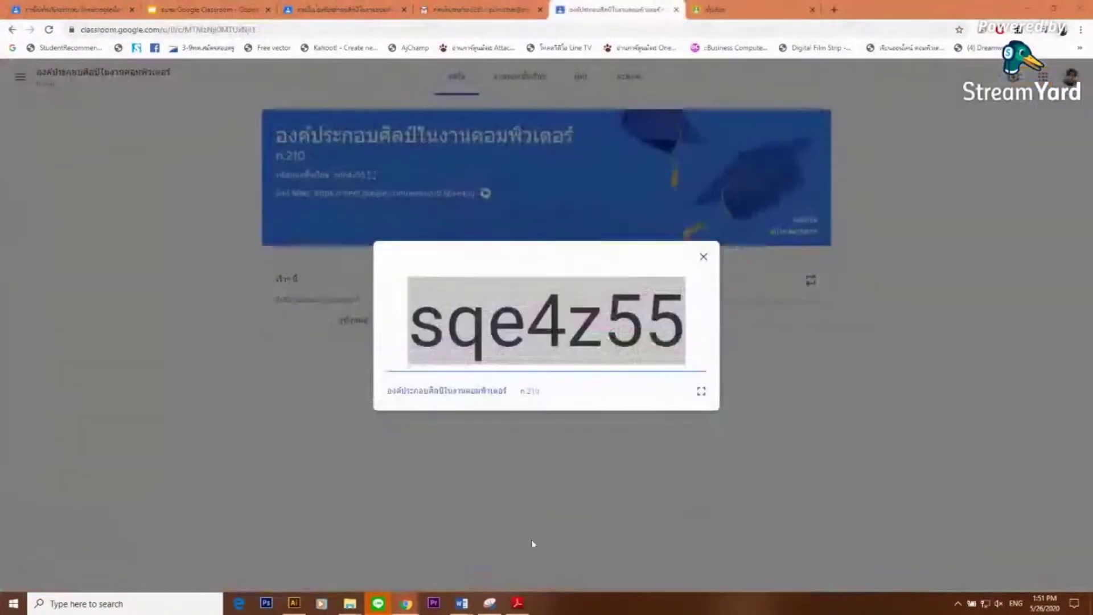
click(704, 256)
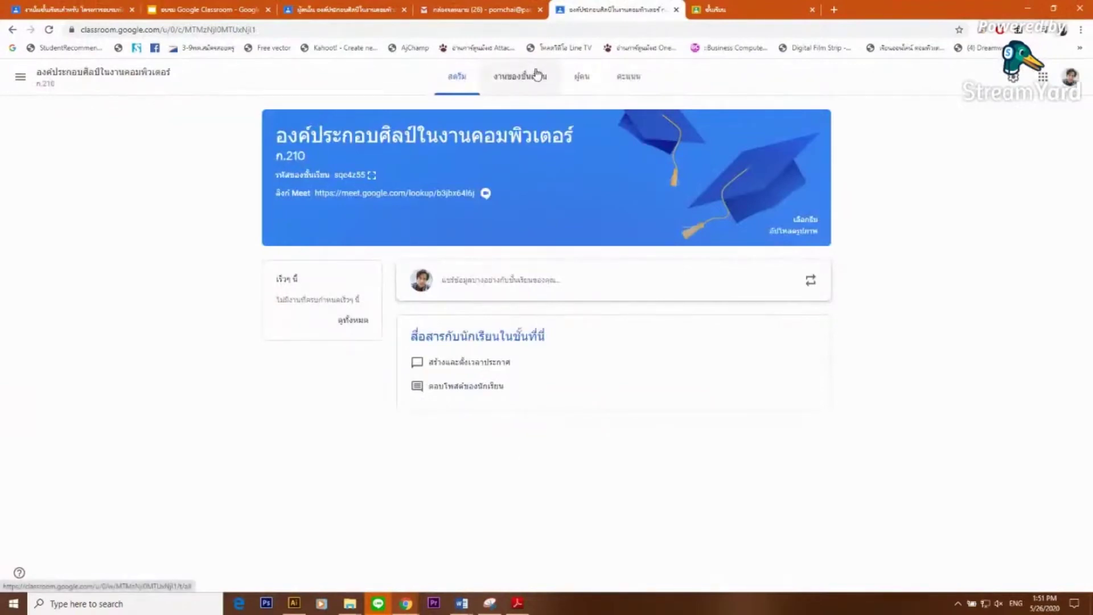
click(206, 9)
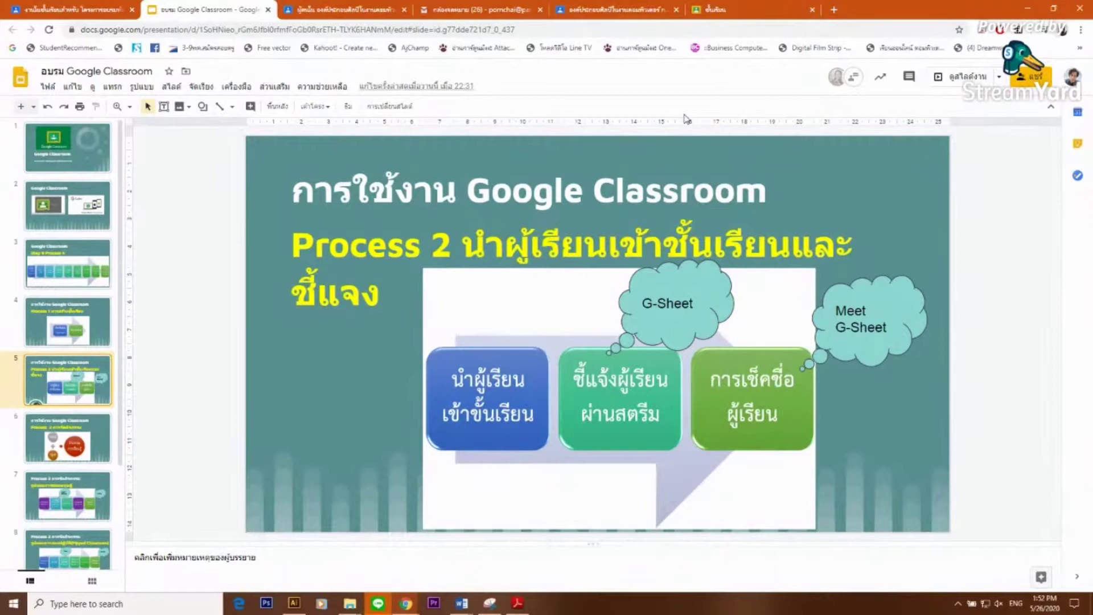
Step: Open the post composer on the class stream, then a new Google start-page tab
click(731, 11)
click(617, 9)
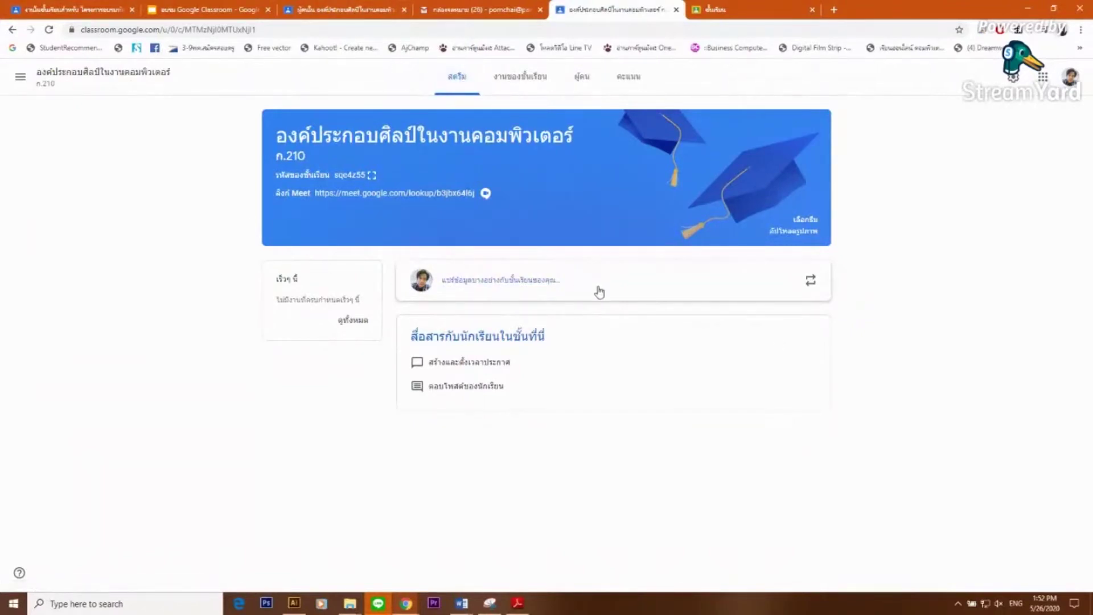
click(526, 287)
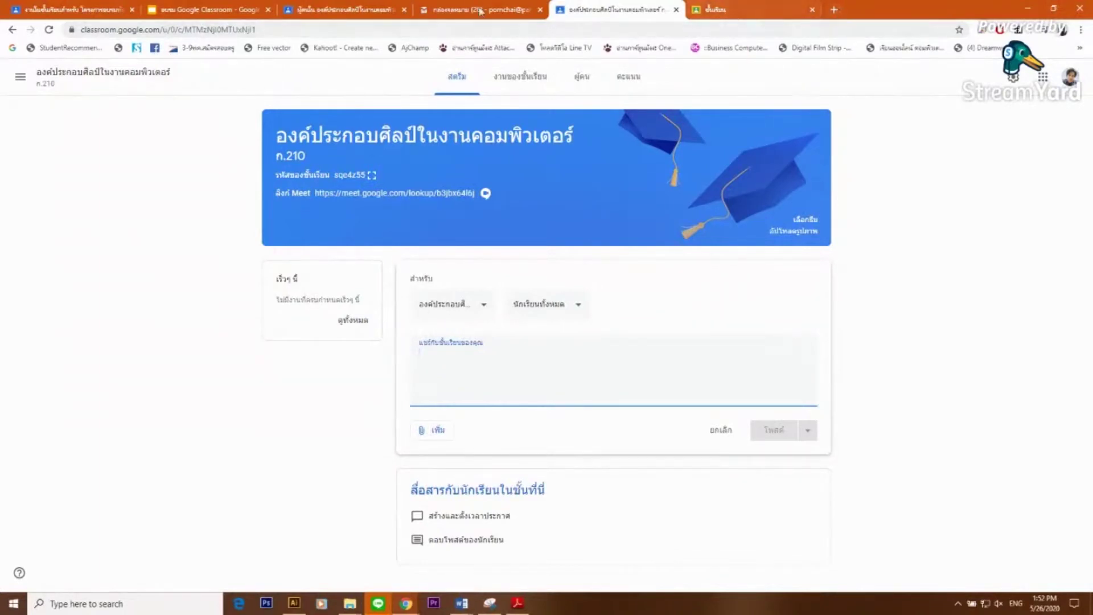
click(835, 9)
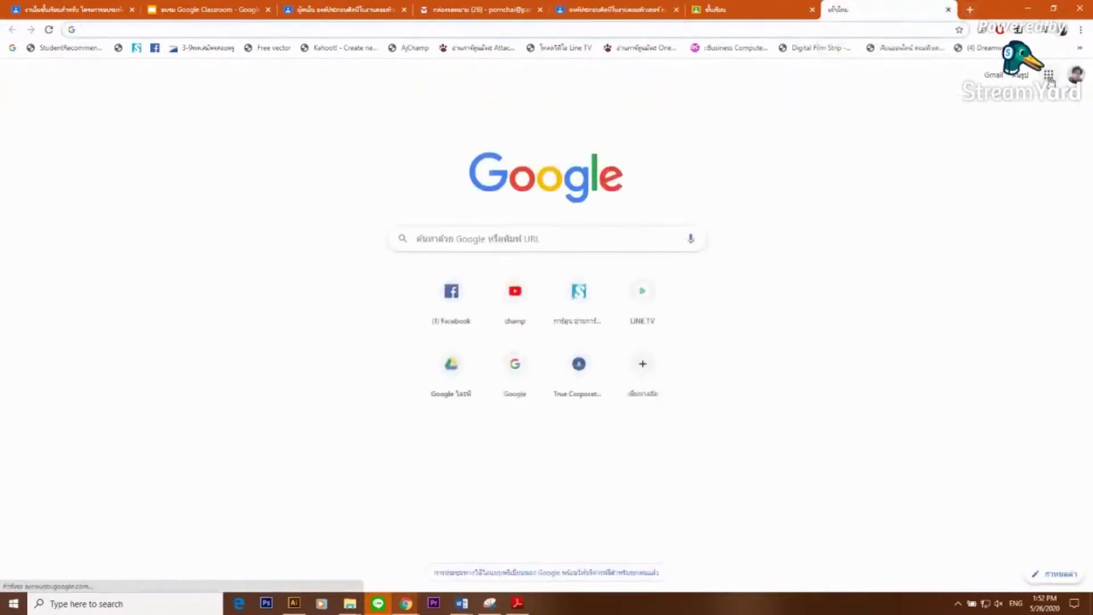
Step: In Drive's มจพ-อาชีวศึกษา25-29_05_63 > การใช้งาน Classroom folder, delete 'สำเนาของ คะแนน'
click(1048, 75)
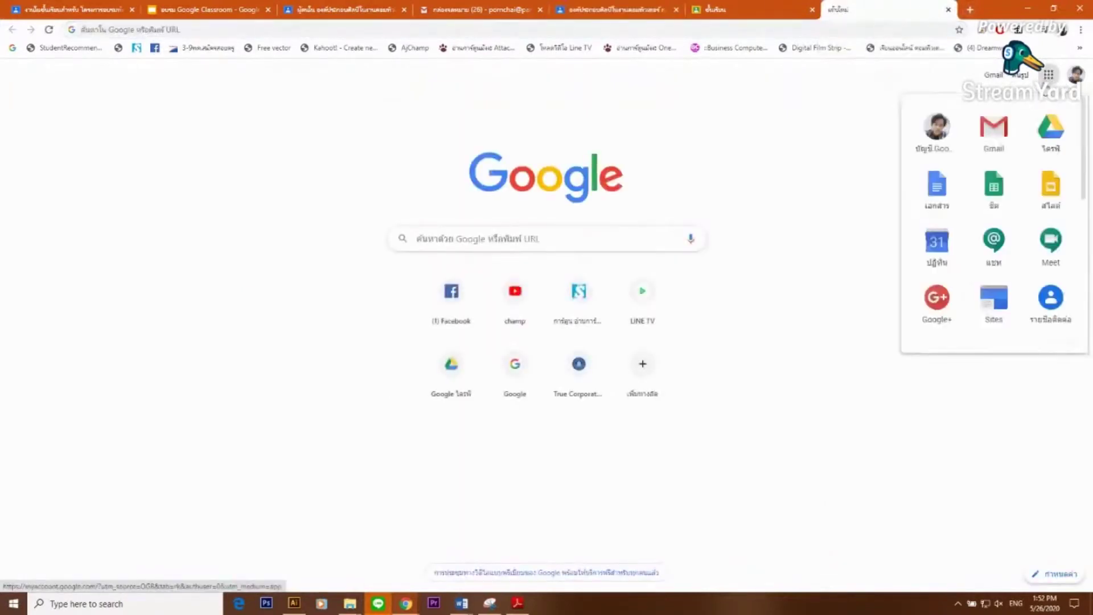
click(1047, 135)
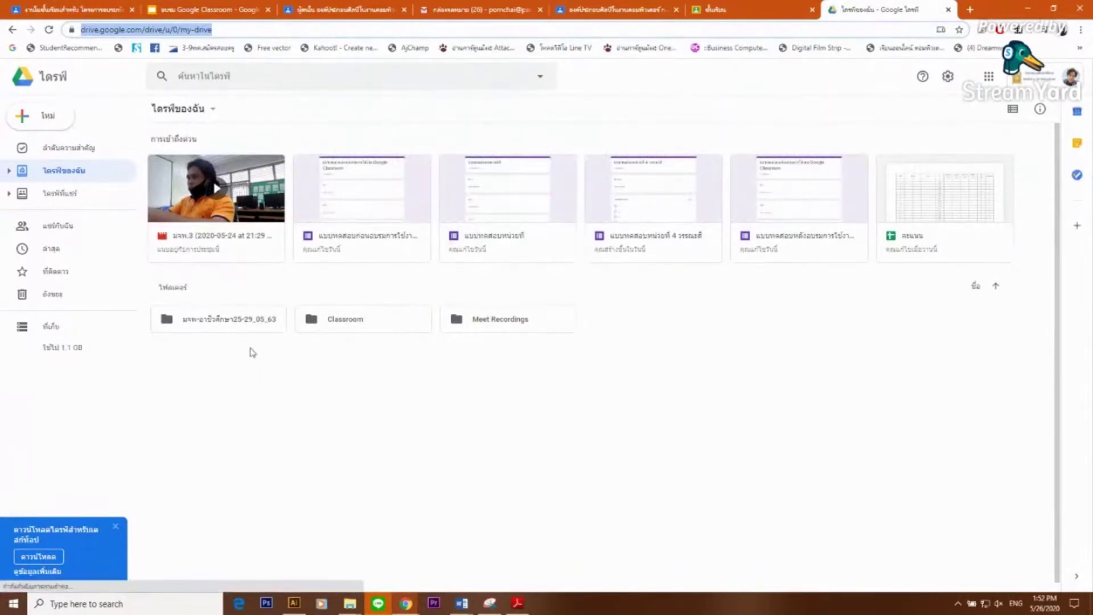
click(220, 326)
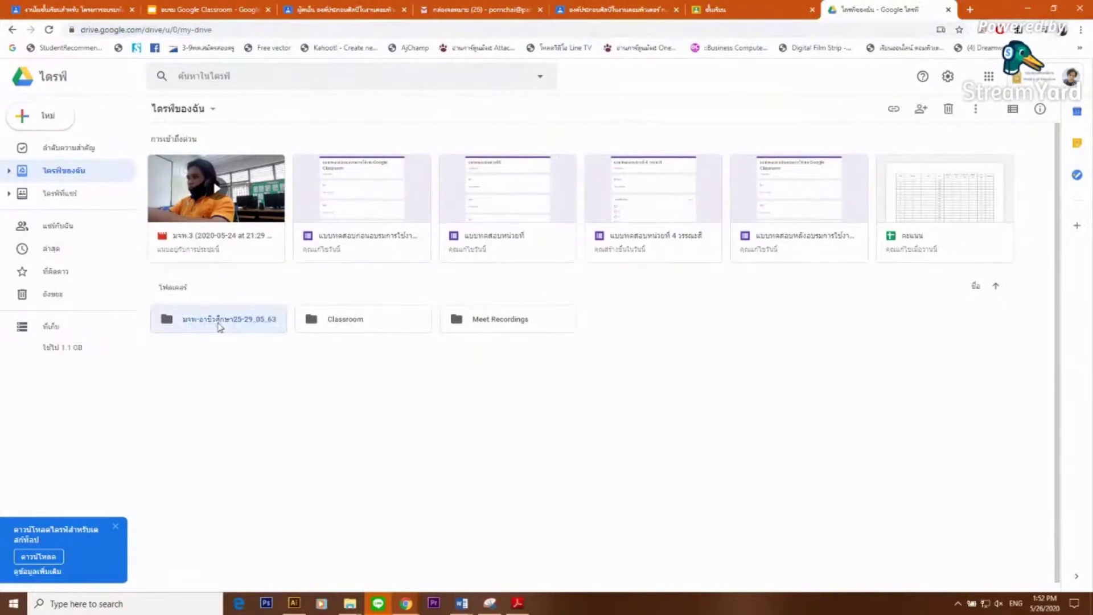
double_click(220, 329)
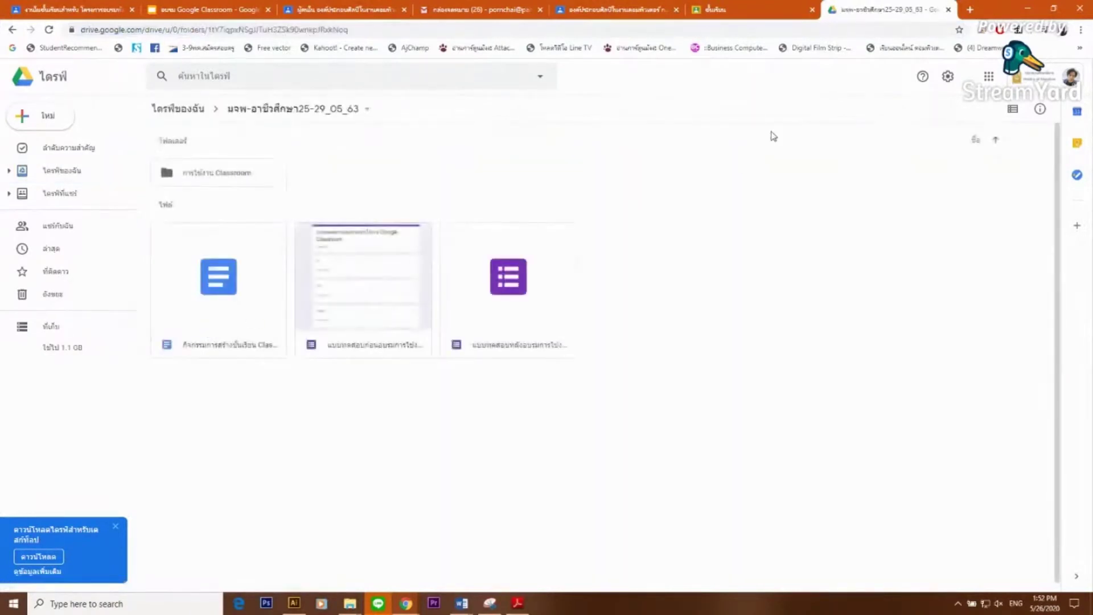
click(244, 178)
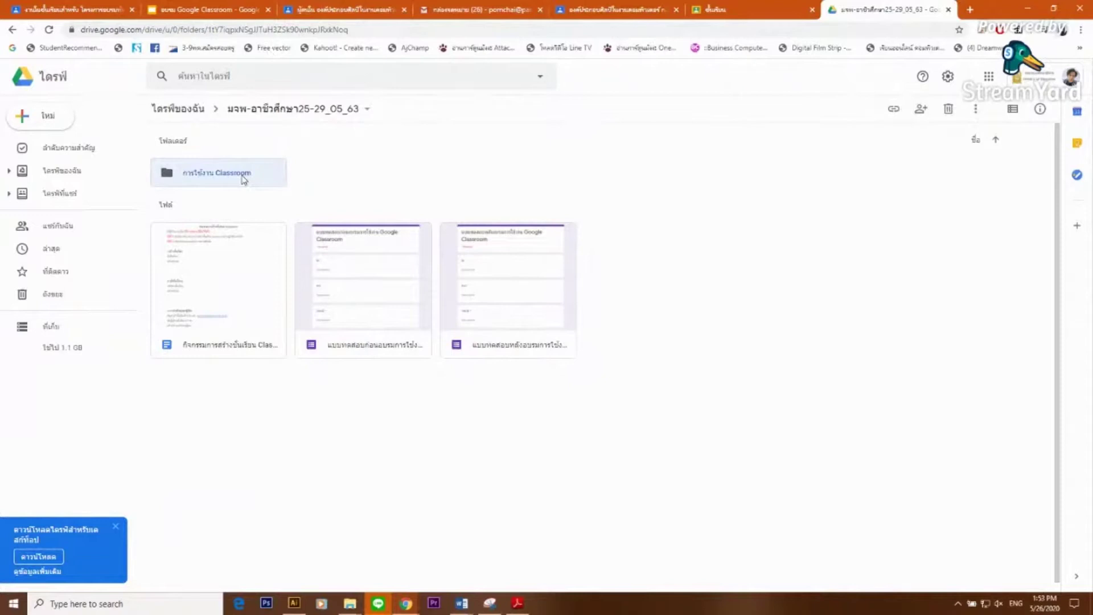
double_click(191, 176)
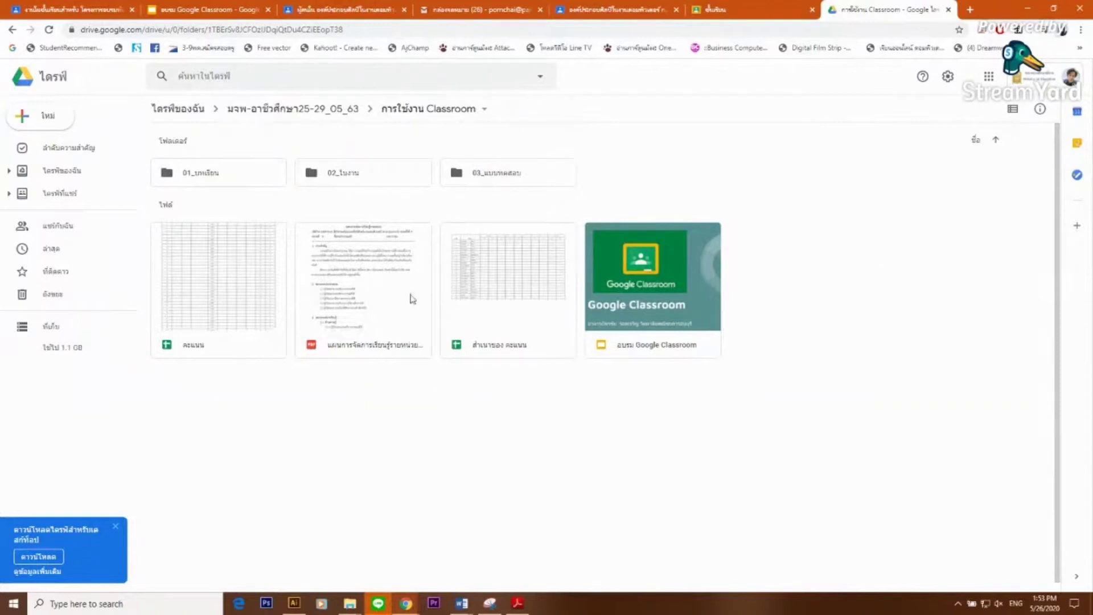
click(528, 297)
key(Delete)
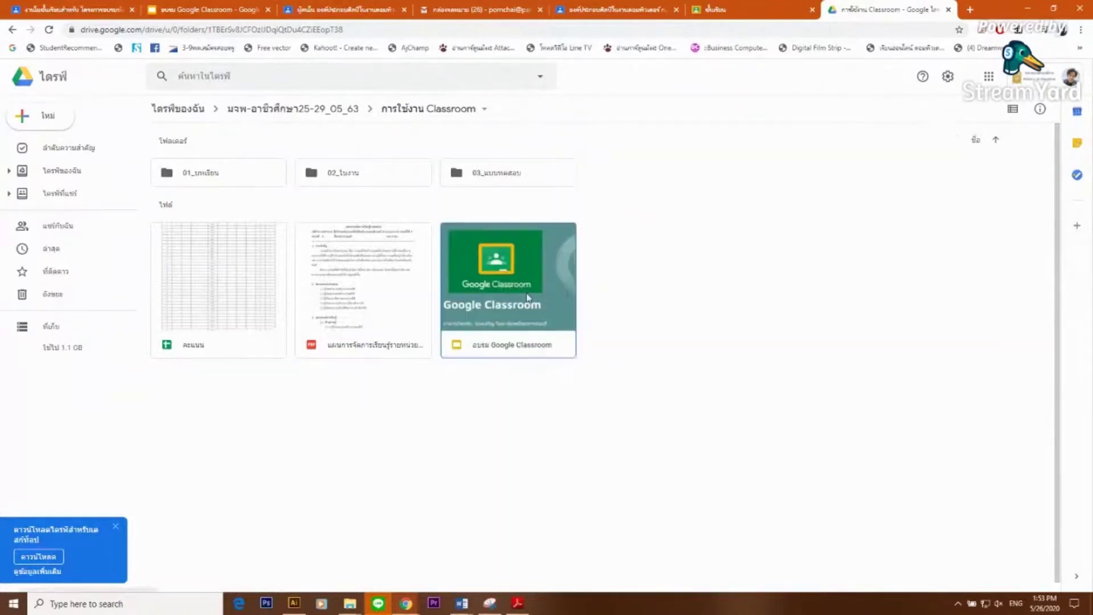
Step: Browse the 01_บทเรียน, 02_ใบงาน and 03_แบบทดสอบ subfolders, then return to the Classroom class list
click(263, 277)
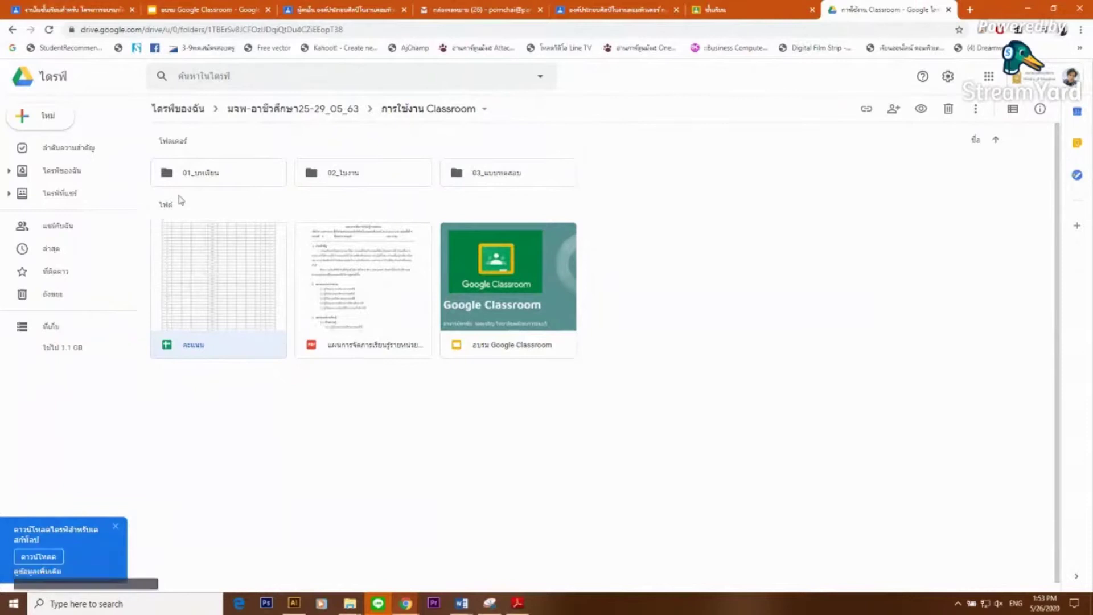
double_click(210, 181)
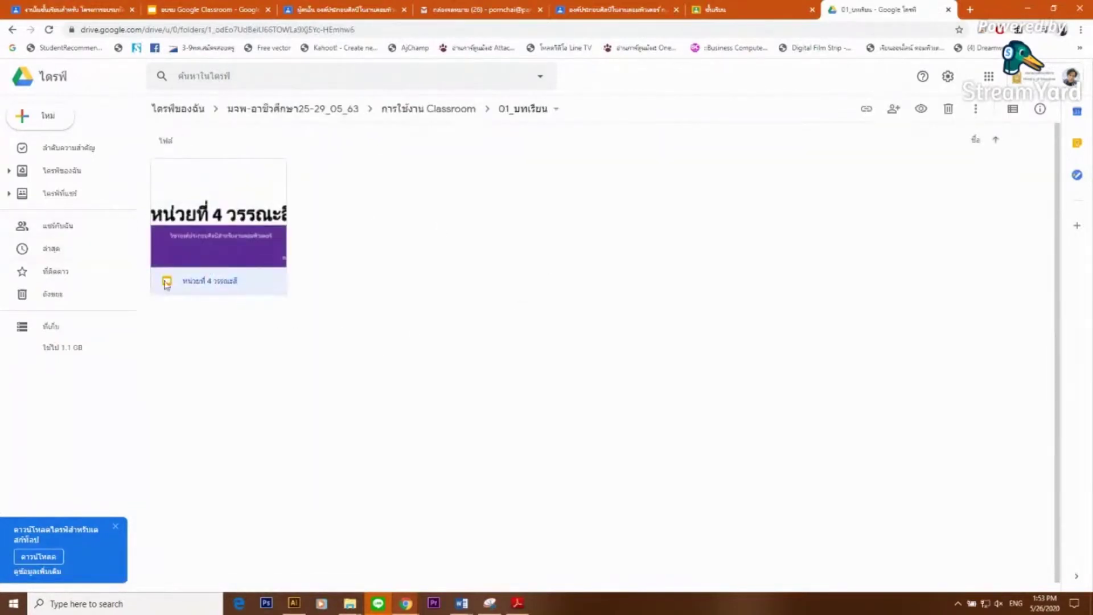
click(429, 113)
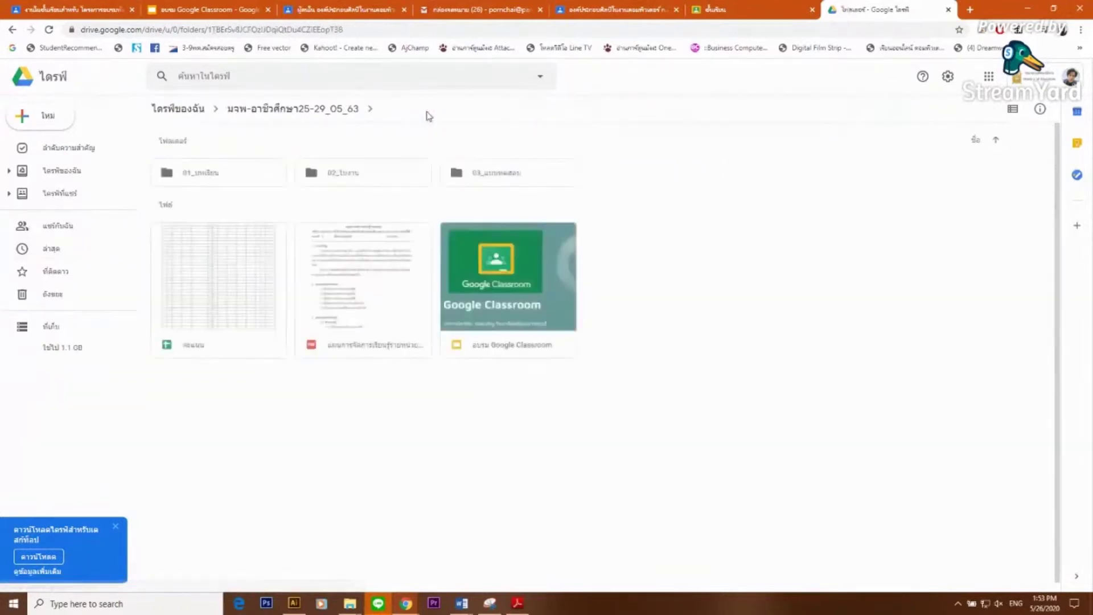
double_click(367, 170)
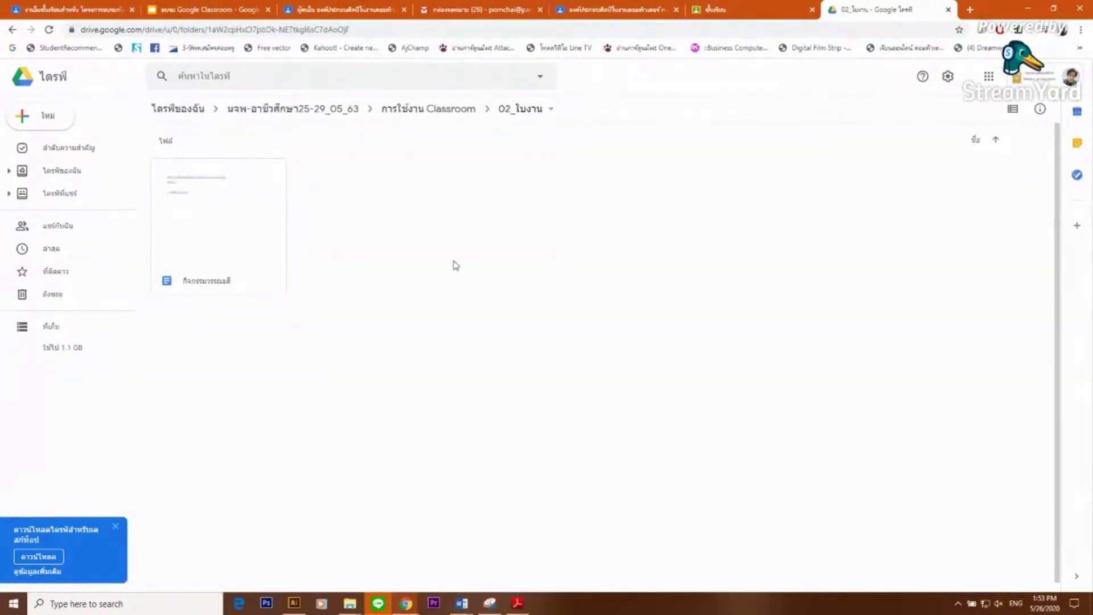
click(433, 114)
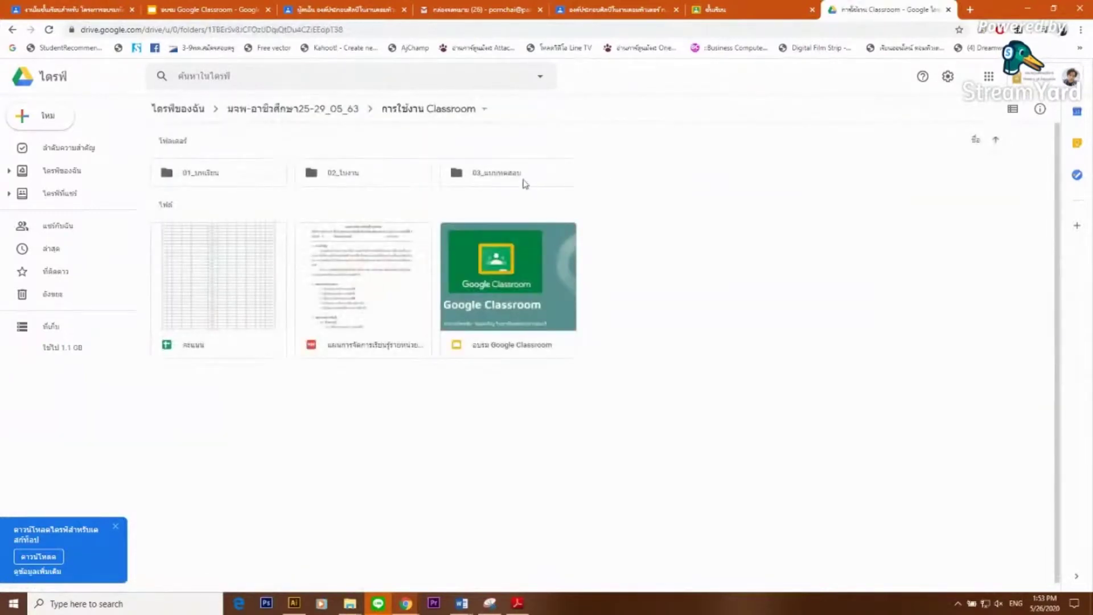
click(497, 173)
double_click(497, 173)
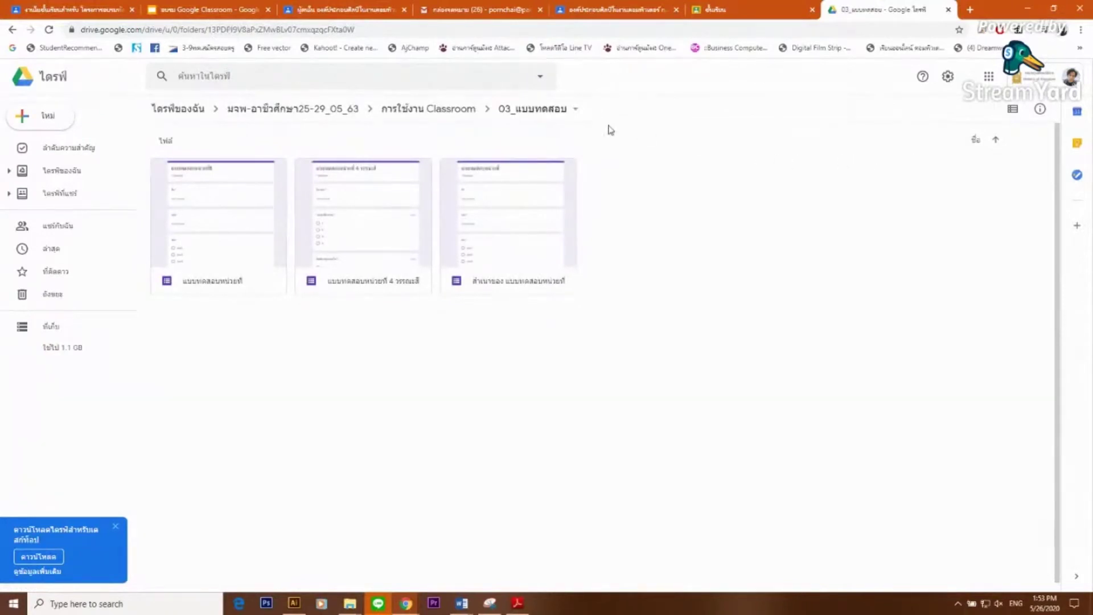
click(443, 109)
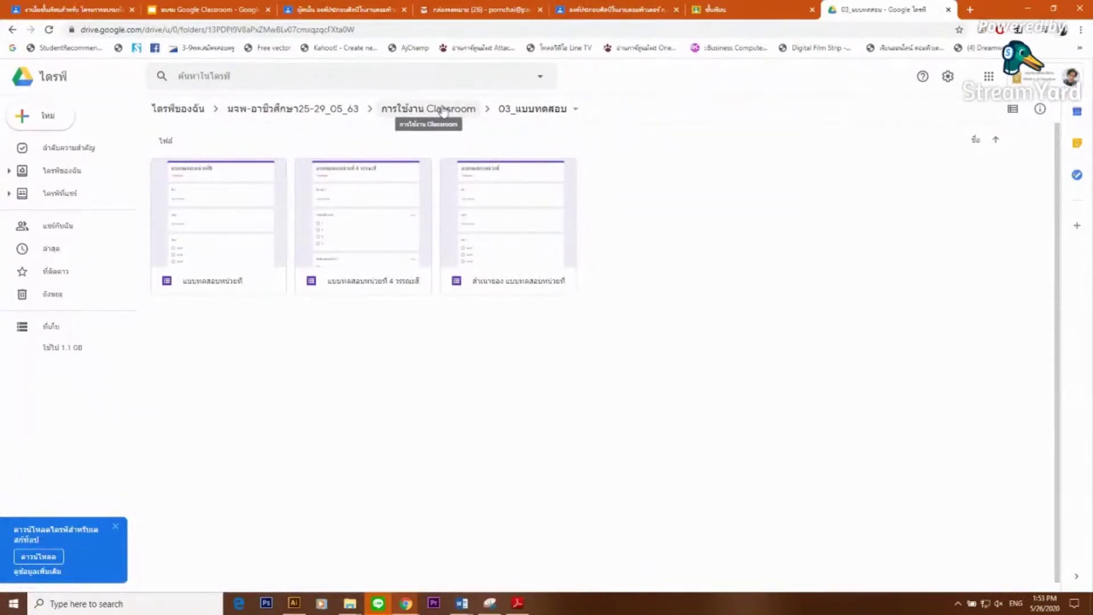
click(443, 110)
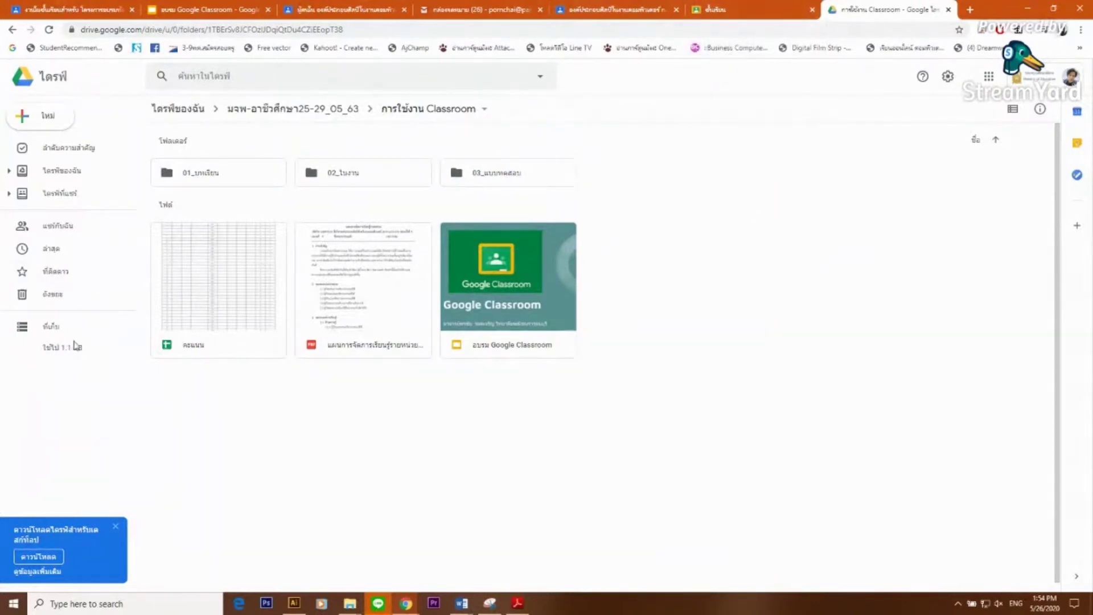
click(738, 10)
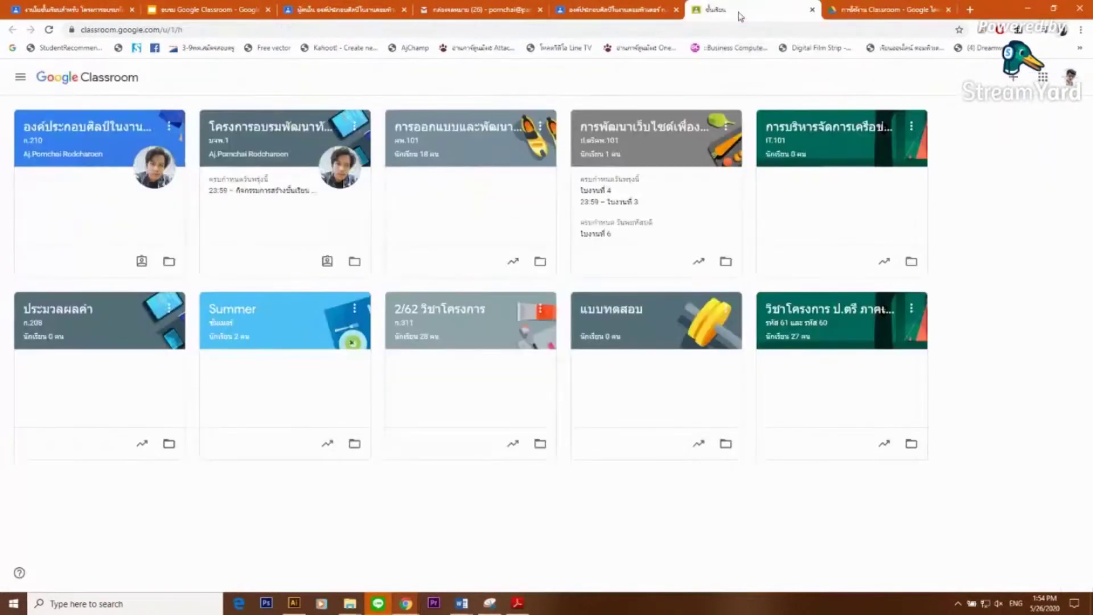
Step: Type the Thai post text 'ให้นักเรียนพิมพ์ชื่อ นามสกุลและอีเมล' in the stream post draft
click(334, 12)
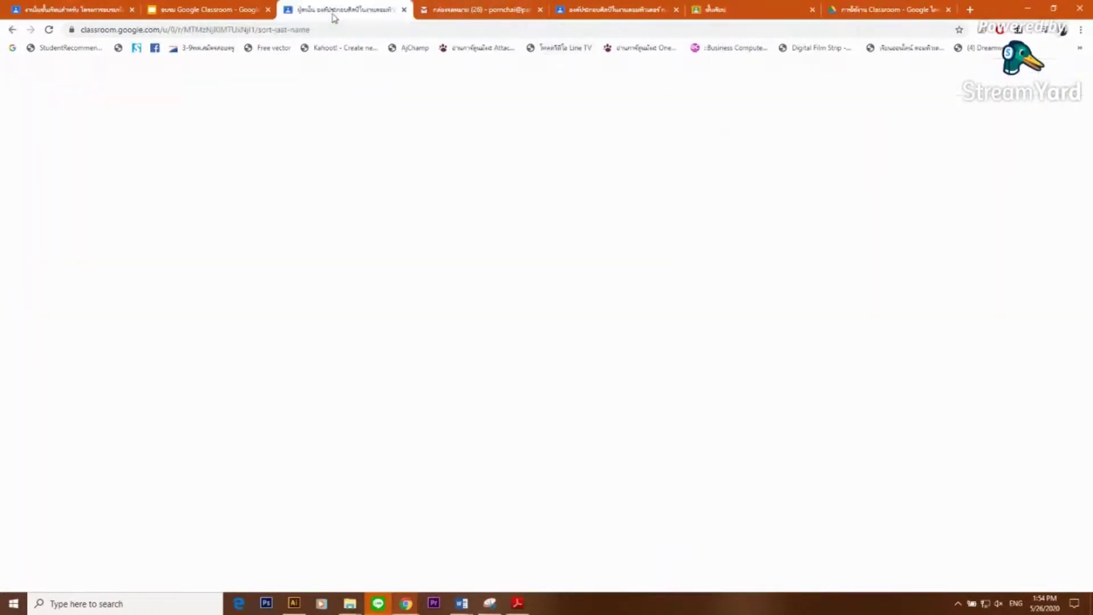
click(627, 9)
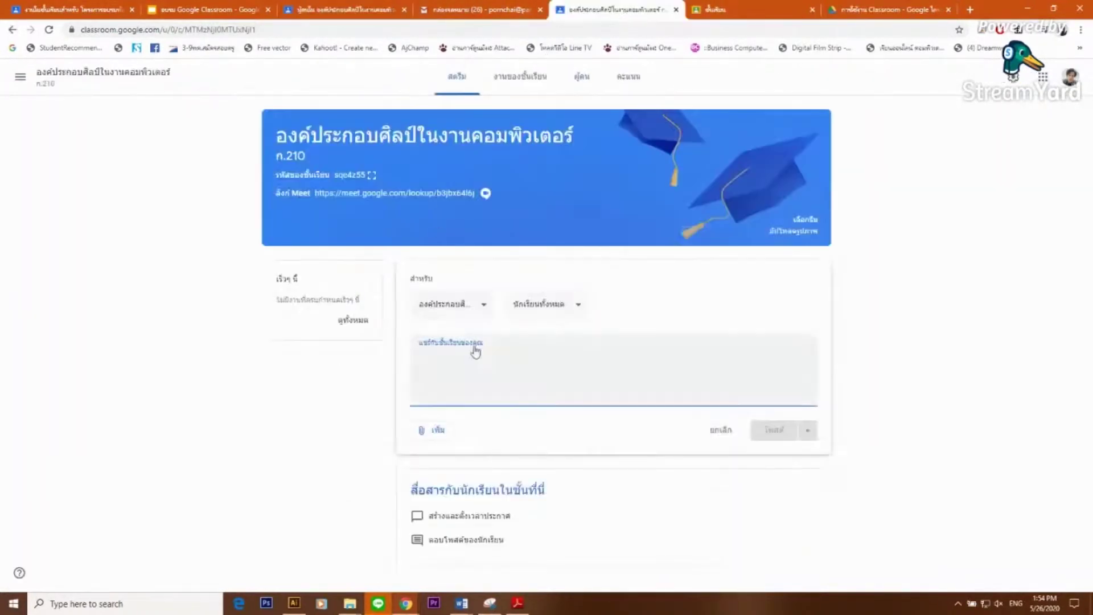
text(.sh)
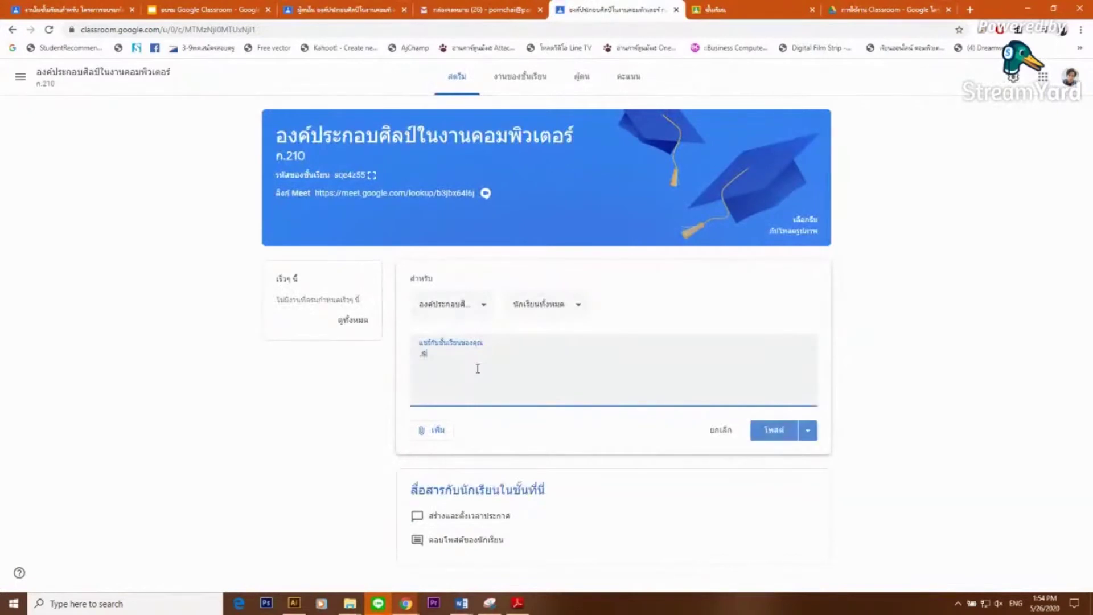
key(BackSpace)
key(BackSpace)
key(alt+shift)
text(ไฟ)
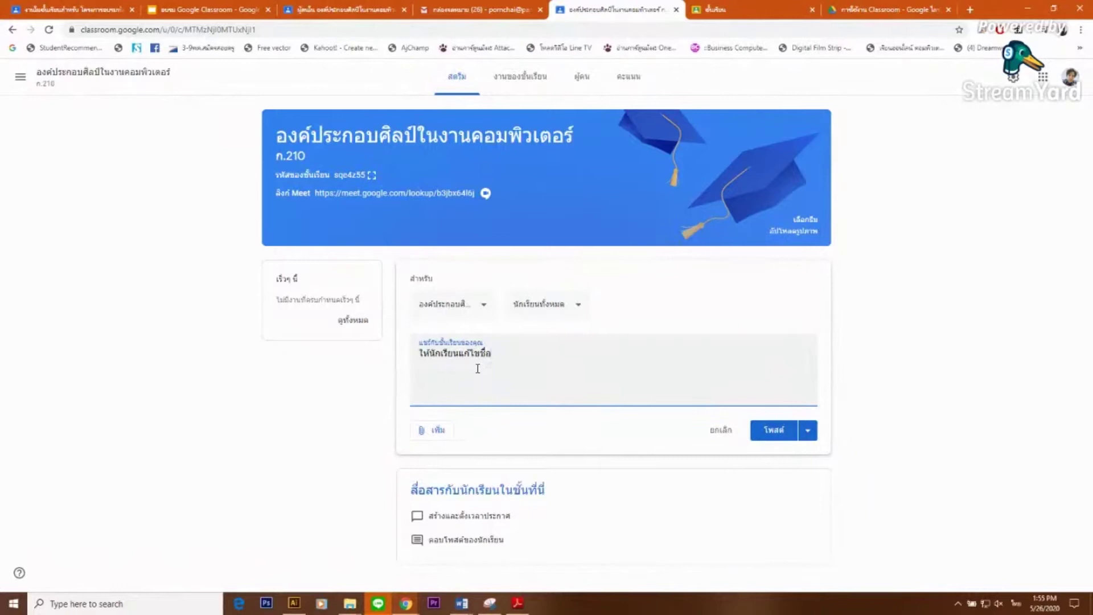
drag(480, 353, 459, 353)
text(พิมพ์ชื่อ นามสกุลและอีเมล)
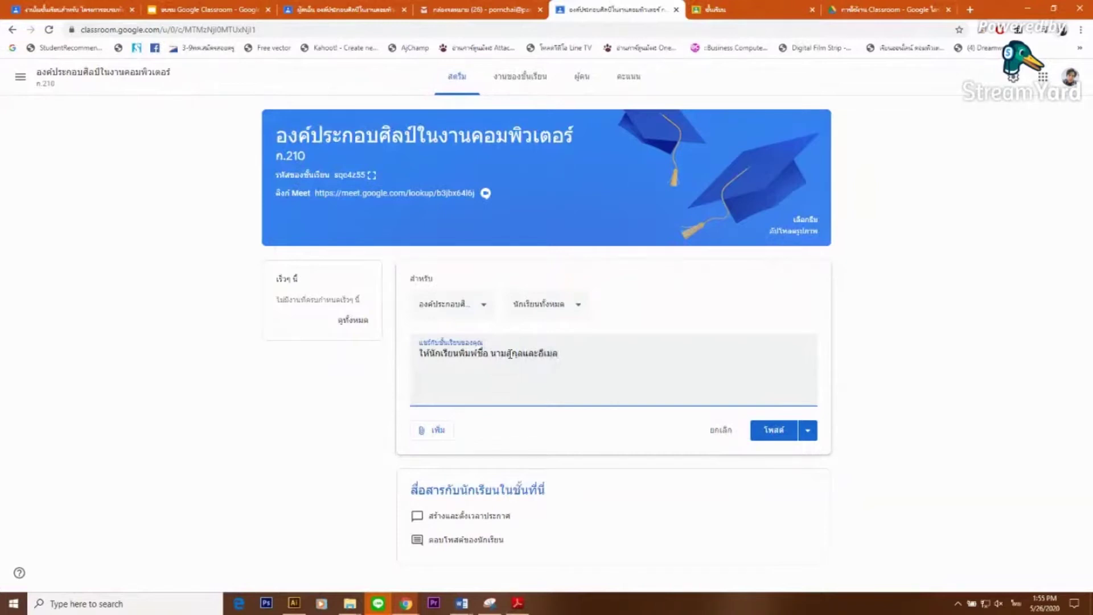
click(435, 430)
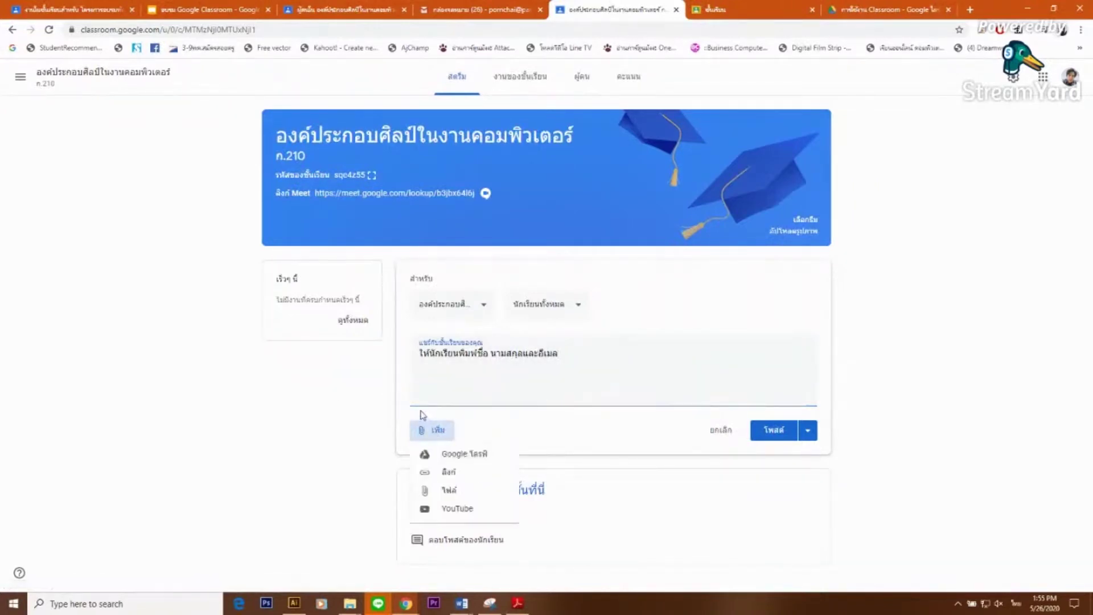
Step: Attach the คะแนน sheet from My Drive's course folder > การใช้งาน Classroom via Google Drive
click(477, 459)
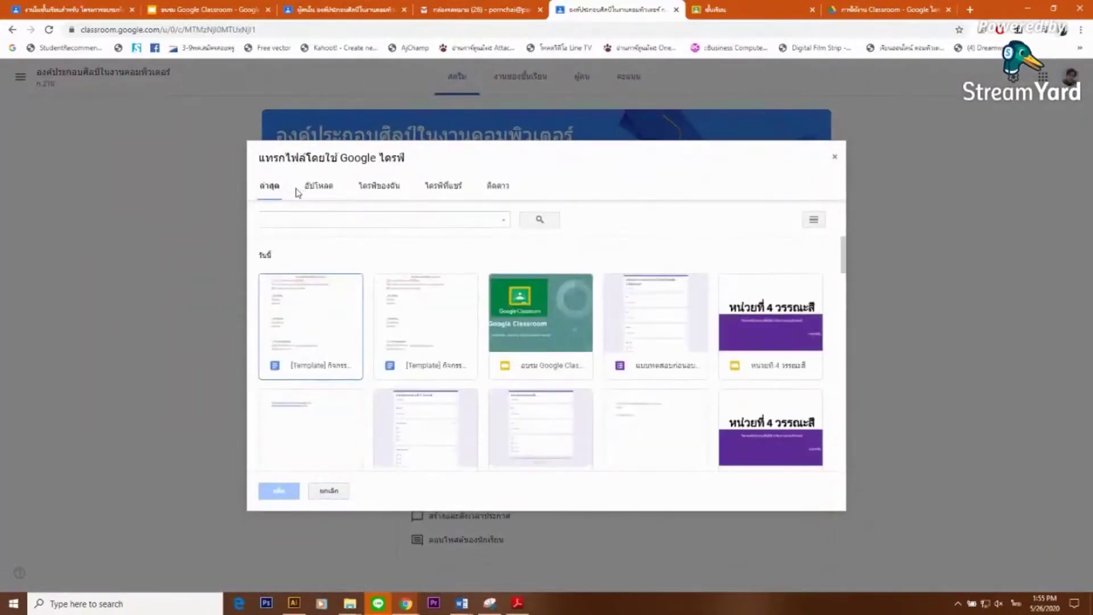
click(386, 187)
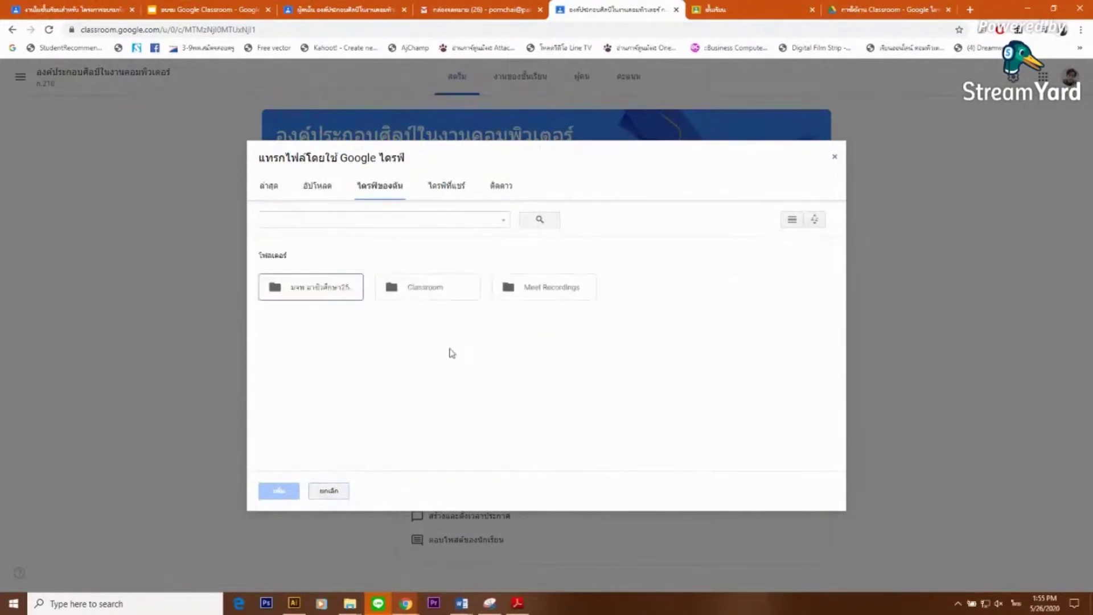
double_click(318, 296)
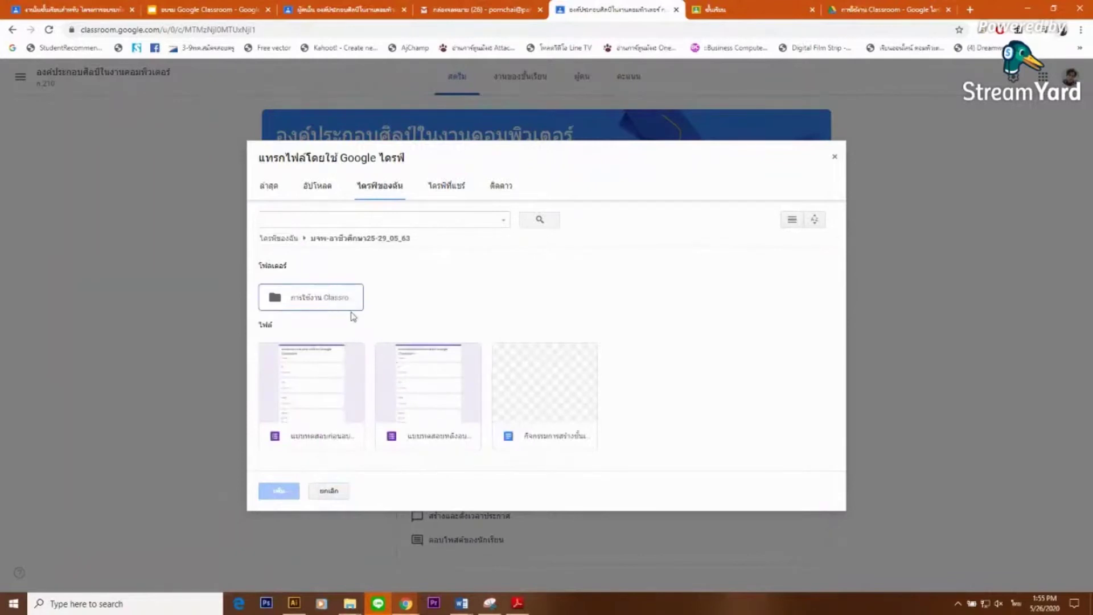
double_click(306, 297)
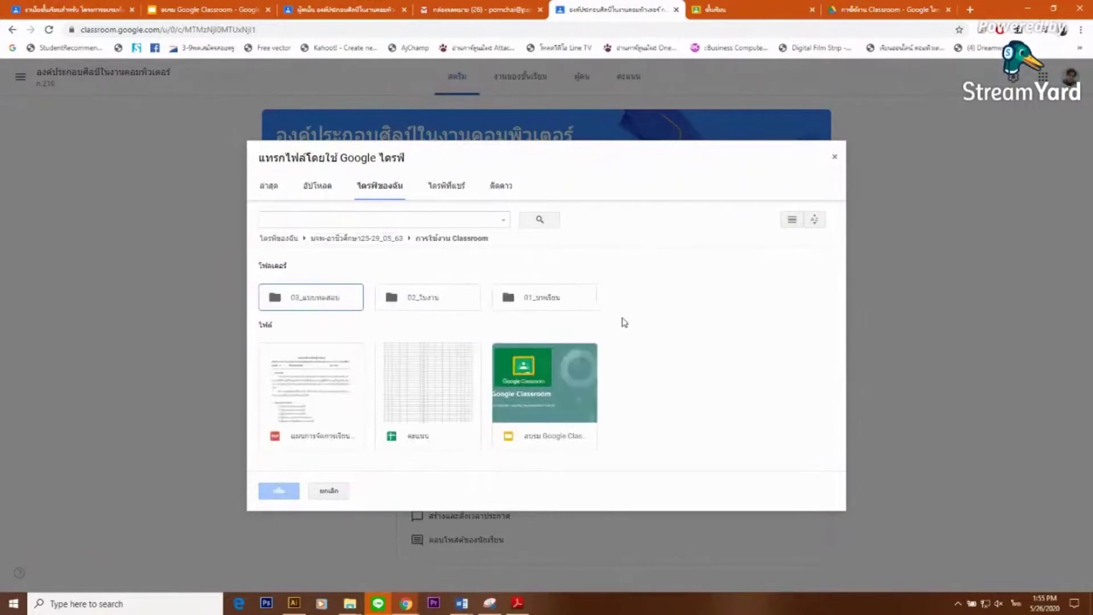
click(431, 387)
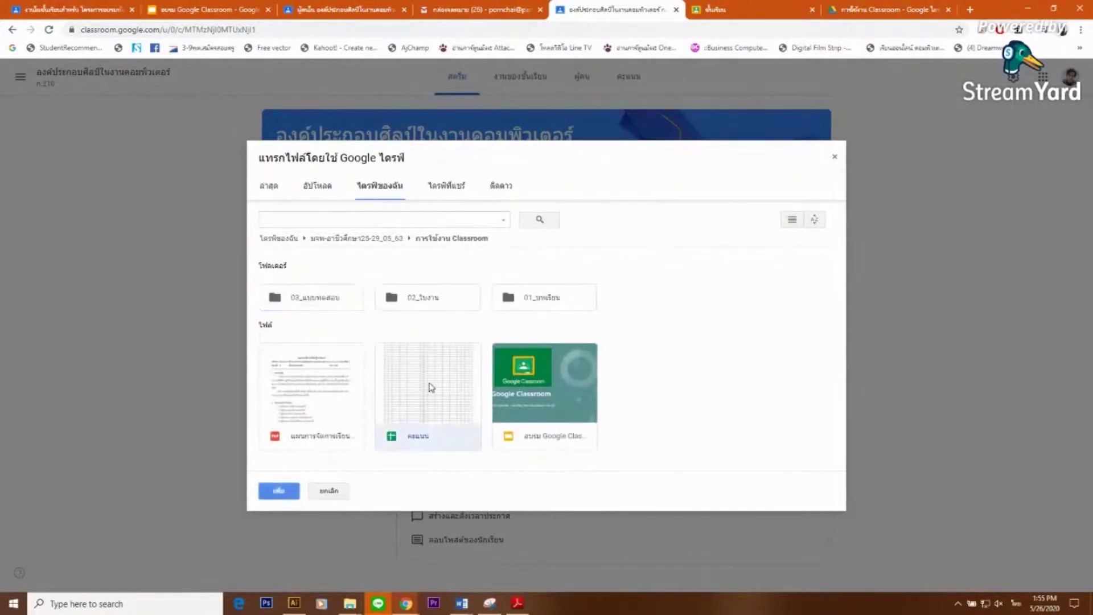
double_click(431, 387)
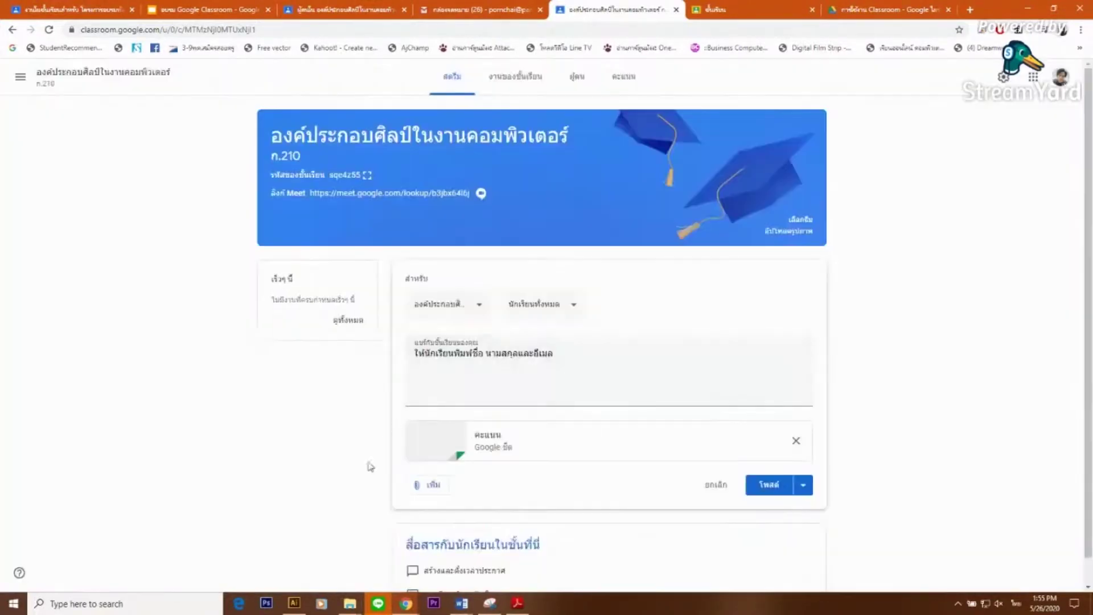
Step: Open the attached คะแนน sheet and give anyone with the link Editor access
scroll(338, 436, down, 1)
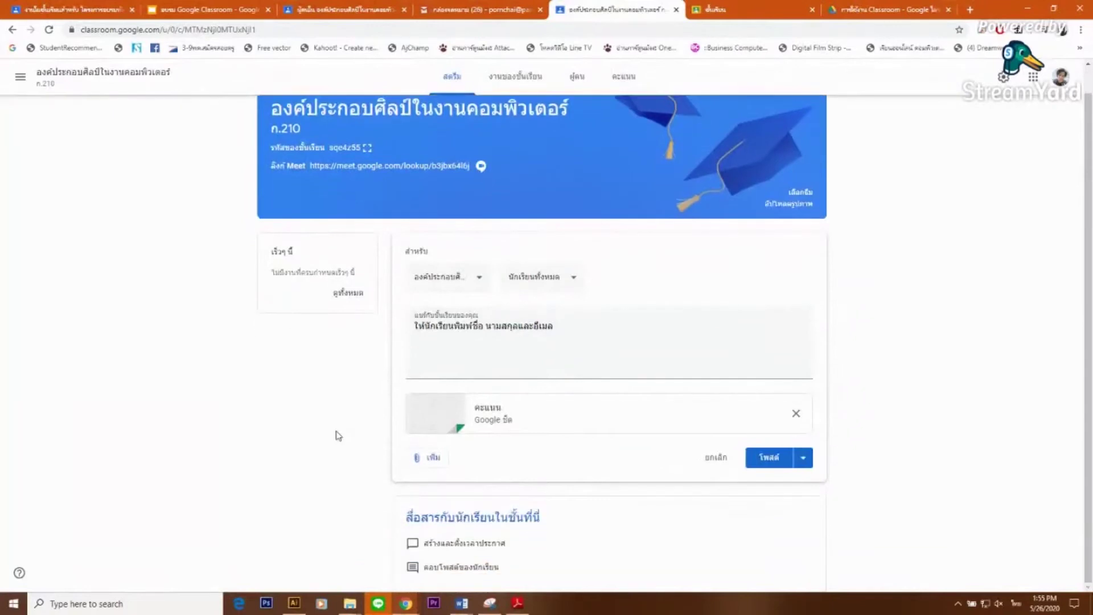
click(497, 410)
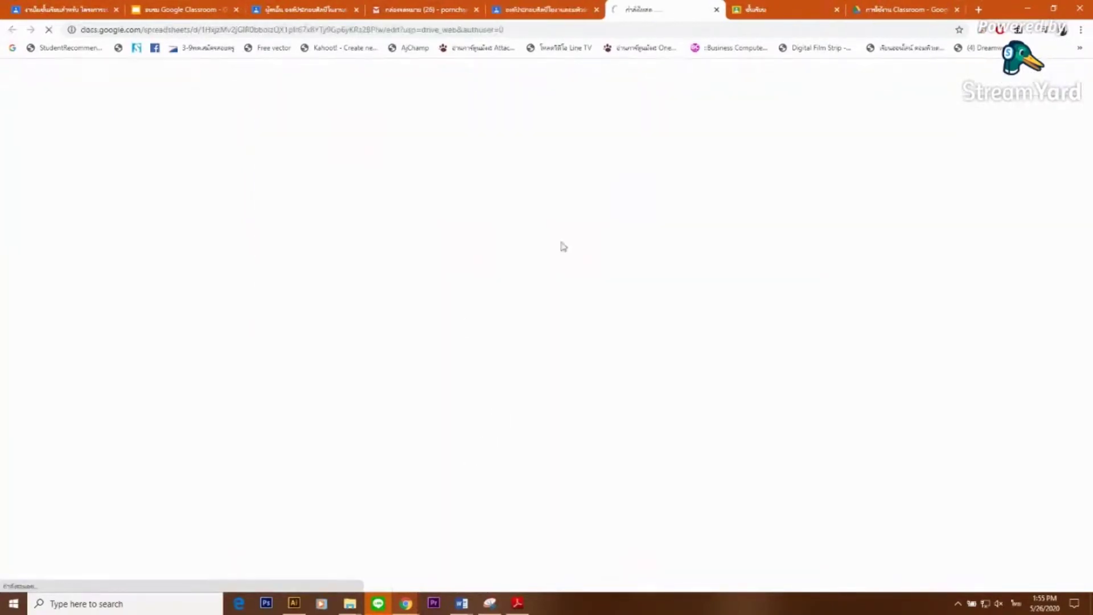
click(547, 11)
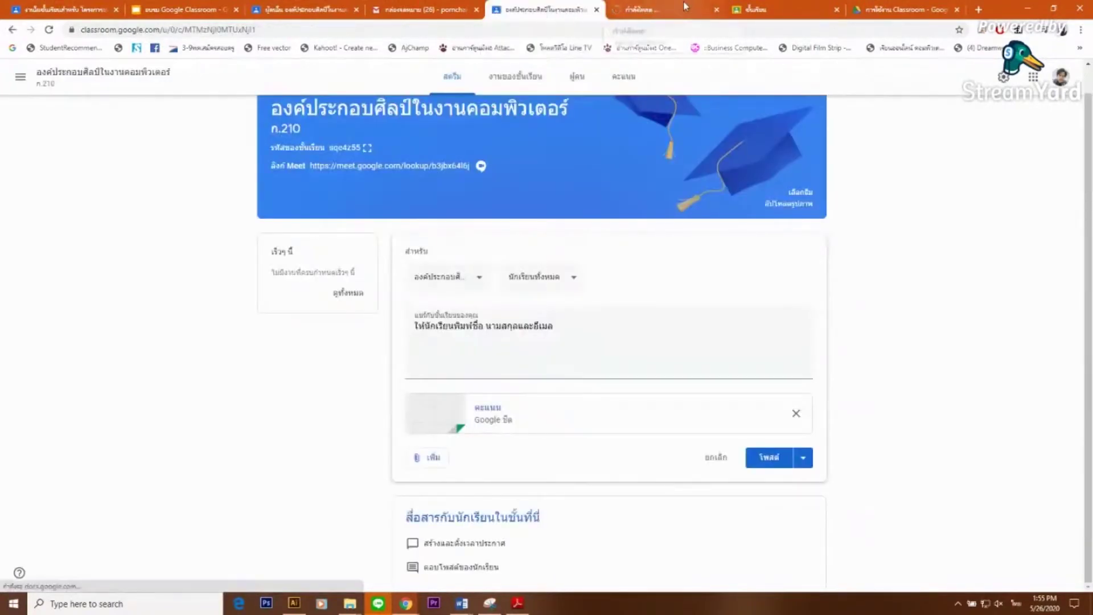
click(685, 7)
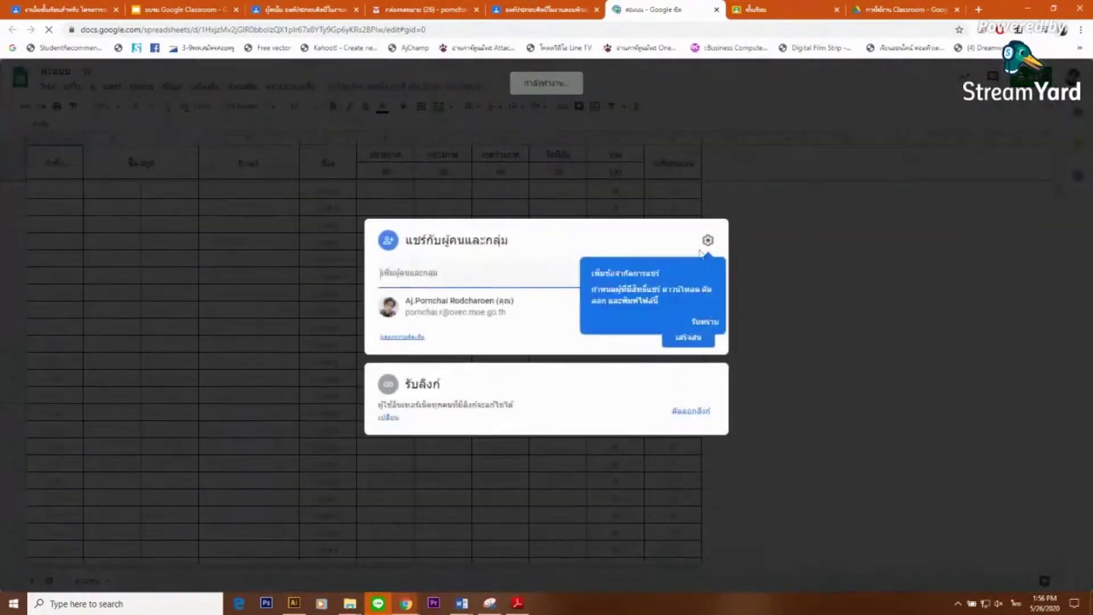
click(424, 397)
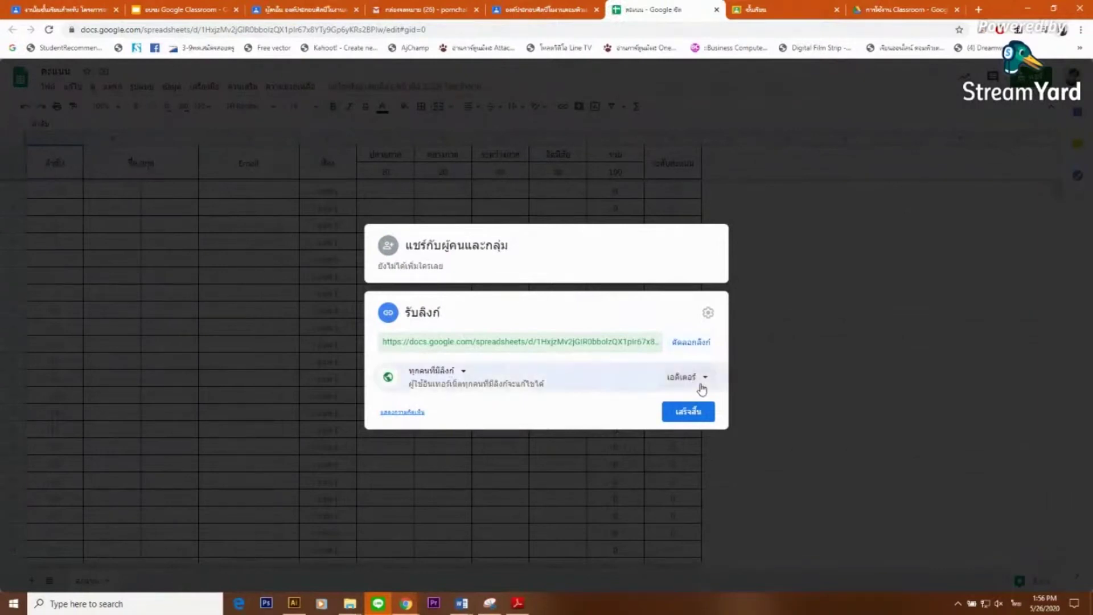
click(698, 377)
click(712, 461)
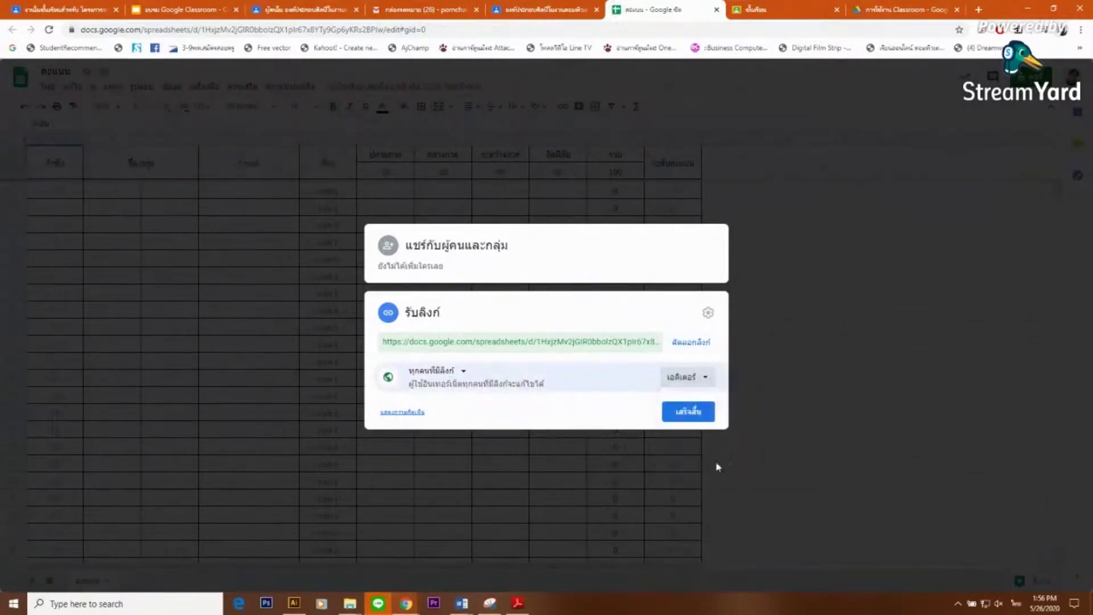
click(692, 419)
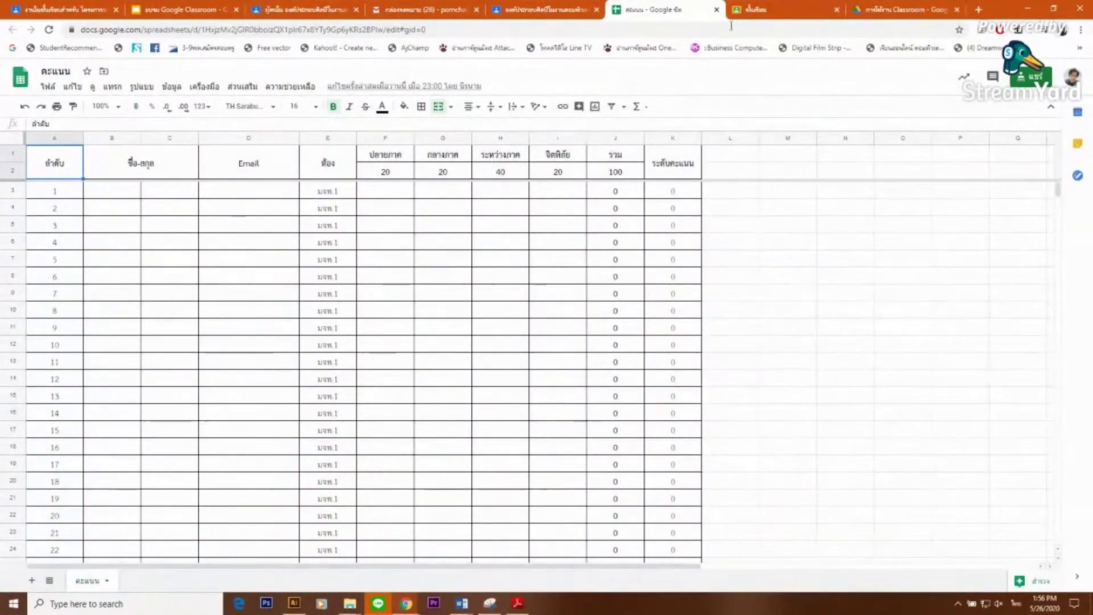
Step: Check the empty roster cells B3, C3 and D3, then return to the Classroom draft
scroll(158, 406, down, 4)
click(159, 402)
scroll(378, 343, up, 1)
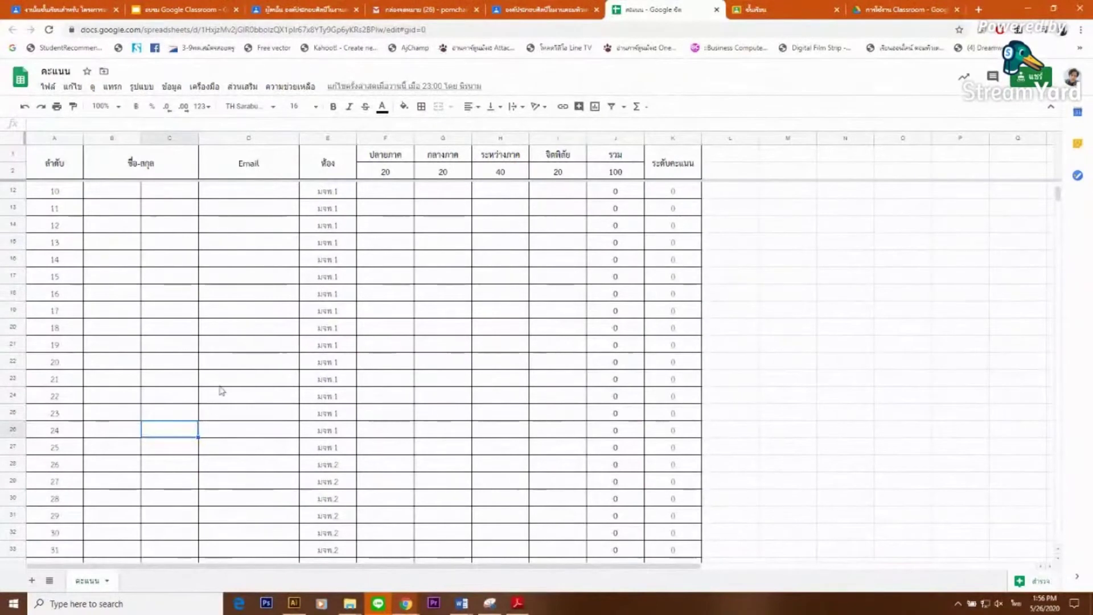
scroll(184, 266, up, 3)
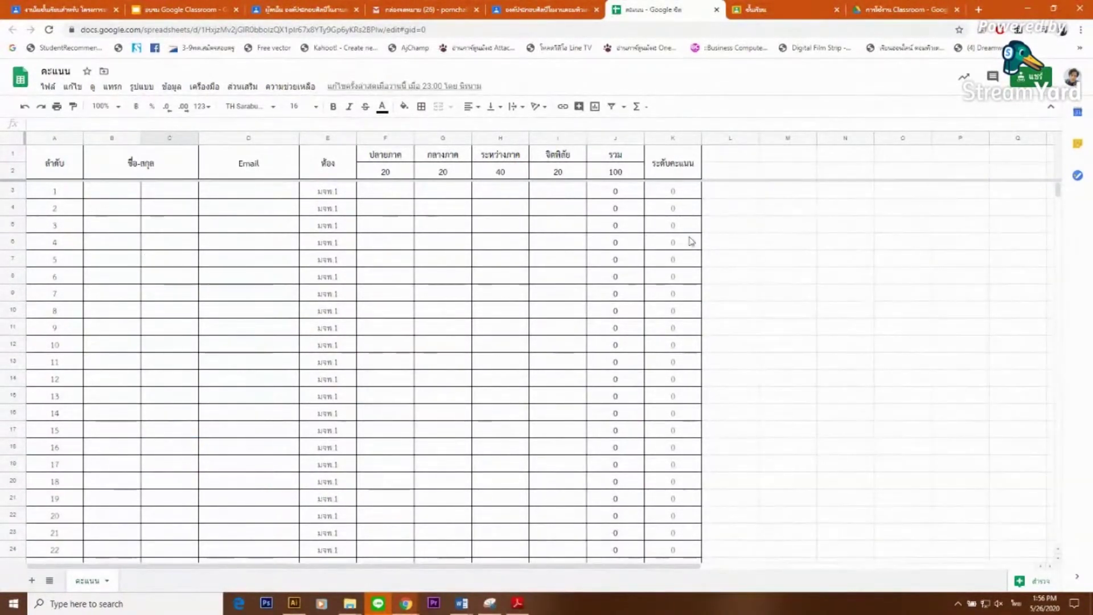
click(108, 191)
click(172, 195)
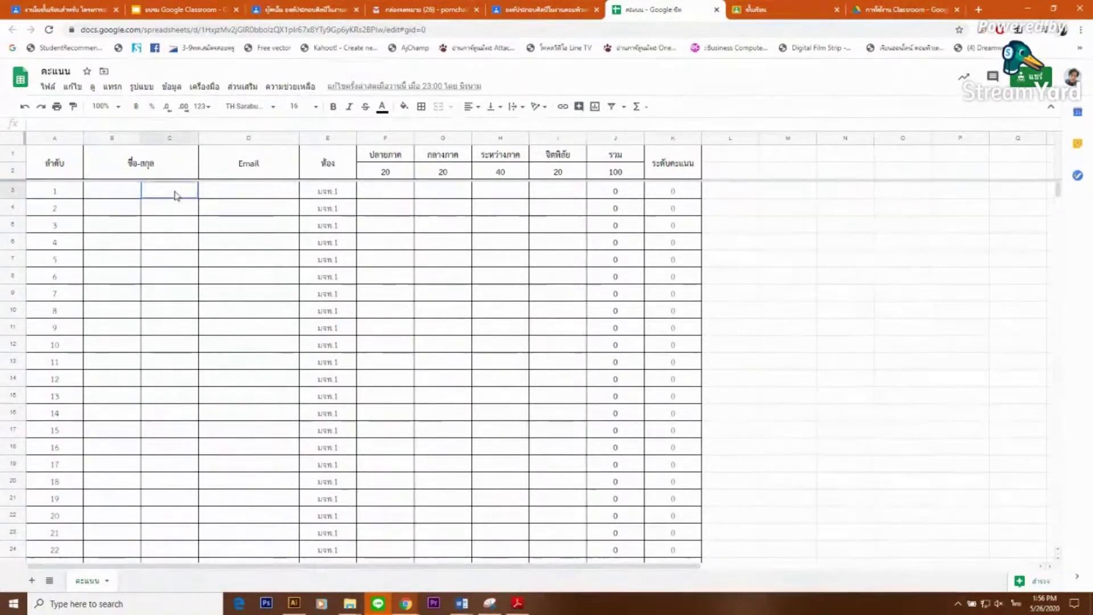
click(216, 195)
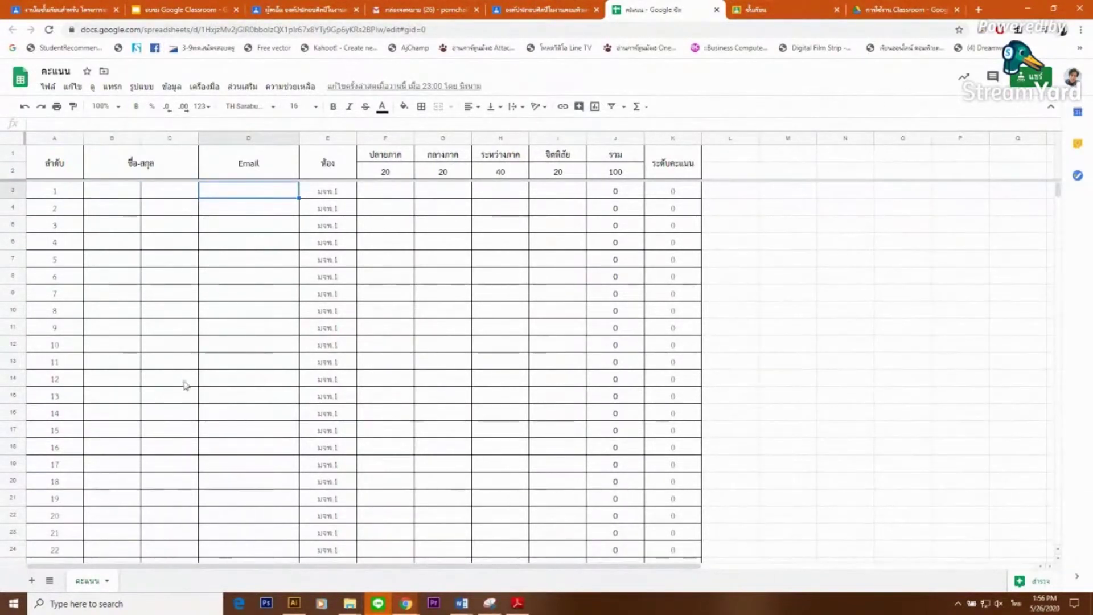
click(545, 12)
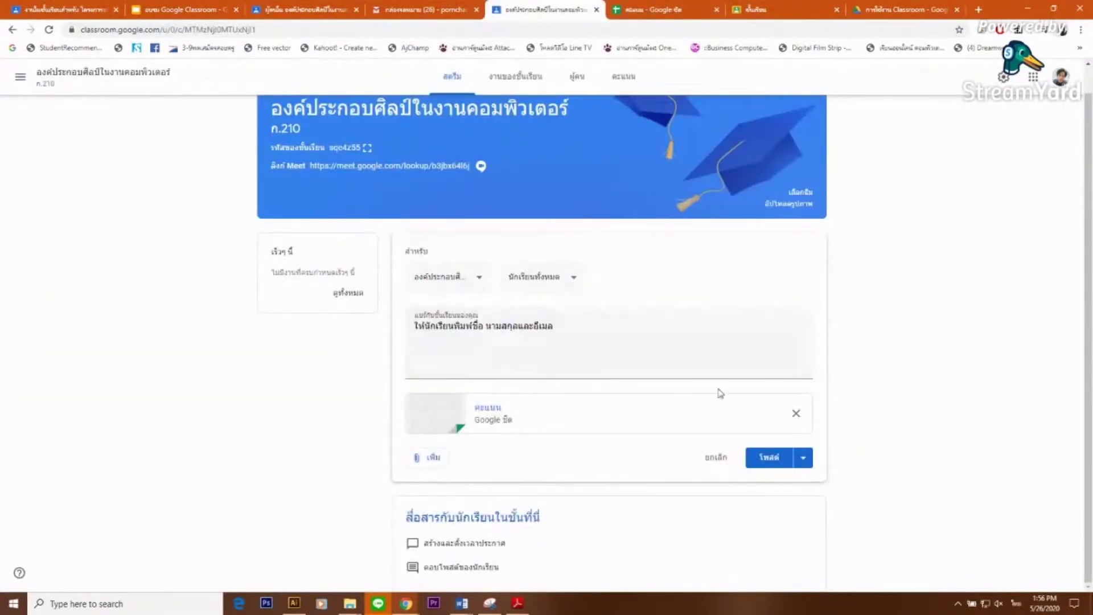
Step: Publish the post, then open and cancel attachment options on a fresh empty post
click(769, 459)
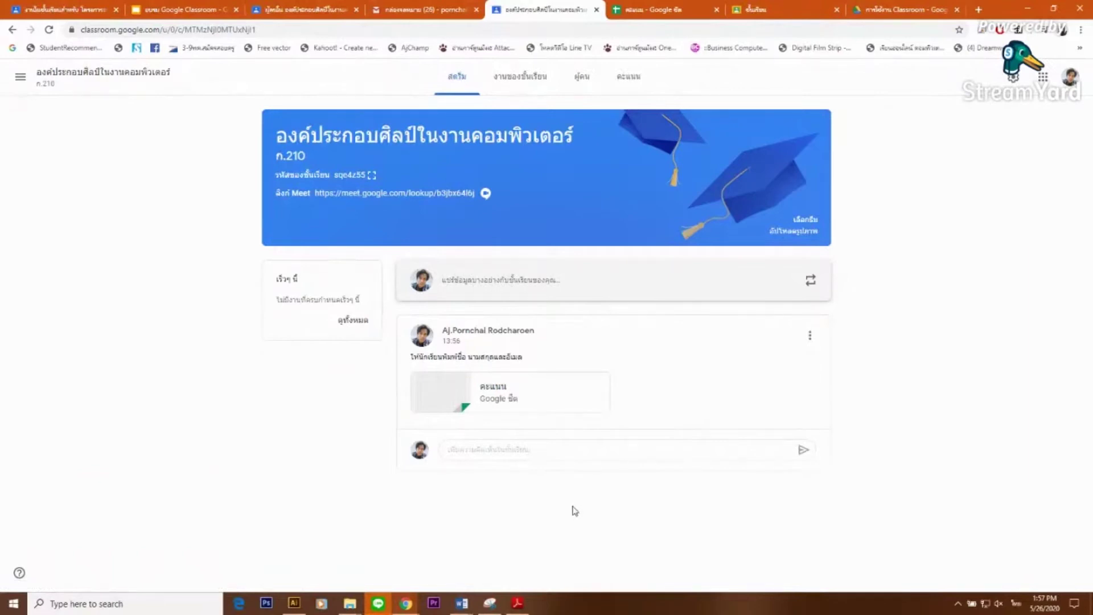
click(476, 284)
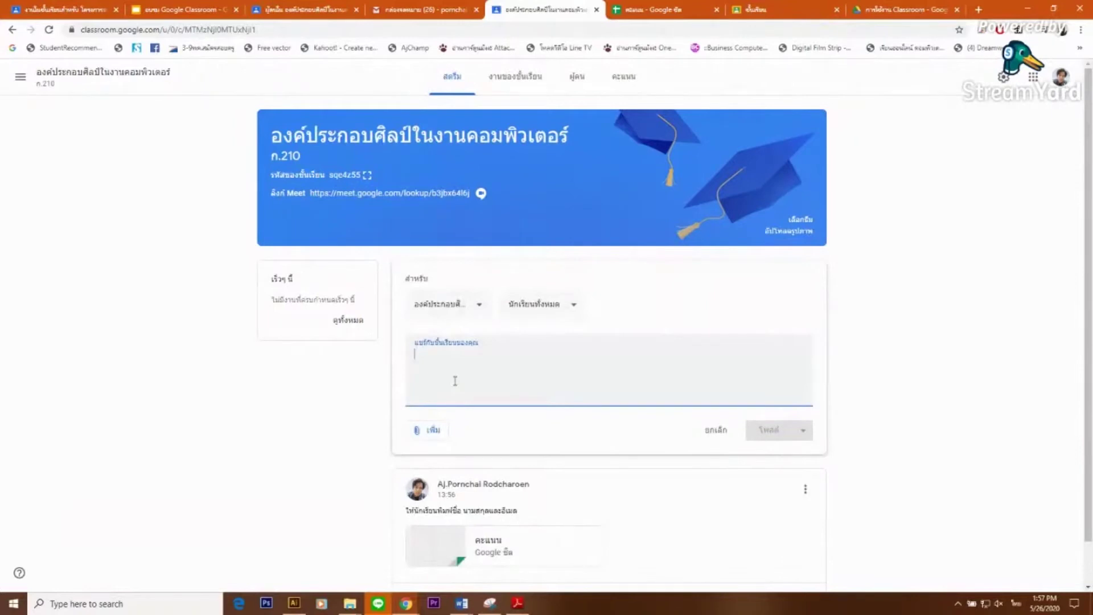
click(430, 430)
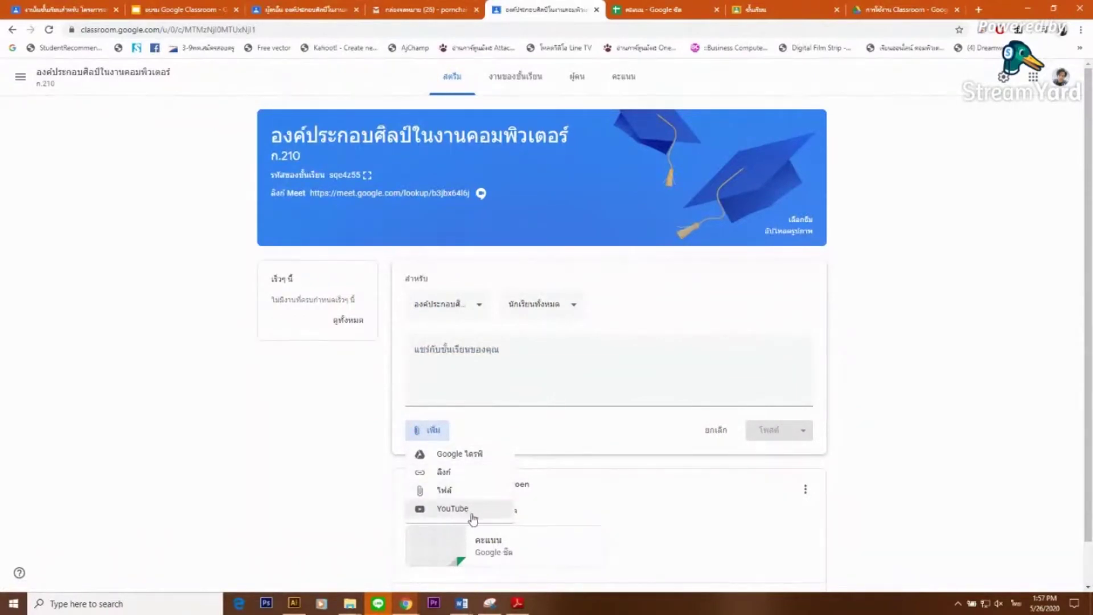
click(257, 405)
Step: Bring the student's Classroom window forward from the taskbar
scroll(567, 514, down, 1)
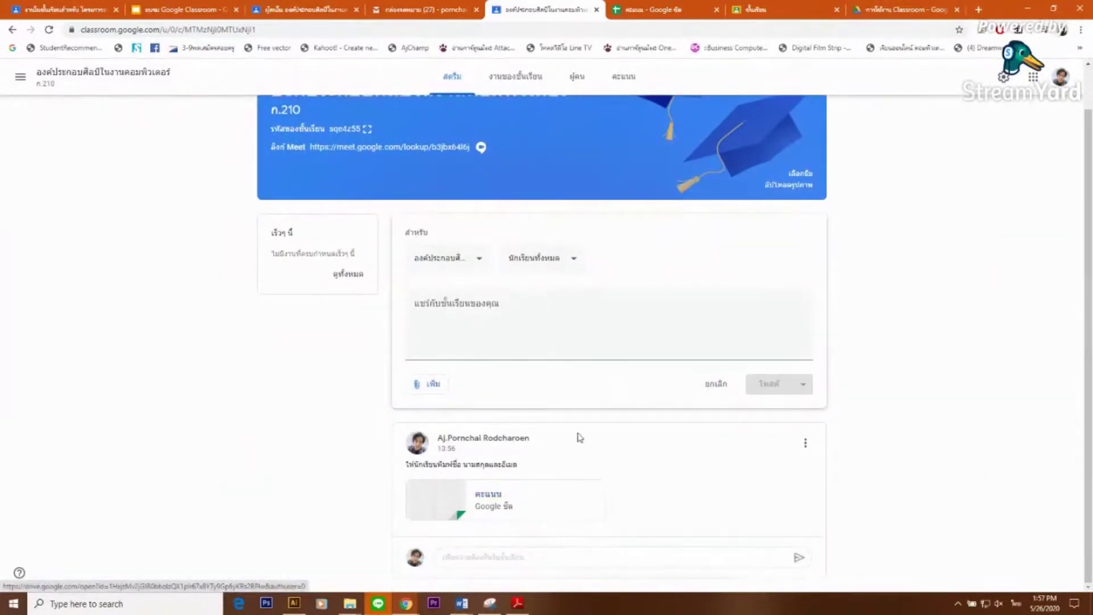
click(401, 607)
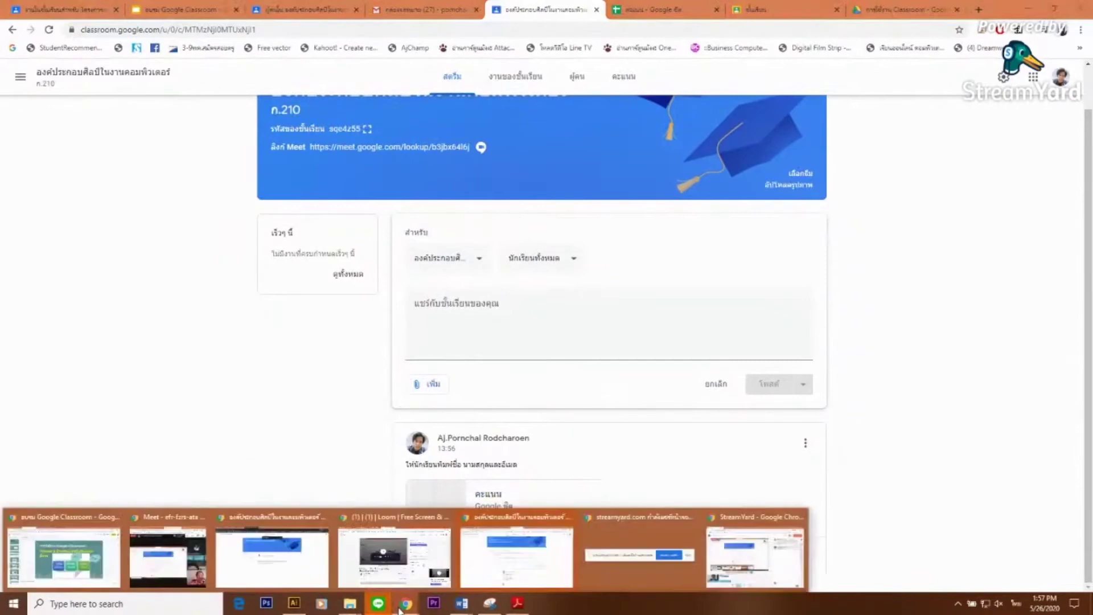
click(250, 558)
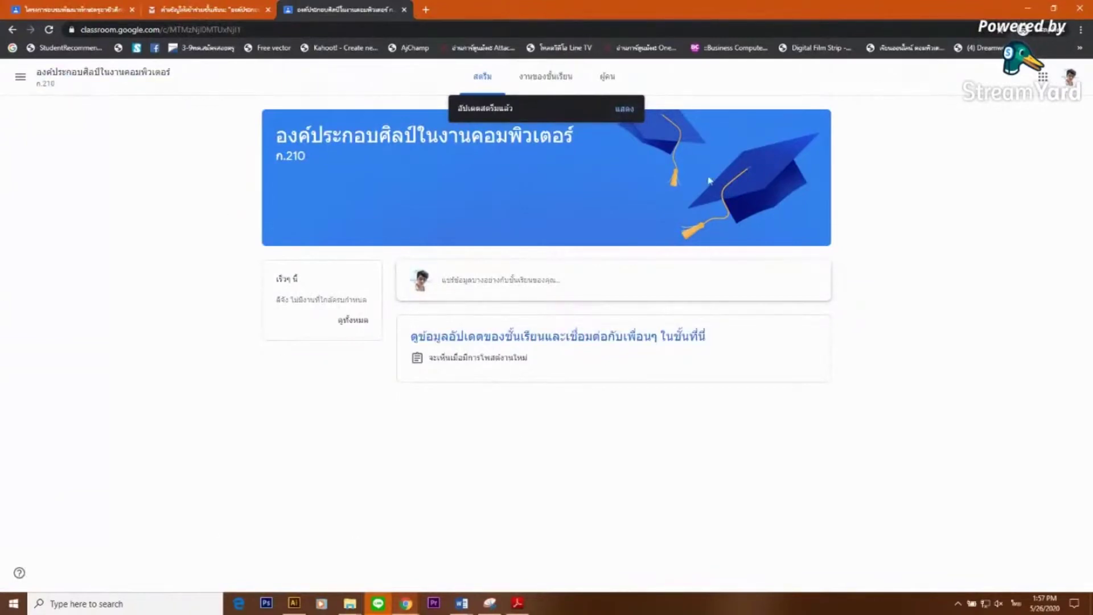
Step: Dismiss the stream-updated notice and open the new post's คะแนน spreadsheet attachment
click(626, 108)
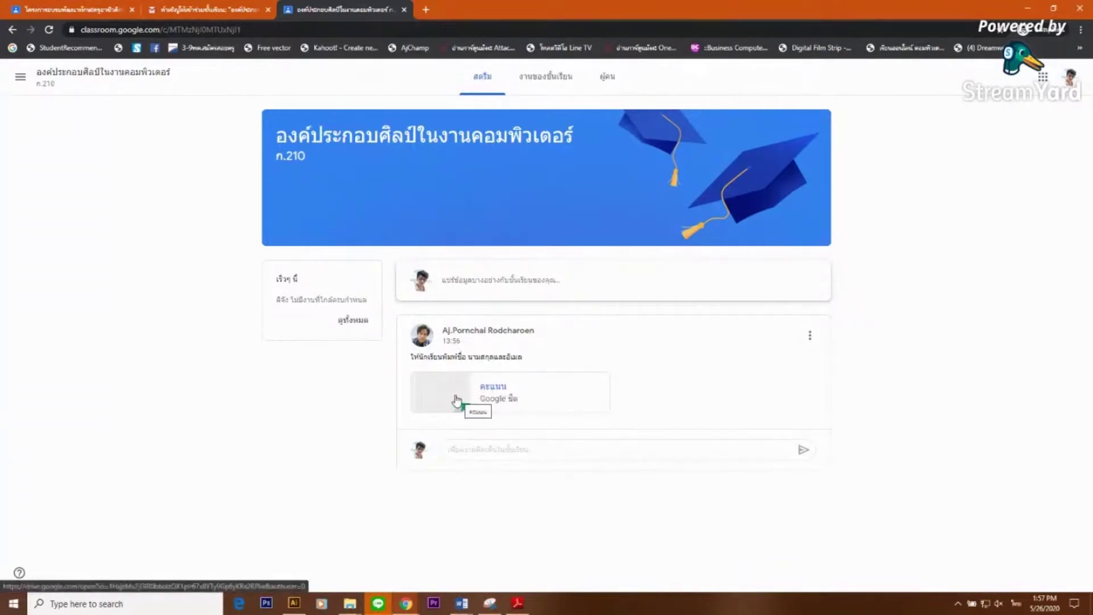
click(456, 400)
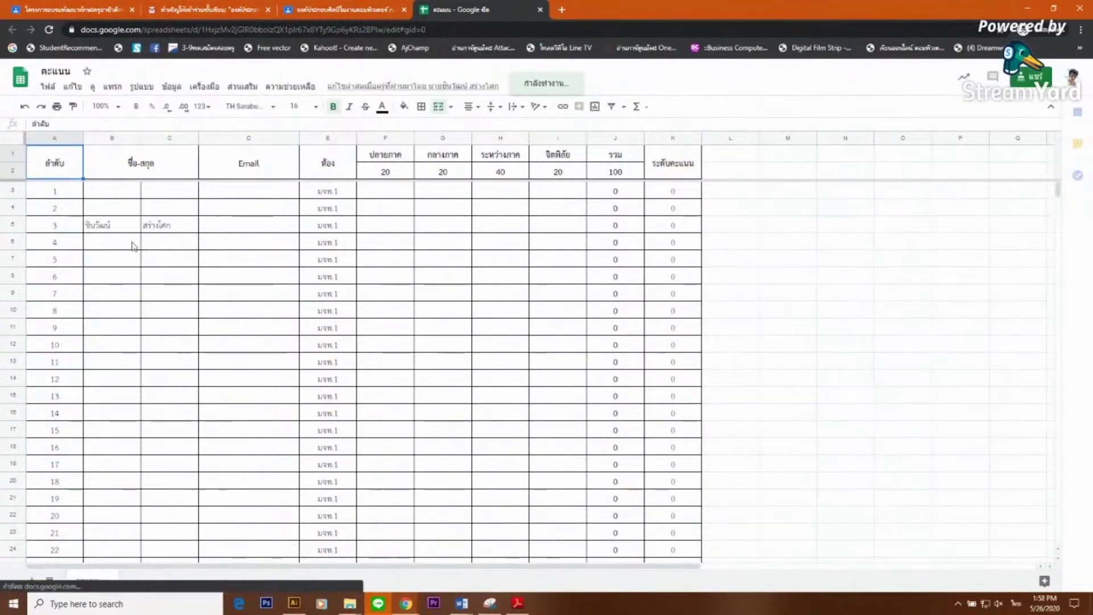
Step: Scroll through the คะแนน roster to look for an empty row to fill in
click(116, 288)
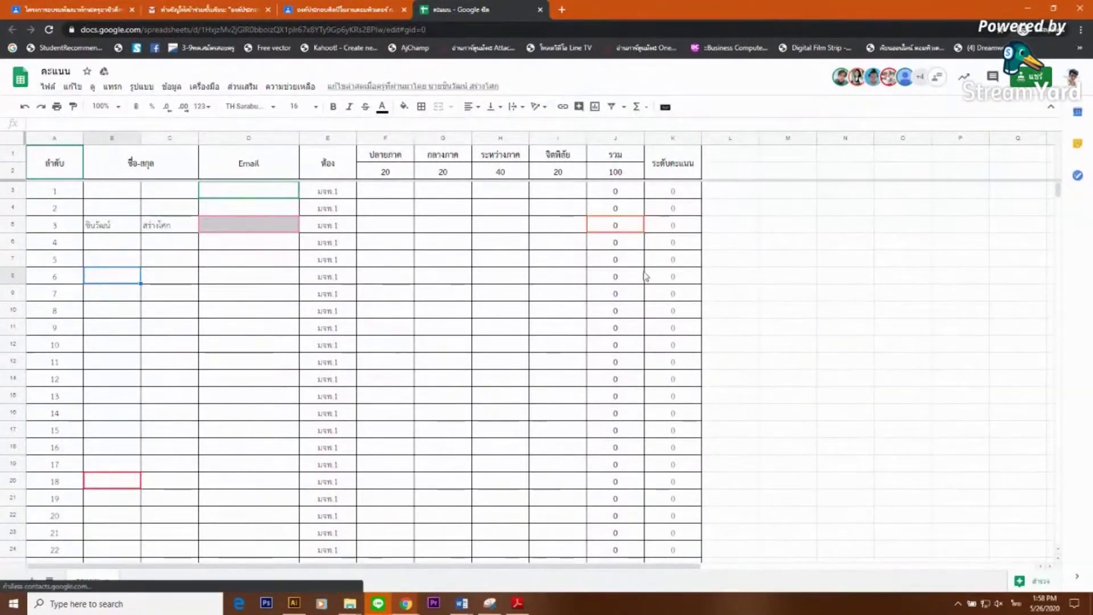
scroll(146, 310, down, 8)
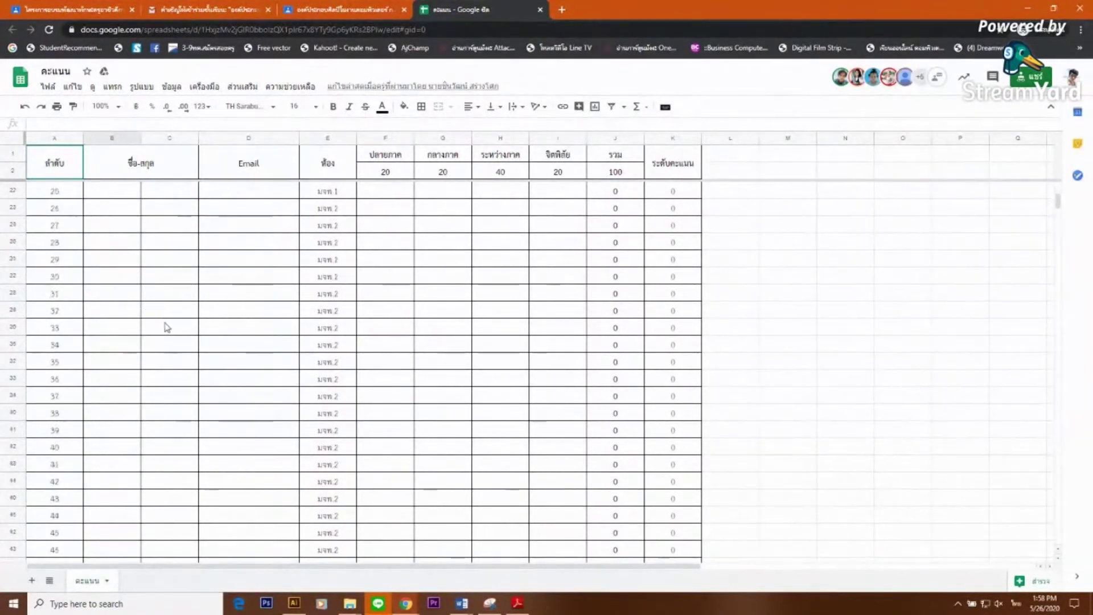
scroll(168, 327, down, 7)
scroll(170, 329, up, 15)
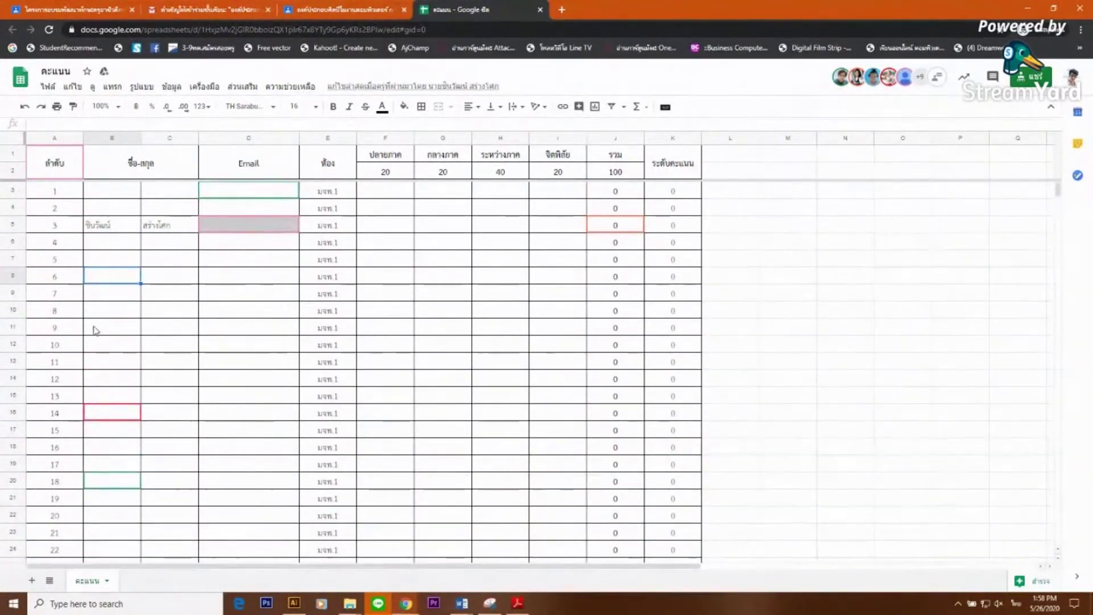
scroll(144, 446, down, 2)
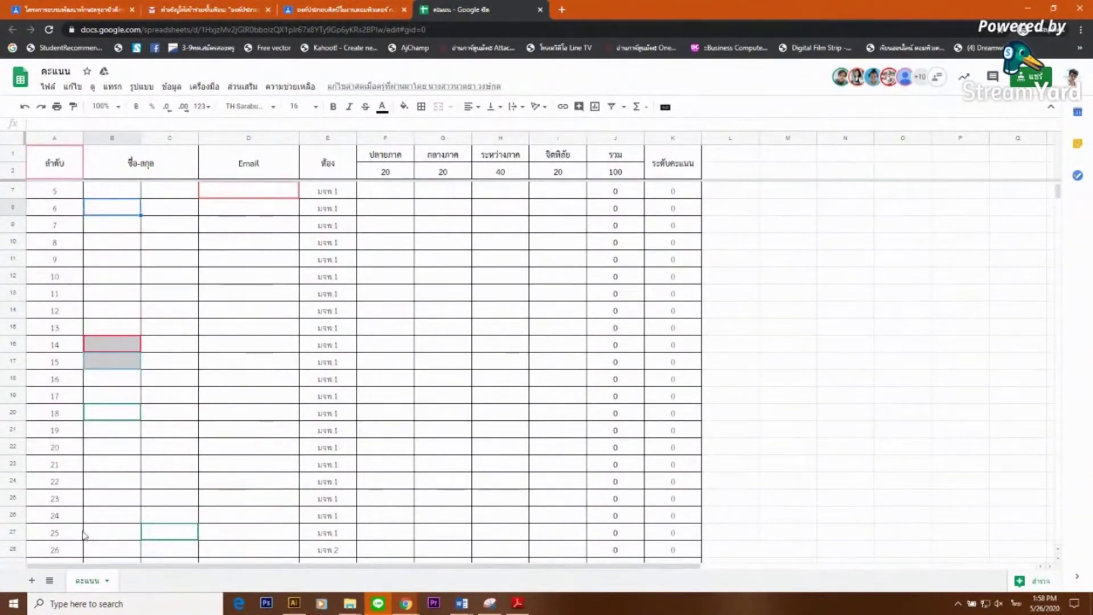
scroll(100, 527, down, 1)
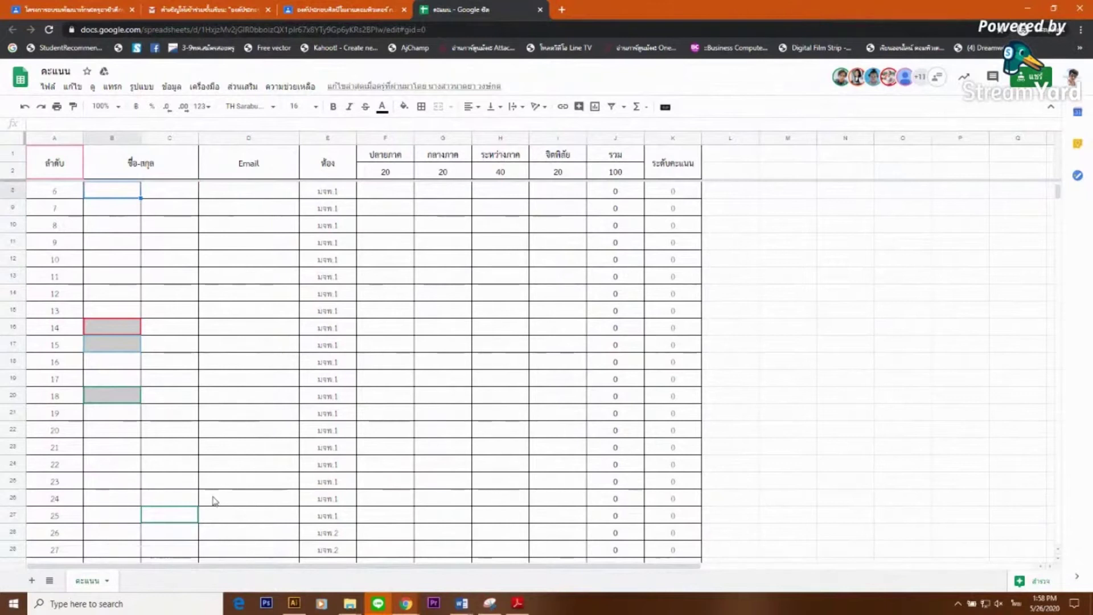
click(57, 538)
scroll(119, 484, down, 2)
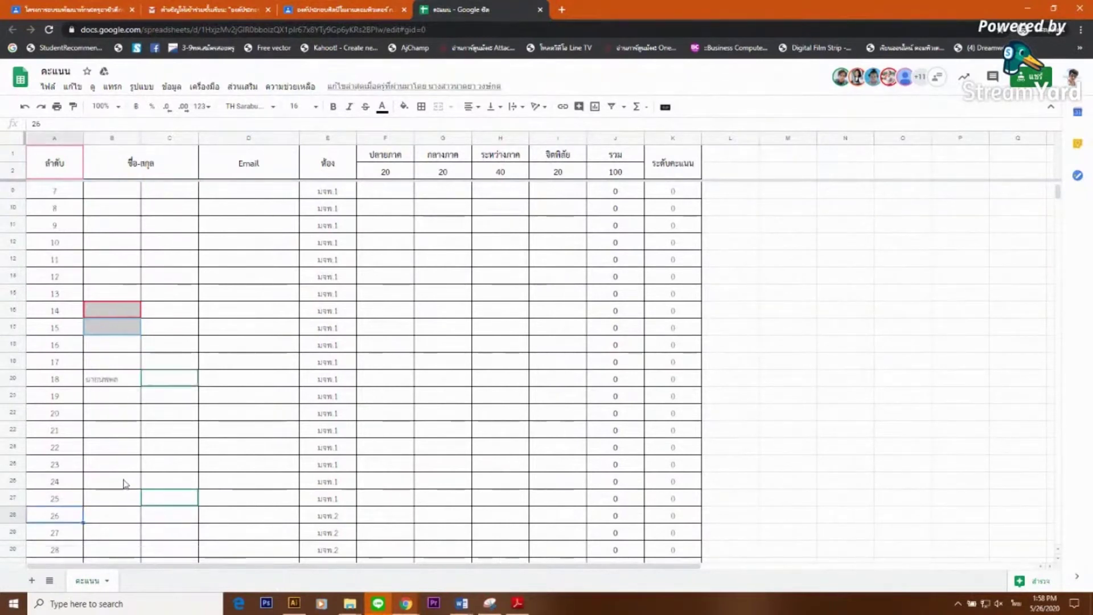
scroll(225, 465, down, 4)
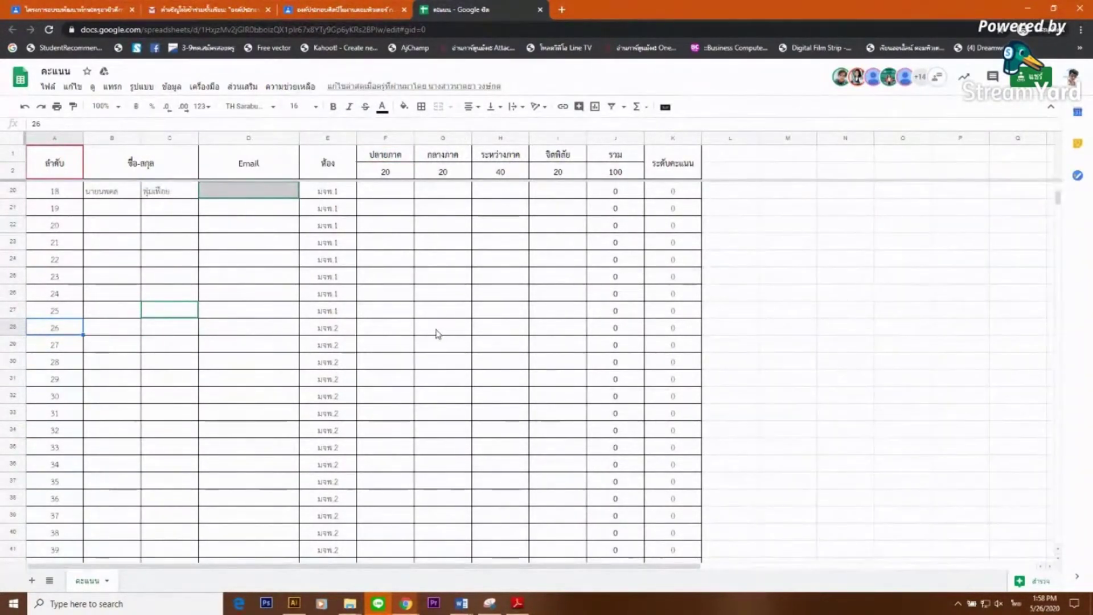
scroll(222, 360, up, 6)
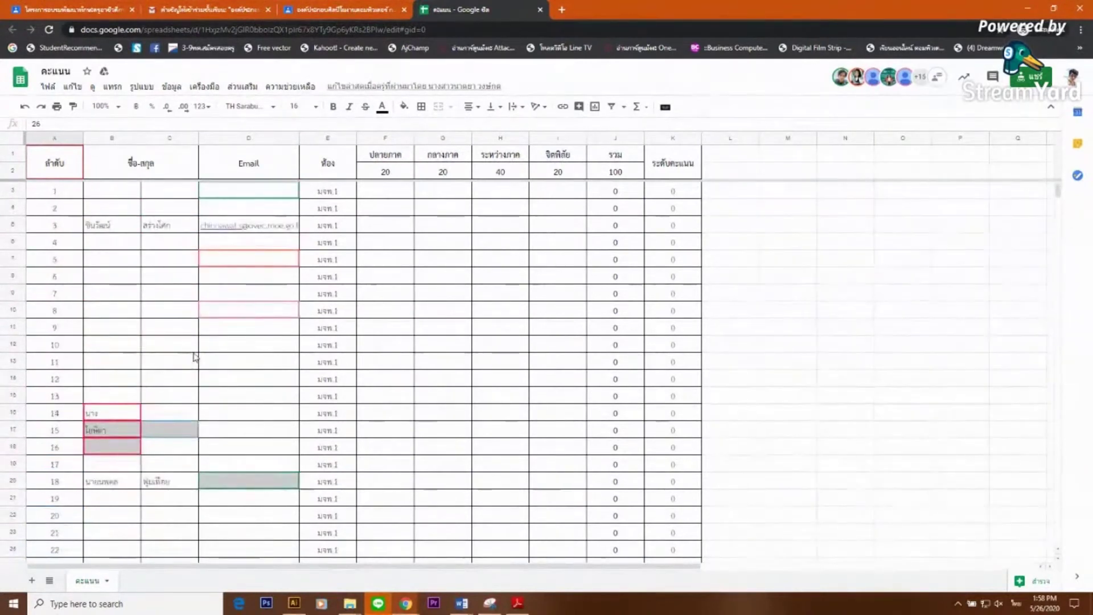
scroll(68, 399, down, 2)
Step: Enter the student's first name and surname in row 23, clearing stray text from the Email cell
click(108, 490)
click(112, 480)
click(115, 464)
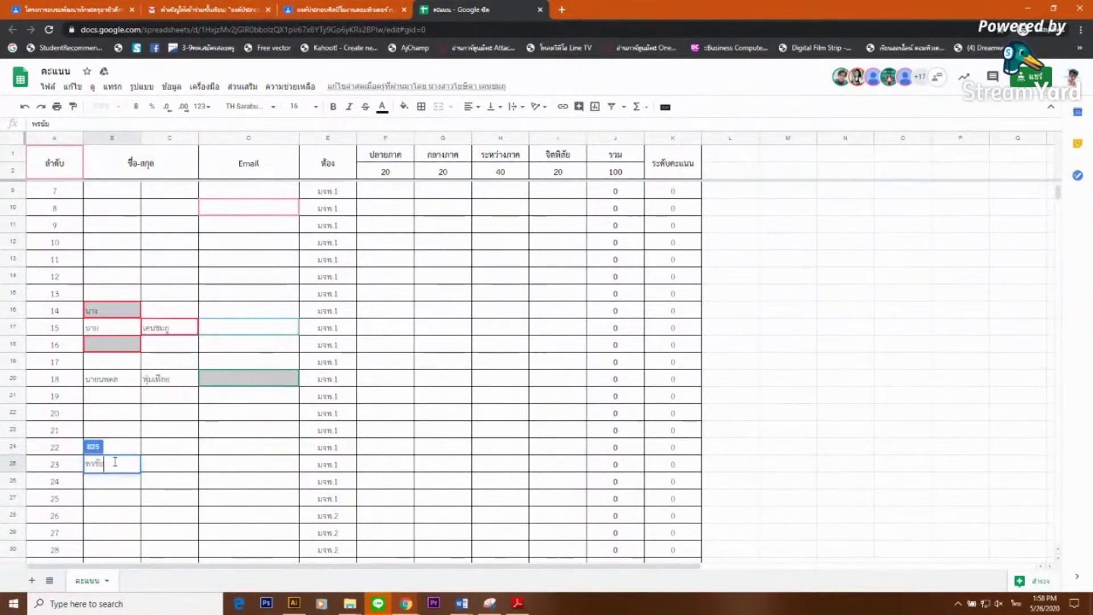
key(Tab)
key(Tab)
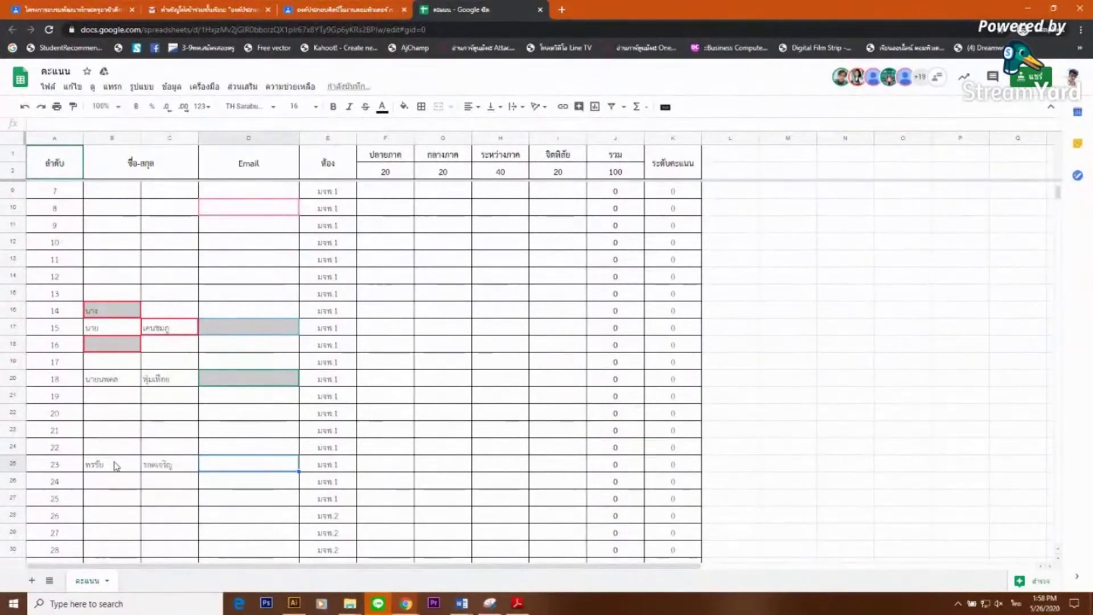
text(ธนพัฒน์ร)
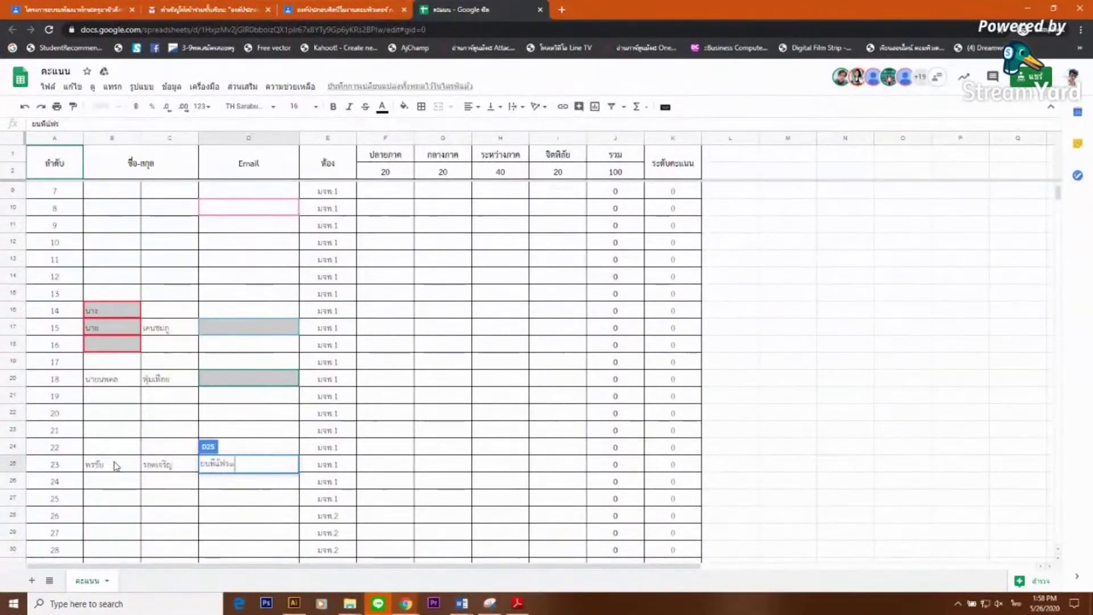
key(BackSpace)
key(BackSpace)
key(BackSpace)
key(BackSpace)
key(BackSpace)
key(BackSpace)
key(BackSpace)
key(BackSpace)
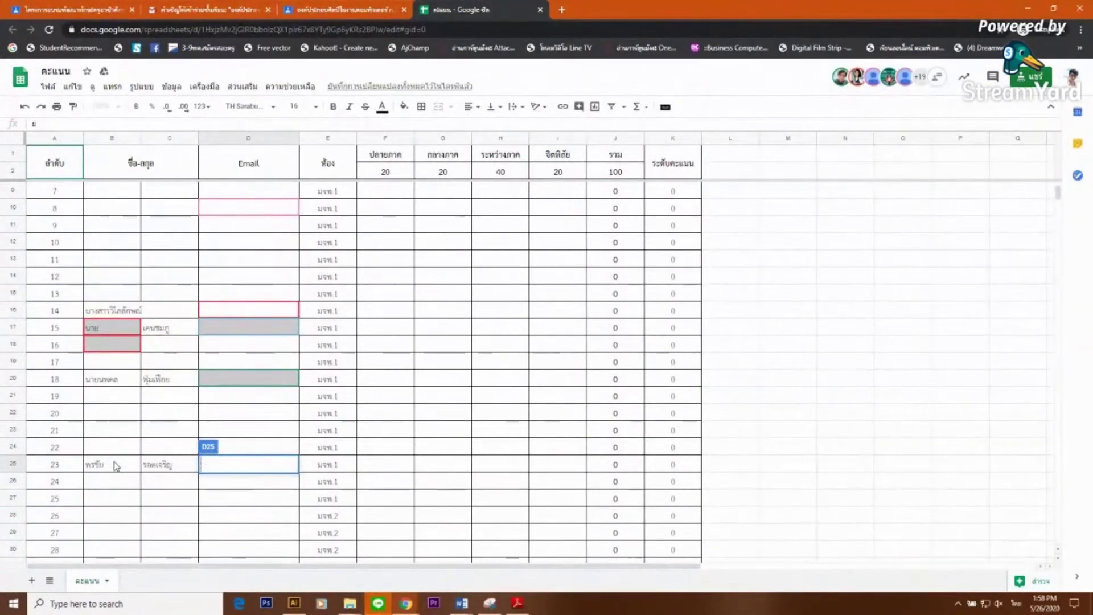
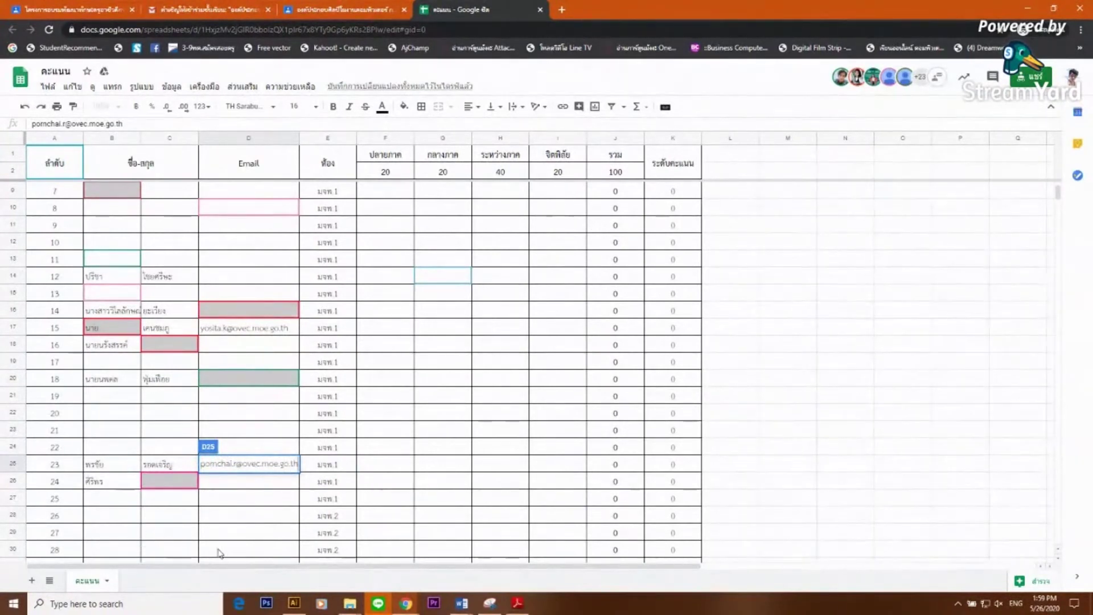
Step: Type the student's email address into row 23's Email cell, correcting a typo, and commit it
click(268, 518)
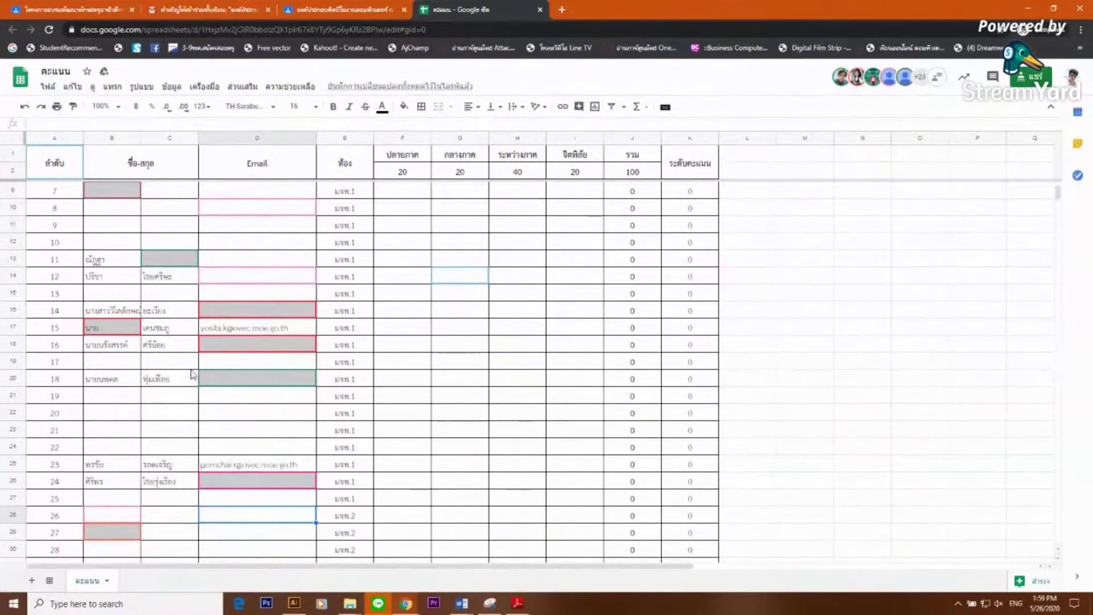
scroll(126, 377, up, 2)
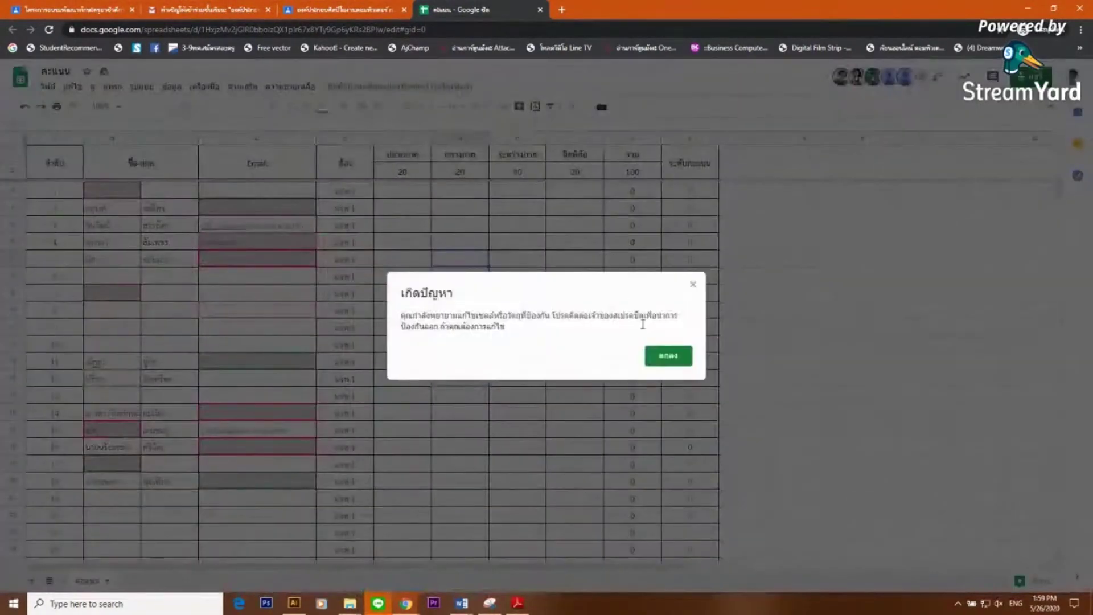
click(669, 357)
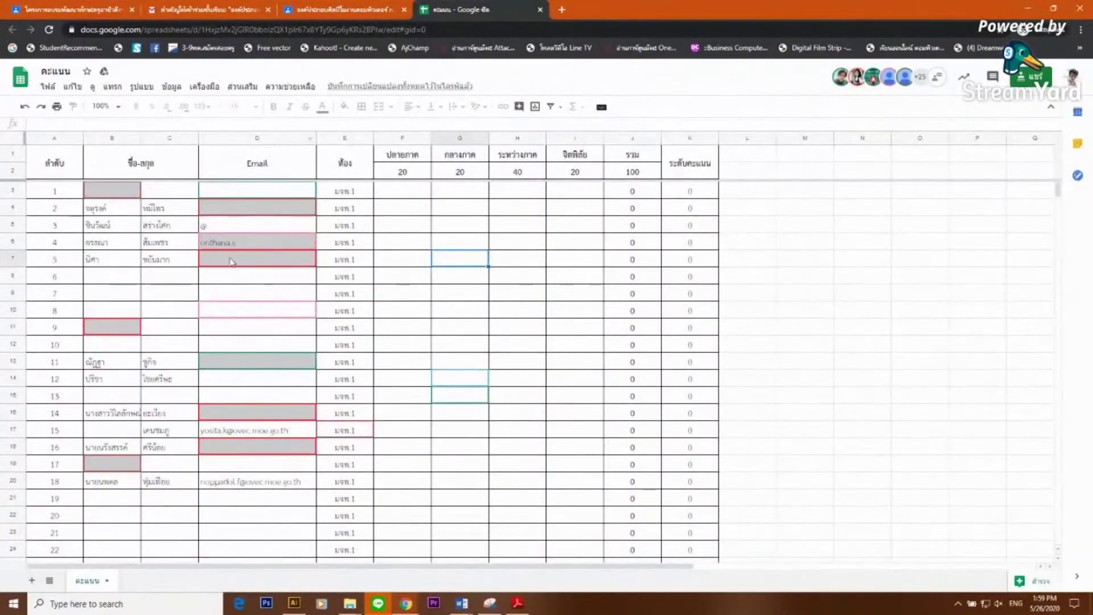
Step: Widen column B to fit first names, then scroll down to the end of the roster
scroll(455, 259, down, 1)
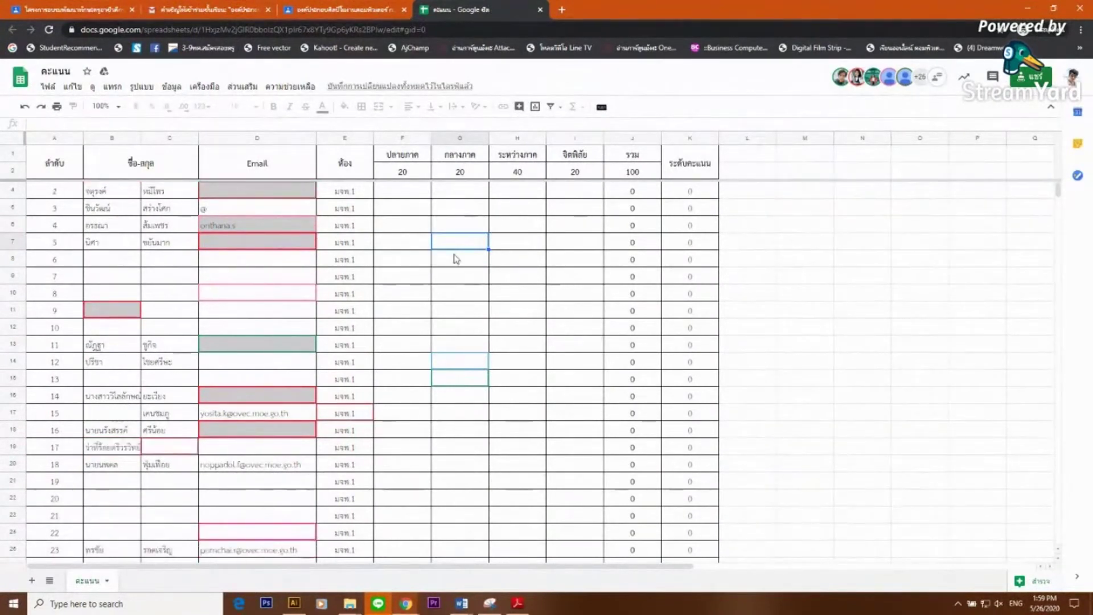
scroll(456, 259, up, 1)
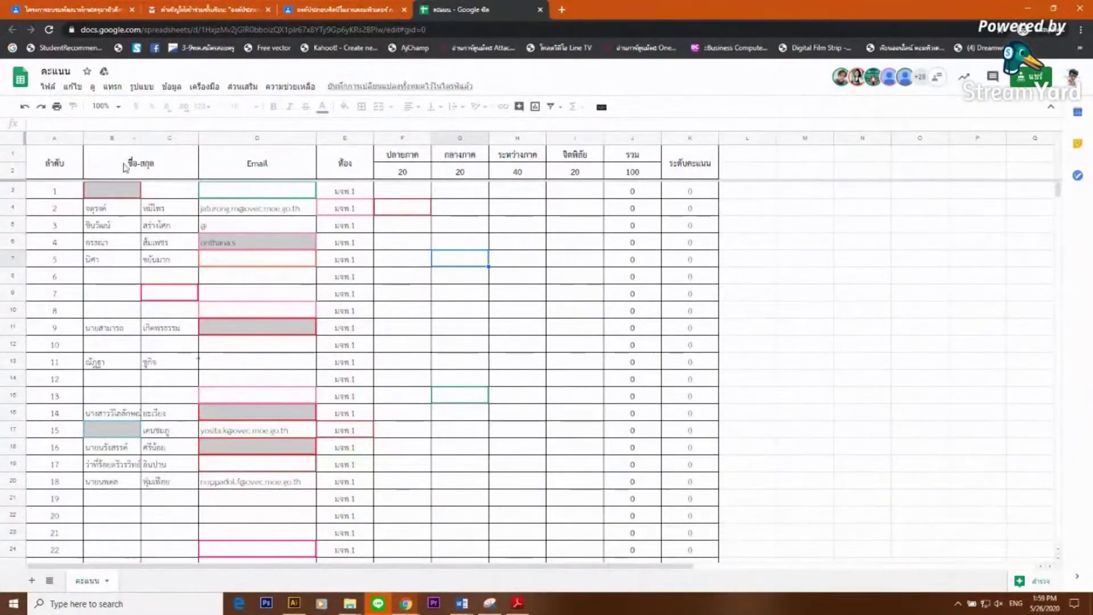
drag(140, 136, 146, 136)
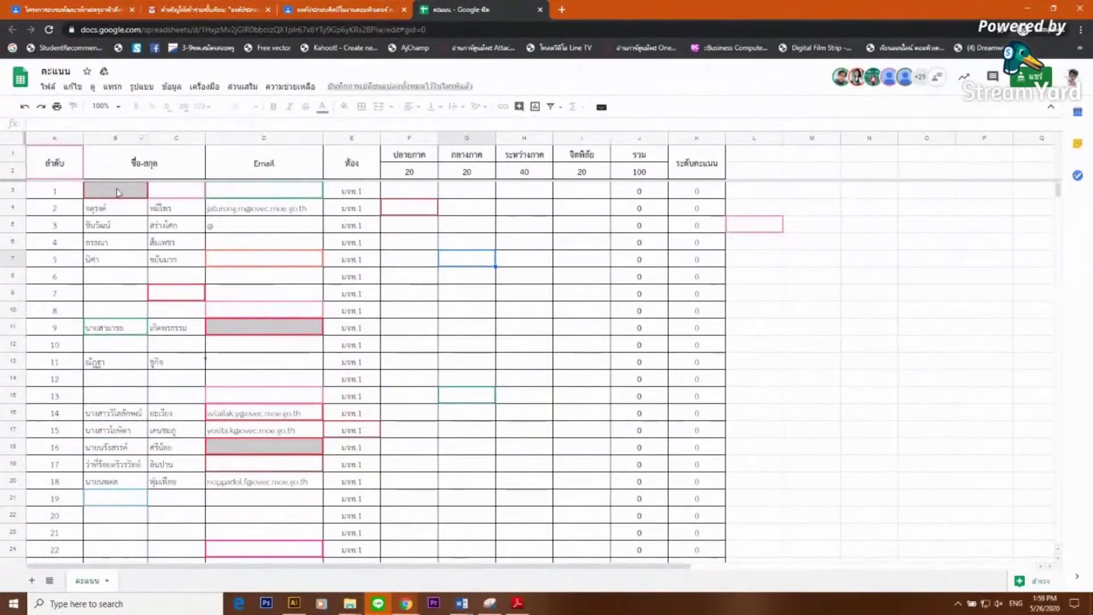
scroll(143, 349, down, 2)
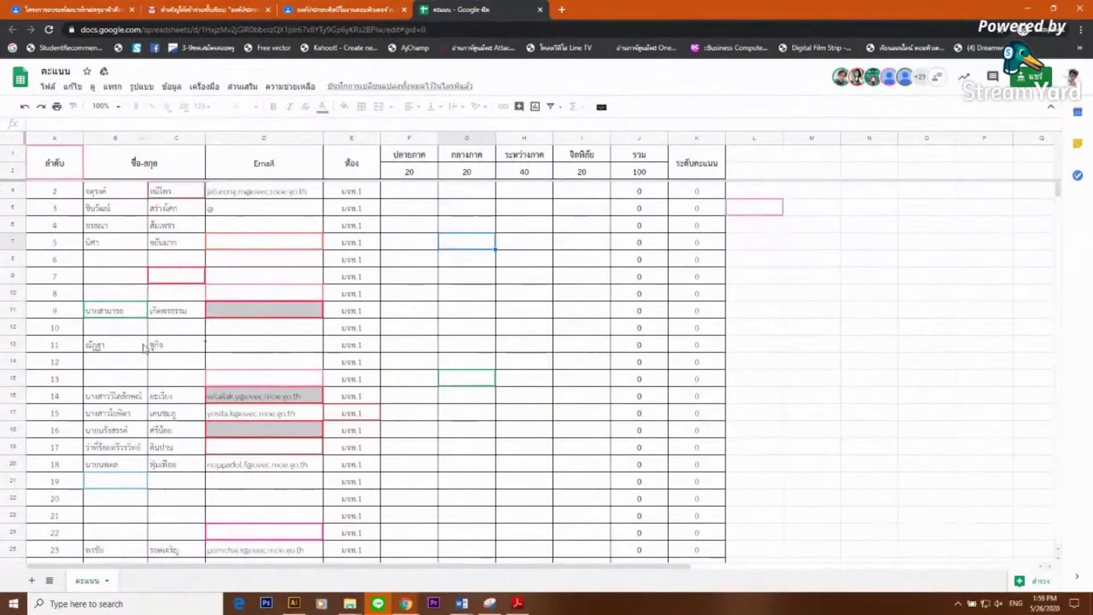
scroll(144, 349, down, 9)
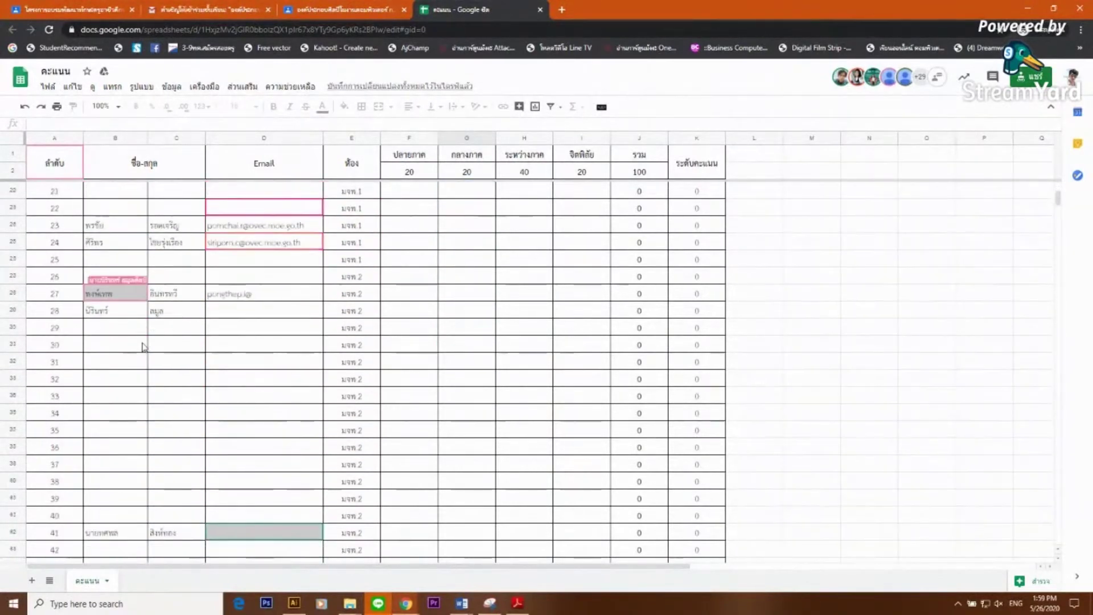
scroll(143, 343, down, 12)
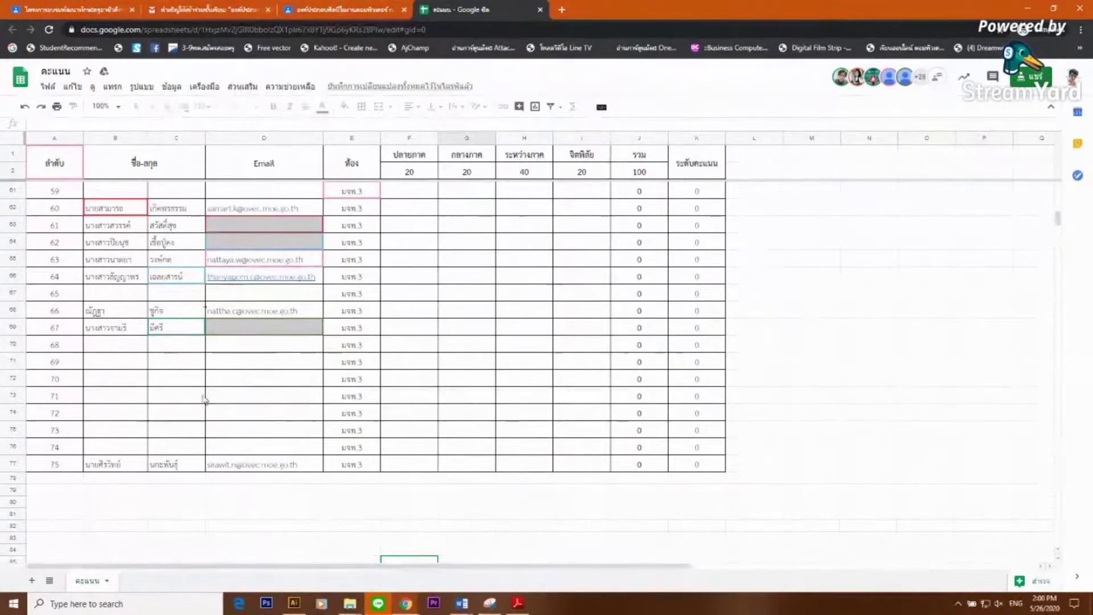
Step: Scroll through the roster, checking the empty email cells for students No. 10 and No. 32
scroll(205, 398, up, 3)
scroll(205, 399, up, 8)
scroll(205, 399, up, 9)
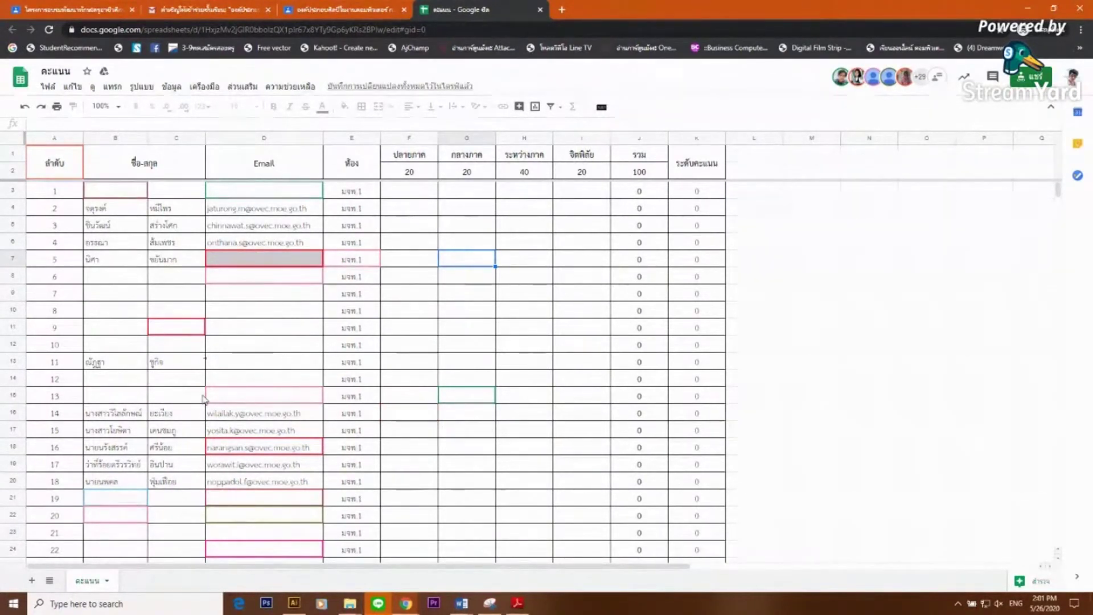
click(245, 348)
scroll(243, 365, down, 6)
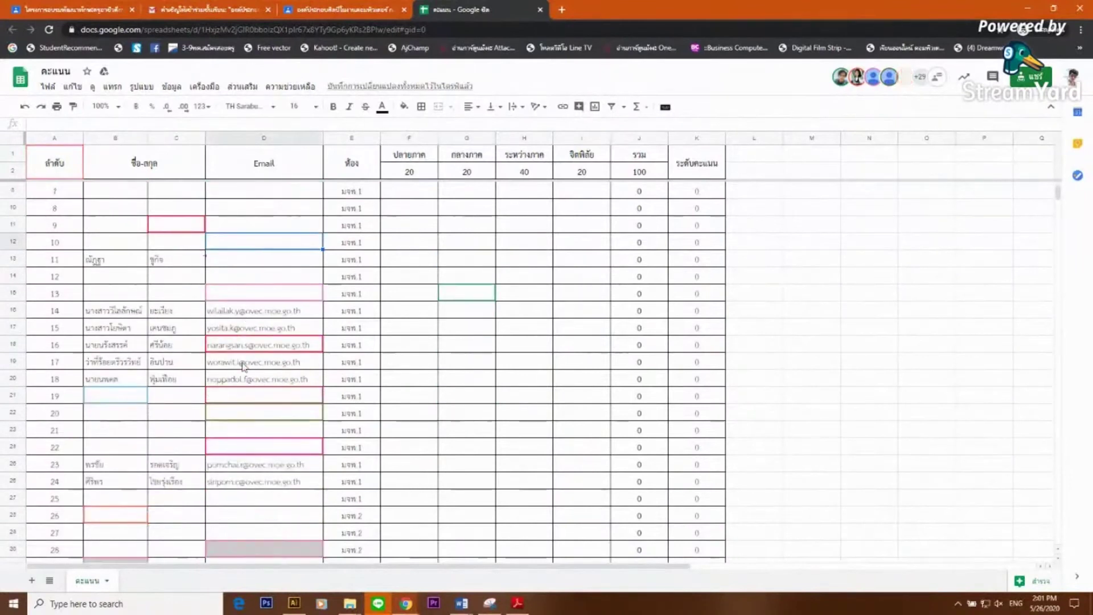
click(238, 434)
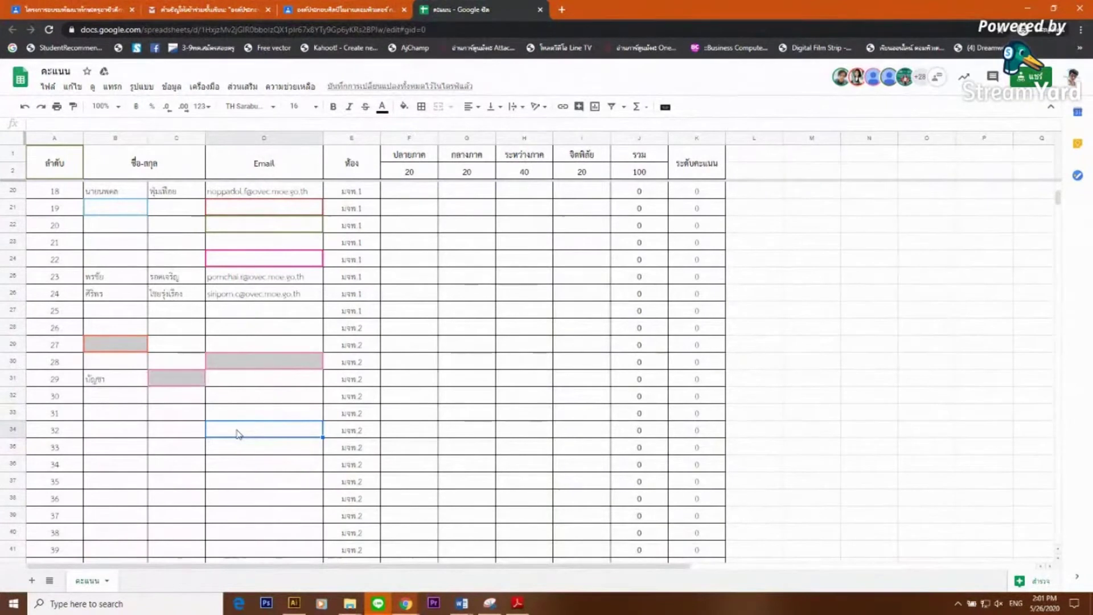
scroll(238, 433, down, 9)
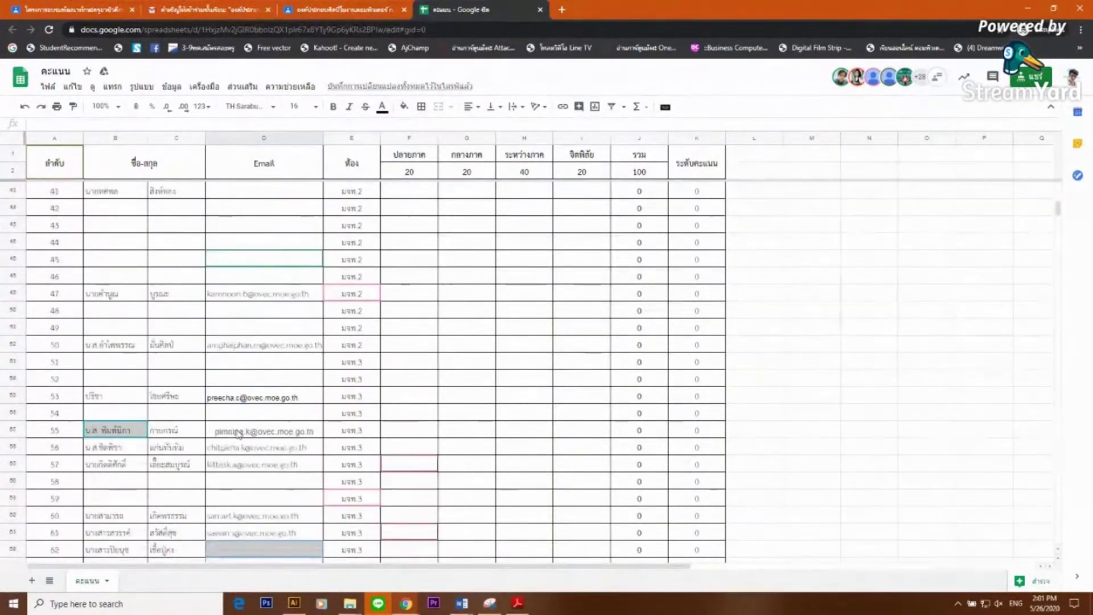
scroll(238, 432, down, 4)
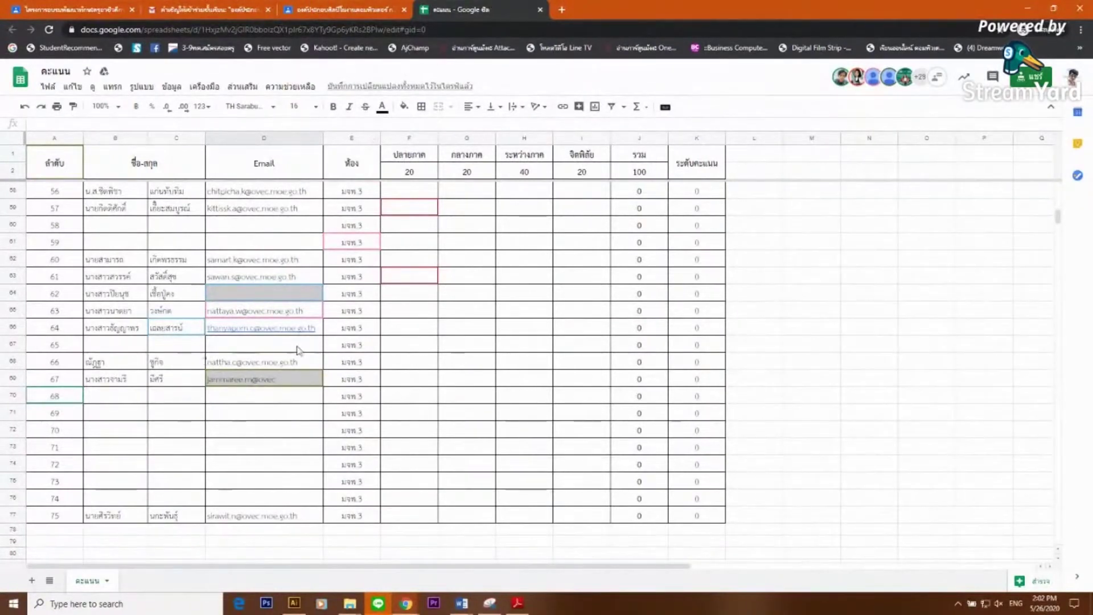
Step: Check cell B72 near the roster's end, then return to the Classroom course page
click(131, 430)
scroll(204, 450, up, 12)
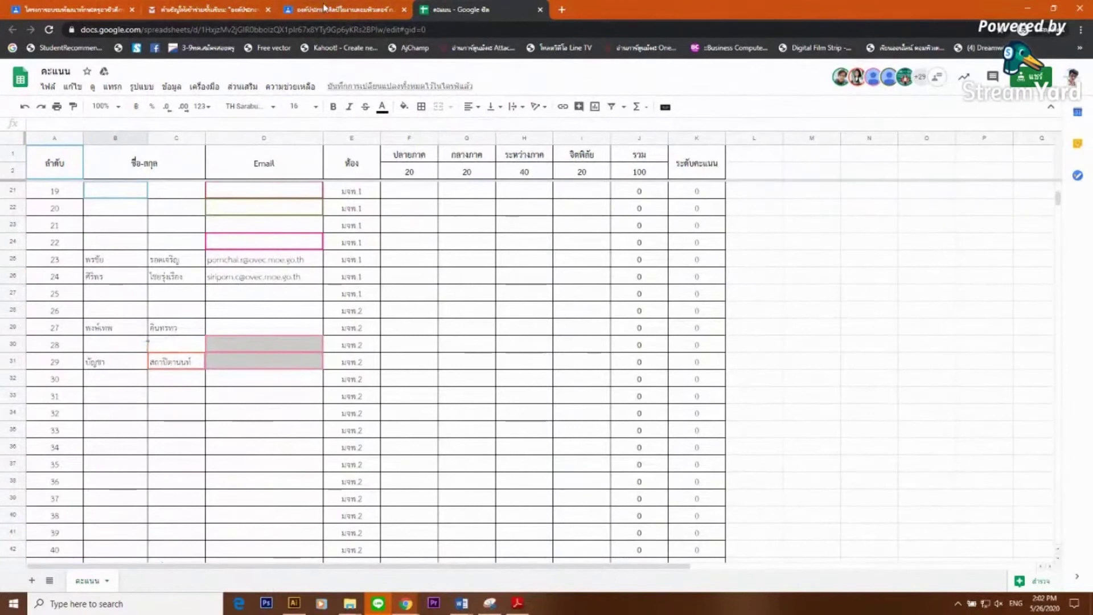
scroll(247, 302, up, 3)
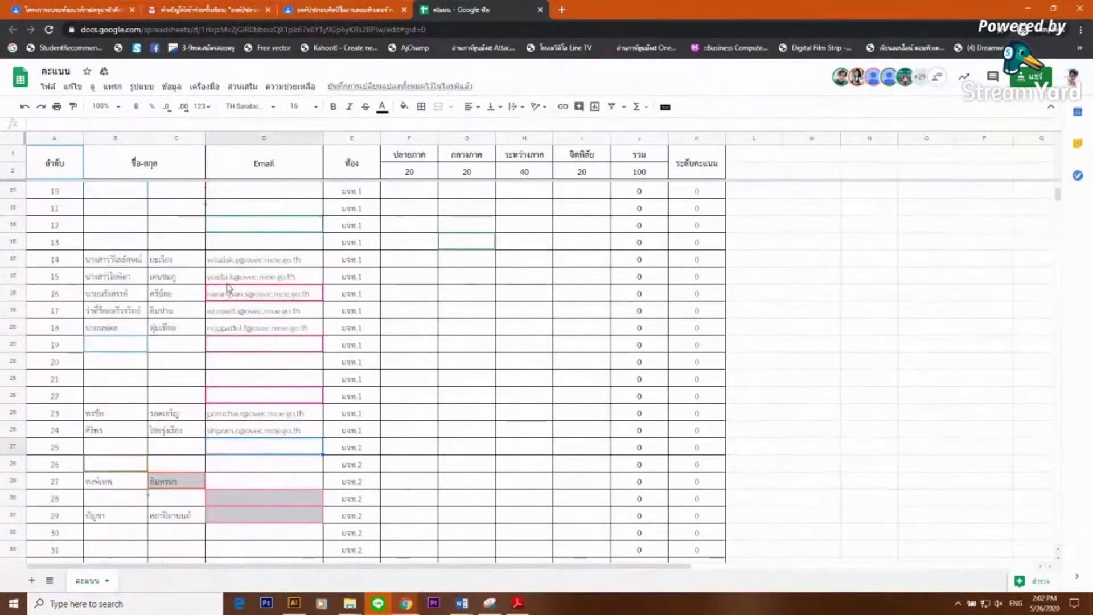
click(329, 14)
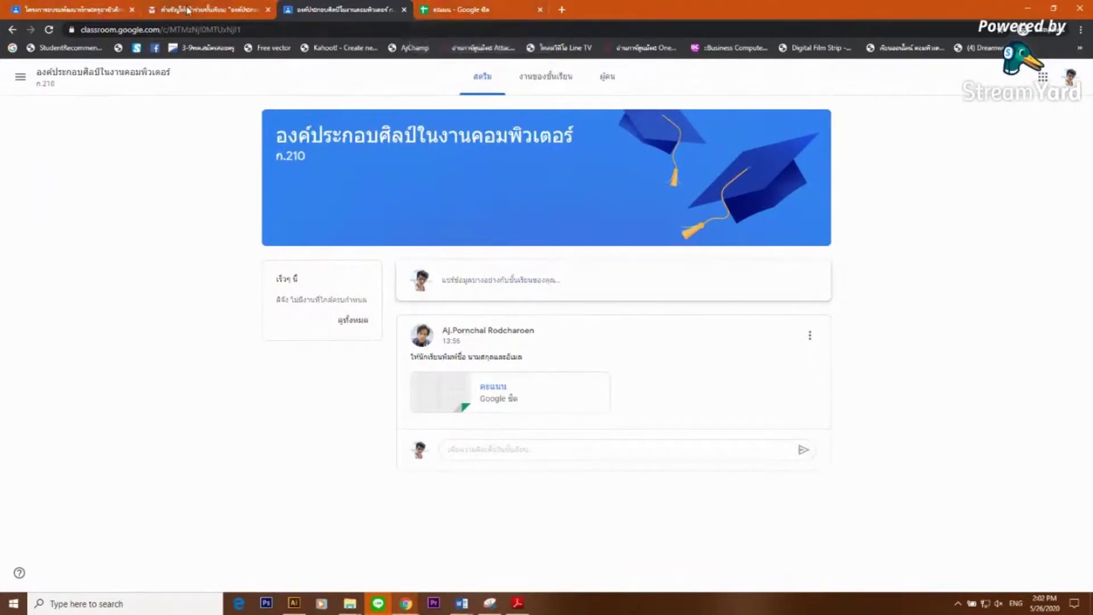
Step: Briefly open the LINE chat window from the taskbar, then minimize it again
click(404, 603)
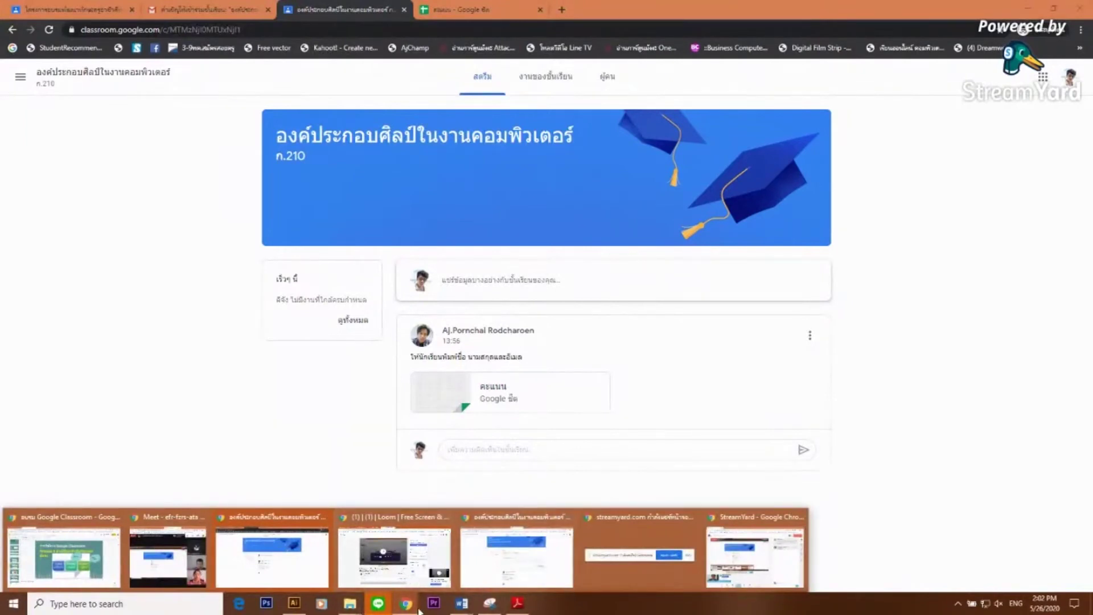
mouse_move(797, 579)
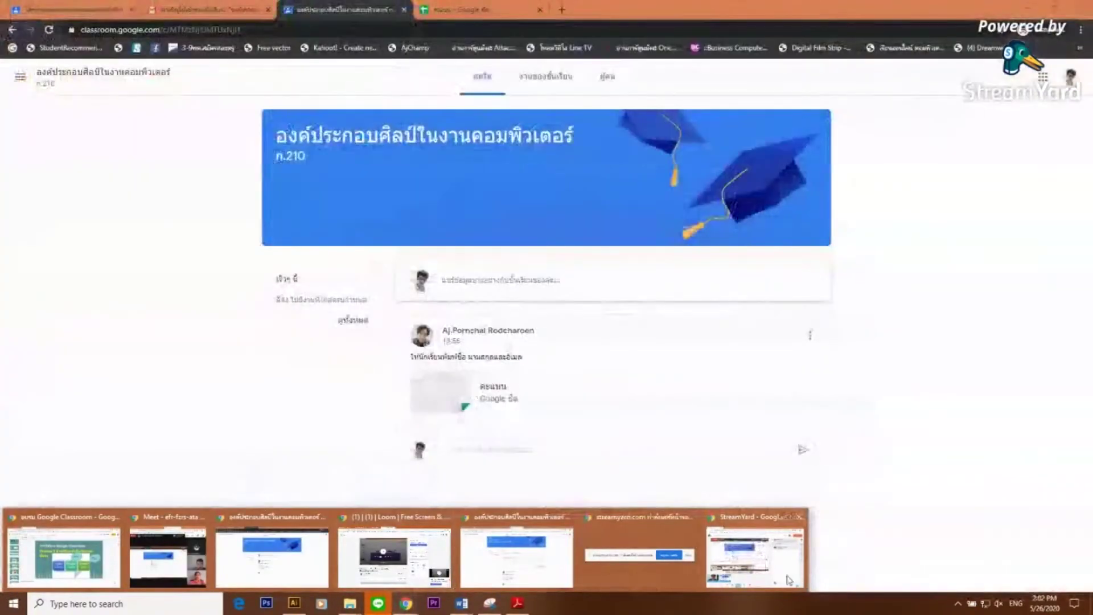
click(376, 605)
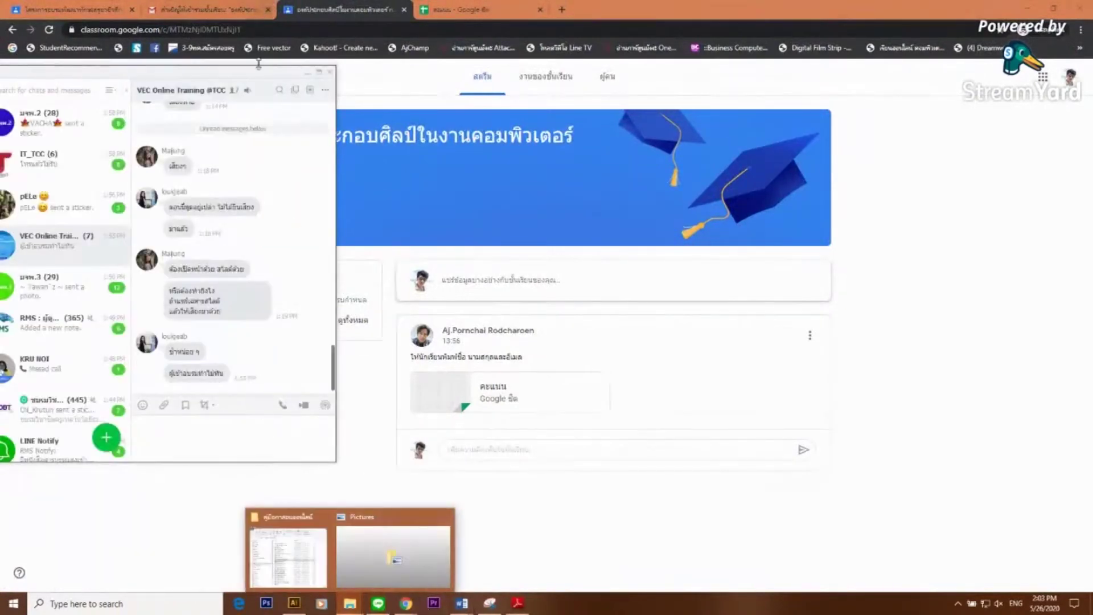
click(308, 71)
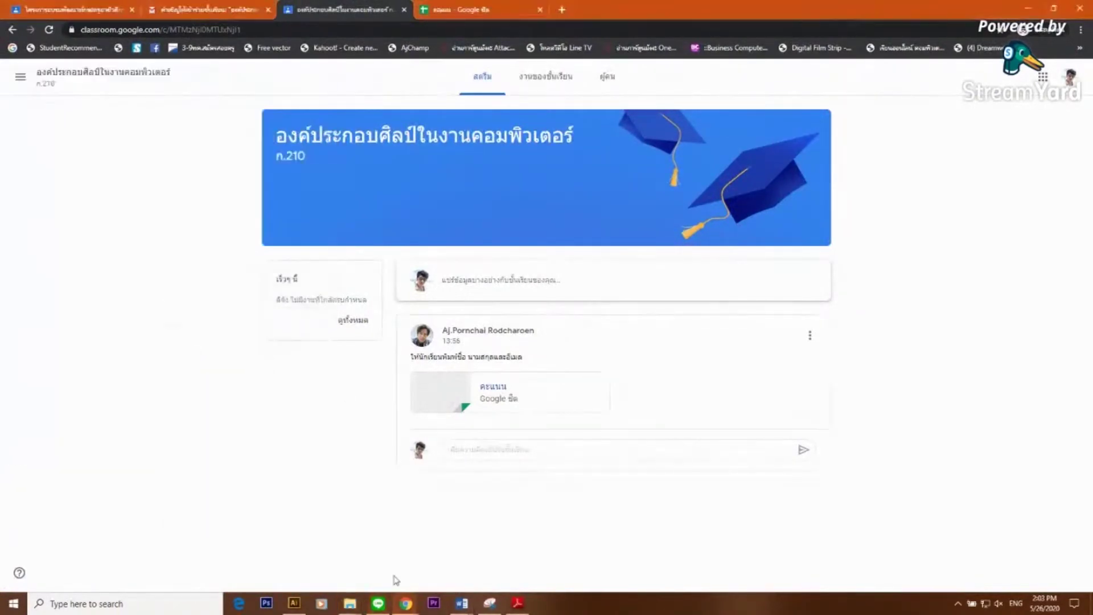
Step: Bring the other Classroom window forward, scroll its stream, then show the training slides on slide 5
click(405, 604)
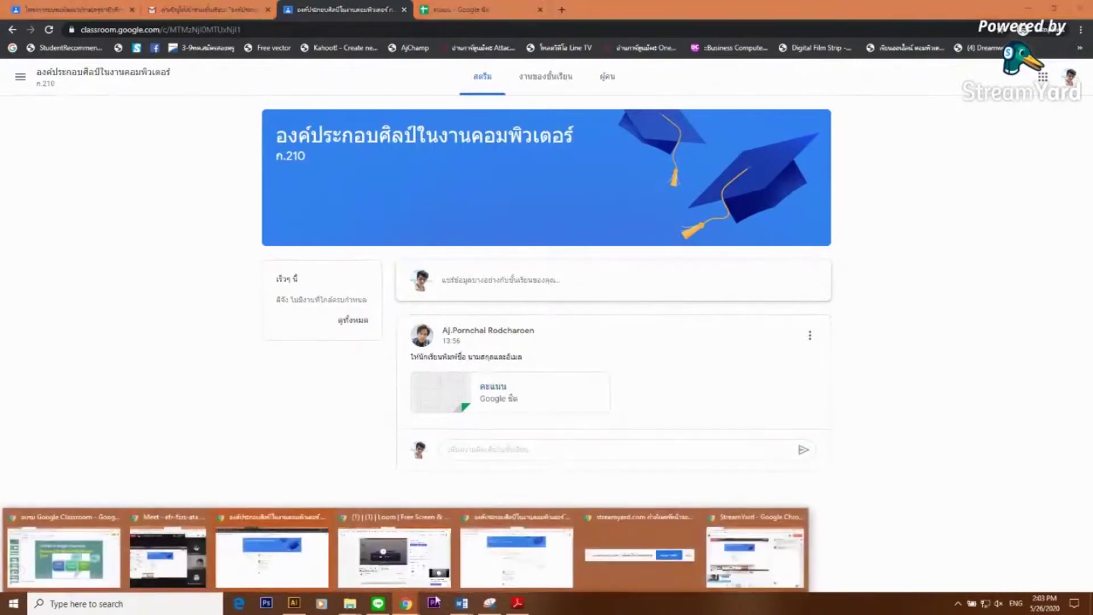
click(522, 562)
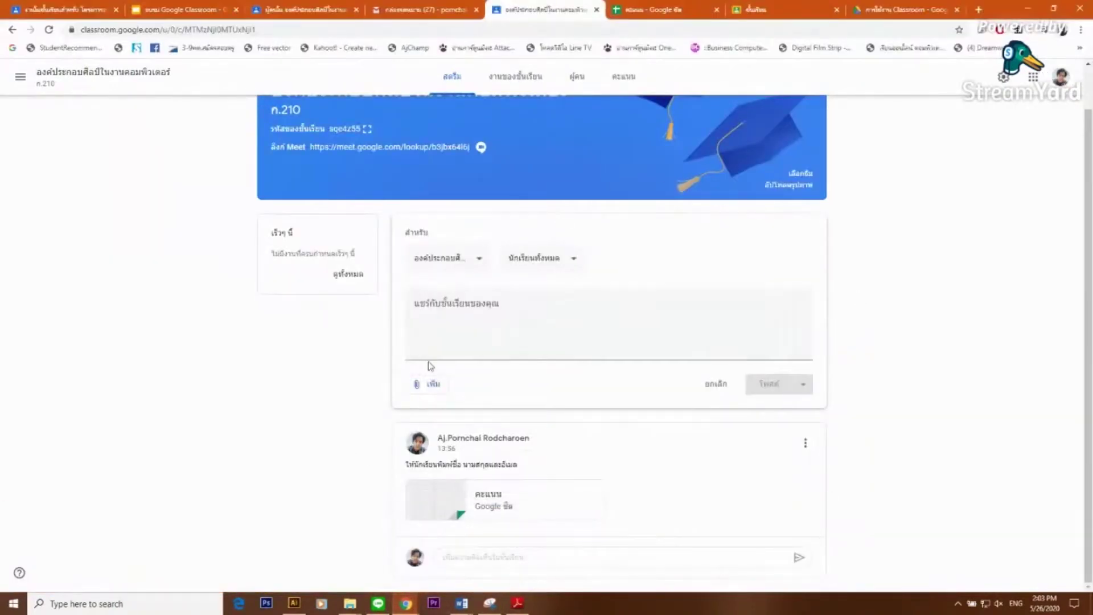
scroll(398, 449, up, 1)
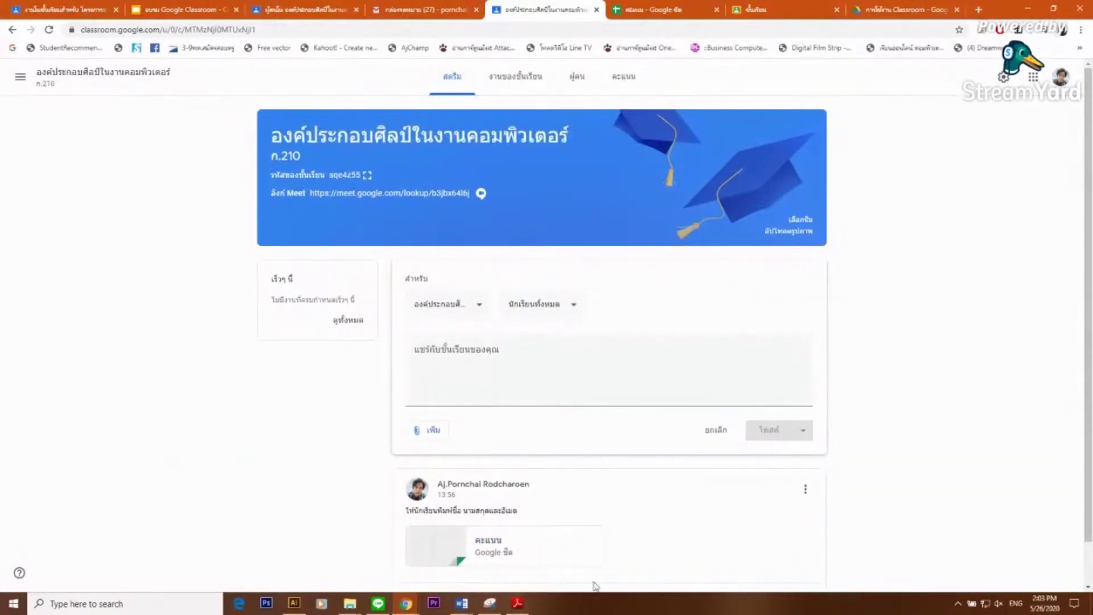
scroll(214, 363, down, 1)
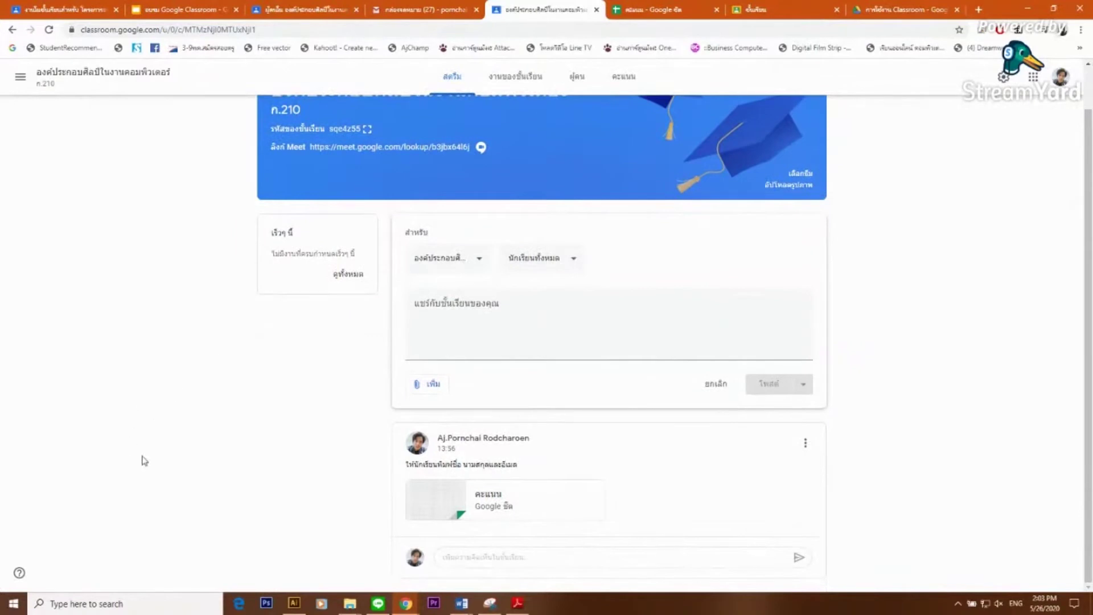
scroll(198, 457, up, 1)
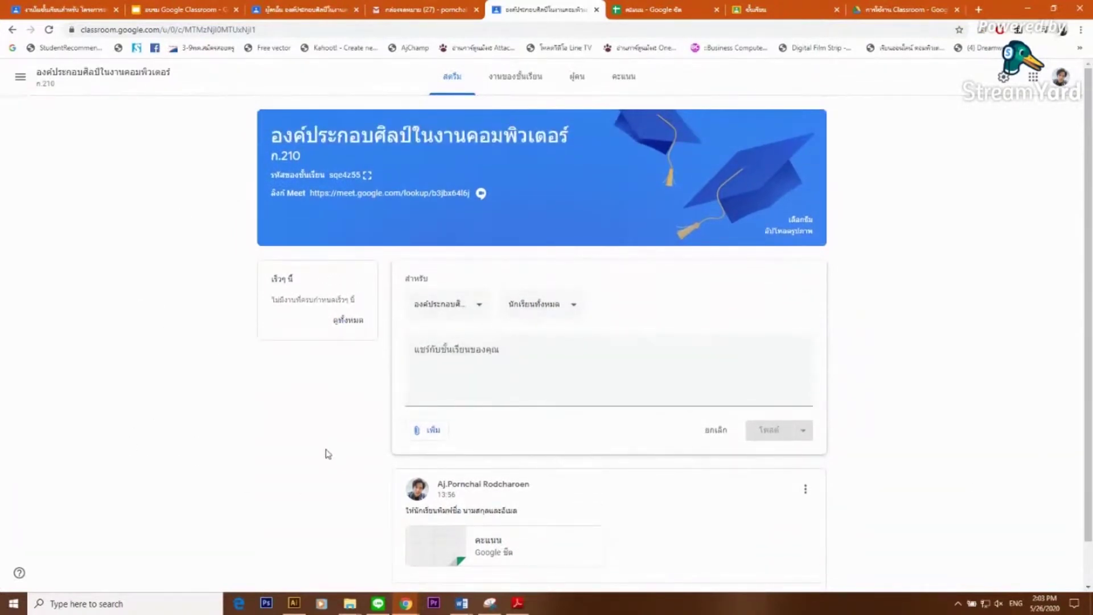
scroll(353, 421, down, 1)
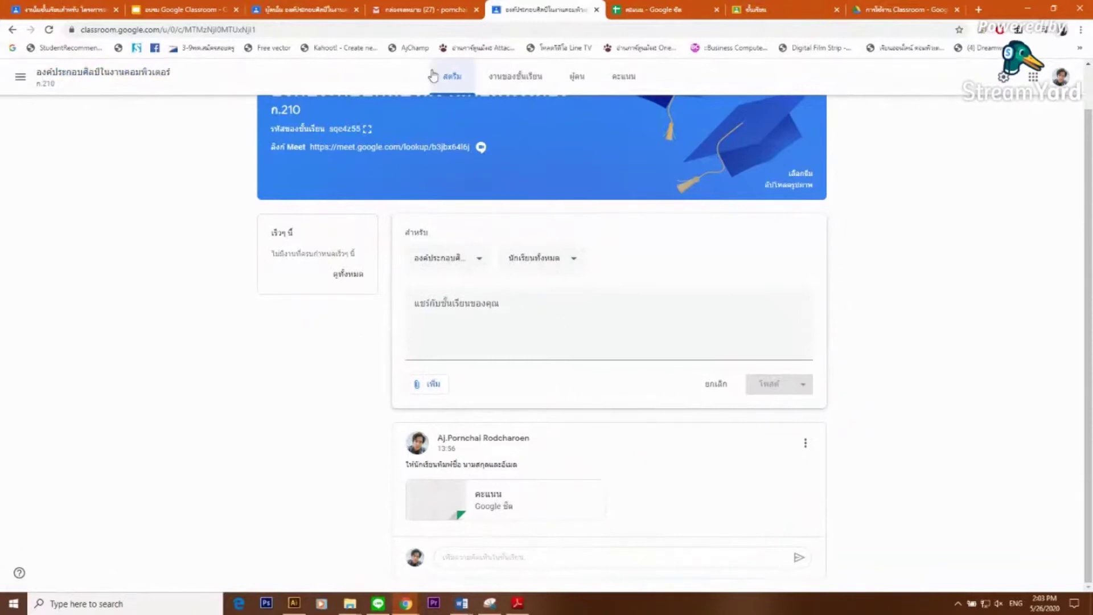
click(176, 9)
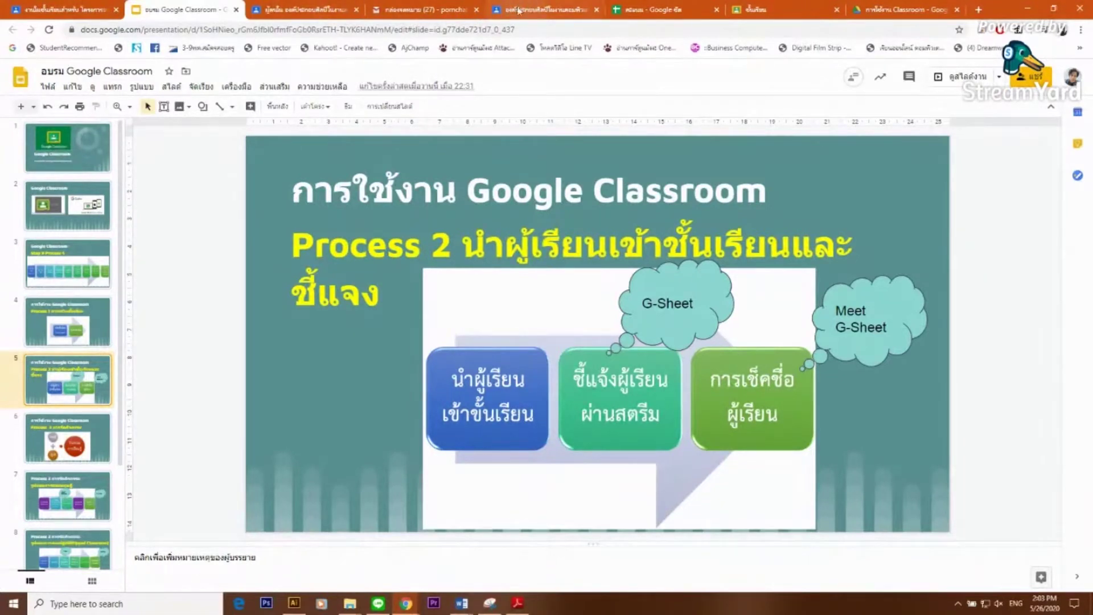
Step: Review the คะแนน roster, checking cells C9 and E27 as students add entries
click(649, 10)
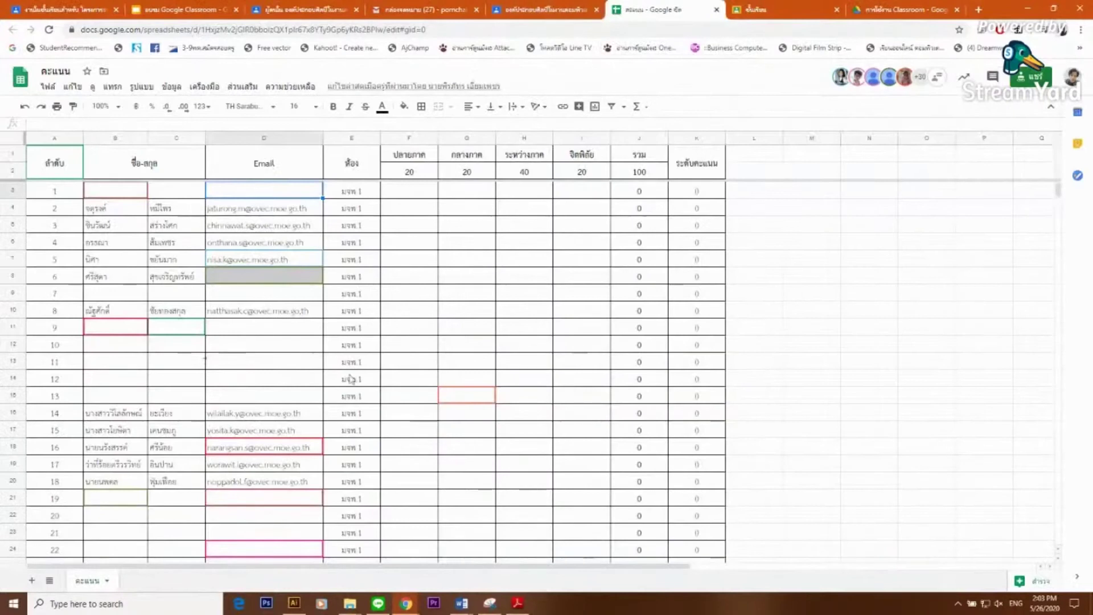
click(185, 294)
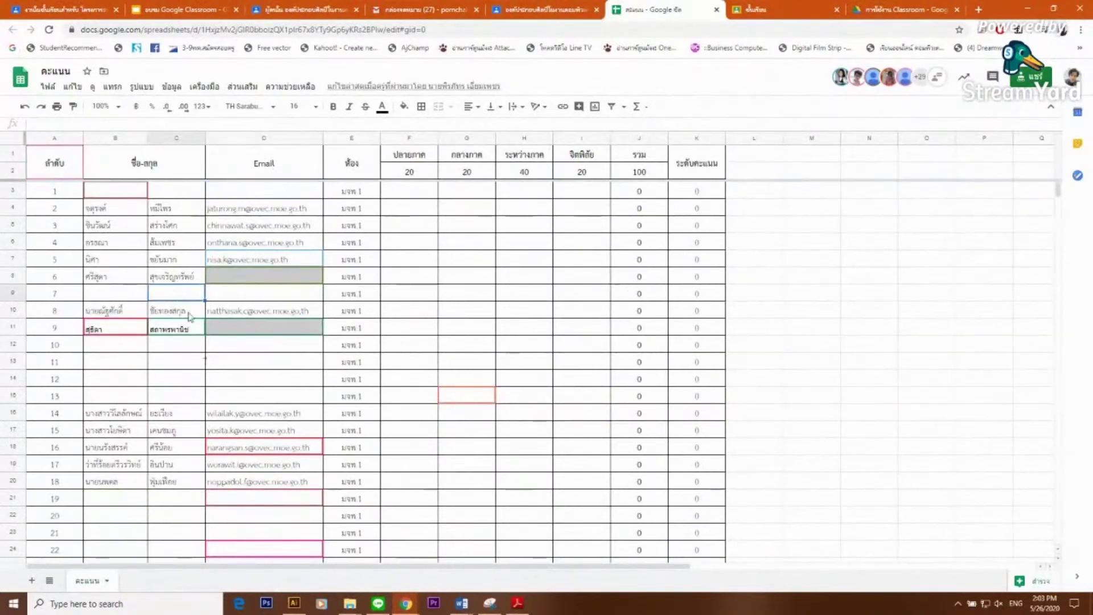
scroll(188, 336, down, 2)
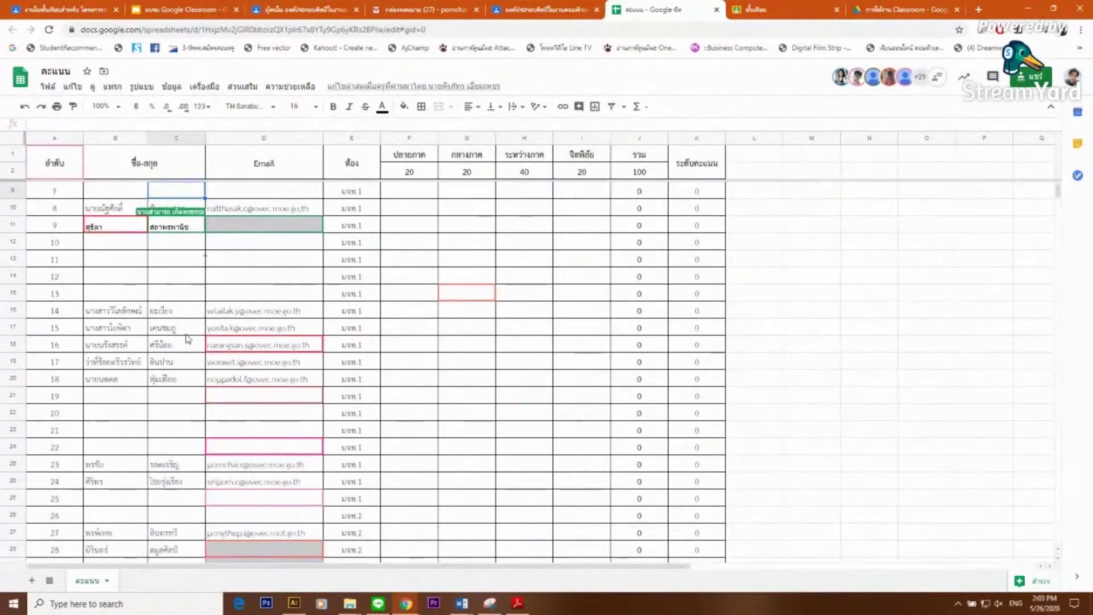
scroll(187, 339, down, 1)
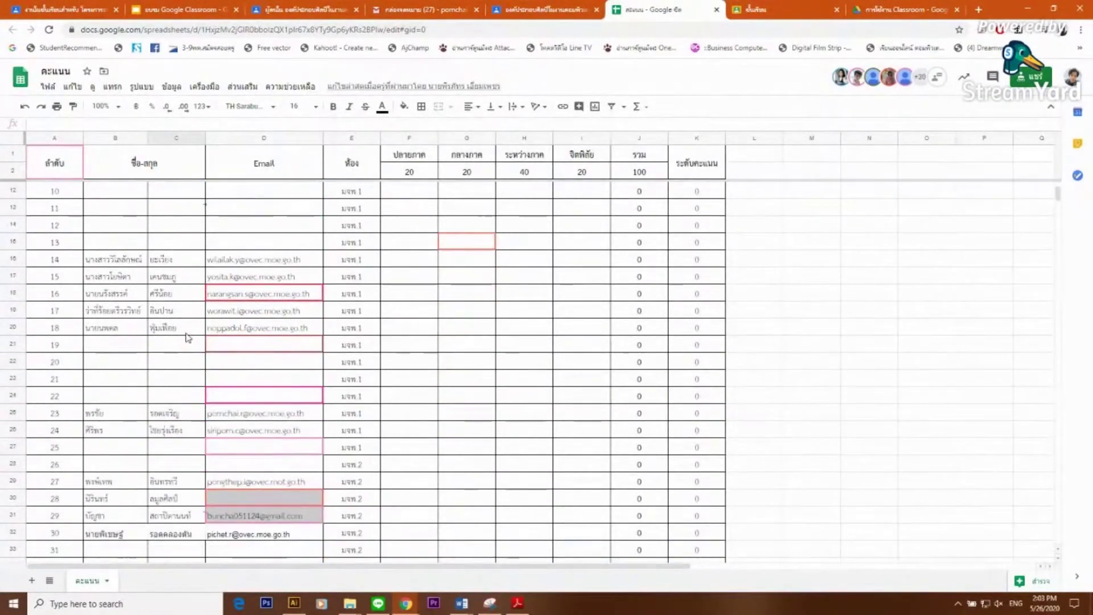
click(355, 453)
scroll(355, 450, down, 5)
scroll(354, 441, down, 12)
scroll(358, 436, up, 9)
scroll(368, 434, up, 7)
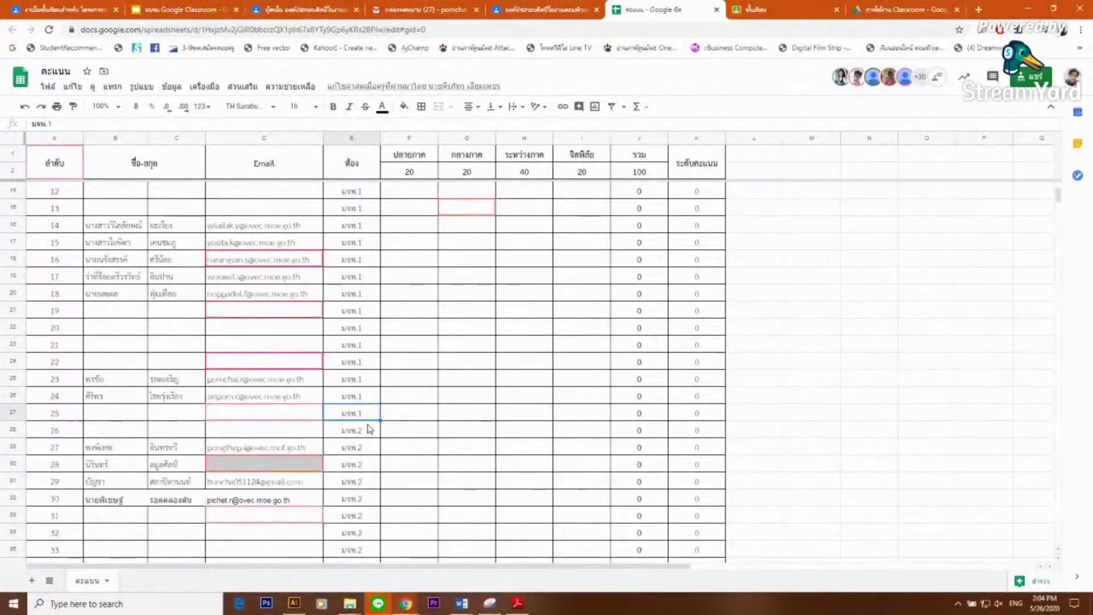
scroll(364, 429, up, 4)
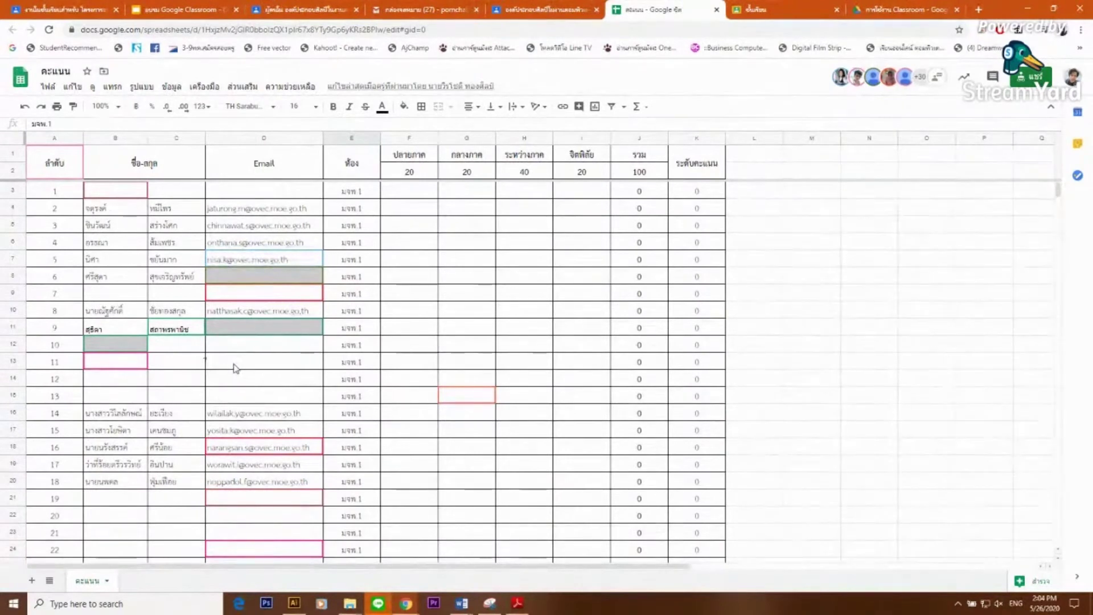
Step: Inspect Email cells D12–D13 and cell C13, then go back to the Classroom stream
click(182, 349)
drag(239, 350, 233, 369)
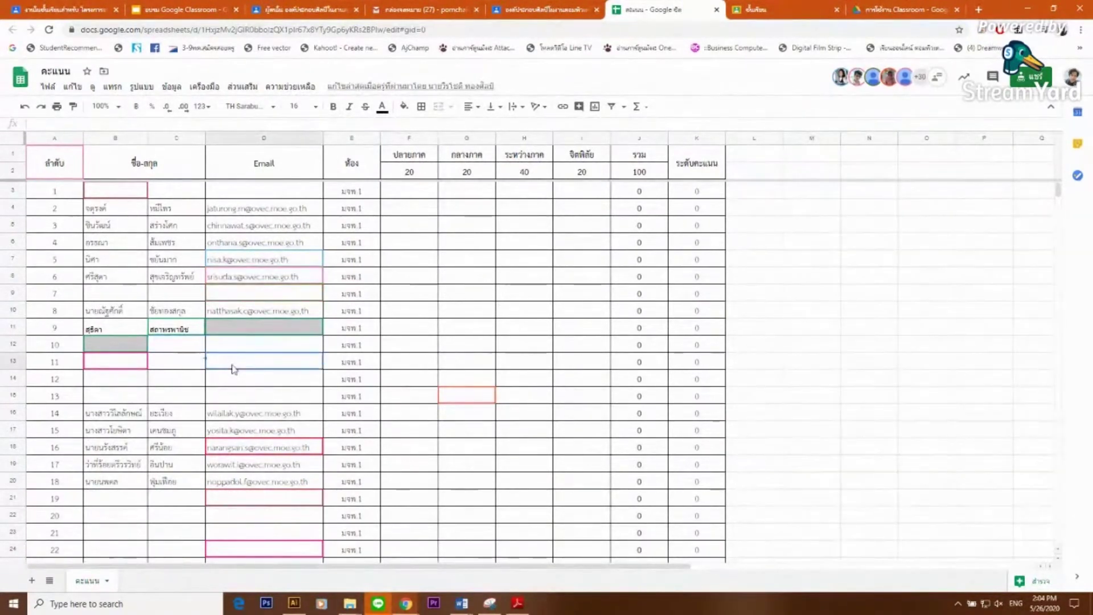
click(172, 367)
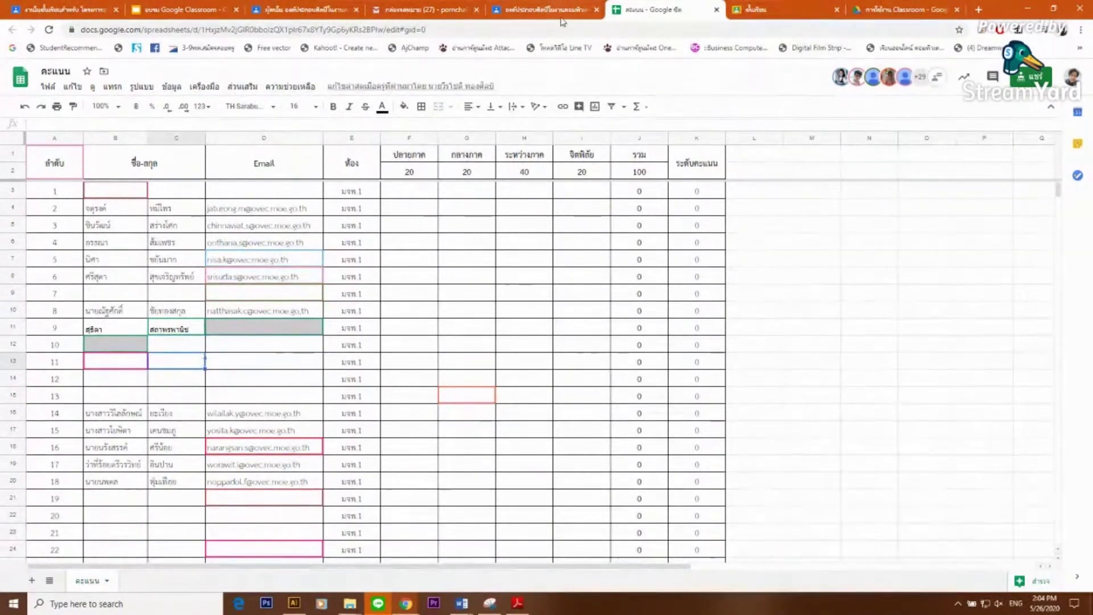
click(518, 9)
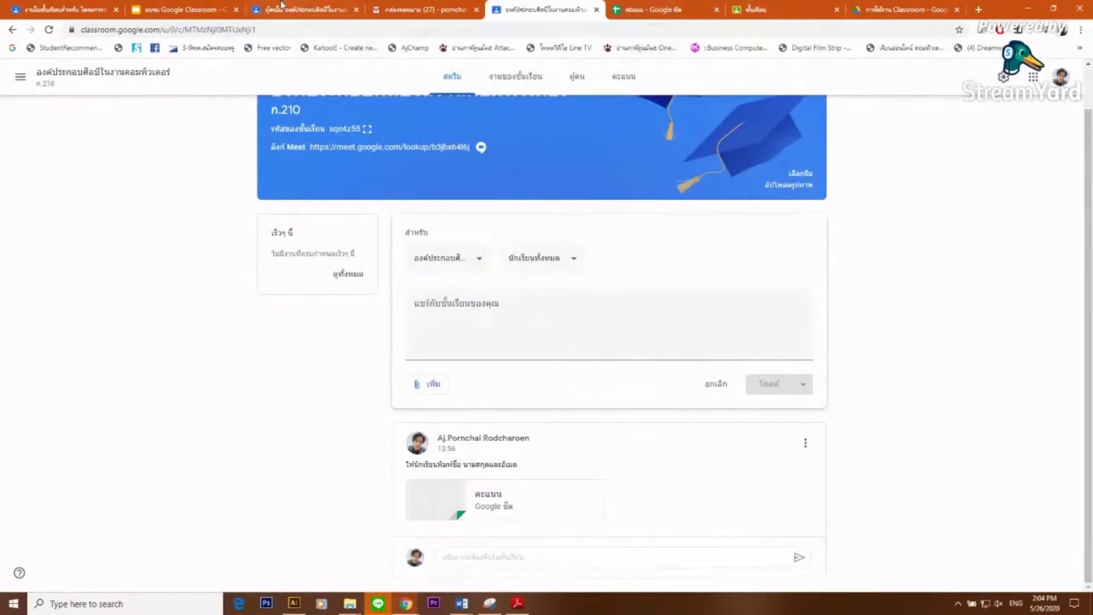
Step: Return to the training deck and show slide 6, Process 3 on learning activities
click(170, 9)
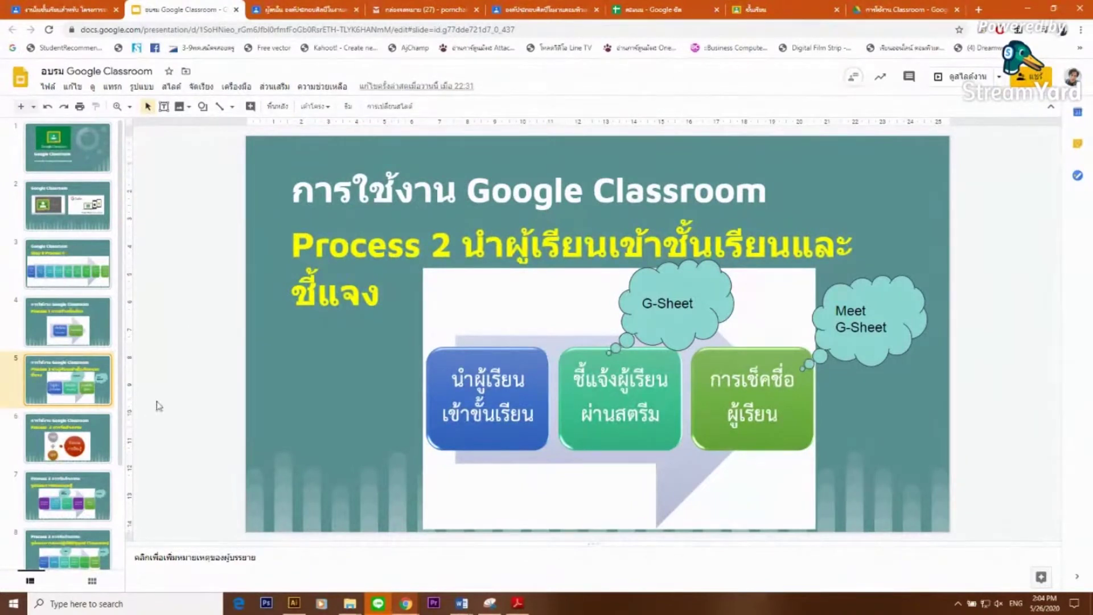
click(73, 434)
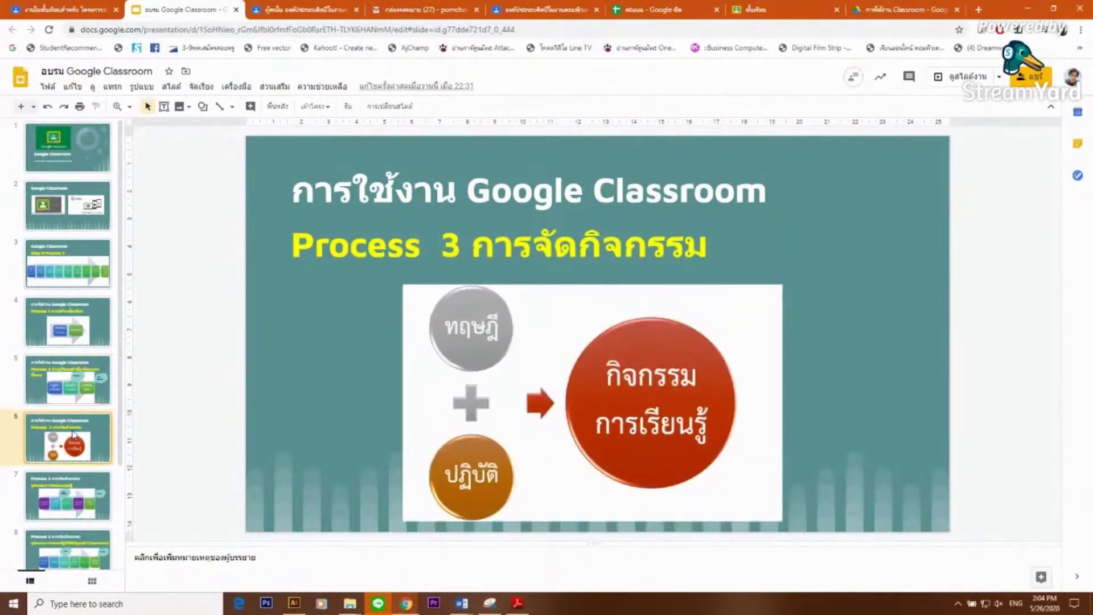
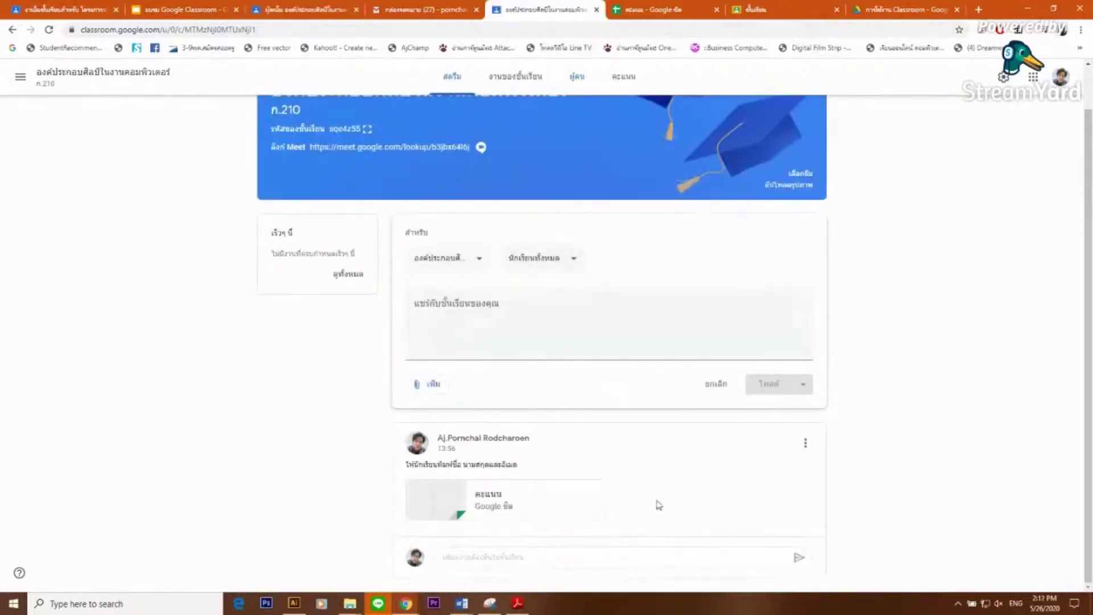
Step: Go to the class's Classwork tab (งานของชั้นเรียน) and open the Create (สร้าง) menu
scroll(881, 410, up, 1)
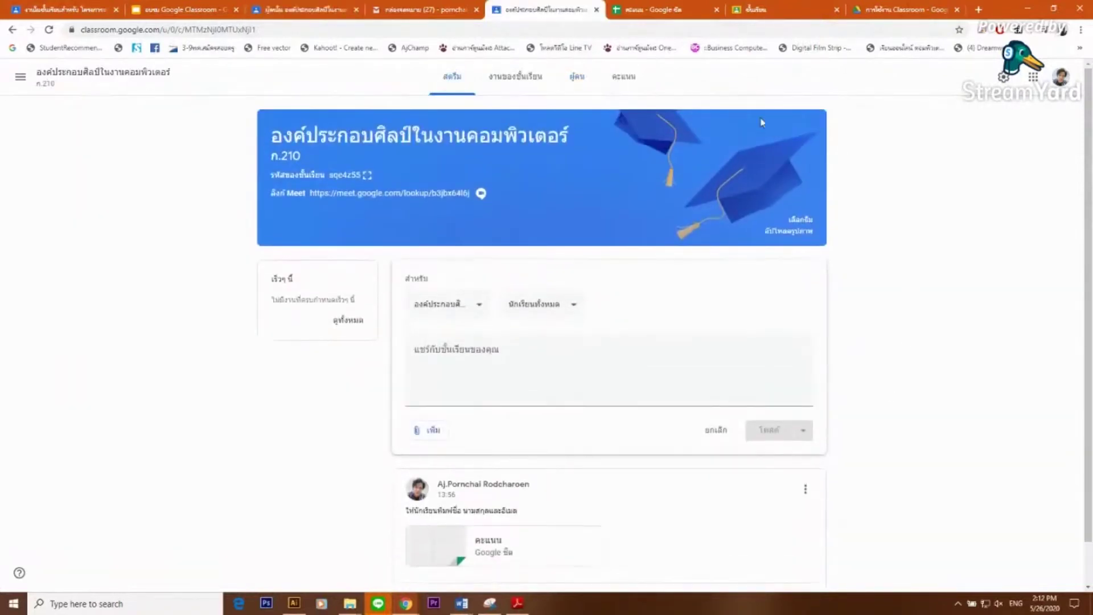
click(524, 84)
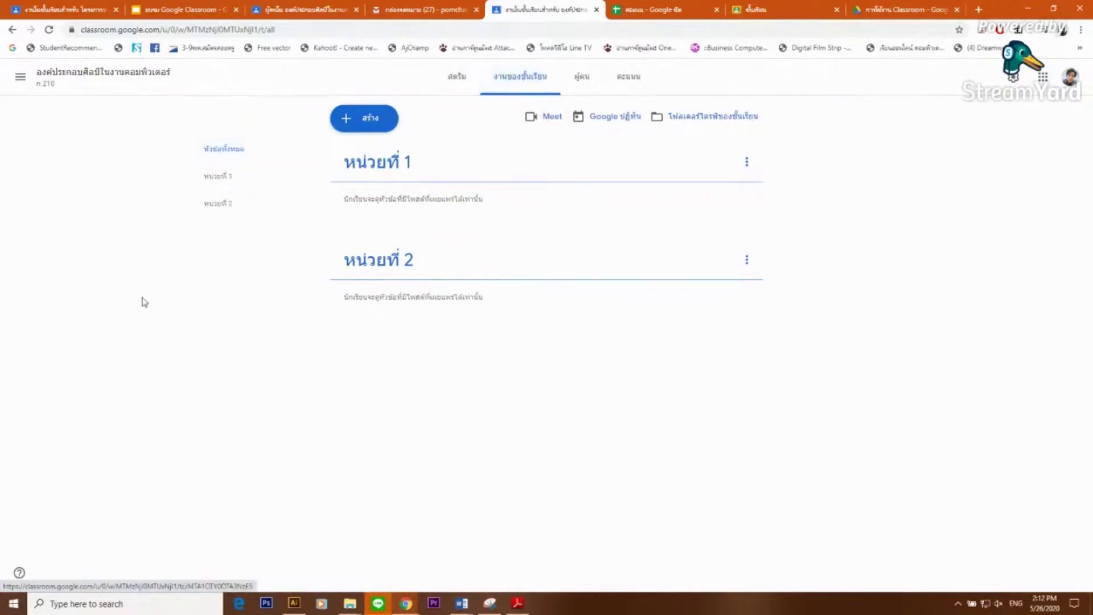
click(358, 116)
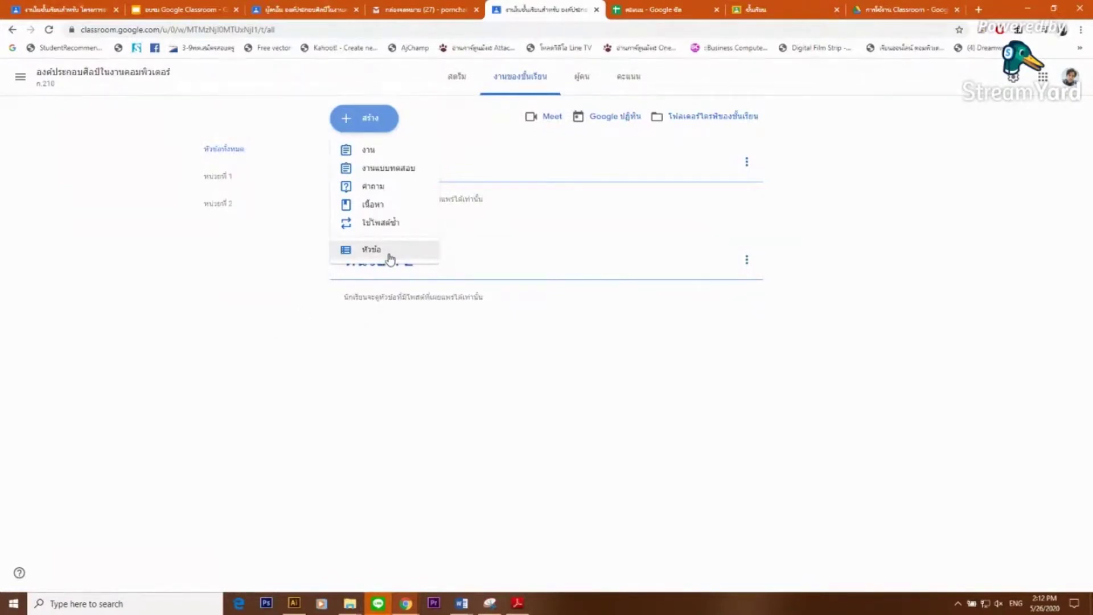
Step: Open a new-topic dialog from the Create menu after one cancelled attempt
click(274, 311)
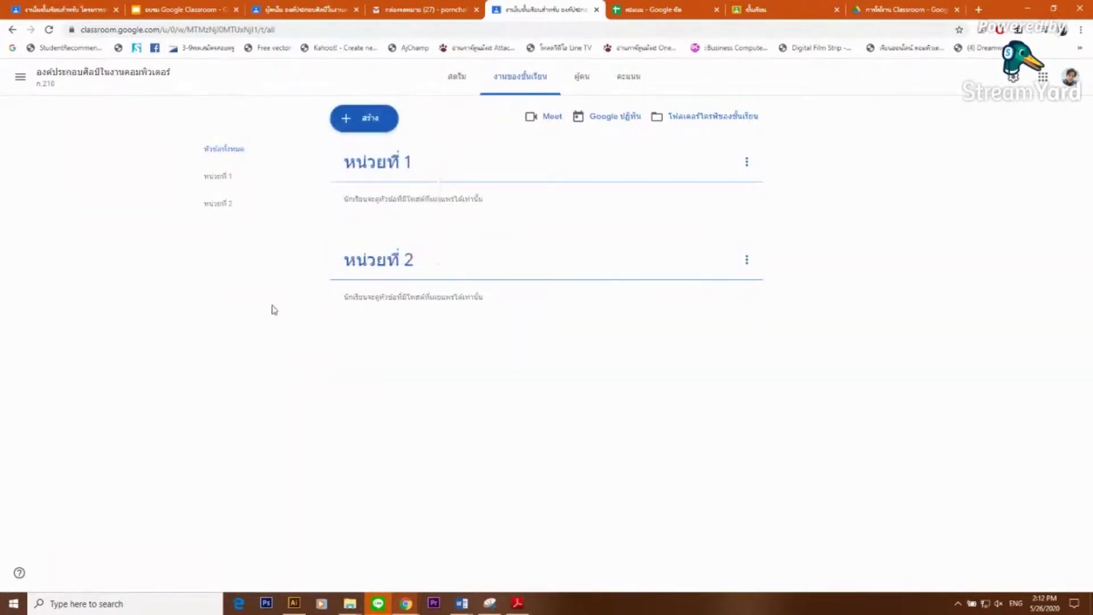
click(380, 124)
click(365, 254)
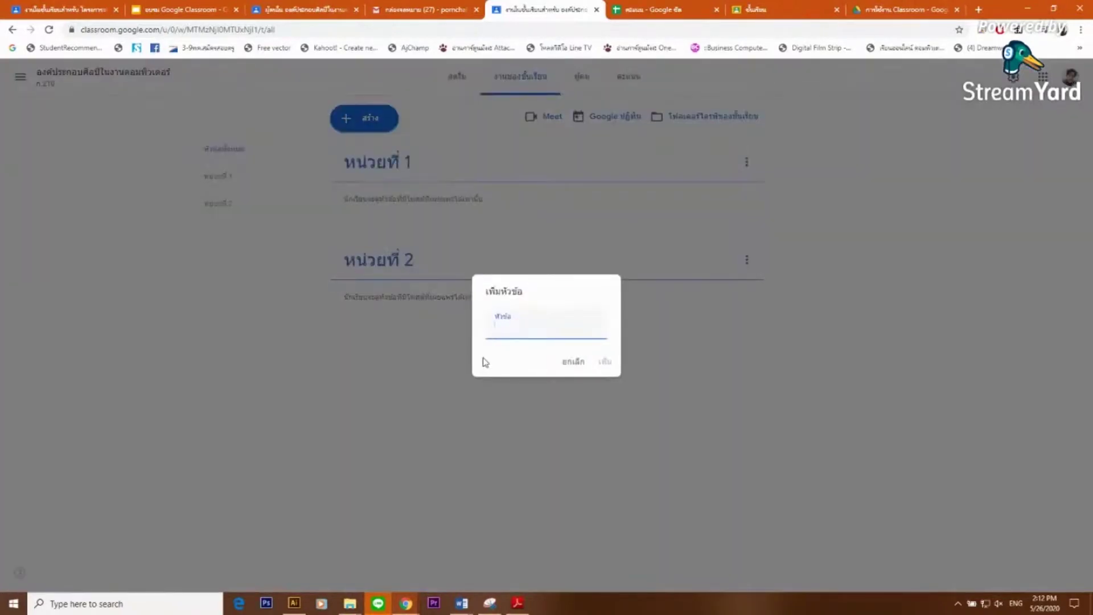
click(572, 361)
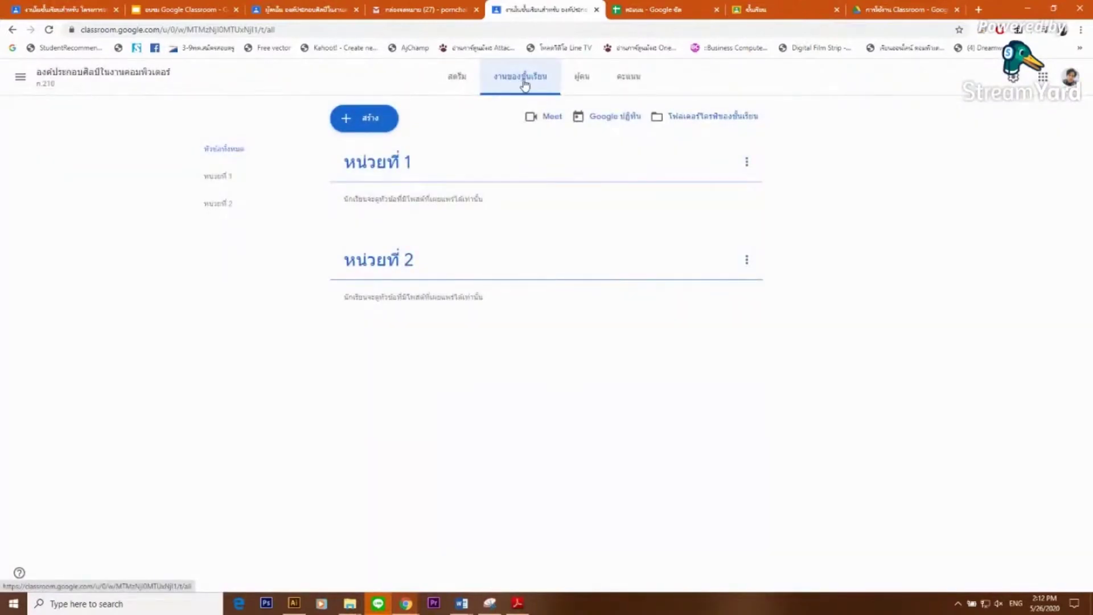
click(363, 125)
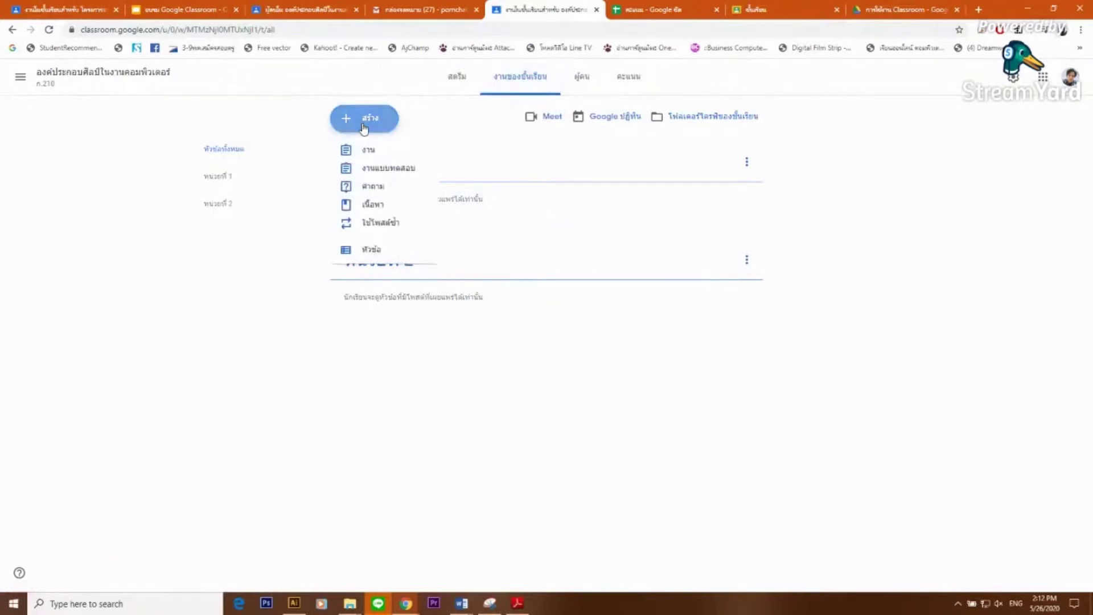
click(375, 252)
Step: Enter the topic name หน่วยที่ 3 using the Thai keyboard
text(soj.pmuj)
key(ctrl+a)
key(grave)
text(หน่ว)
key(BackSpace)
key(BackSpace)
text(น่วย)
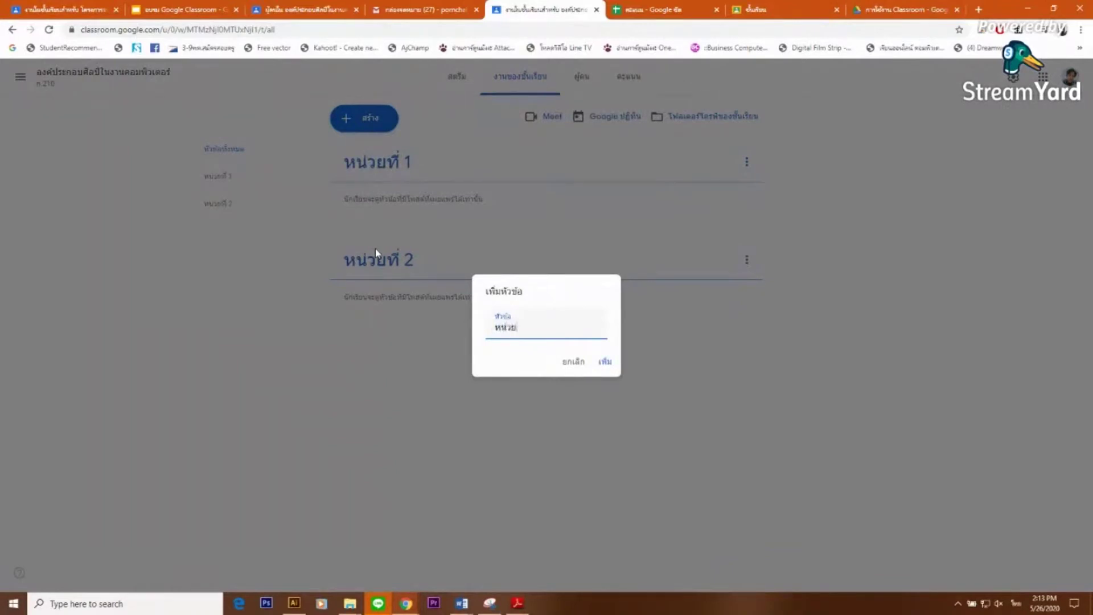
text(ที่ 3)
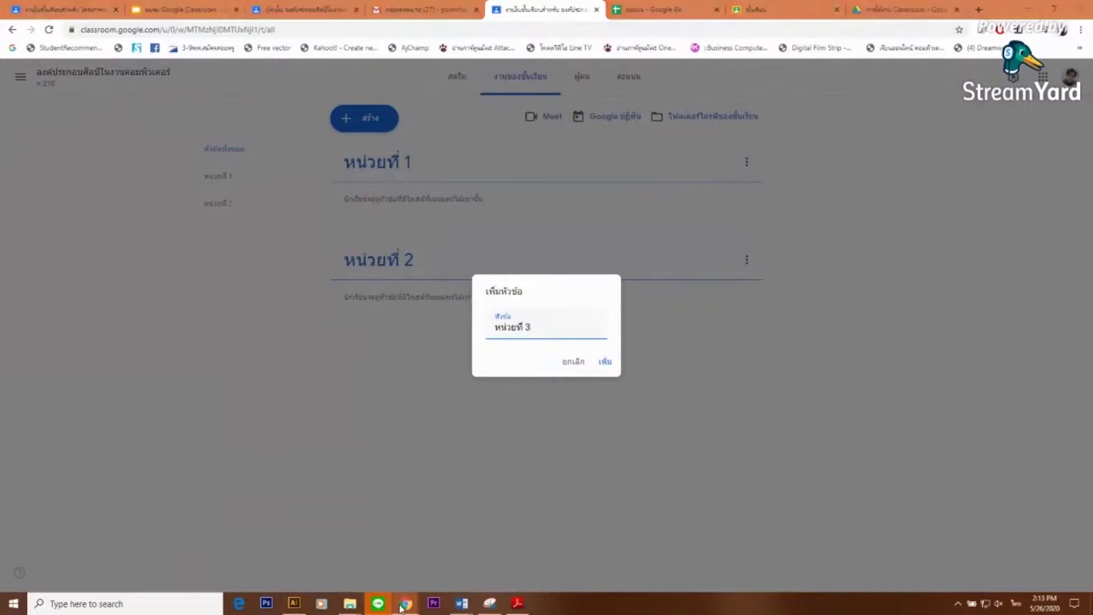
Step: Check the Classwork page in the other window, then add topic หน่วยที่ 3
mouse_move(401, 608)
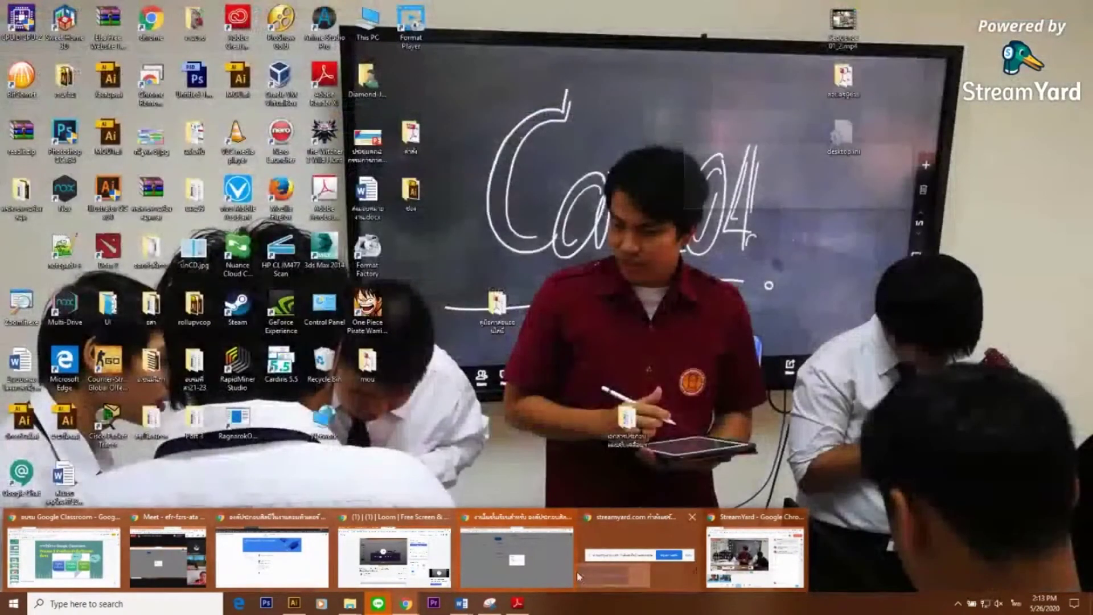
click(518, 558)
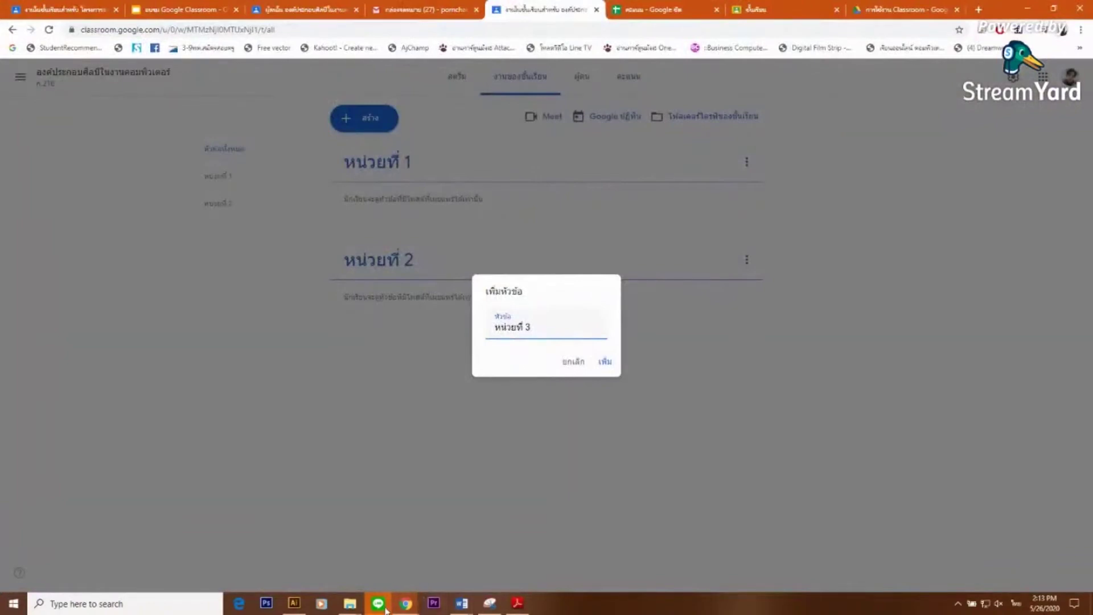
mouse_move(391, 609)
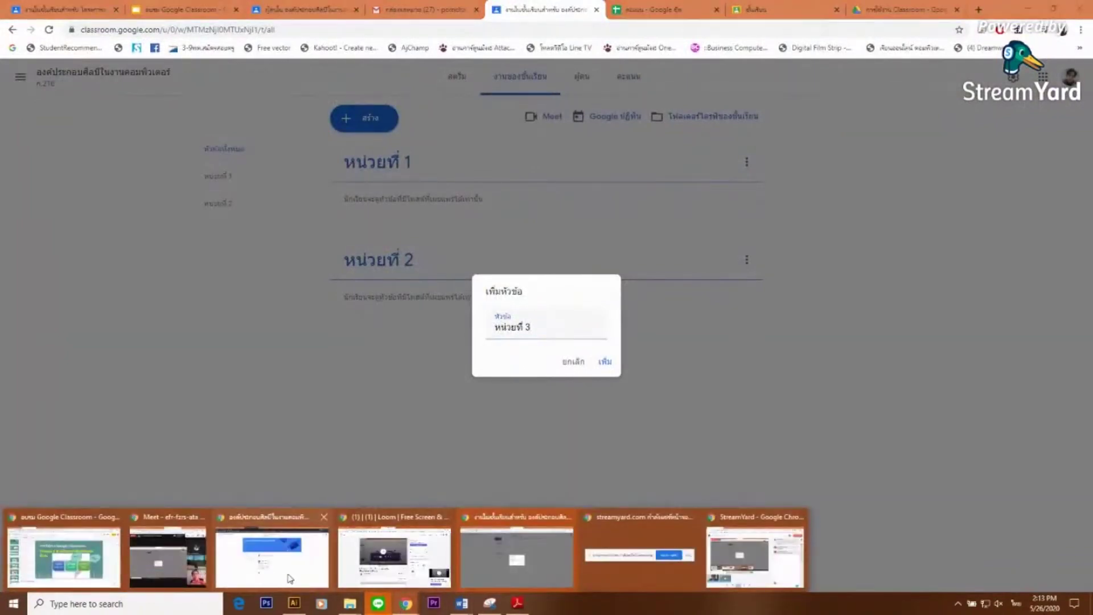
click(293, 567)
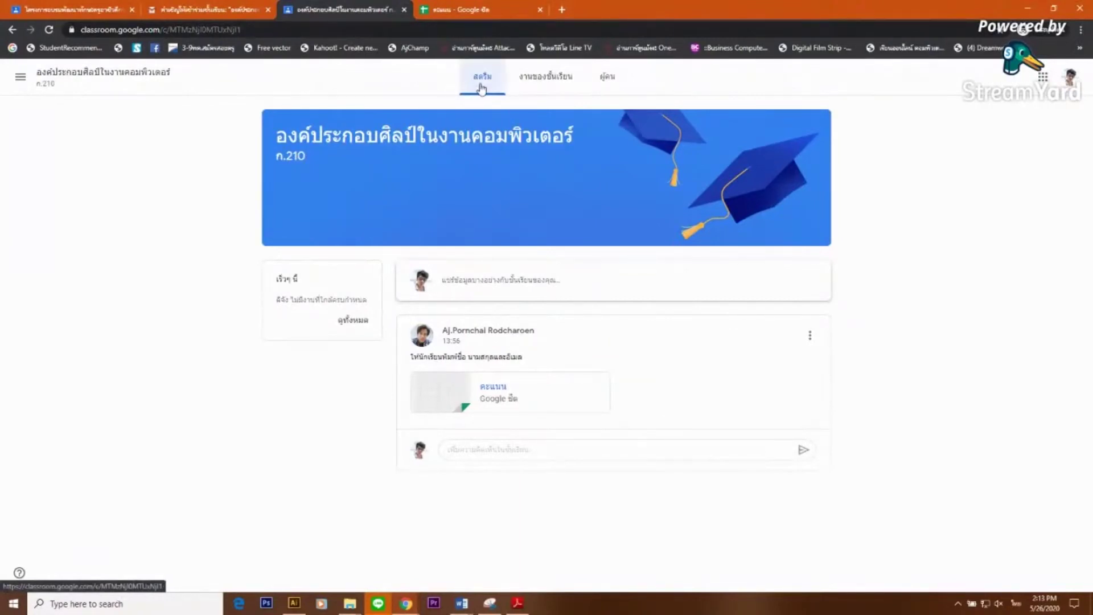
click(538, 86)
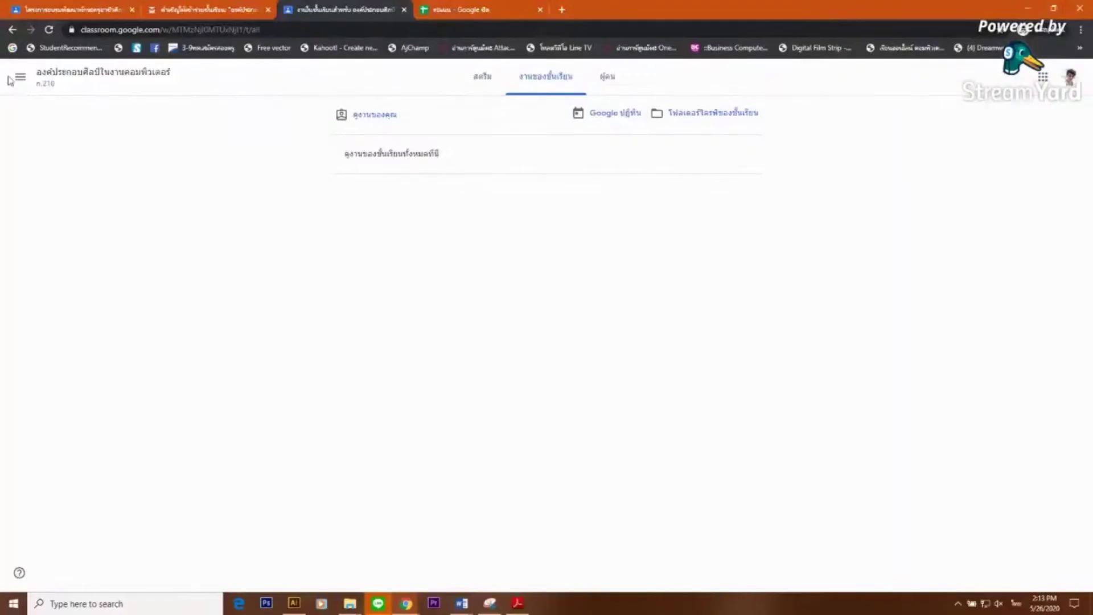
click(19, 78)
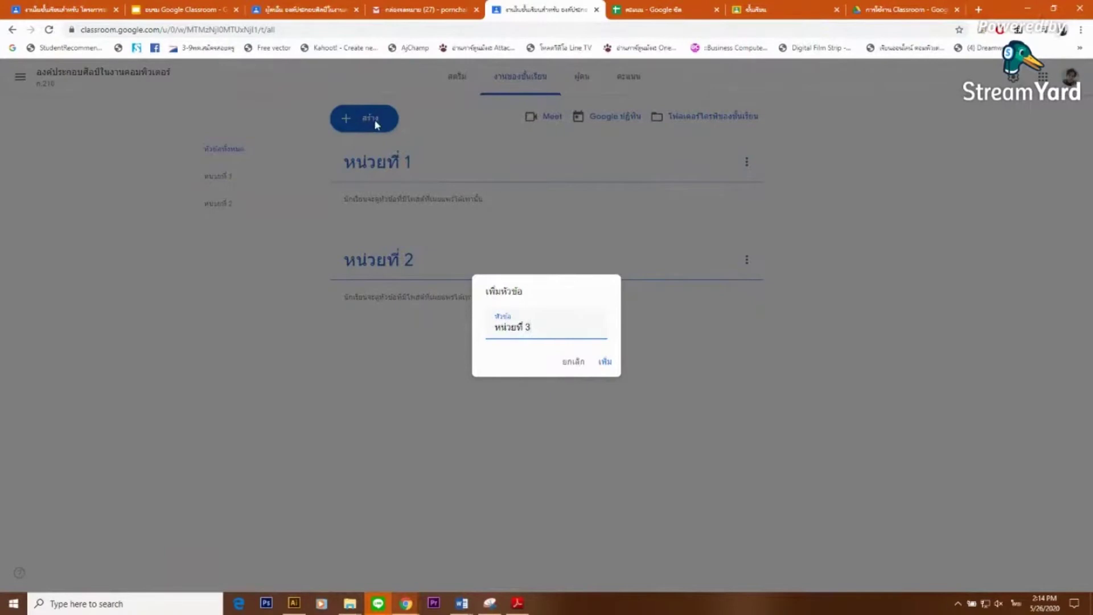
click(603, 365)
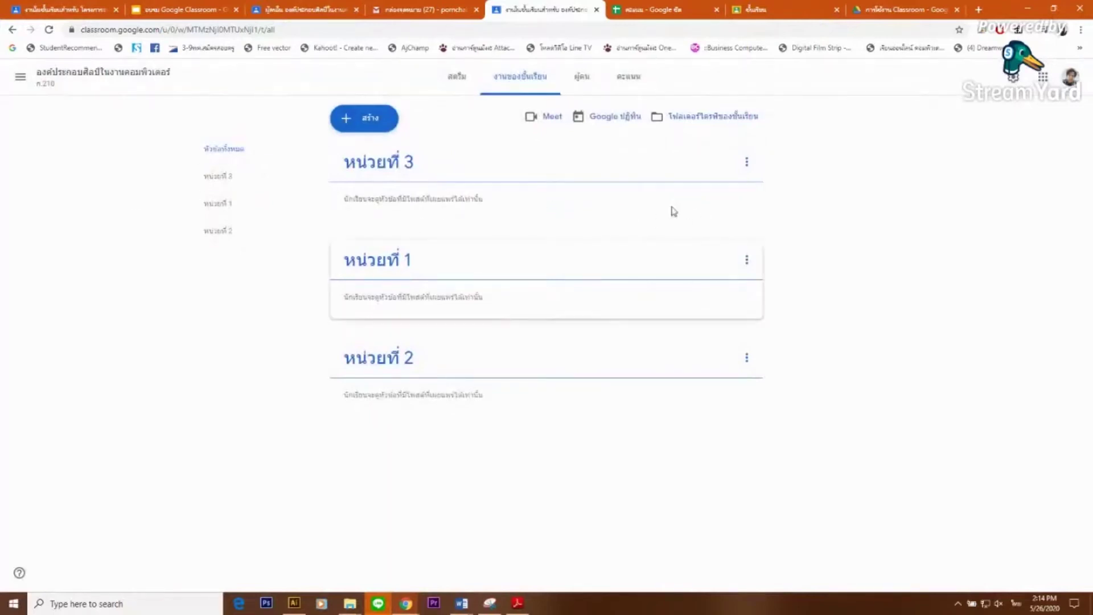
Step: Return to the Classwork page after cancelling an empty new-topic dialog
click(377, 119)
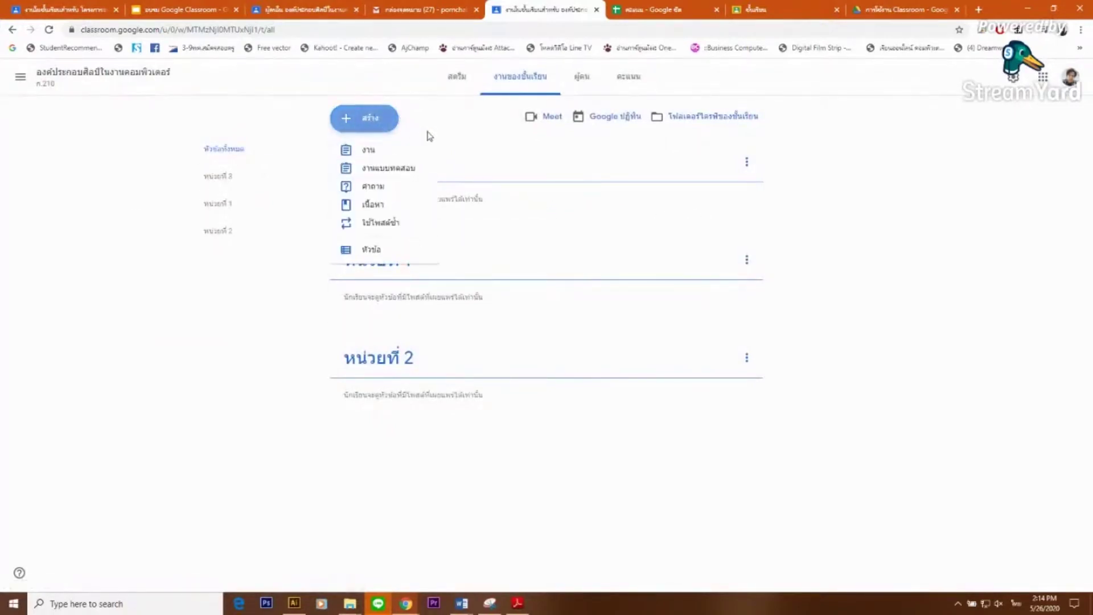
click(433, 141)
click(355, 120)
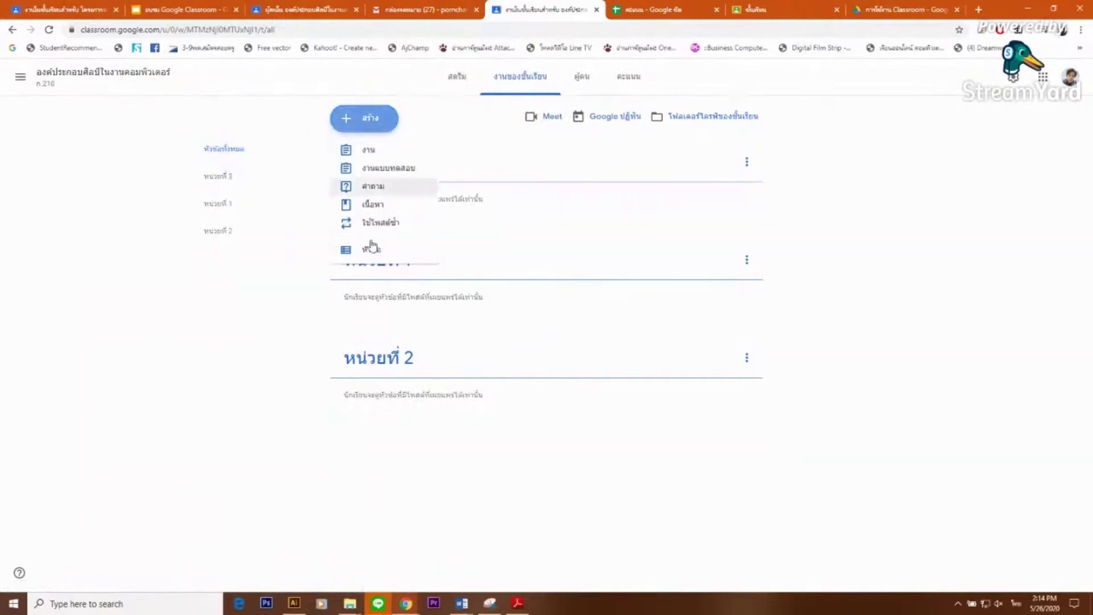
click(383, 256)
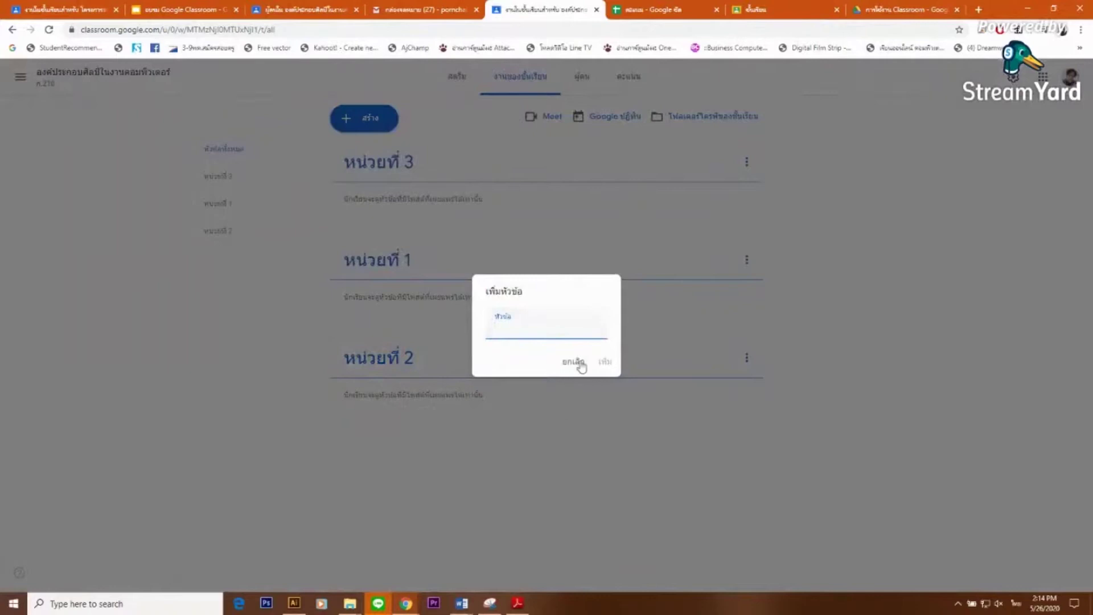
click(574, 362)
click(457, 76)
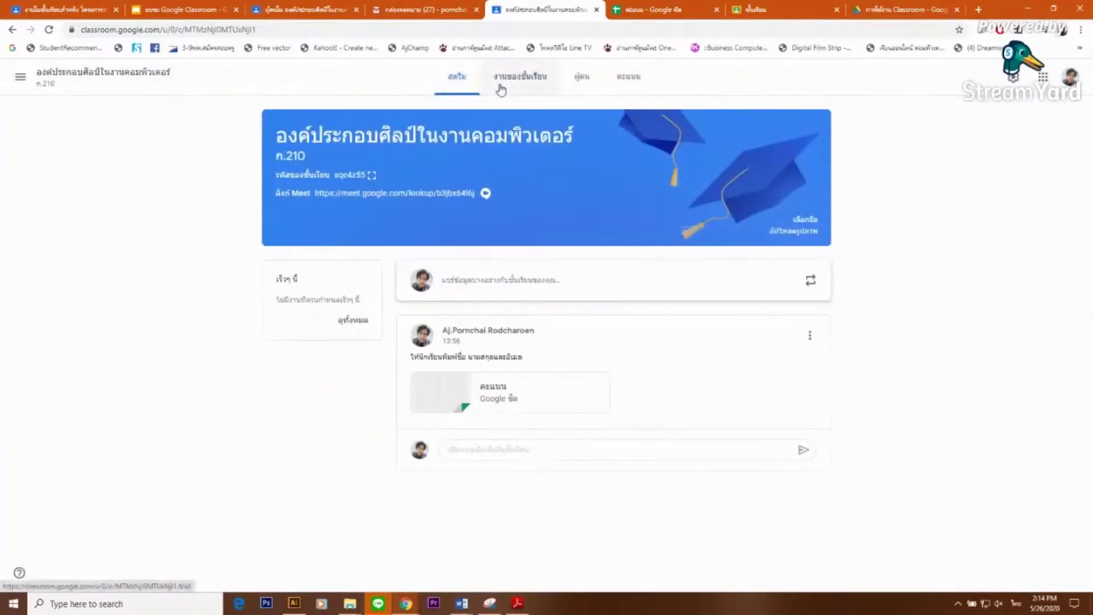
click(531, 86)
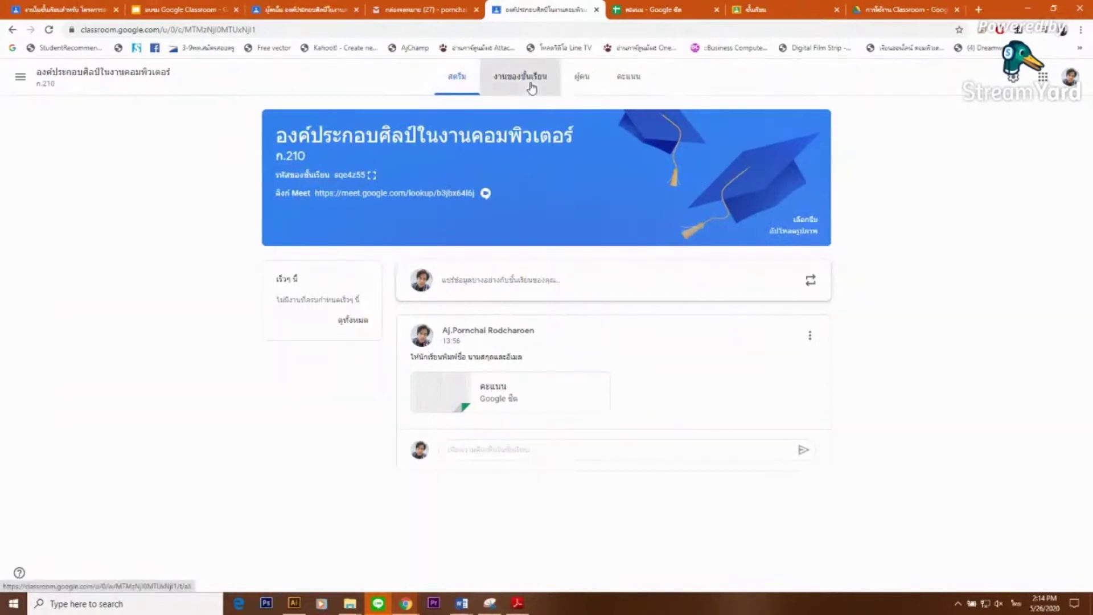
Step: Add topic หน่วยที่ 4 and move หน่วยที่ 2 above หน่วยที่ 1
click(367, 117)
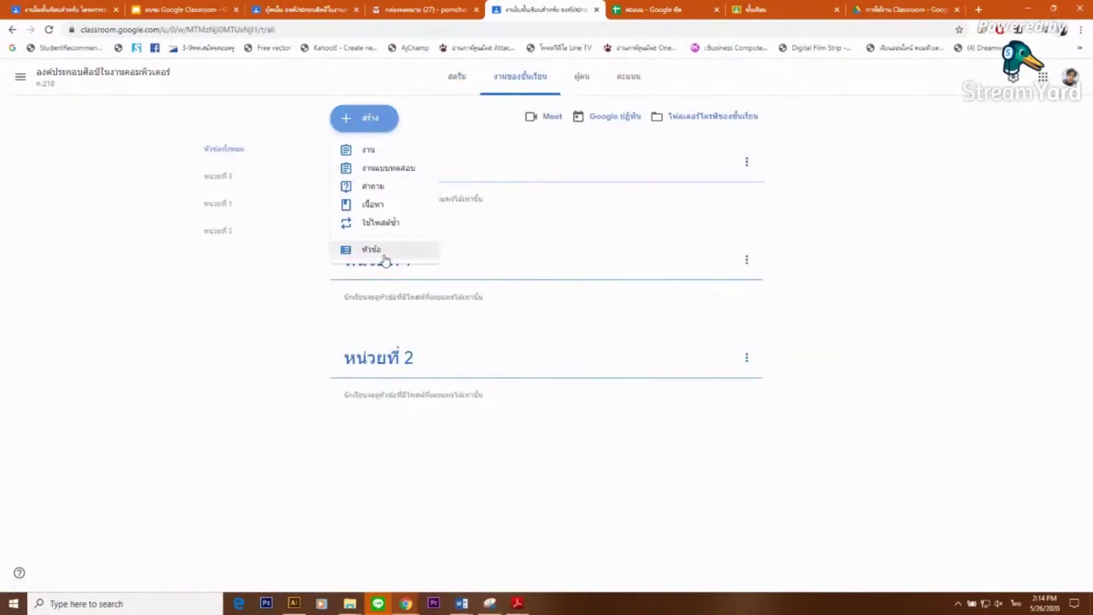
click(385, 257)
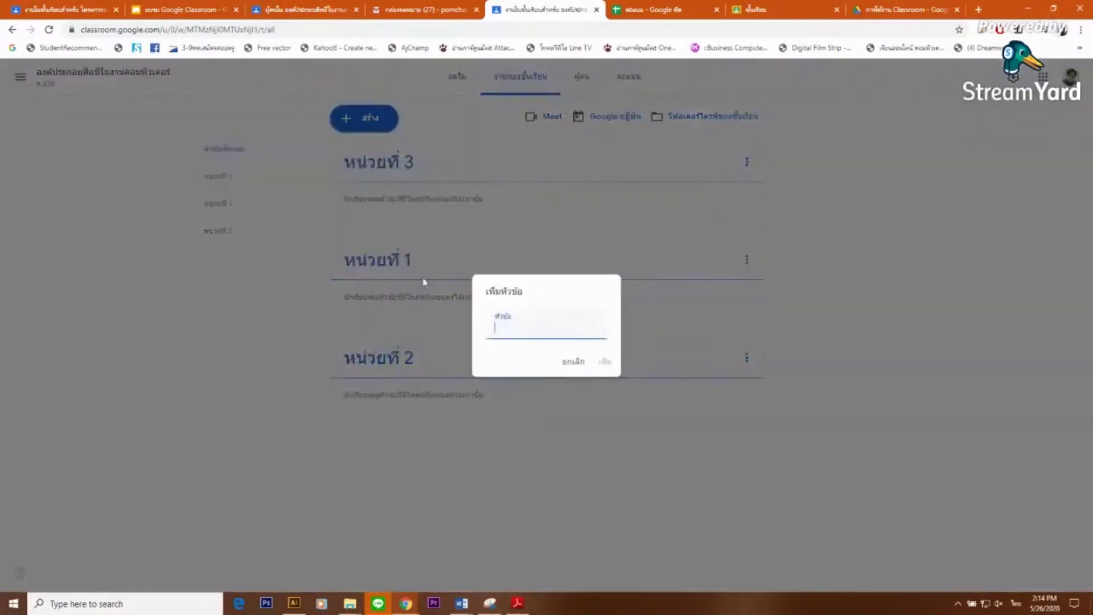
text(หน่วยที่ 4)
click(603, 362)
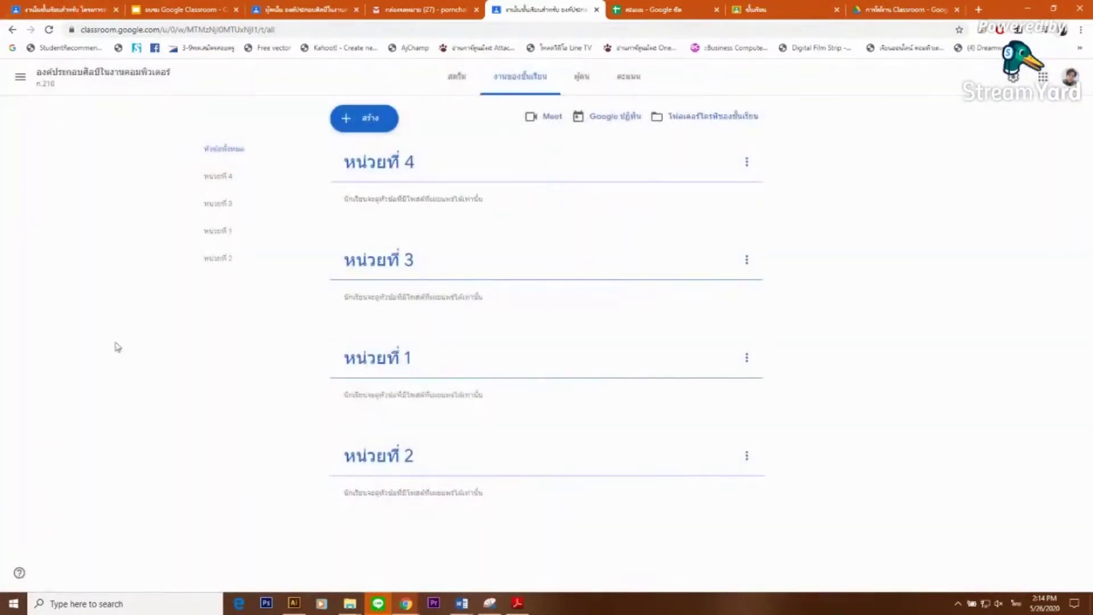
drag(339, 473, 367, 336)
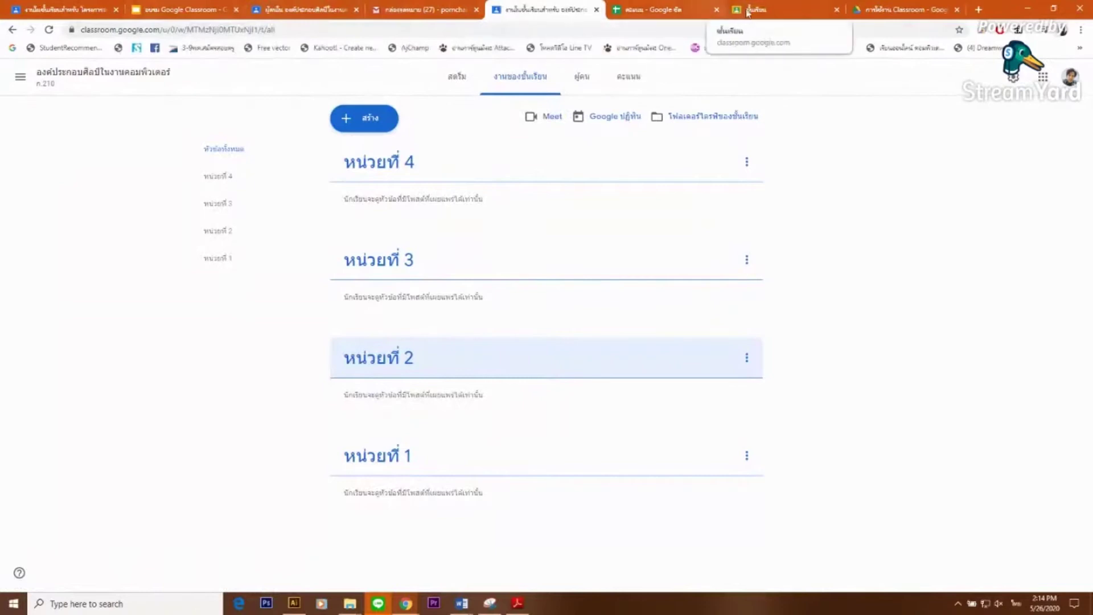
click(905, 9)
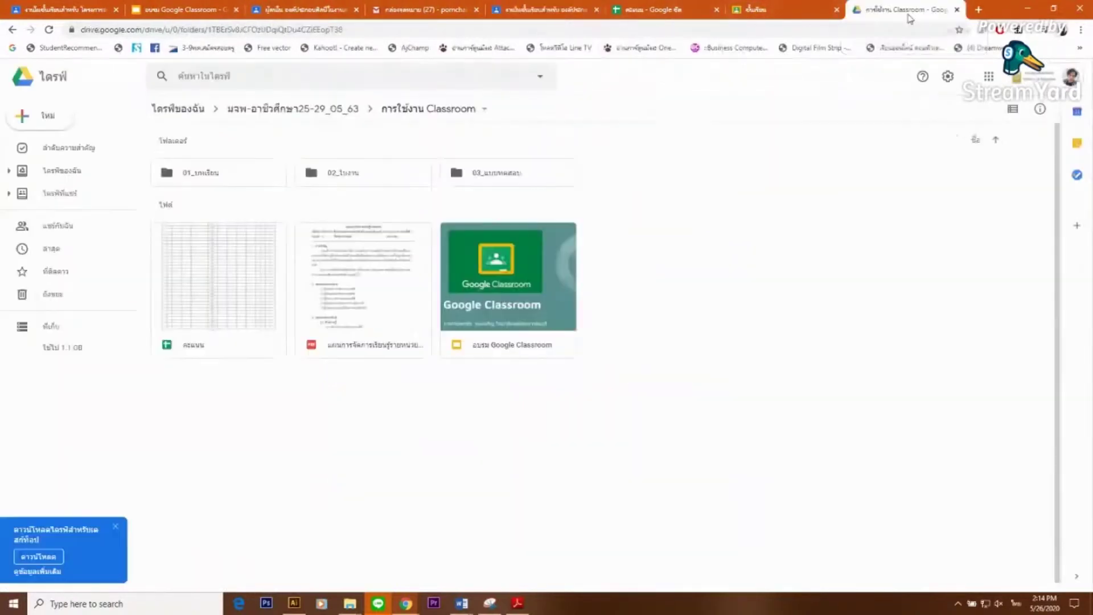
Step: Preview แผนการจัดการเรียนรู้รายหน่วย.pdf, scroll through its pages, and download a copy
double_click(363, 272)
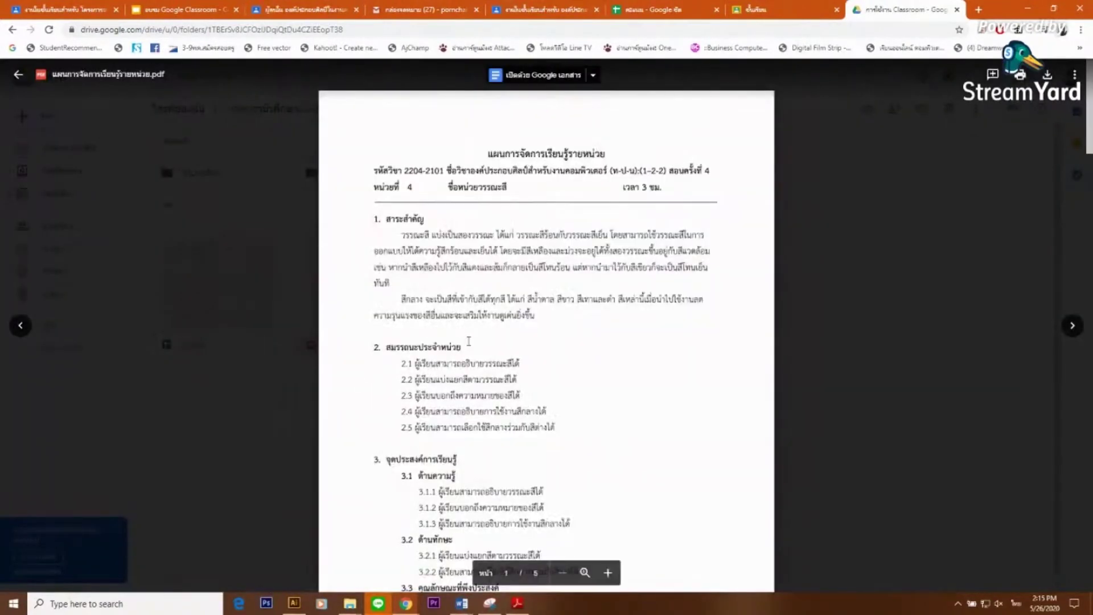
scroll(470, 342, down, 2)
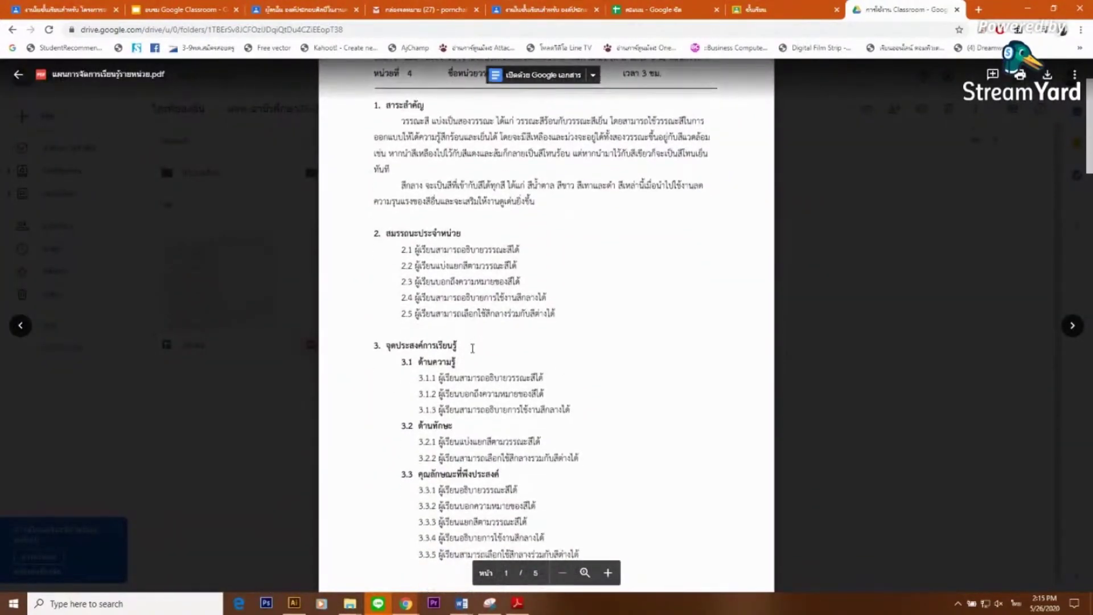
scroll(472, 348, up, 1)
scroll(471, 341, up, 1)
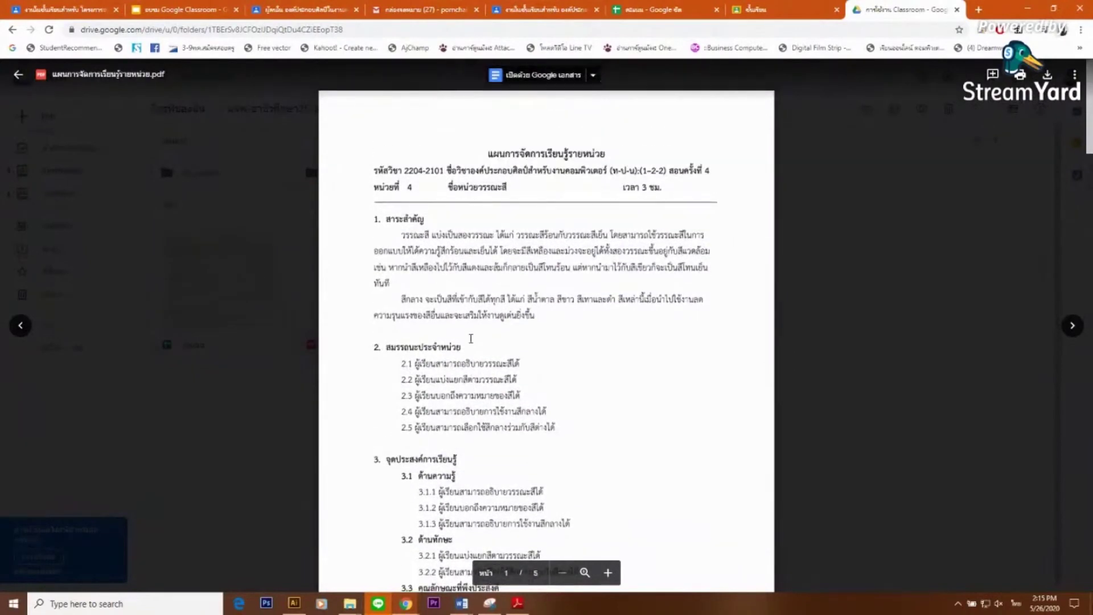
scroll(471, 338, down, 4)
scroll(487, 262, down, 5)
scroll(490, 258, down, 5)
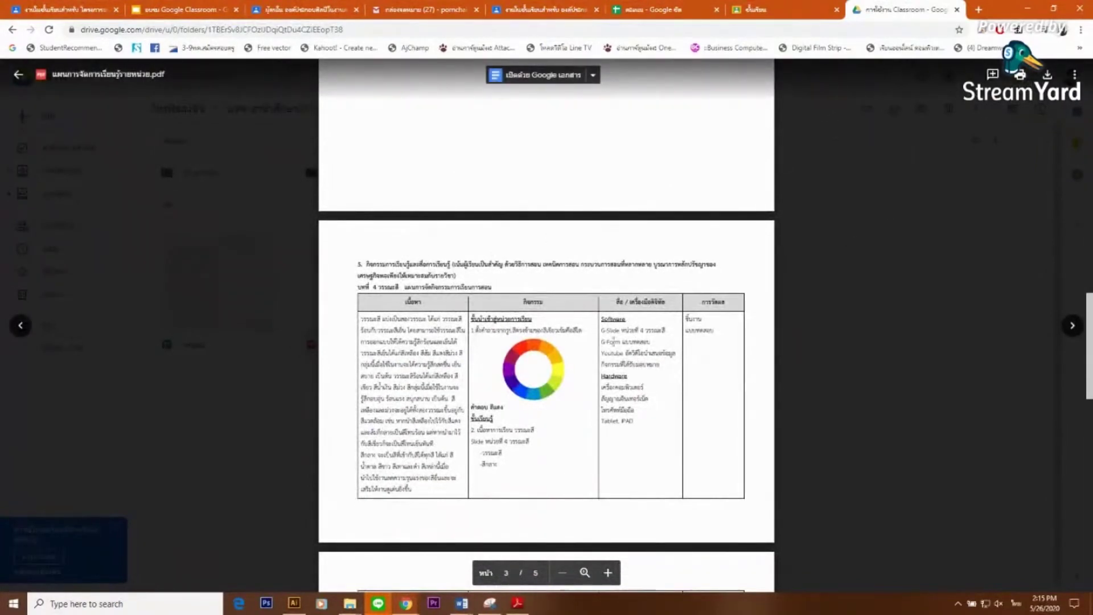
click(1048, 75)
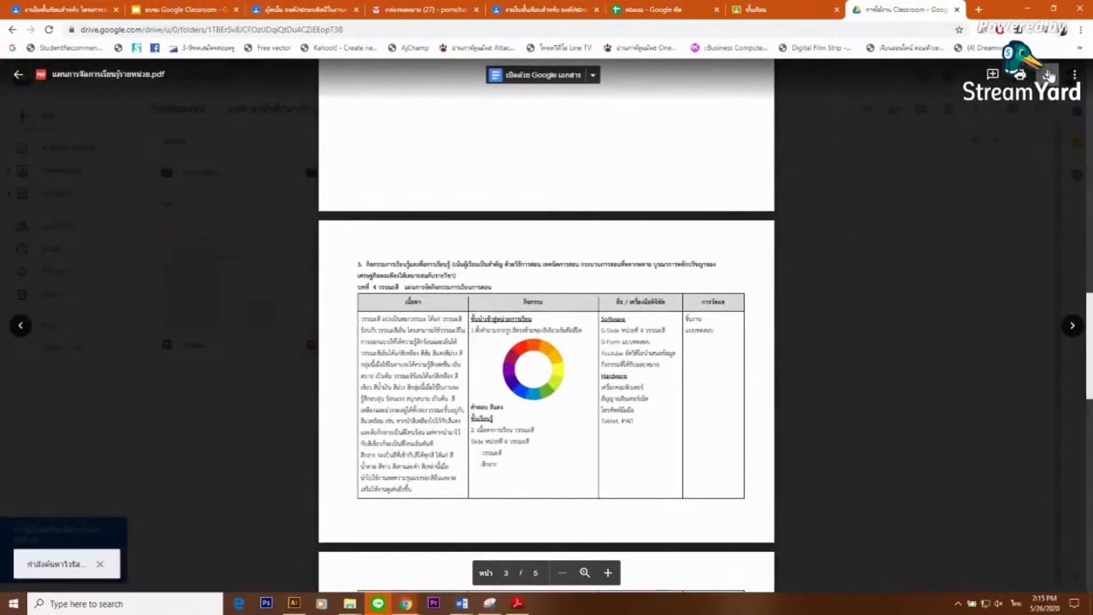
Step: Zoom the PDF to 125% and open it in its own tab
key(ctrl+plus)
key(ctrl+plus)
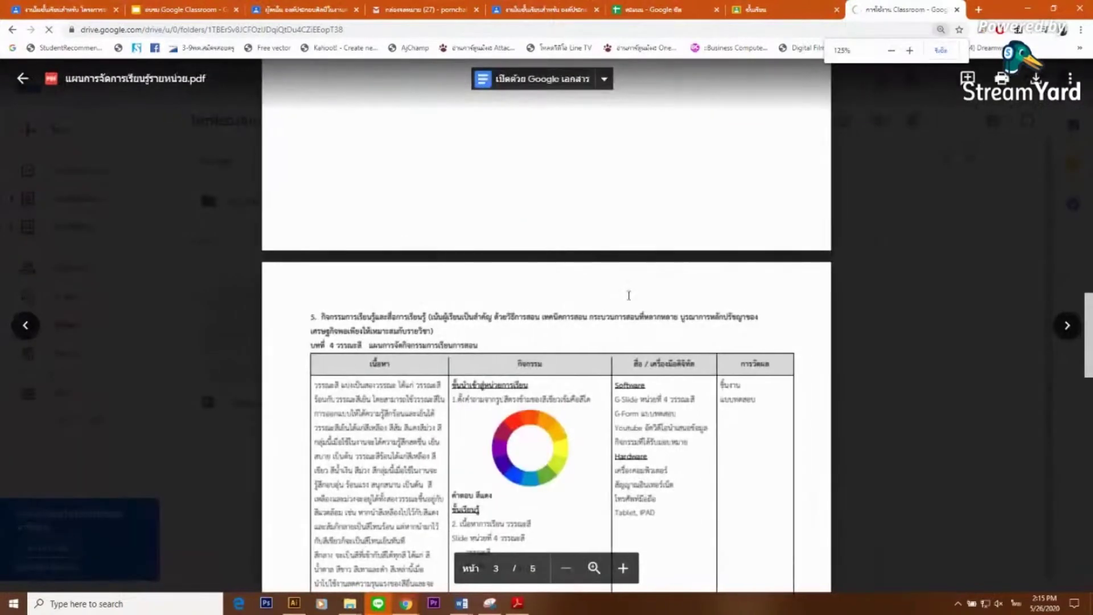
scroll(600, 309, down, 1)
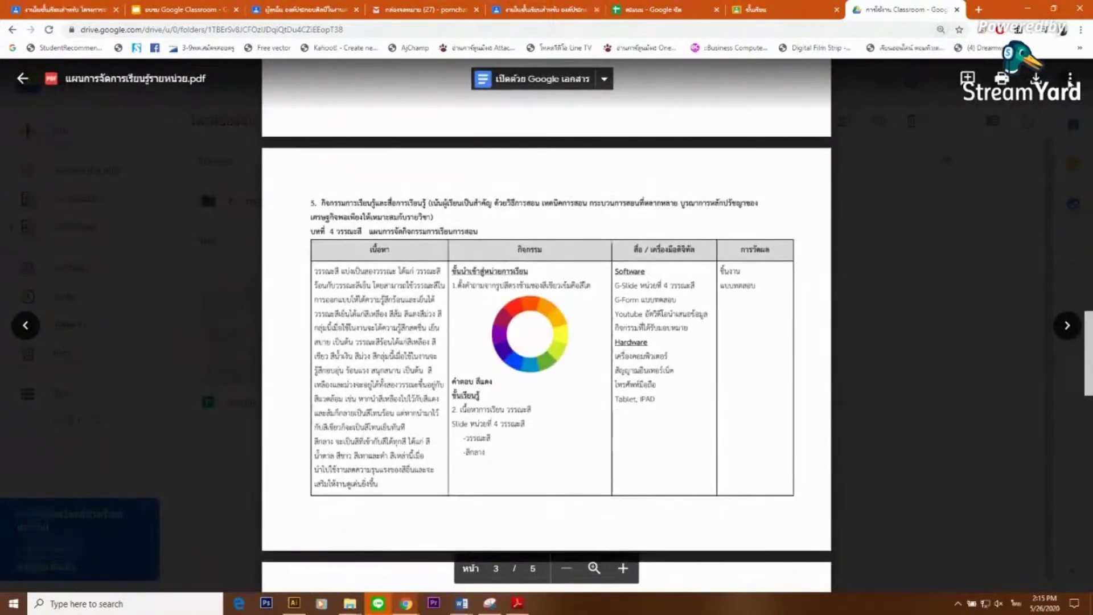
scroll(922, 160, down, 1)
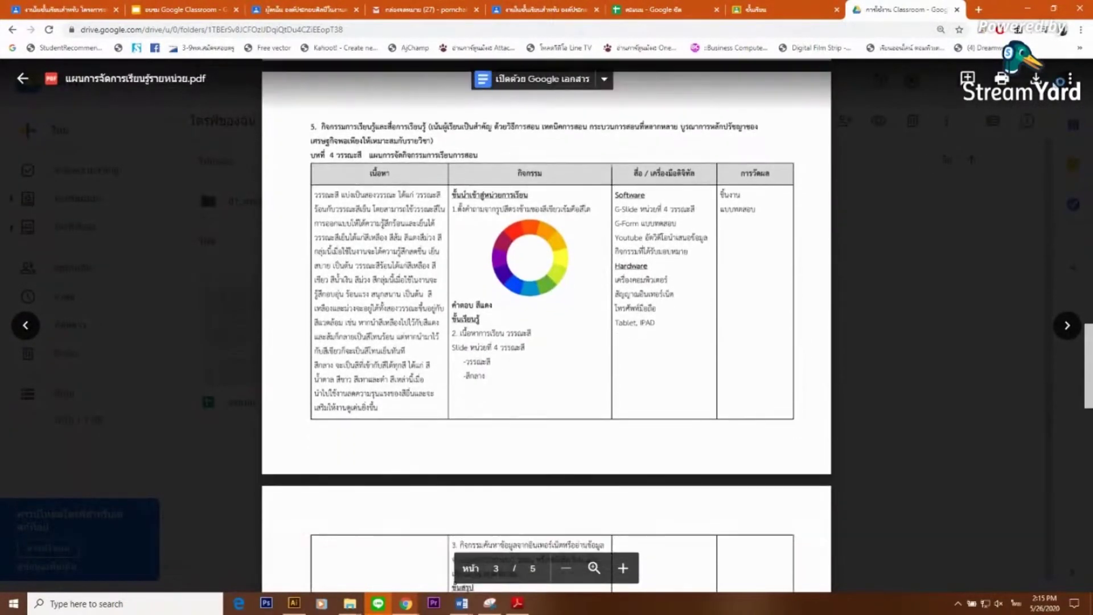
key(ctrl+s)
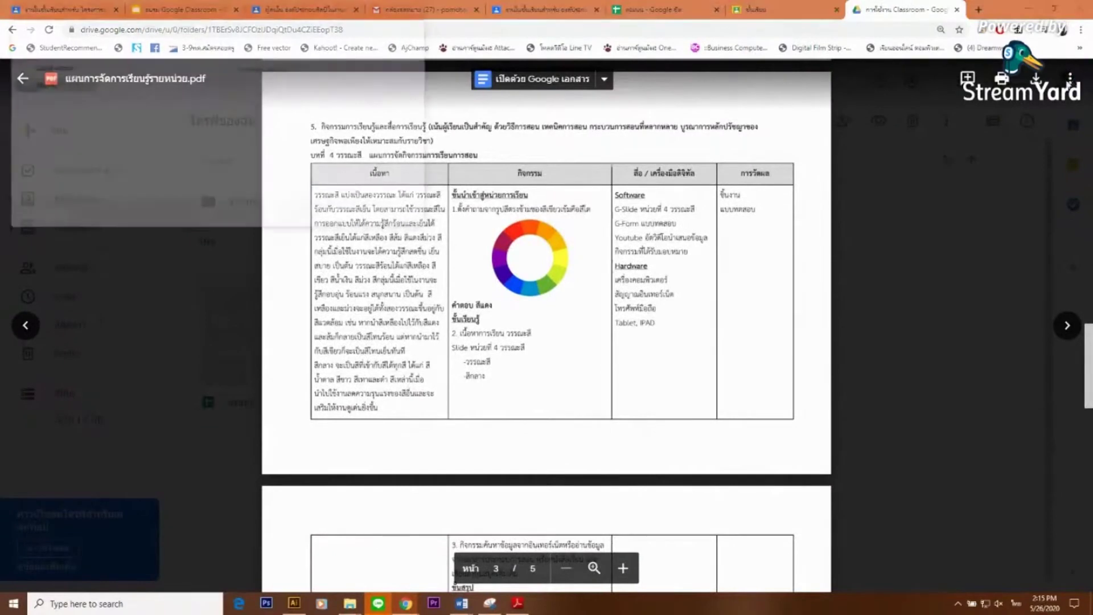
click(398, 220)
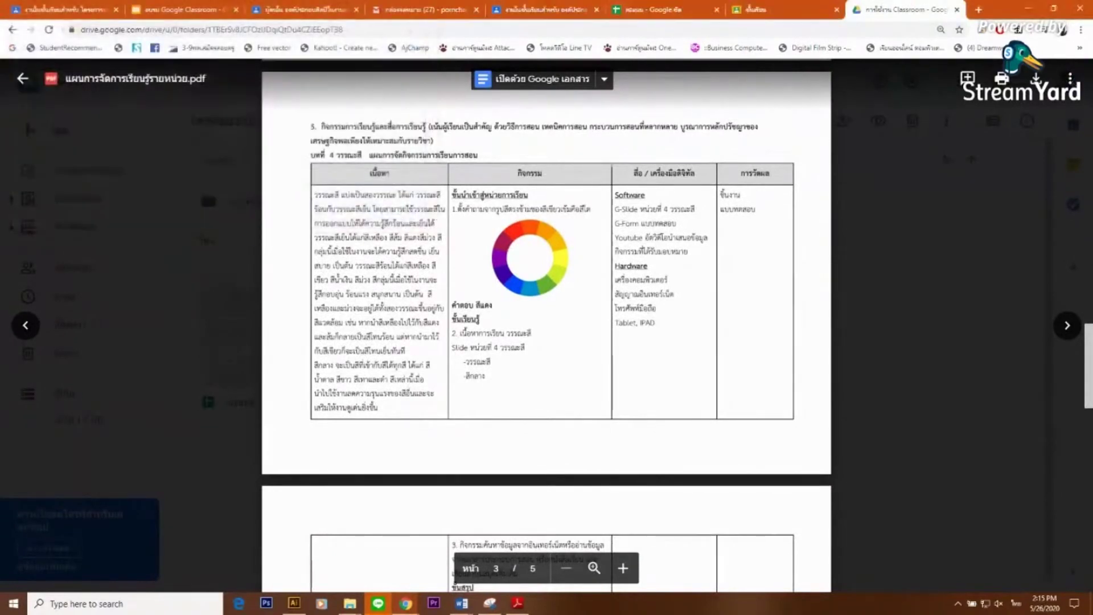
click(1070, 80)
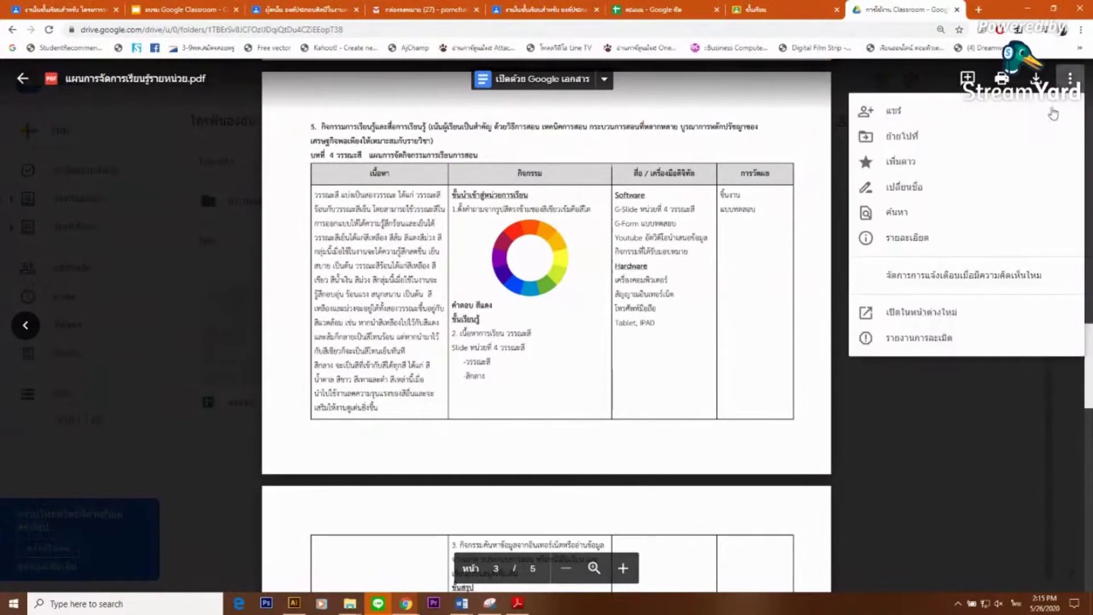
click(1006, 310)
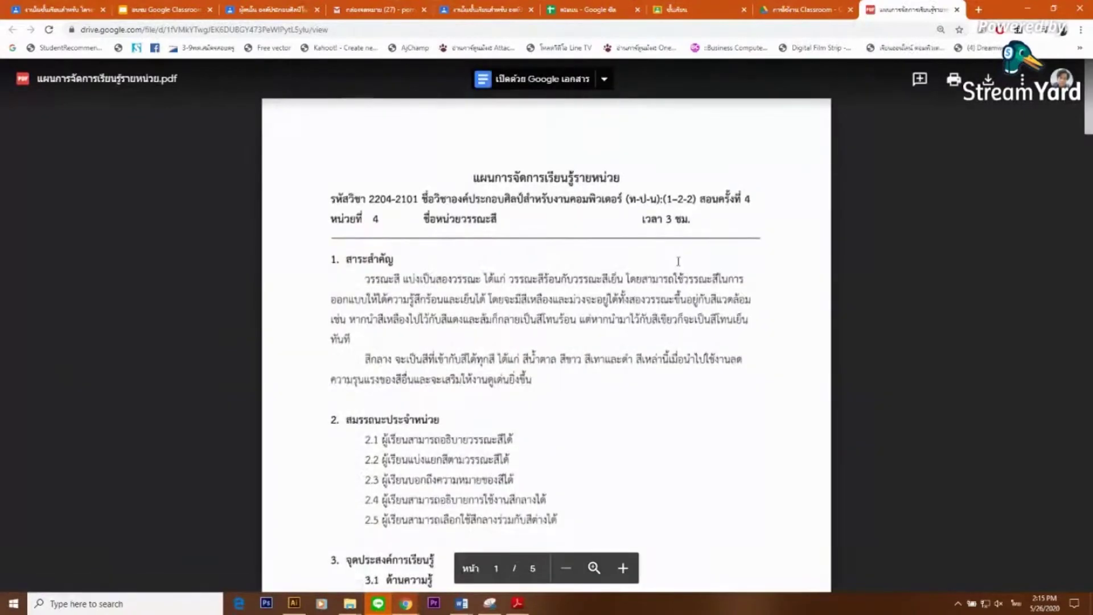
scroll(590, 278, down, 4)
Step: Review page 3's colour-wheel question at 150%, then bring up Classroom's Create menu
scroll(590, 278, down, 8)
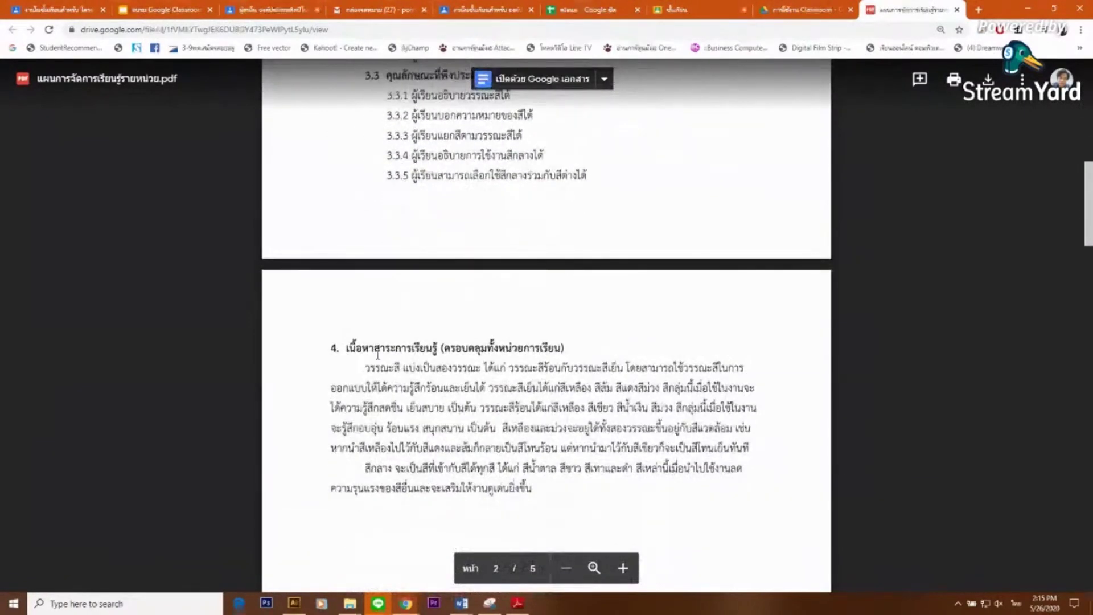
scroll(519, 367, down, 13)
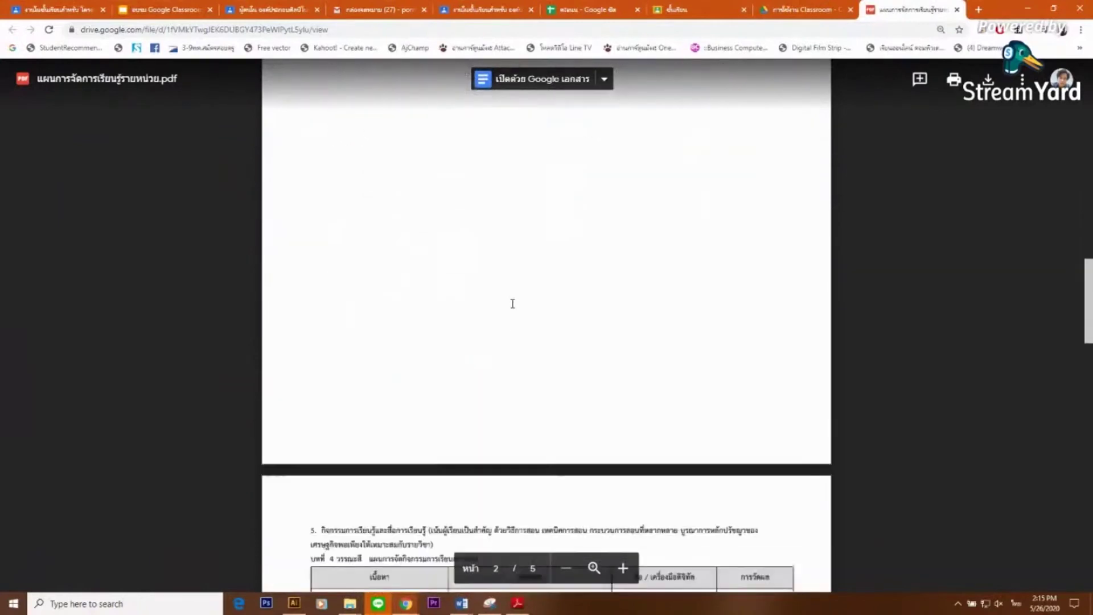
scroll(512, 304, down, 3)
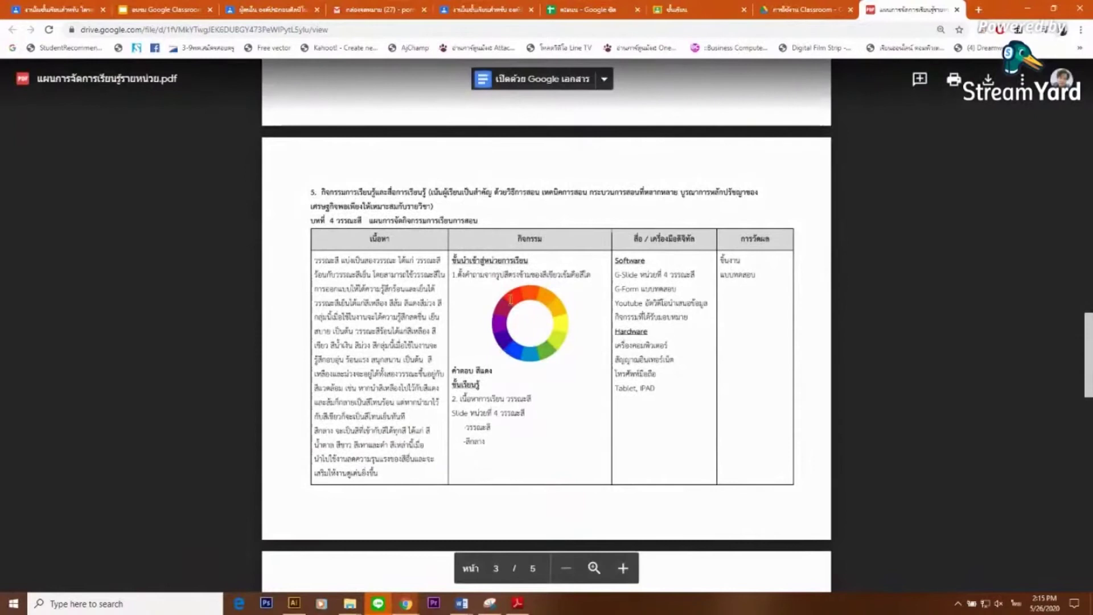
key(ctrl+plus)
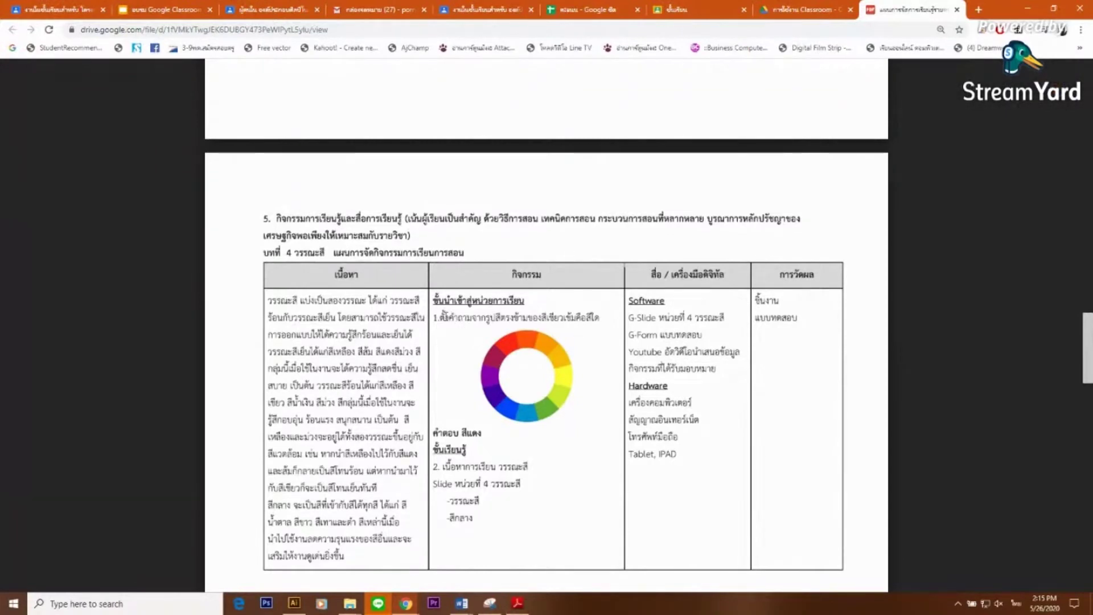
triple_click(485, 314)
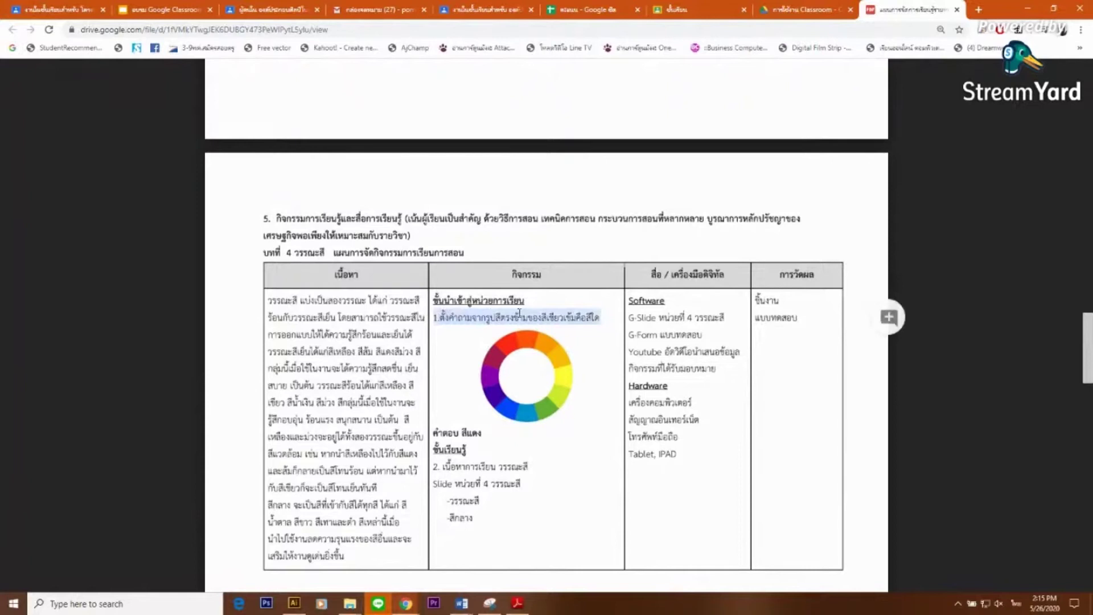
click(458, 318)
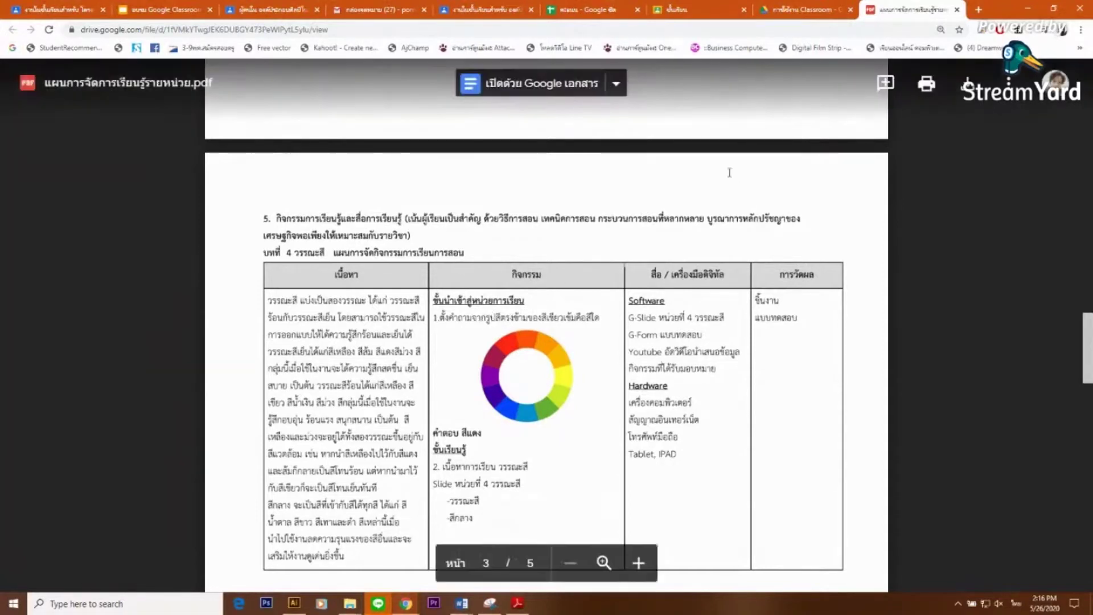
click(501, 12)
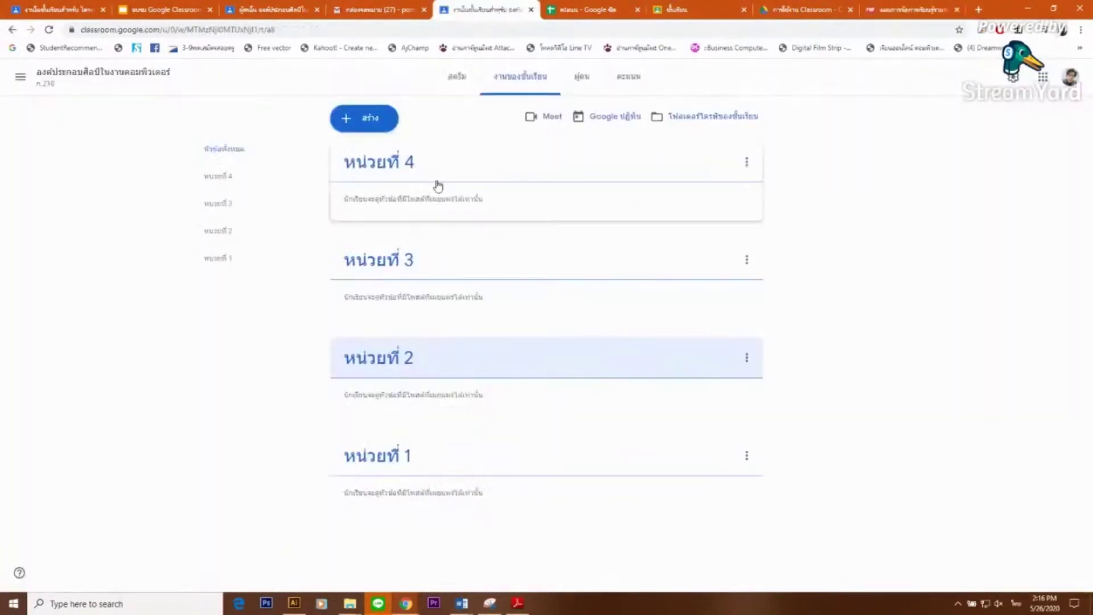
click(375, 126)
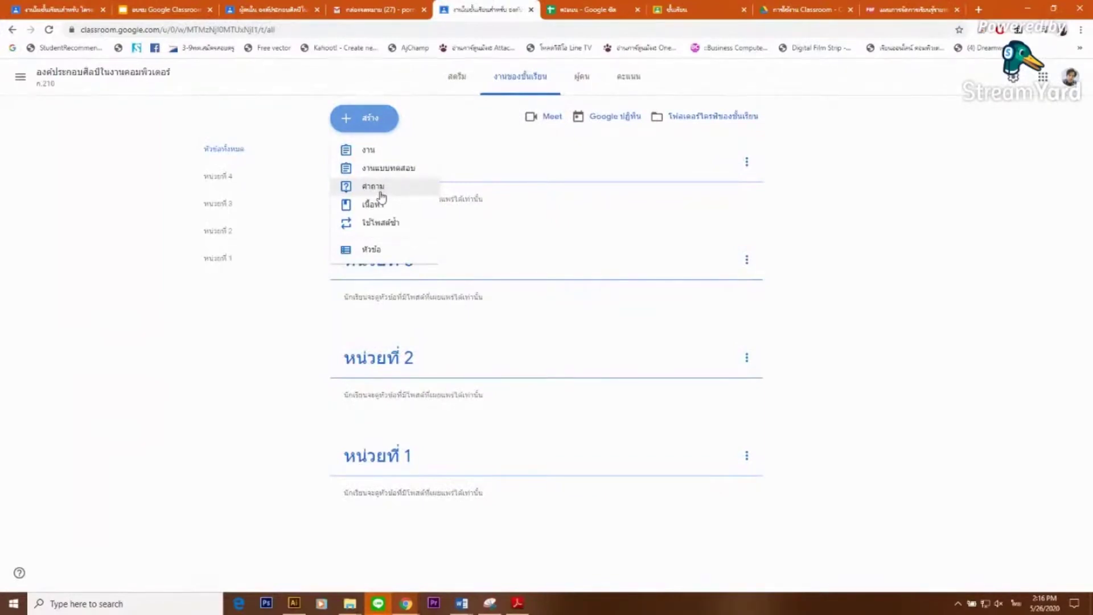
Step: Start a question post and paste in the PDF's colour-wheel question, trimming the stray leading words
click(384, 191)
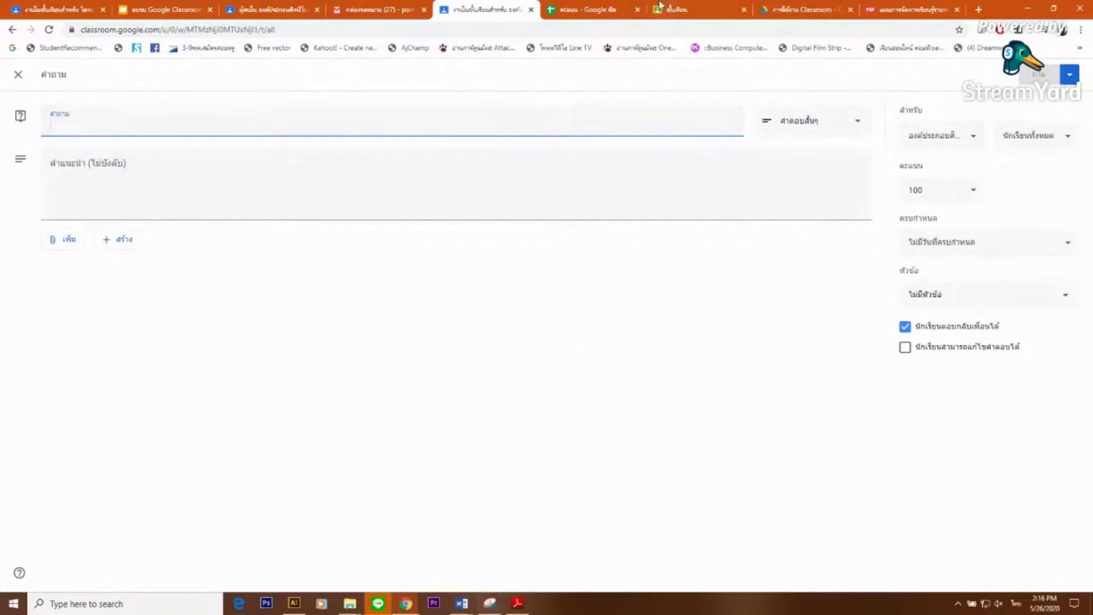
click(898, 11)
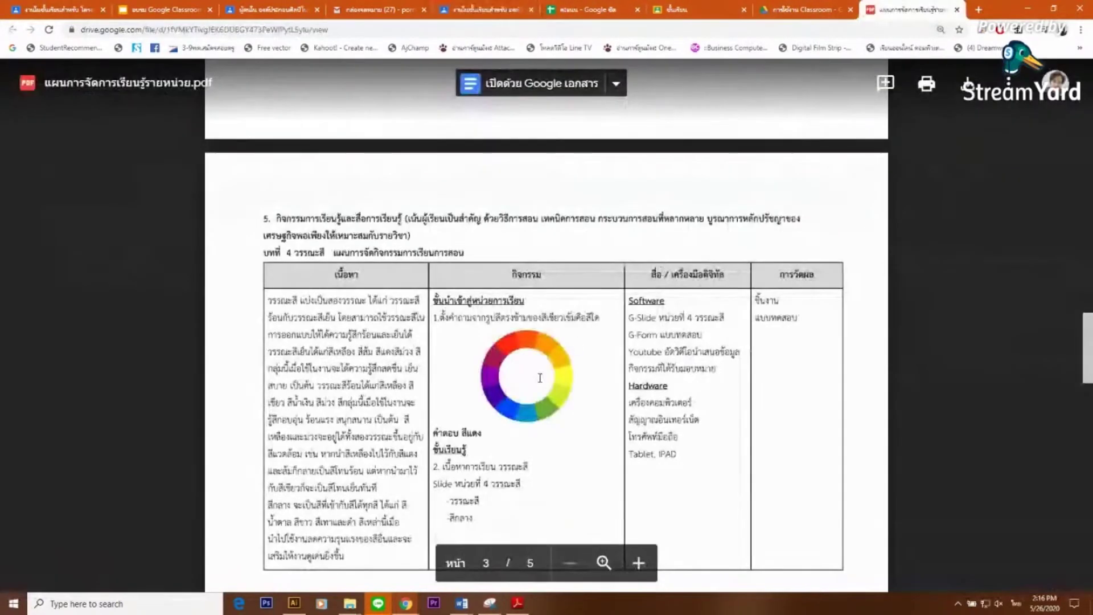
drag(452, 317, 601, 318)
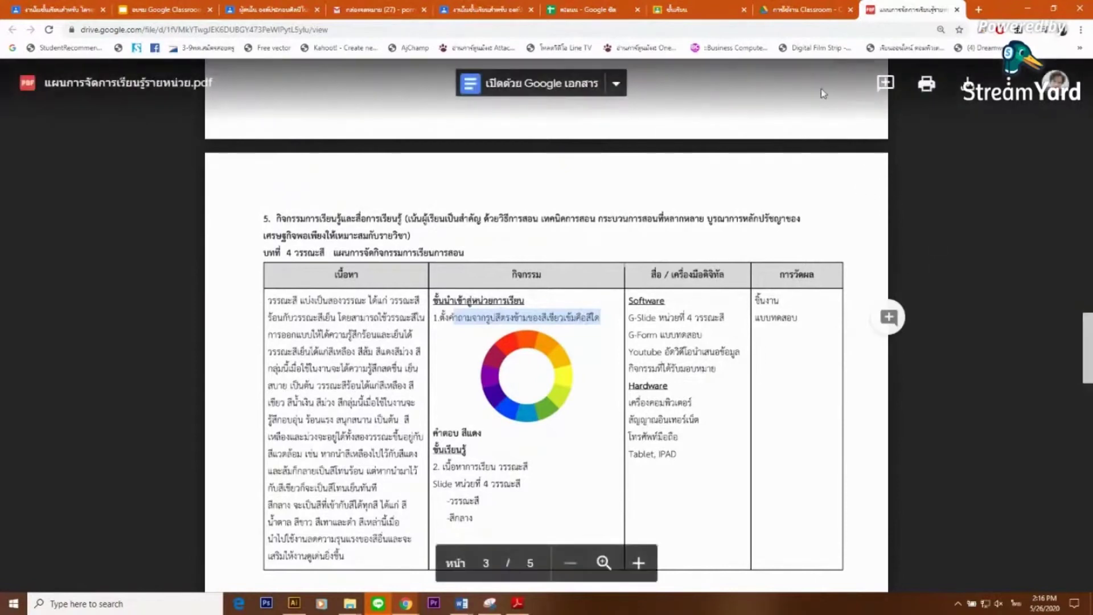
click(471, 10)
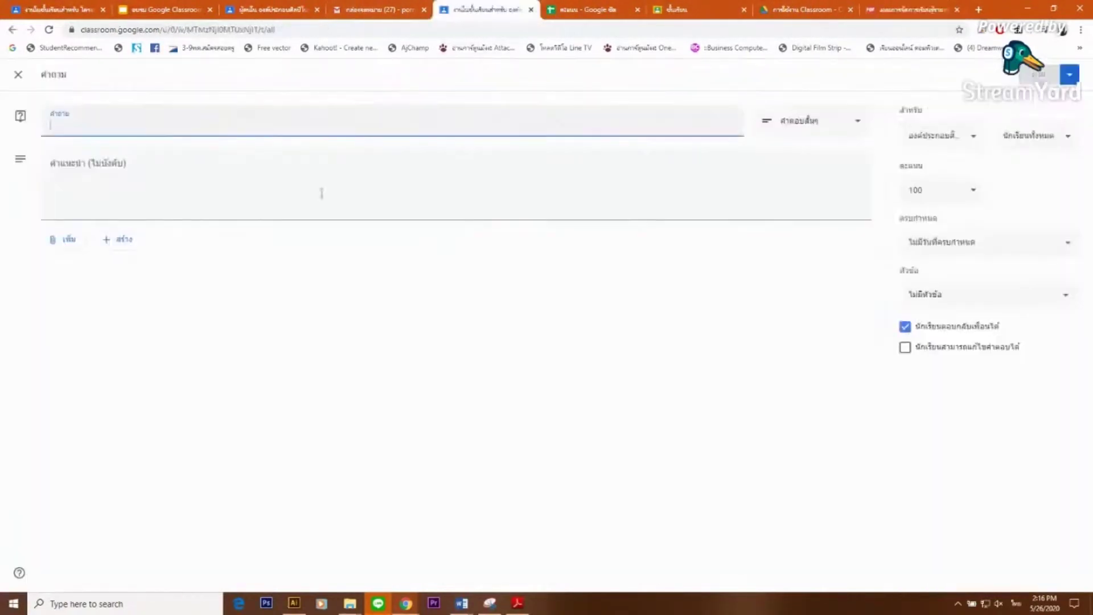
text(าถามจากรูปสีตรงข้ามของสีเขียวเข้มคือสีใด)
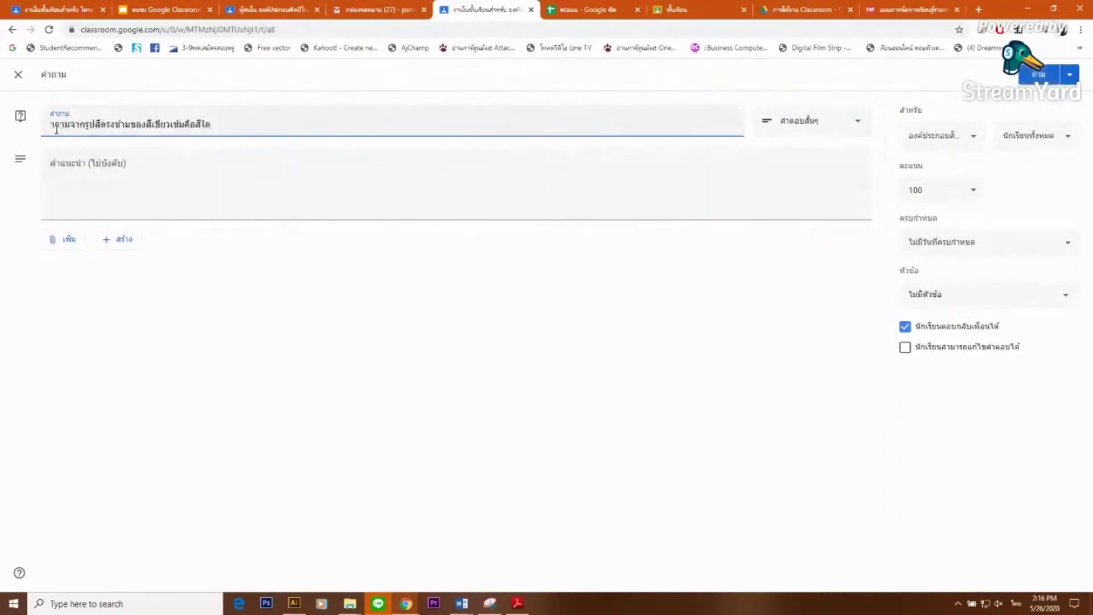
drag(71, 122, 37, 125)
key(BackSpace)
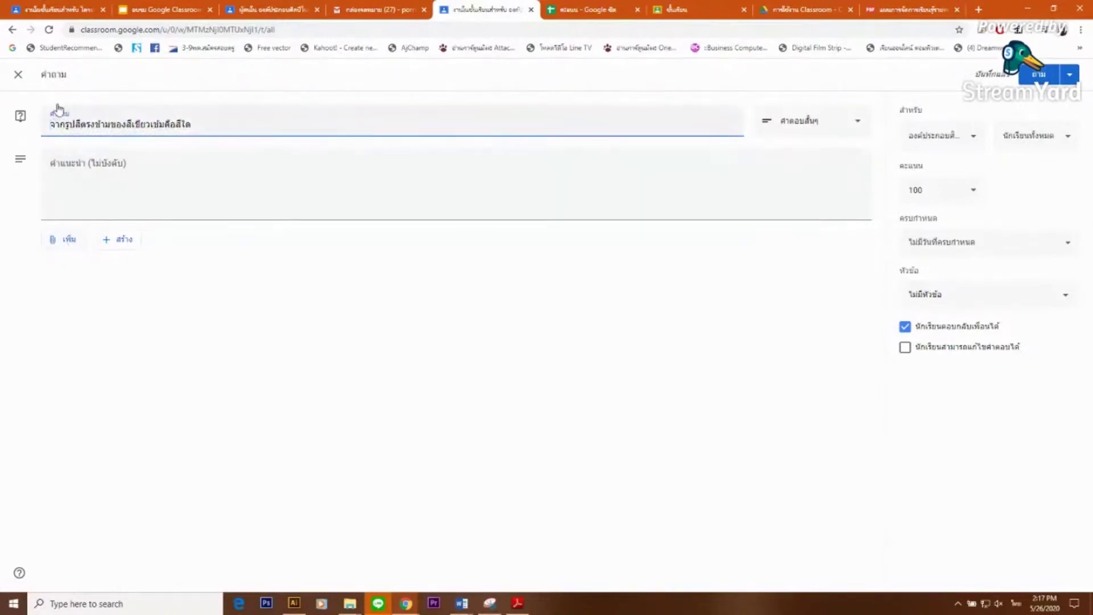
Step: Check the class's Classwork page in another tab, then return to the question draft
click(276, 10)
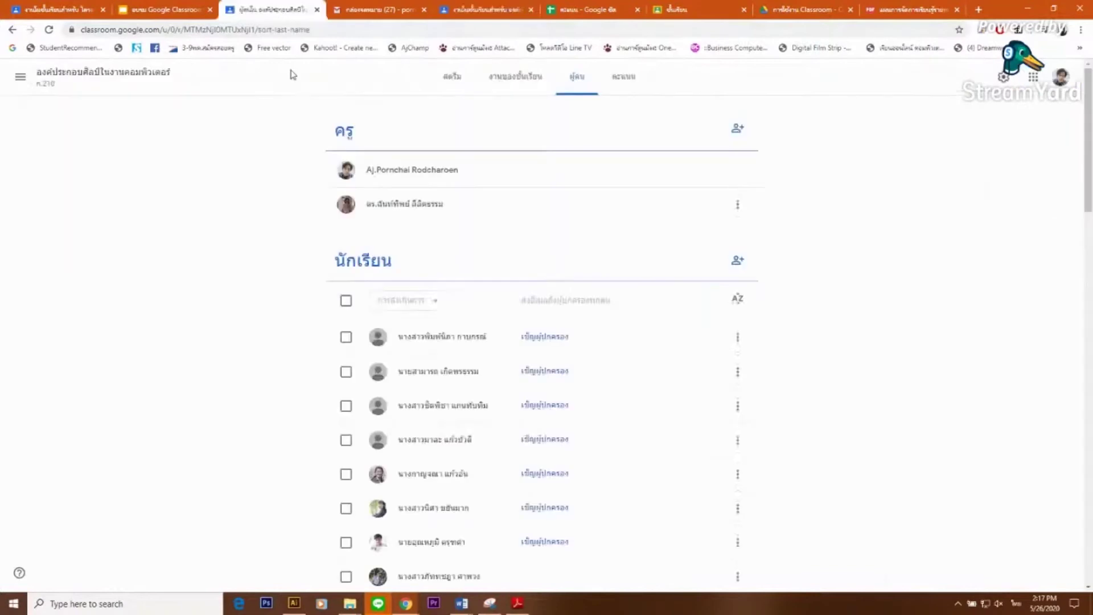
click(509, 83)
click(386, 121)
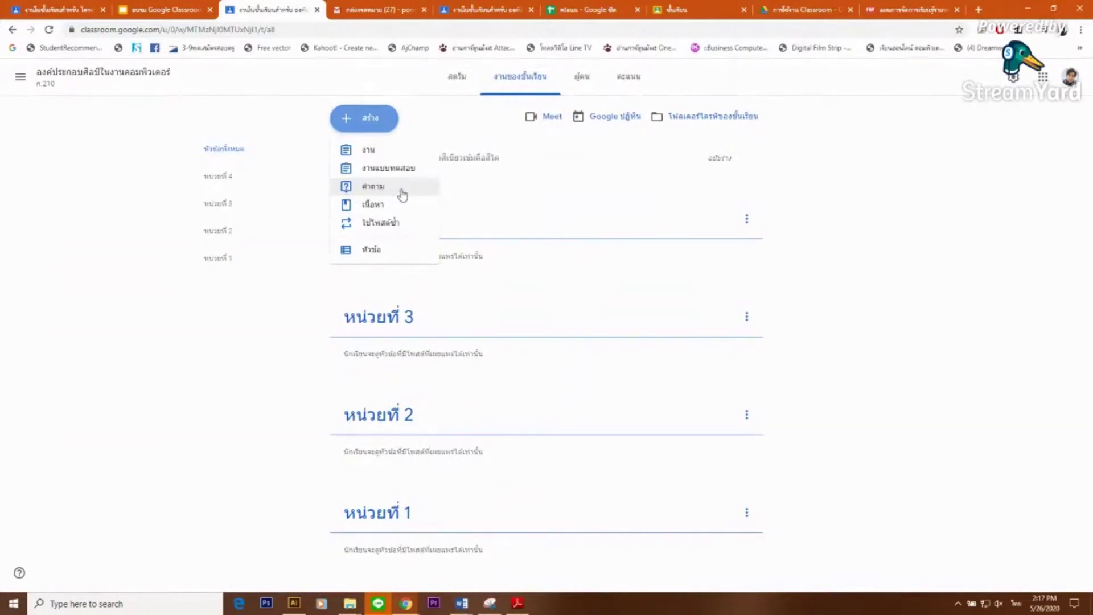
click(468, 15)
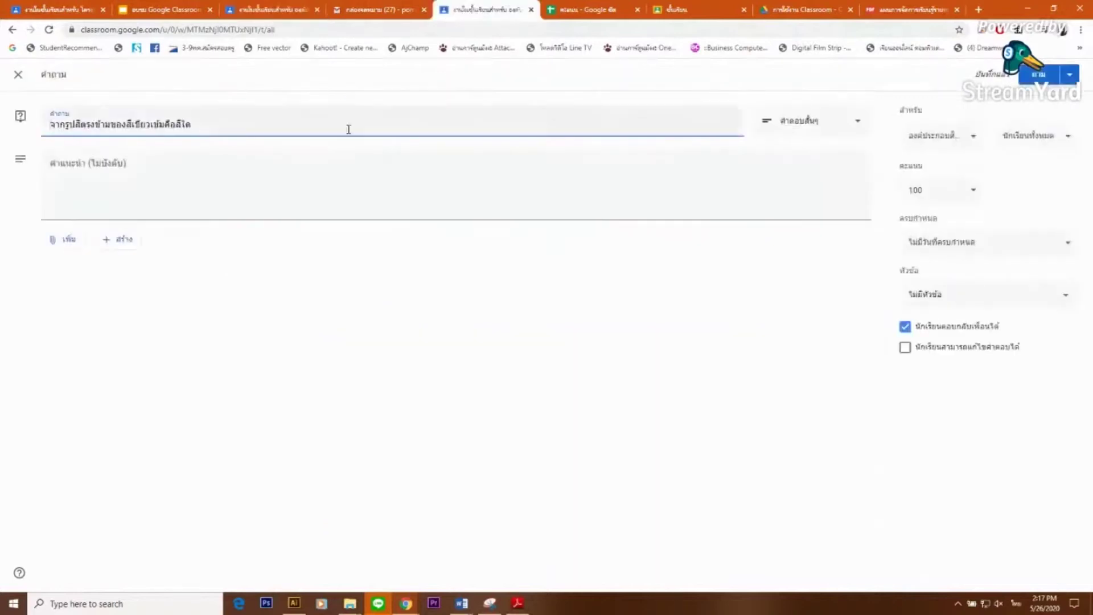
Step: Begin attaching a file from the computer to the question
click(69, 241)
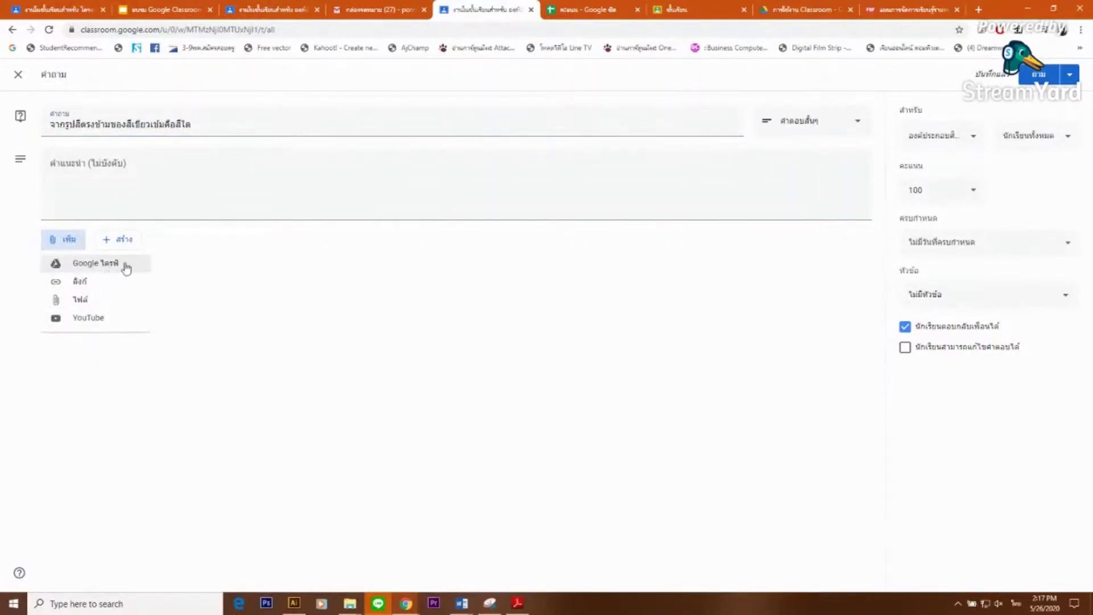
click(85, 302)
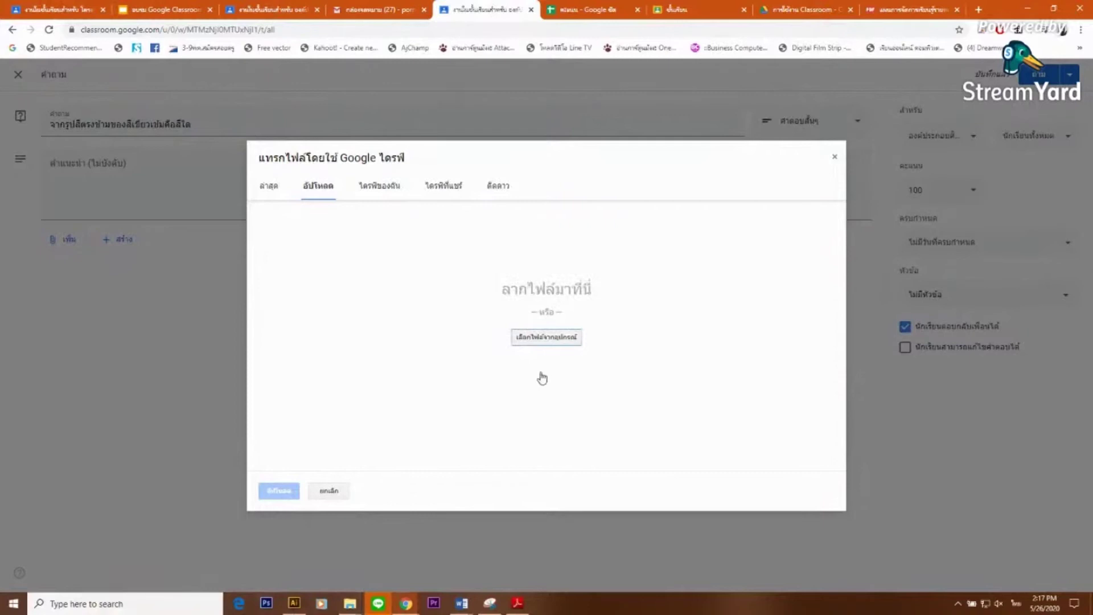
click(541, 340)
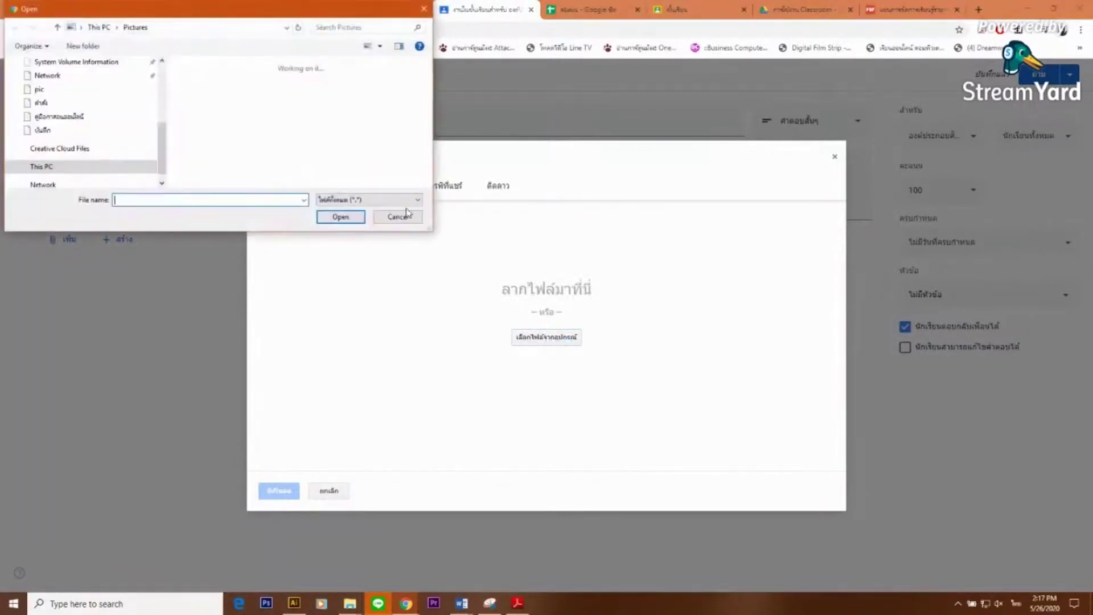
scroll(68, 135, up, 5)
scroll(79, 160, up, 3)
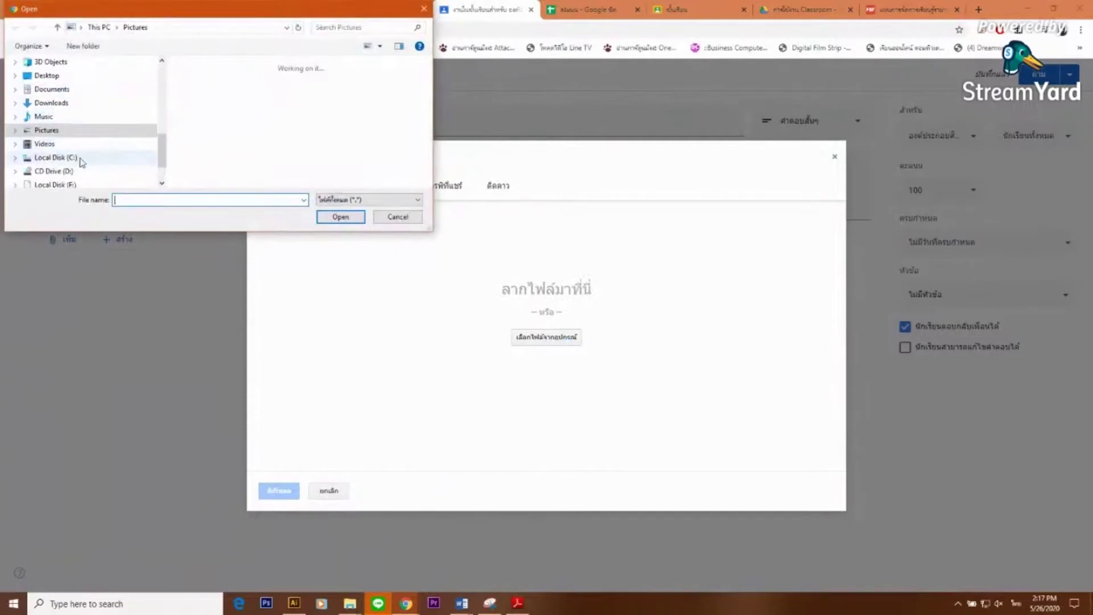
click(82, 76)
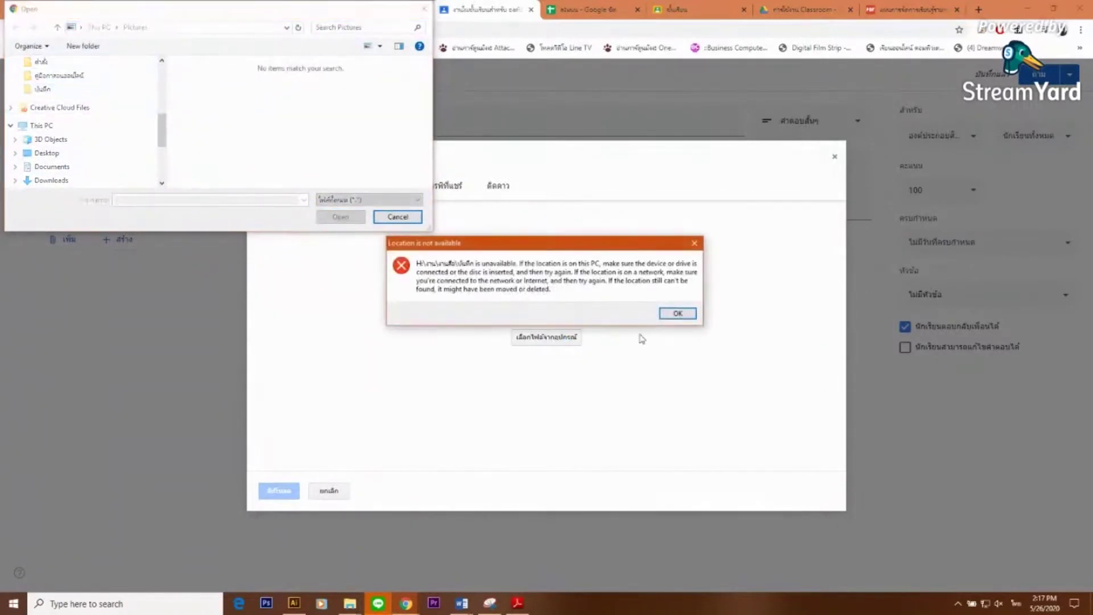
click(686, 313)
Step: Upload วงล้อสี.png from the pic folder and consult the lesson-plan PDF
click(88, 75)
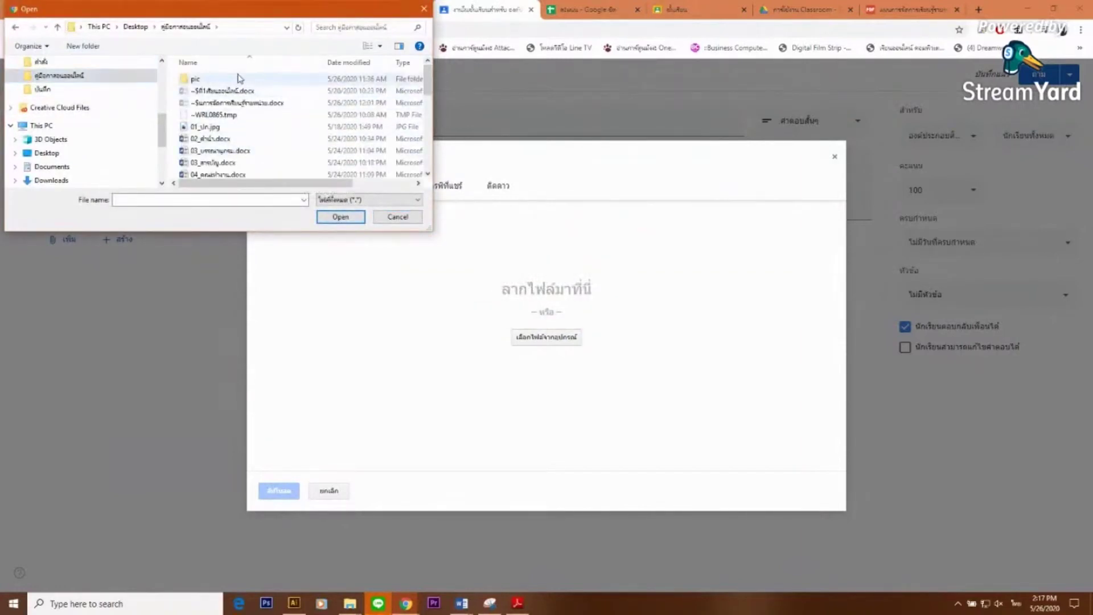
double_click(237, 79)
scroll(262, 142, down, 1)
click(264, 156)
double_click(264, 156)
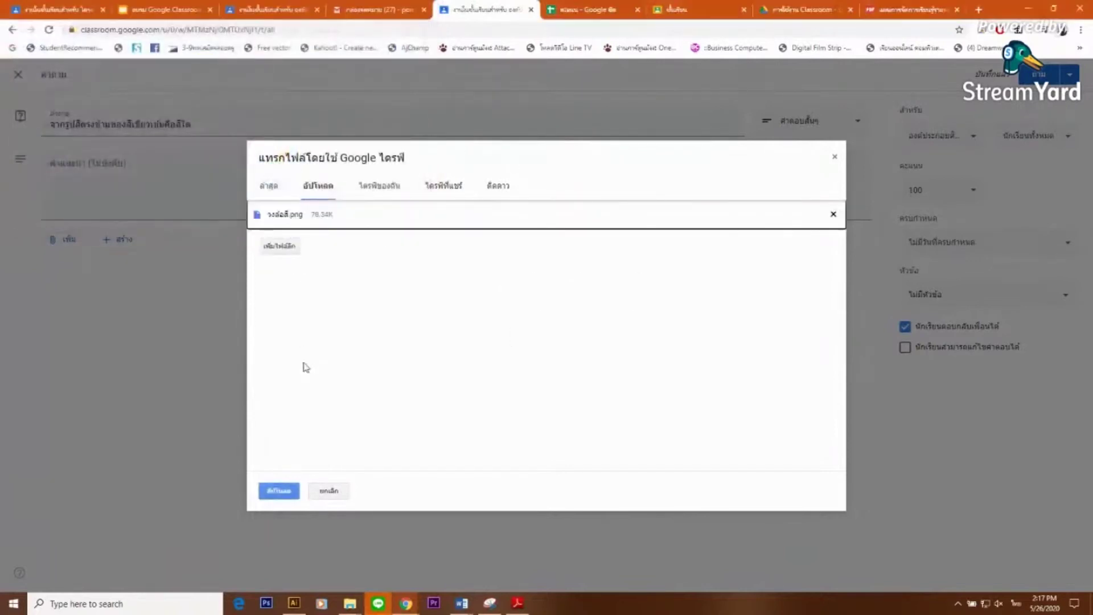
click(278, 493)
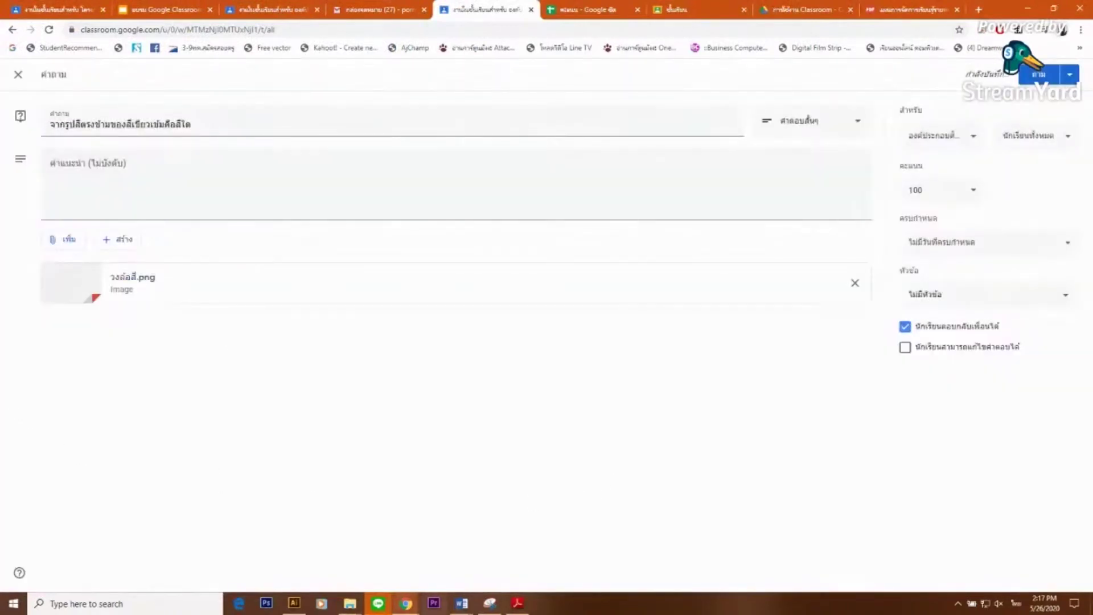
key(ctrl+9)
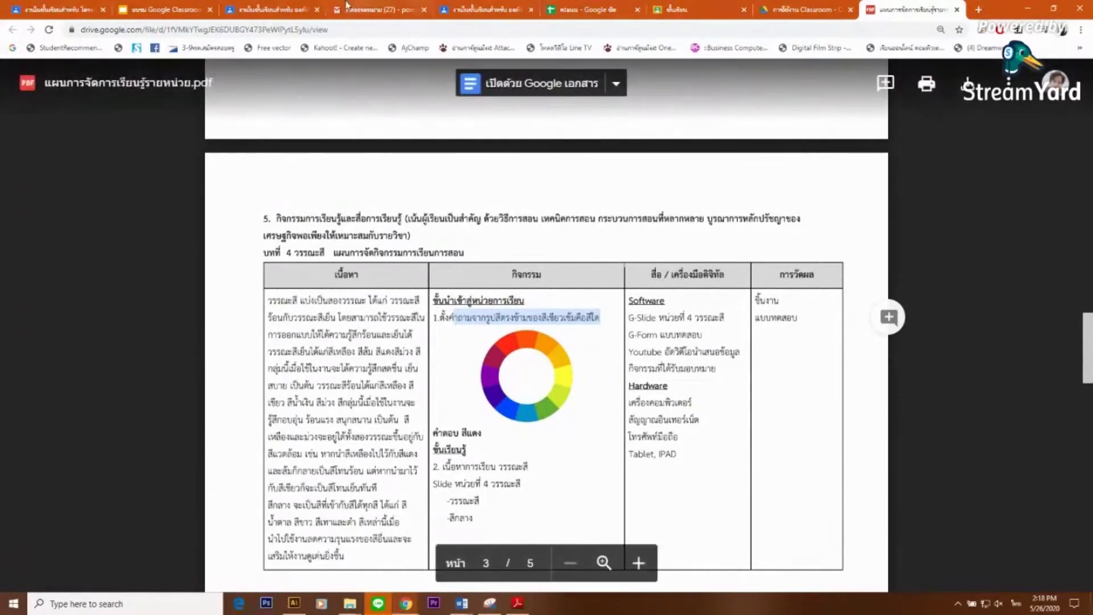
click(486, 9)
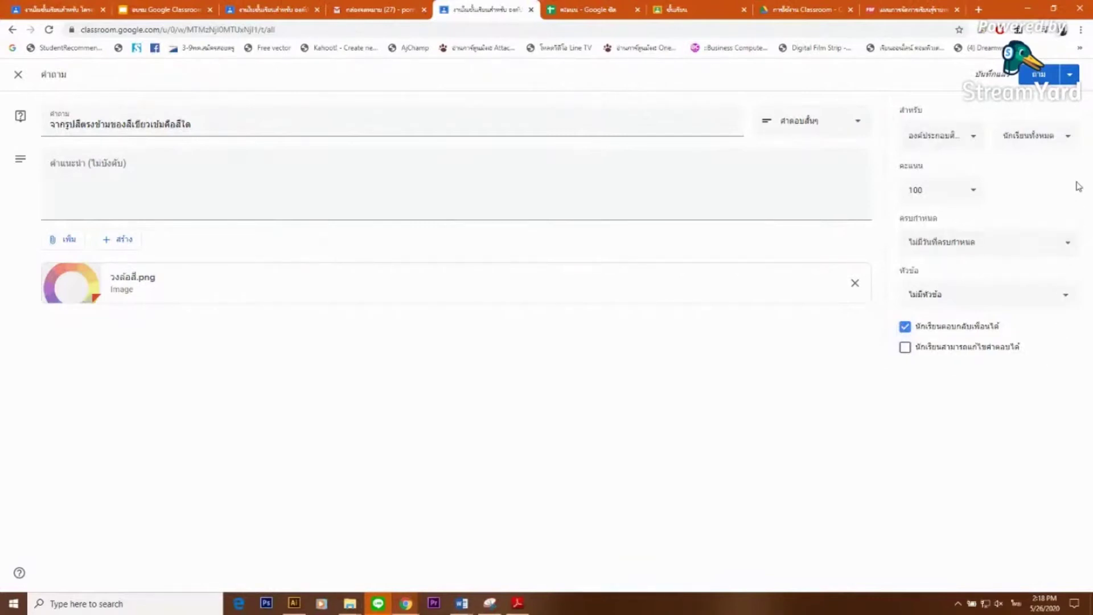
Step: File the question under หน่วยที่ 4 and set the due date to 26 May 2020
click(946, 295)
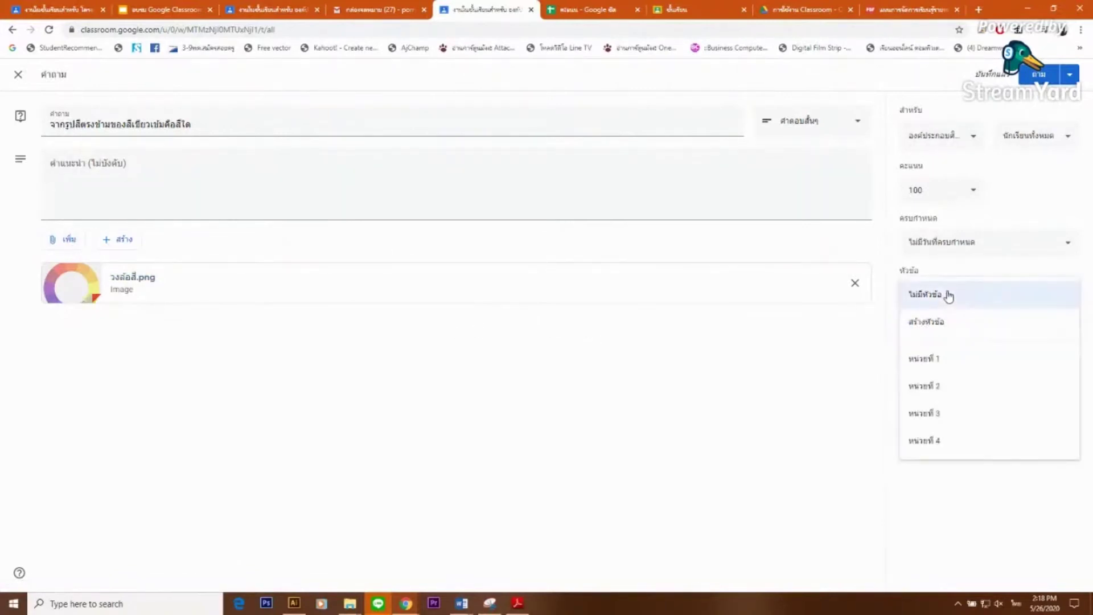
click(946, 446)
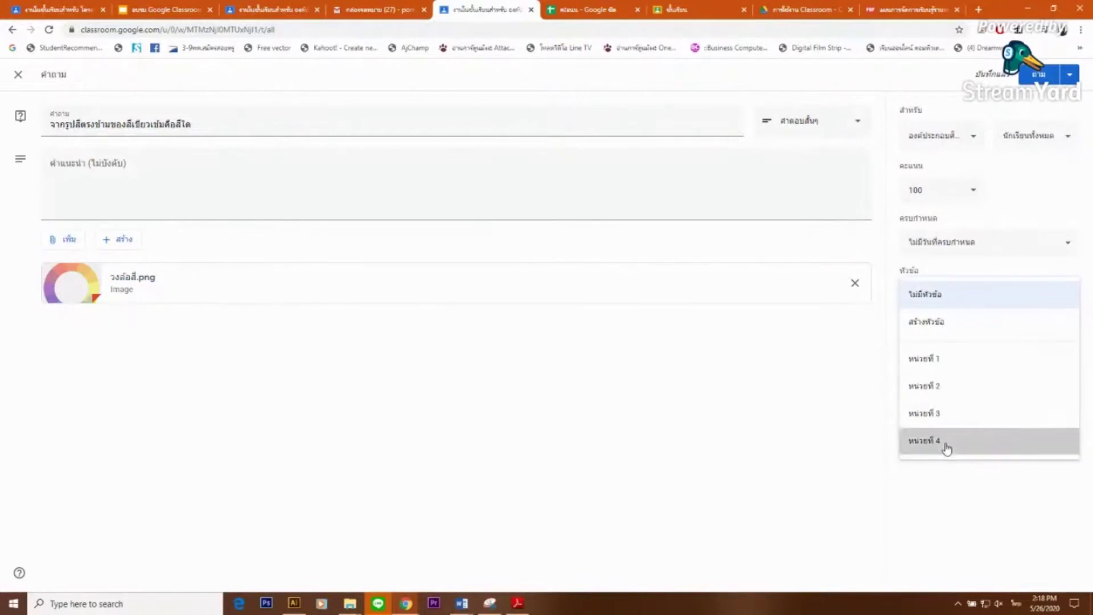
click(979, 247)
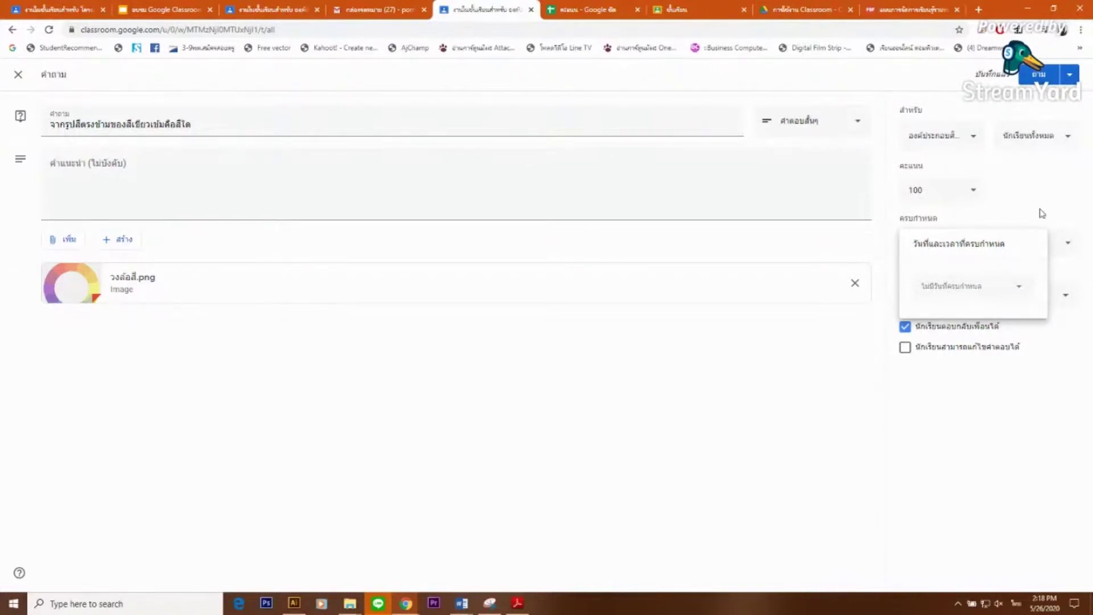
click(1021, 293)
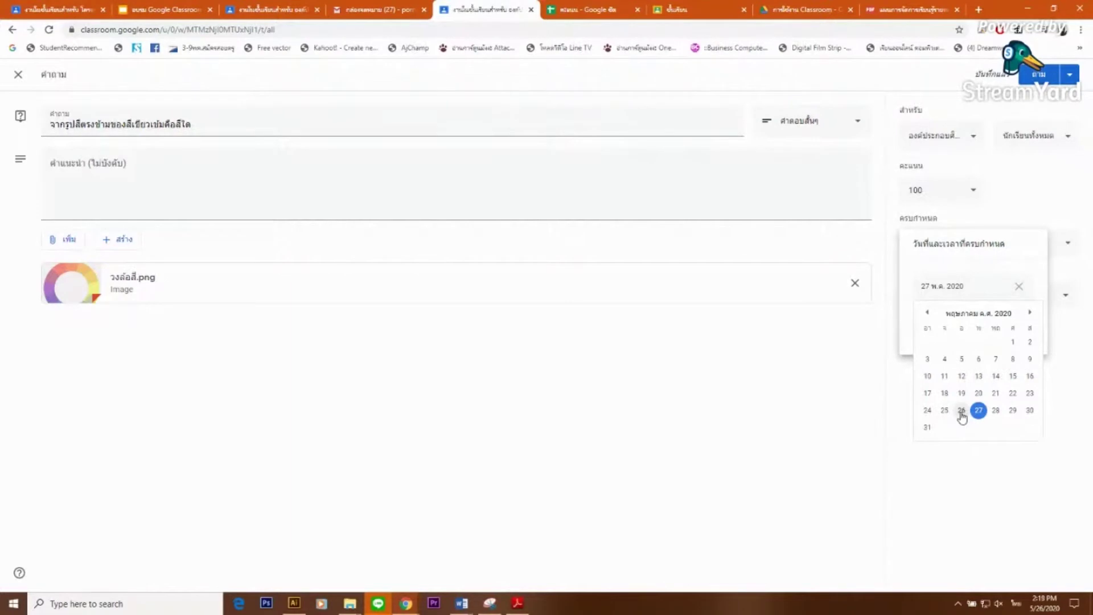
click(962, 411)
Step: Set the due time to 14:22 and the grade to 2 points
click(962, 322)
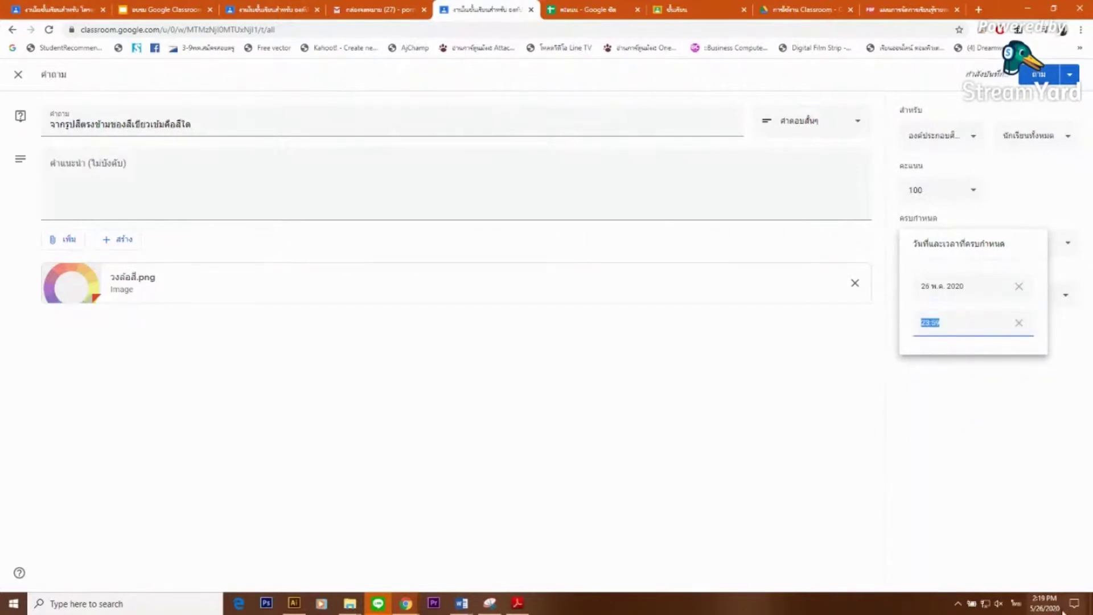
click(927, 323)
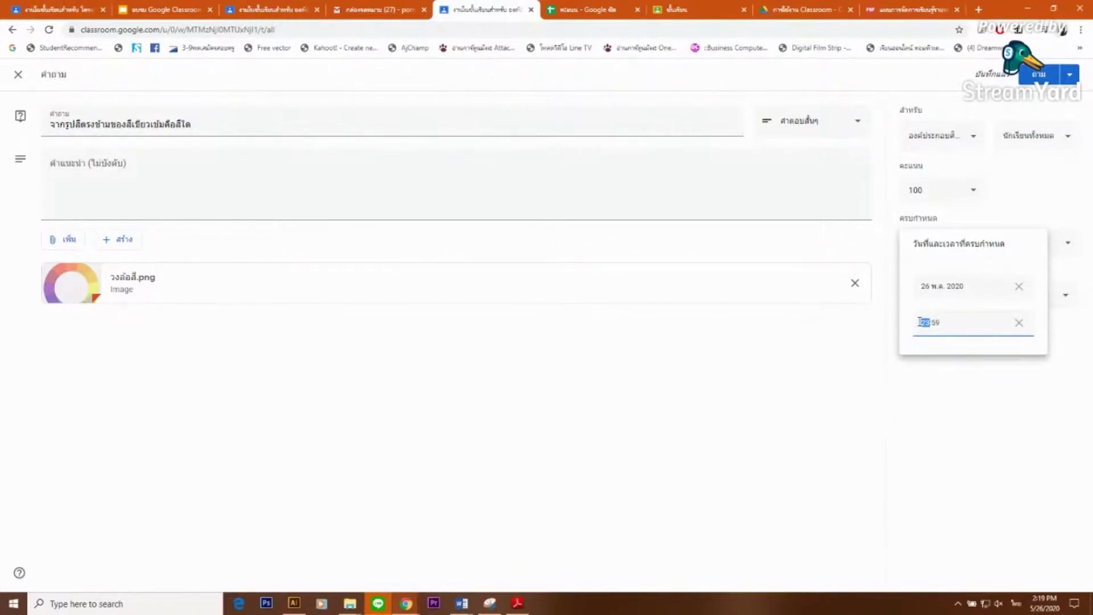
text(14:22)
click(947, 385)
click(927, 191)
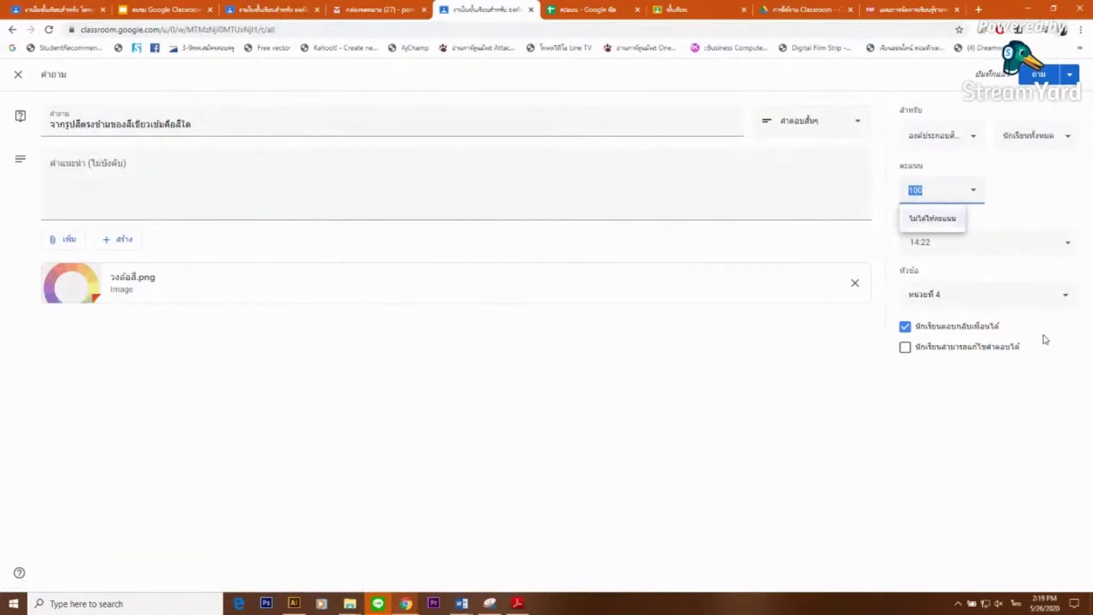
text(2)
click(1015, 441)
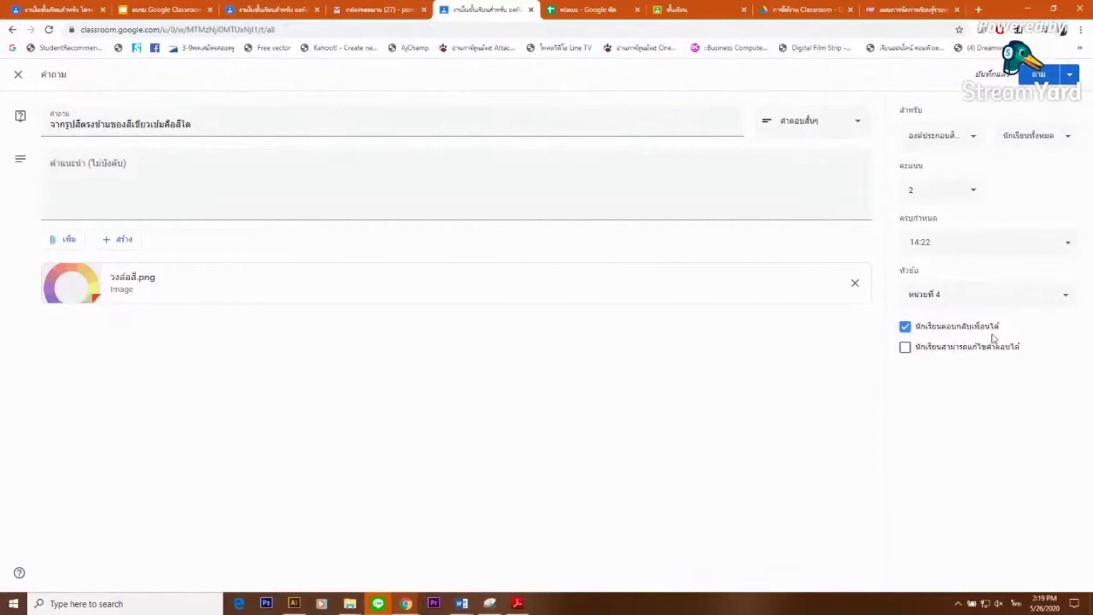
Step: Keep students able to reply to each other and post the question with Ask
click(905, 329)
click(905, 329)
click(905, 326)
click(1038, 78)
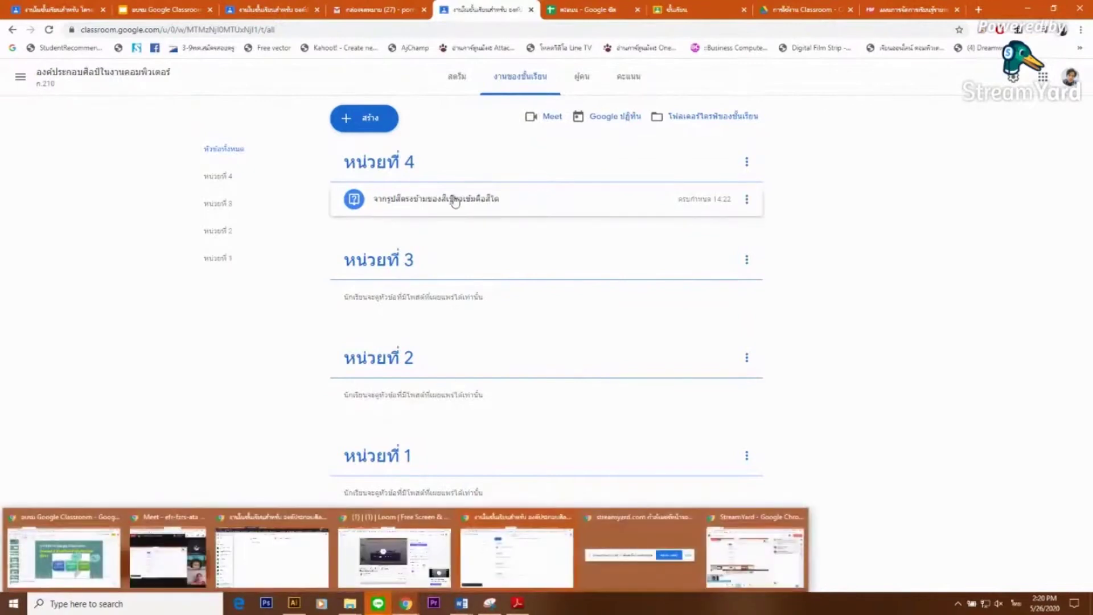
Step: Switch to the other Classroom window, close the navigation panel, and view the class Stream
mouse_move(403, 607)
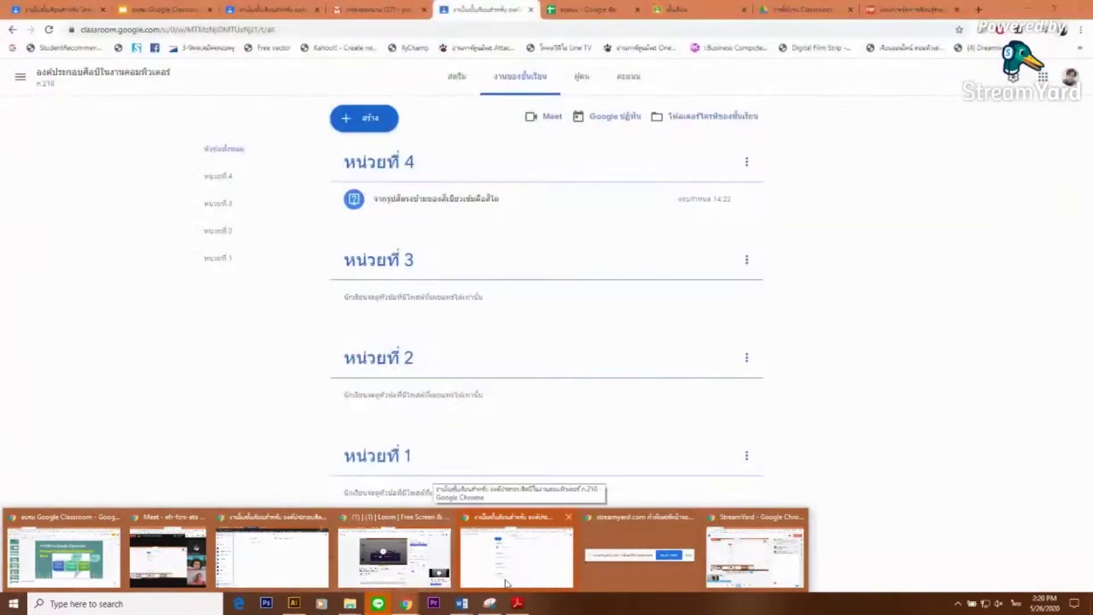
click(514, 566)
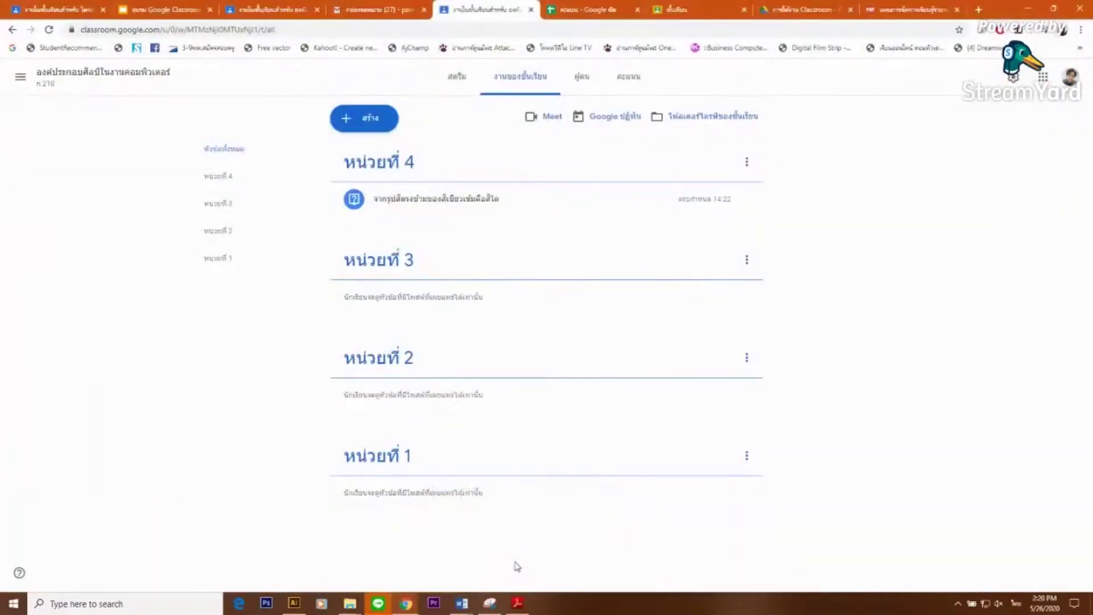
click(405, 604)
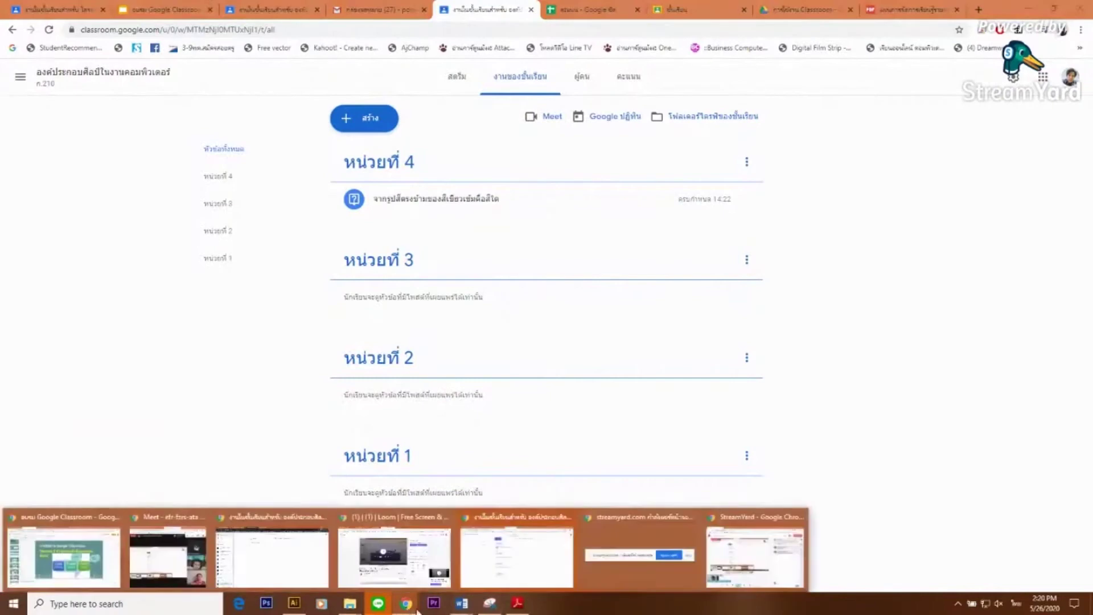
click(488, 563)
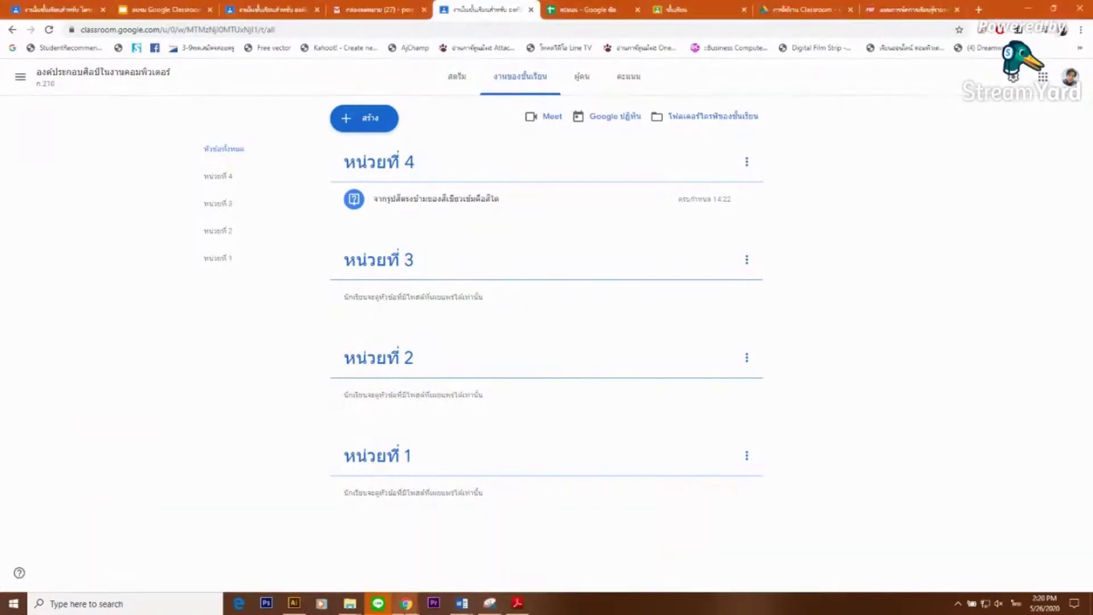
click(406, 604)
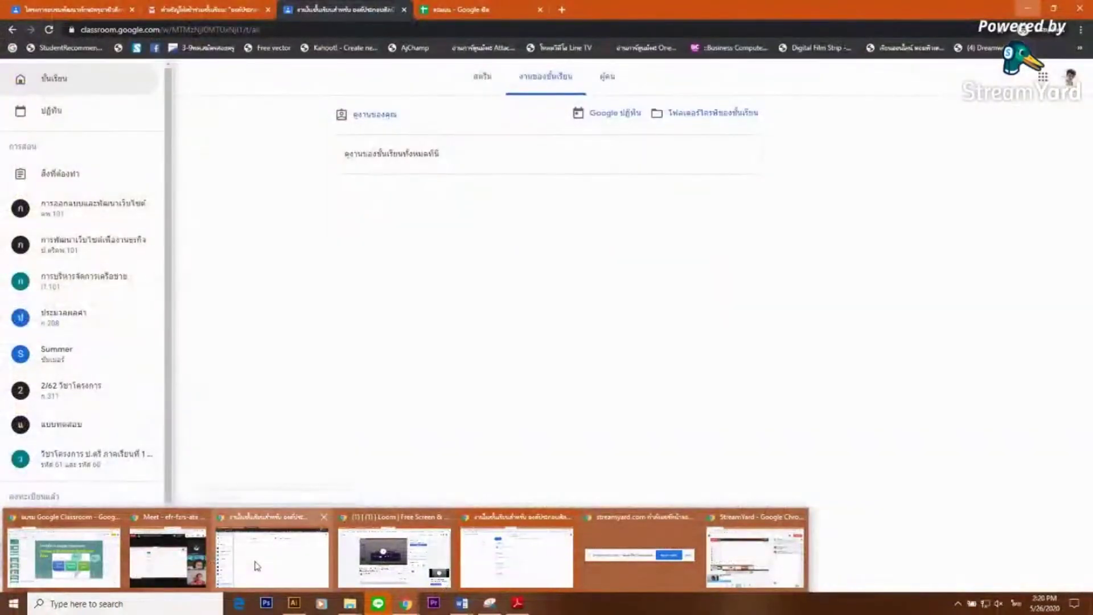
click(256, 564)
click(504, 330)
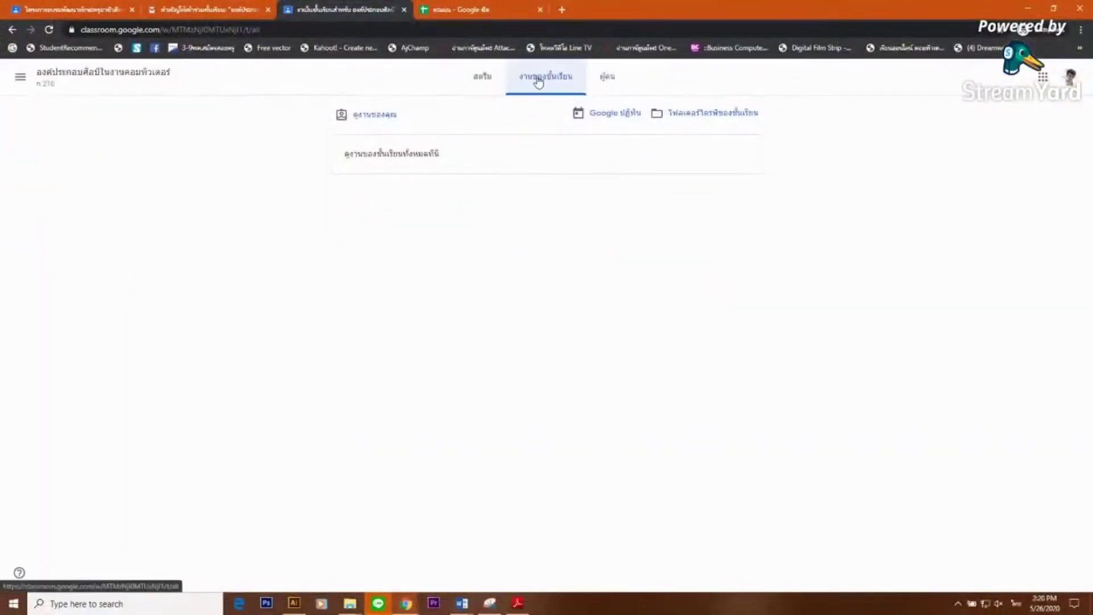
click(487, 81)
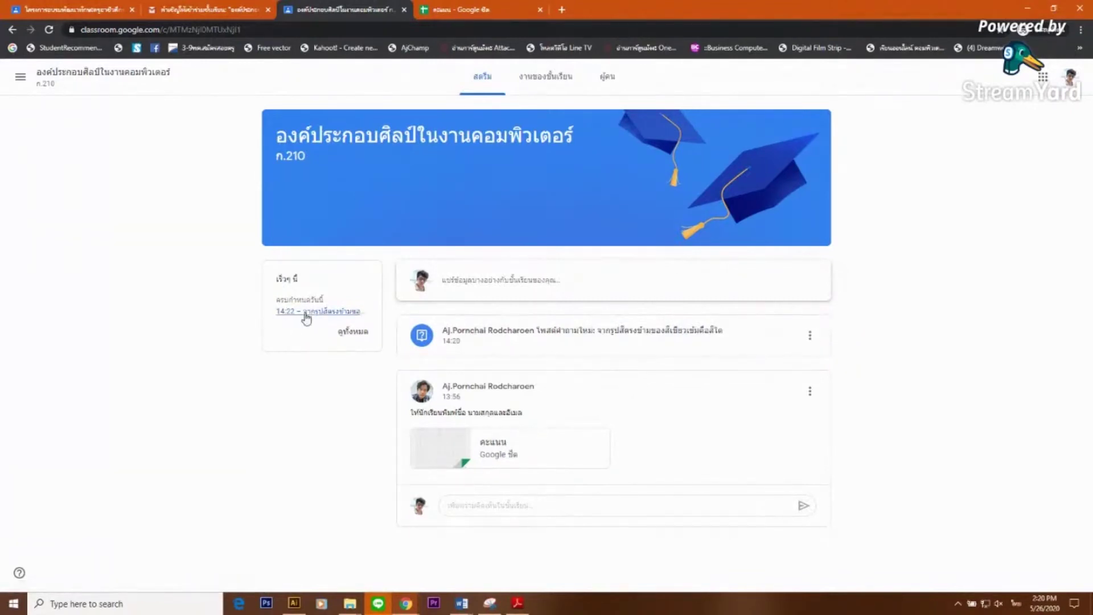
Step: Open the colour-wheel question and view its attached colour-wheel image
click(333, 319)
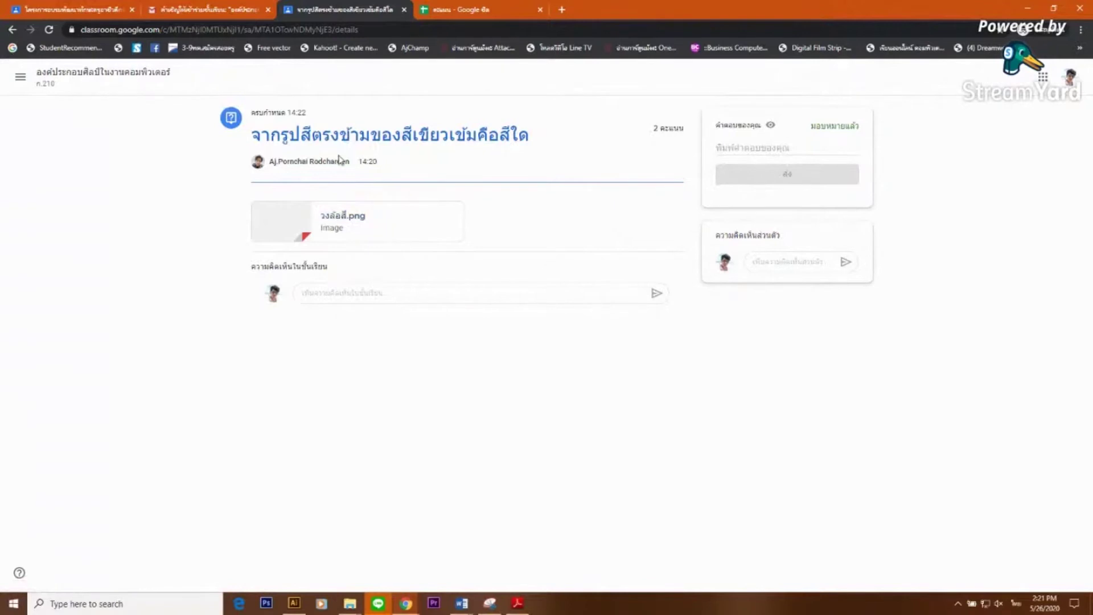
click(354, 226)
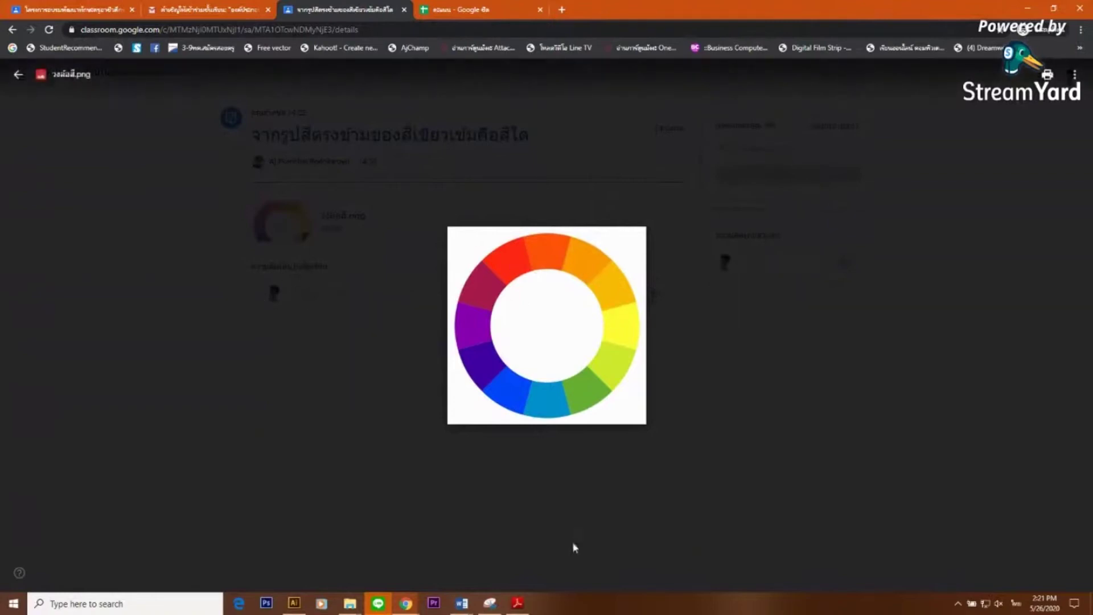
click(391, 361)
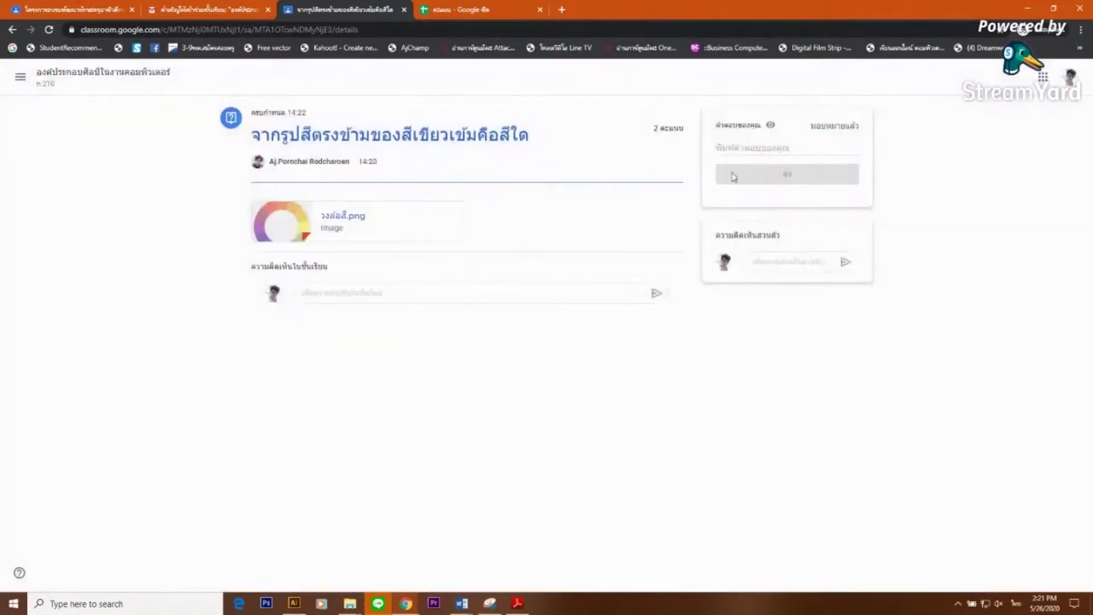
Step: Answer the question with แดง and turn it in
click(734, 146)
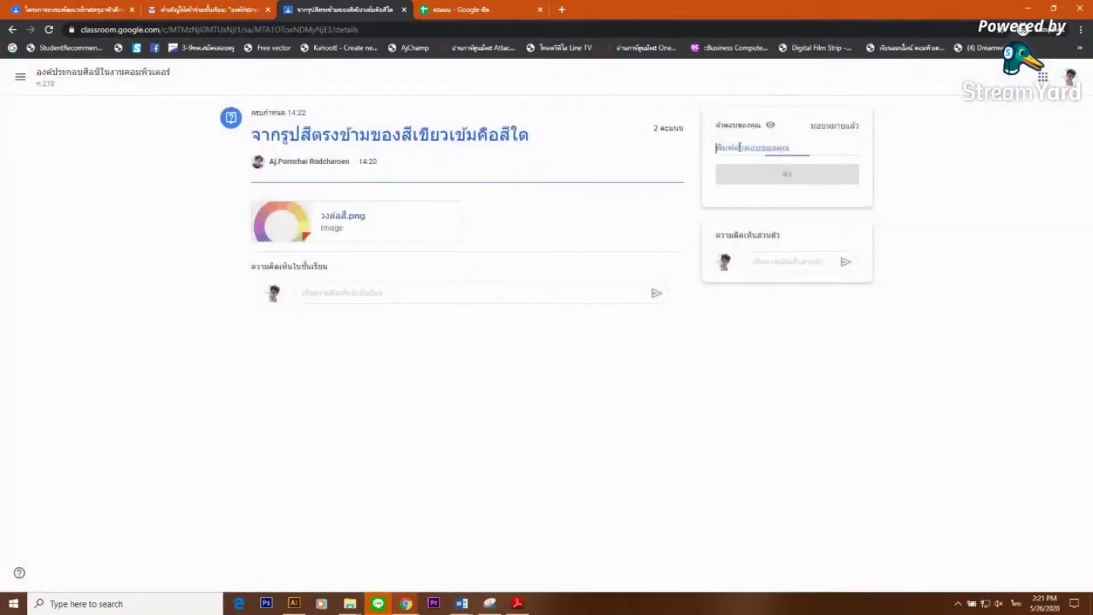
text(แดง)
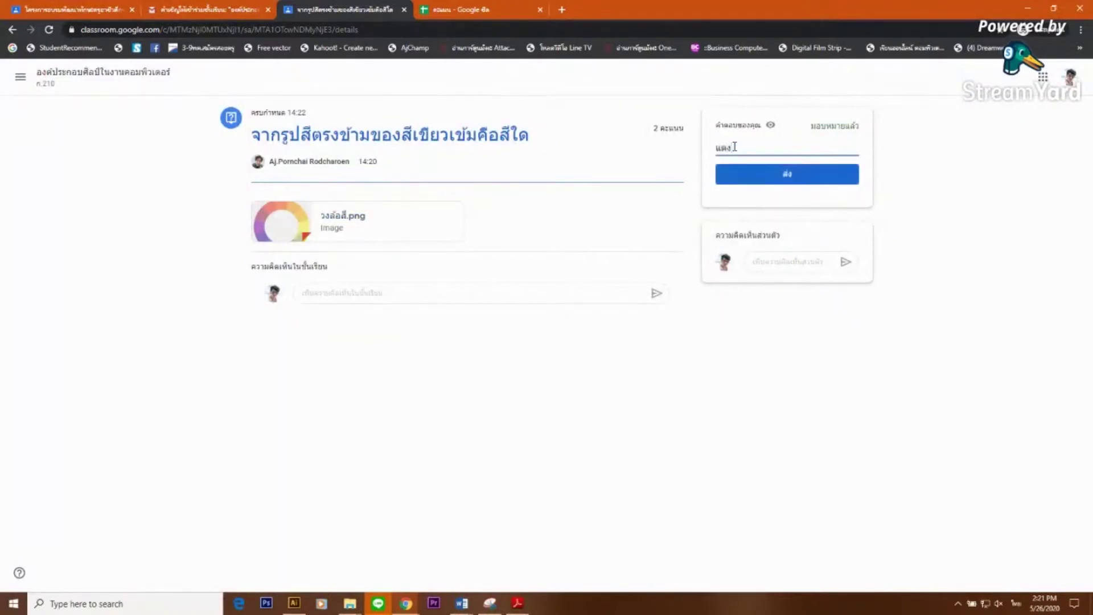
click(827, 177)
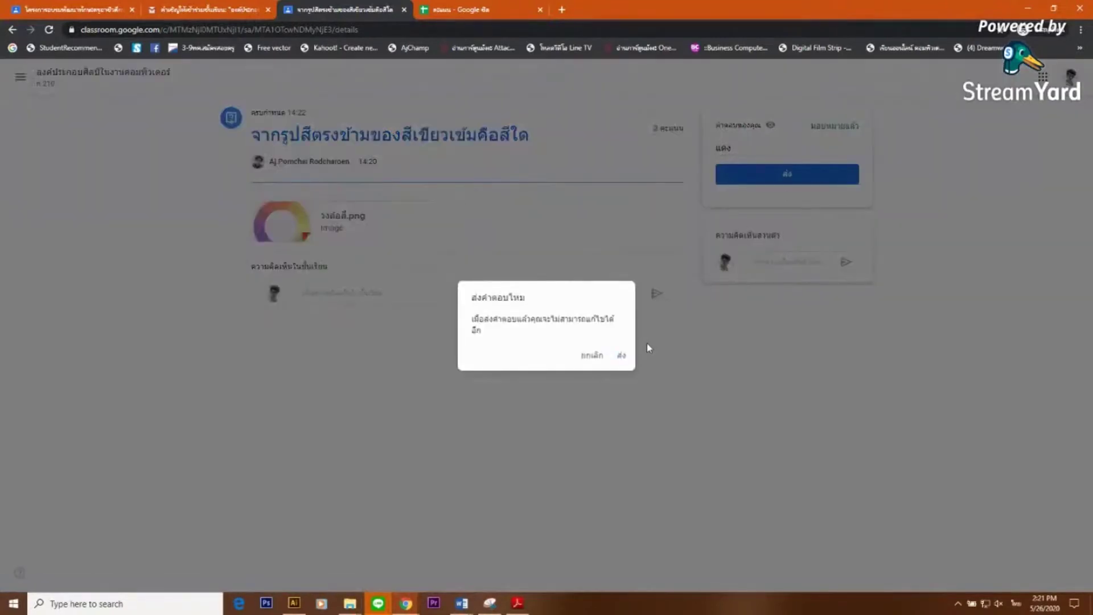
click(622, 356)
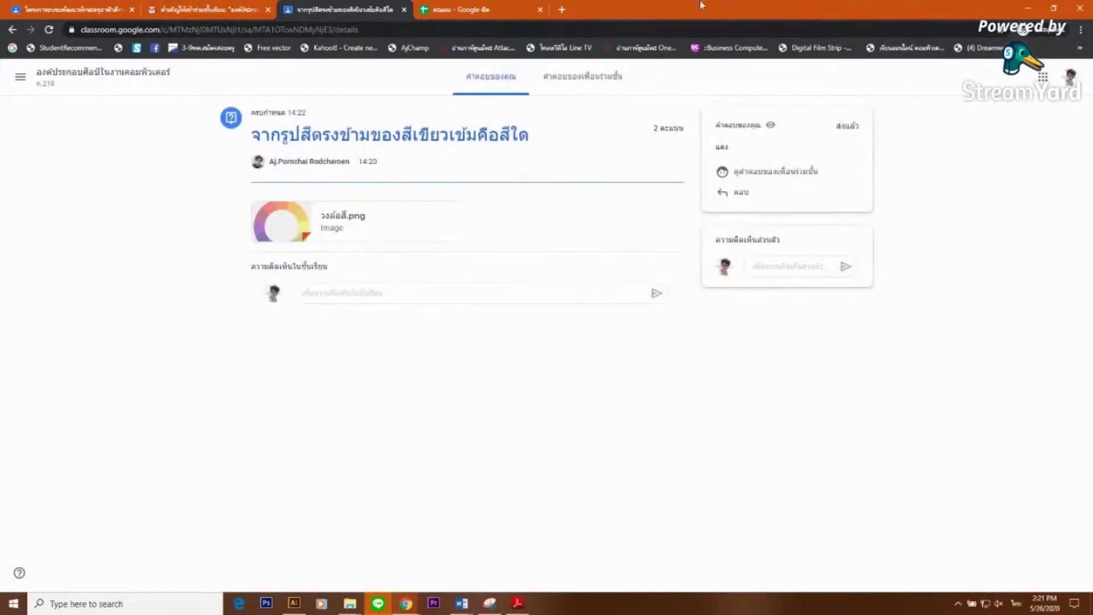
Step: Browse classmates' replies to the colour-wheel question, such as แดง, สีแดง and ส้ม
click(780, 181)
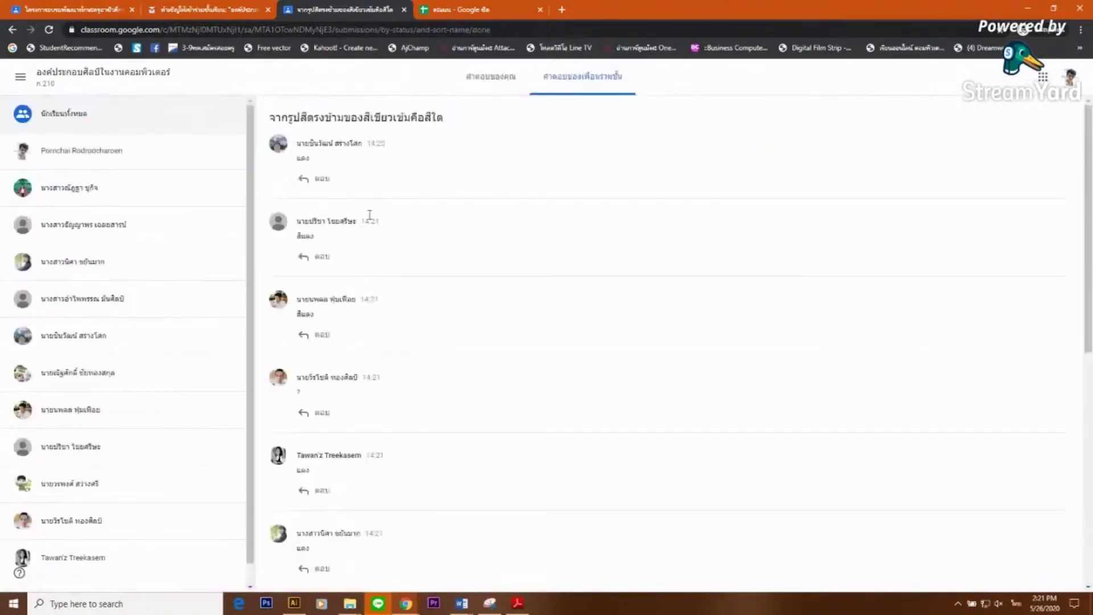
scroll(342, 177, down, 1)
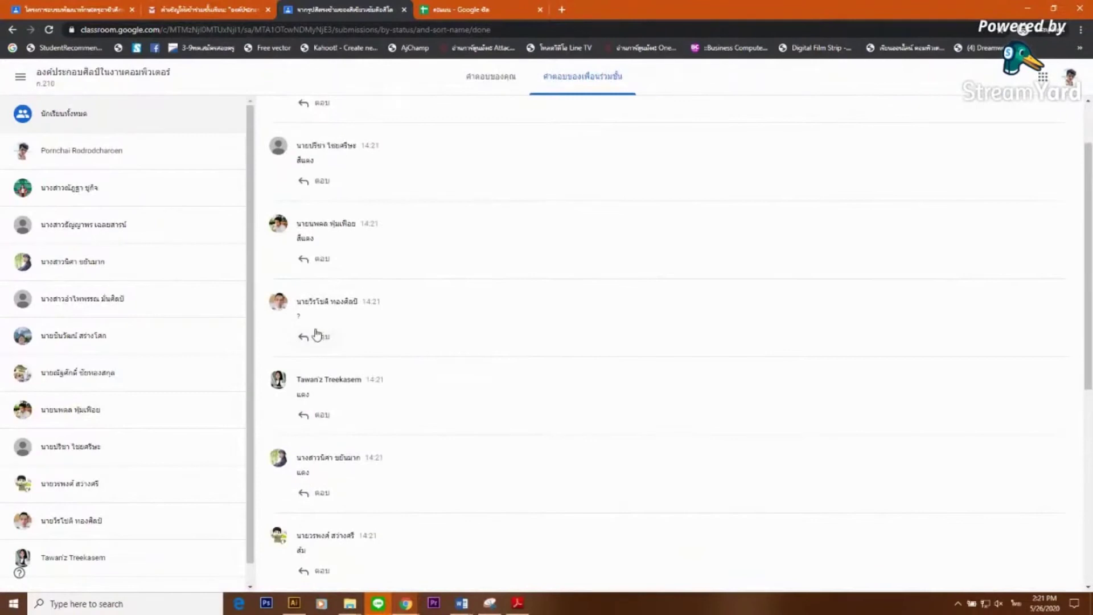
scroll(316, 334, down, 3)
scroll(317, 334, down, 1)
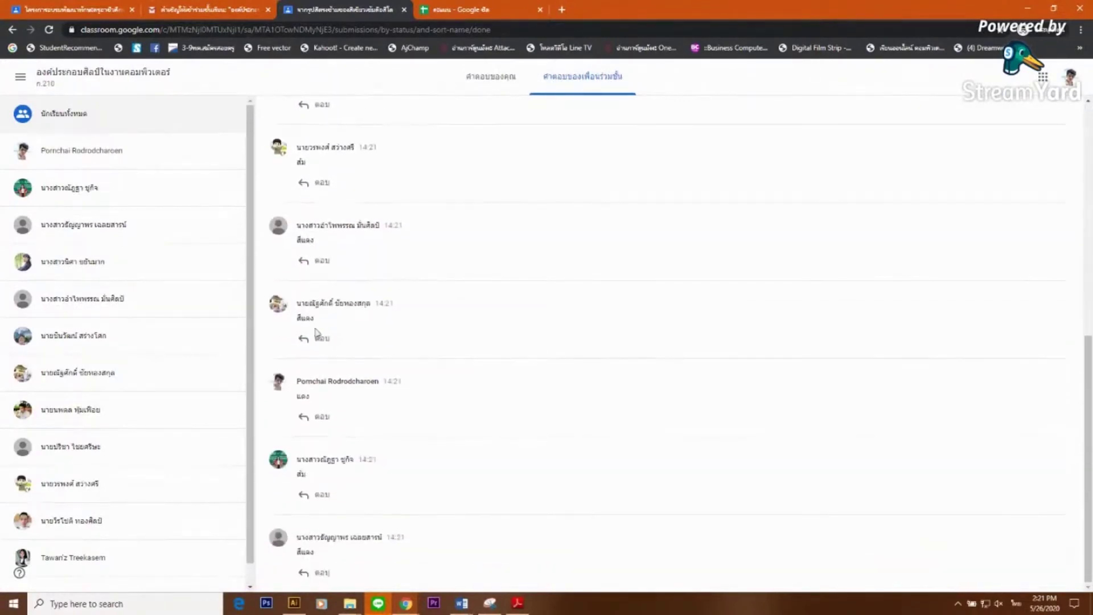
scroll(558, 269, up, 6)
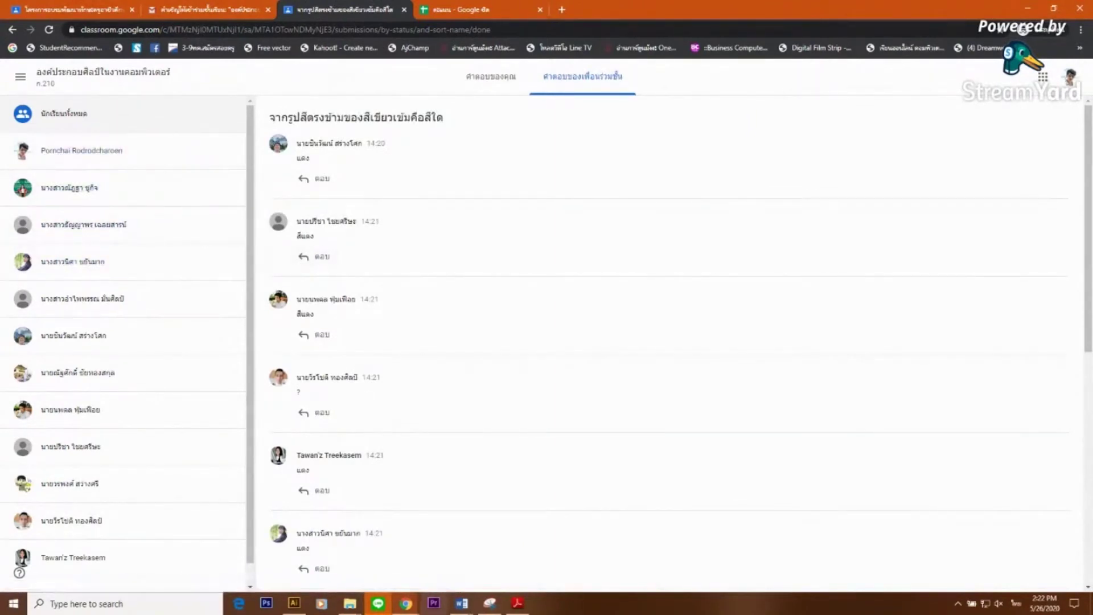
click(418, 608)
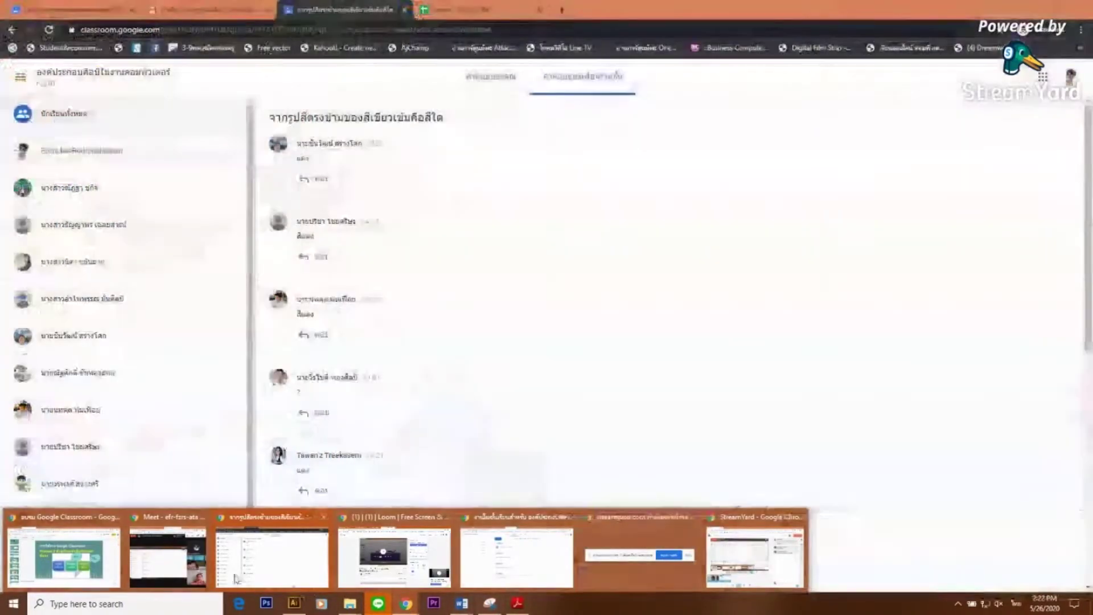
Step: In the Classwork window, open the Unit 4 question's turned-in answers (17 turned in, 31 assigned)
mouse_move(668, 575)
mouse_move(258, 561)
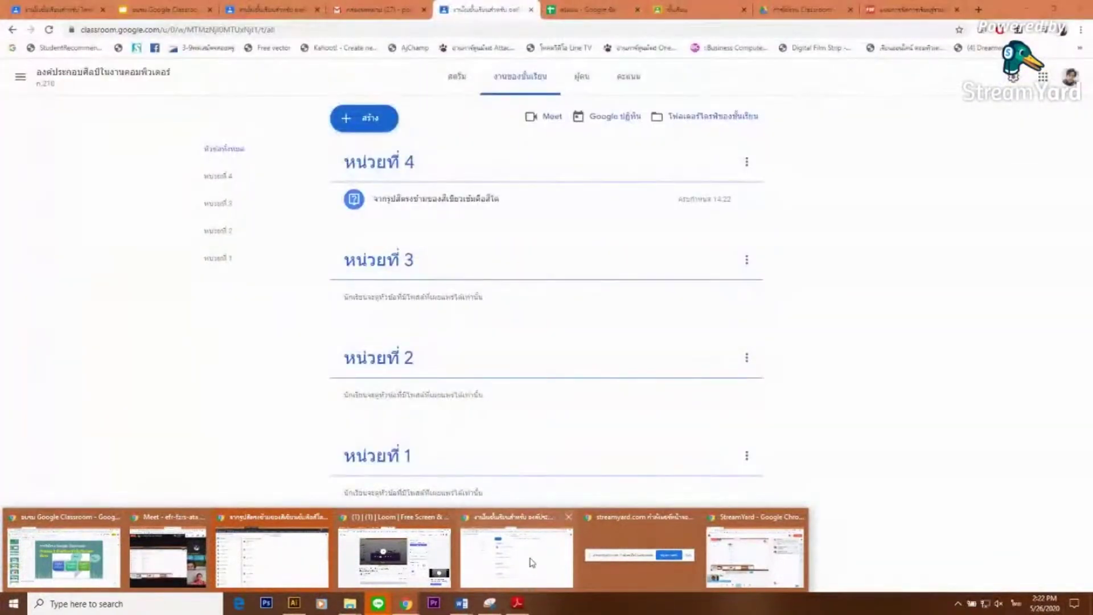
click(529, 559)
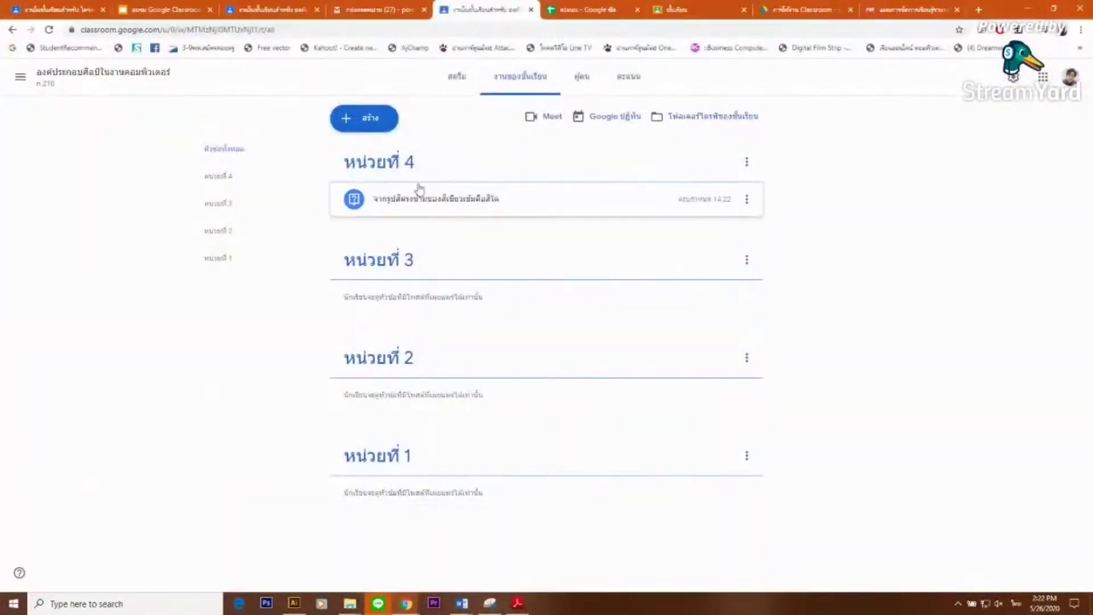
click(445, 202)
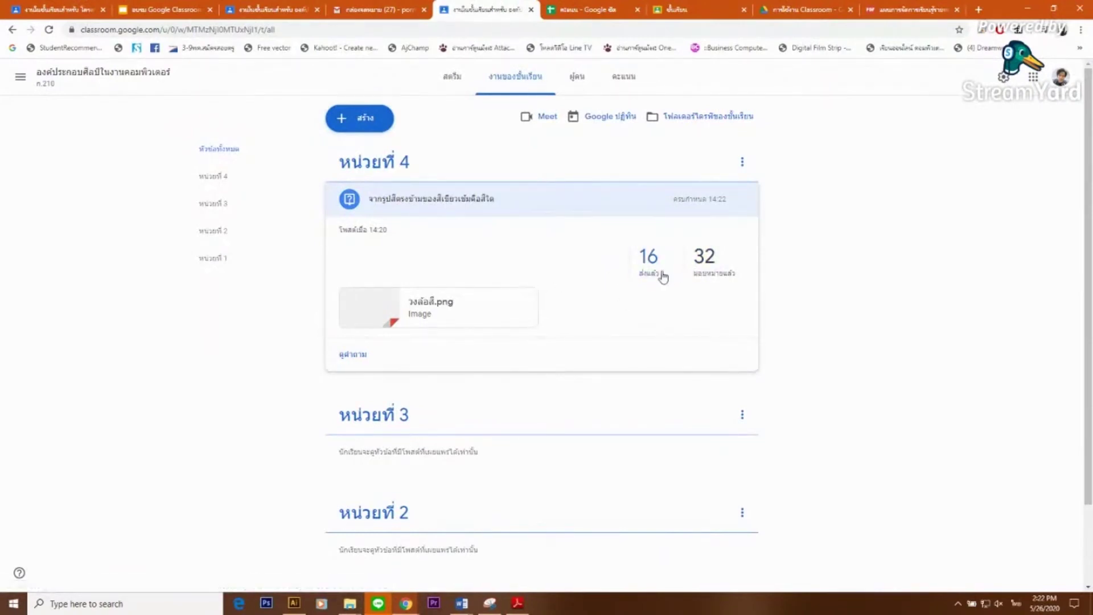
click(651, 266)
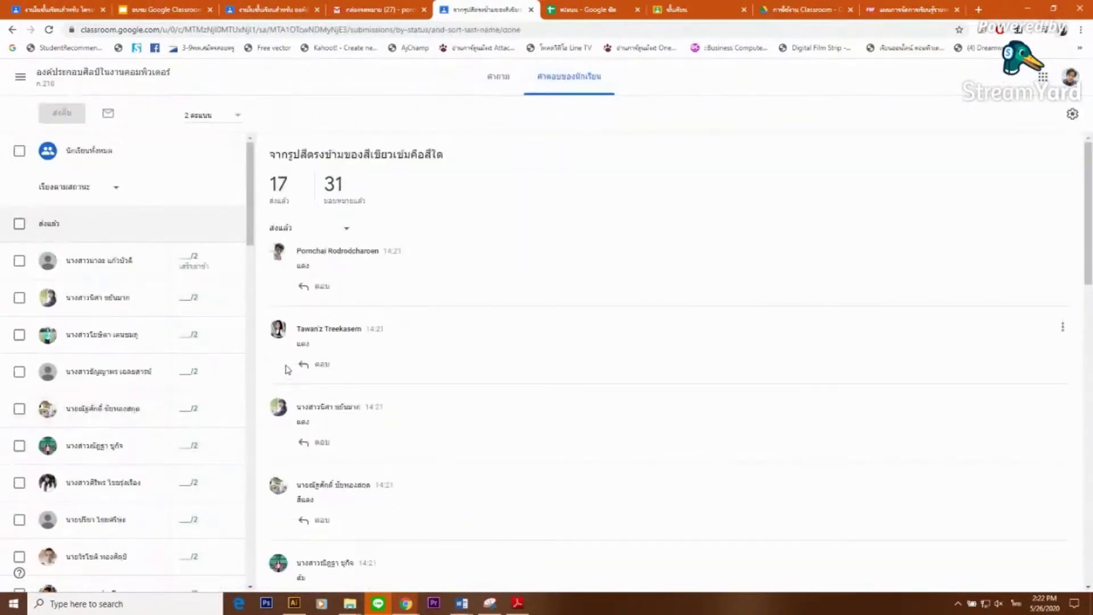
Step: Review the first four students' answers individually, starting with the reply สีแดง
scroll(229, 273, down, 1)
scroll(202, 353, down, 8)
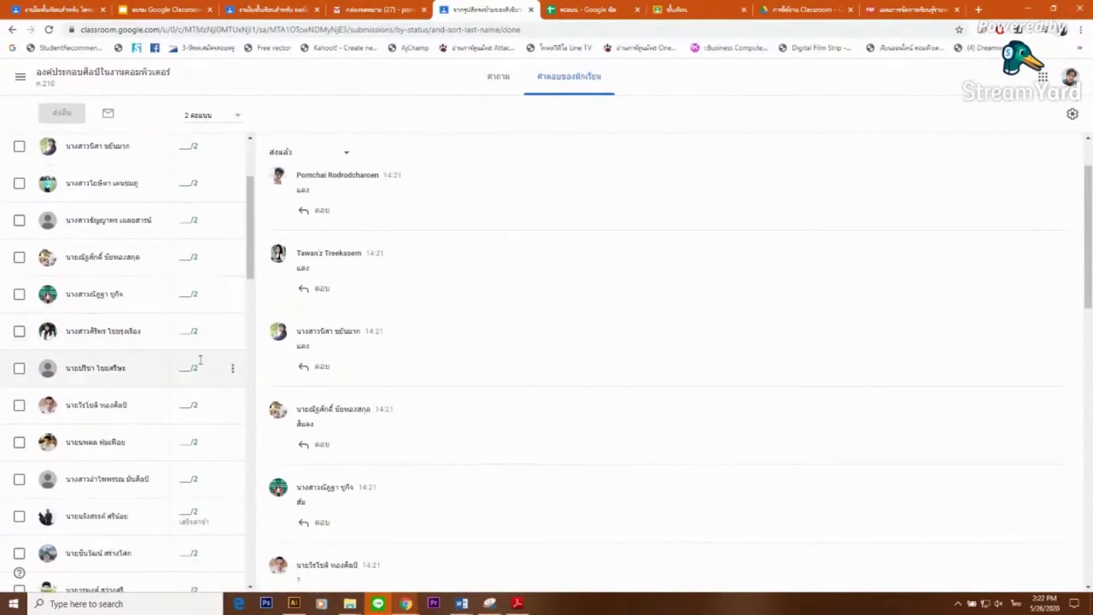
scroll(199, 349, up, 4)
scroll(199, 349, down, 5)
scroll(199, 348, down, 1)
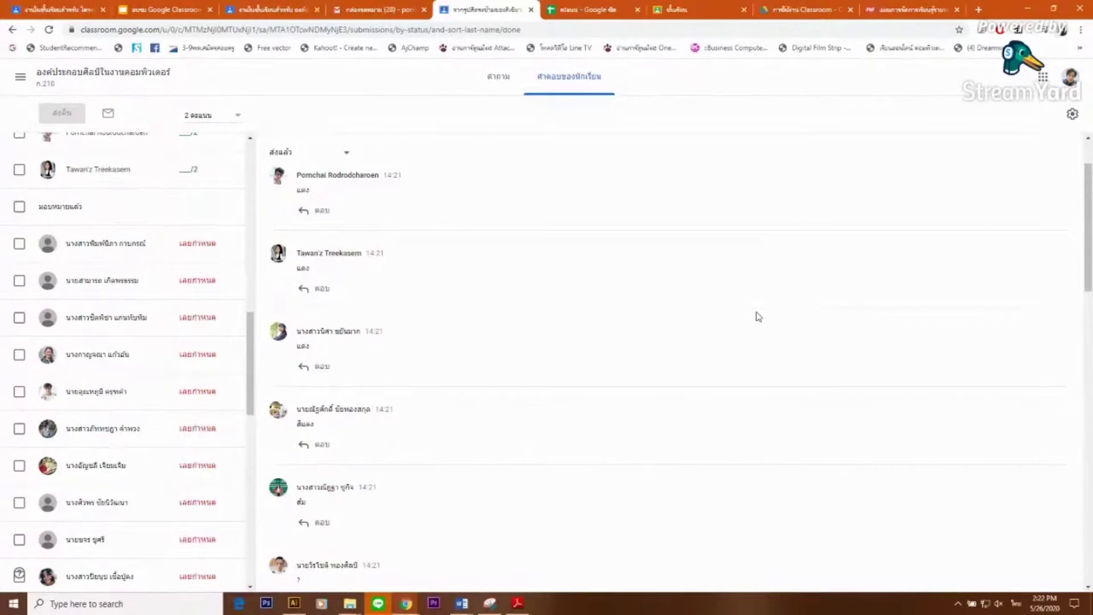
scroll(207, 372, down, 12)
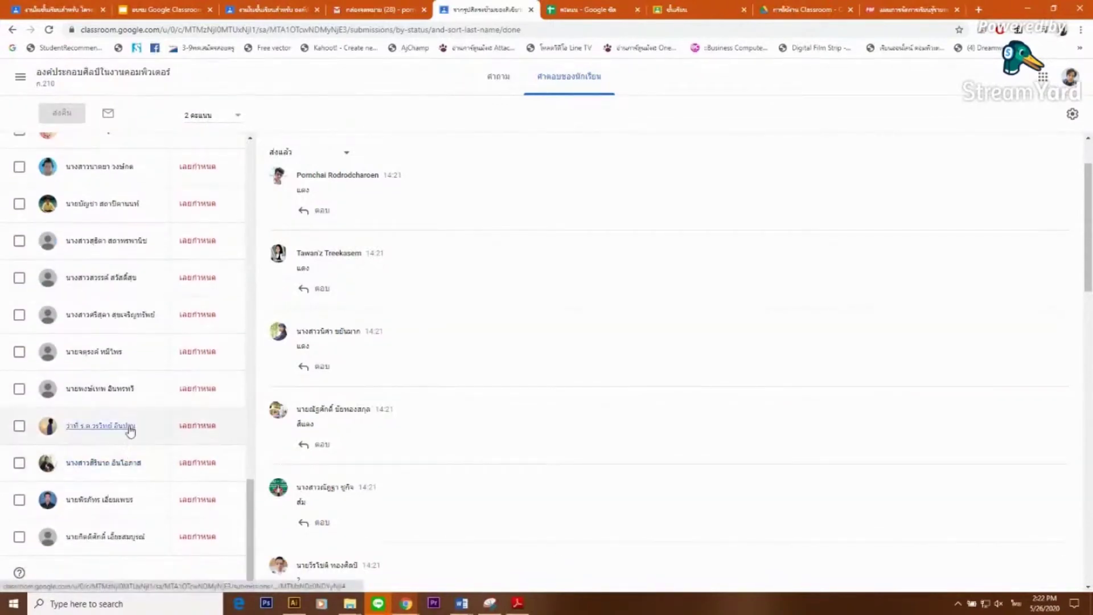
scroll(136, 489, up, 7)
scroll(137, 488, up, 4)
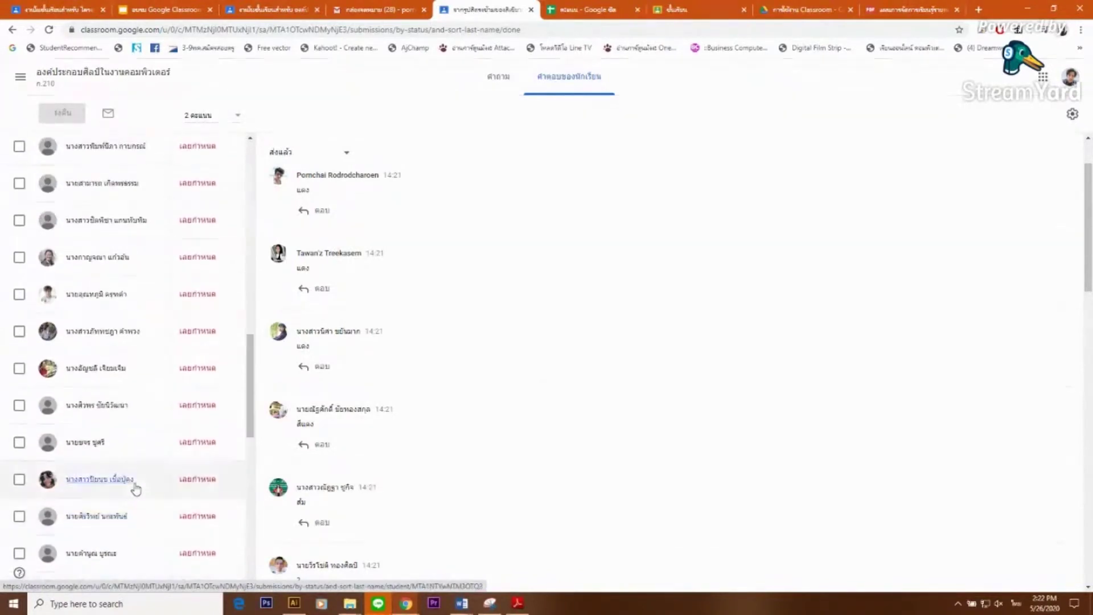
scroll(137, 488, up, 5)
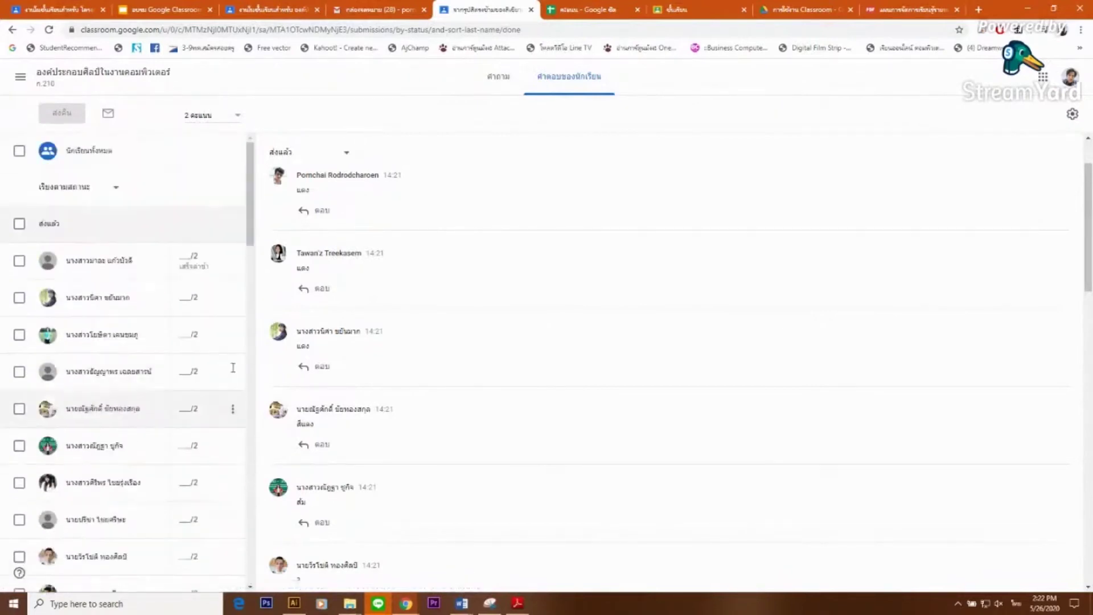
click(93, 263)
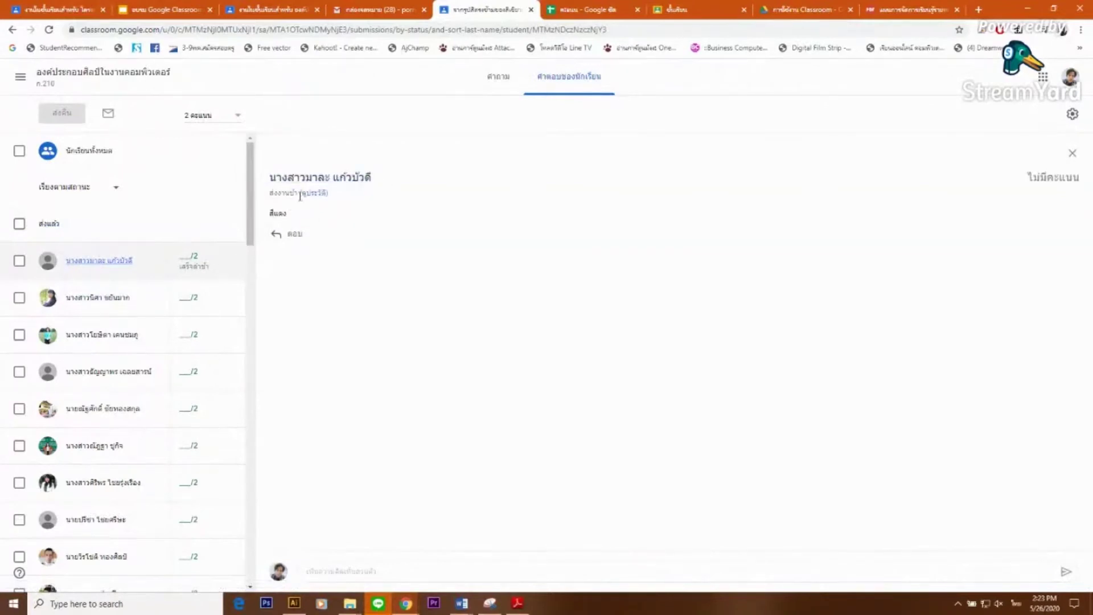
click(114, 298)
click(92, 344)
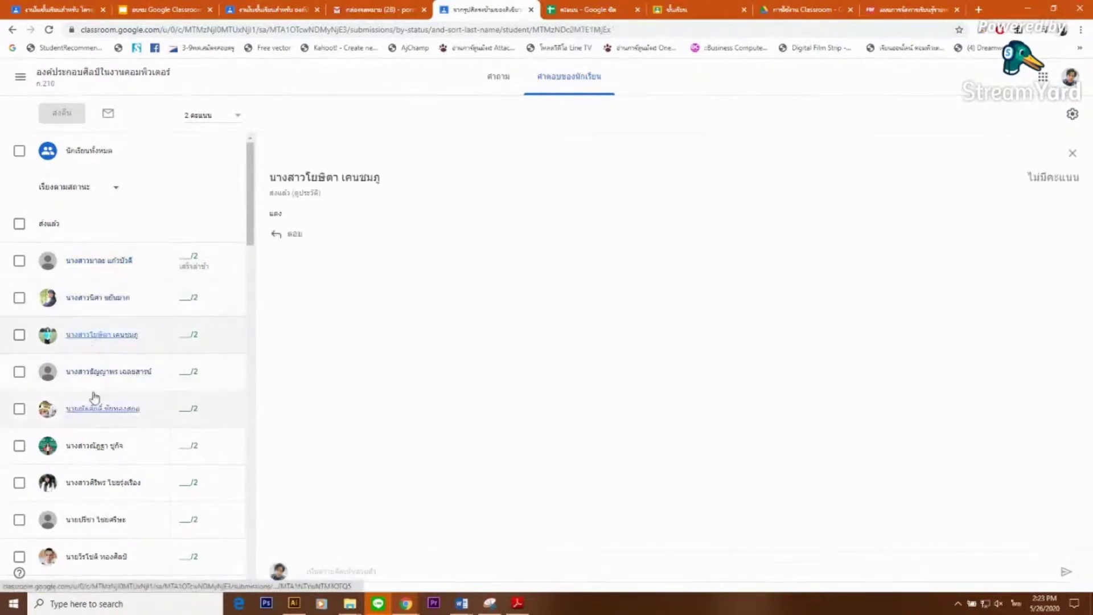
click(90, 379)
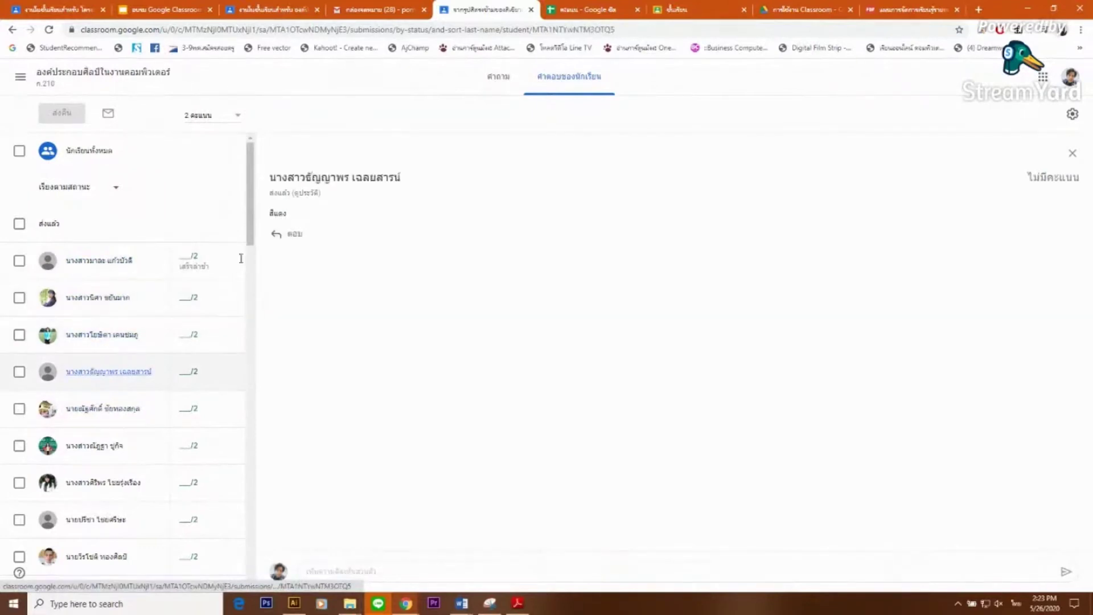
Step: Go back to the top of the list and begin grading the first student
scroll(207, 272, down, 6)
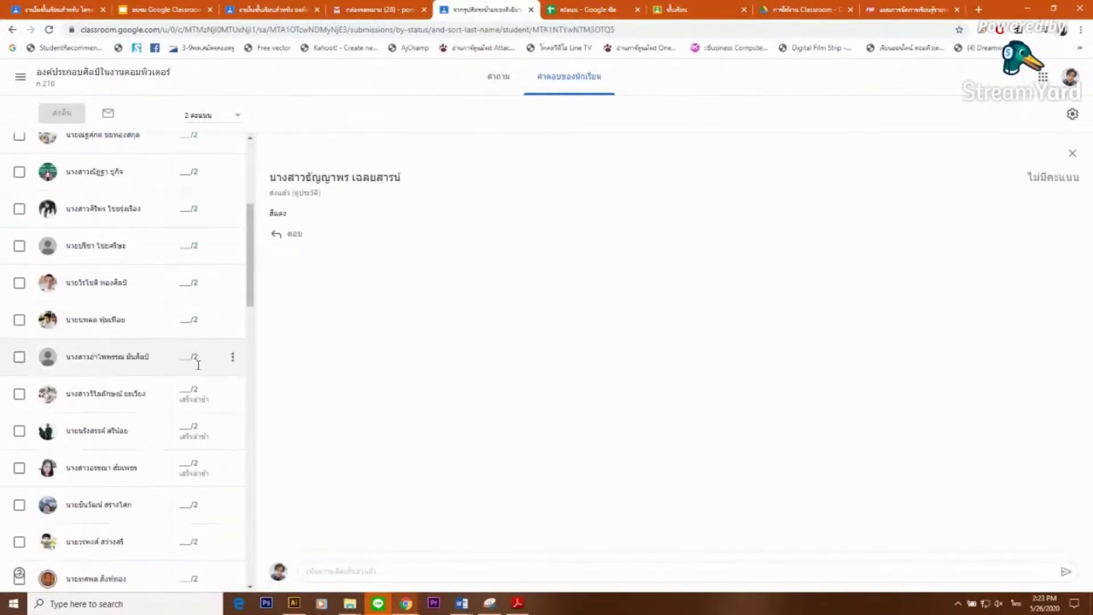
scroll(201, 362, down, 3)
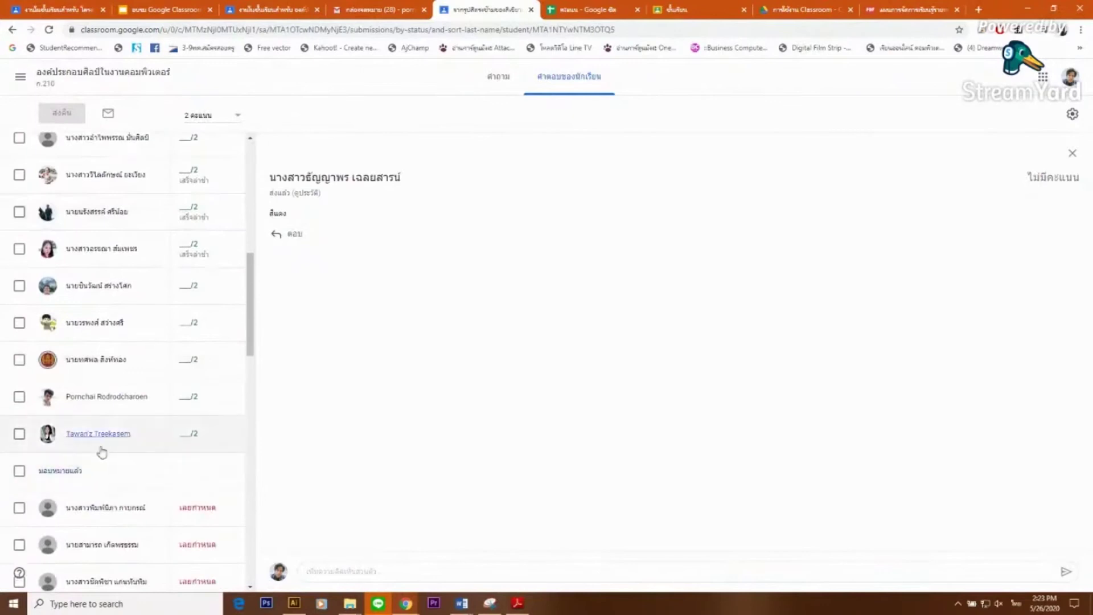
scroll(205, 283, up, 9)
click(190, 257)
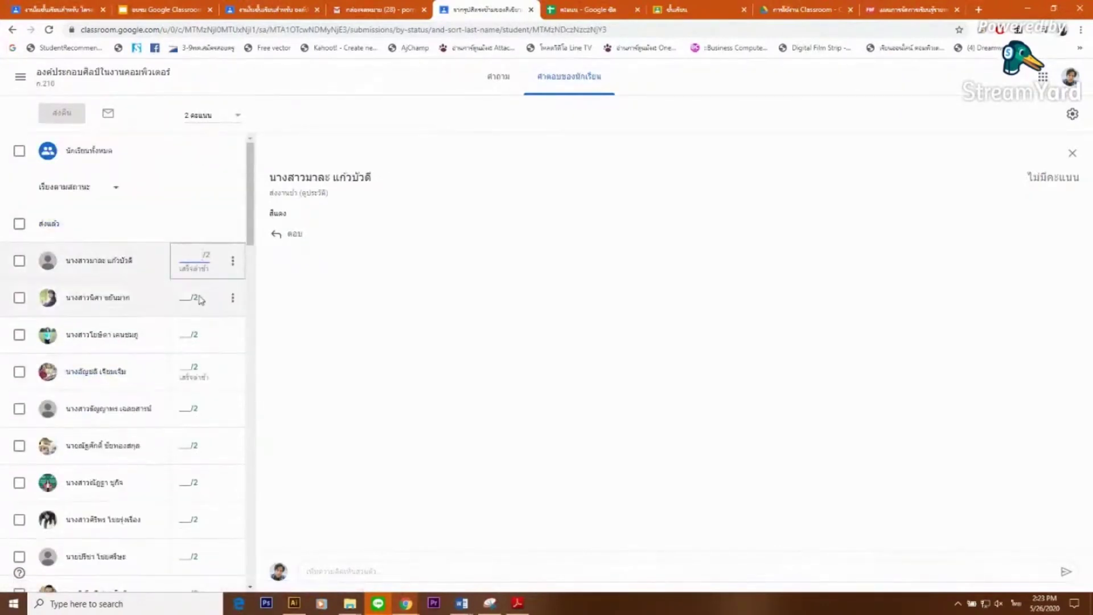
Step: Give the first students in the list a grade of 2 out of 2
text(2)
click(190, 298)
text(2)
click(191, 336)
text(2)
click(188, 370)
text(2)
click(193, 408)
text(2)
click(190, 446)
text(2)
click(190, 482)
scroll(190, 446, down, 1)
click(190, 442)
text(2)
click(189, 481)
text(2)
click(189, 518)
scroll(189, 507, down, 1)
text(2)
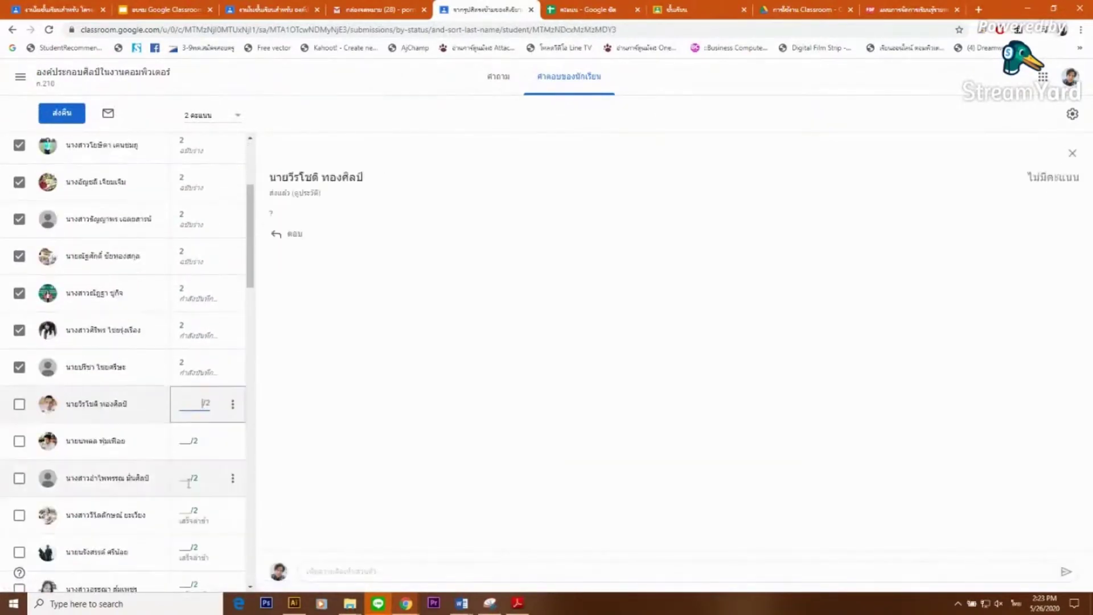
click(190, 441)
text(2)
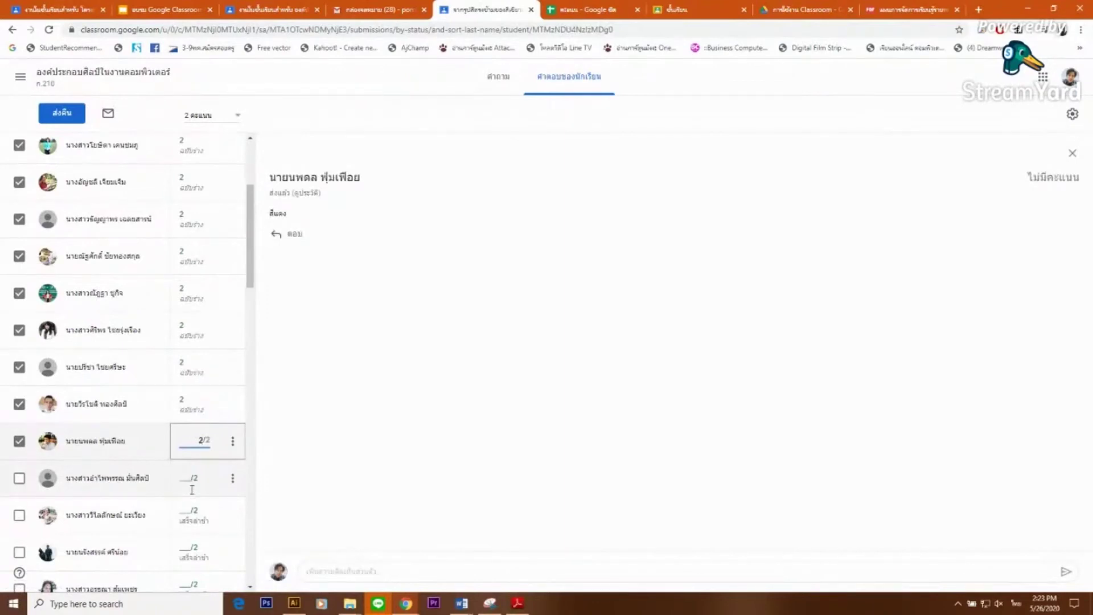
Step: Continue down the list, giving the next ten students 2 each
key(Return)
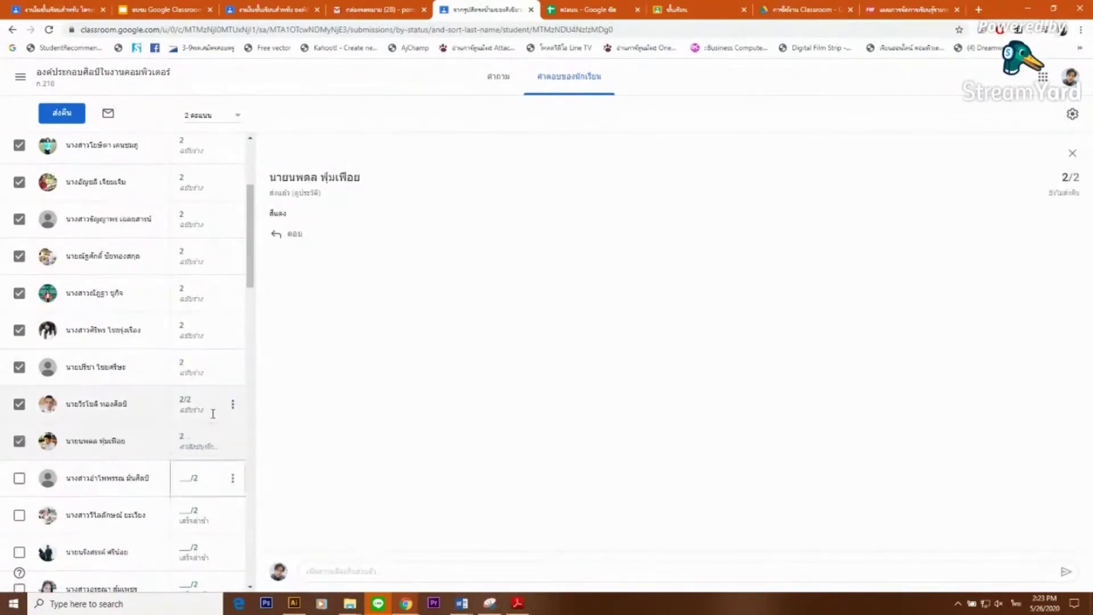
text(2)
key(Return)
text(2)
key(Return)
text(2)
key(Return)
text(2)
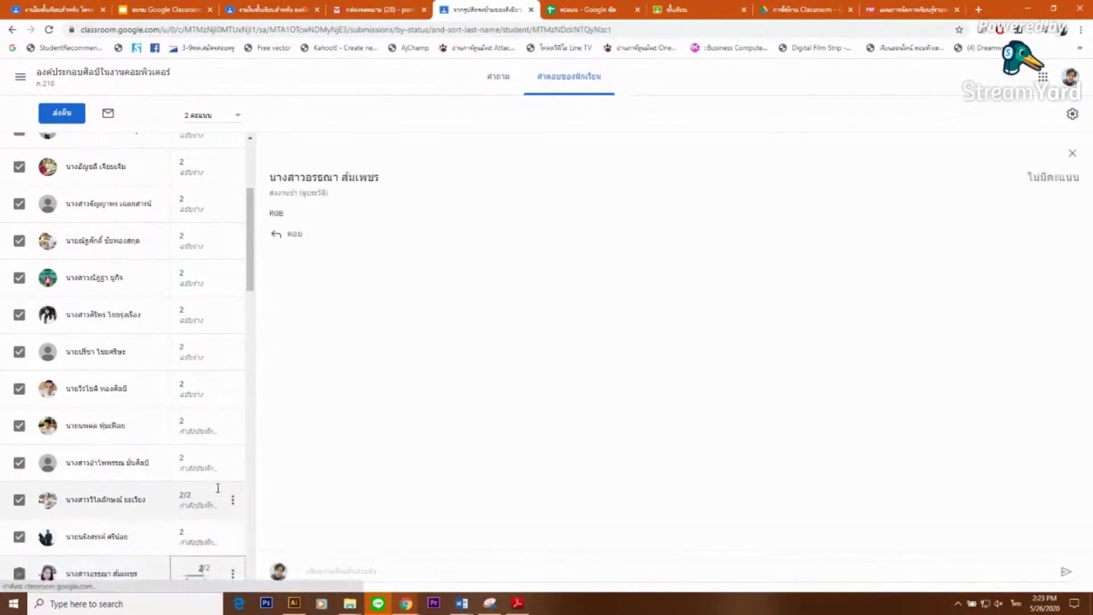
text(2)
key(Return)
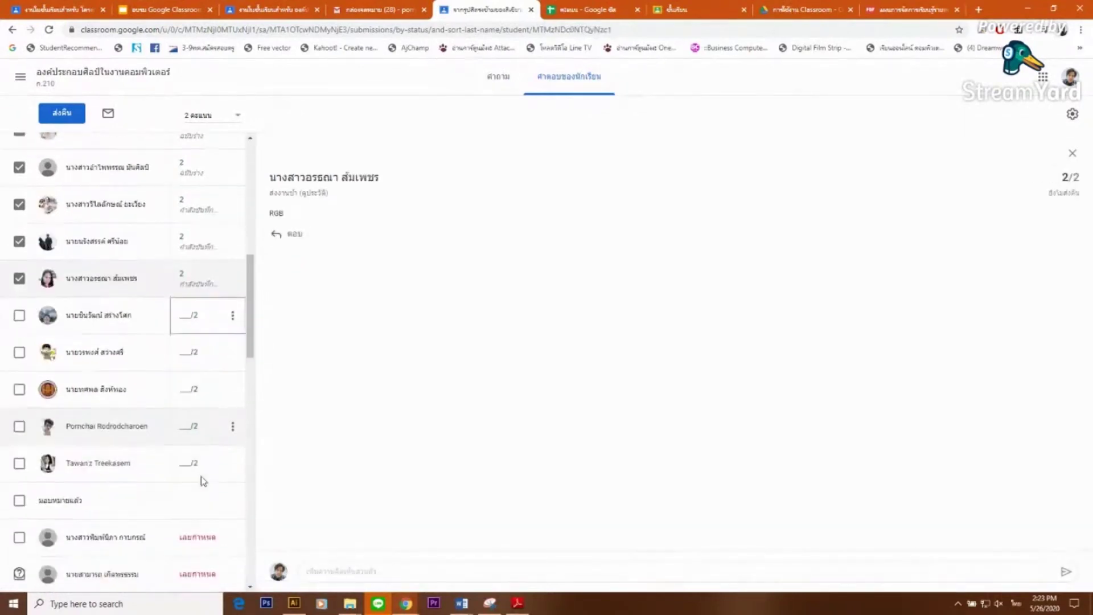
text(2)
key(Return)
text(2)
key(Return)
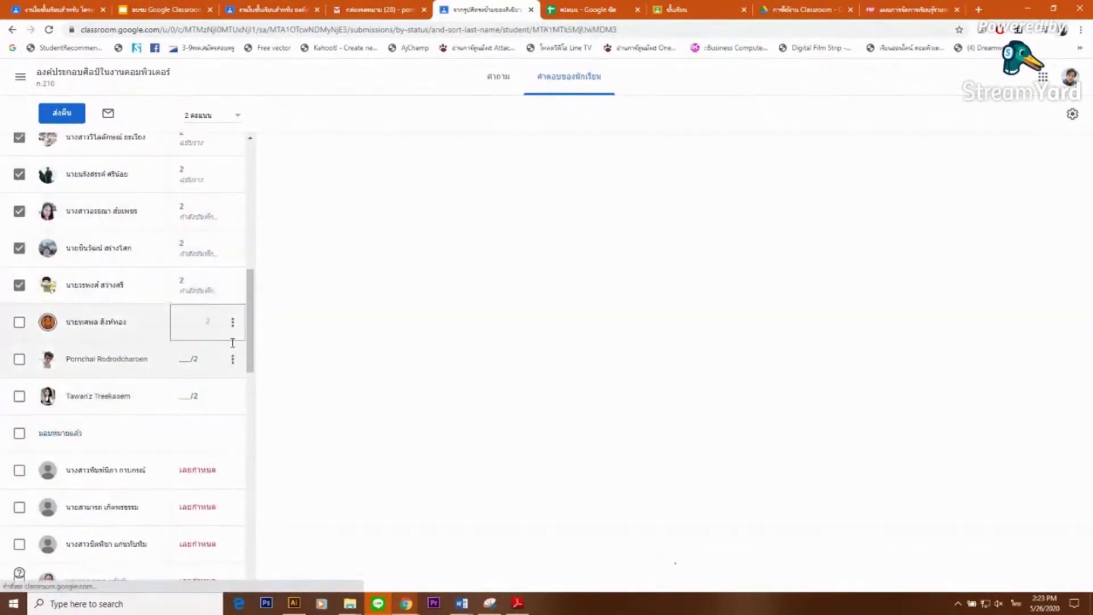
text(2)
key(Return)
text(2)
key(Return)
text(2)
key(Return)
Step: Enter 1 for the next two students, then correct one grade to 0
click(187, 469)
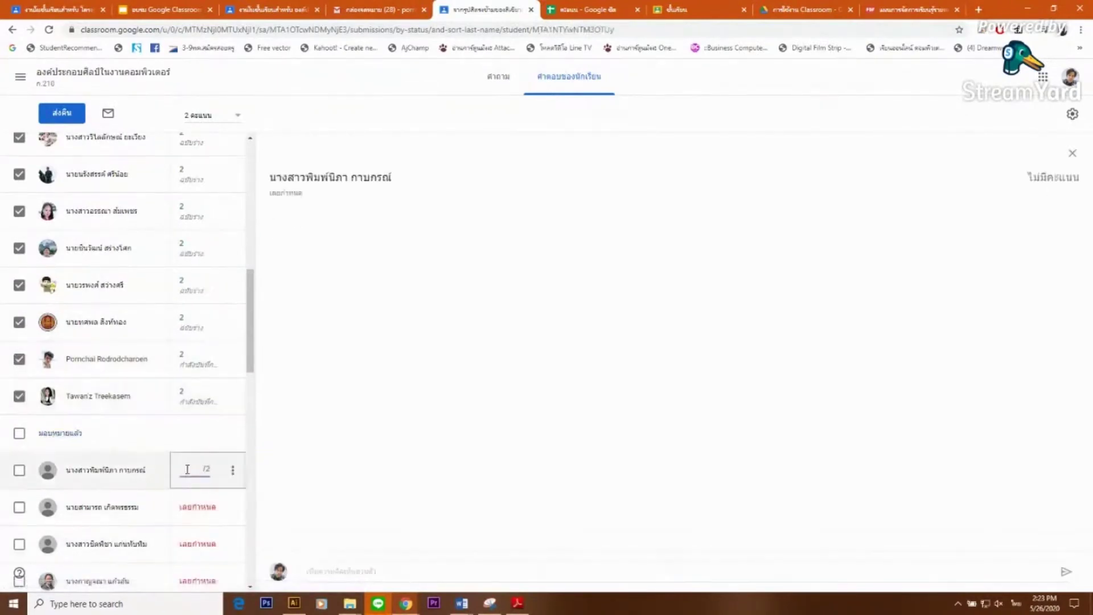
text(1)
key(Return)
text(1)
key(Return)
click(186, 471)
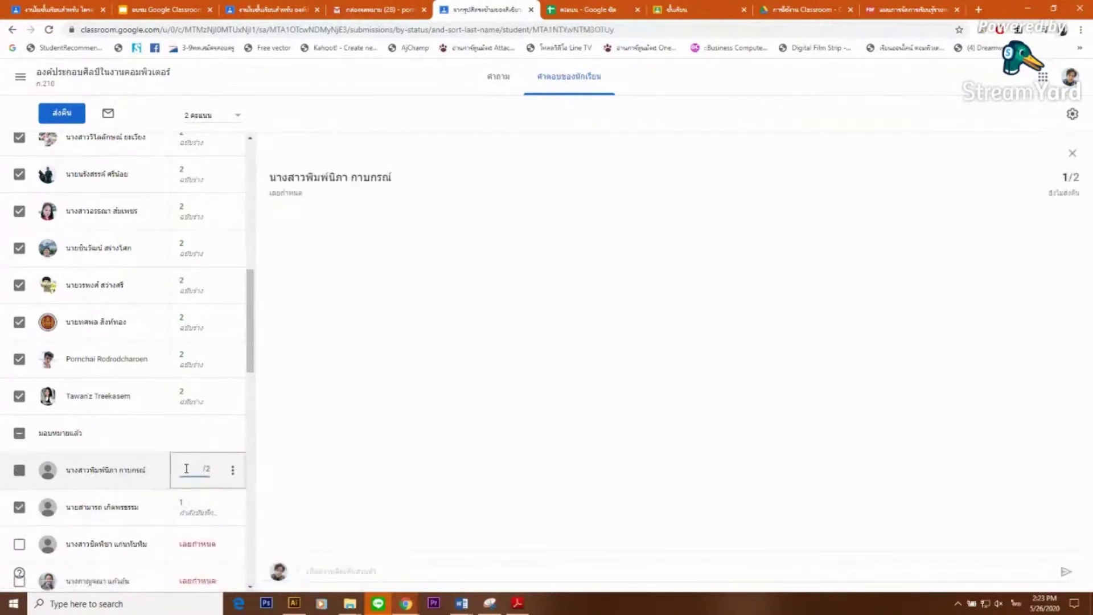
key(Return)
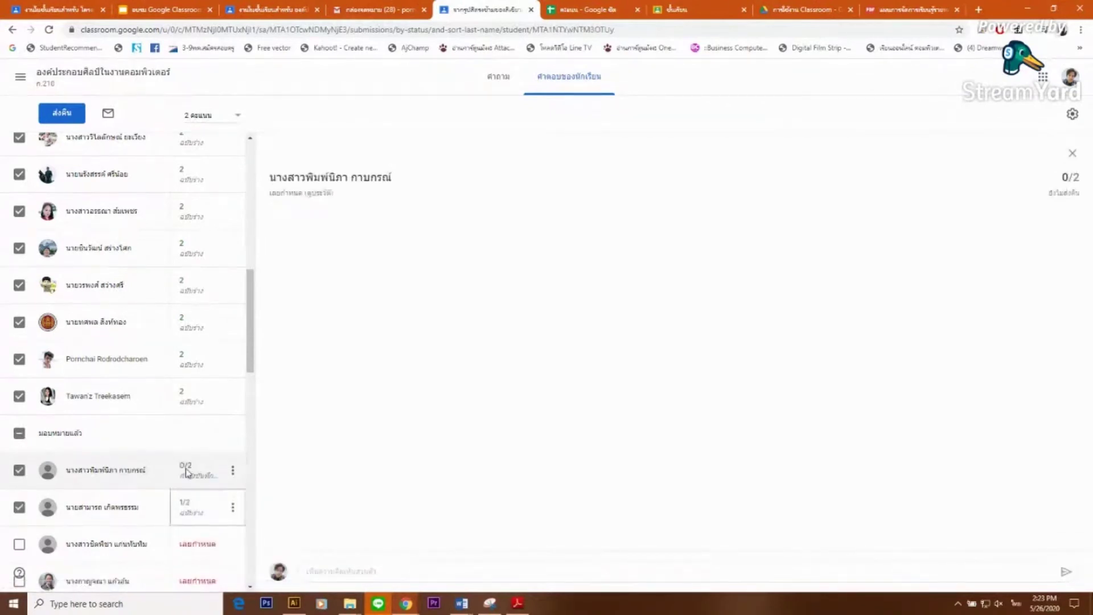
Step: Grade all remaining students further down the list 0 out of 2
text(0)
key(Return)
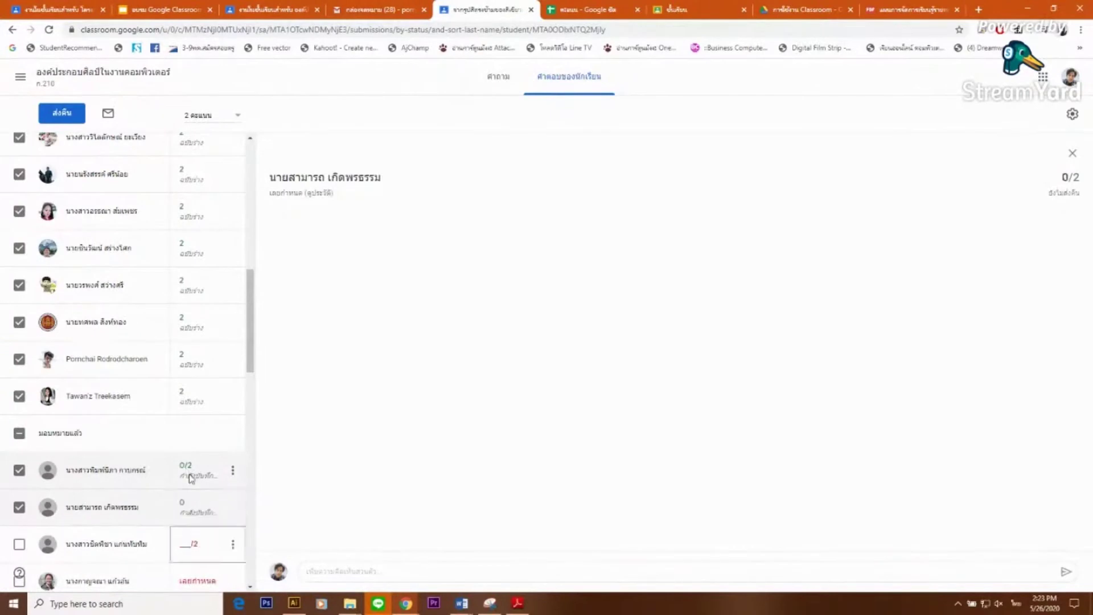
text(0)
key(Return)
text(0)
key(Return)
text(0)
key(Return)
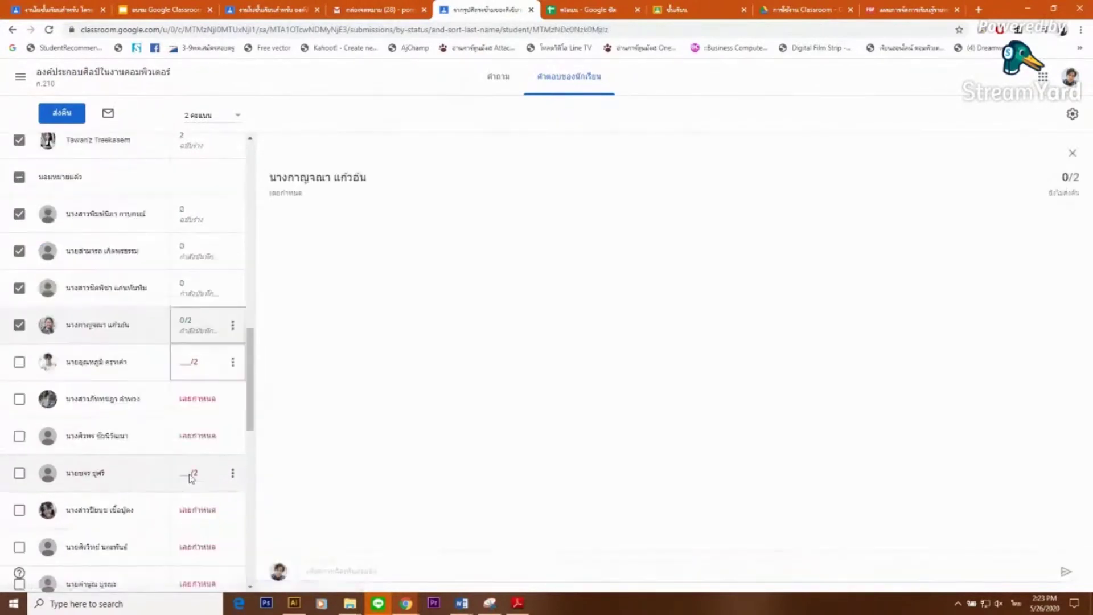
text(0)
key(Return)
text(0)
key(Return)
text(0)
key(Return)
text(0)
key(Return)
text(0)
key(Return)
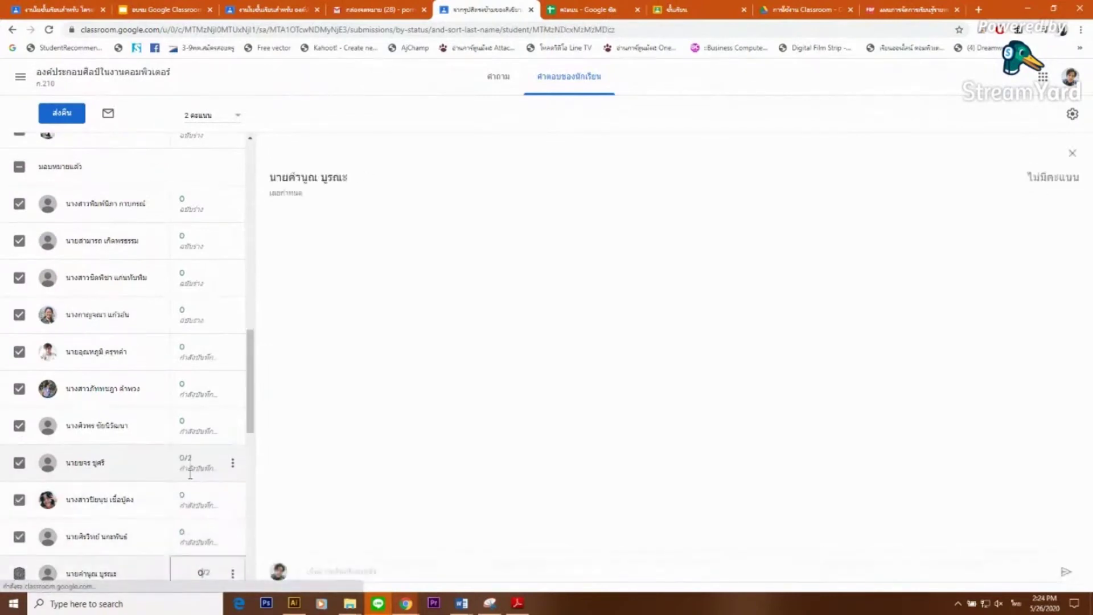
text(0)
key(Return)
text(0 0 0 0 0 0 0 0 0 0 0)
key(Return)
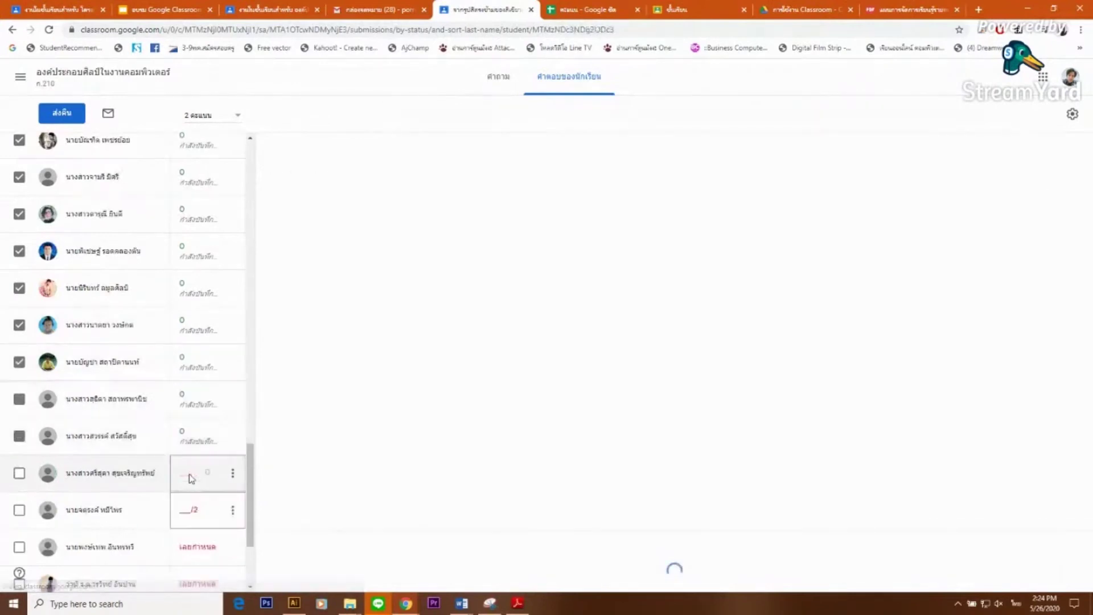
text(0)
key(Return)
text(0)
key(Return)
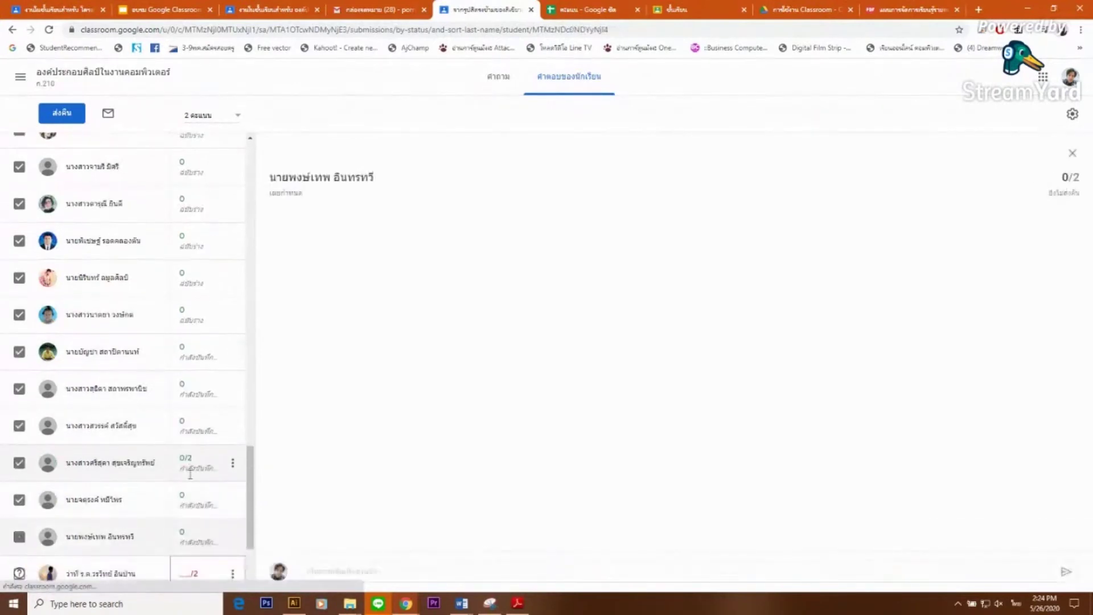
text(0)
key(Return)
text(0)
key(Return)
text(0)
key(Return)
text(0)
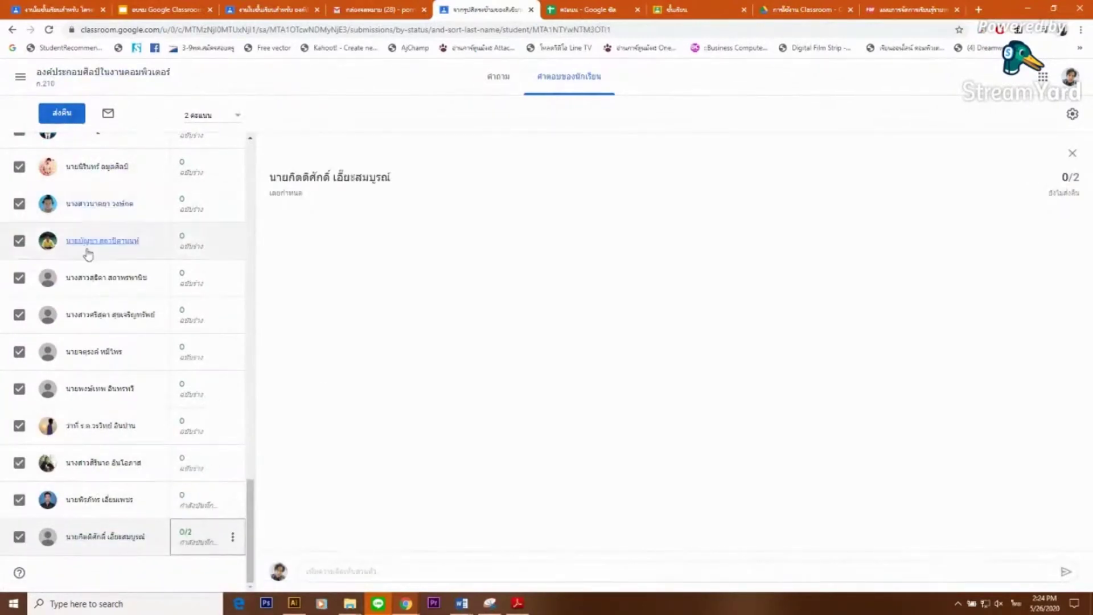
scroll(91, 245, up, 5)
scroll(123, 223, up, 8)
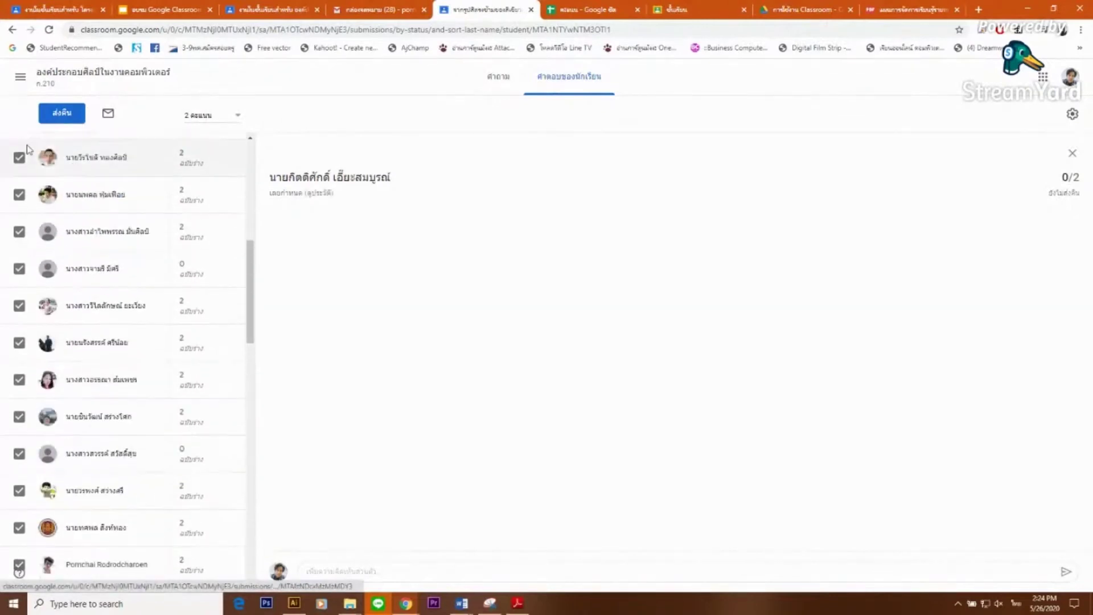
Step: Return the graded colour-wheel answers to all 48 students, confirming the return dialog
click(62, 113)
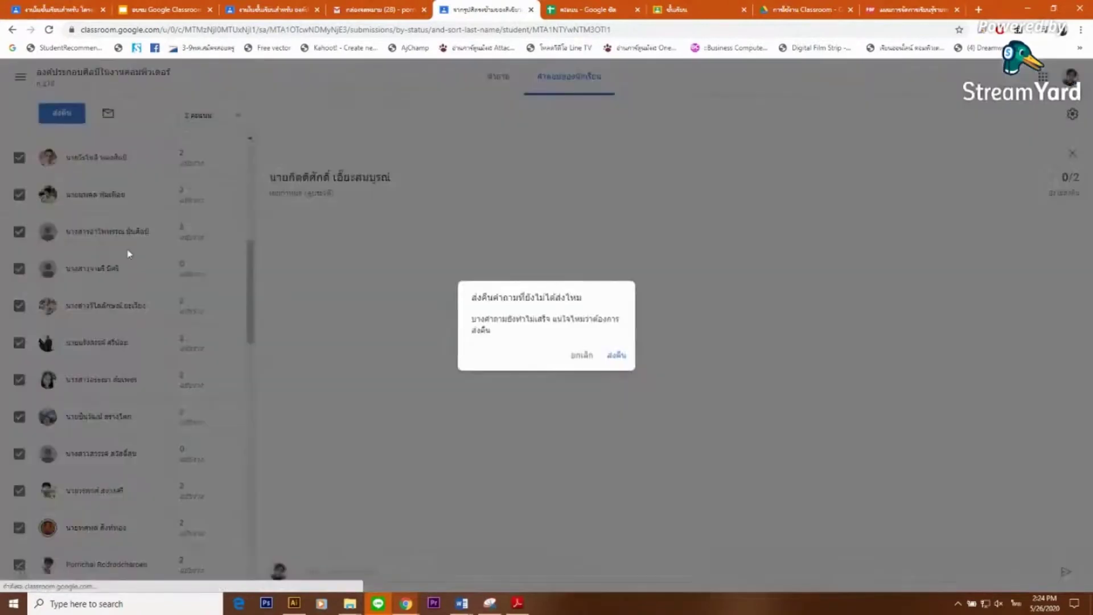
click(619, 356)
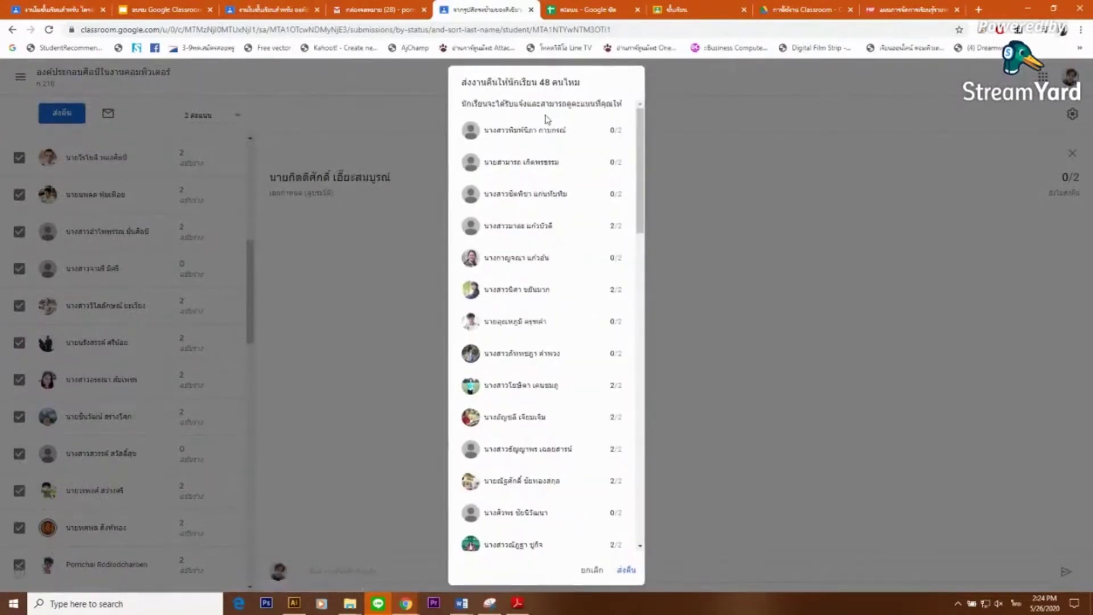
click(626, 571)
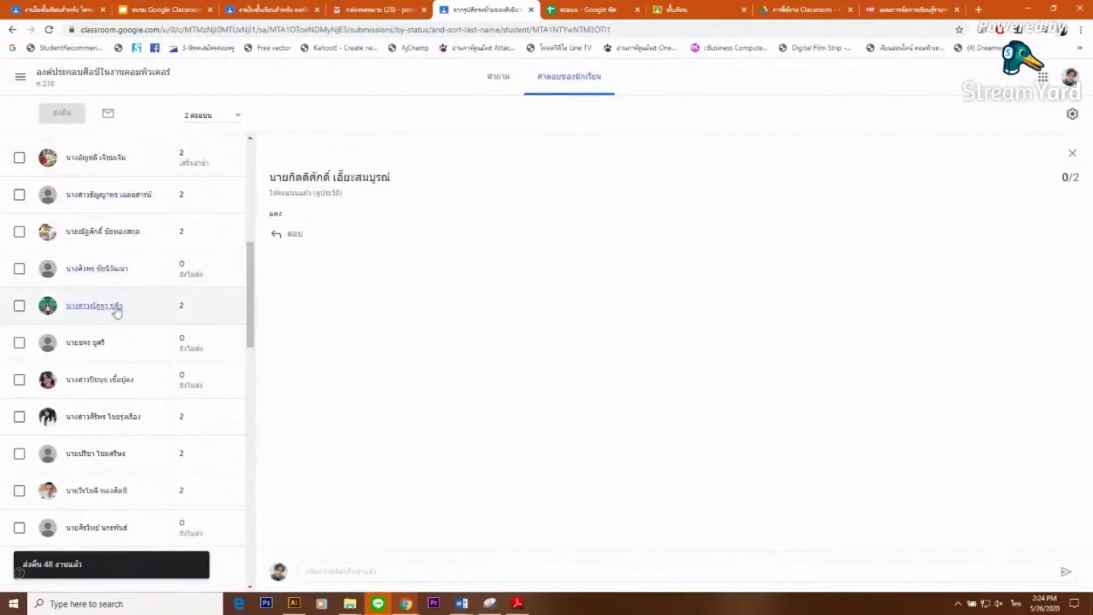
scroll(209, 333, down, 15)
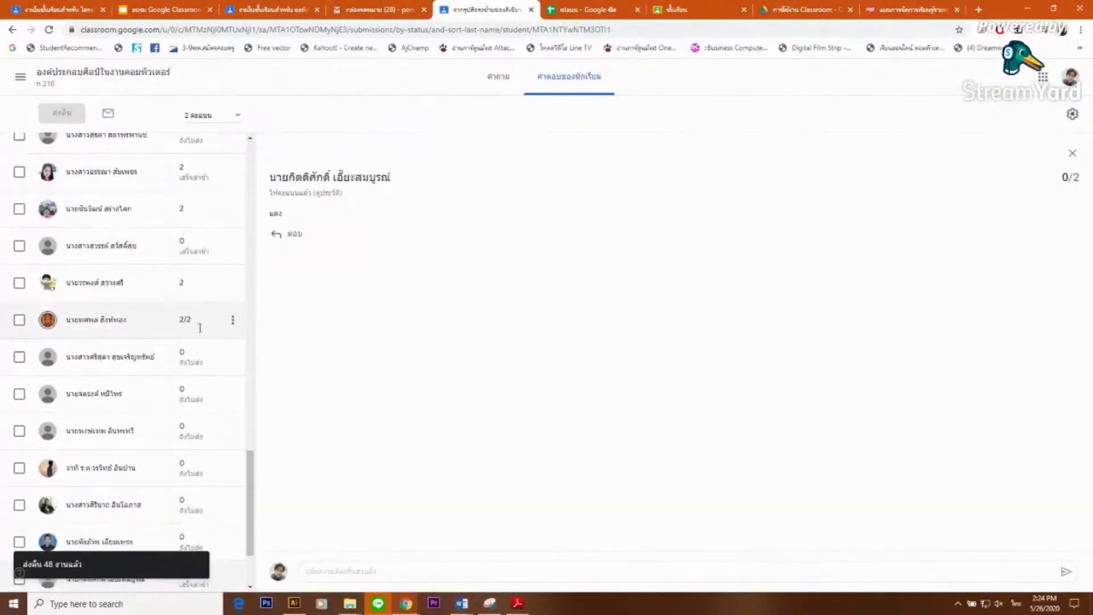
scroll(206, 397, up, 4)
scroll(205, 398, down, 4)
scroll(202, 395, up, 20)
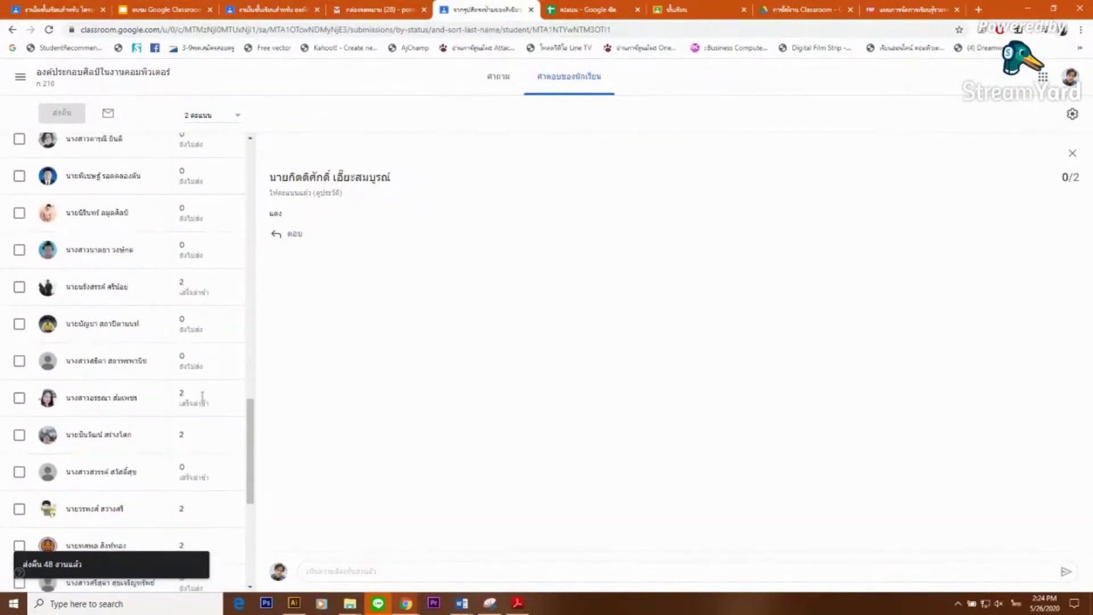
scroll(111, 281, up, 4)
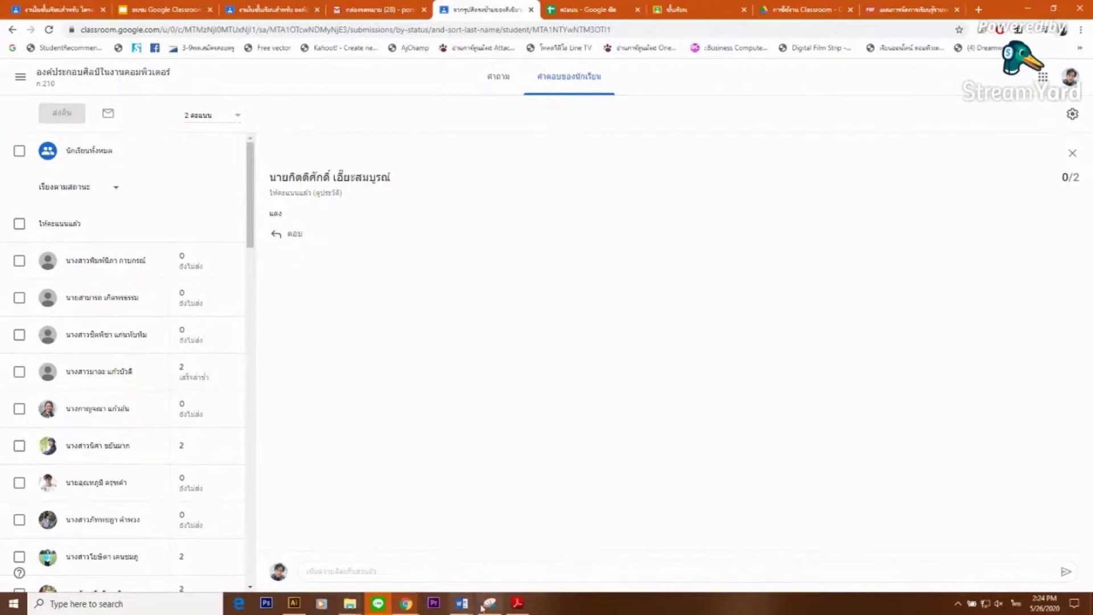
click(888, 9)
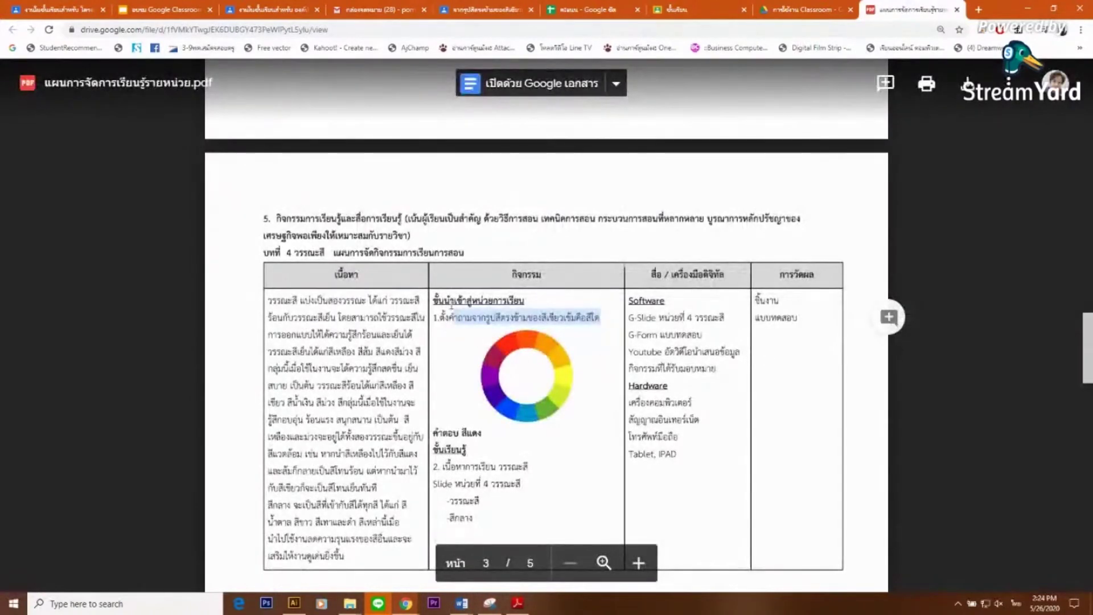
Step: Select the colour-wheel activity text and answer line on page 3 of the lesson-plan PDF
drag(451, 308, 432, 297)
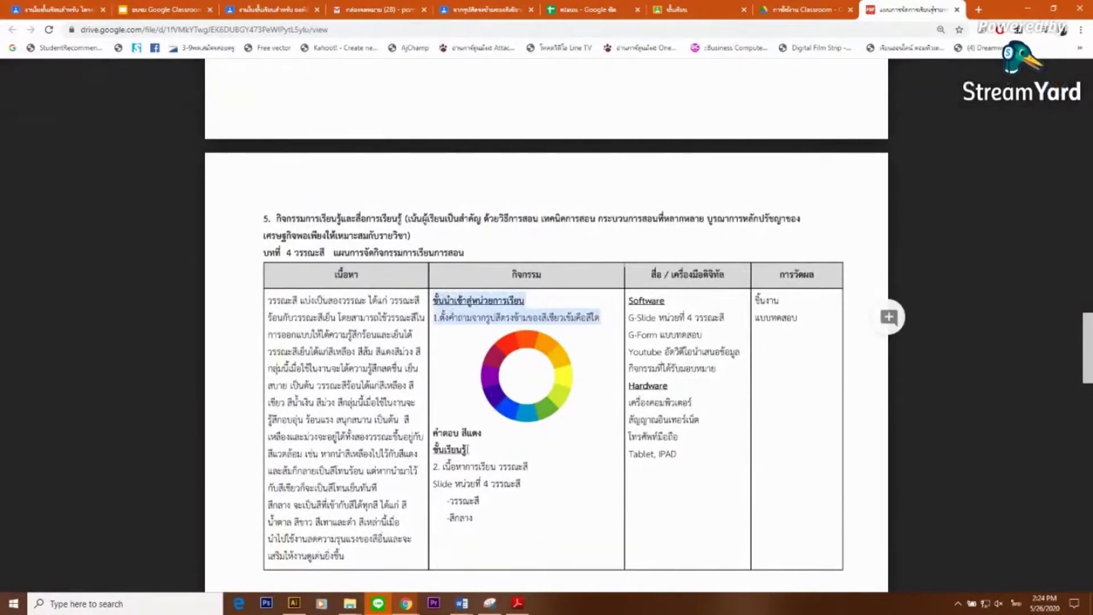
shift+click(470, 434)
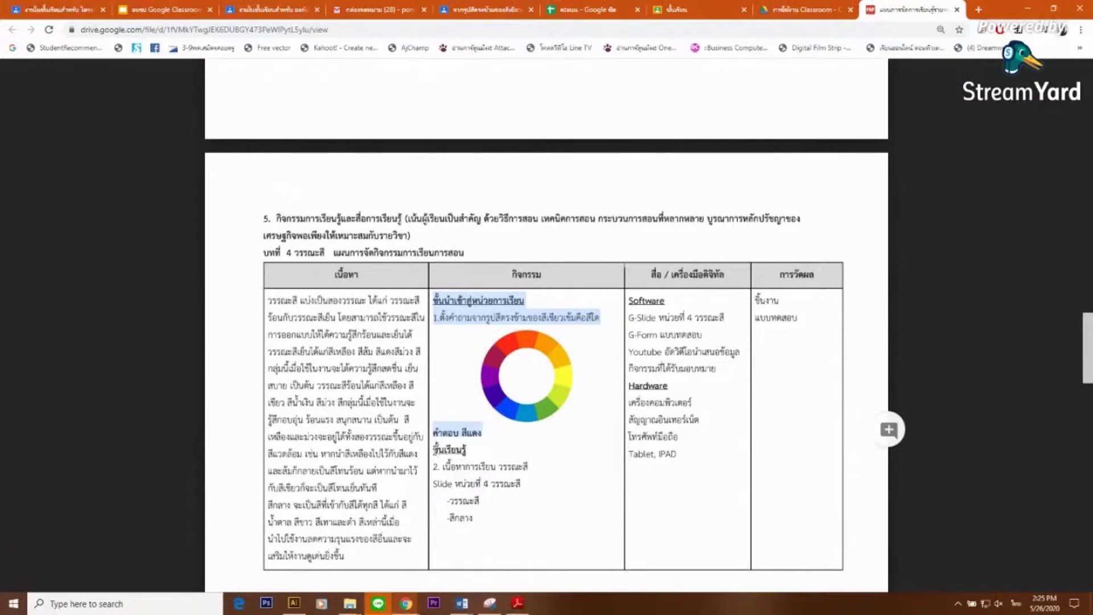
drag(432, 449, 468, 449)
scroll(469, 438, down, 3)
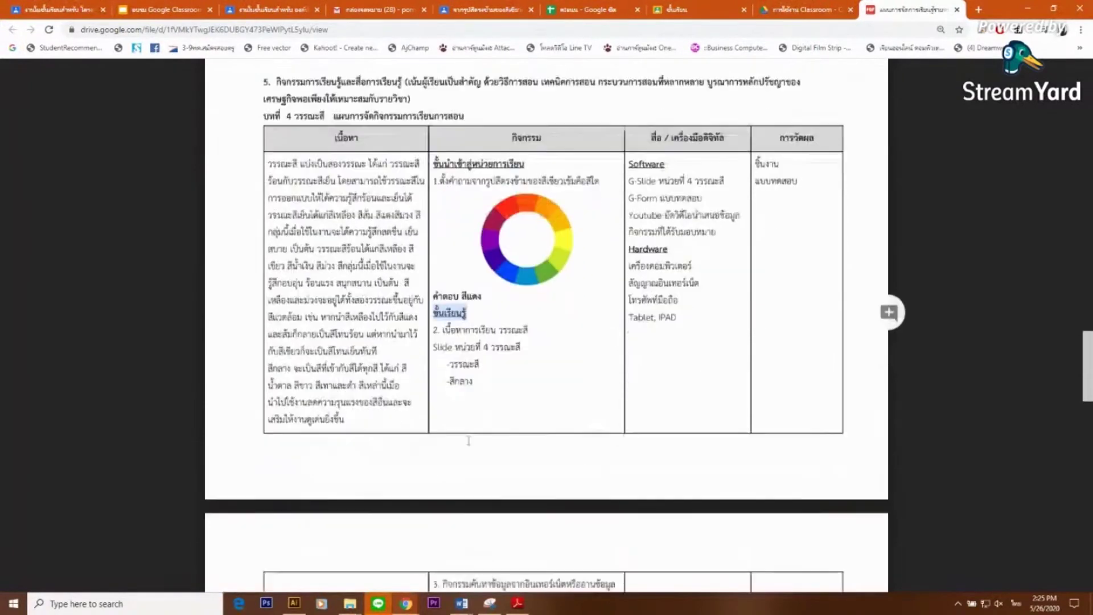
scroll(469, 438, down, 2)
scroll(477, 421, up, 3)
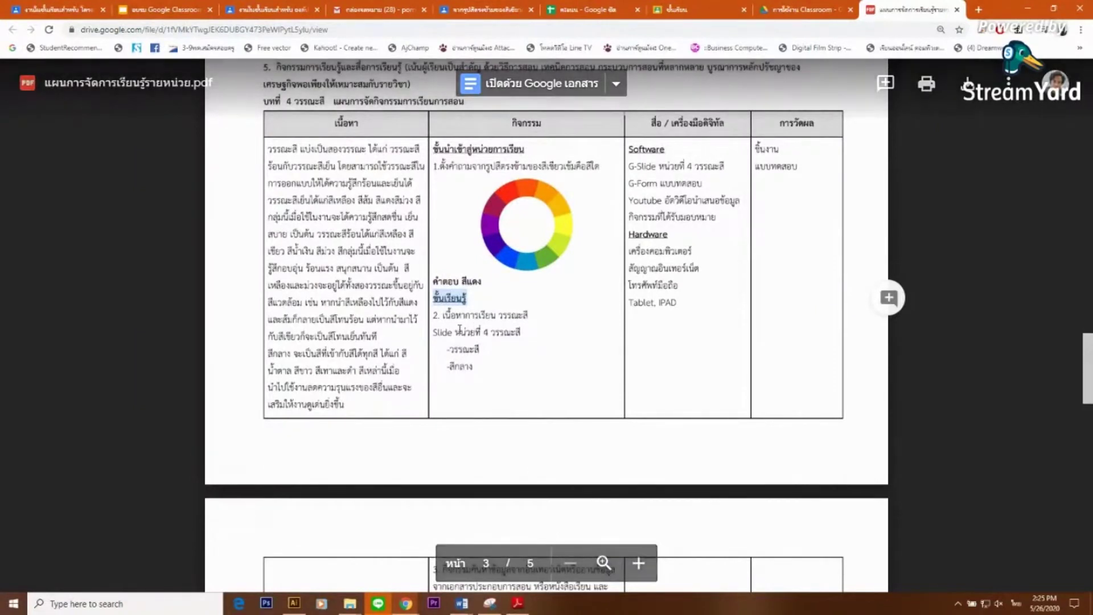
scroll(462, 349, up, 1)
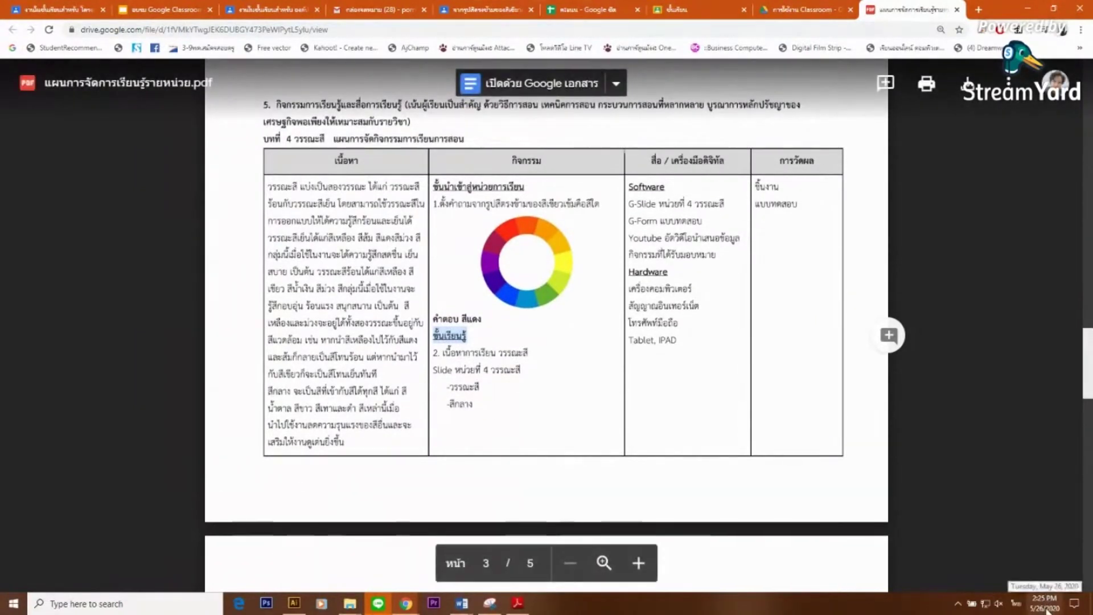
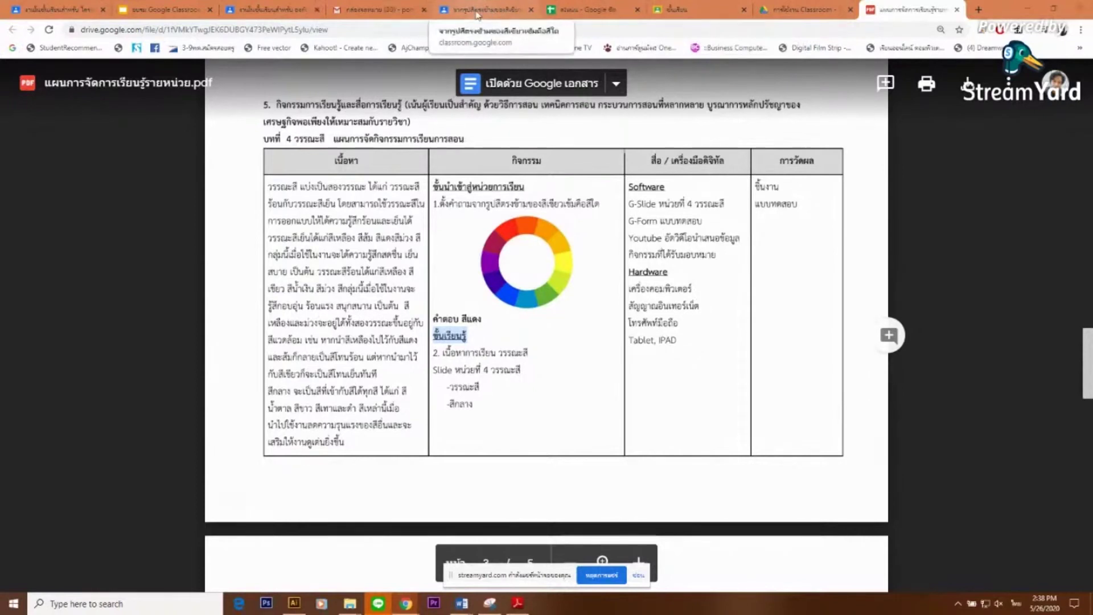
Step: Switch from the Drive lesson-plan PDF to the course's Classwork page in Classroom
click(57, 9)
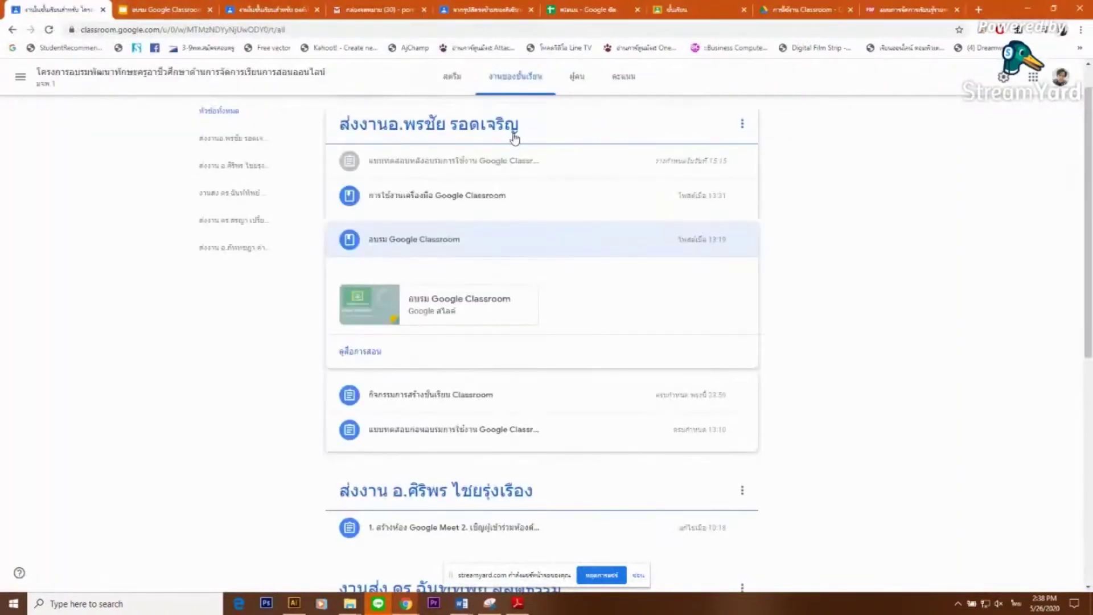
Step: Expand the pre-training quiz to show 20 turned in and 6 assigned, dismissing the sharing notice
click(604, 435)
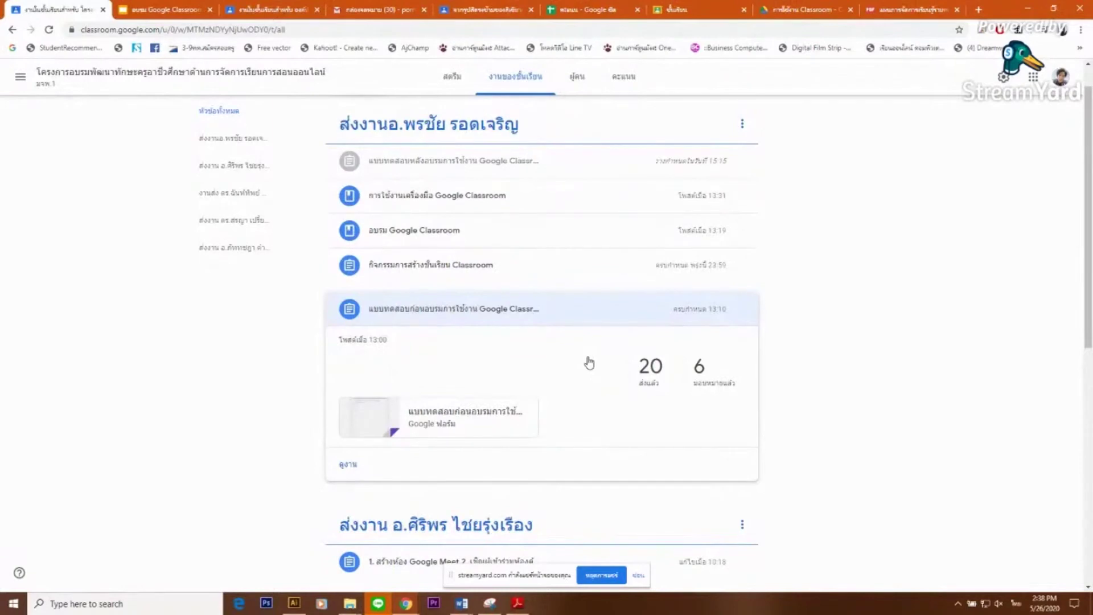
click(640, 577)
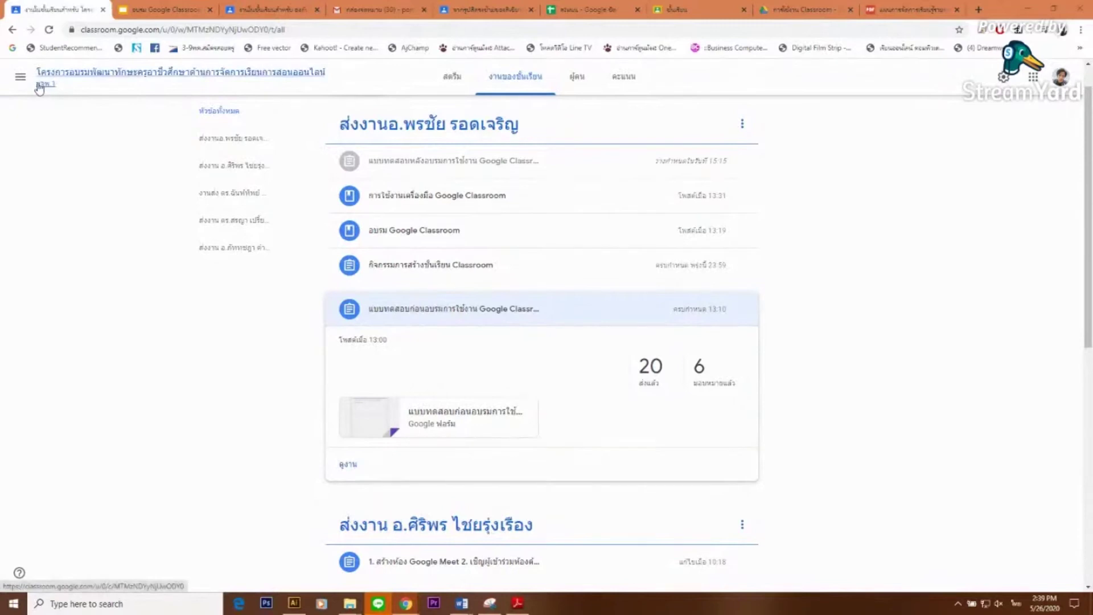
click(20, 77)
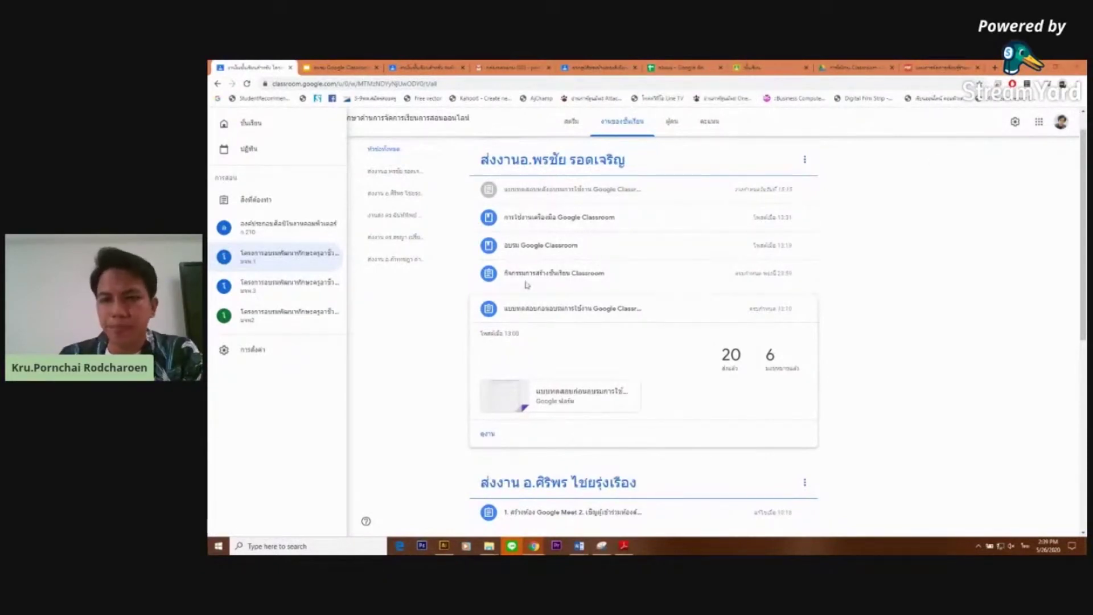
Step: Close the class list and bring up the Windows Start menu
click(404, 327)
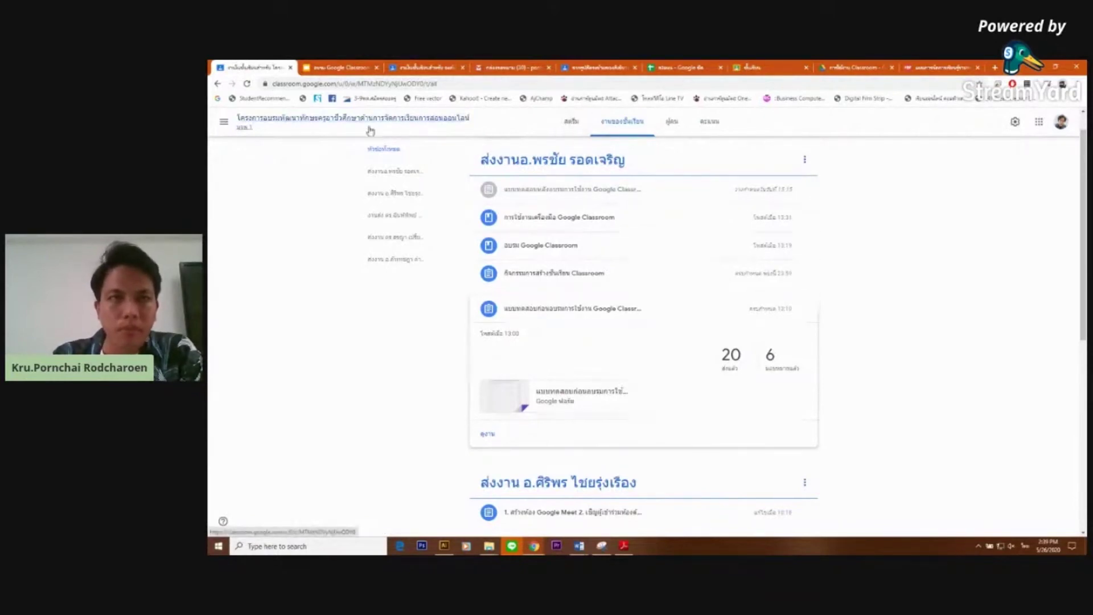
click(223, 123)
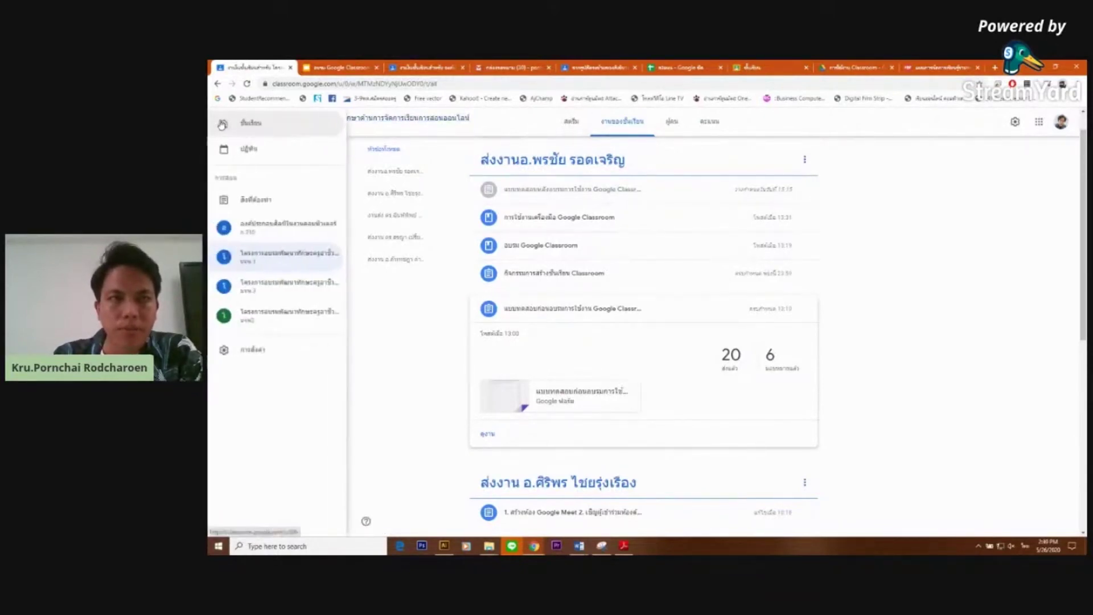
click(223, 123)
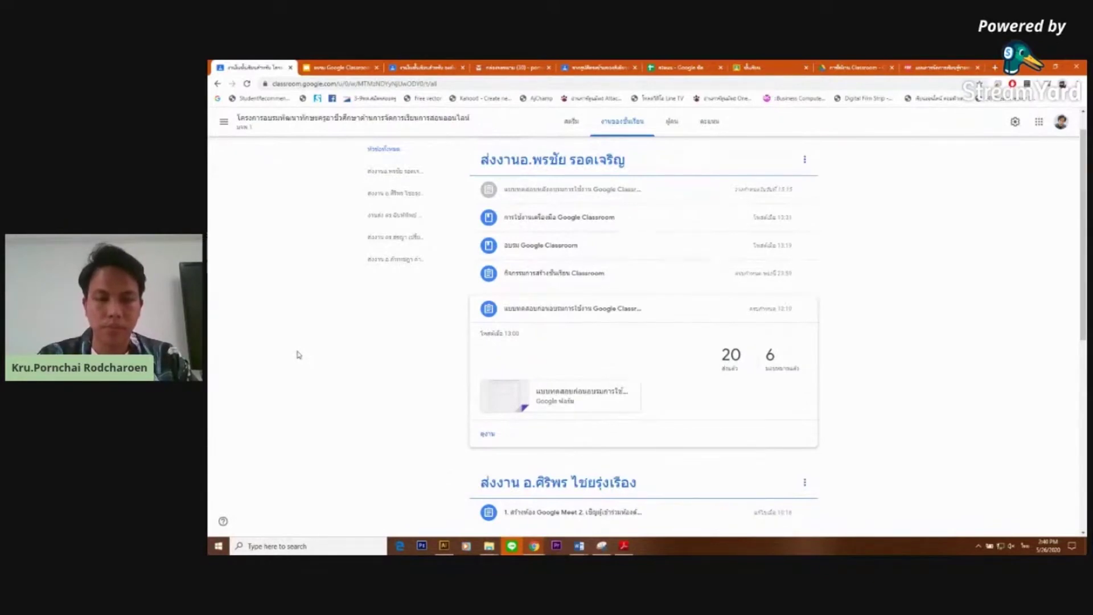
click(218, 548)
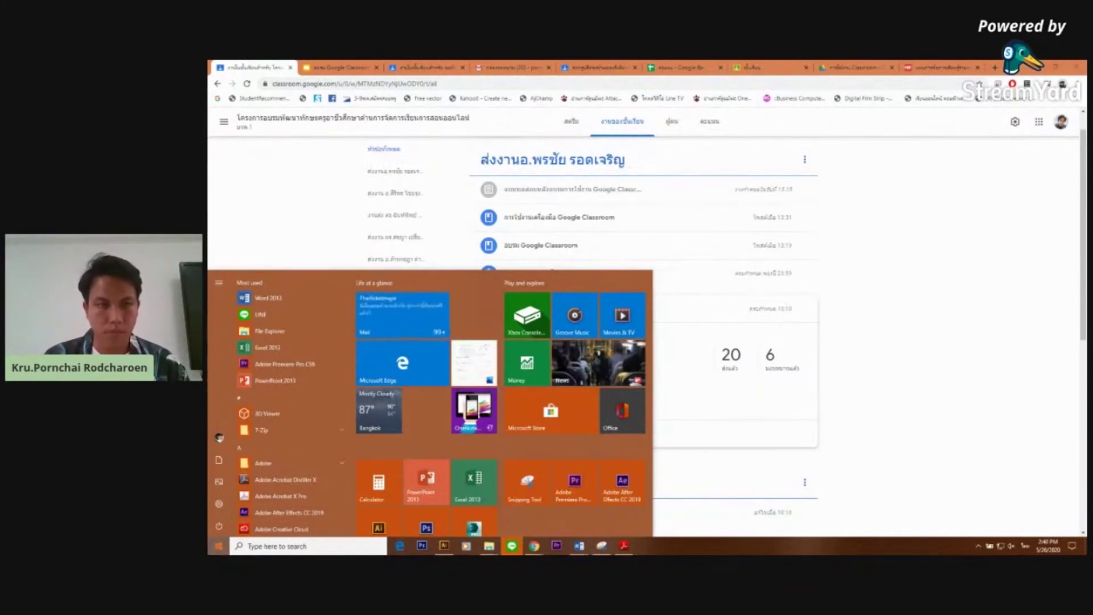
click(218, 545)
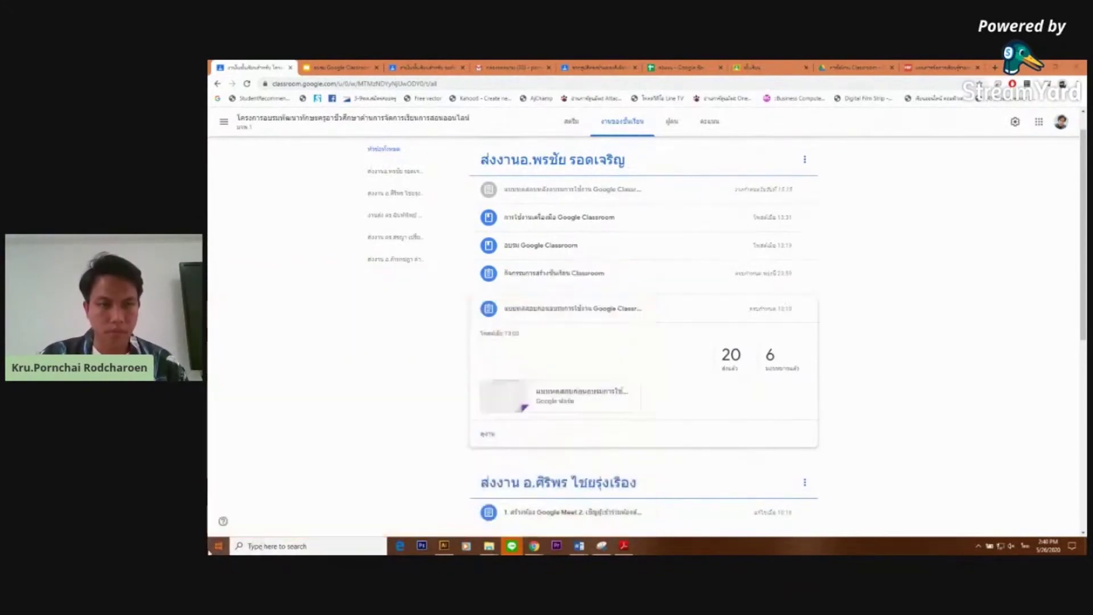
click(212, 549)
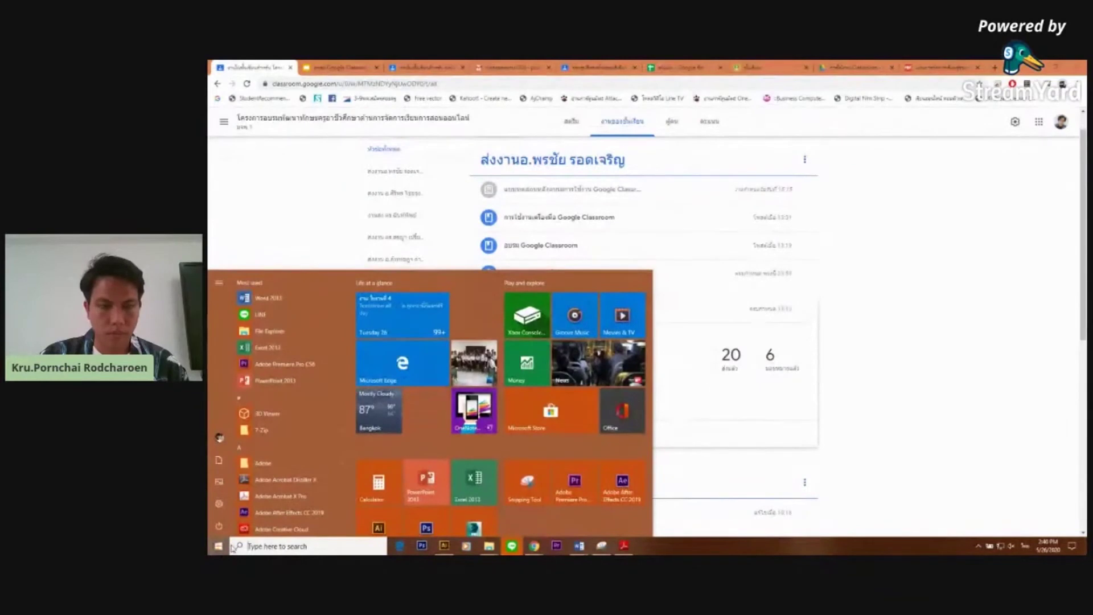
Step: Search Windows for TeamViewer, correcting the mistyped characters first
click(234, 547)
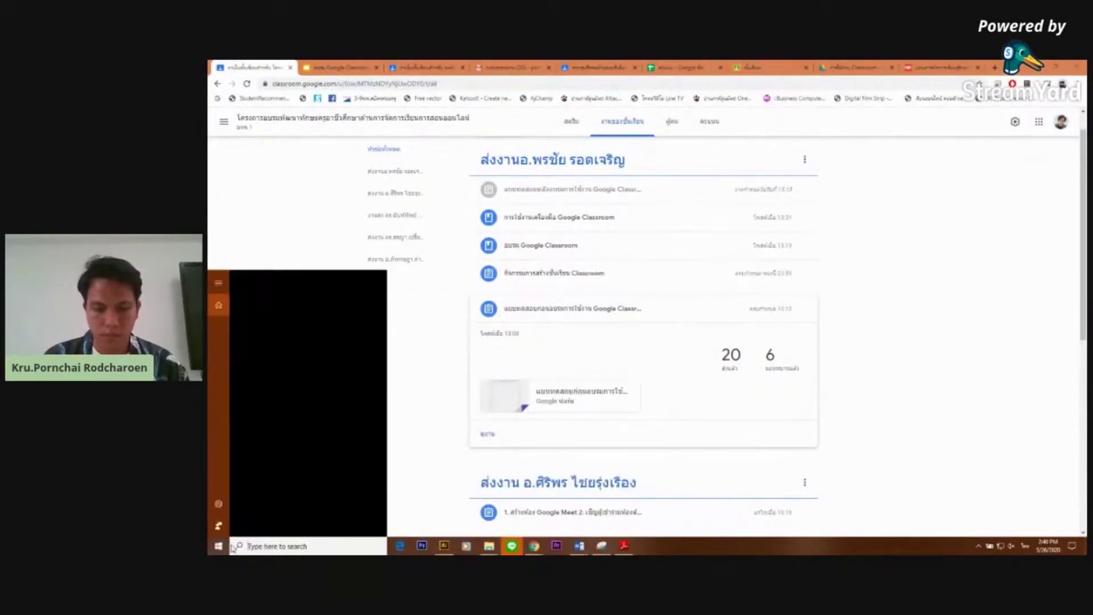
text(ฟร)
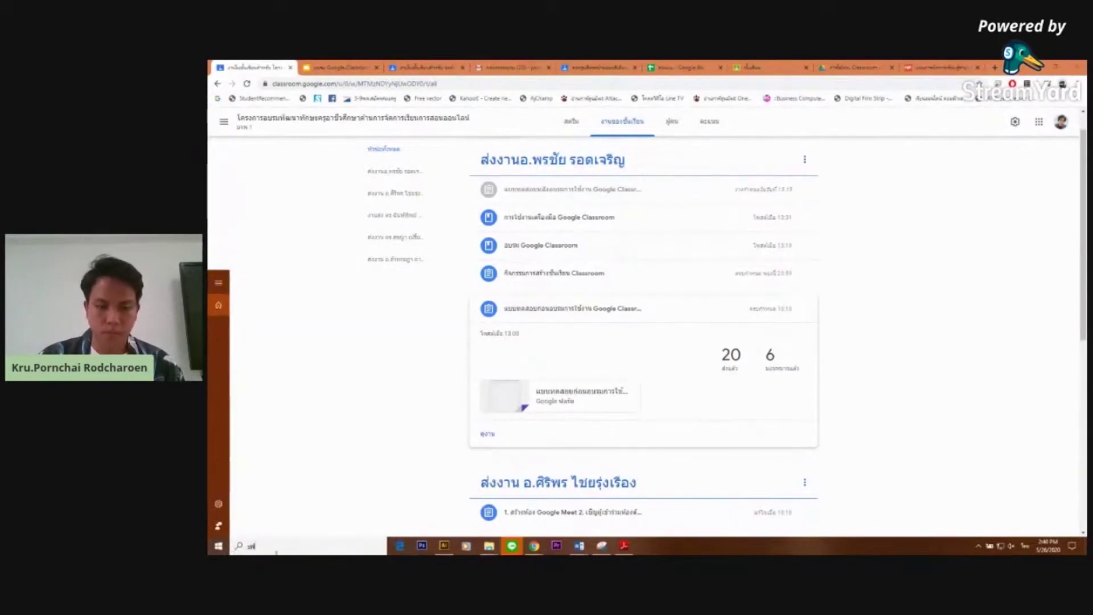
key(BackSpace)
text(ะ)
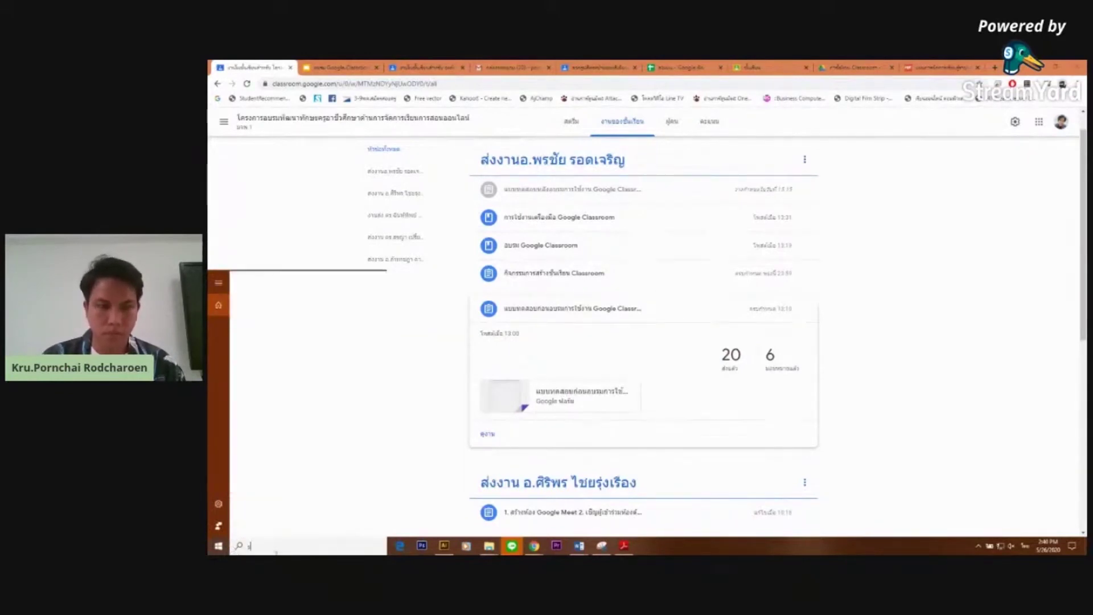
key(BackSpace)
text(tea)
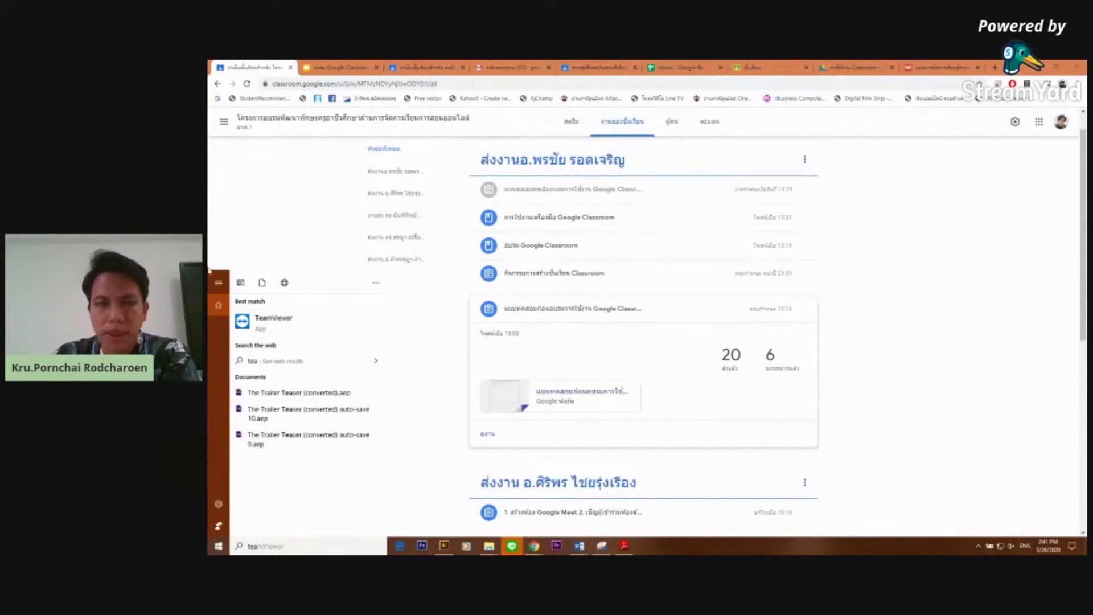
Step: Switch to the last class in the list and expand its pre-test assignment on Classwork
click(351, 332)
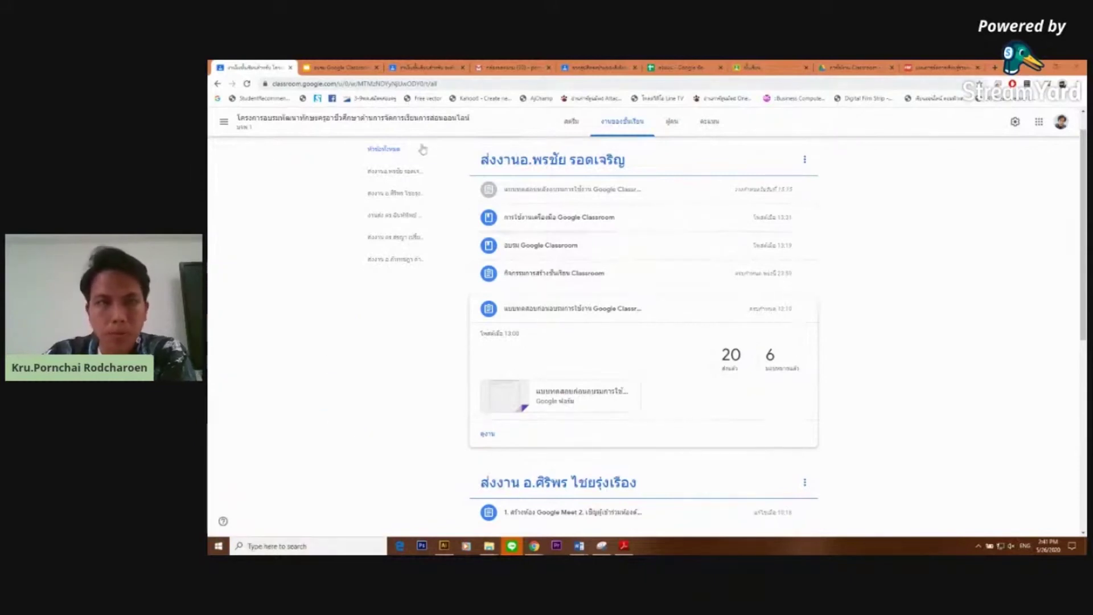
click(225, 122)
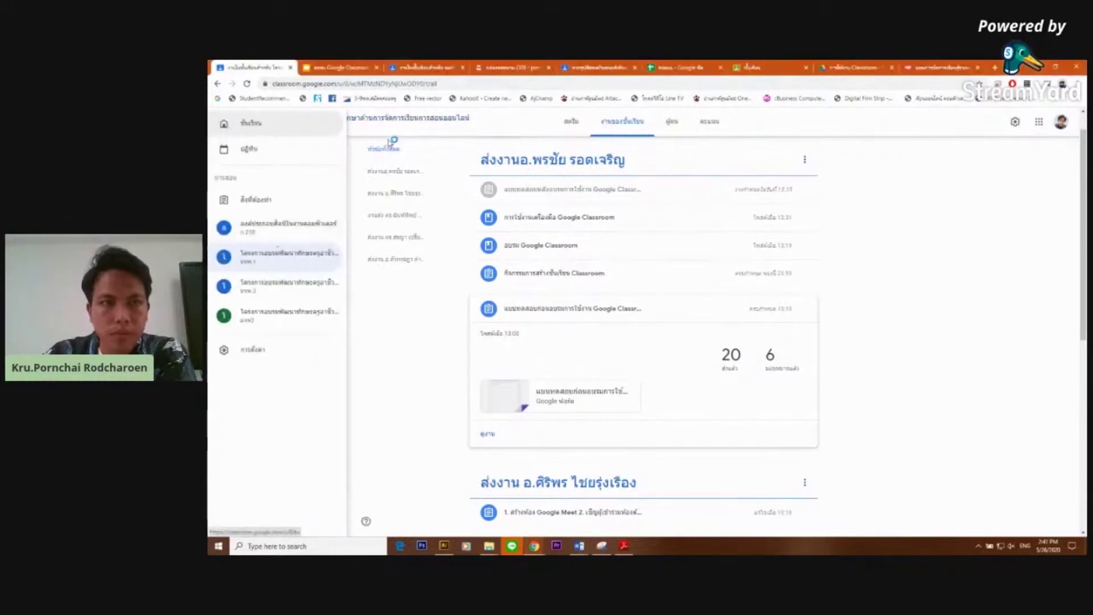
click(266, 319)
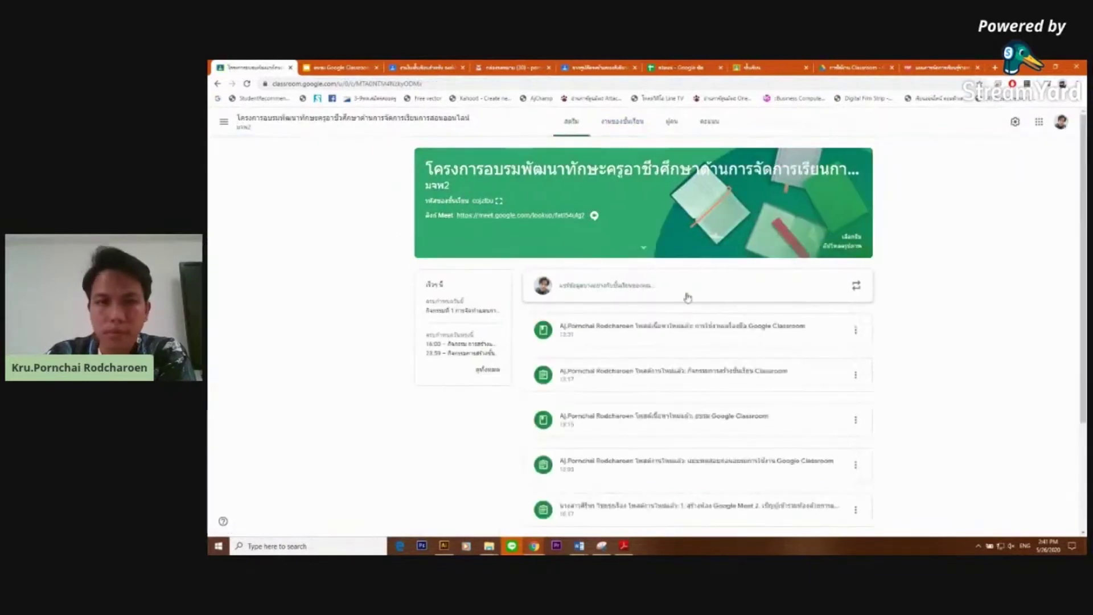
click(622, 121)
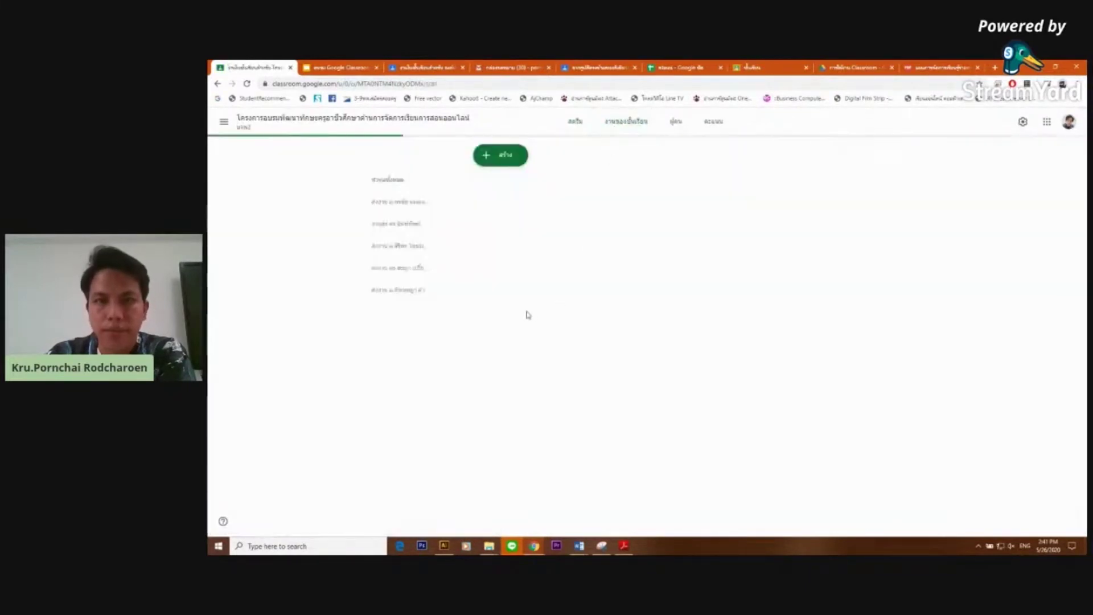
click(592, 337)
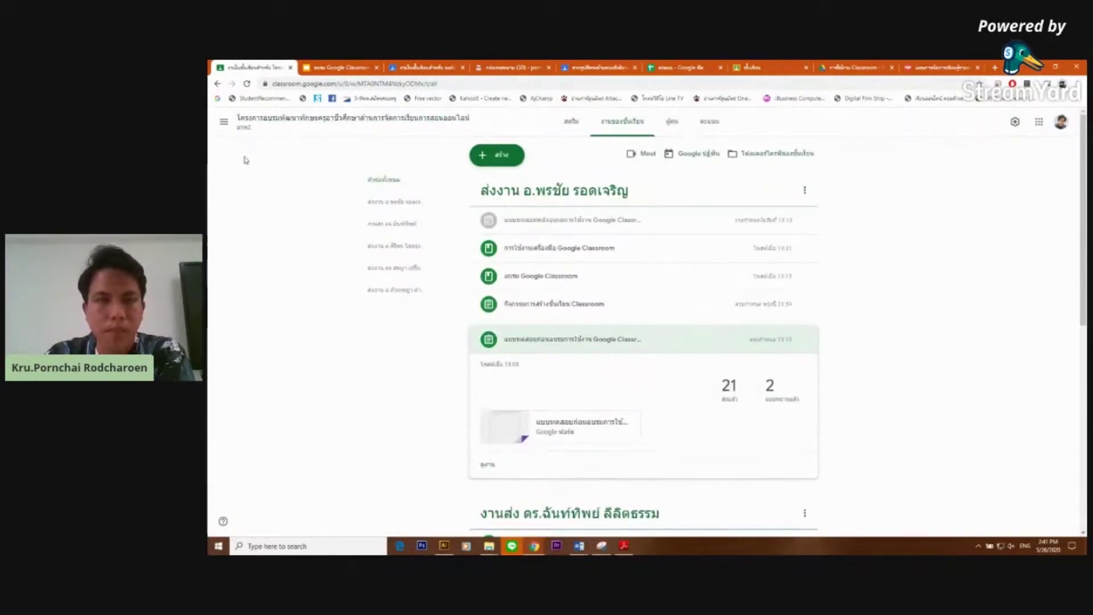
Step: Switch to the มจพ.3 class stream and glance through it
click(224, 121)
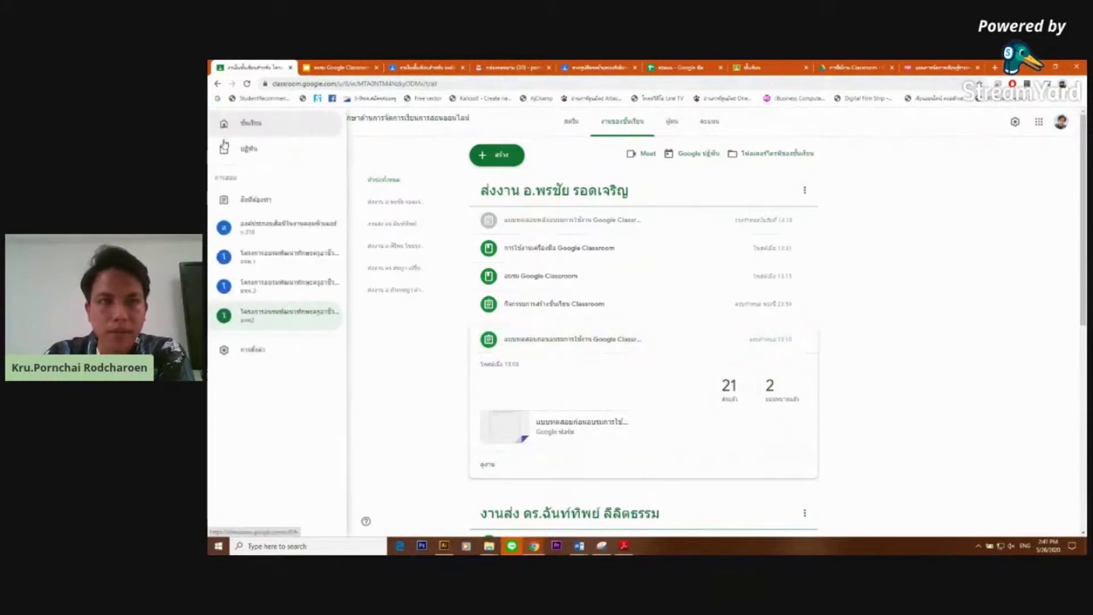
click(269, 287)
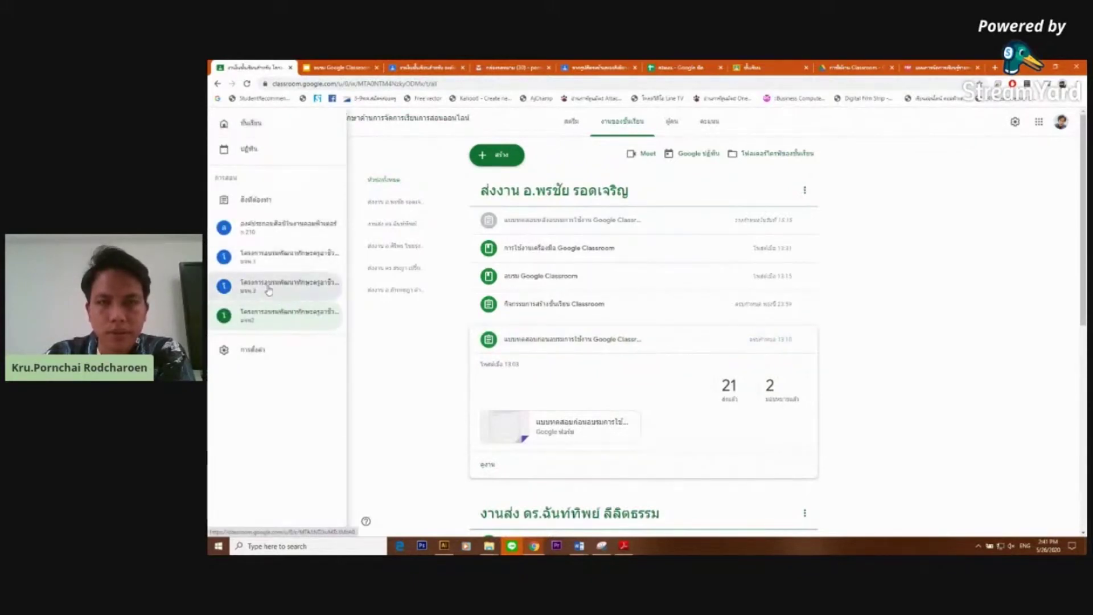
scroll(367, 293, down, 2)
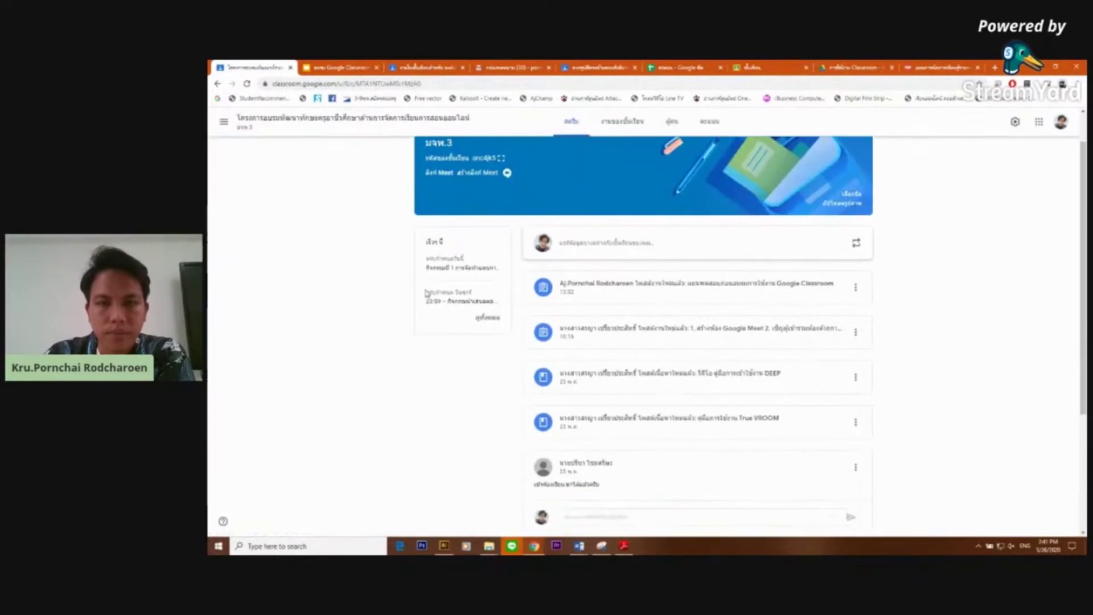
scroll(367, 293, up, 2)
Step: Briefly bring up TeamViewer and the LINE chat, then return to Classroom
key(alt+Tab)
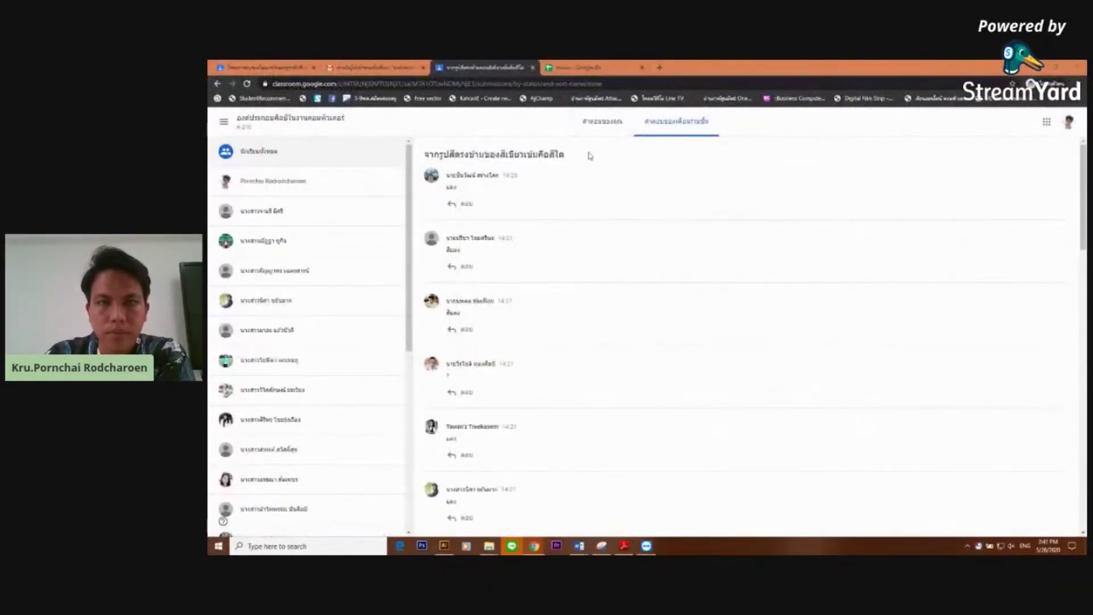
click(646, 546)
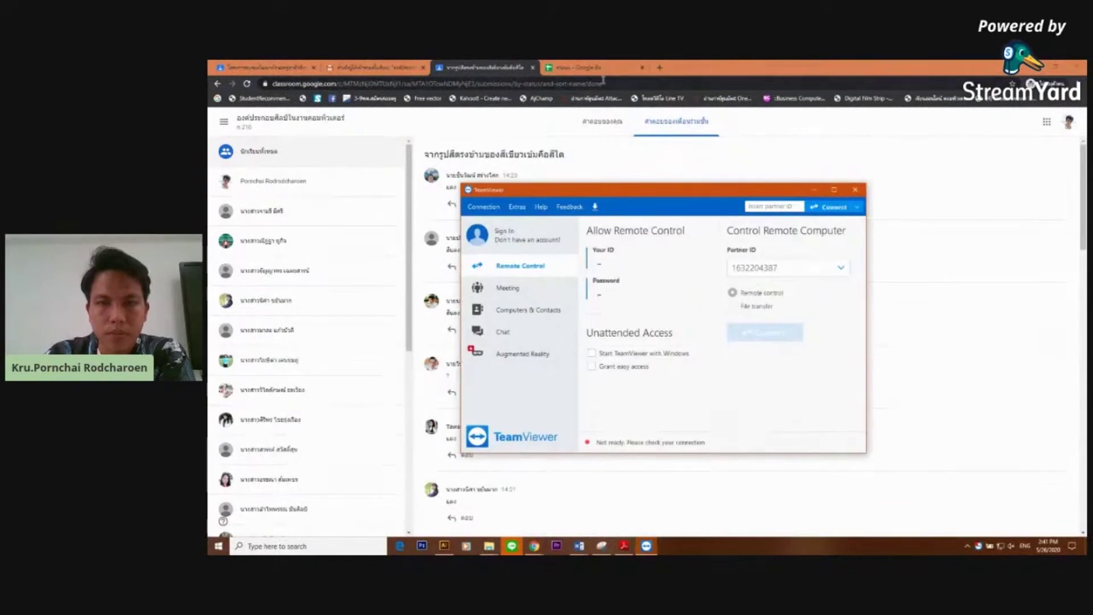
click(513, 68)
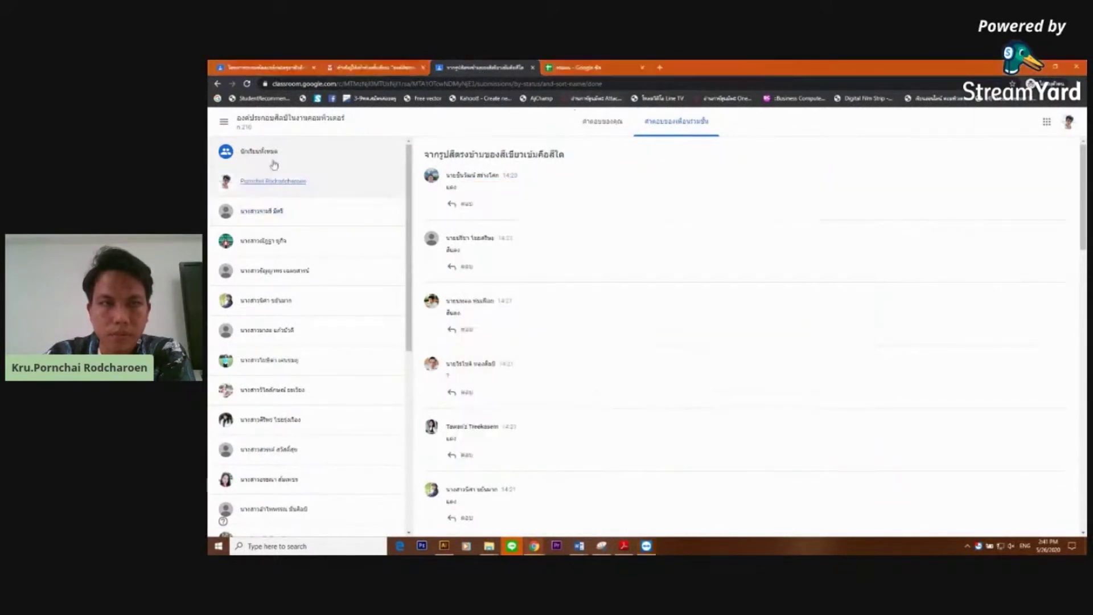
click(223, 121)
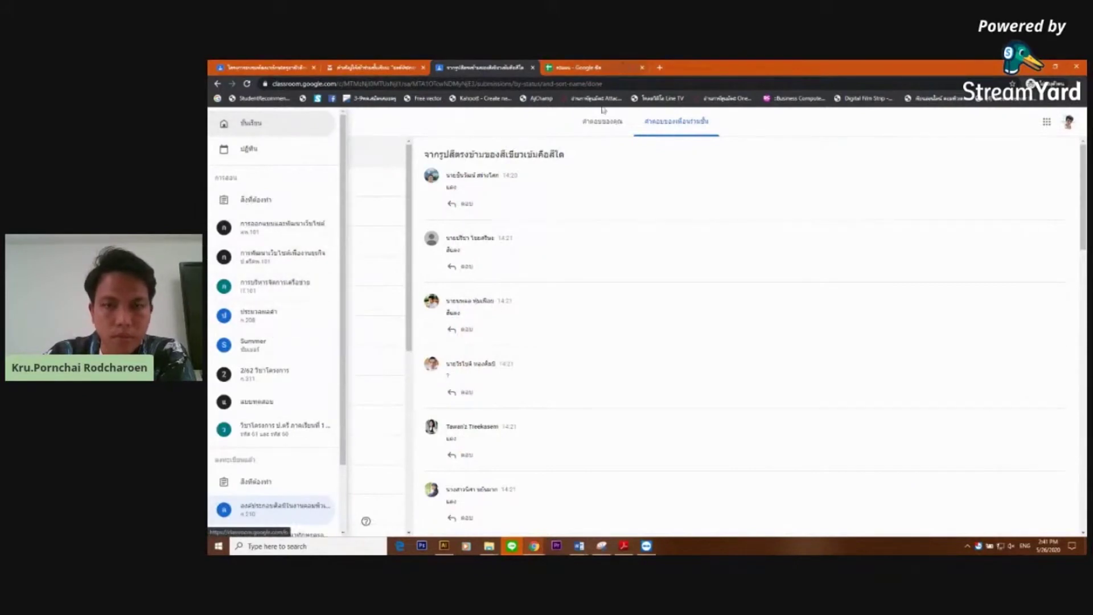
click(512, 545)
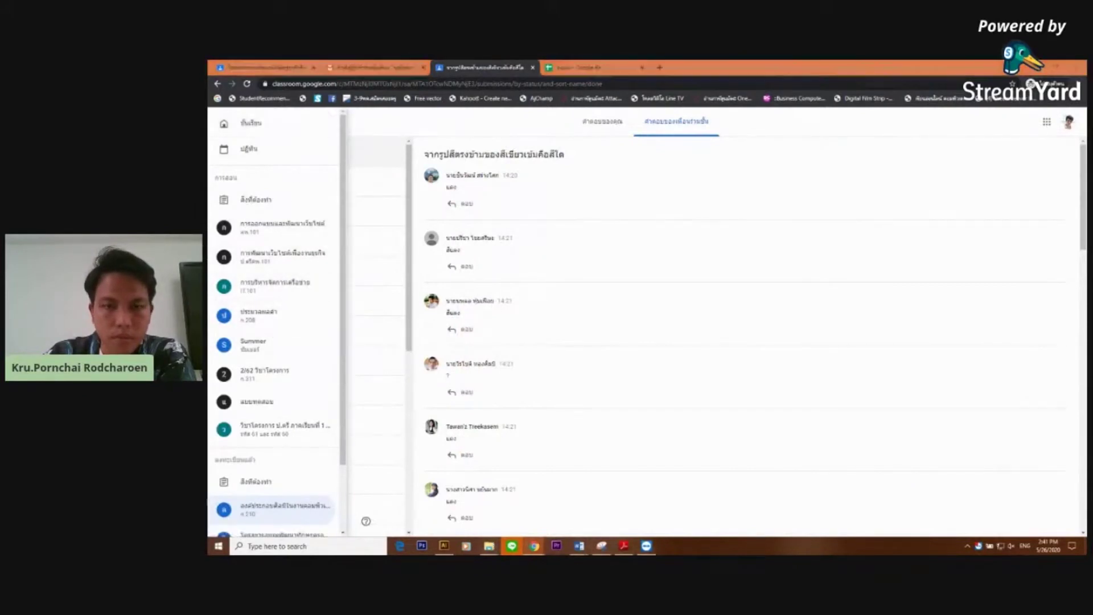
click(511, 546)
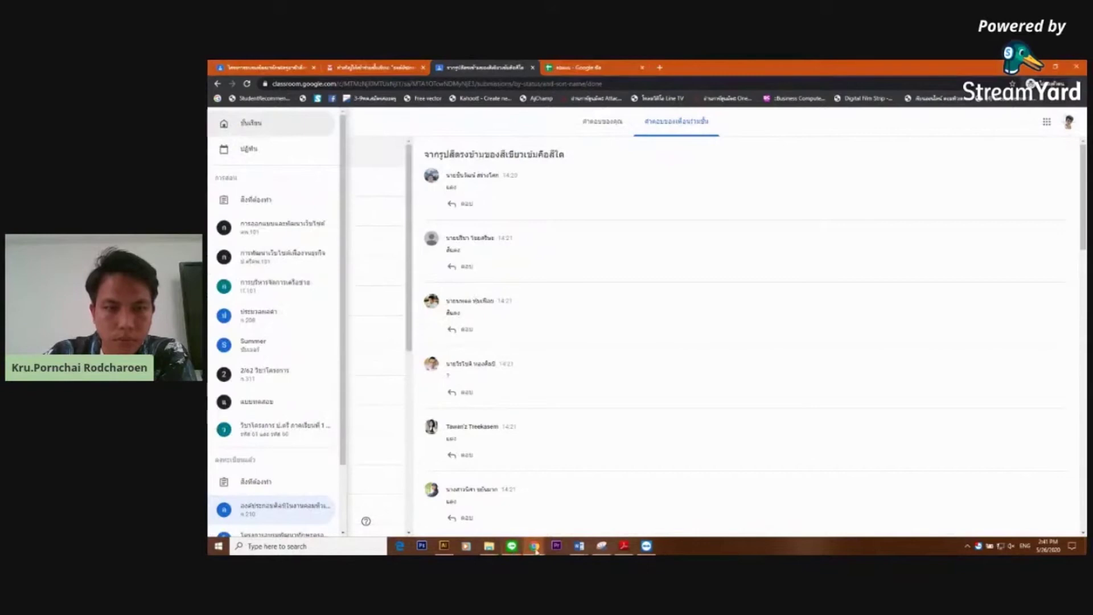
Step: In the course window's classwork, expand the fifth assignment showing 19 turned in and 2 assigned
mouse_move(534, 546)
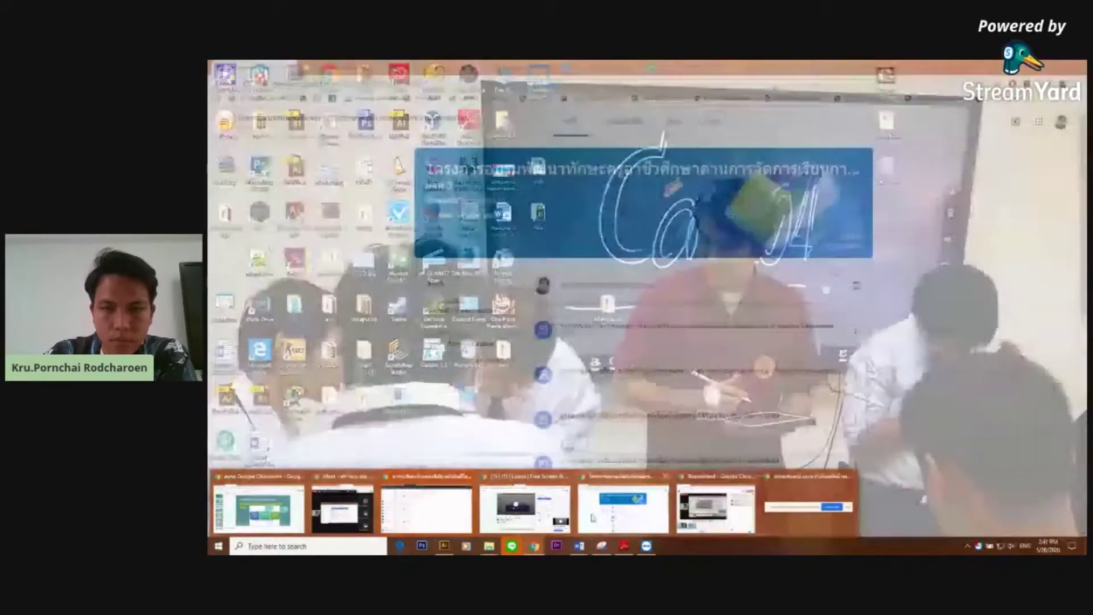
click(624, 507)
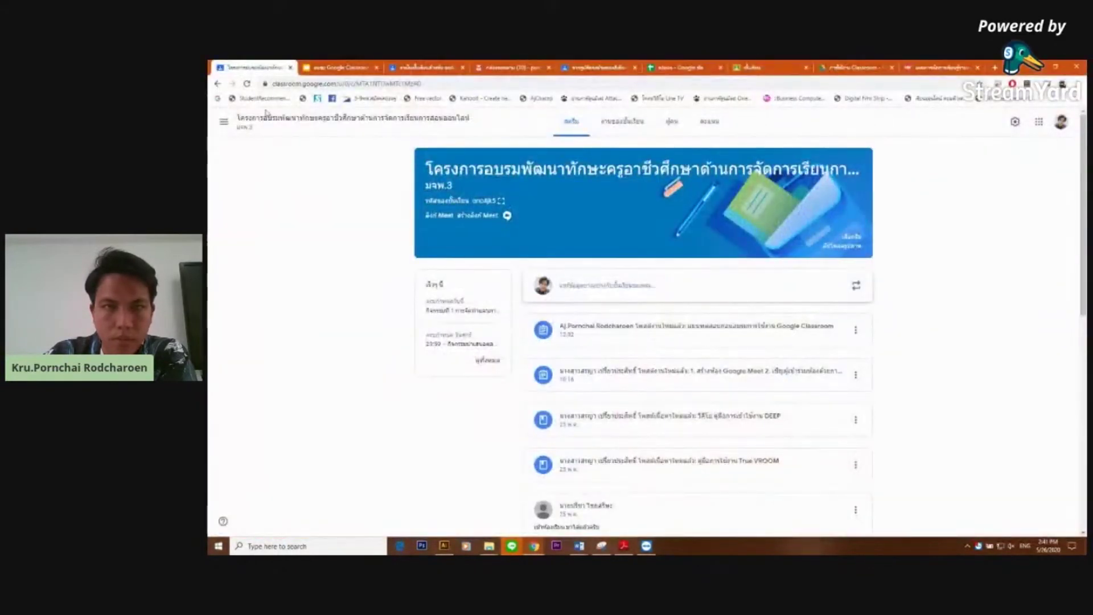
click(622, 121)
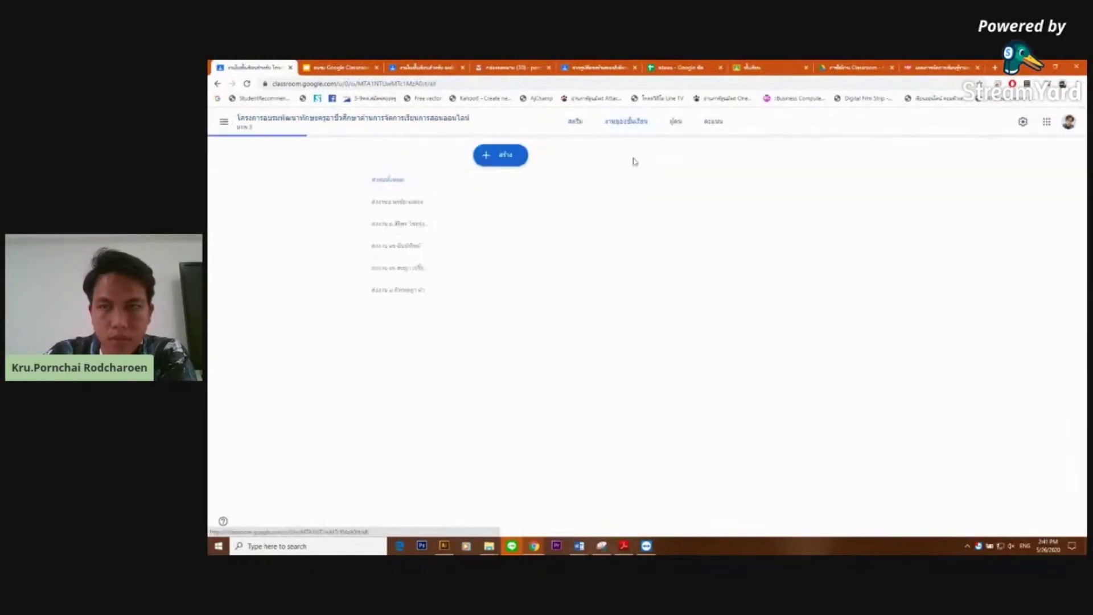
click(584, 339)
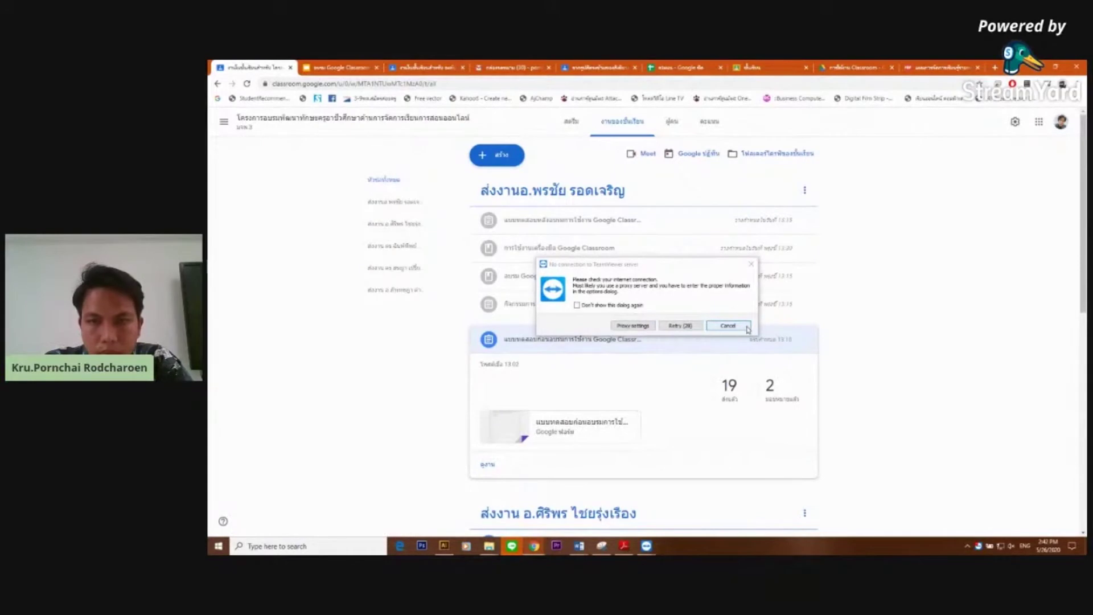
Step: Dismiss the no-connection warning and open the main TeamViewer window, moving it aside
click(674, 329)
click(675, 328)
click(646, 545)
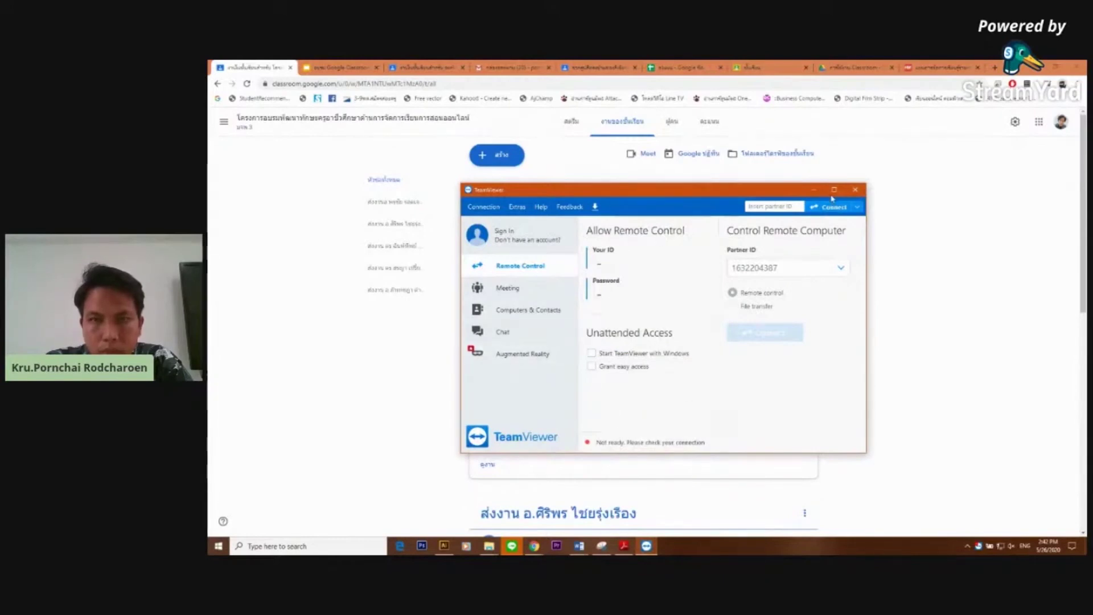
drag(758, 198, 975, 255)
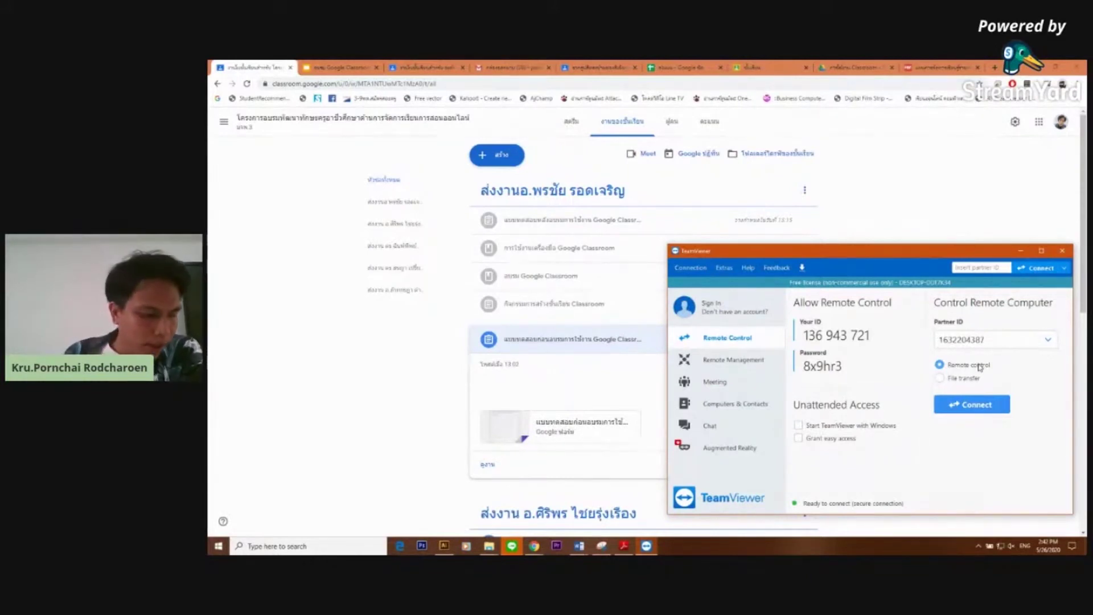
Step: Replace the partner ID with the phone's ID and move the TeamViewer window to the top
double_click(990, 340)
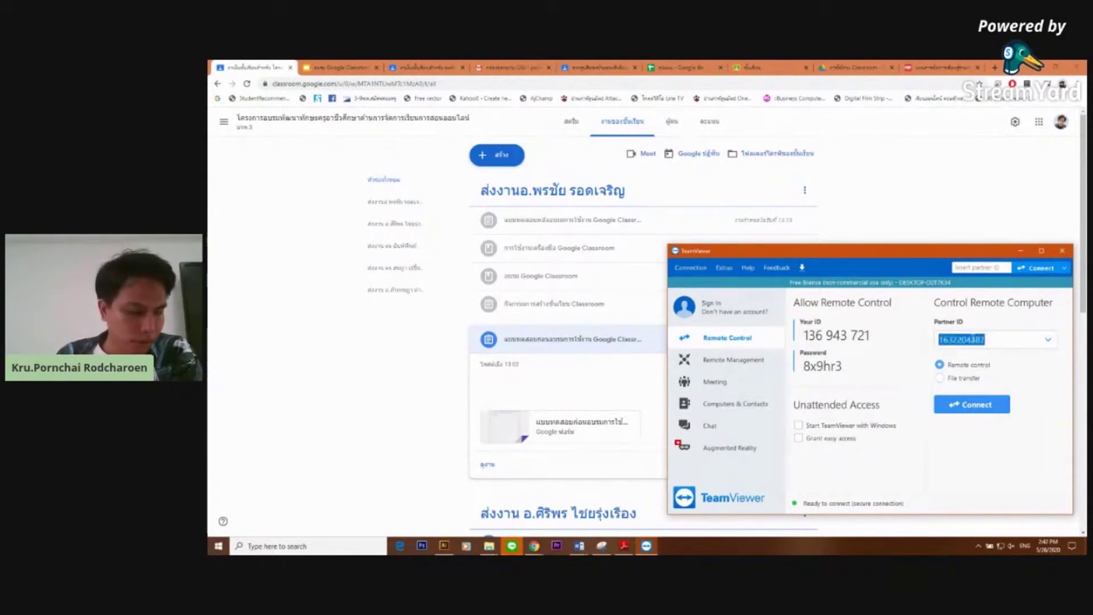
text(1623)
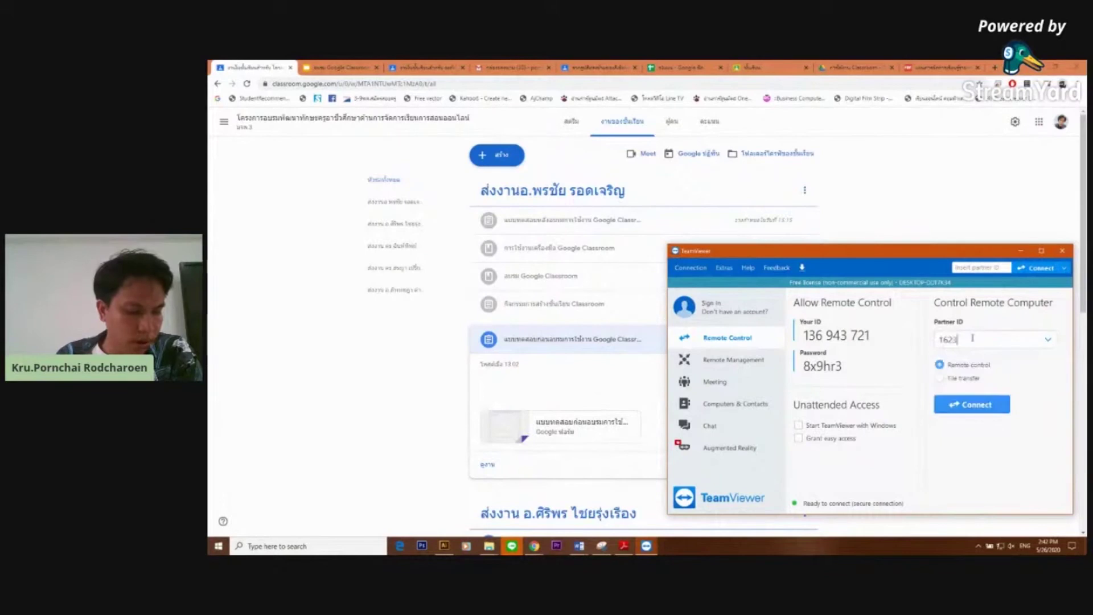
text(700210)
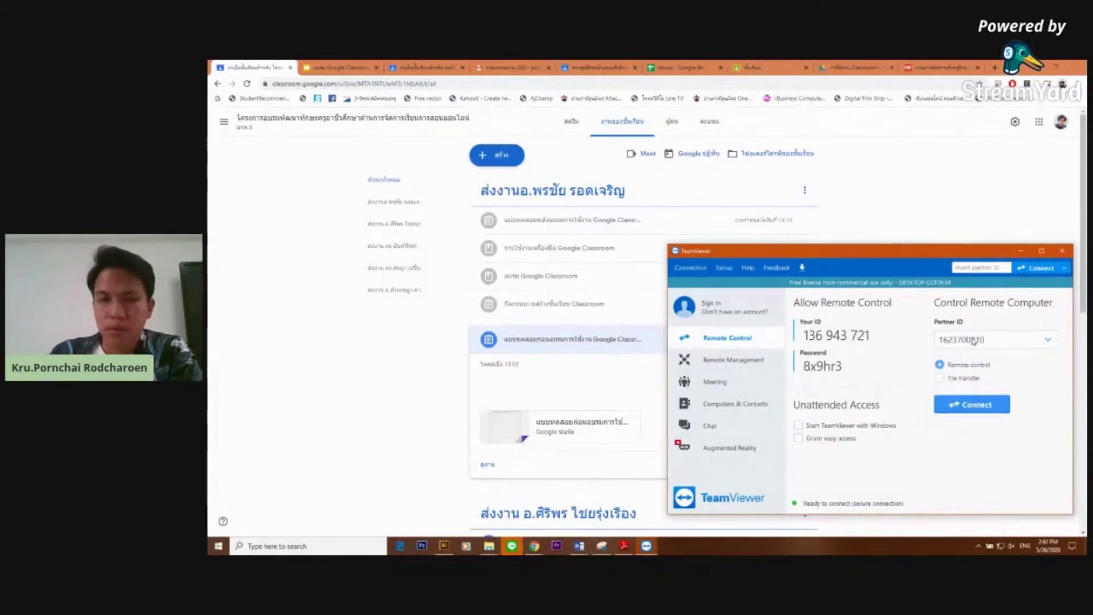
click(511, 546)
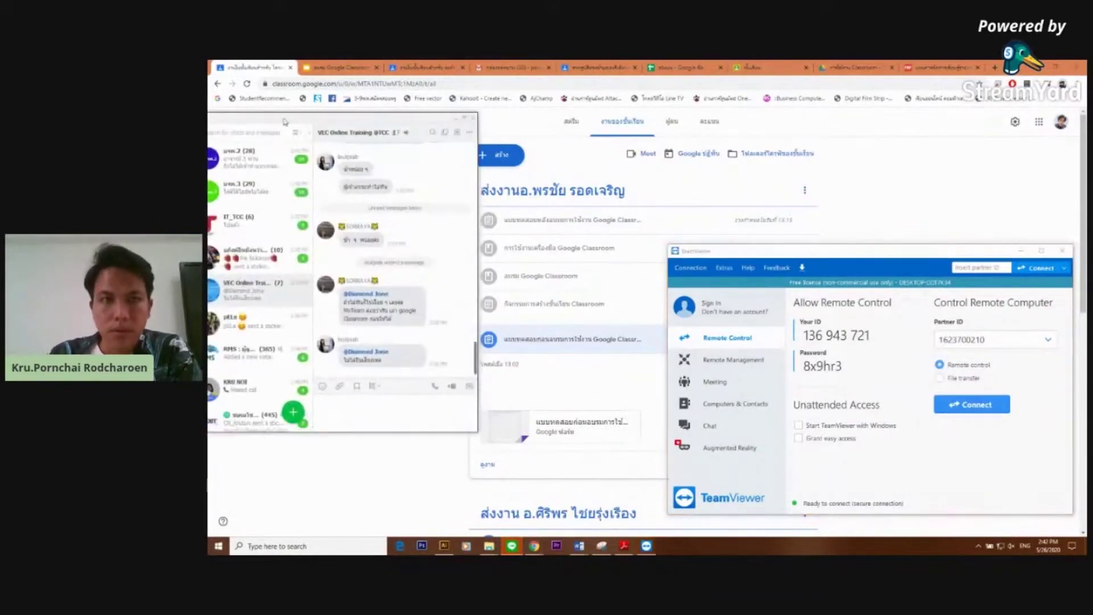
key(Escape)
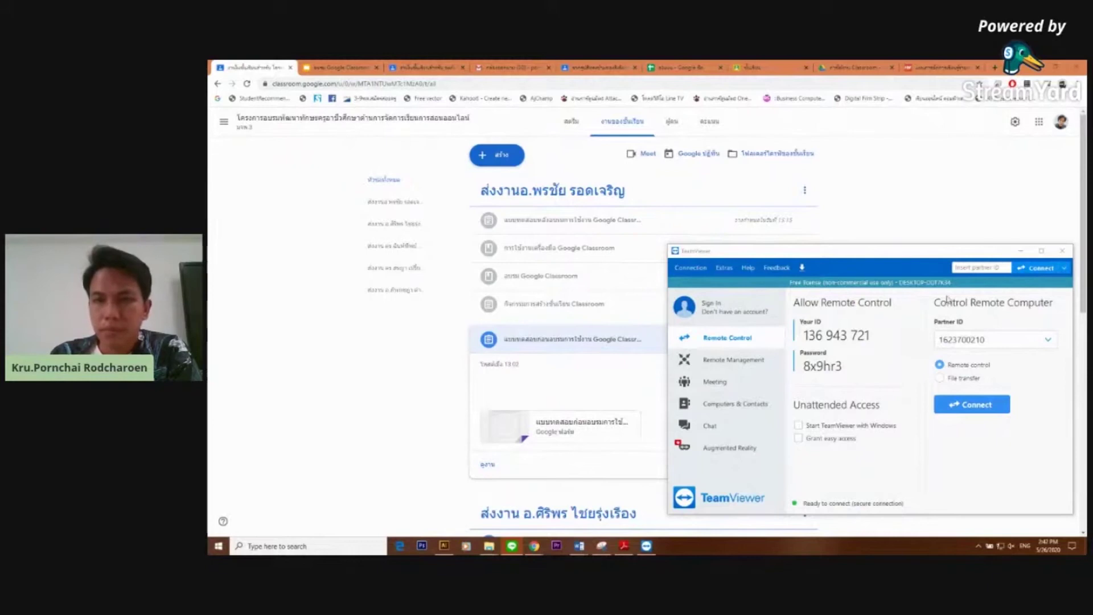
drag(906, 255, 790, 149)
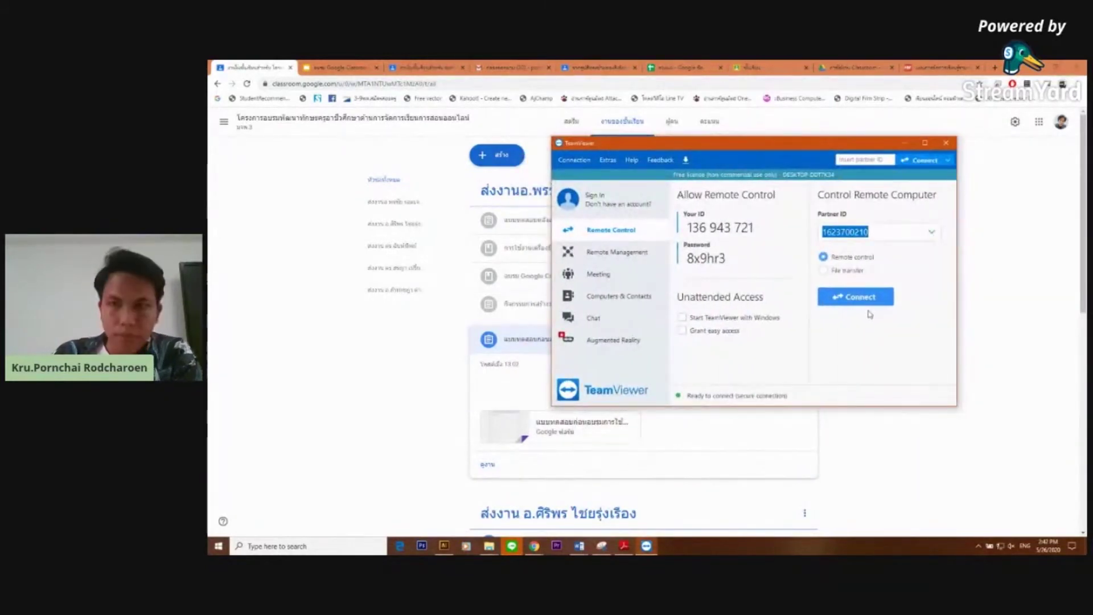
Step: Connect to the phone and swipe through its home-screen pages
click(864, 301)
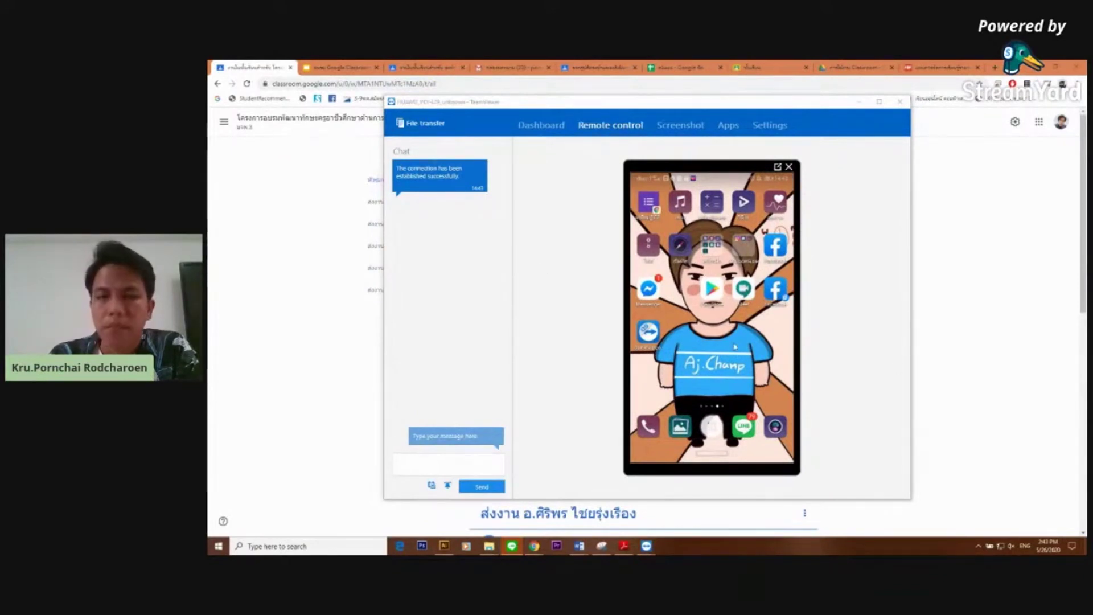
click(639, 362)
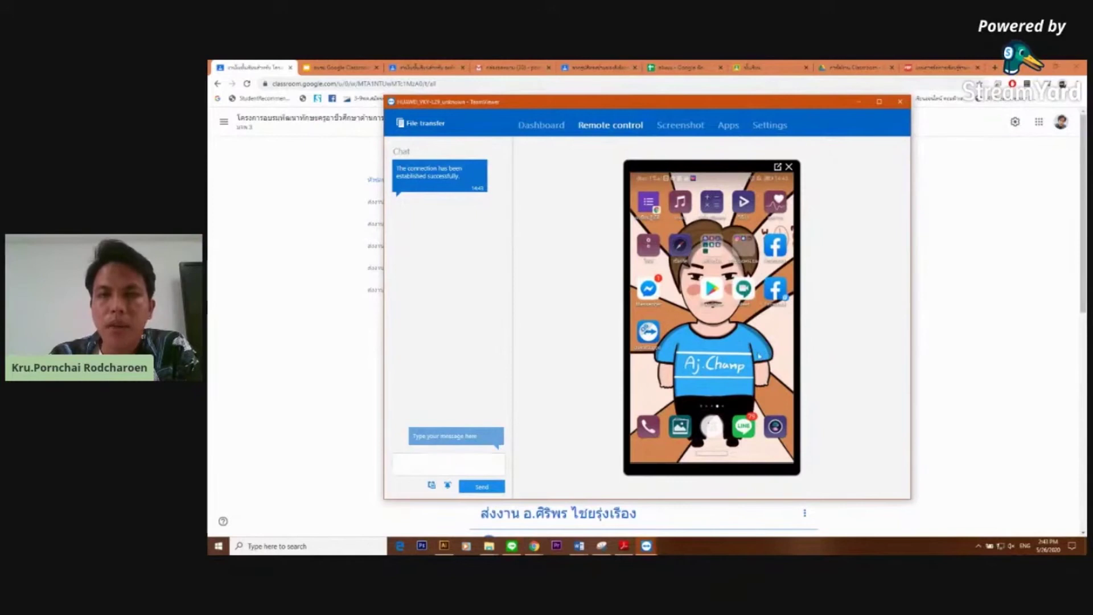
drag(768, 356, 627, 382)
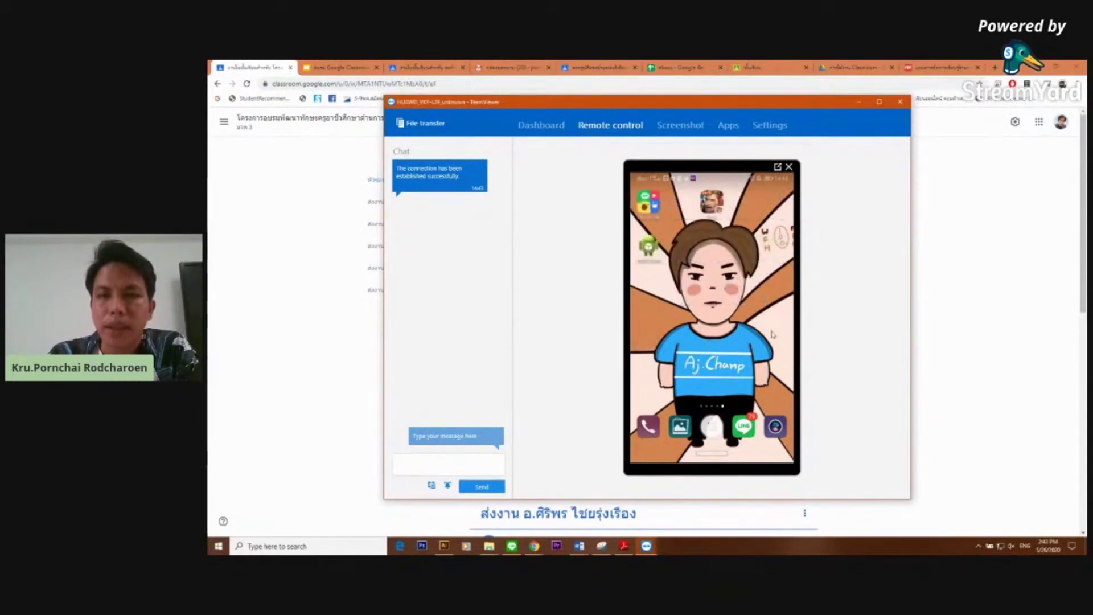
drag(791, 337, 859, 340)
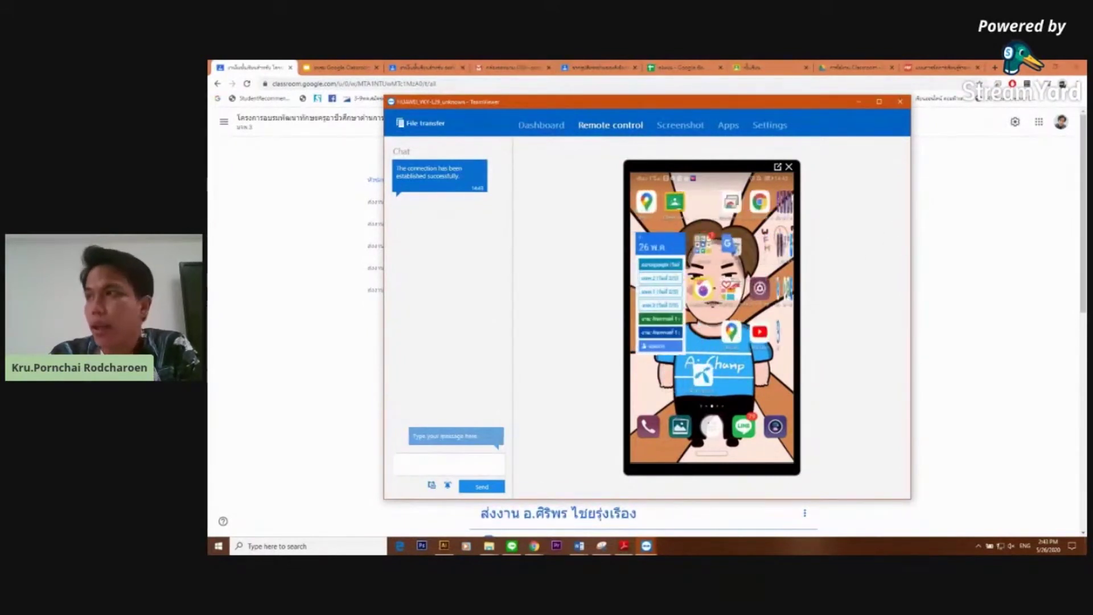
Step: Launch the phone's Google Classroom app, then switch to the Google Slides training deck
key(alt+Tab)
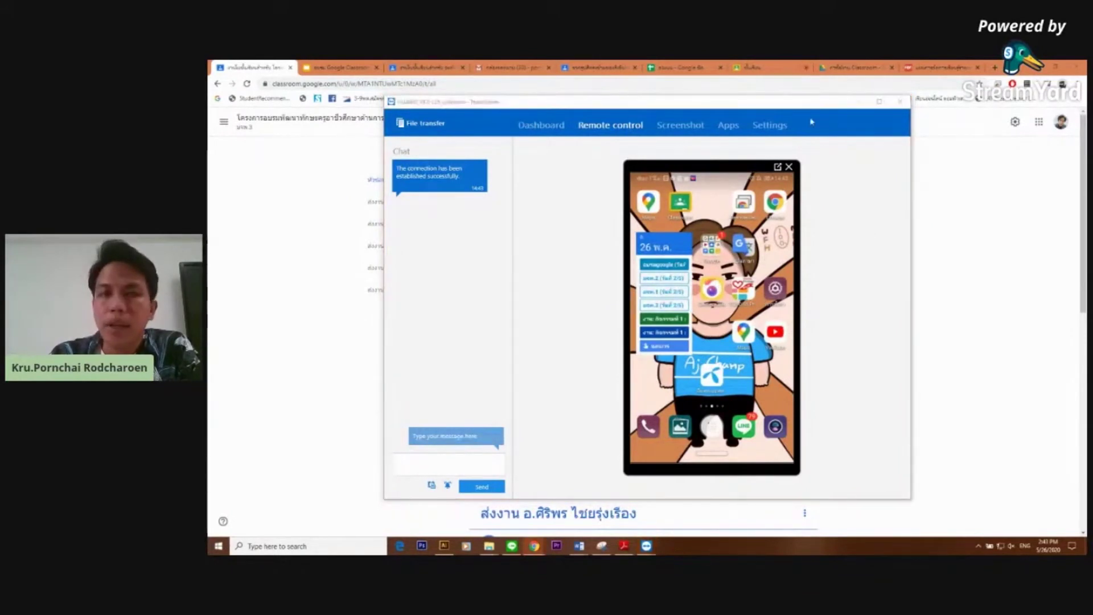
drag(826, 109, 794, 104)
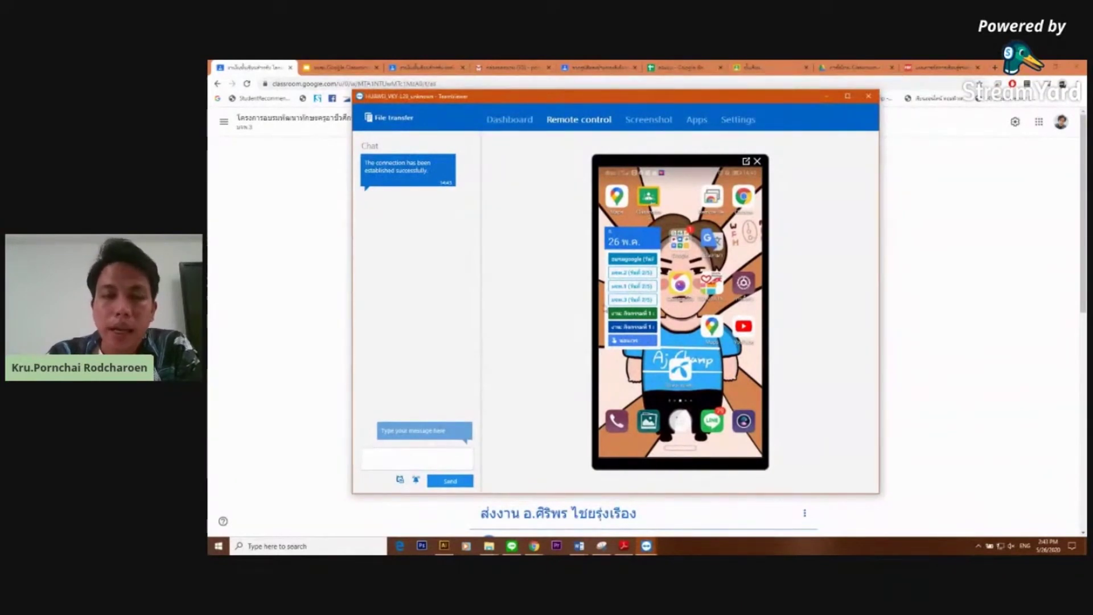
click(617, 280)
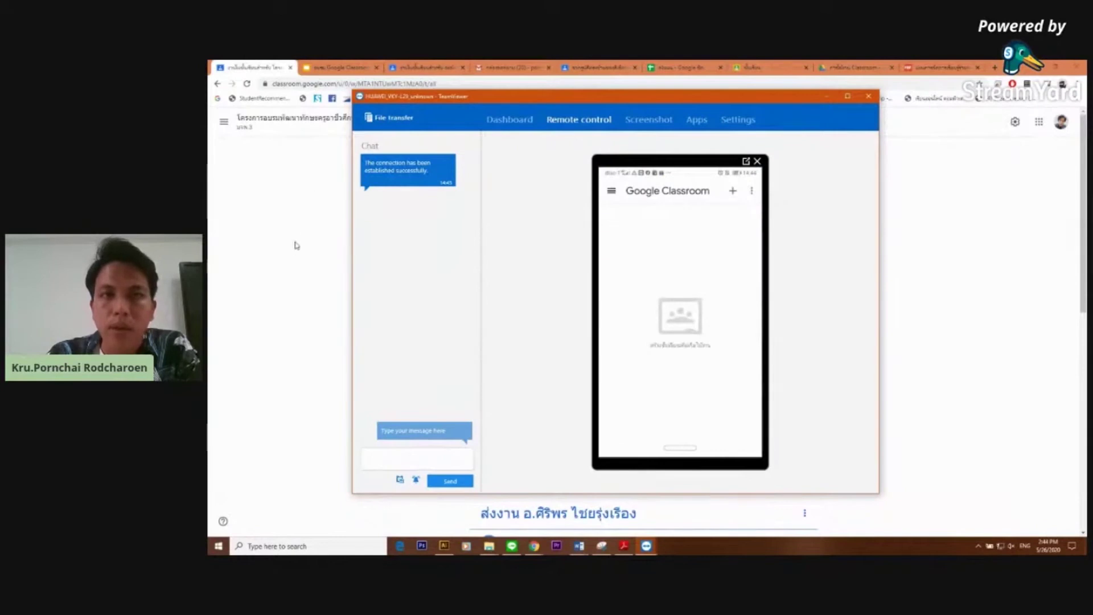
click(341, 67)
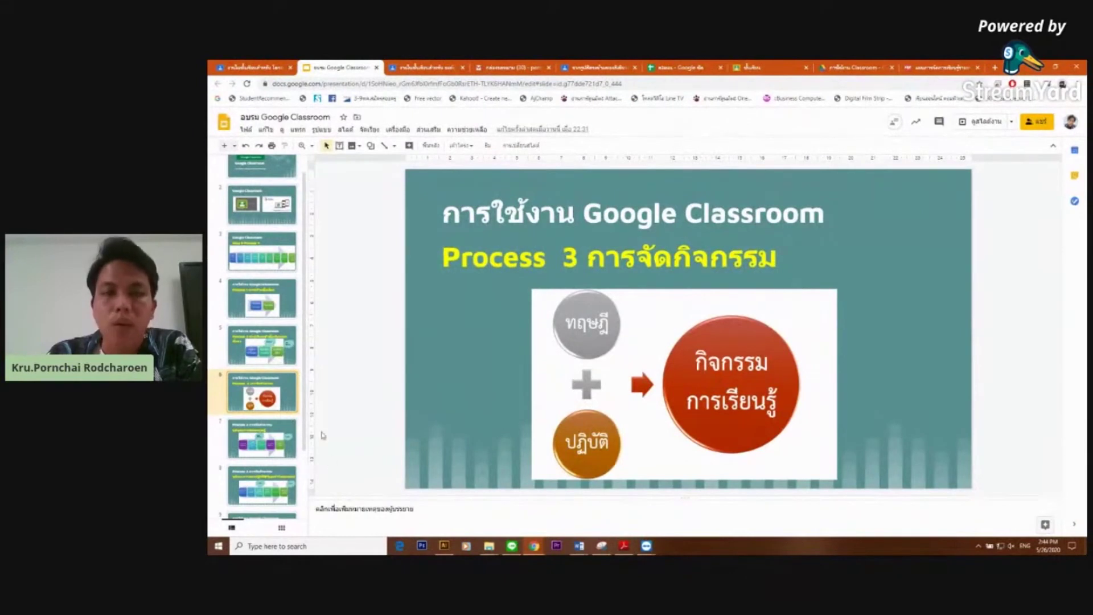
Step: Go to slide 7 on the theory teaching model, then bring the HUAWEI phone mirror forward
click(265, 443)
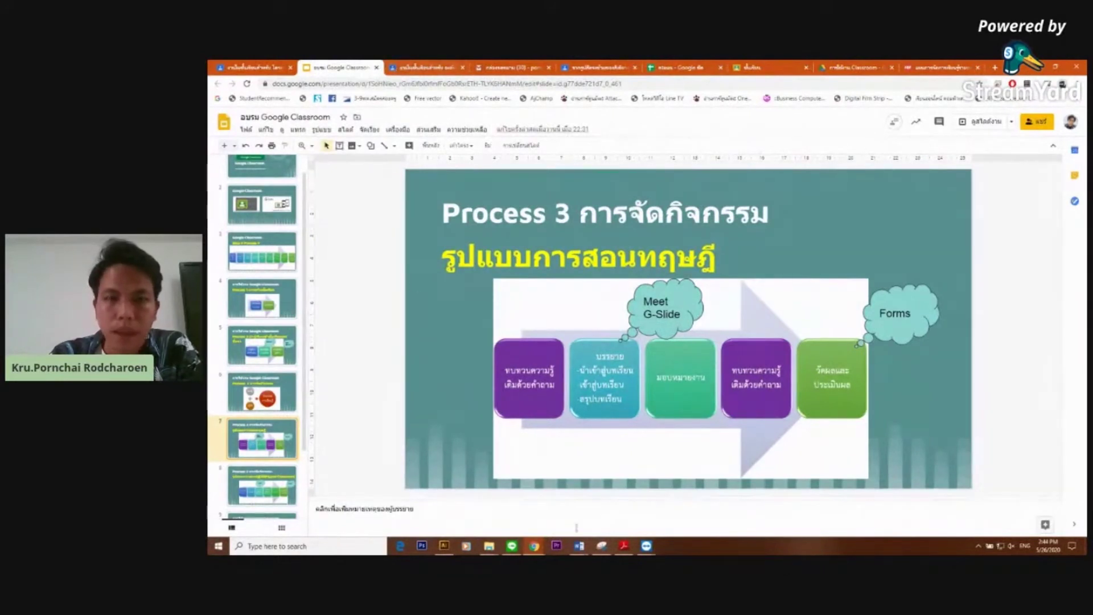
click(646, 545)
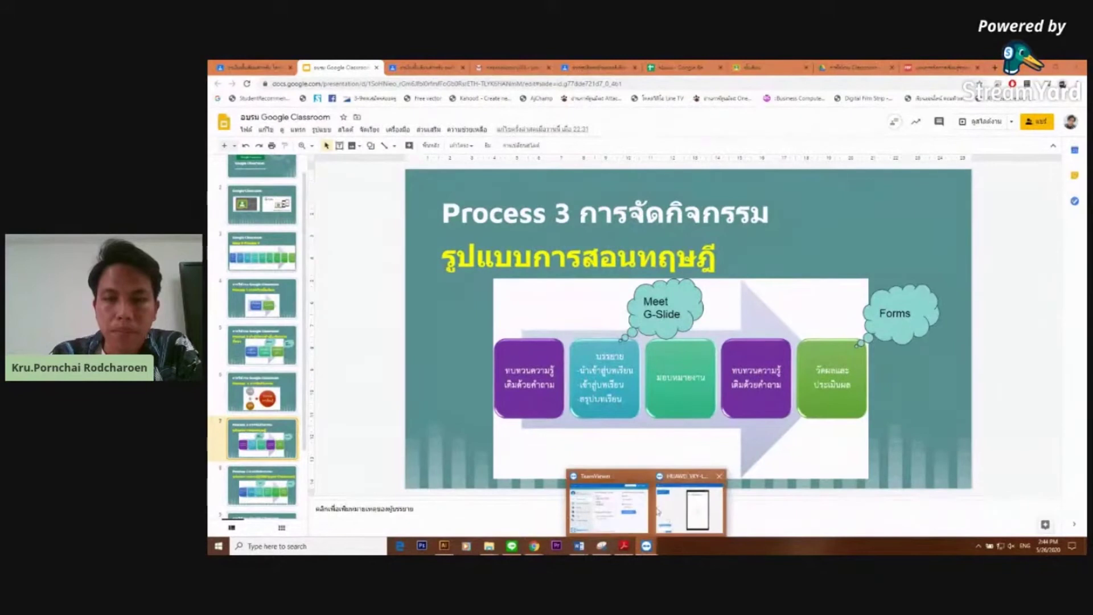
click(664, 506)
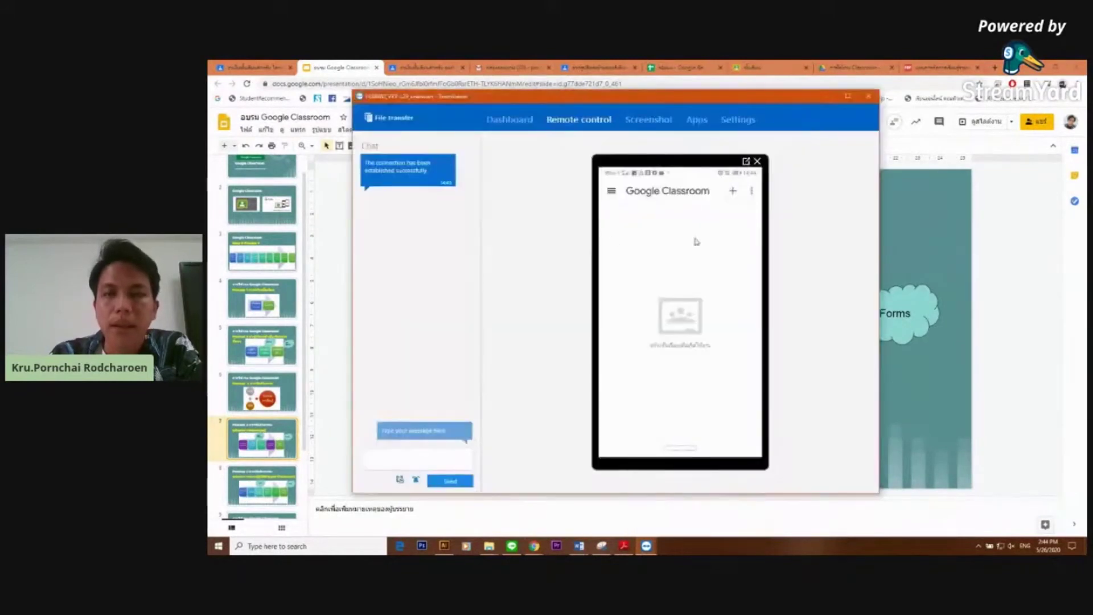
Step: Switch the phone's Classroom app to another account and open the blue ก.210 class
click(611, 191)
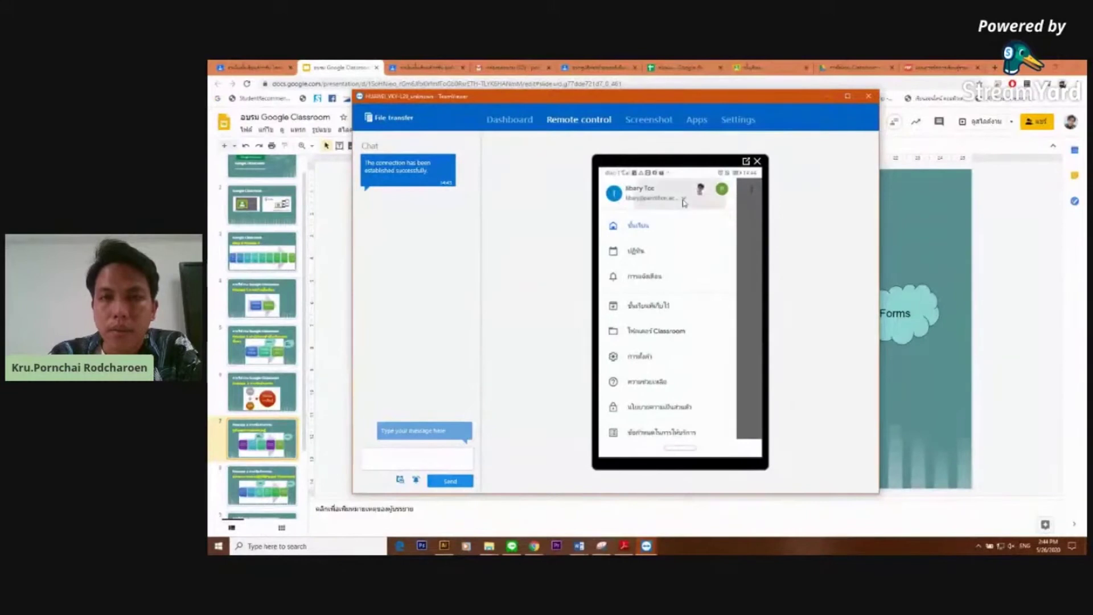
click(683, 199)
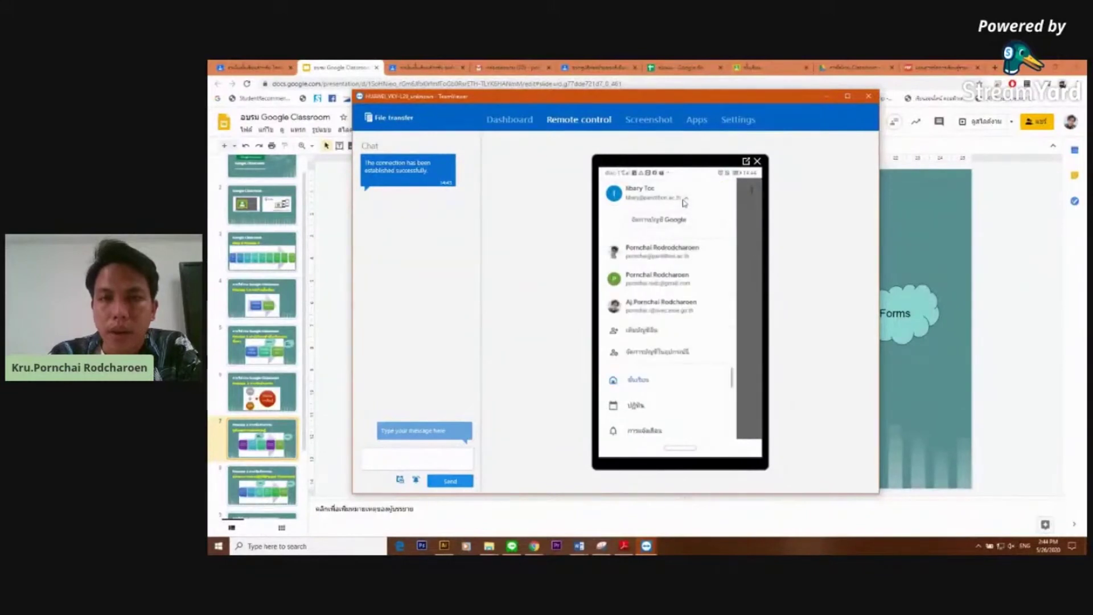
click(685, 312)
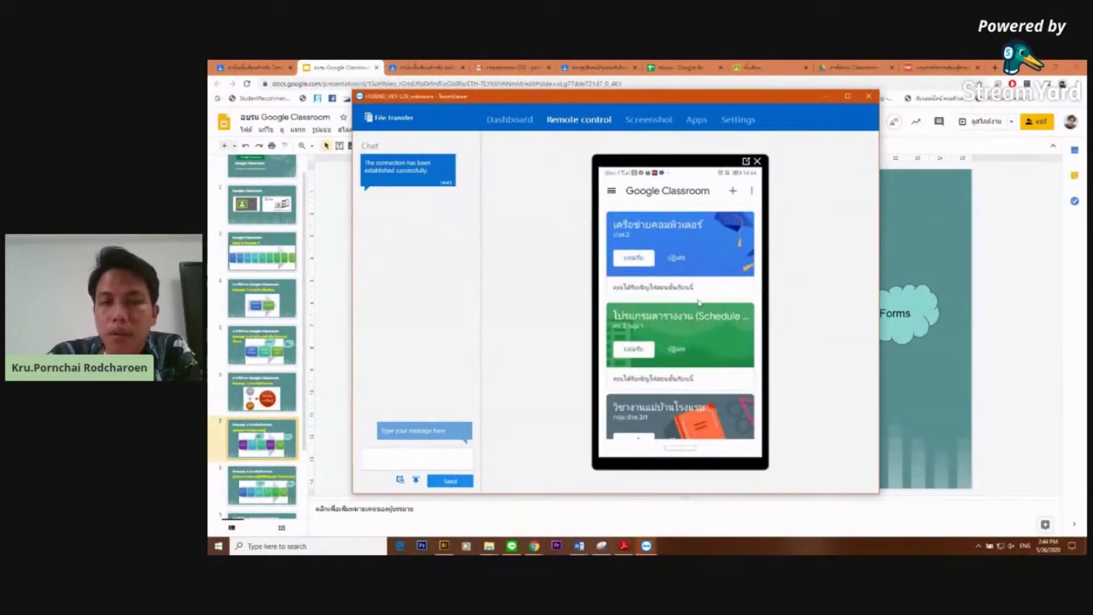
scroll(699, 302, down, 5)
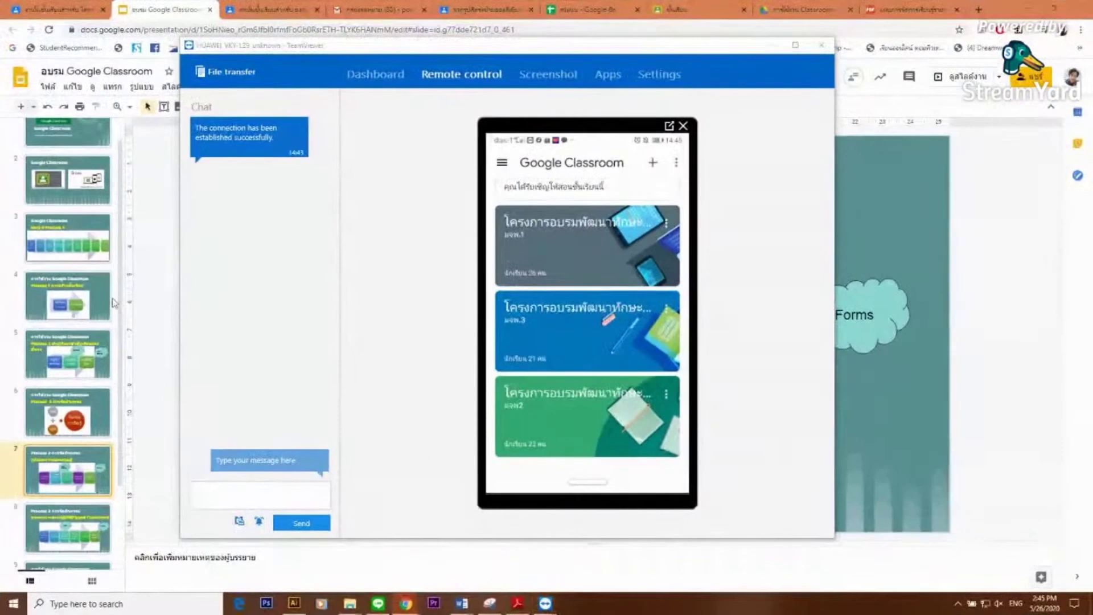
scroll(604, 370, up, 5)
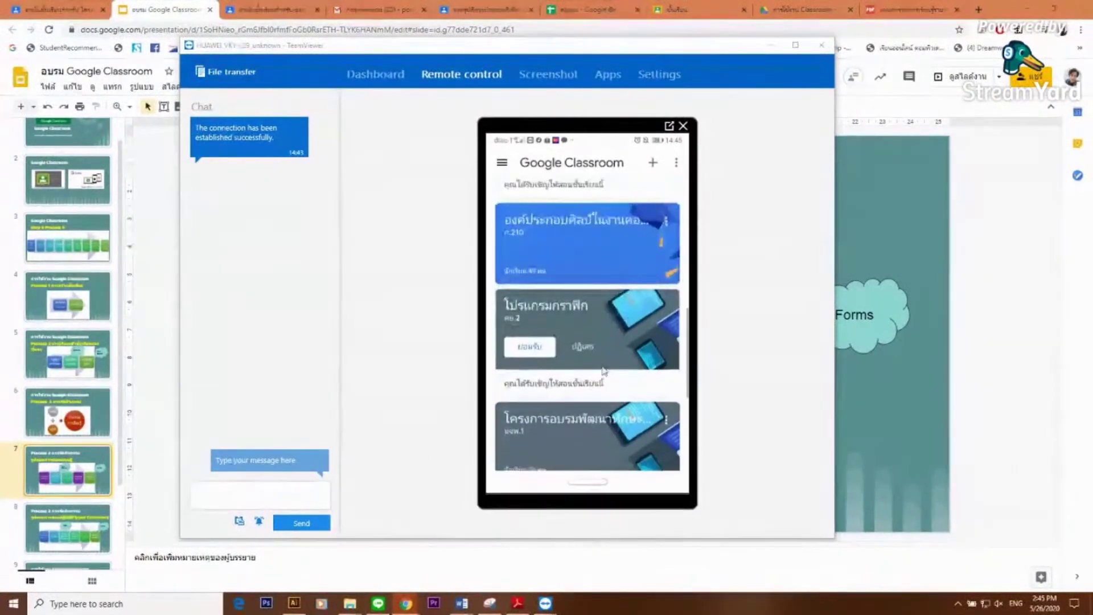
scroll(602, 367, down, 5)
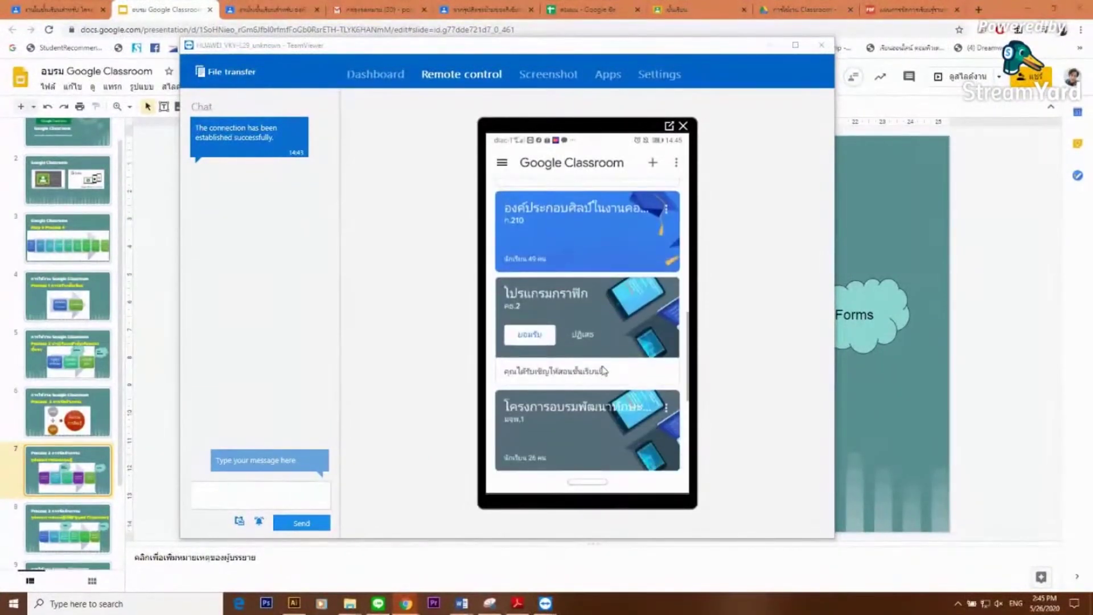
click(592, 202)
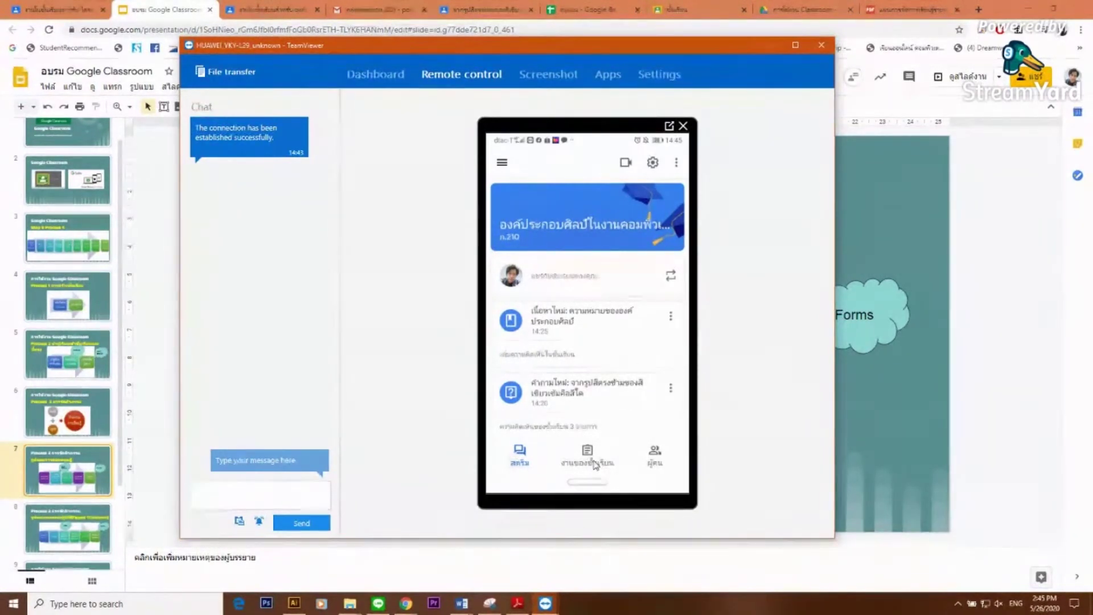
Step: Show the ก.210 class's unit topics on the phone and bring up the post-type choices
click(592, 462)
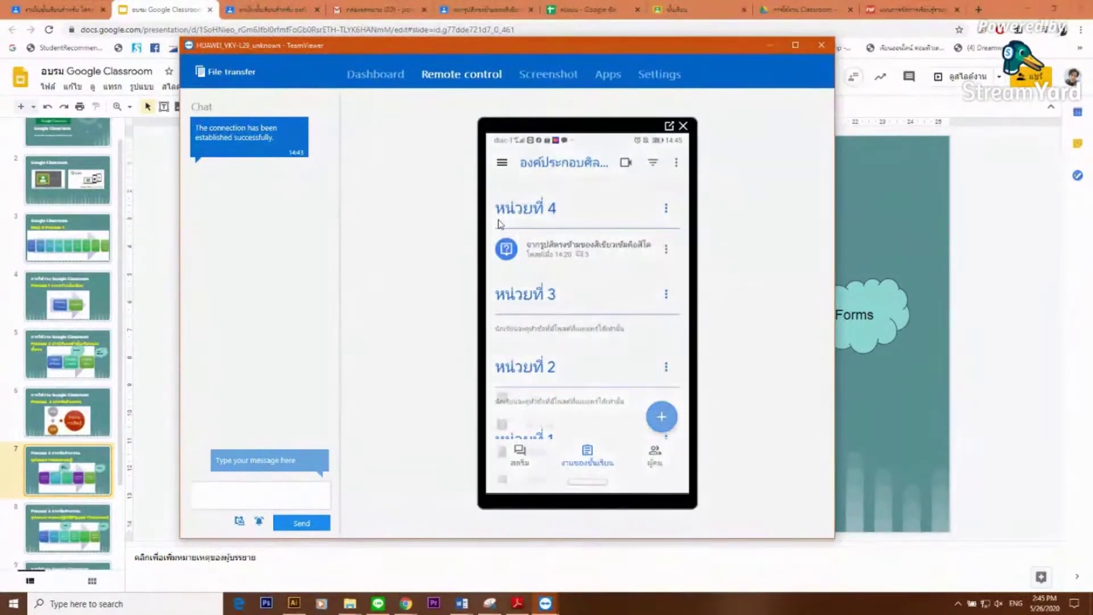
click(661, 416)
drag(661, 424, 665, 439)
click(667, 425)
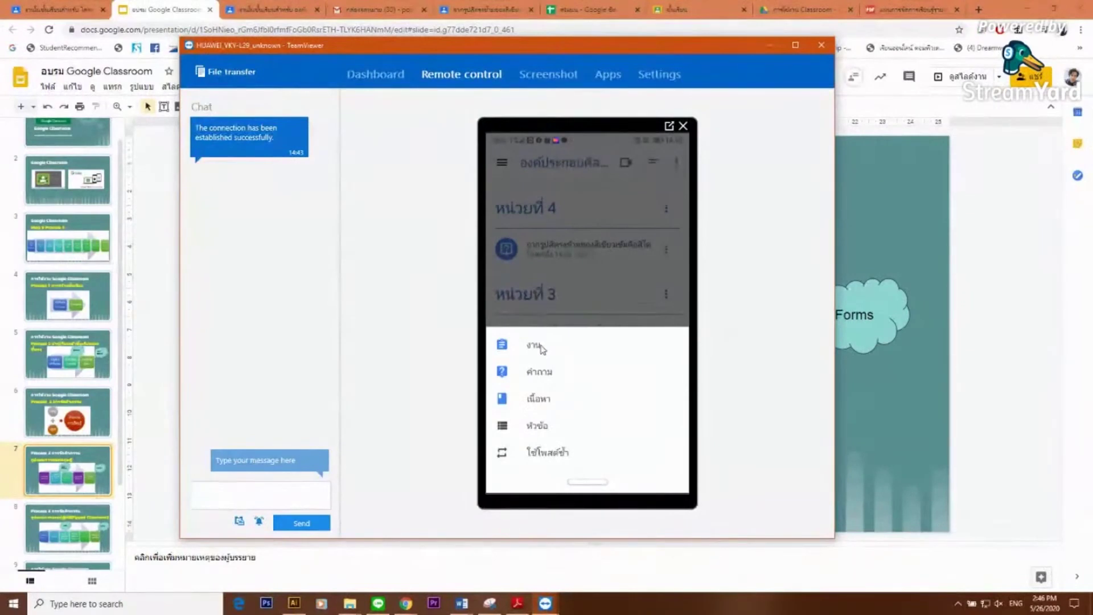
Step: Start and discard a new assignment, reopen the post choices, then return to the lesson-plan PDF
click(538, 346)
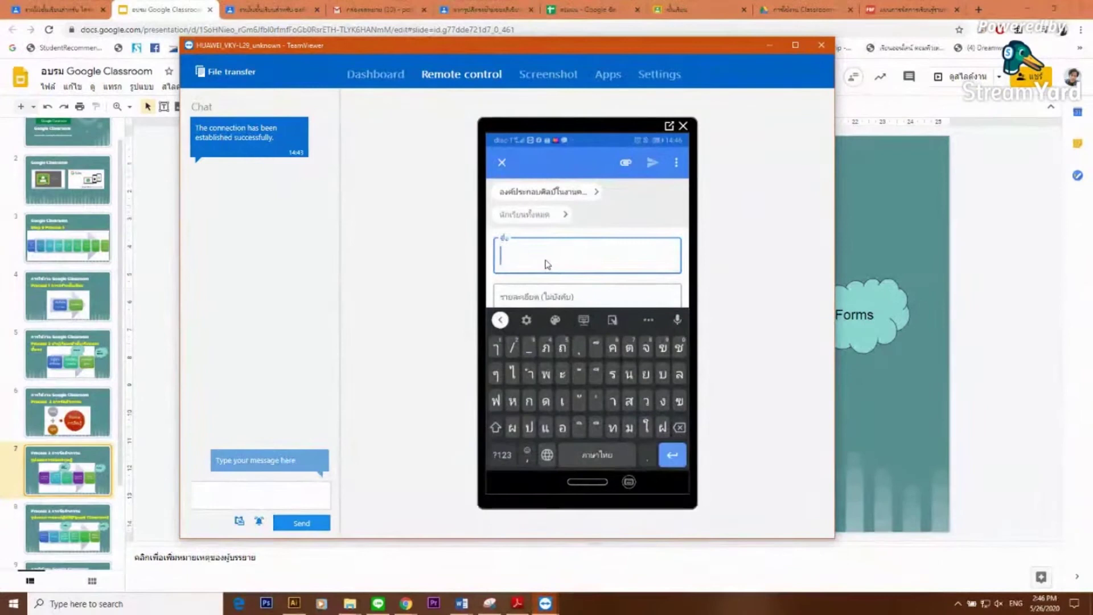
click(501, 164)
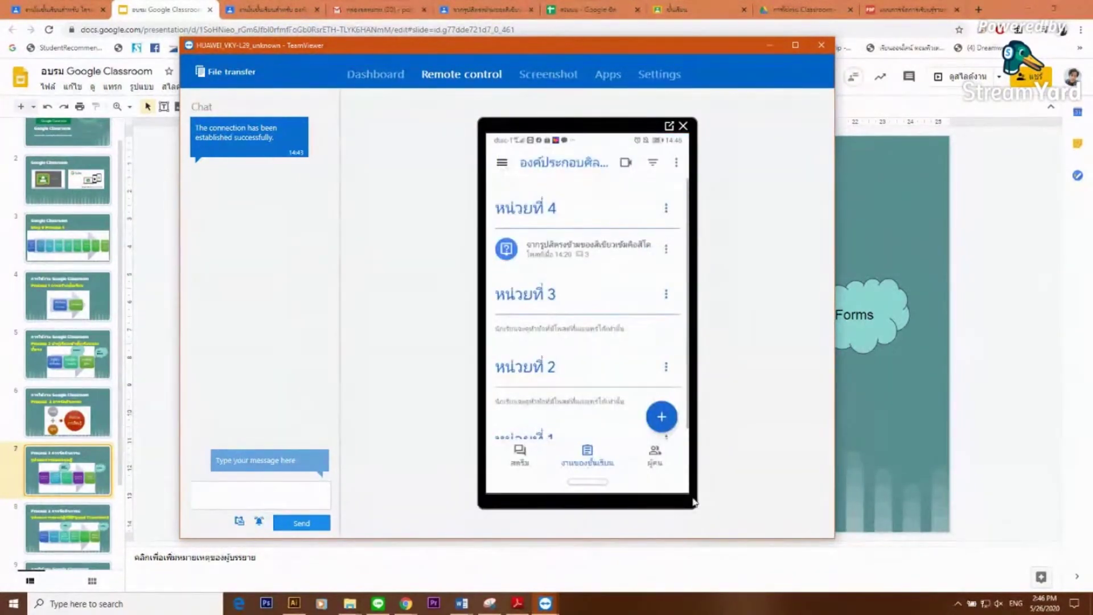
click(668, 420)
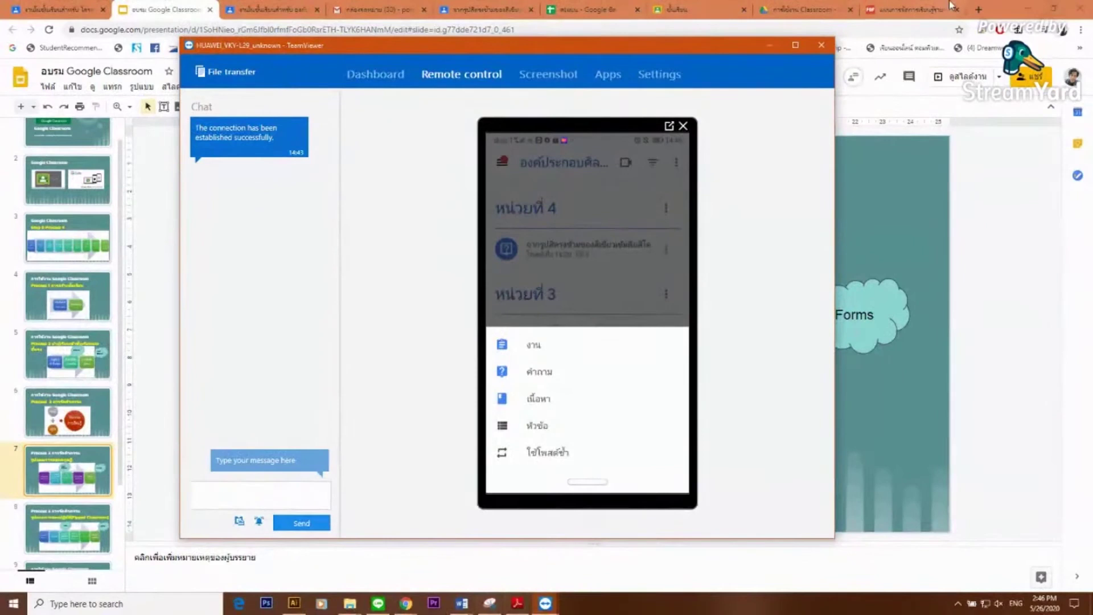
click(923, 6)
click(923, 7)
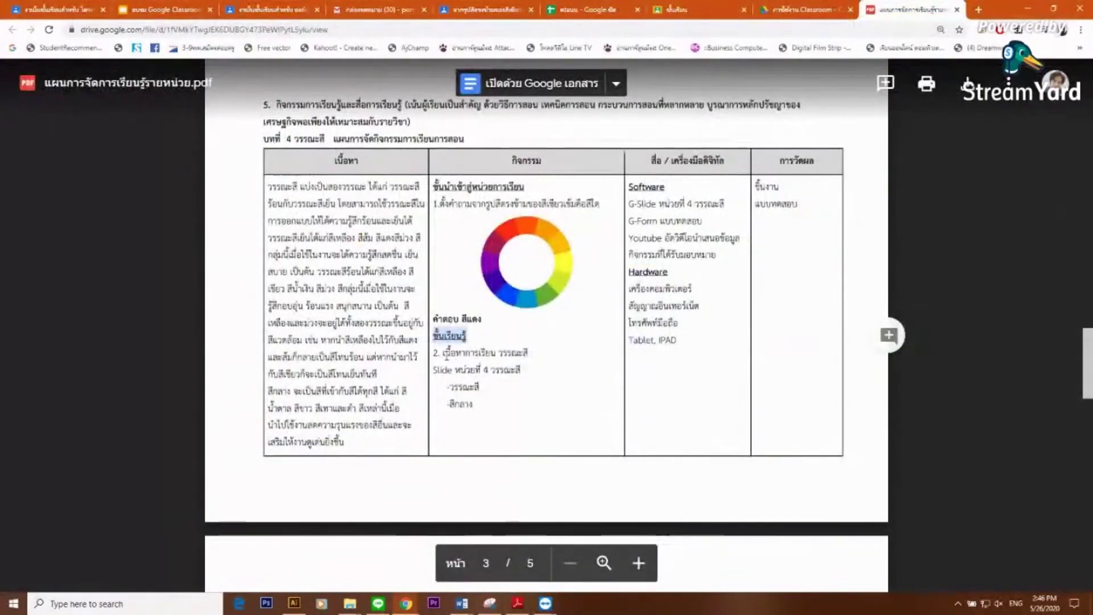
Step: Highlight the unit 4 'เนื้อหาการเรียน วรรณะสี' colour-scheme lines in the lesson-plan PDF
drag(443, 348, 523, 366)
scroll(499, 400, down, 2)
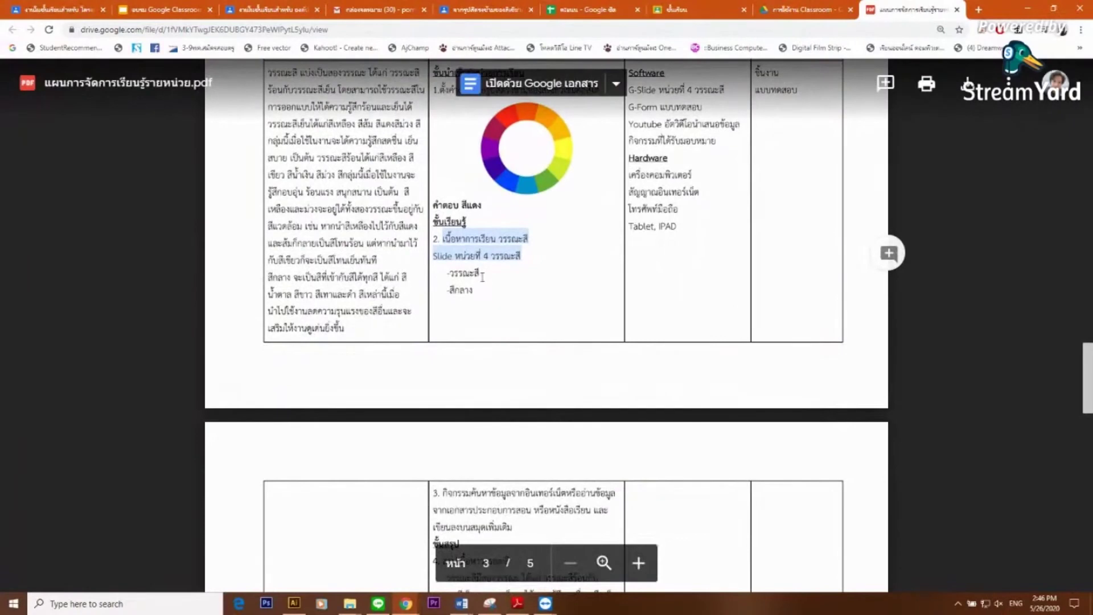
drag(435, 237, 484, 280)
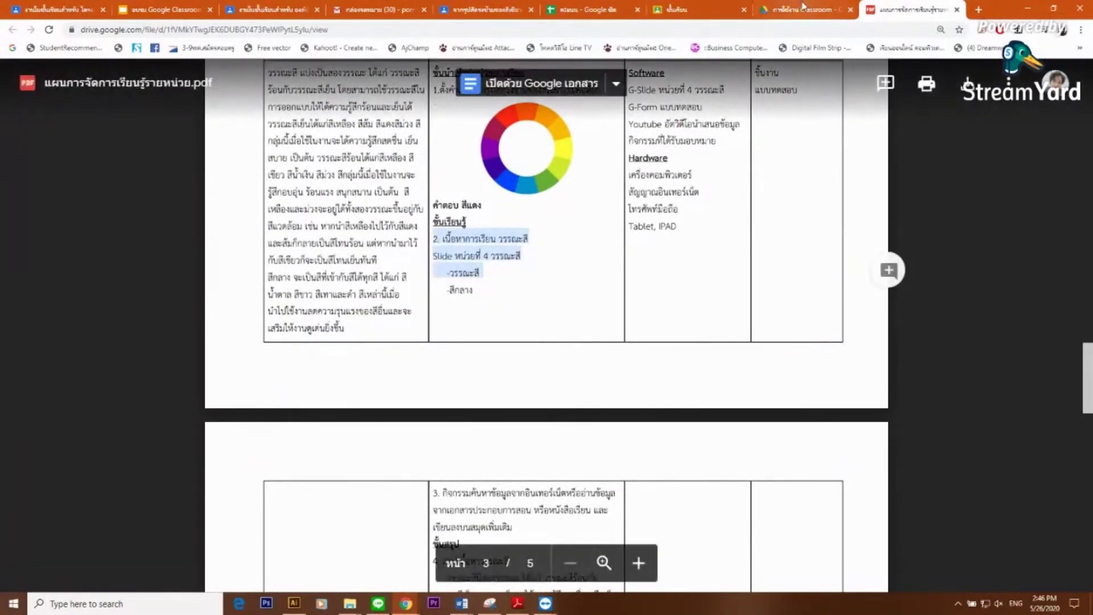
click(551, 604)
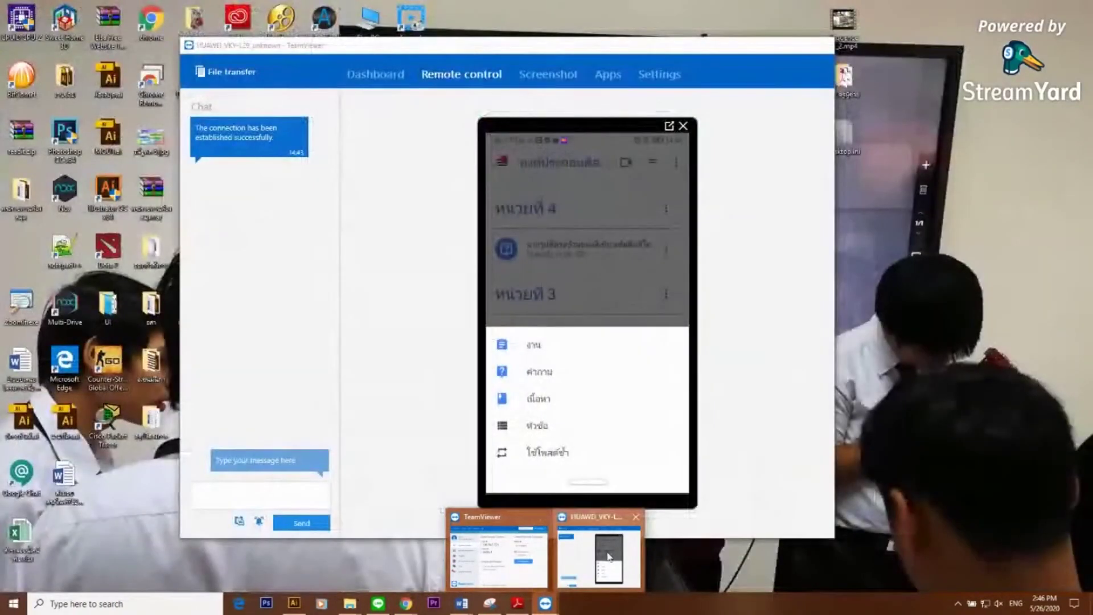
Step: On the mirrored phone, create a material post titled 'หน่วยที่4วรรณสี' filed under topic หน่วยที่ 4
click(597, 555)
click(555, 400)
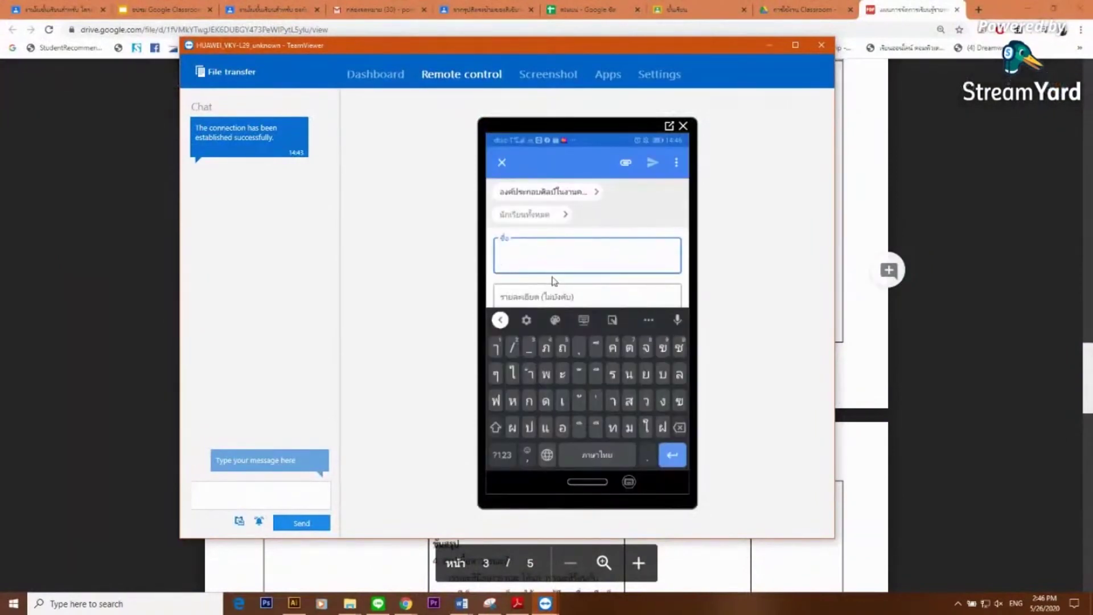
text(หน่วย)
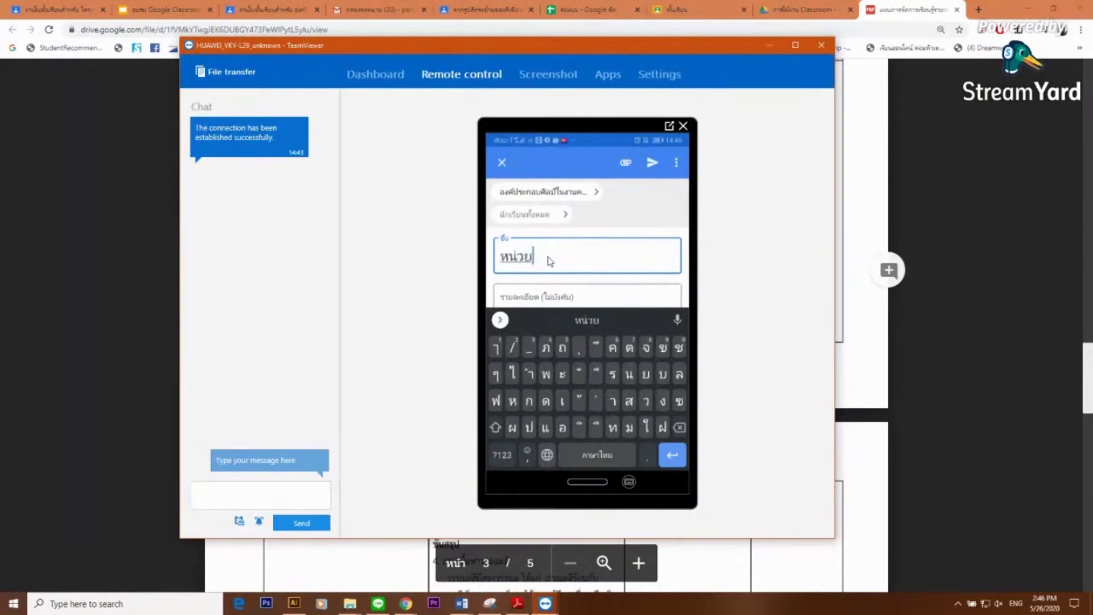
text(ที่4วรรณสี)
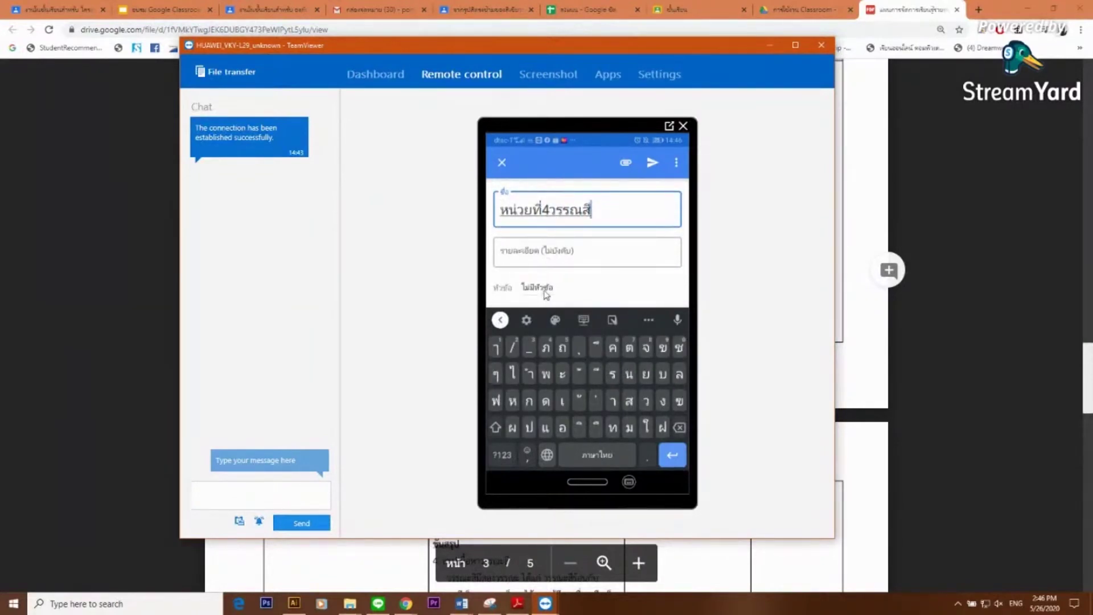
click(544, 290)
click(529, 330)
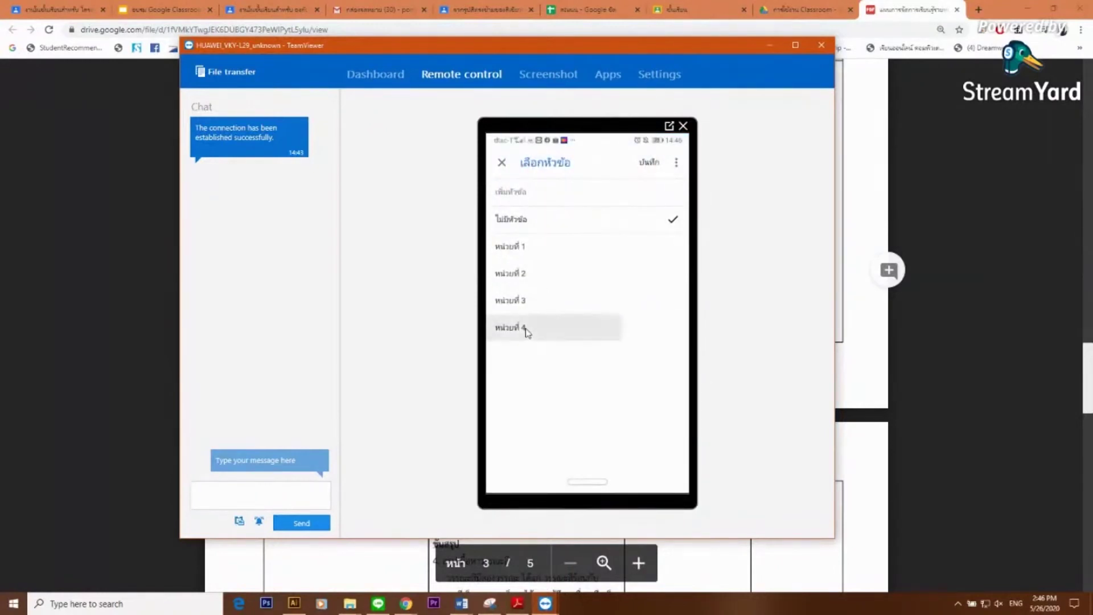
click(649, 164)
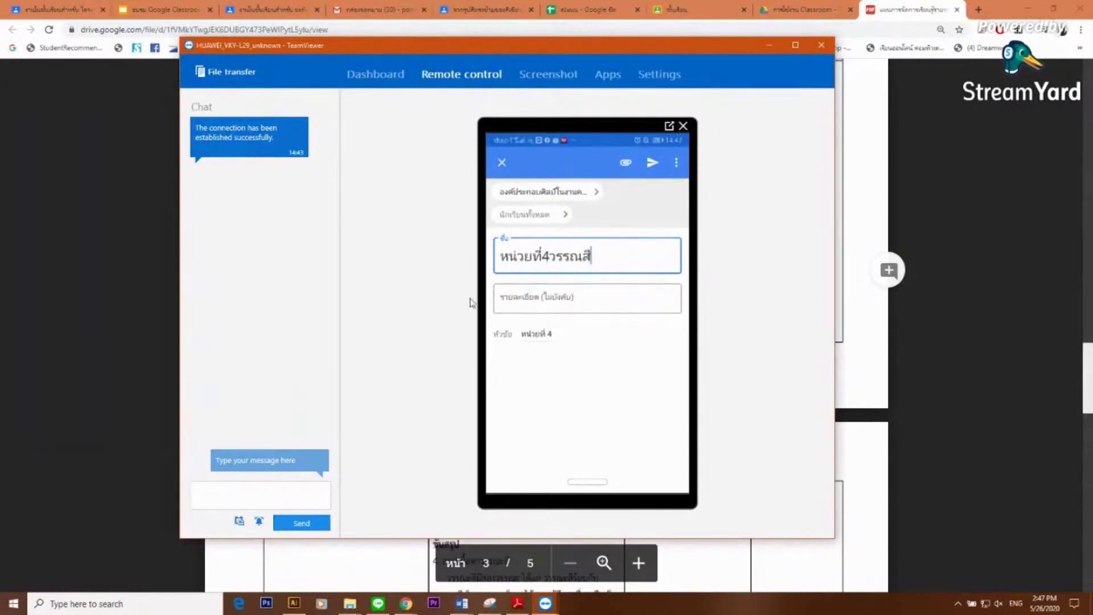
click(626, 164)
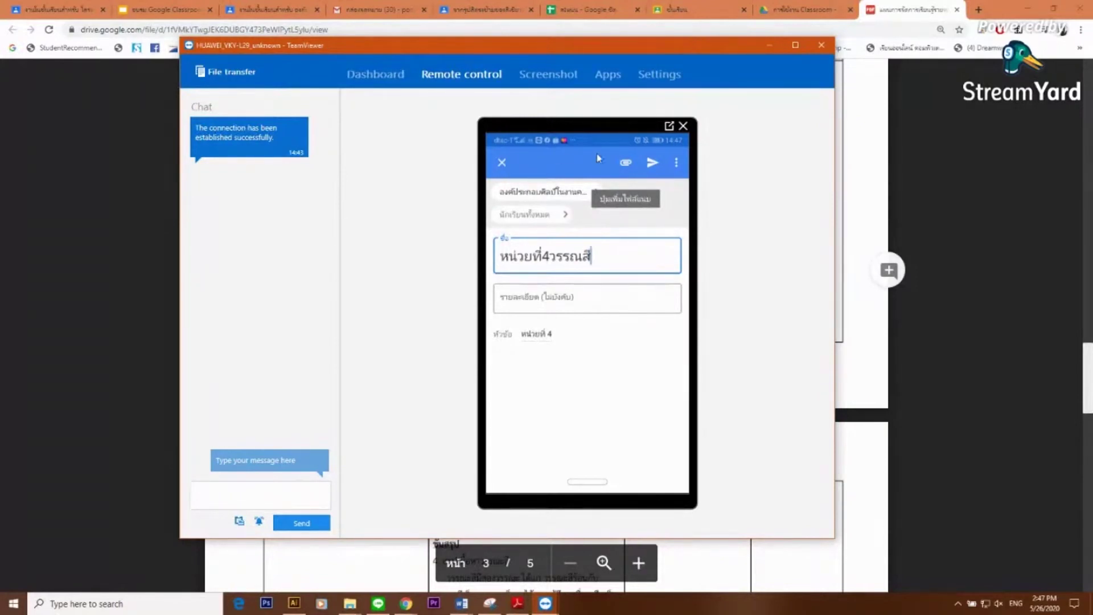
Step: Attach the หน่วยที่ 4 วรรณะสี slide file from Drive's การใช้งาน Classroom > 01_บทเรียน folder
click(620, 166)
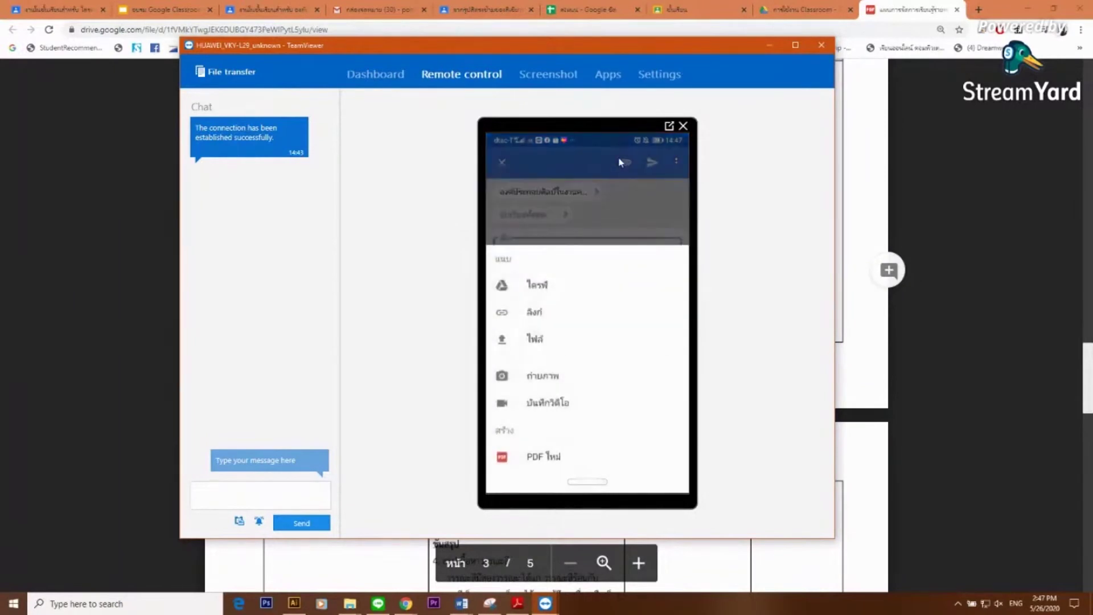
click(546, 284)
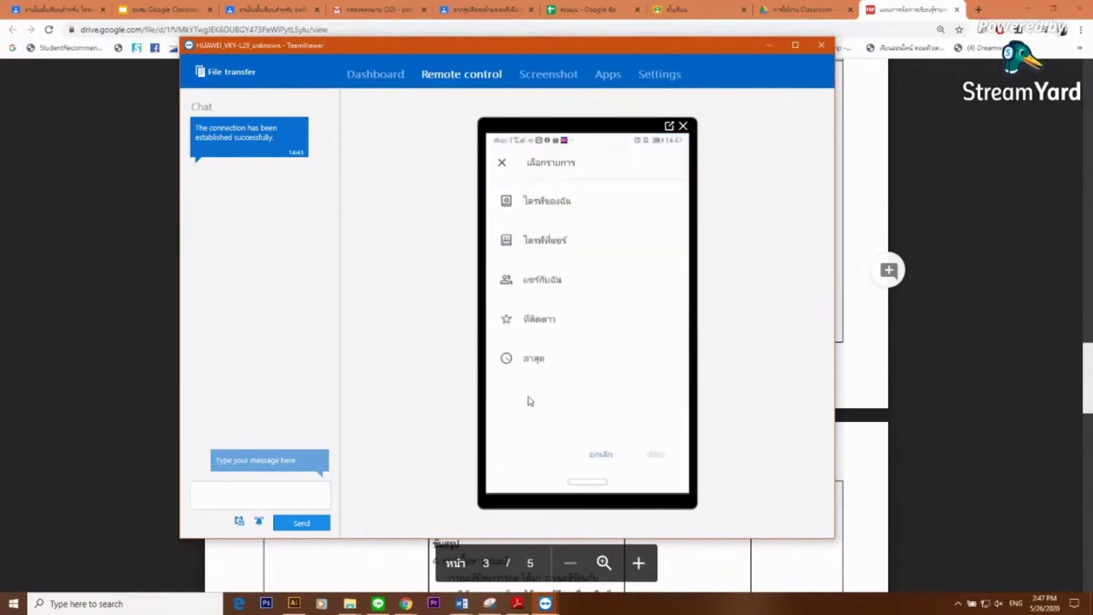
click(565, 237)
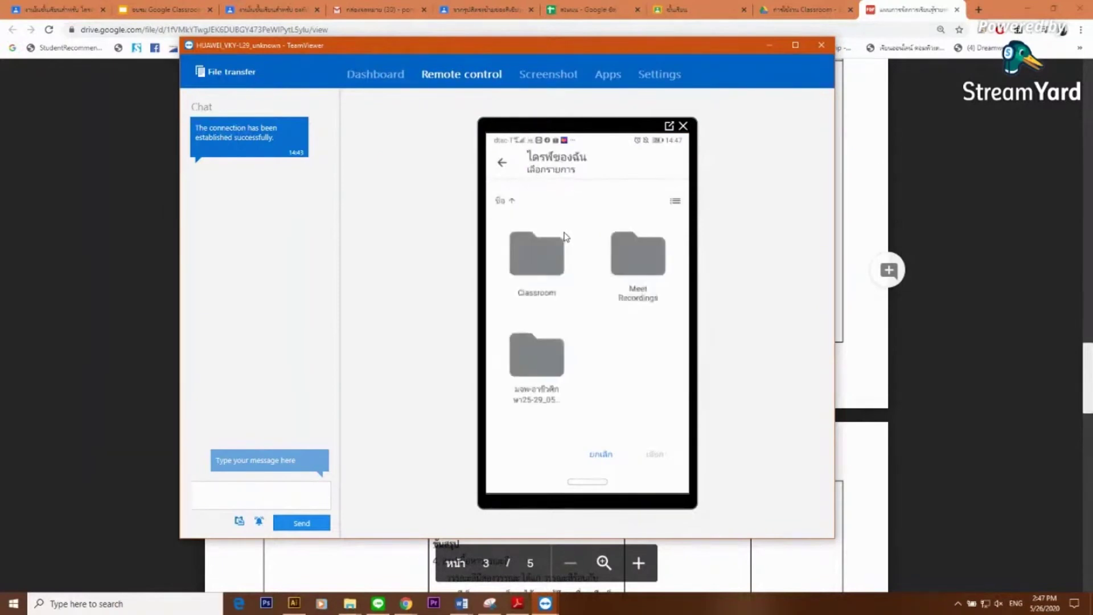
click(553, 322)
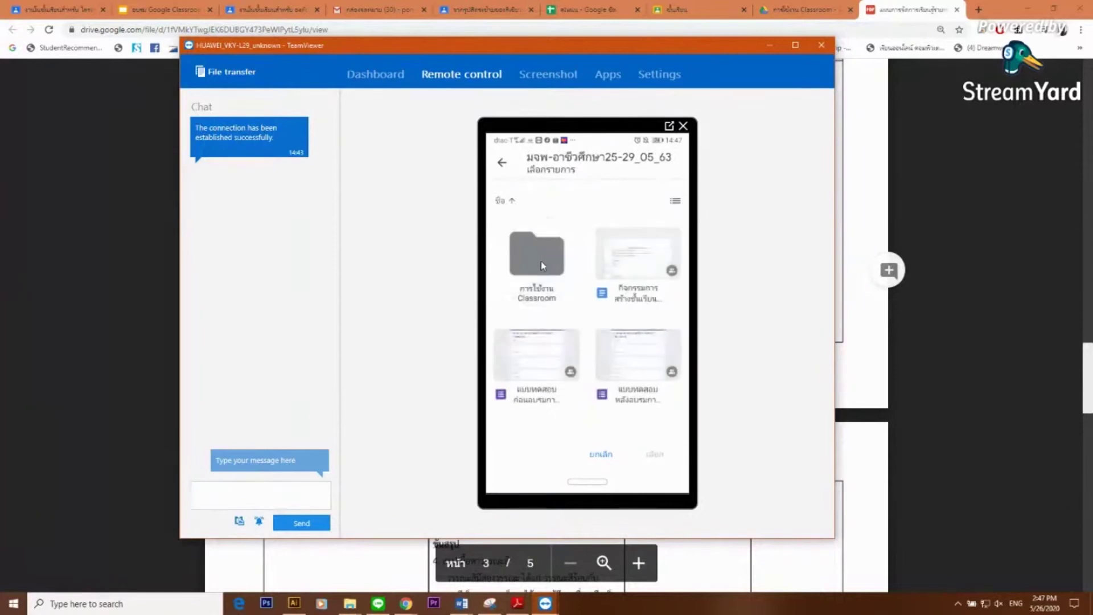
click(541, 261)
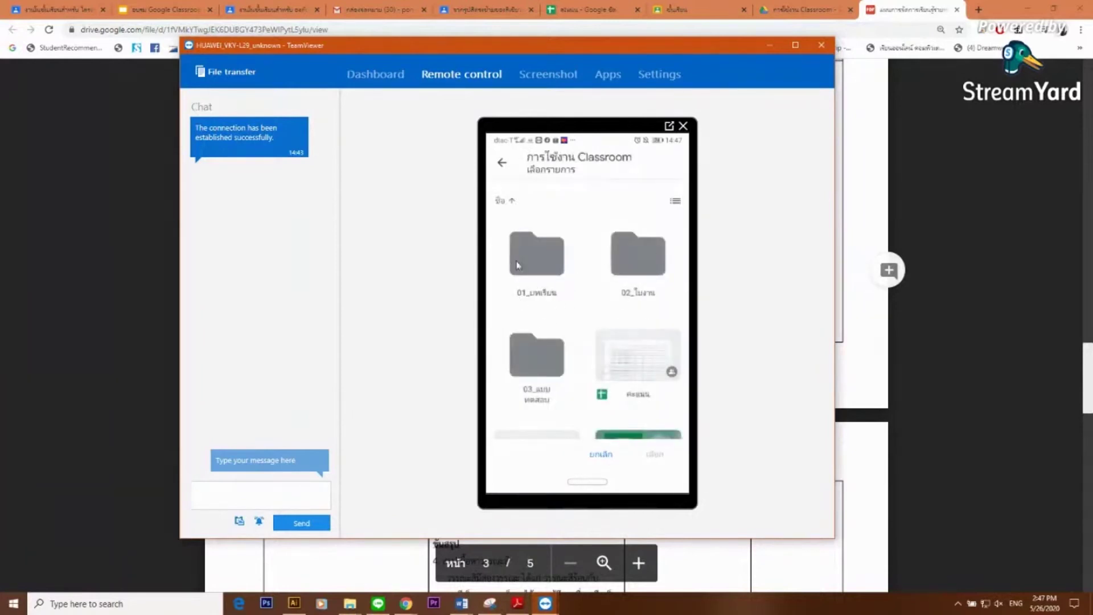
click(539, 260)
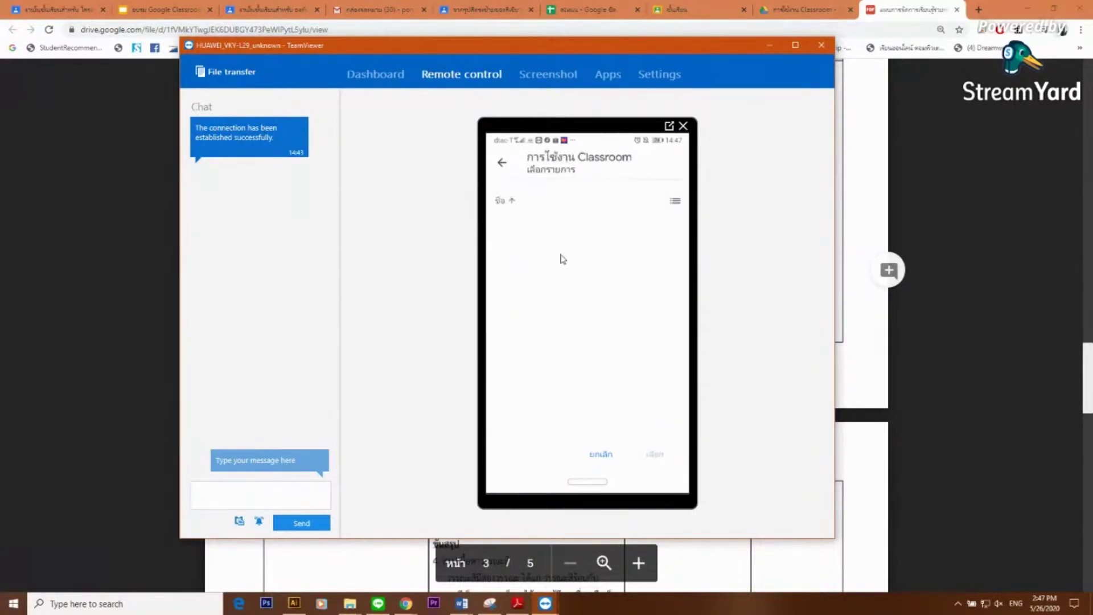
click(537, 259)
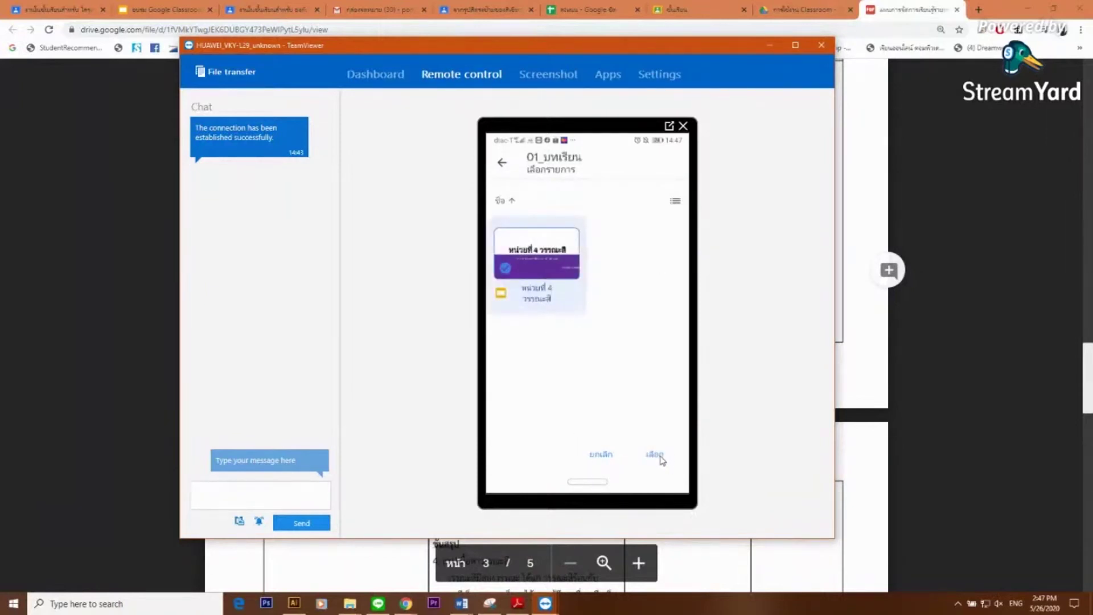
click(655, 455)
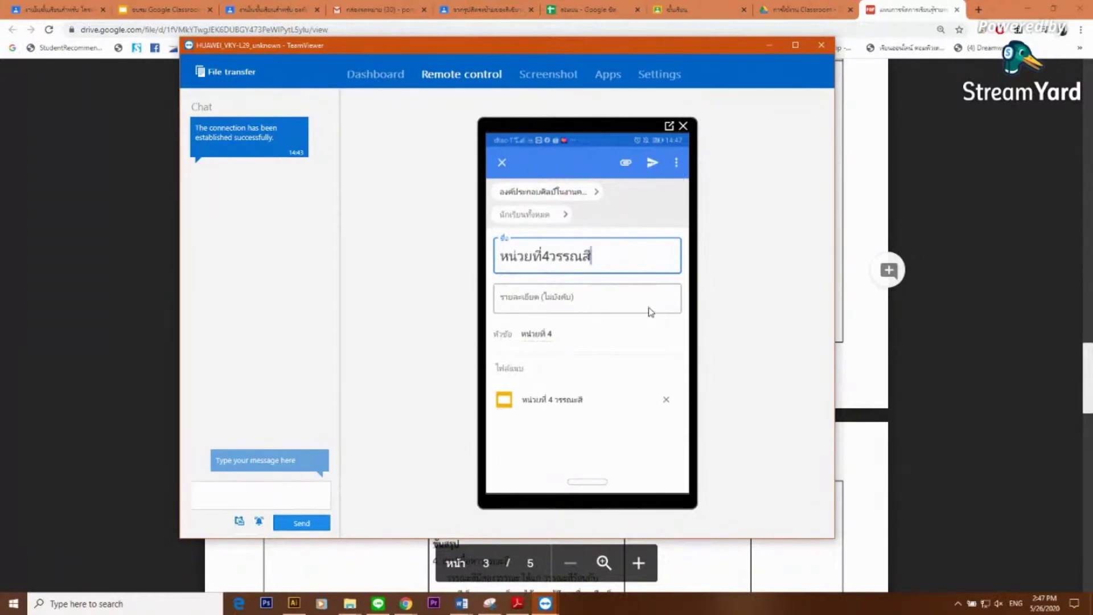
Step: Choose to schedule the phone post and set its posting date to 26 พ.ค
click(676, 163)
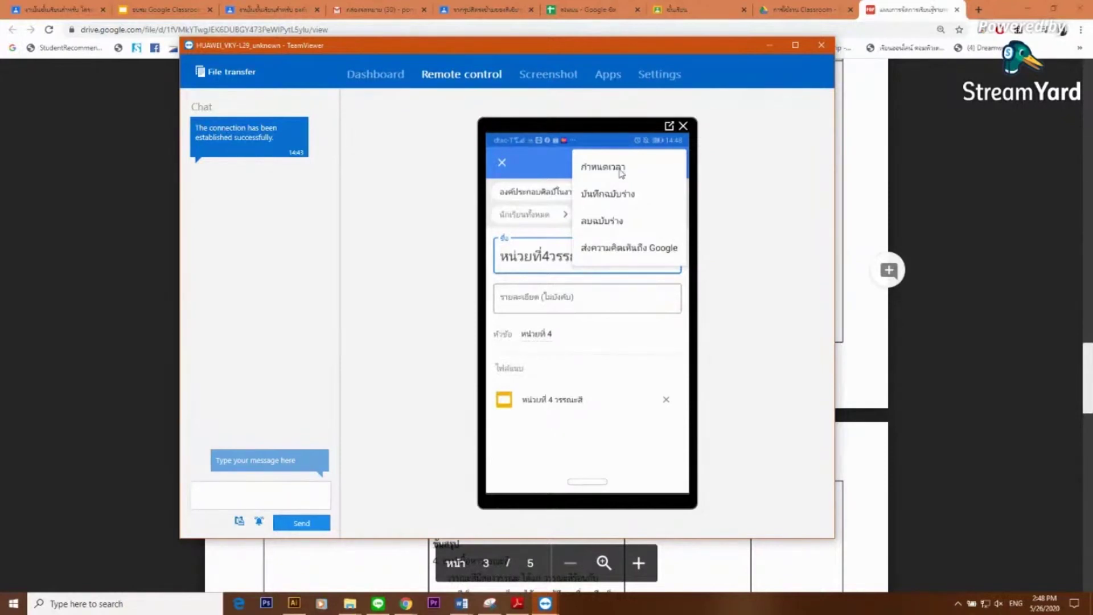
click(621, 174)
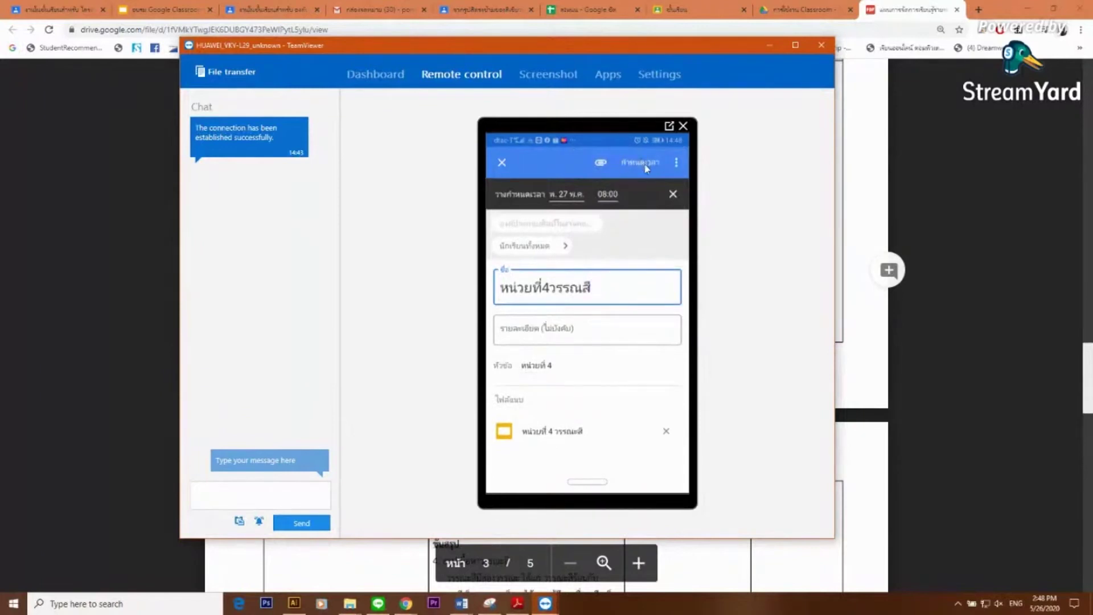
click(567, 195)
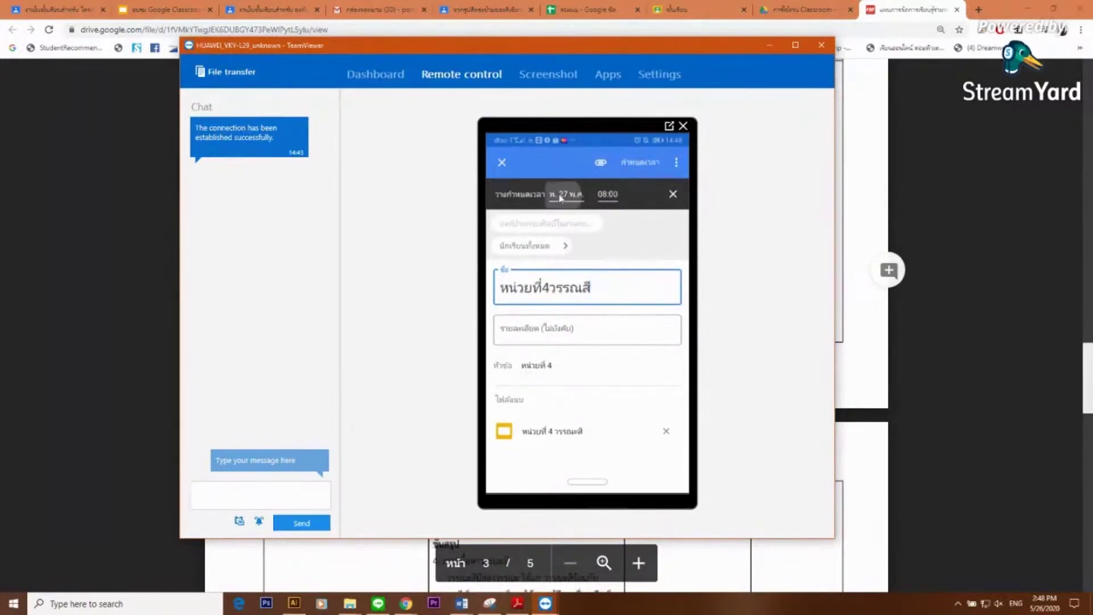
click(568, 380)
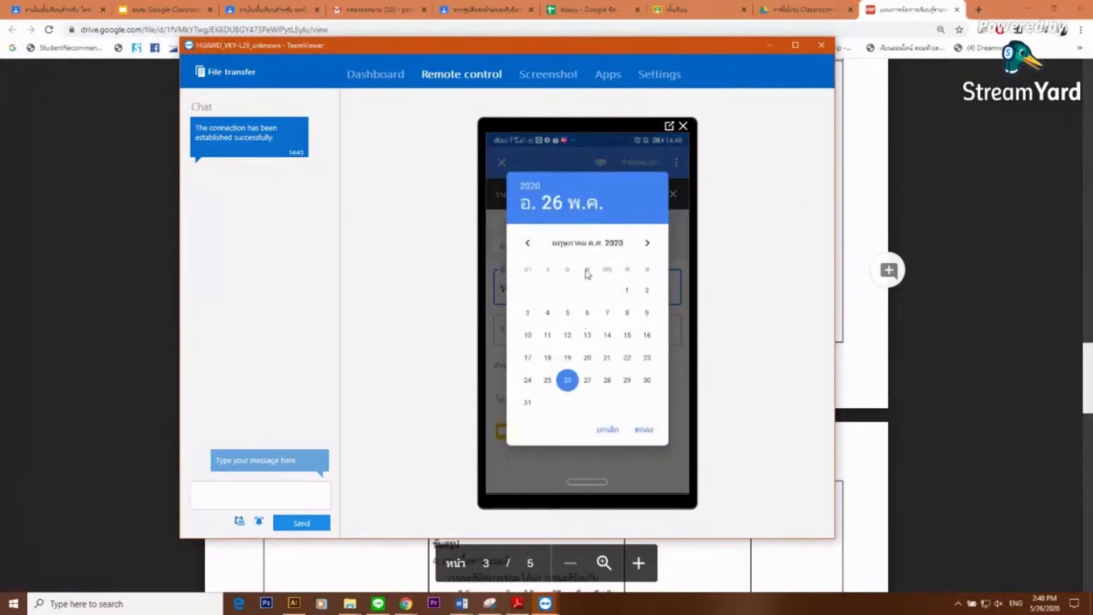
click(649, 430)
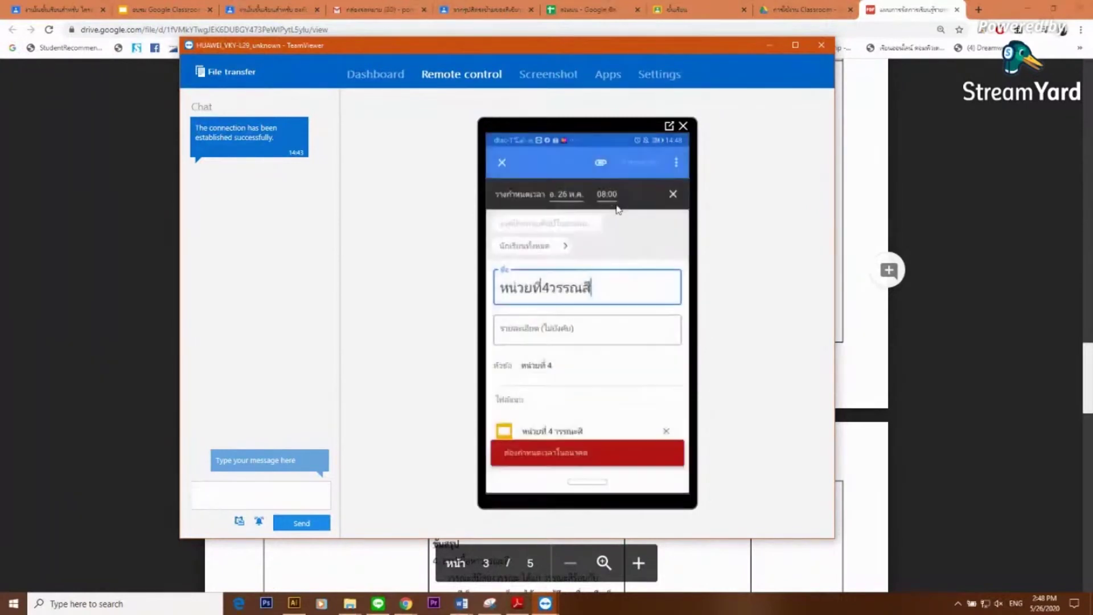
Step: Set the posting time to 14:49 and confirm the scheduled post
click(605, 195)
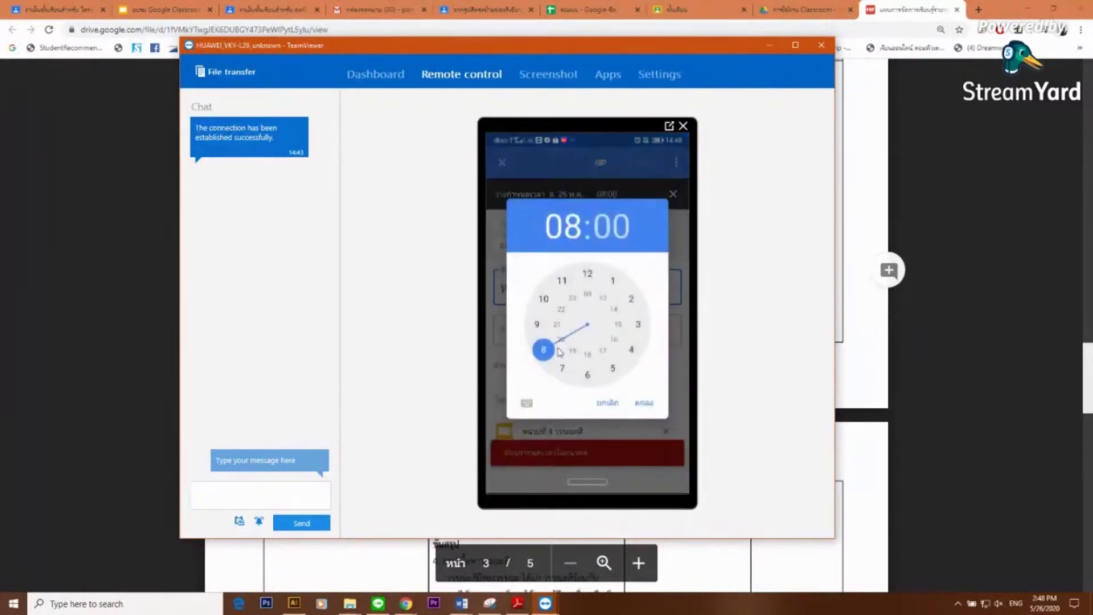
click(617, 313)
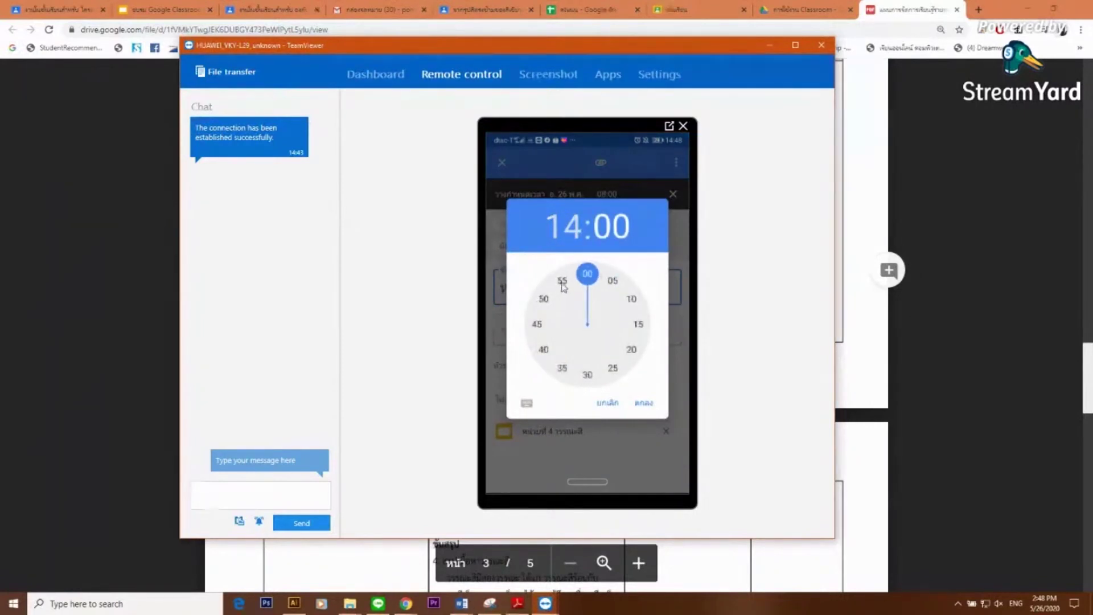
click(544, 302)
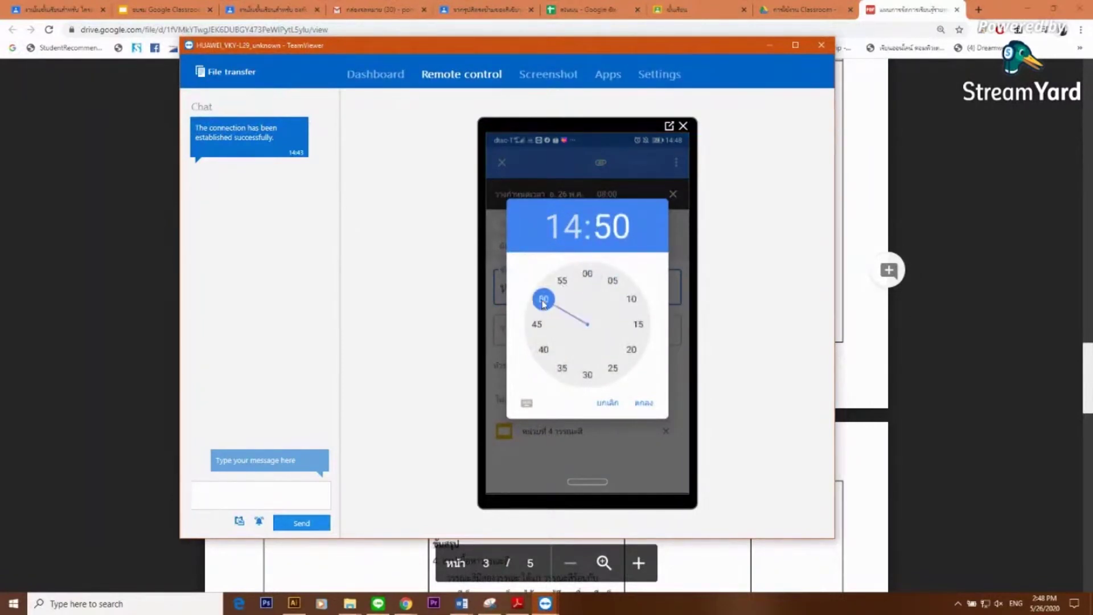
click(542, 305)
click(543, 303)
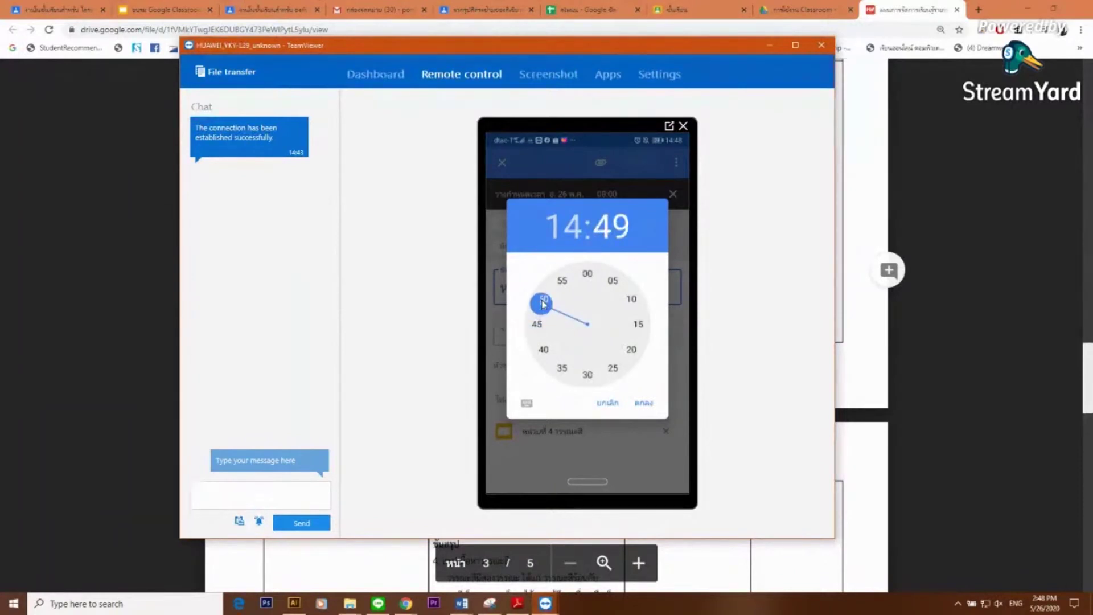
click(644, 403)
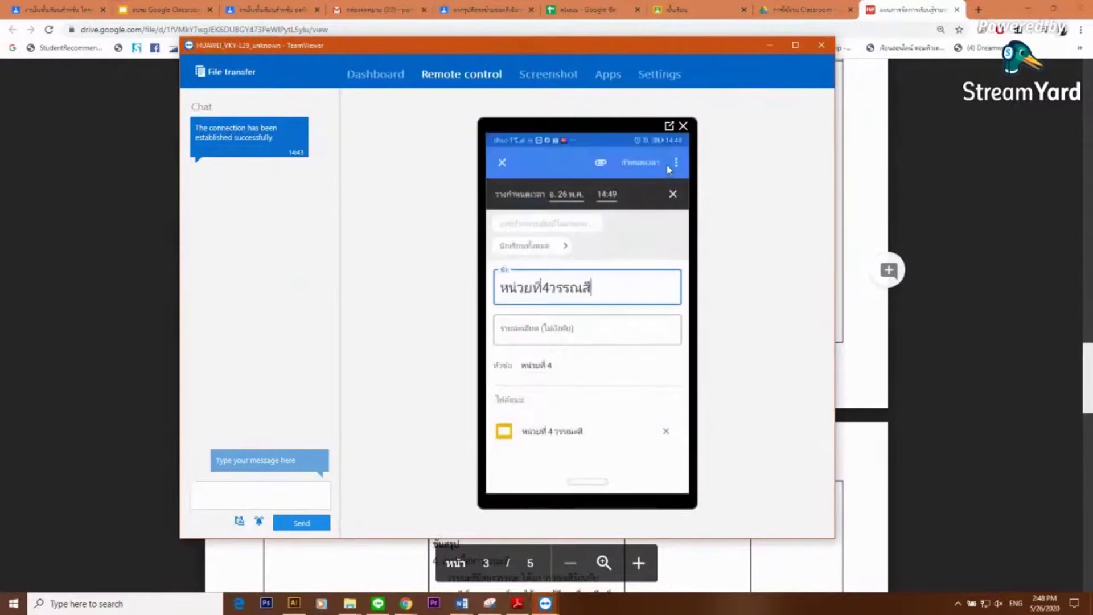
click(633, 163)
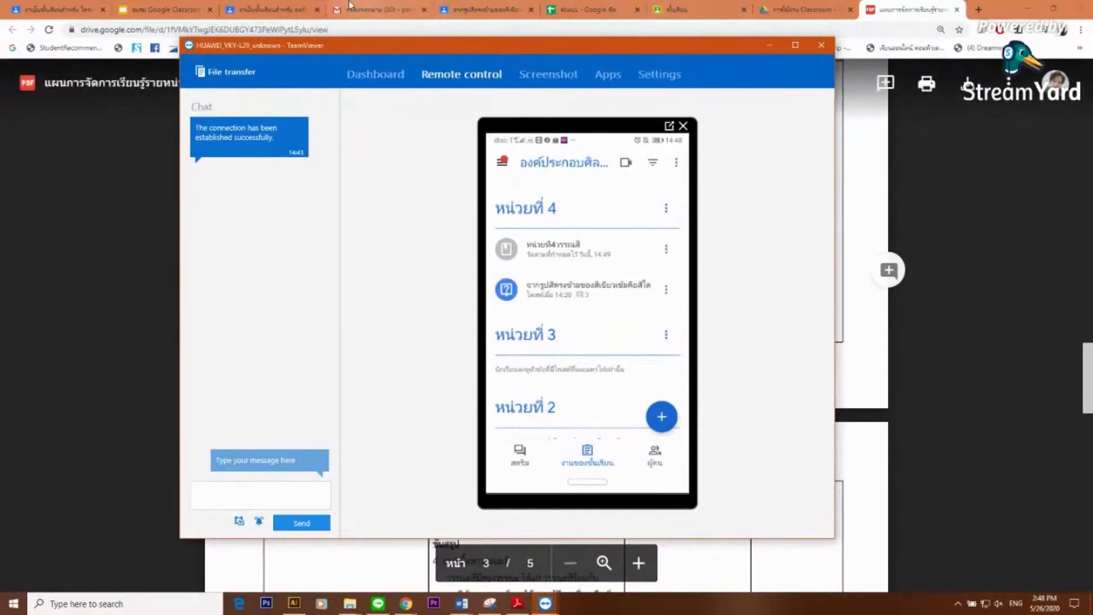
click(168, 10)
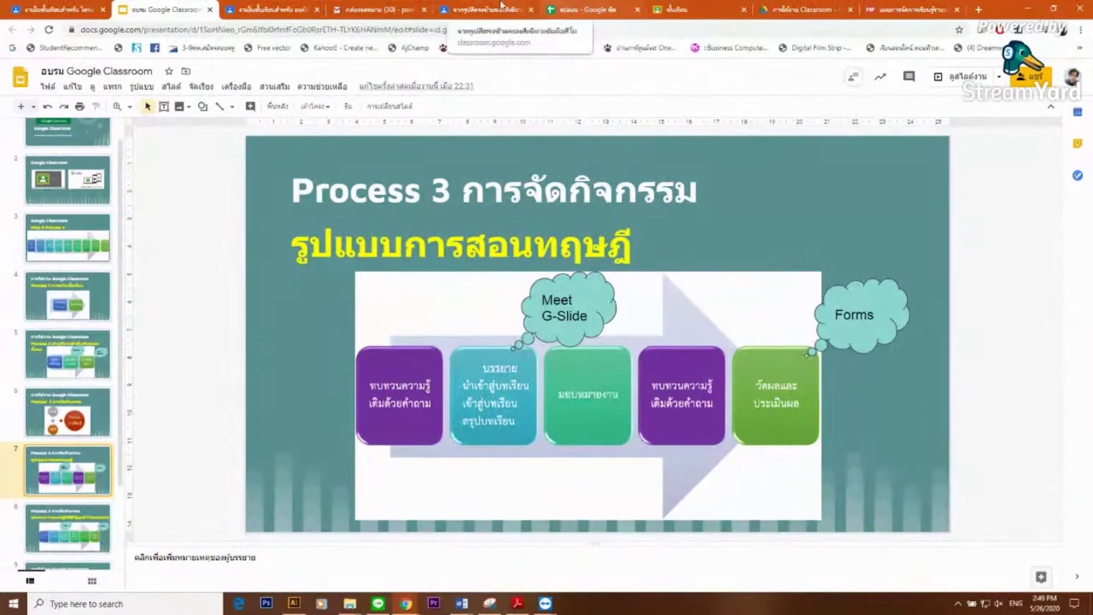
Step: Switch to the Classroom tab, reload it, and open the ก.210 course's stream
click(267, 10)
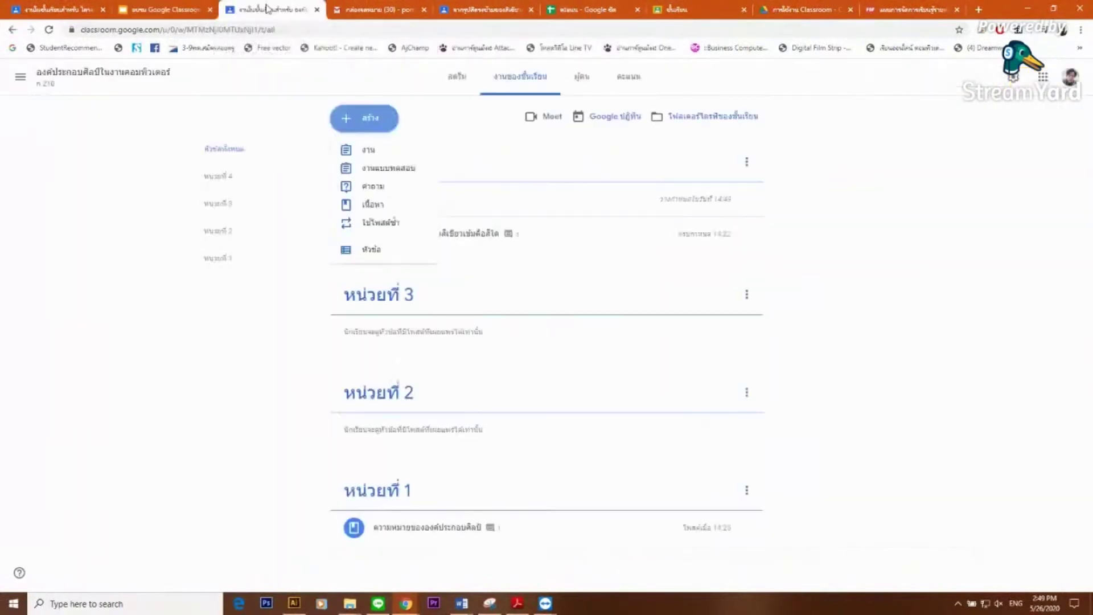
click(230, 376)
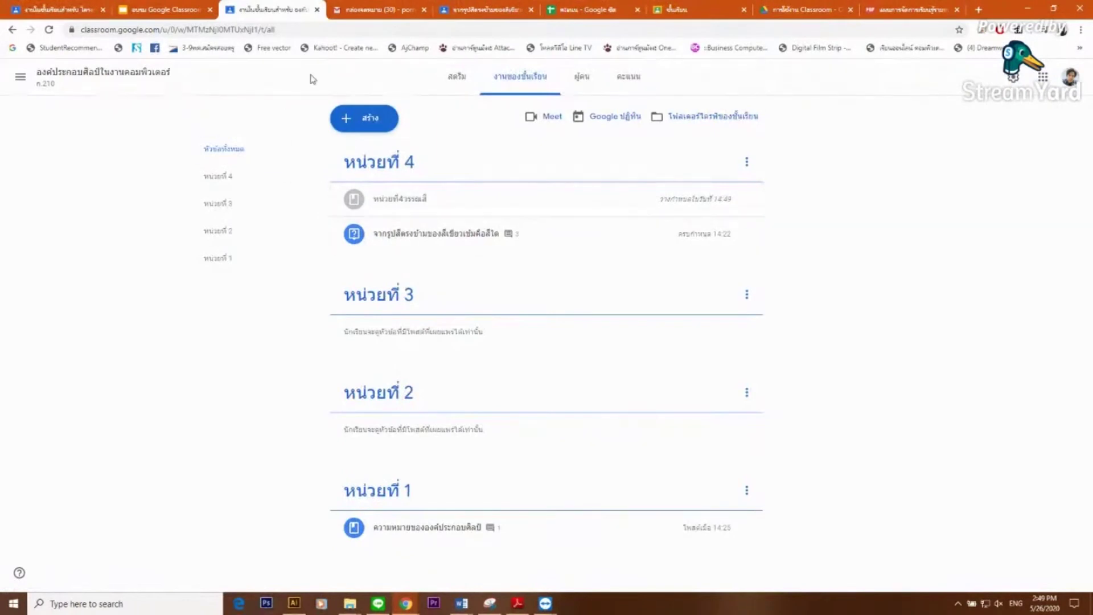
click(49, 30)
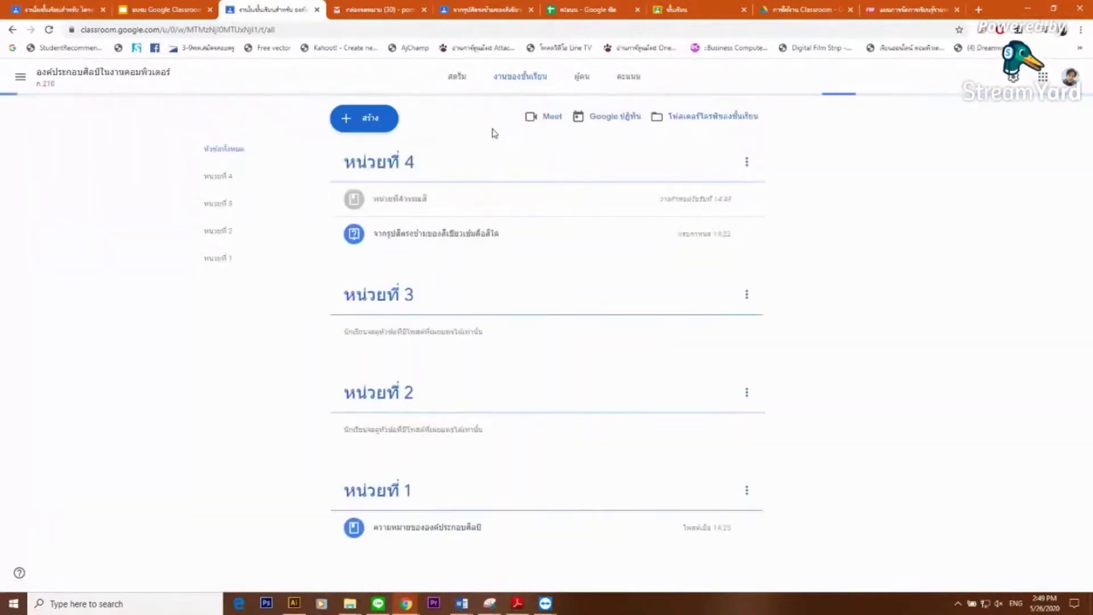
click(460, 76)
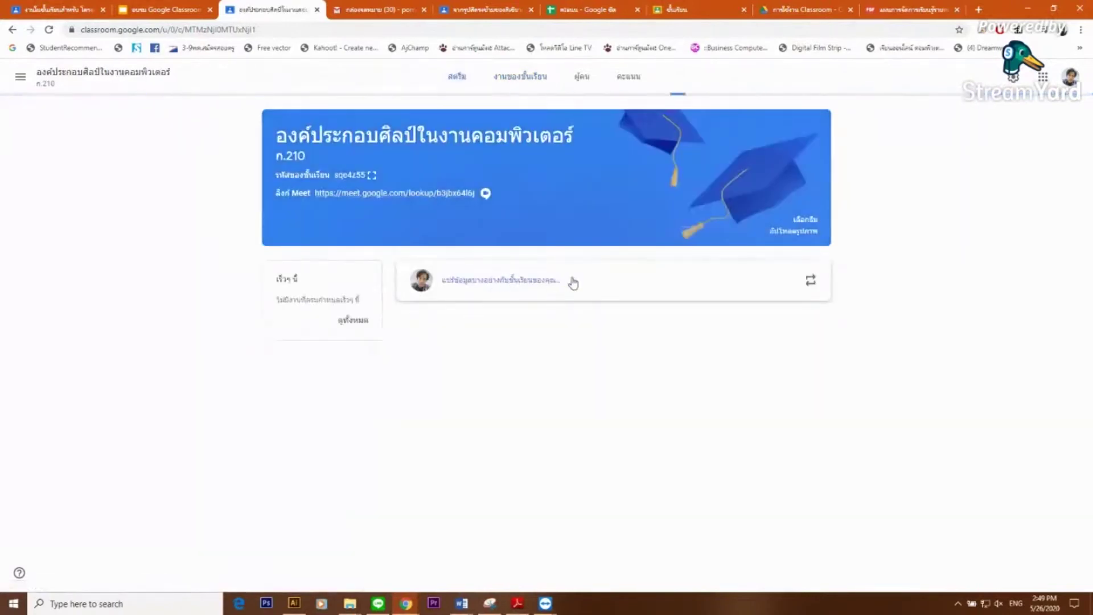
Step: Post the announcement 'ให้นักเรียนเข้าห้องประชุม Meet ณ เวลานี้เลย' to the class stream in Thai
click(592, 289)
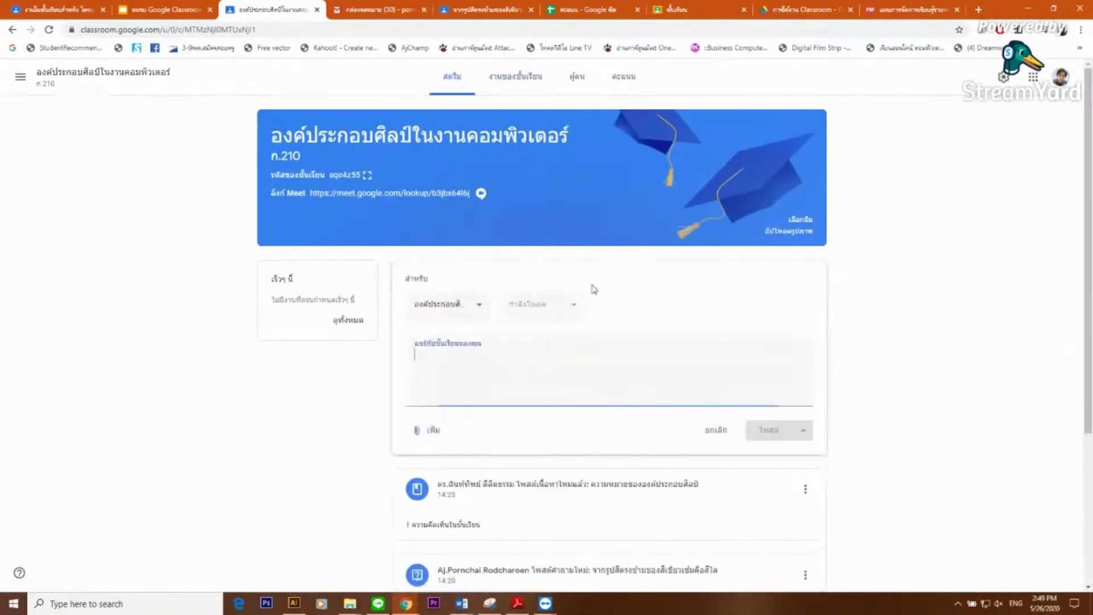
text(.sh)
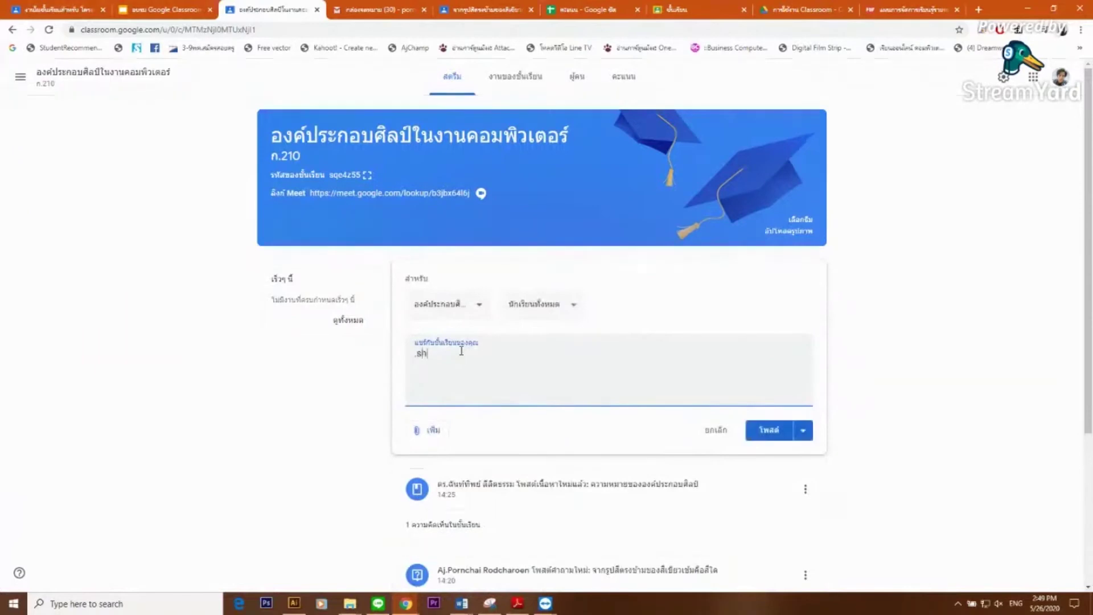
text(oydgiupo)
key(ctrl+a)
key(grave)
text(ให)
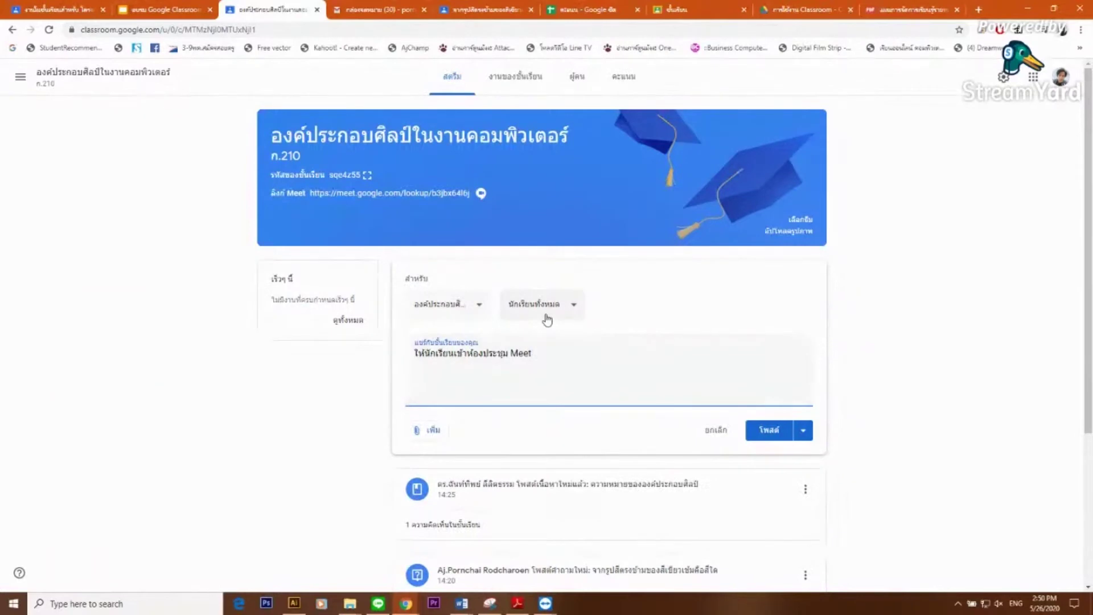
text(ณะ)
text(ว)
text(ลาที)
click(772, 430)
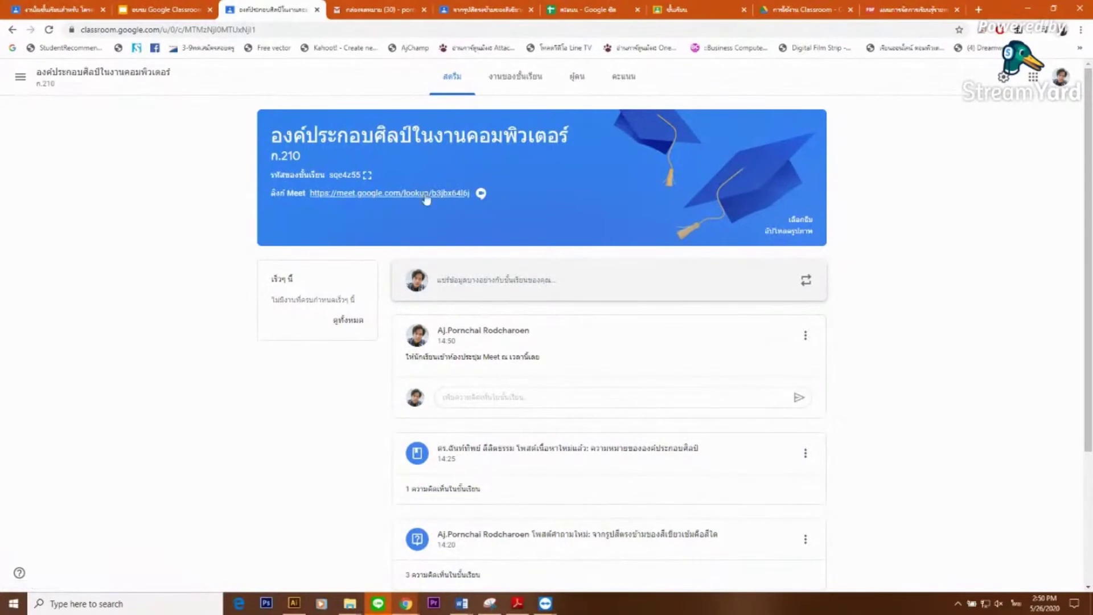
Step: Open the class Meet room, then open the Unit 4 material's attached slides from classwork
click(426, 194)
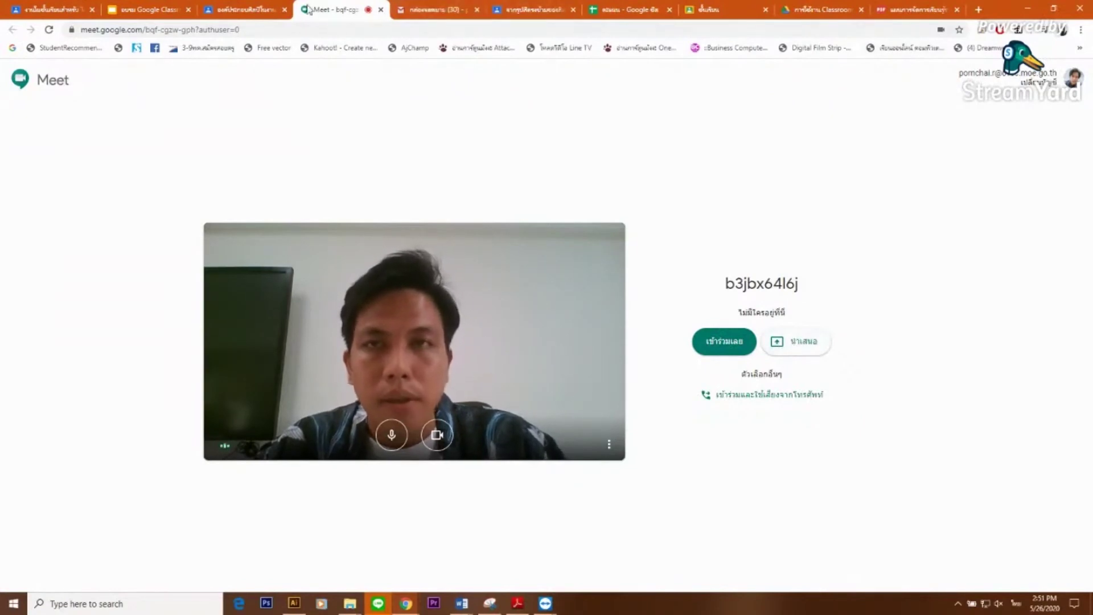
click(236, 10)
click(515, 76)
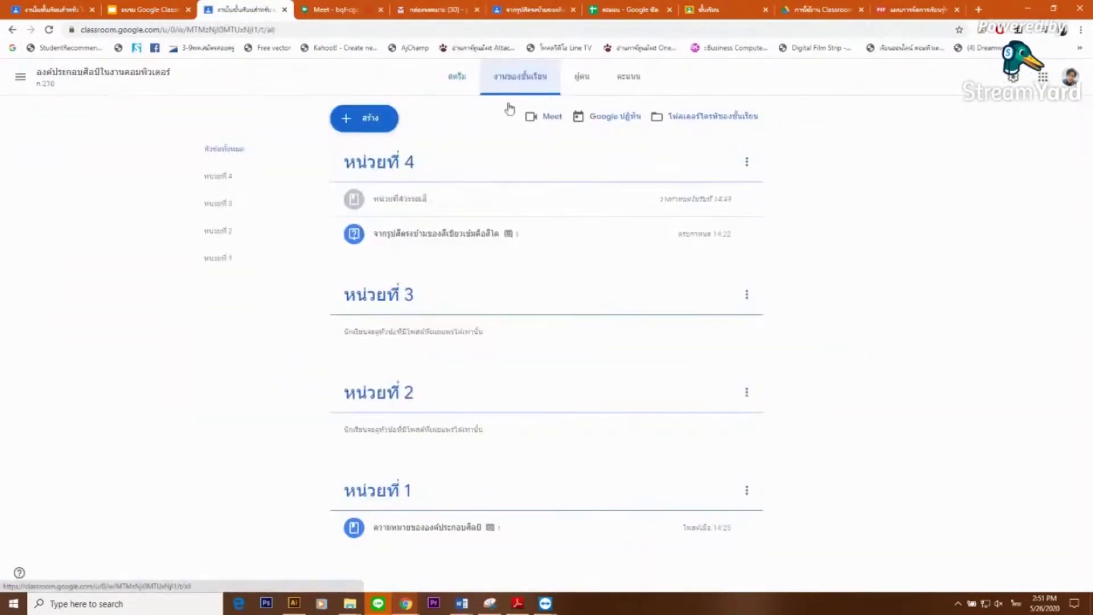
click(411, 215)
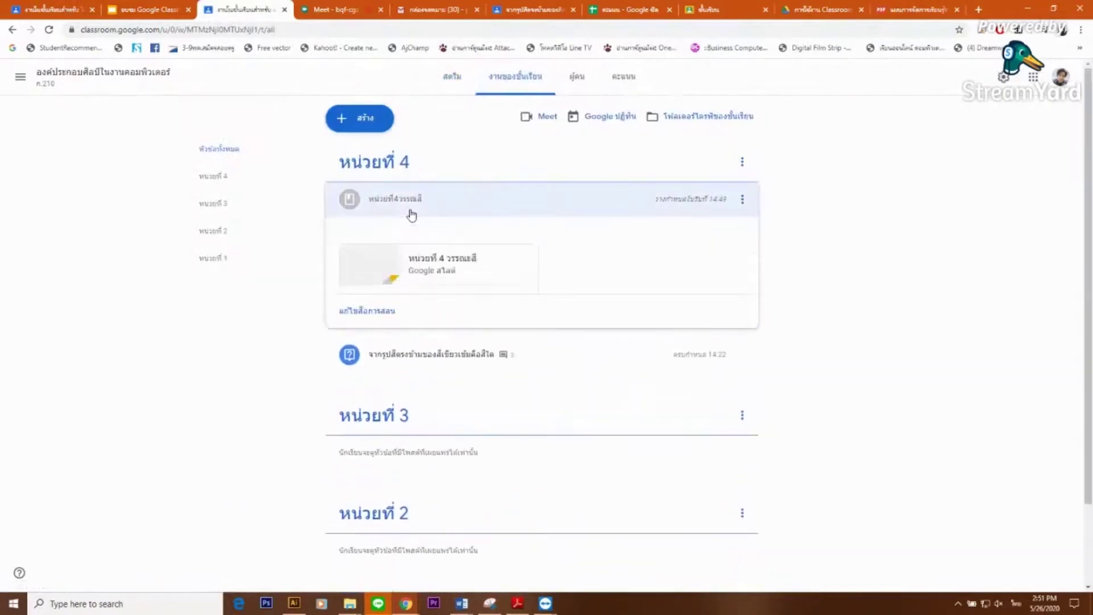
click(464, 267)
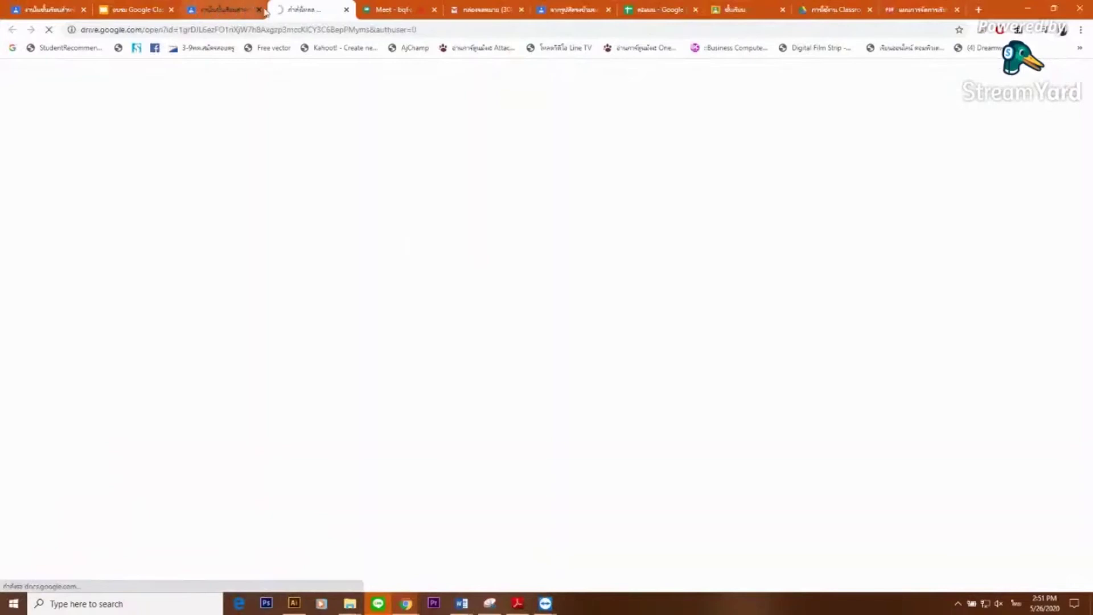
Step: Reorder the slides tabs and bring up the Meet join page
click(227, 15)
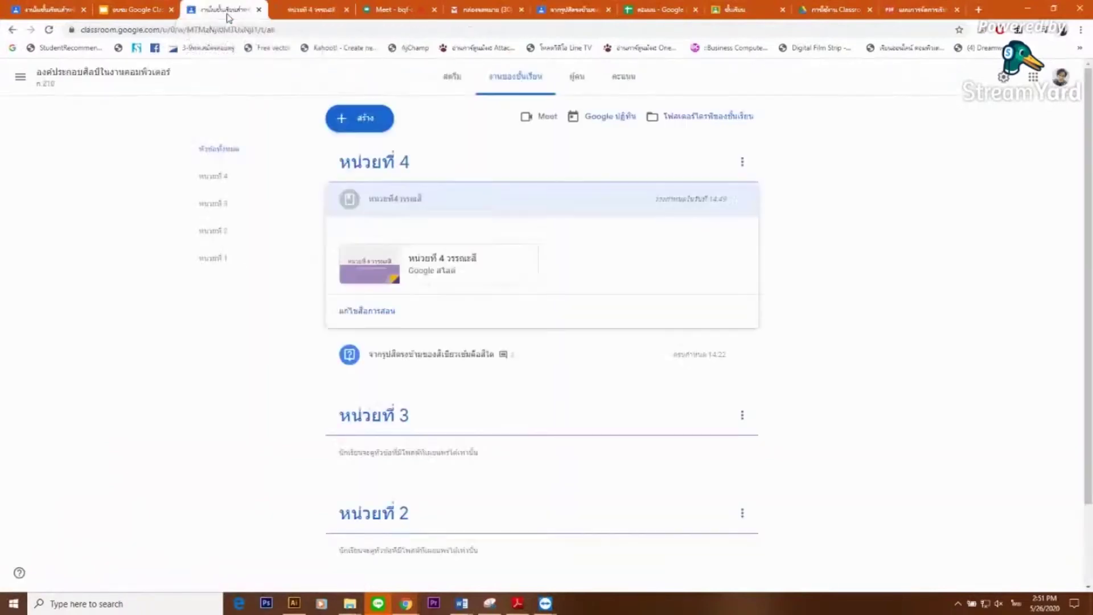
click(315, 10)
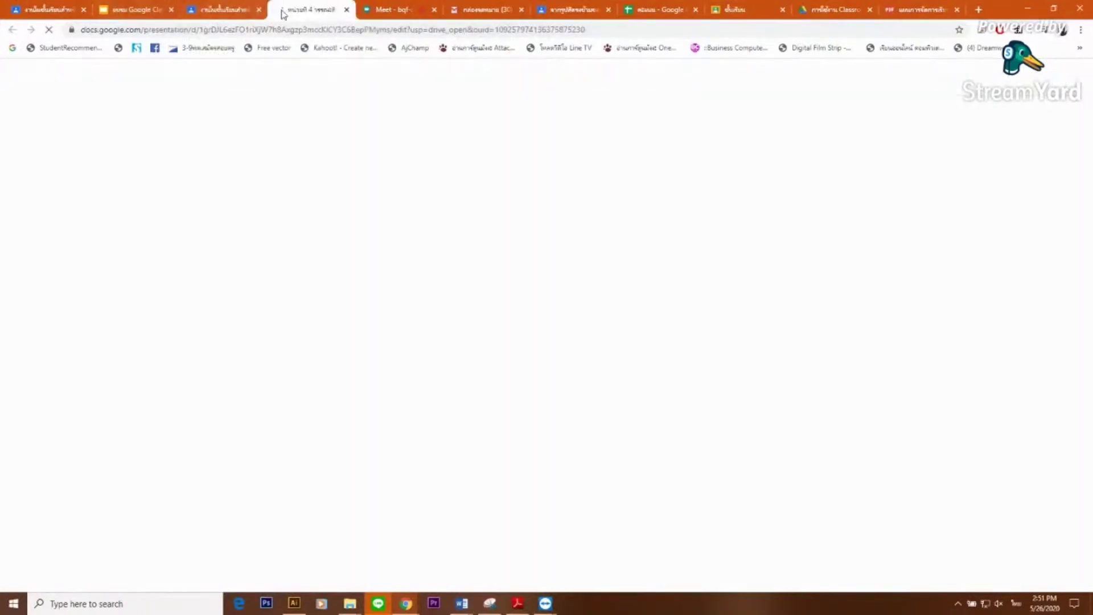
drag(293, 10, 217, 12)
click(134, 9)
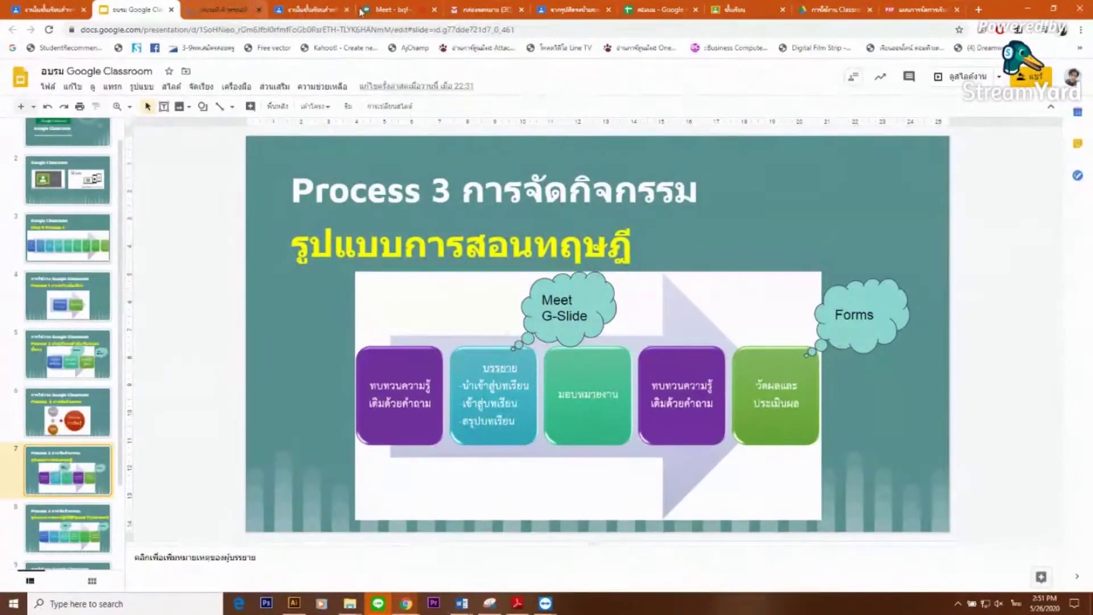
click(391, 9)
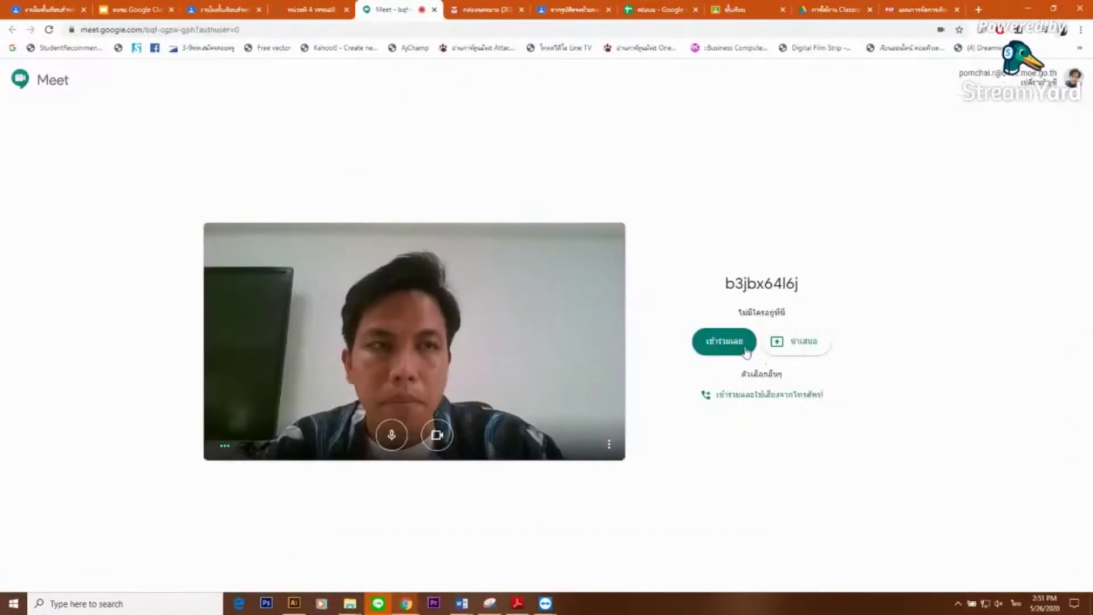
Step: Join the class Meet call and bring up the Present now options
click(734, 346)
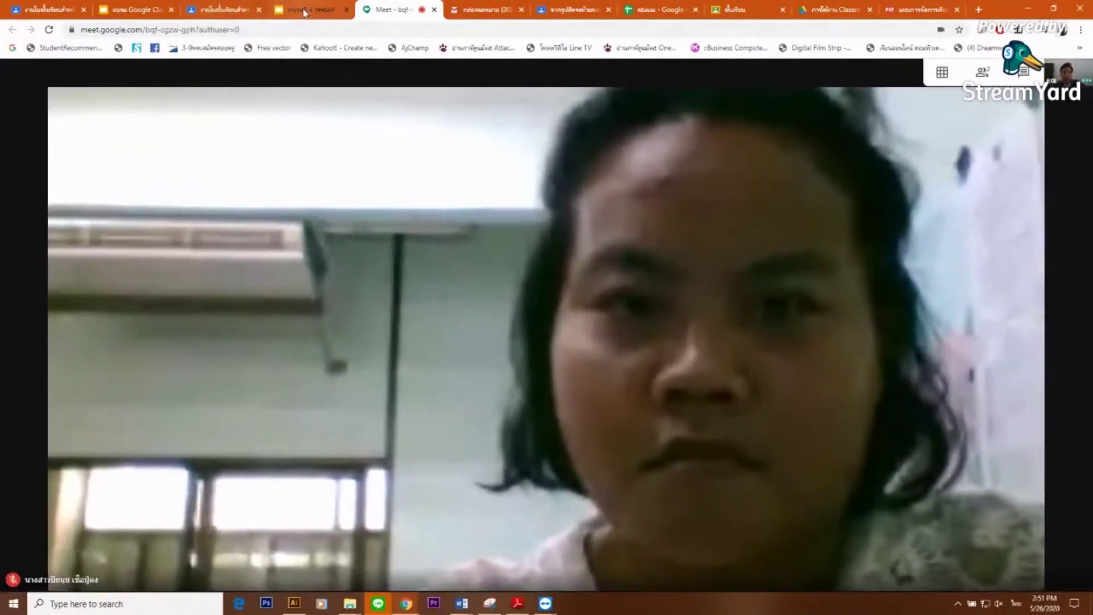
click(306, 10)
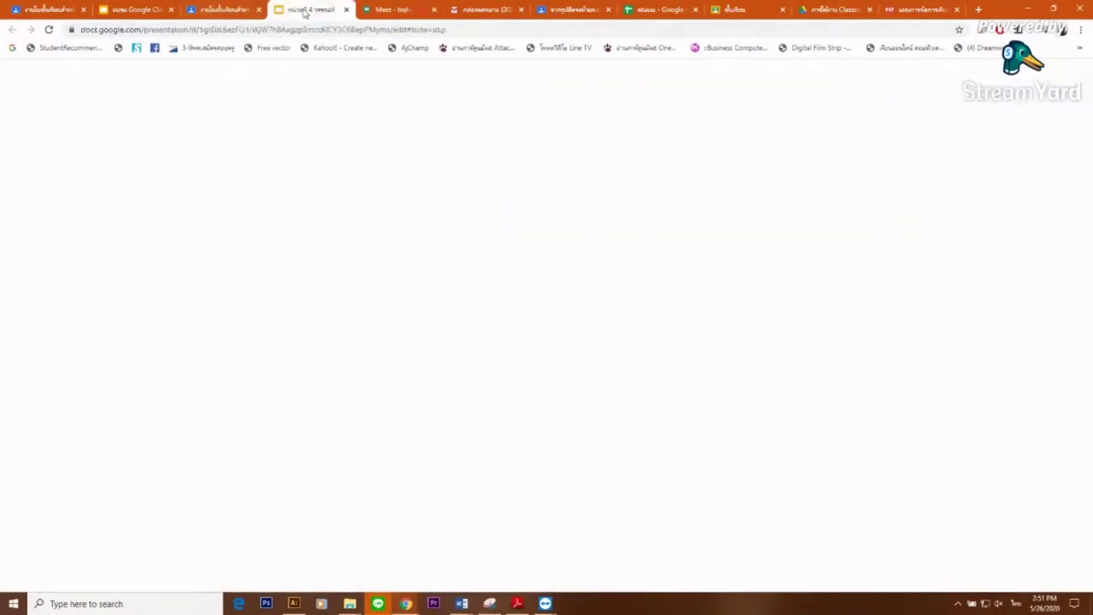
click(397, 10)
click(1016, 565)
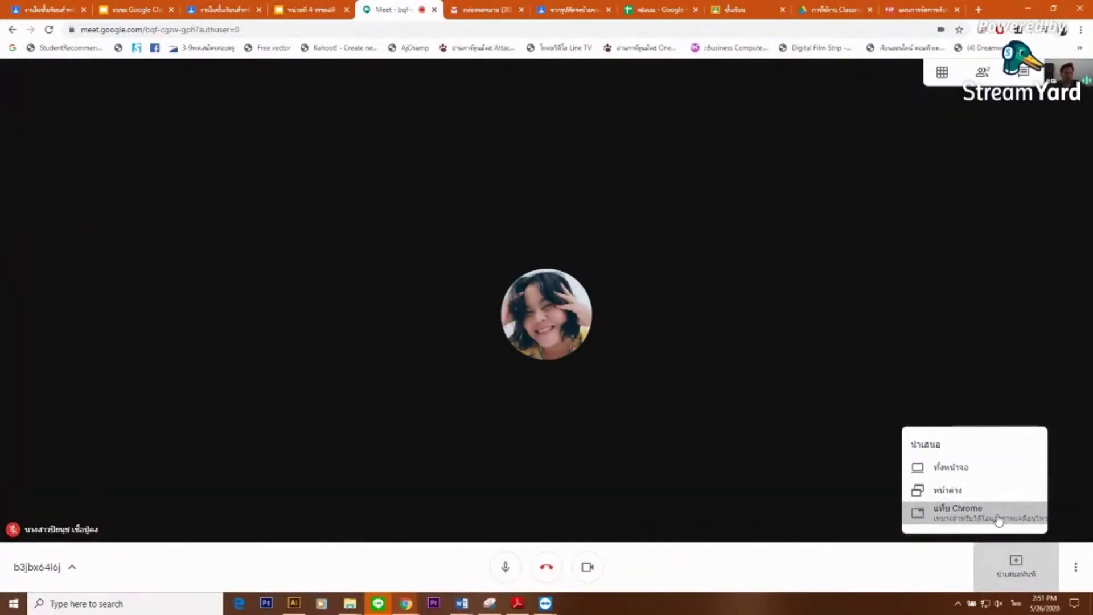
Step: Share the หน่วยที่ 4 วรรณะสี slides Chrome tab with the call
click(997, 517)
click(456, 108)
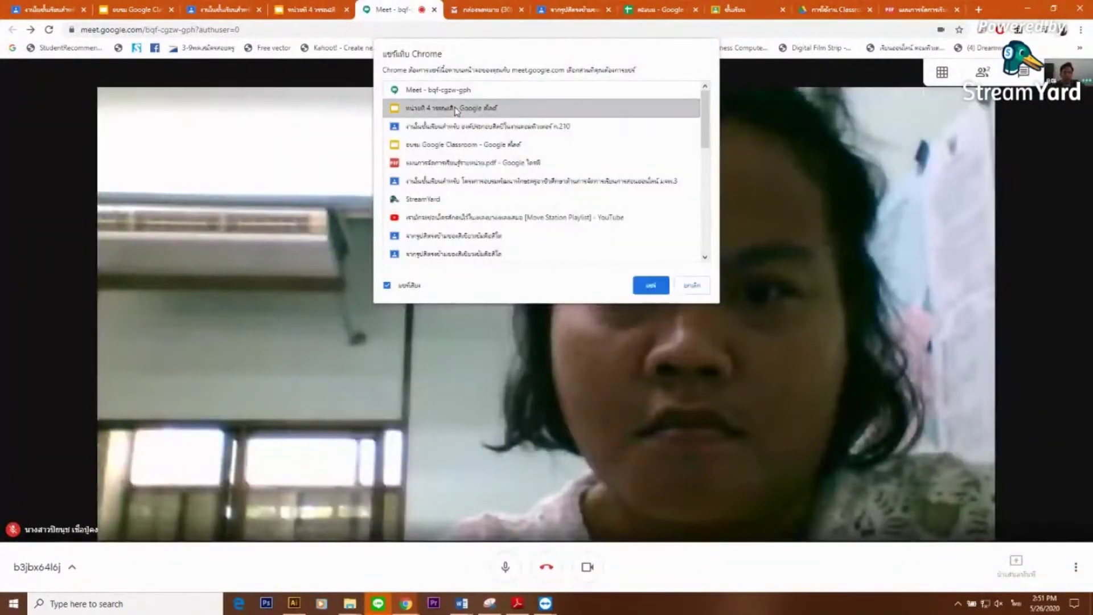
click(653, 286)
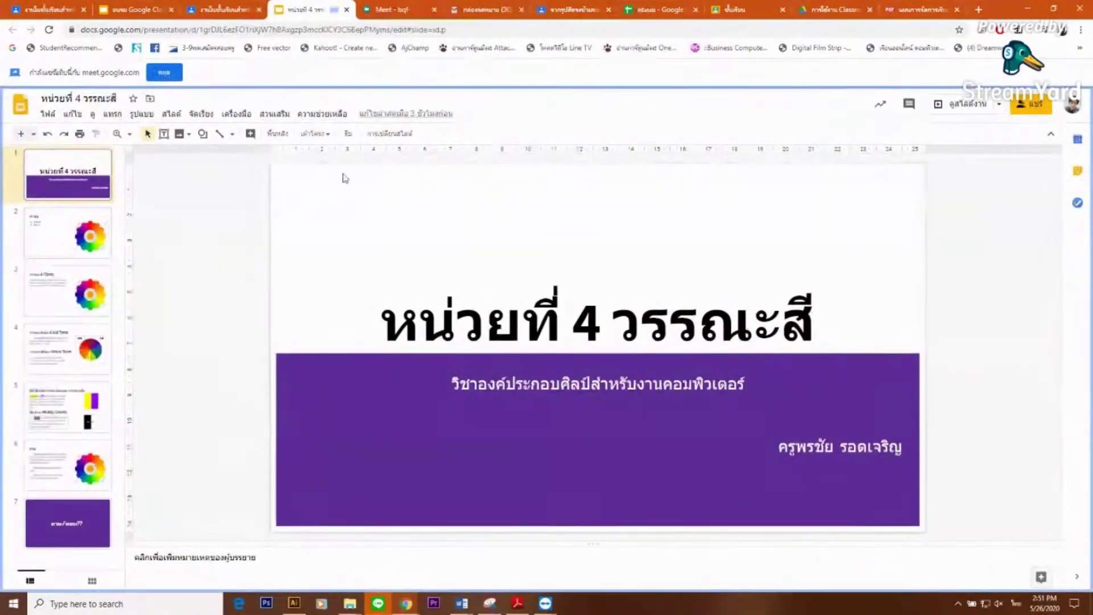
Step: Dismiss the TeamViewer notice, adjust the participant layout, and return to the slides
click(380, 10)
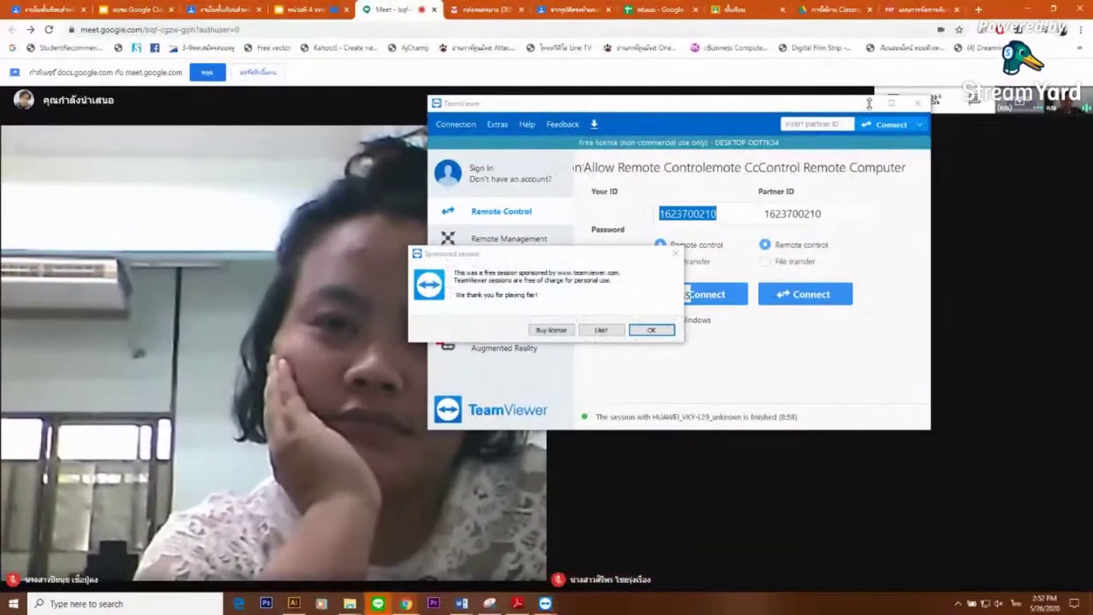
click(651, 331)
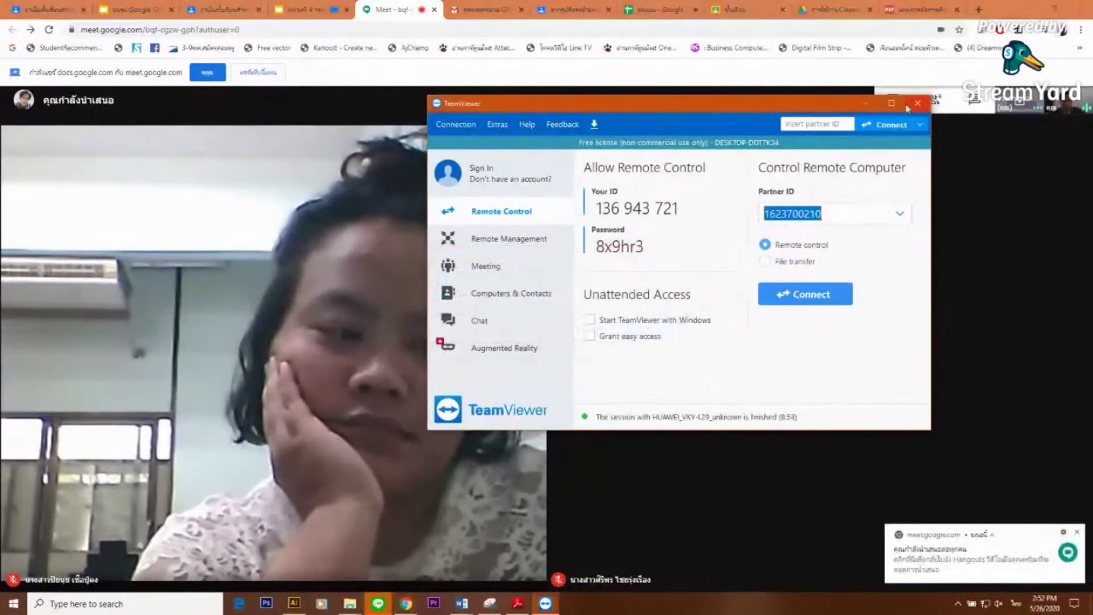
click(865, 103)
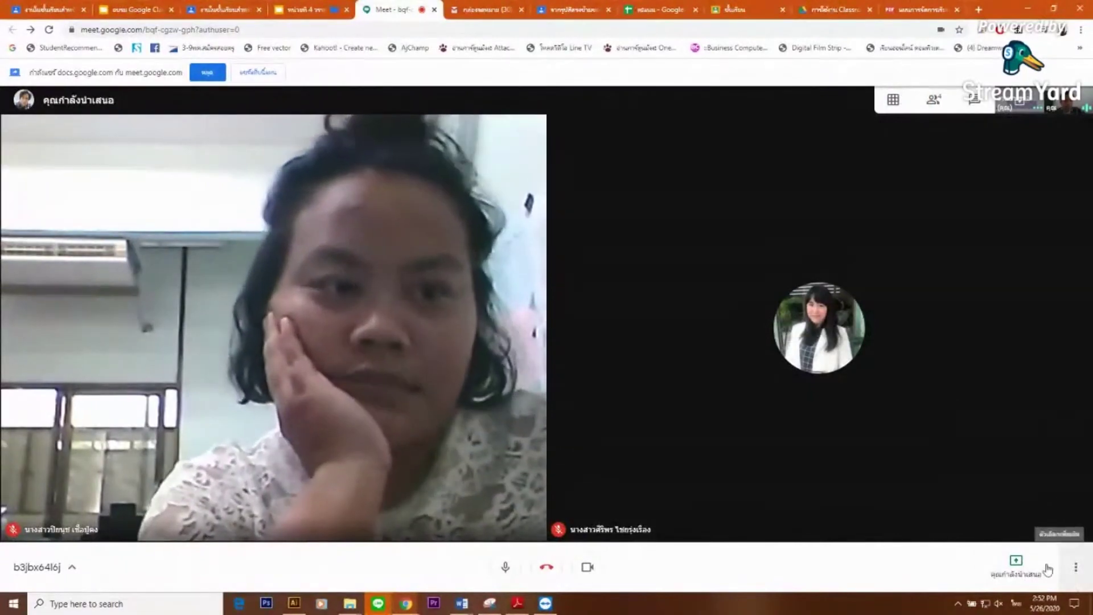
click(893, 100)
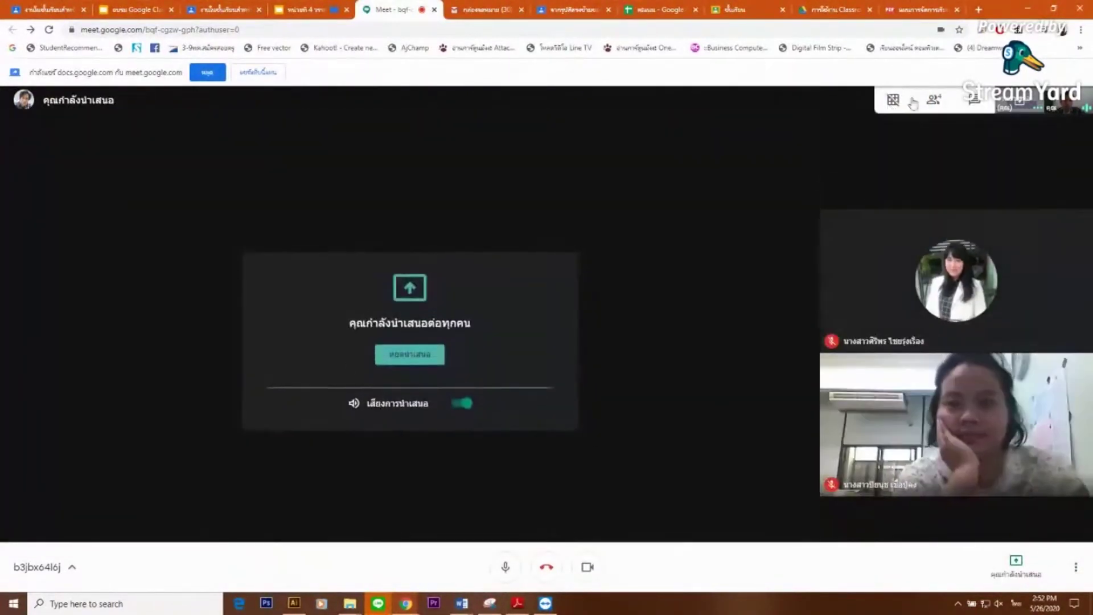
click(1021, 107)
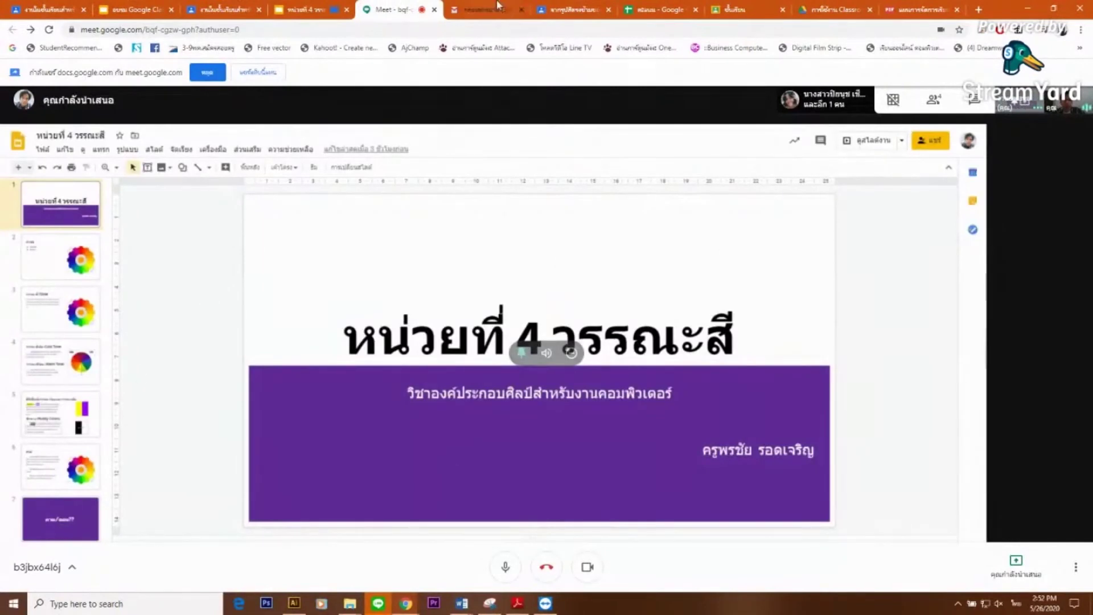
click(308, 9)
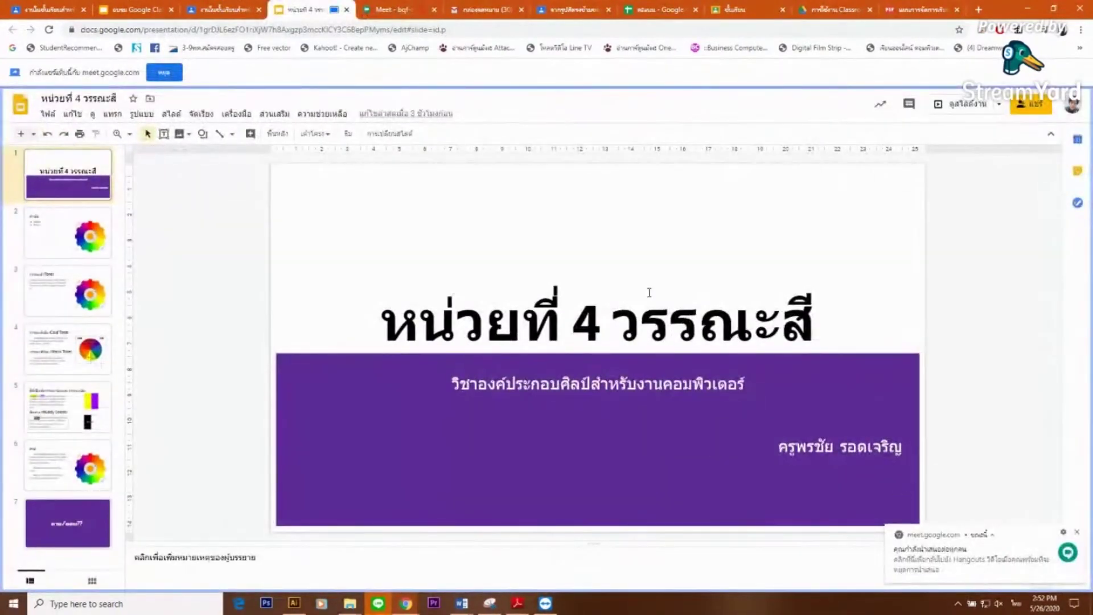
Step: Start the unit 4 slideshow and check it appears in the meeting
click(959, 104)
click(399, 9)
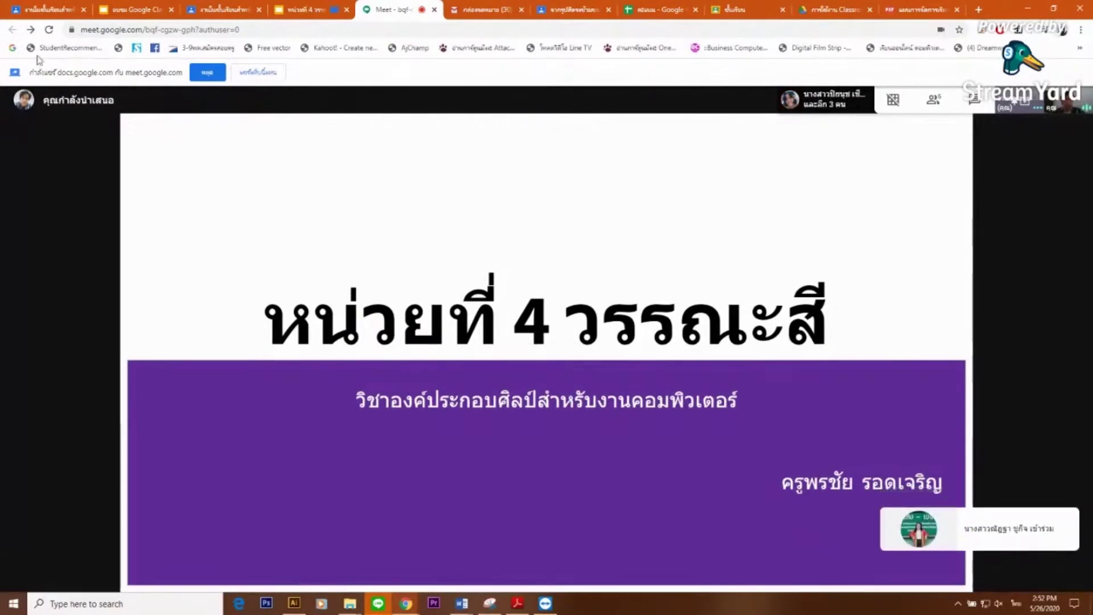
click(142, 10)
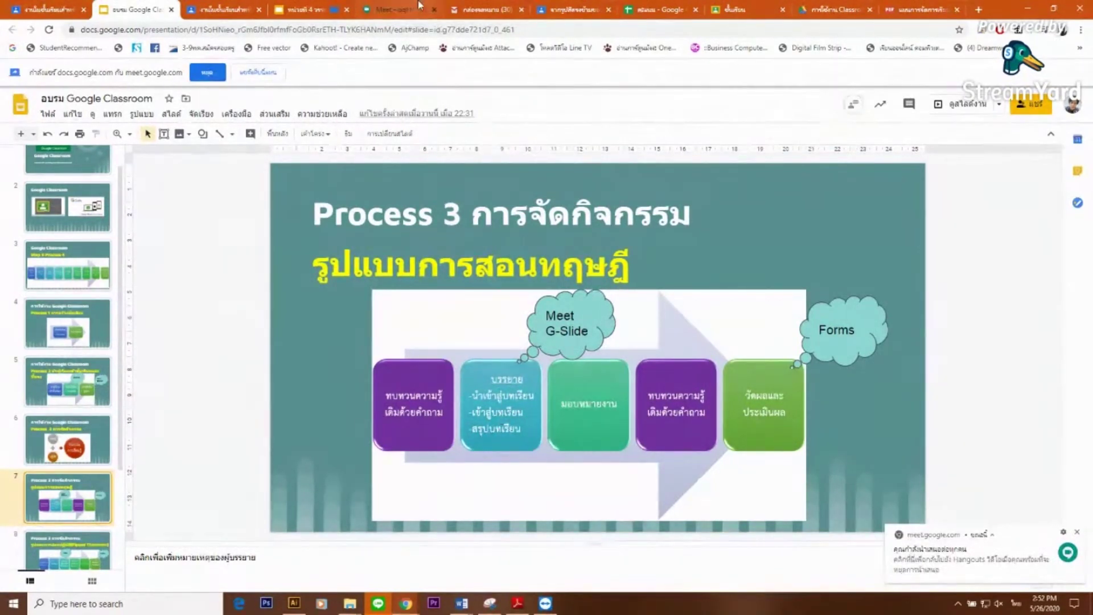
click(308, 12)
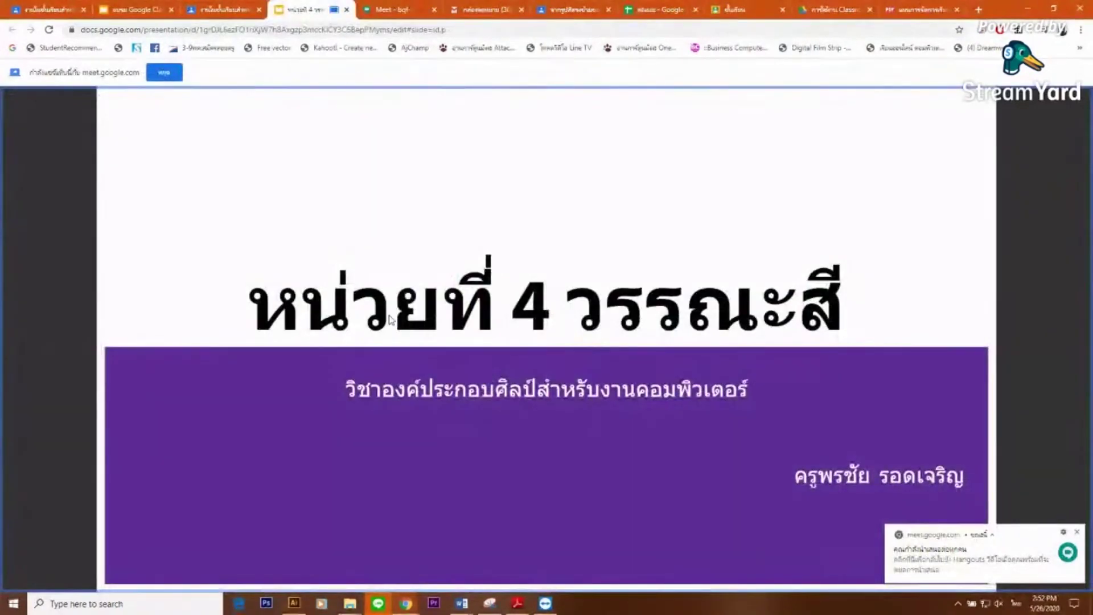
Step: Advance through the Tone, Muddy Colors and สรุป slides to the final ถาม/ตอบ?? slide
click(449, 225)
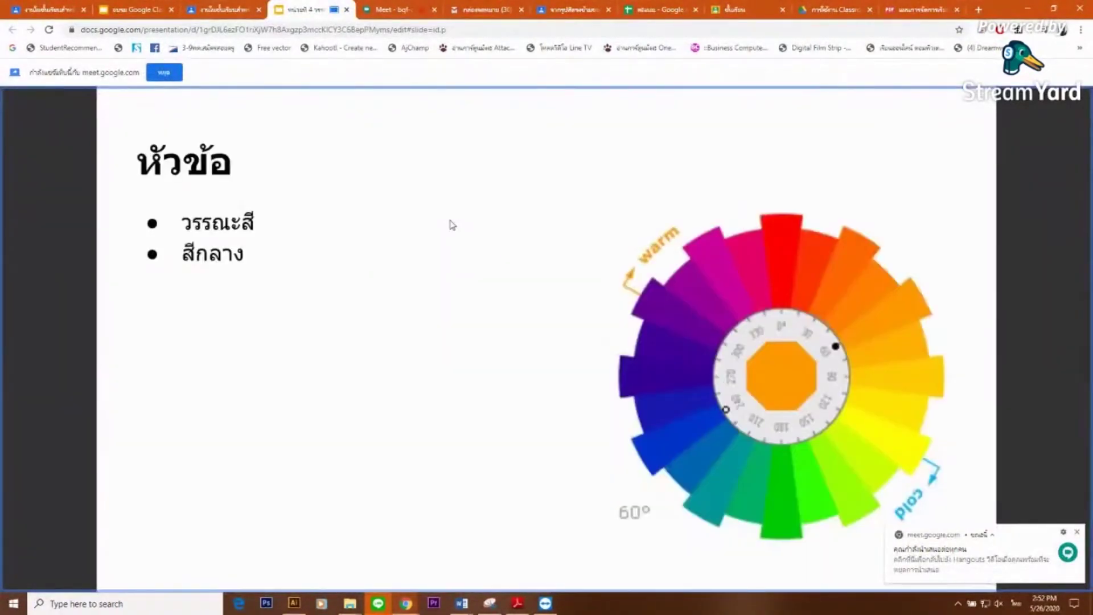
click(452, 225)
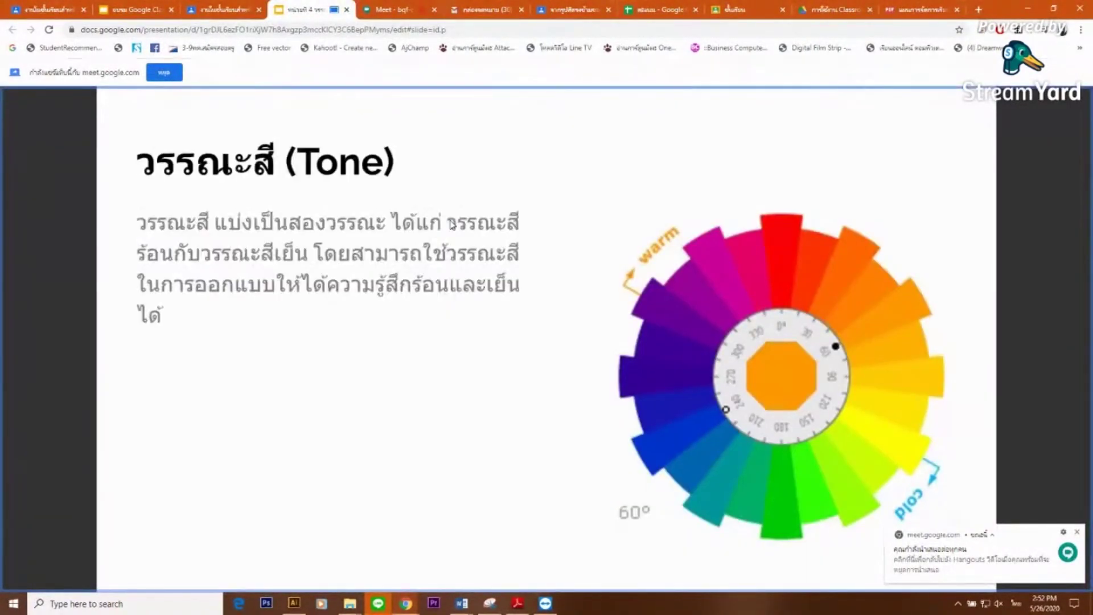
click(452, 225)
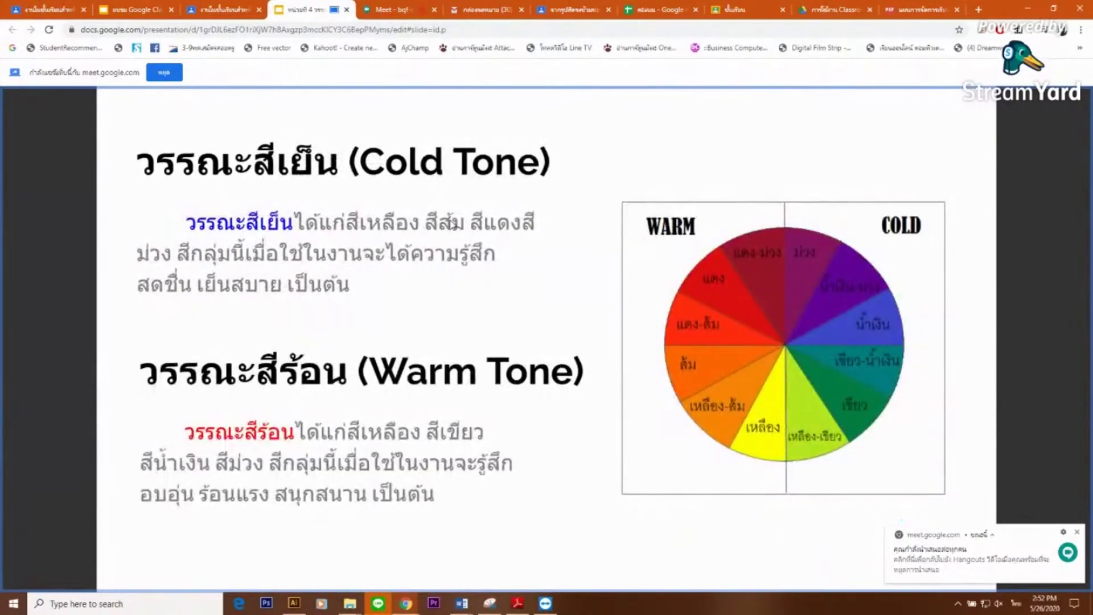
key(Right)
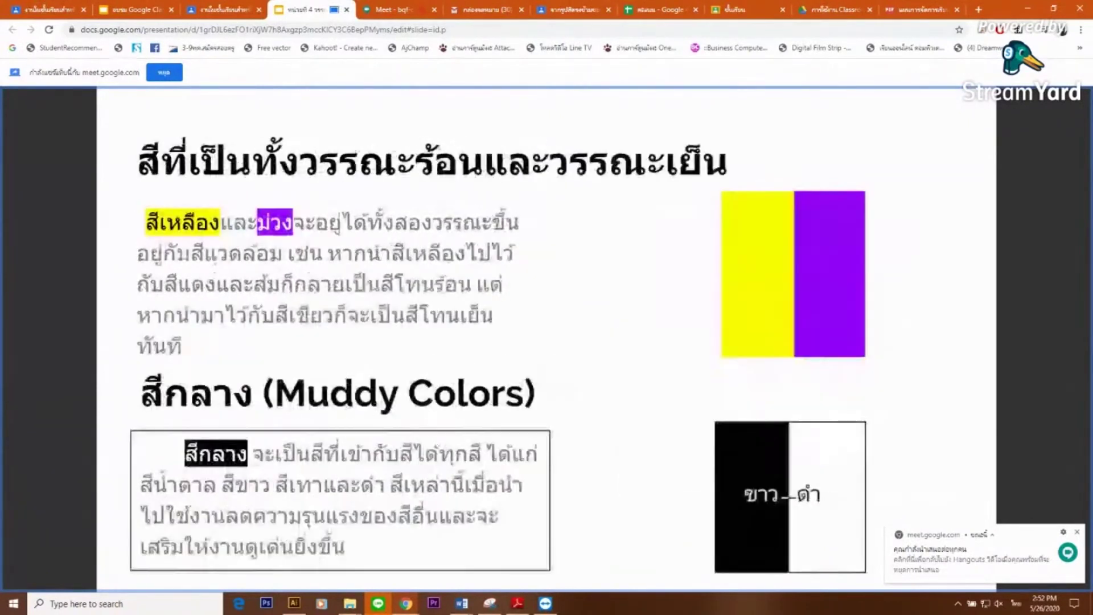
key(Right)
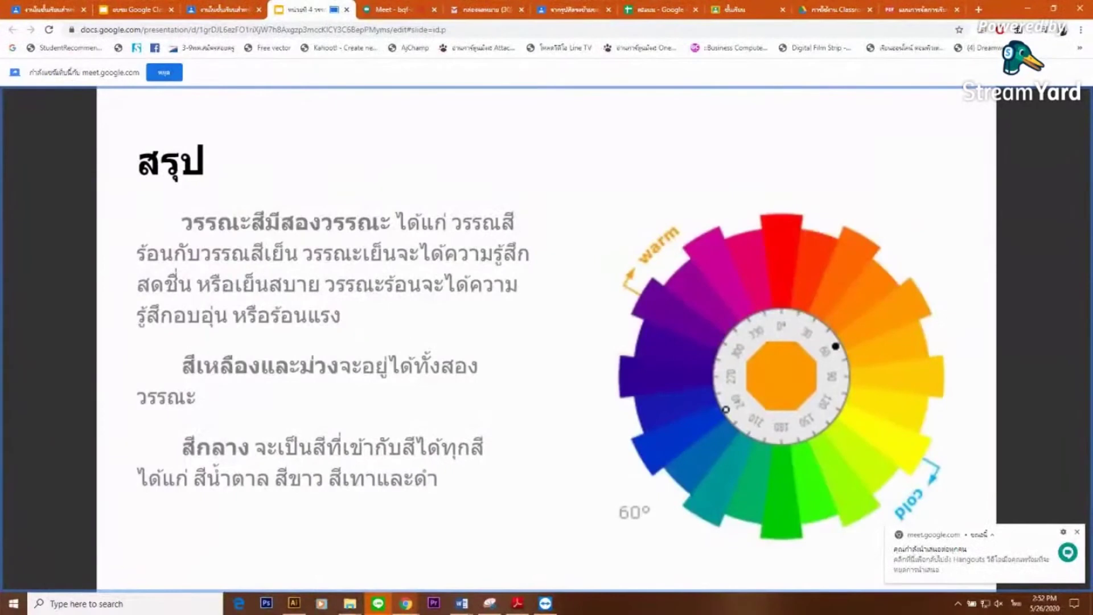
key(Right)
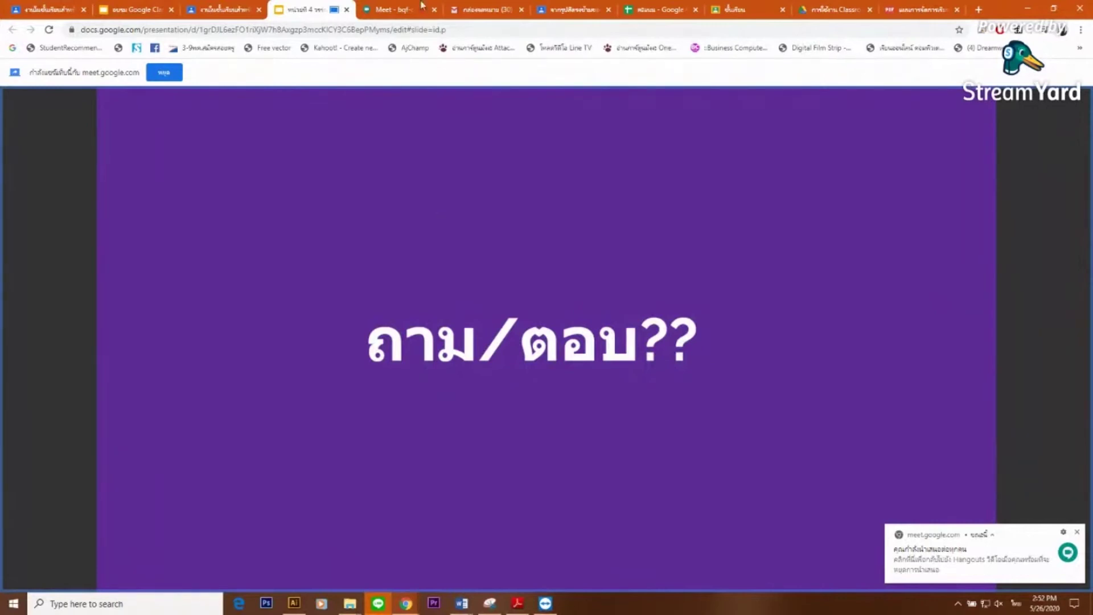
click(398, 10)
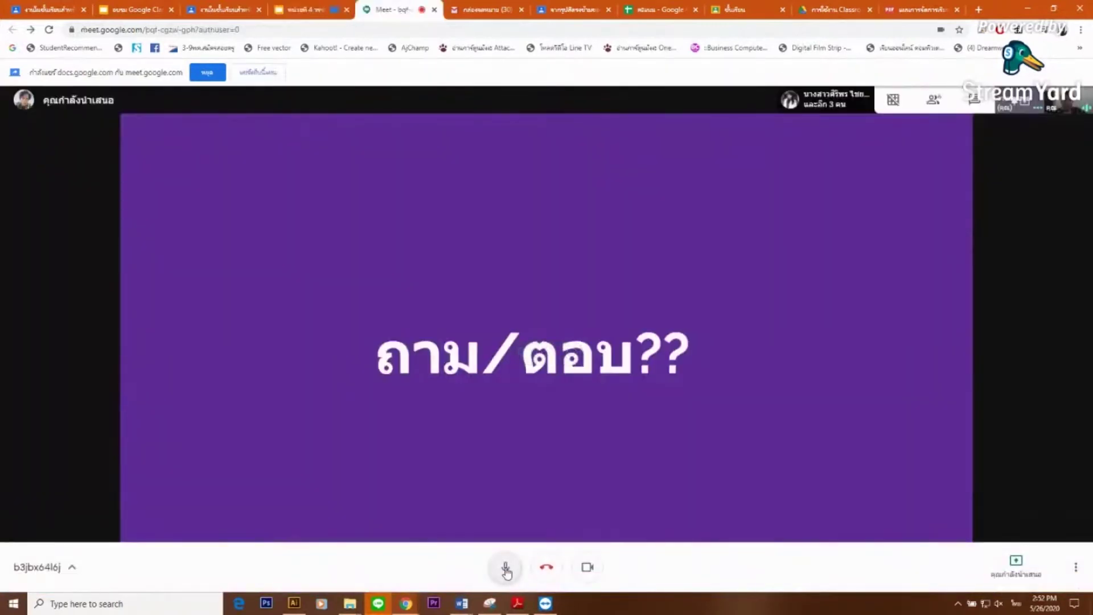
Step: Mute the Meet microphone and switch back to the อบรม Google Classroom training deck
click(505, 568)
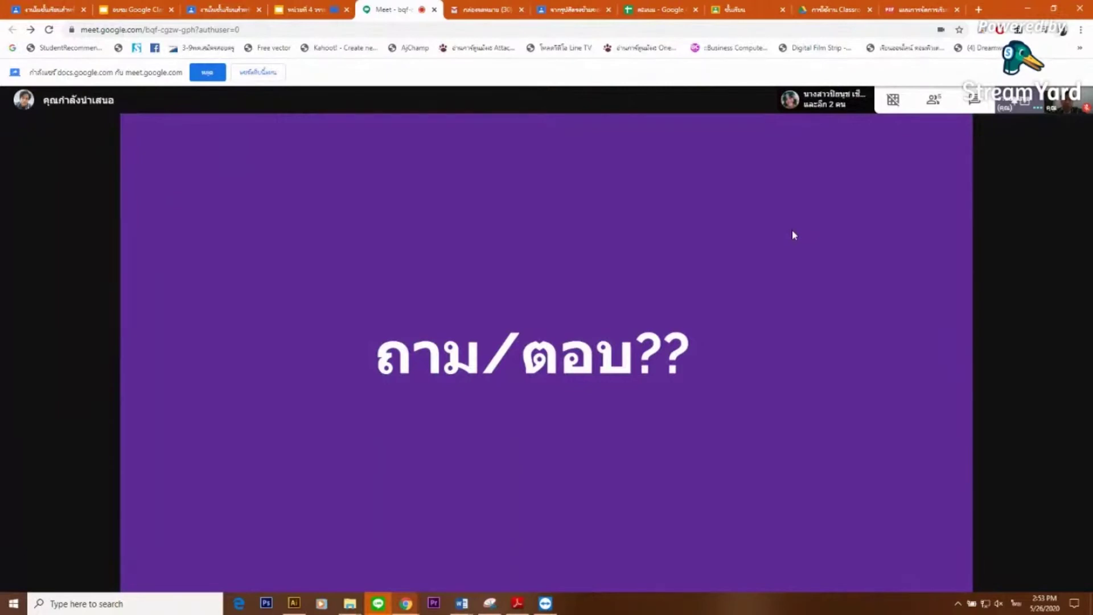
click(136, 9)
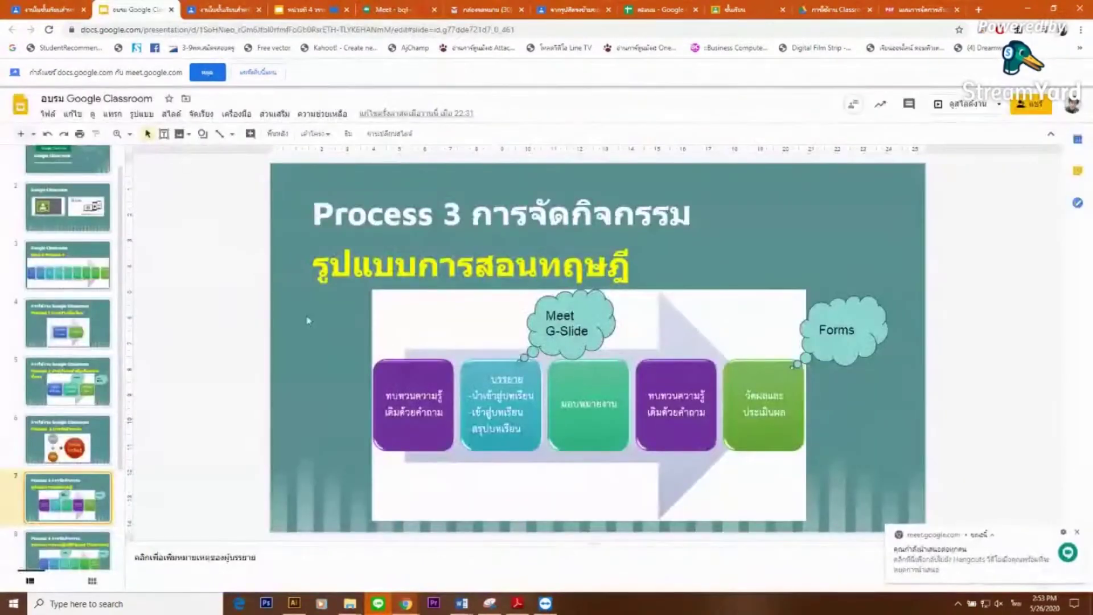
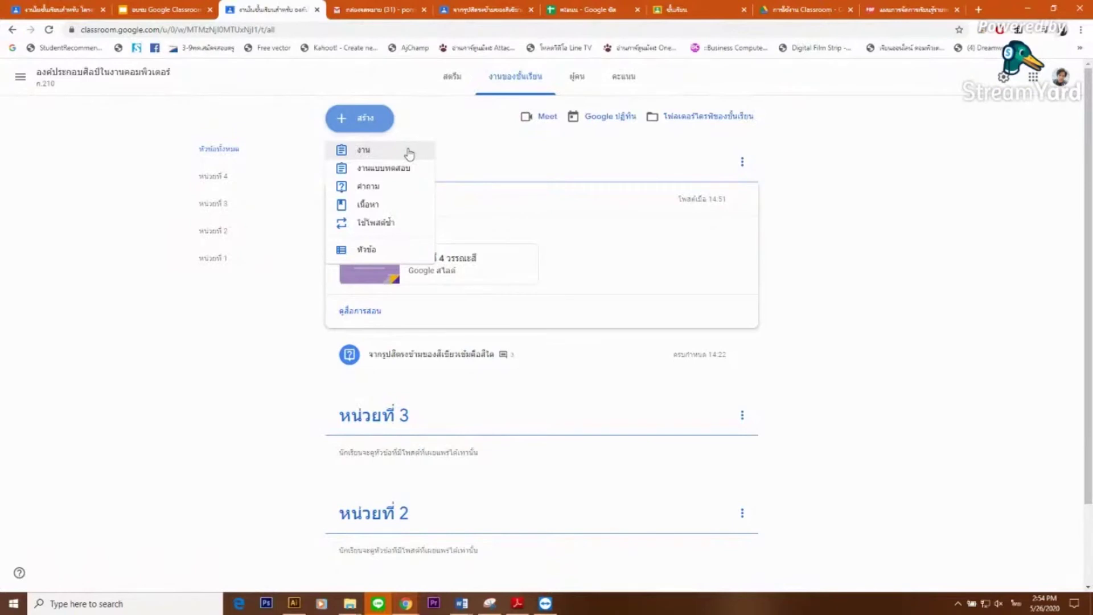
Step: Create a new assignment and title it 'กิจกรรมวรรณคดี'
click(398, 151)
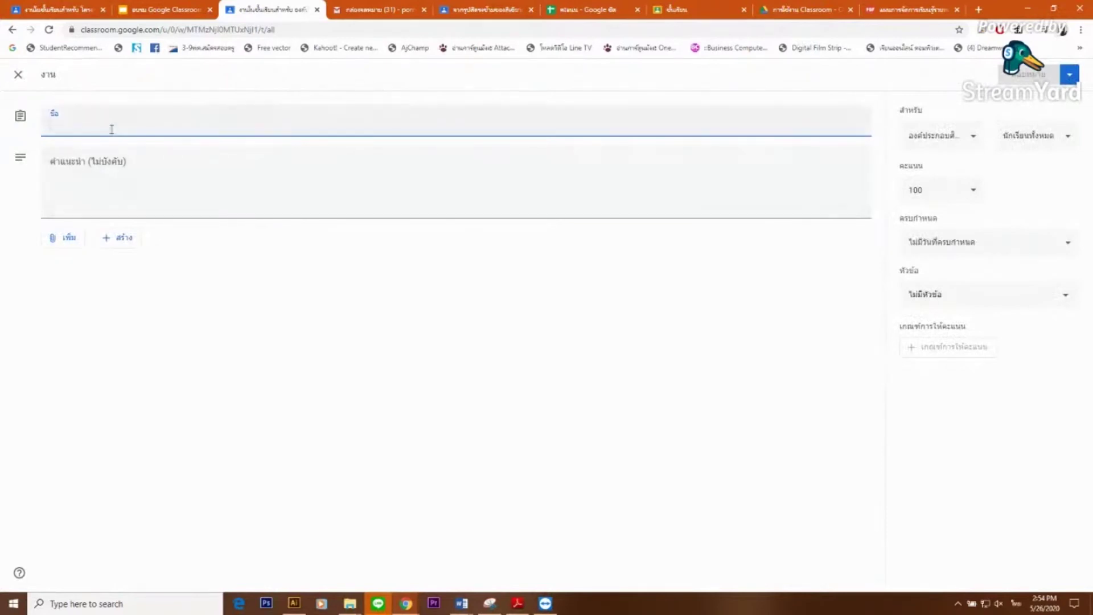
text(กิจก)
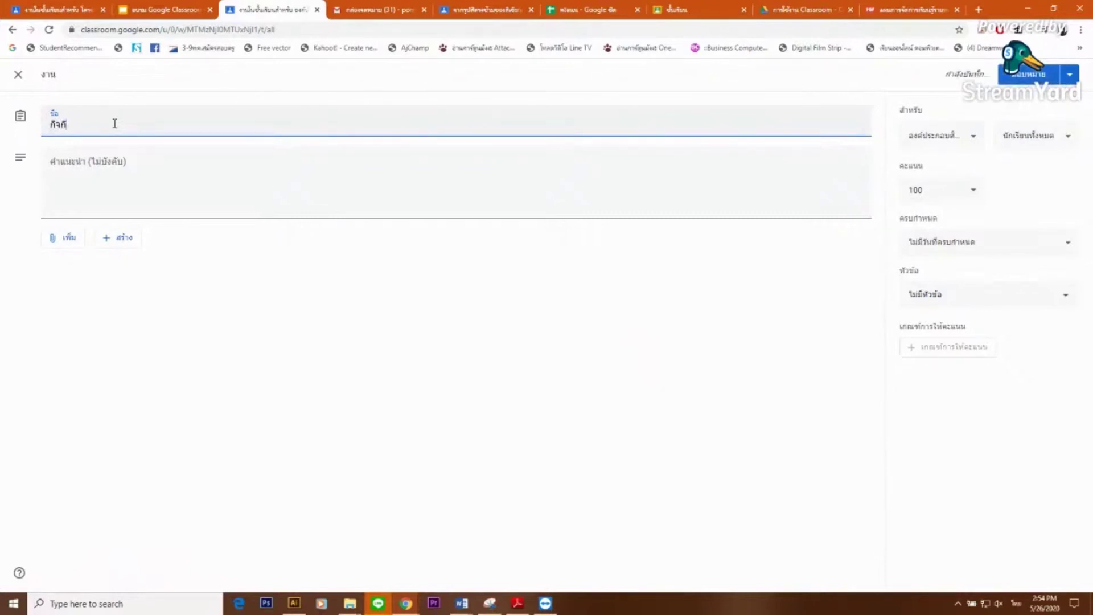
text(รรมวรรณคดี)
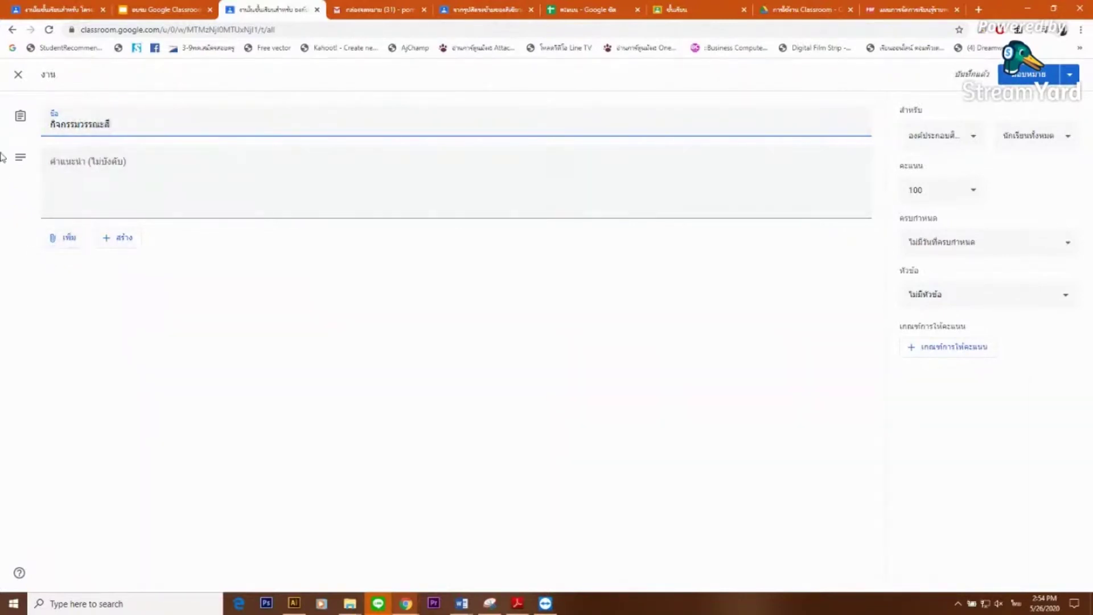
click(67, 236)
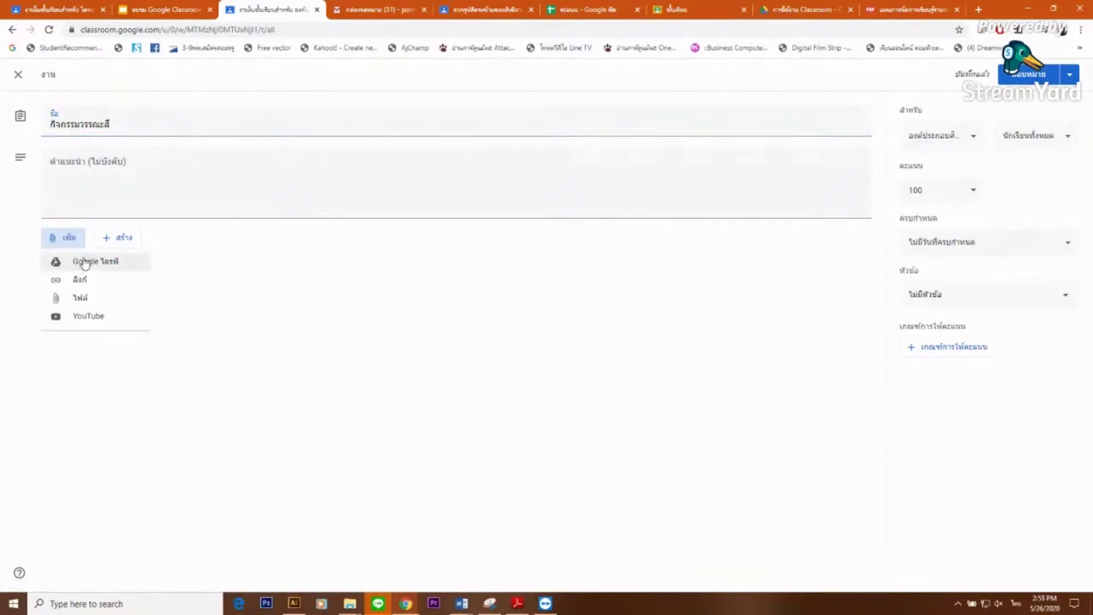
click(8, 233)
click(54, 186)
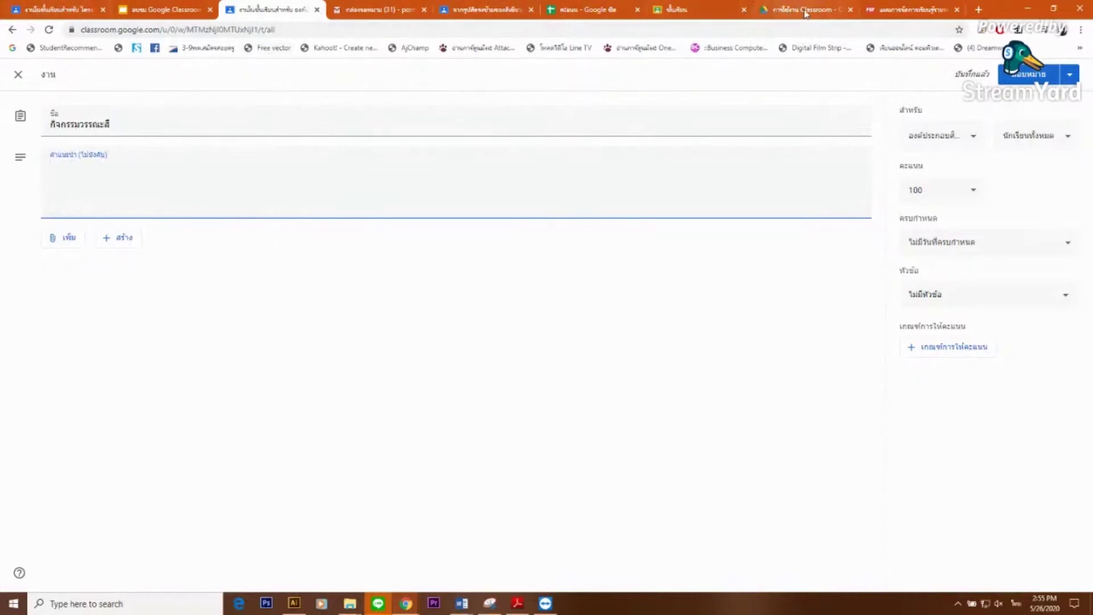
Step: Browse Drive's 02_ใบงาน folder for the กิจกรรมวรรณะสี worksheet, then return to the Classroom form
click(757, 12)
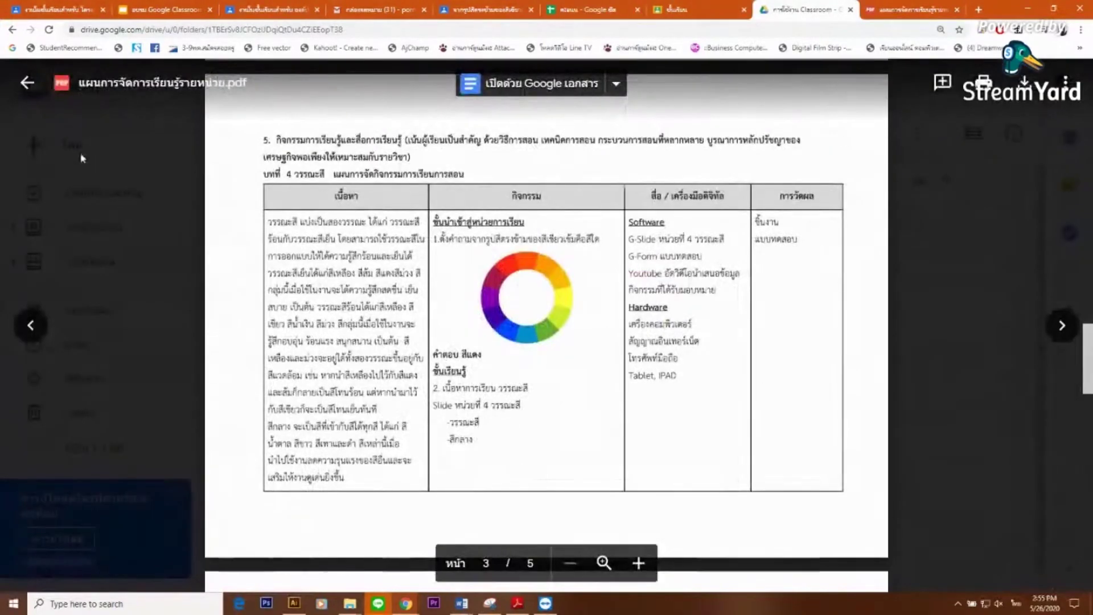
click(27, 82)
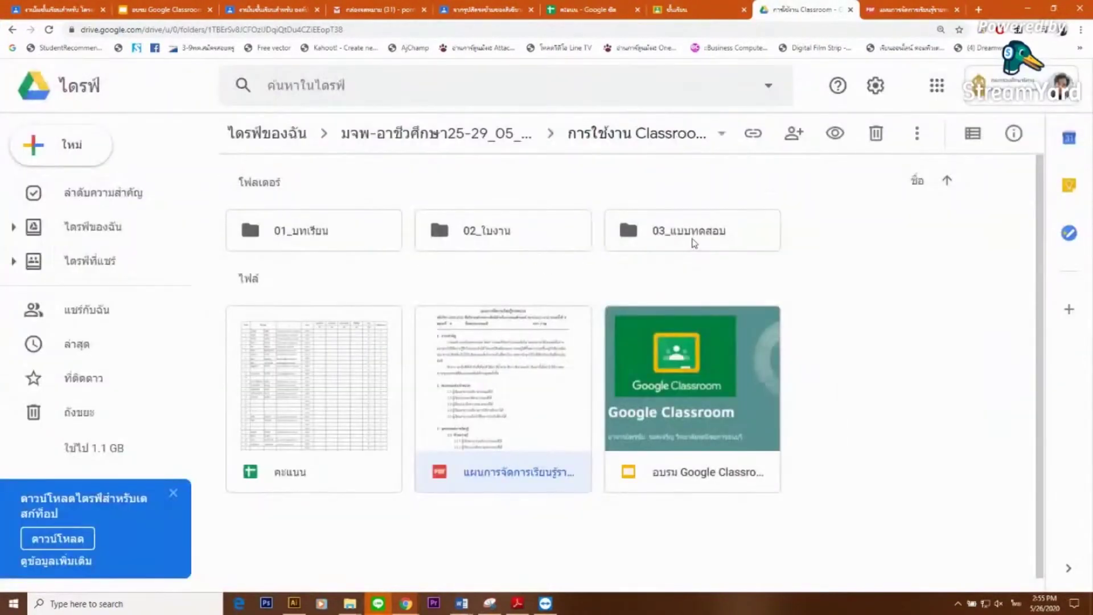
double_click(466, 232)
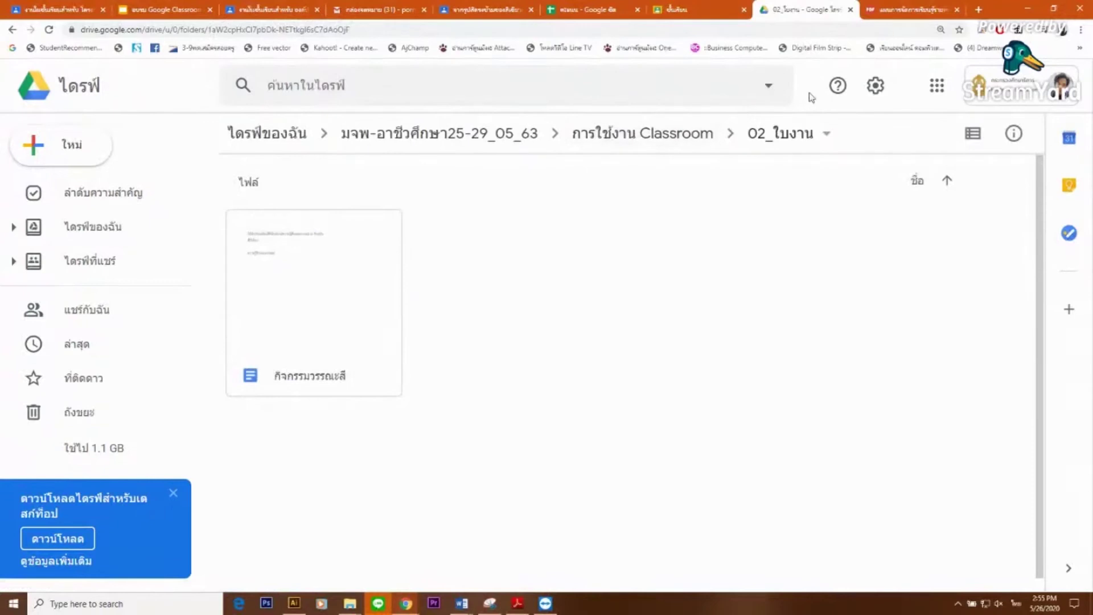
key(ctrl+minus)
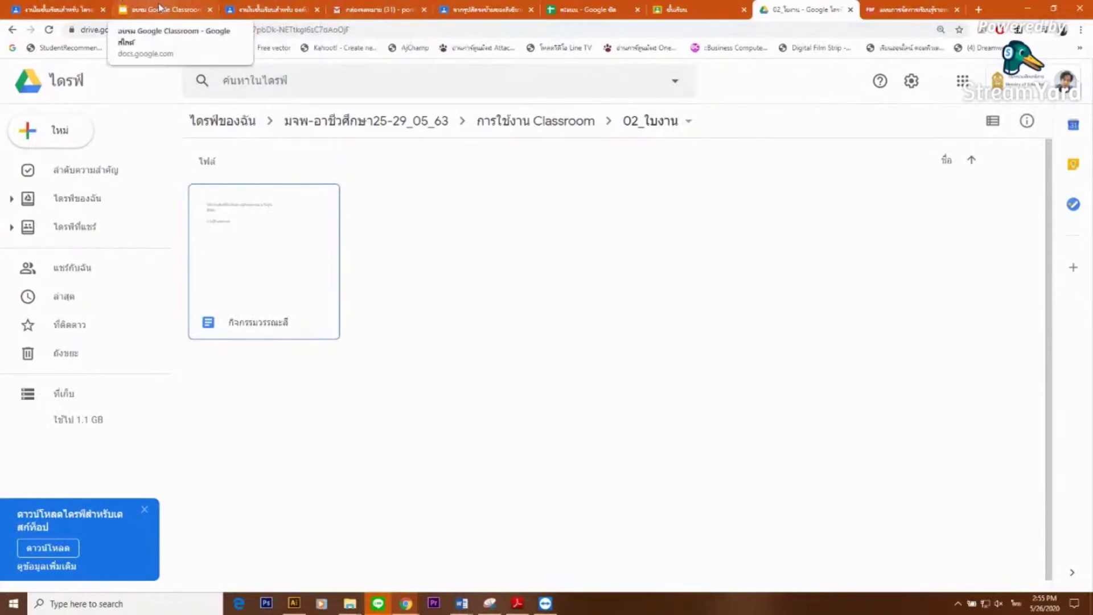
click(295, 12)
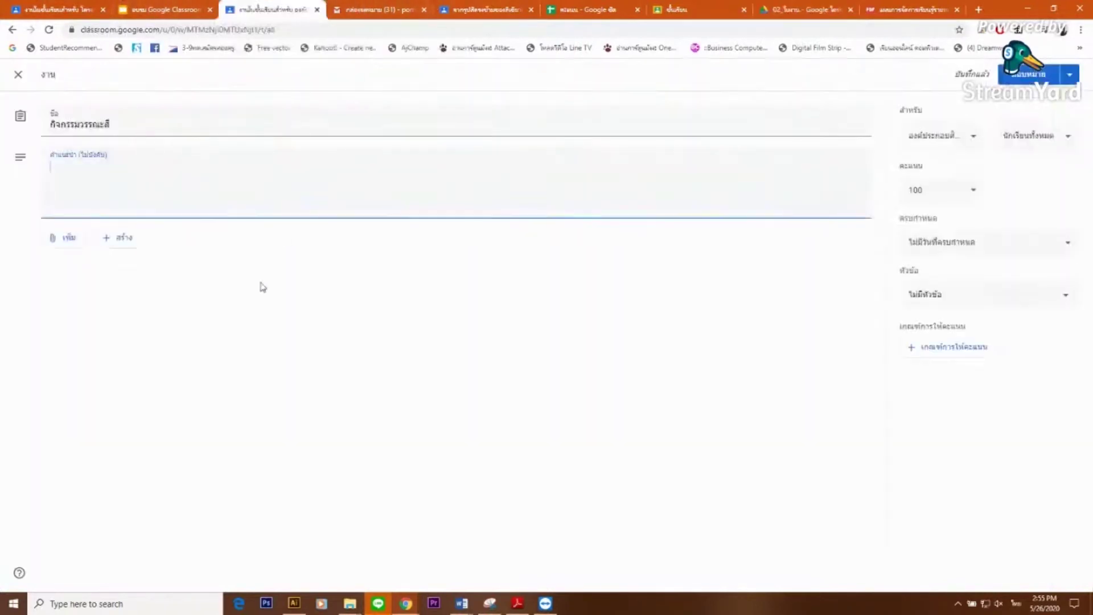
Step: Attach the กิจกรรมวรรณะสี worksheet from My Drive's 02_ใบงาน folder via Add > Google Drive
click(67, 246)
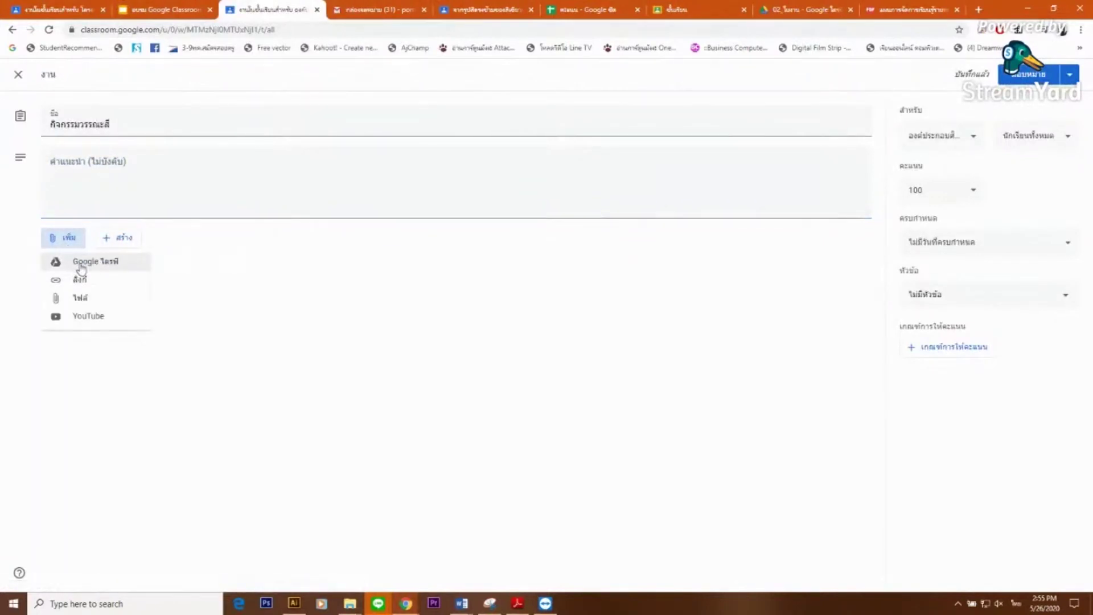
click(79, 265)
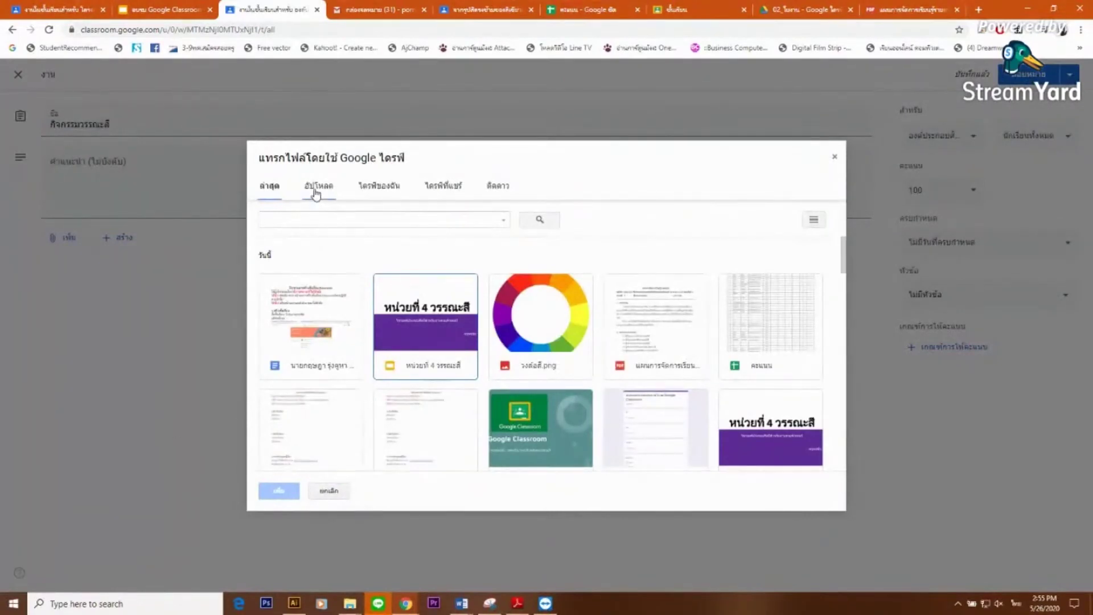
click(387, 191)
double_click(324, 294)
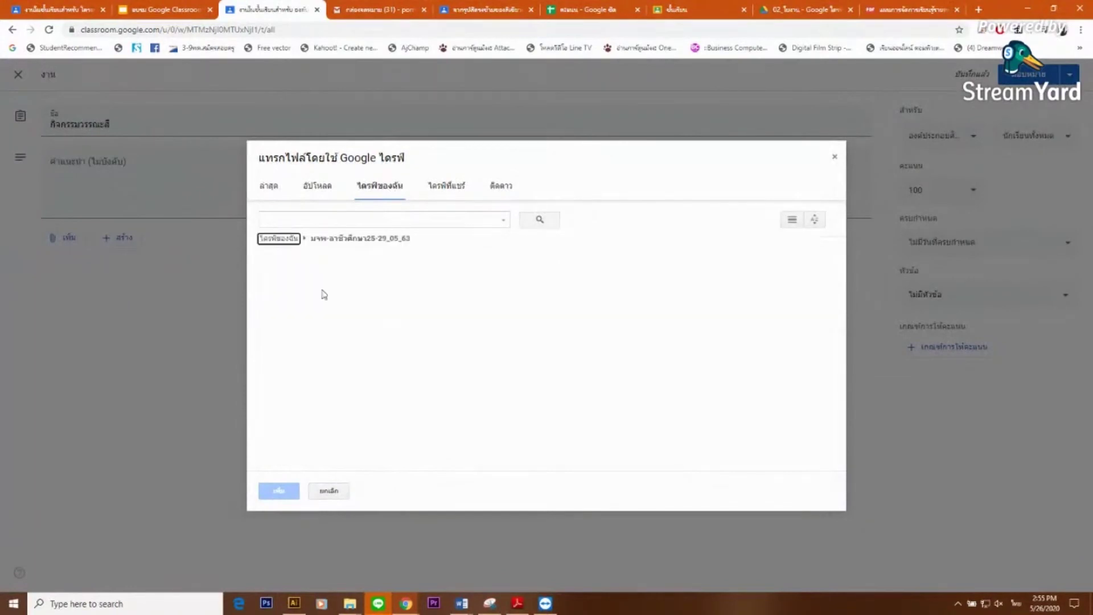
double_click(295, 292)
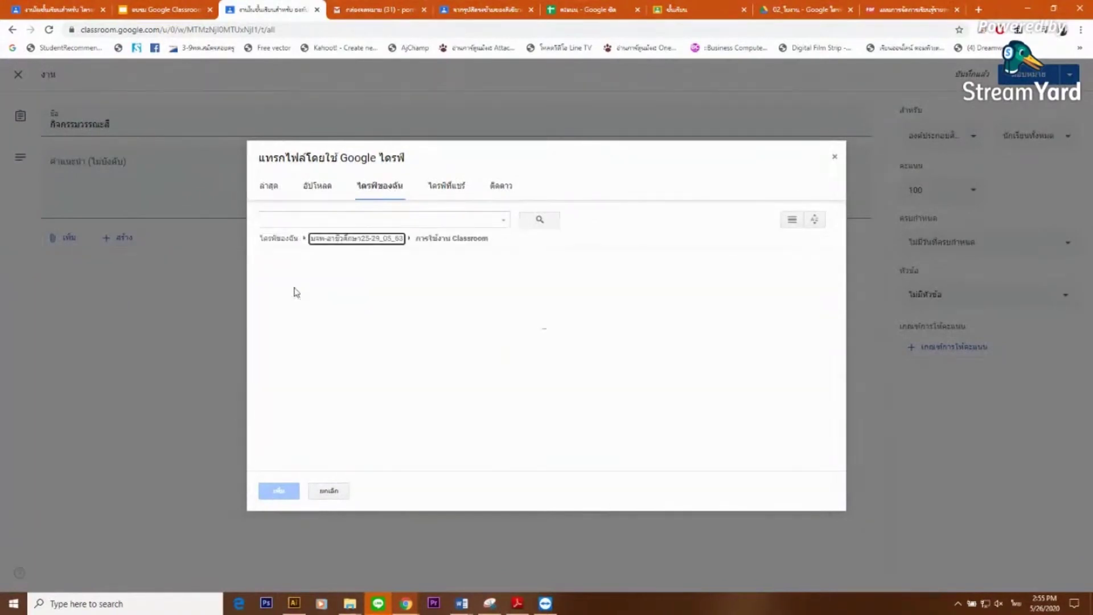
double_click(440, 300)
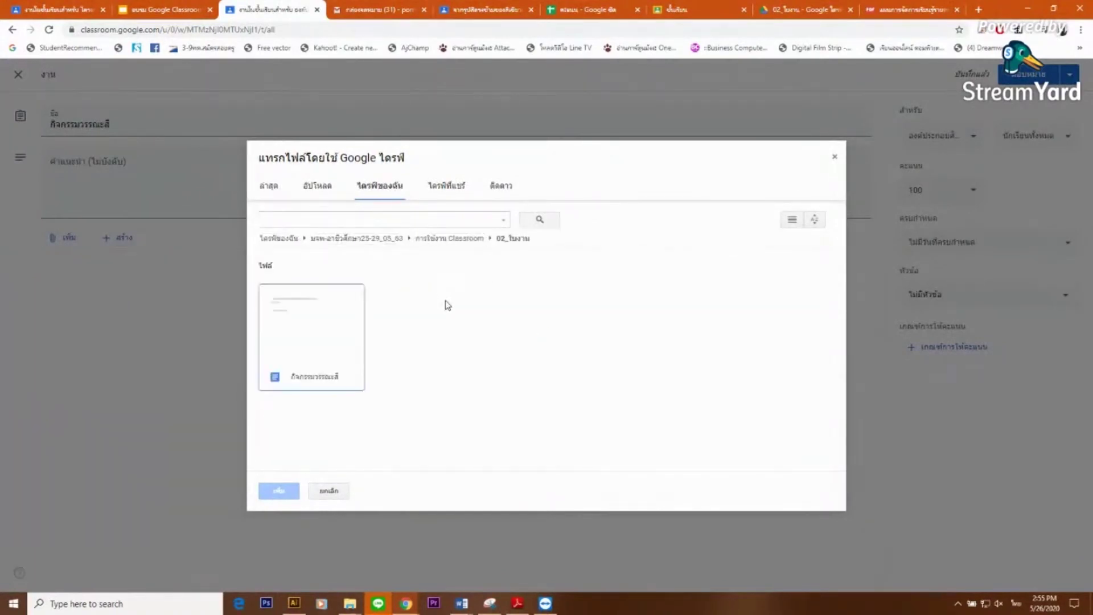
click(341, 323)
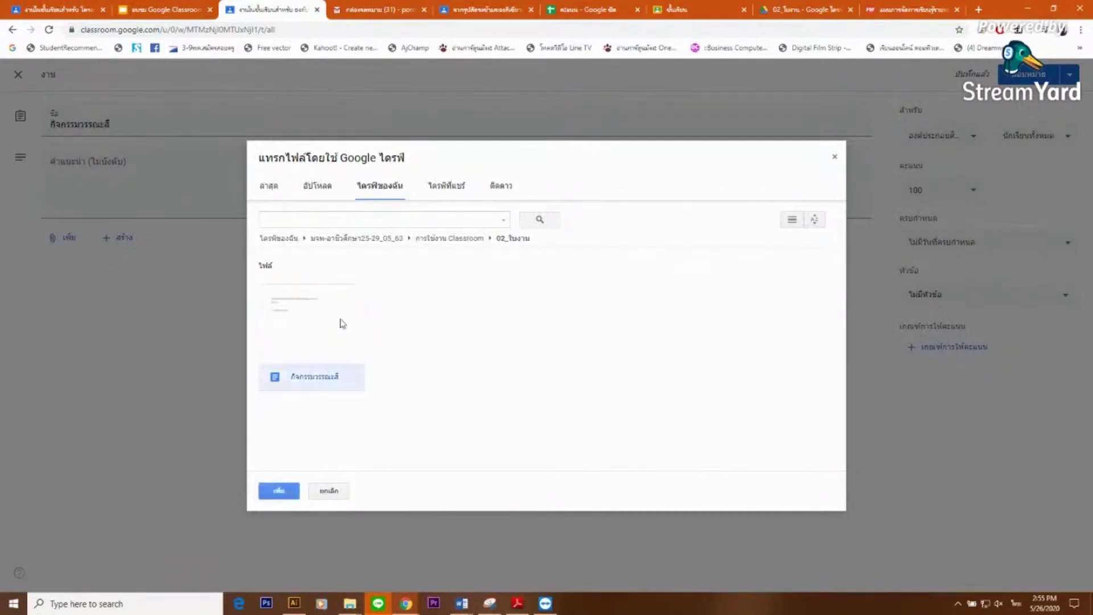
double_click(341, 323)
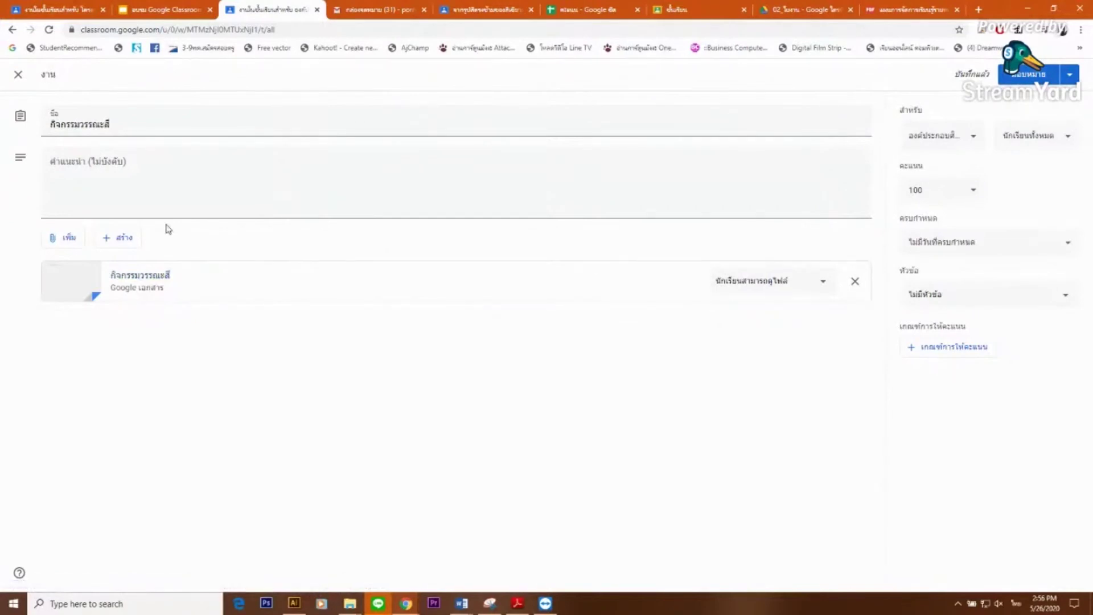
Step: Show the permission choices for the attached กิจกรรมวรรณะสี worksheet
click(822, 284)
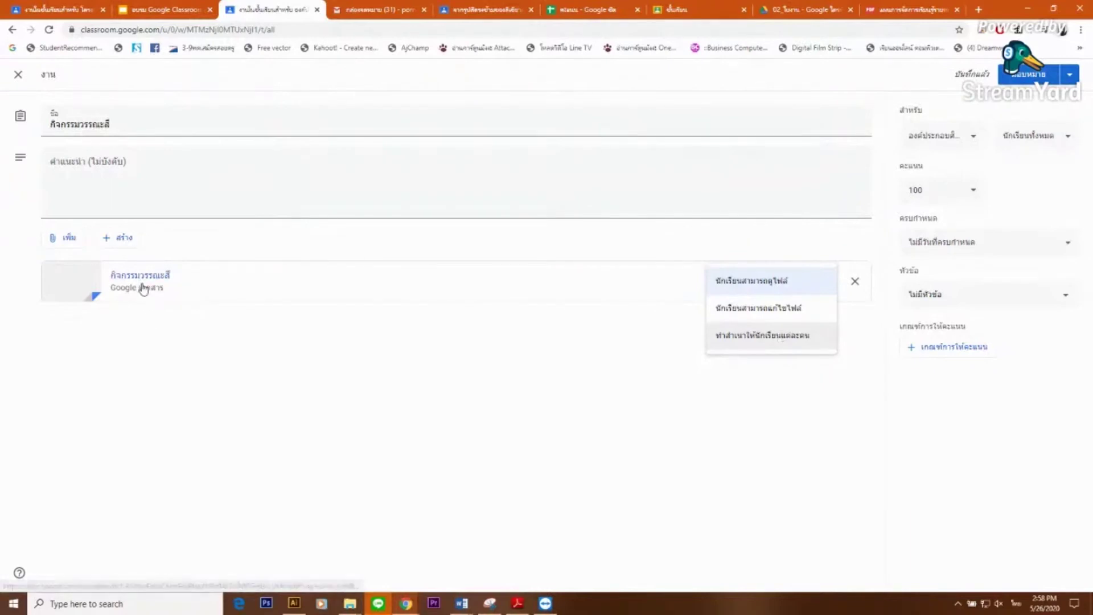
Step: Review the attached worksheet in Google Docs, then reopen its permission choices in Classroom
click(143, 340)
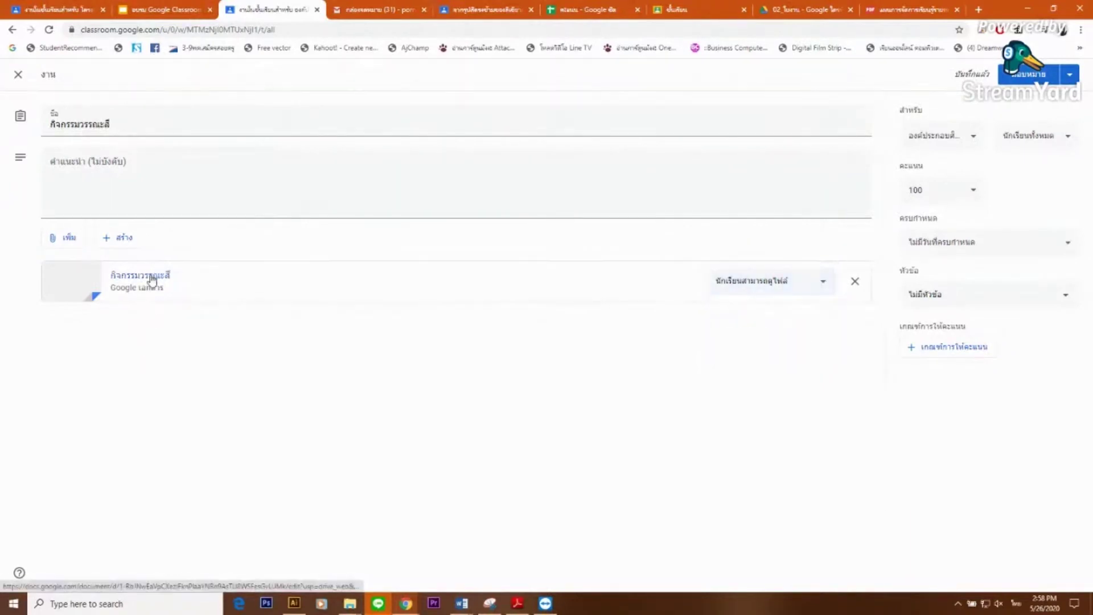
click(152, 277)
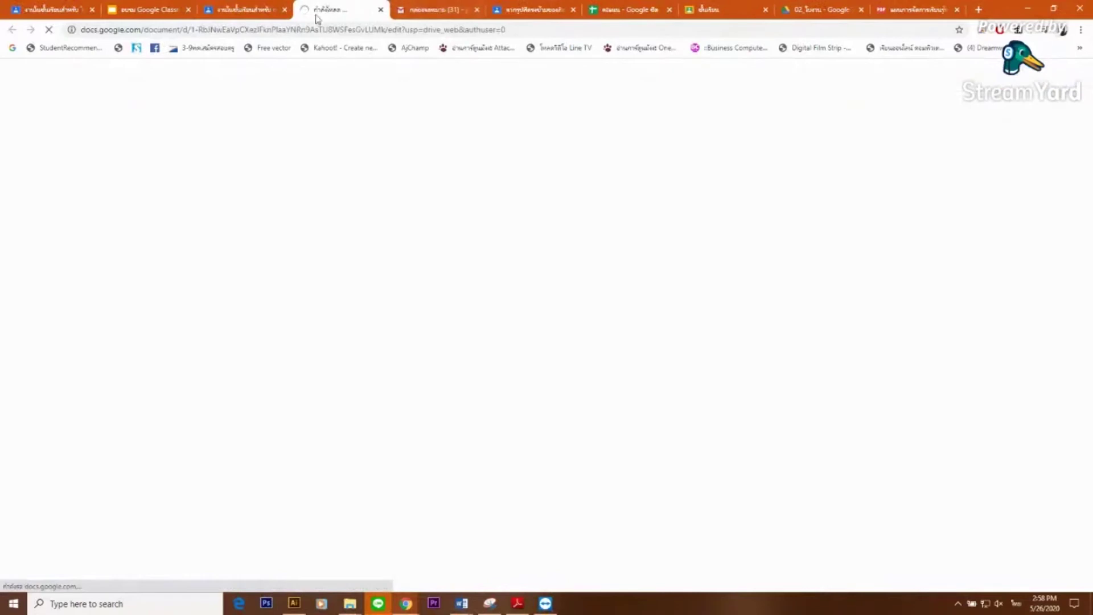
click(262, 16)
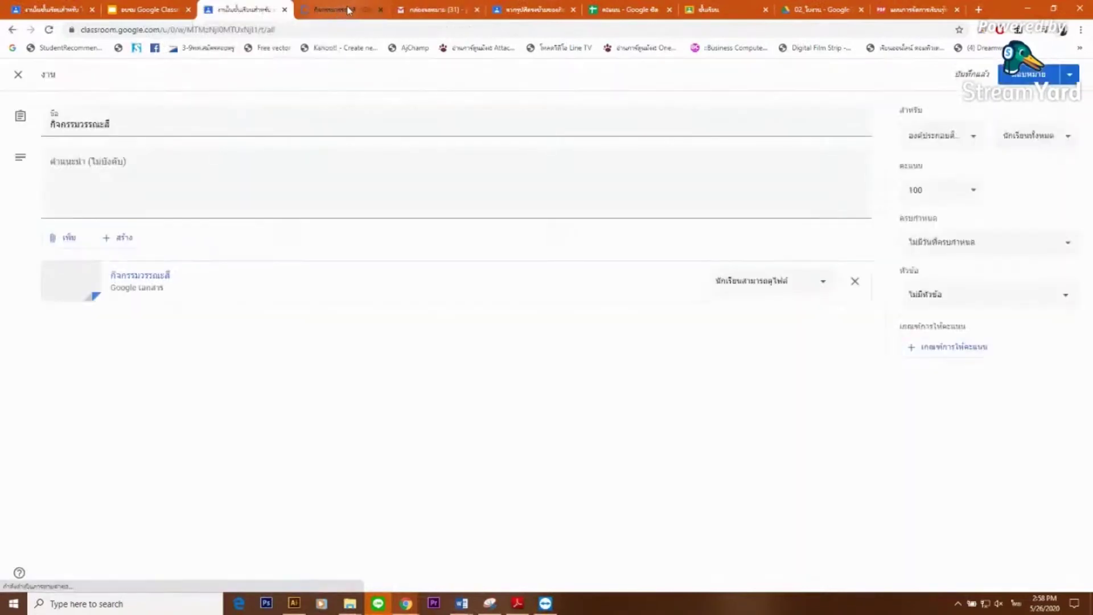
click(305, 10)
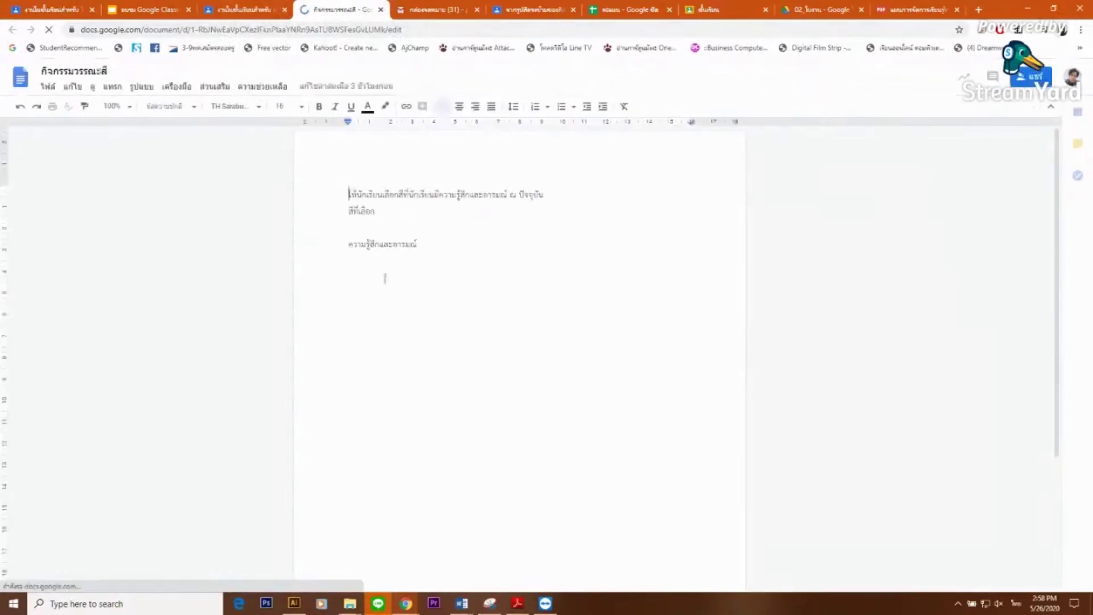
click(438, 251)
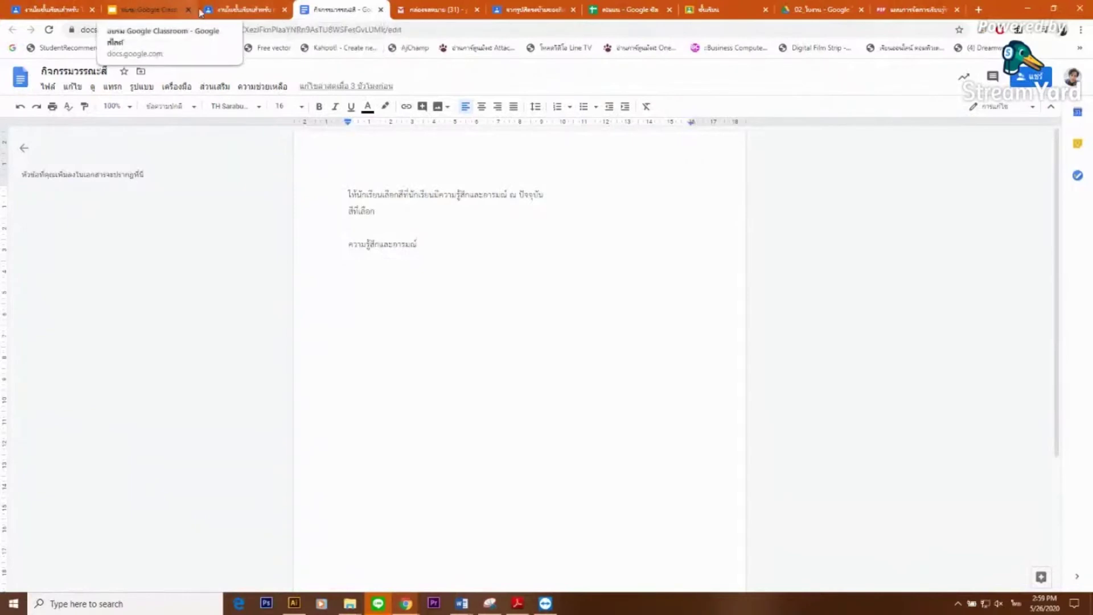
click(264, 12)
click(778, 285)
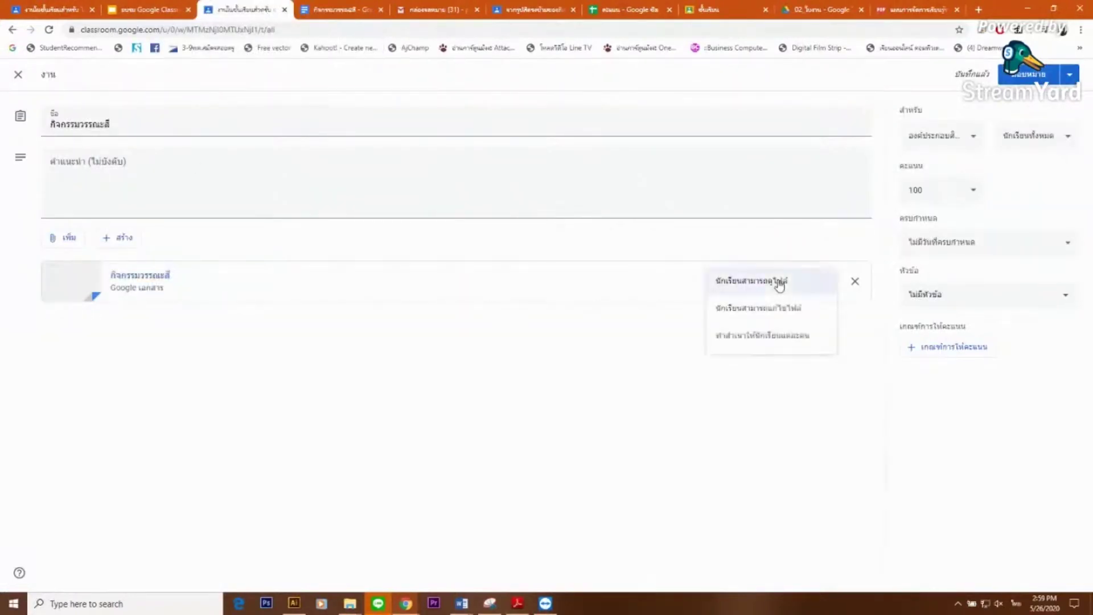
Step: Set the worksheet's permission to 'Make a copy for each student'
click(790, 340)
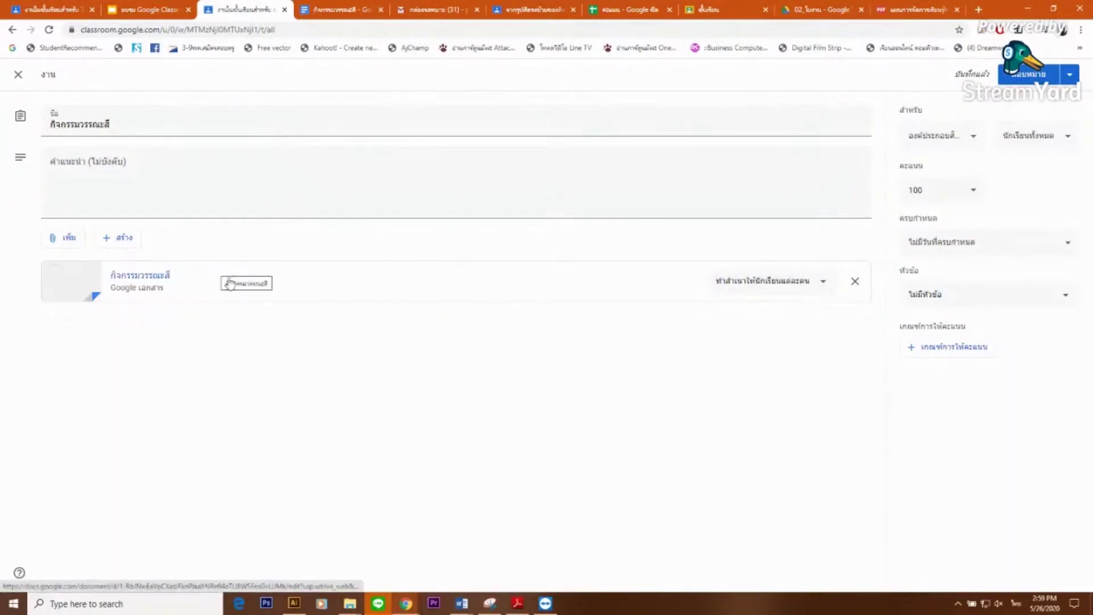
click(821, 279)
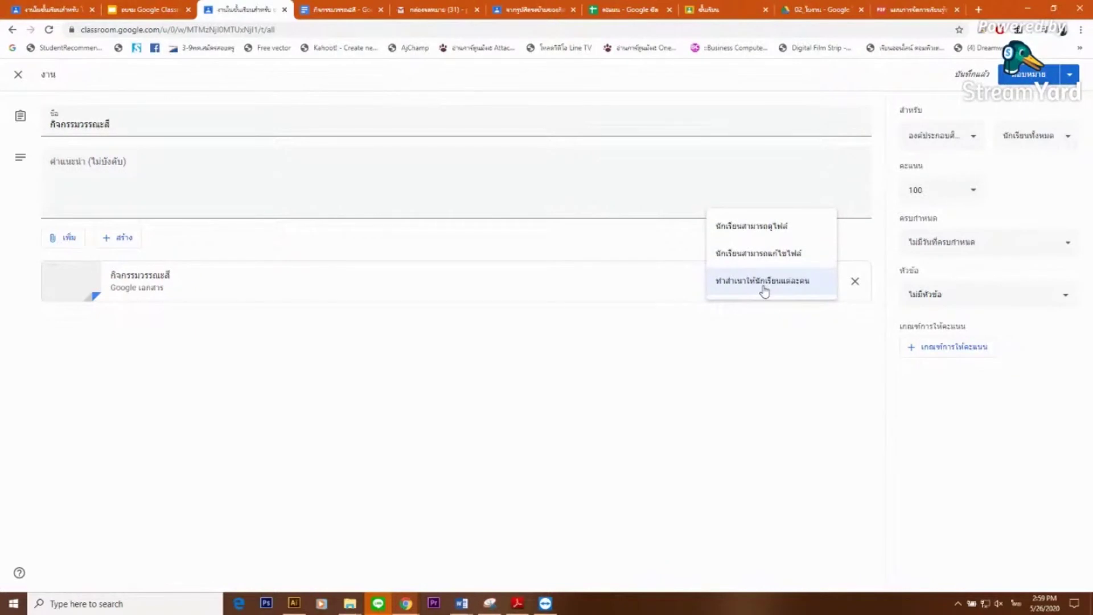
click(769, 344)
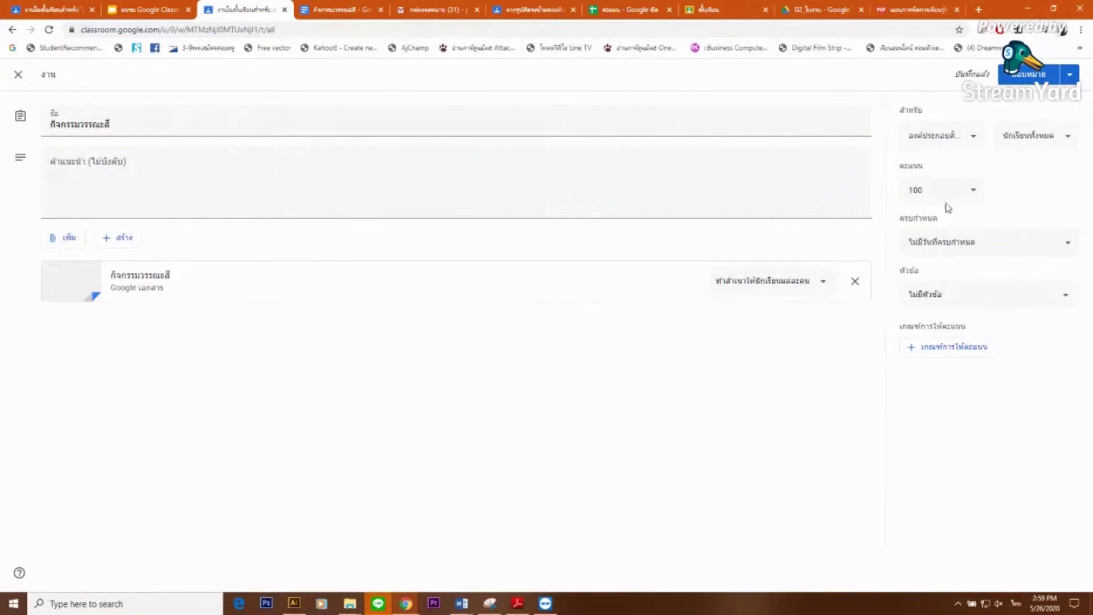
Step: Try adding two more classes to the assignment, then keep only the original class
click(973, 139)
click(914, 204)
click(915, 235)
click(914, 204)
click(915, 235)
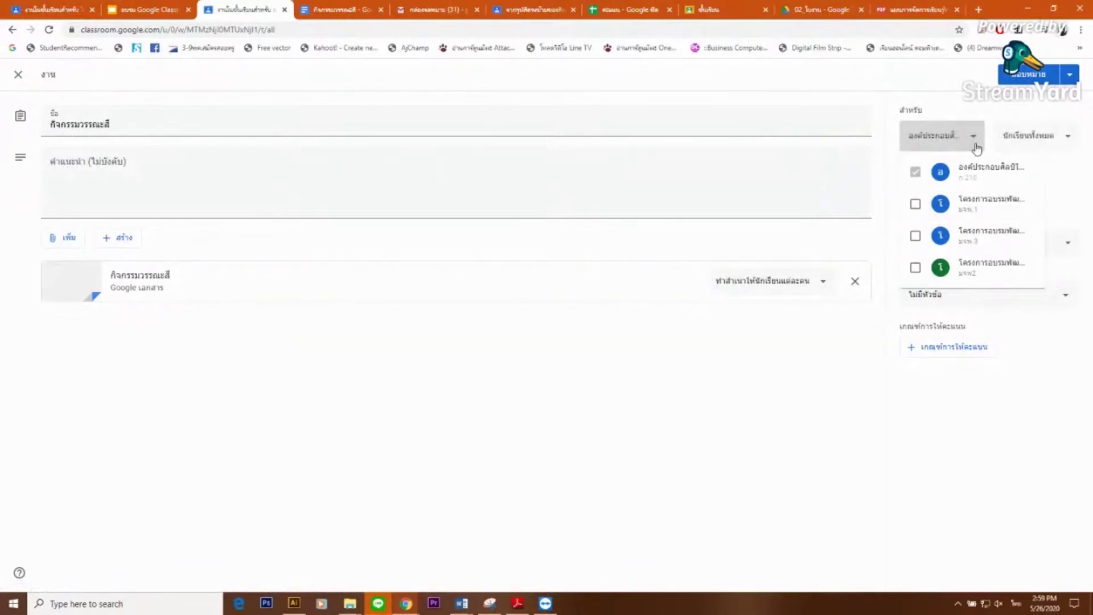
click(1050, 120)
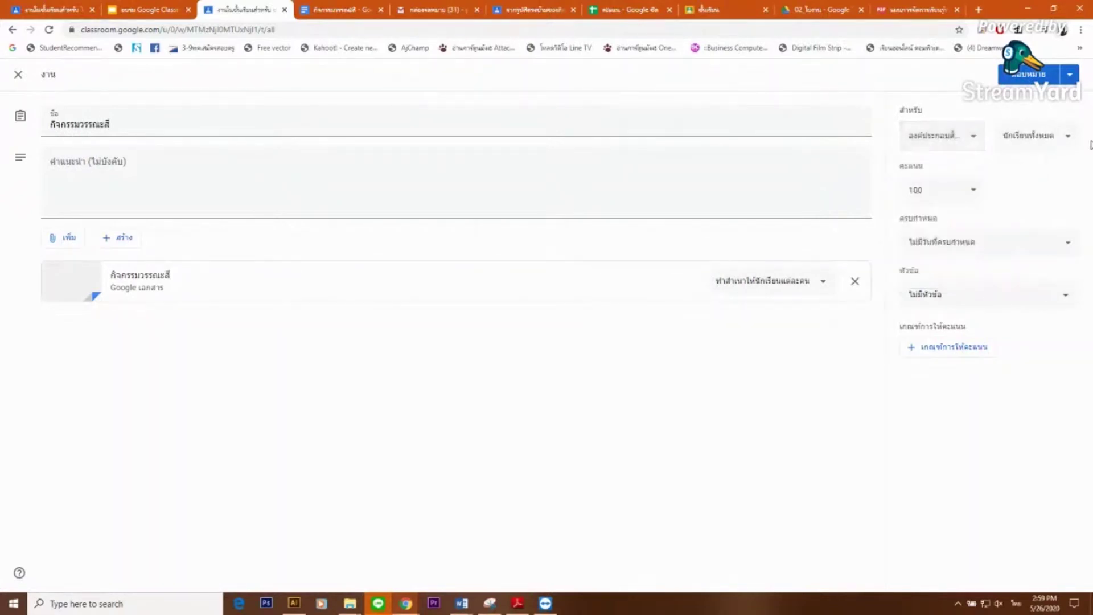
Step: Try limiting the recipients to only the first student in the student list
click(1062, 137)
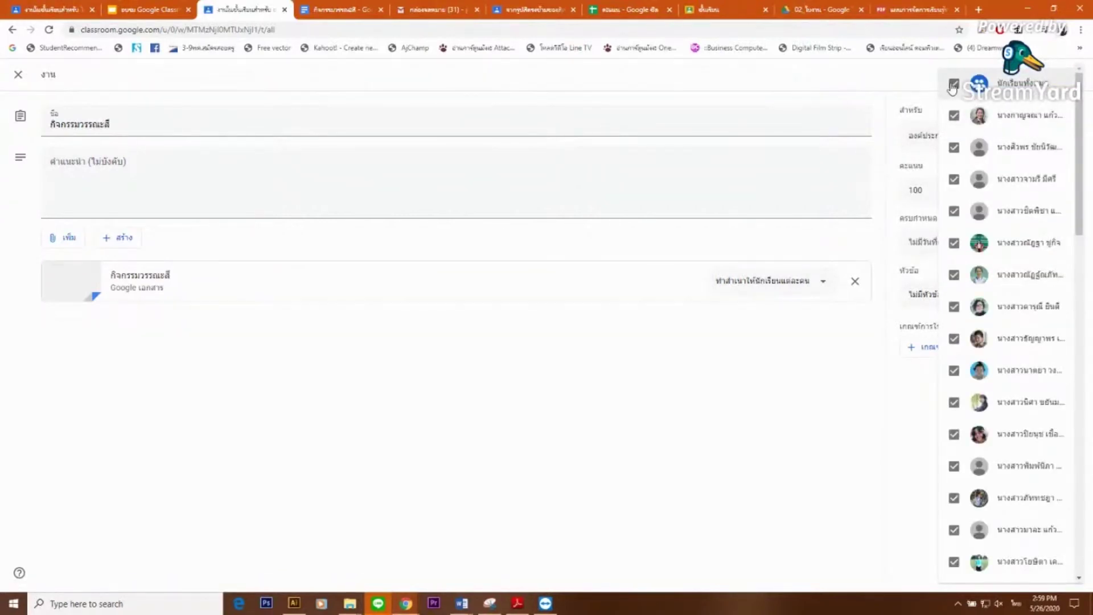
click(953, 84)
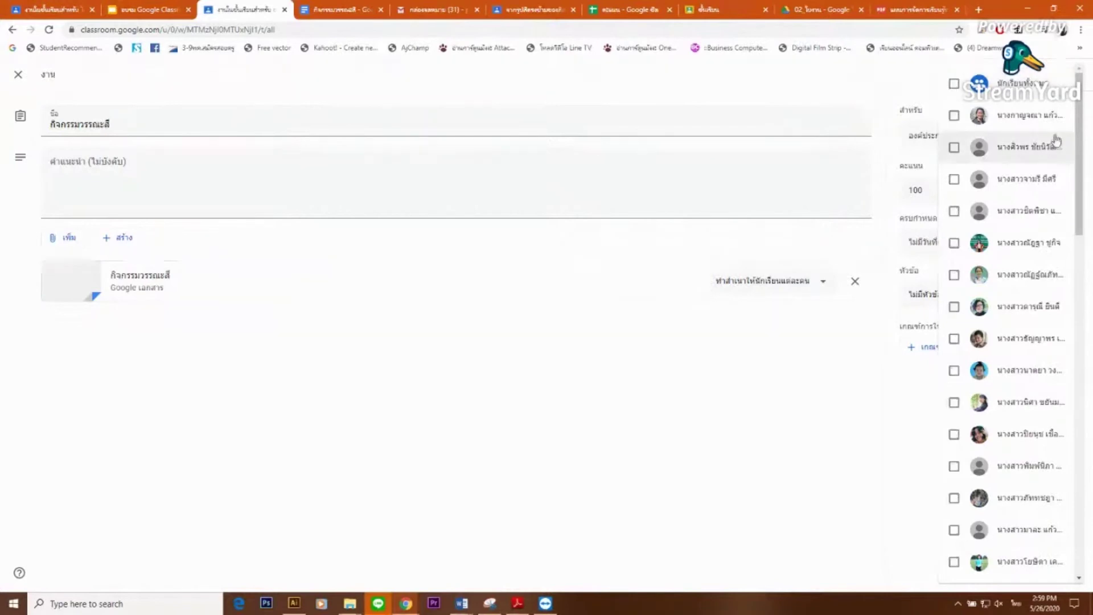
click(954, 116)
click(923, 87)
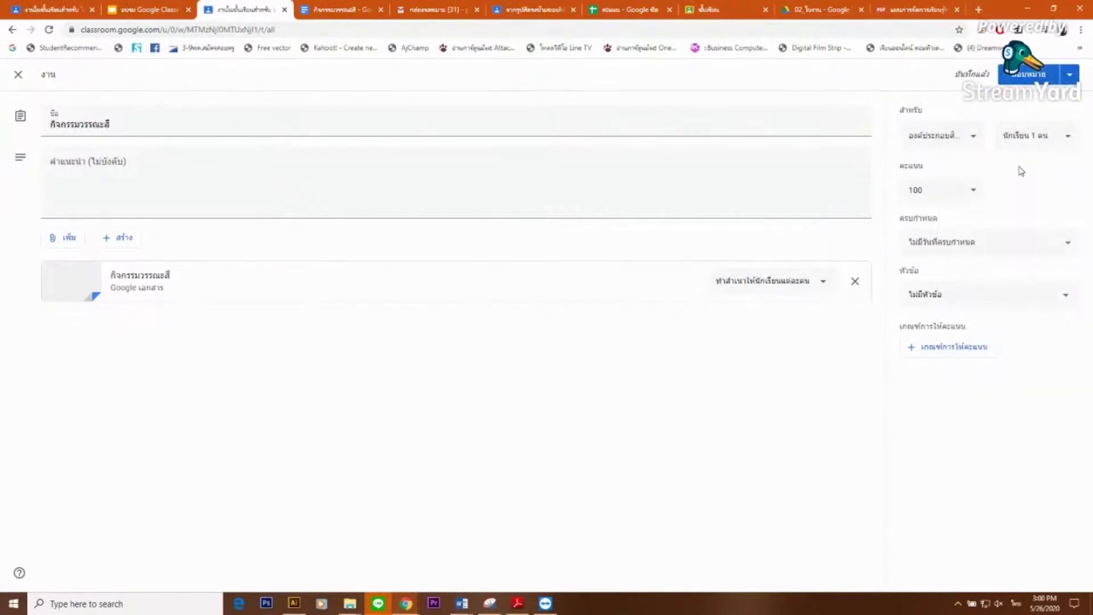
click(1028, 138)
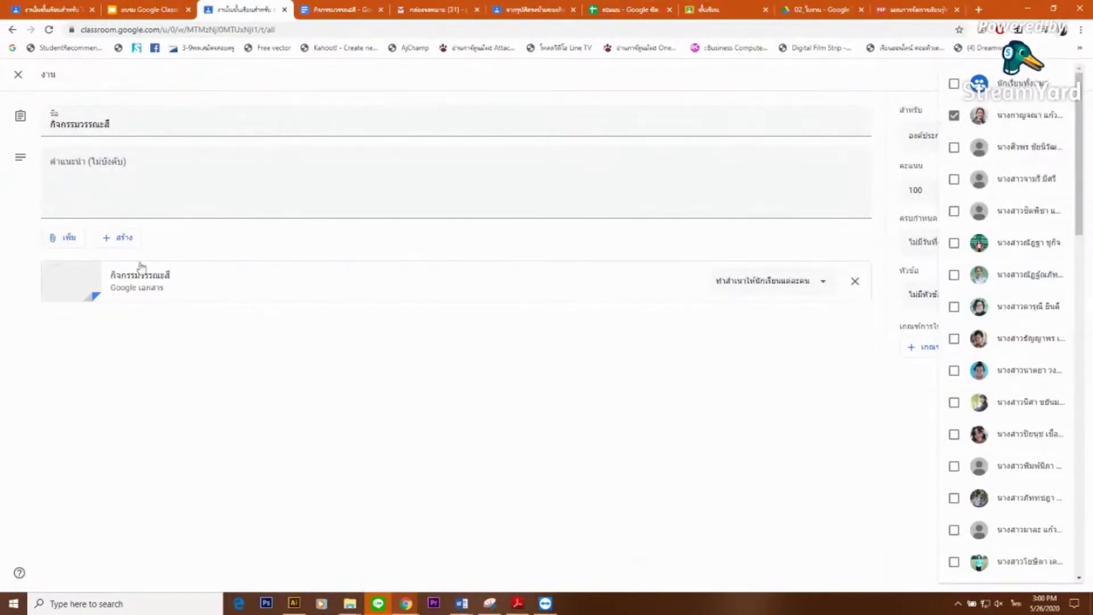
click(646, 410)
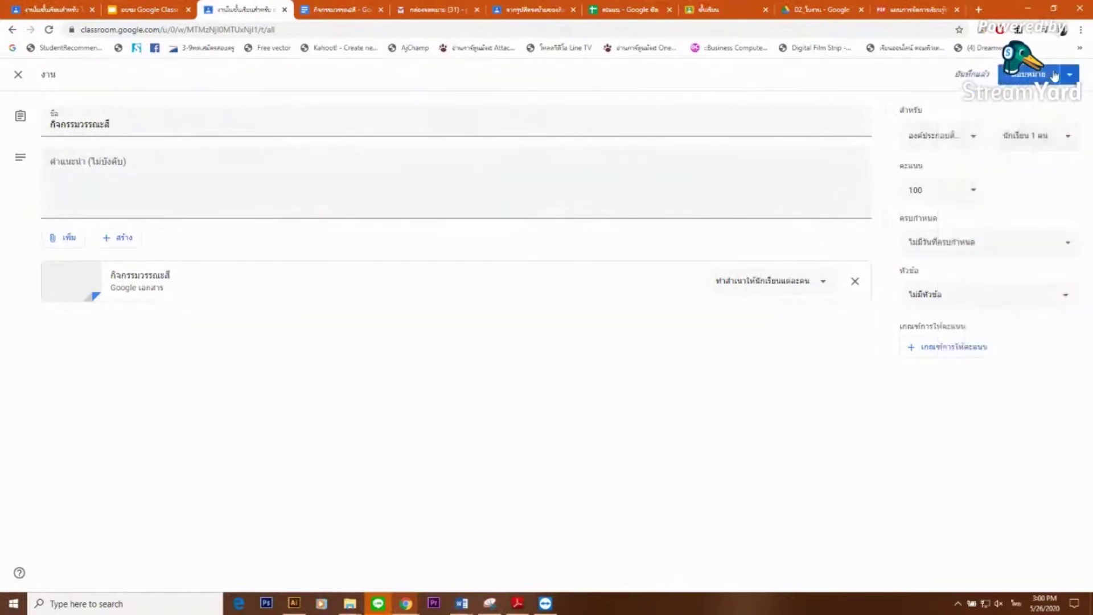
click(1019, 142)
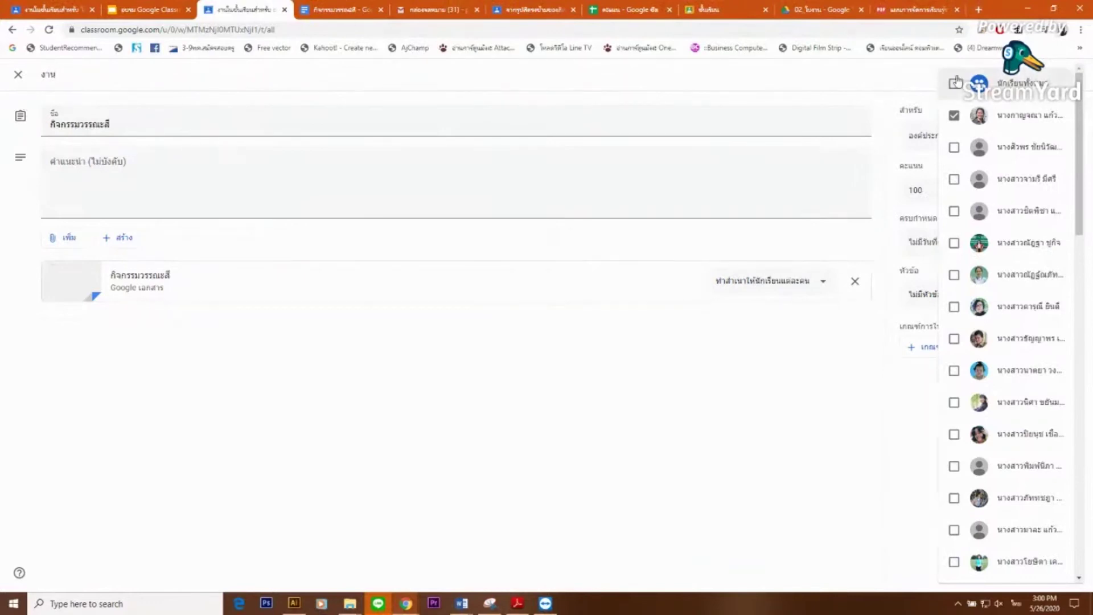
click(891, 83)
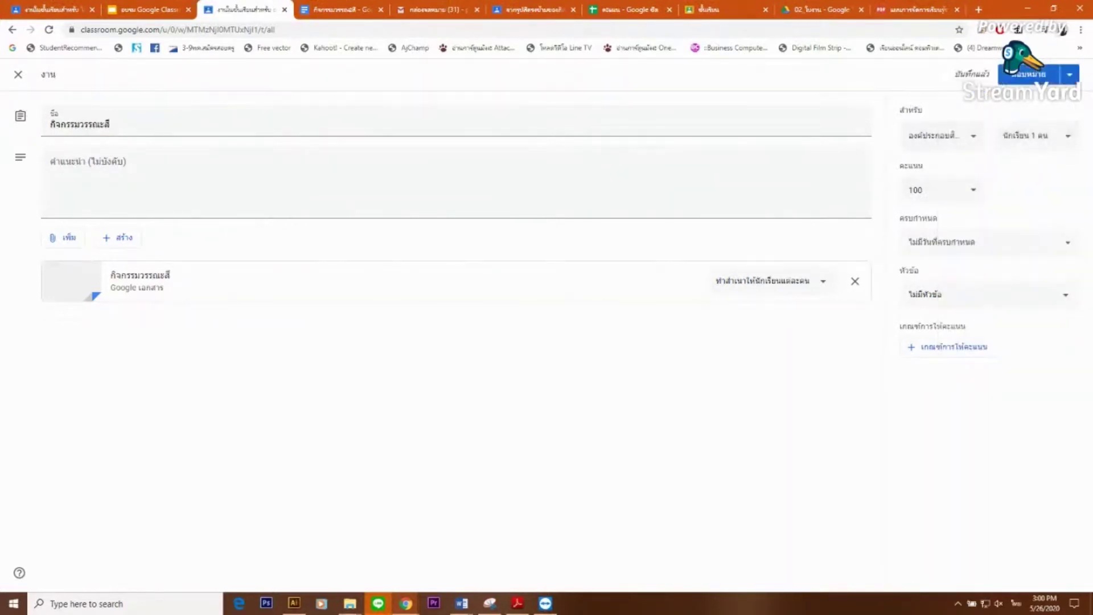
click(1048, 137)
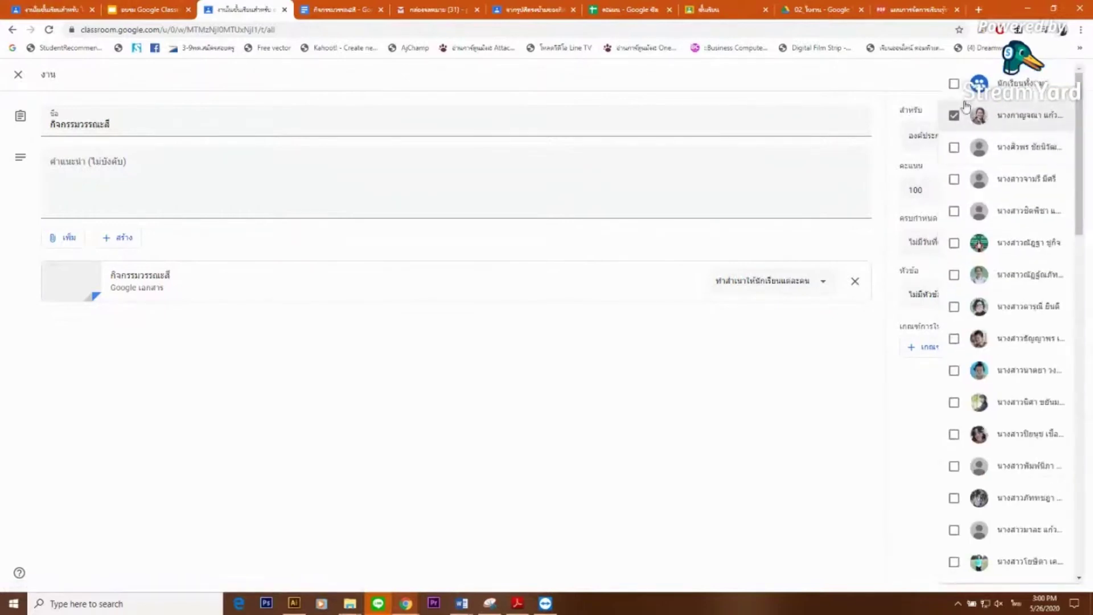
Step: Test picking several individual students, then restore All students for the class
click(954, 85)
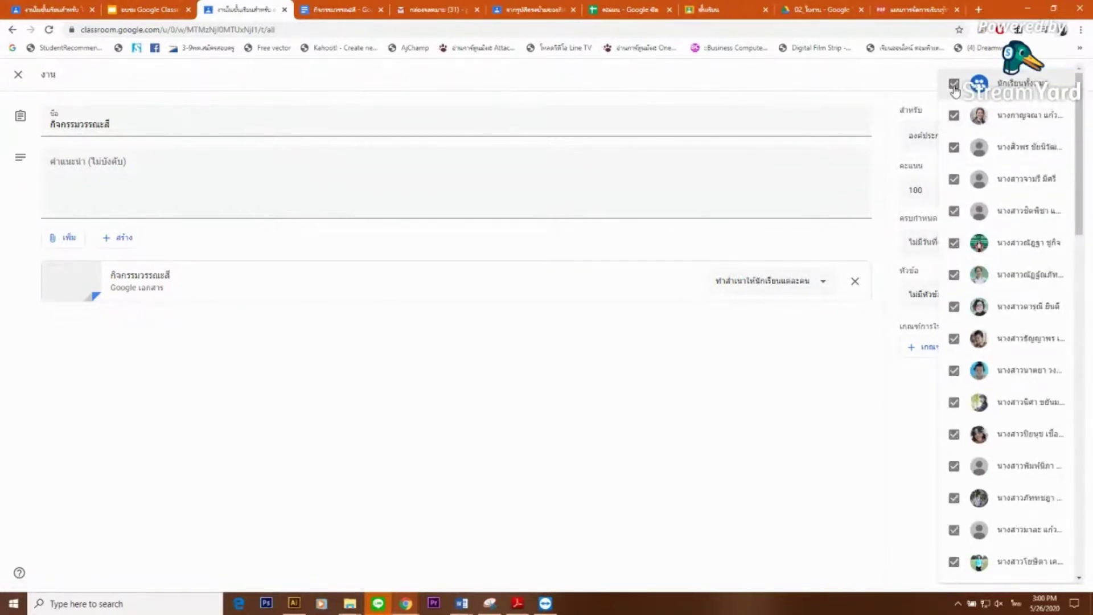
click(954, 84)
click(954, 116)
click(954, 179)
click(954, 243)
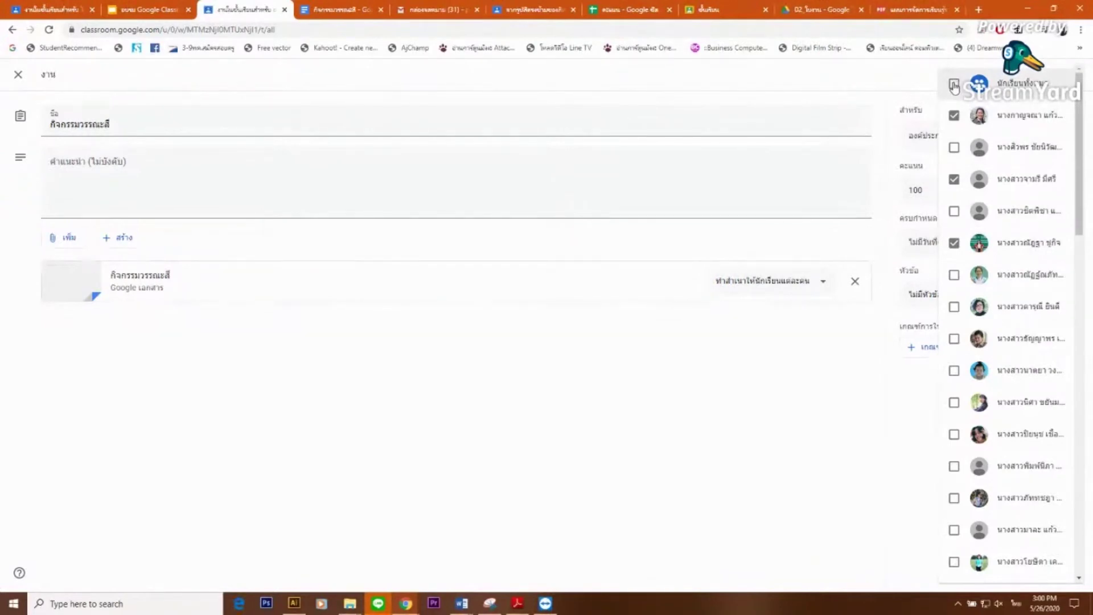
click(954, 86)
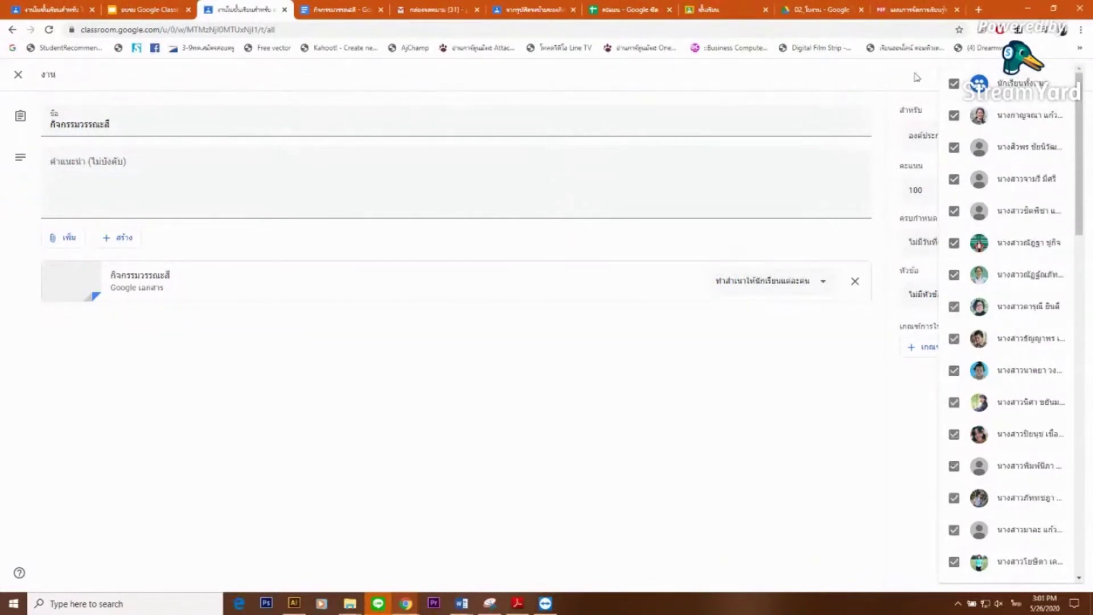
click(907, 93)
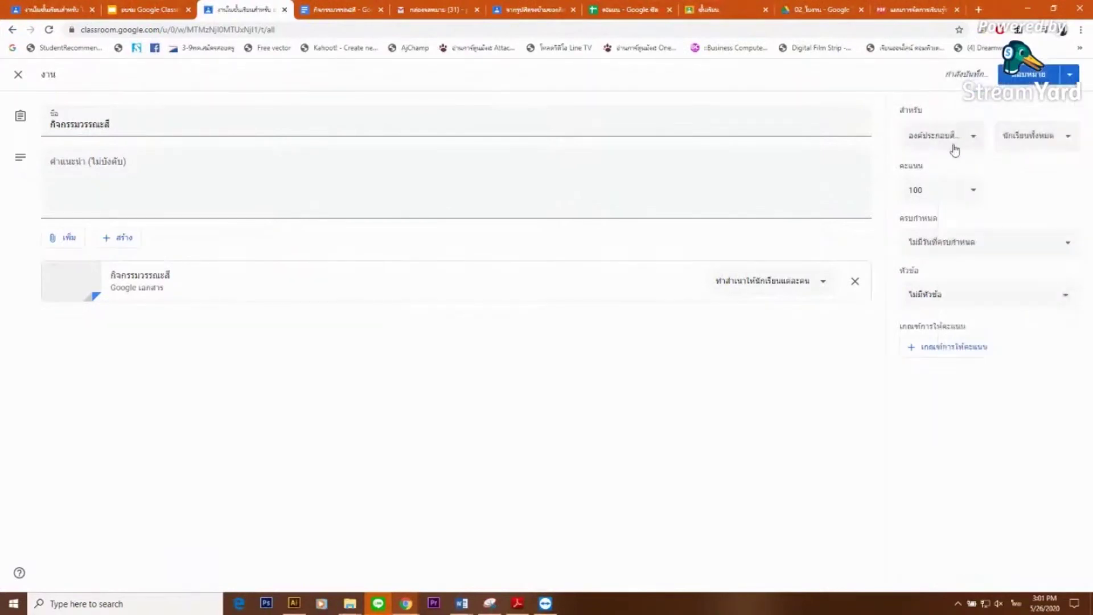
click(968, 147)
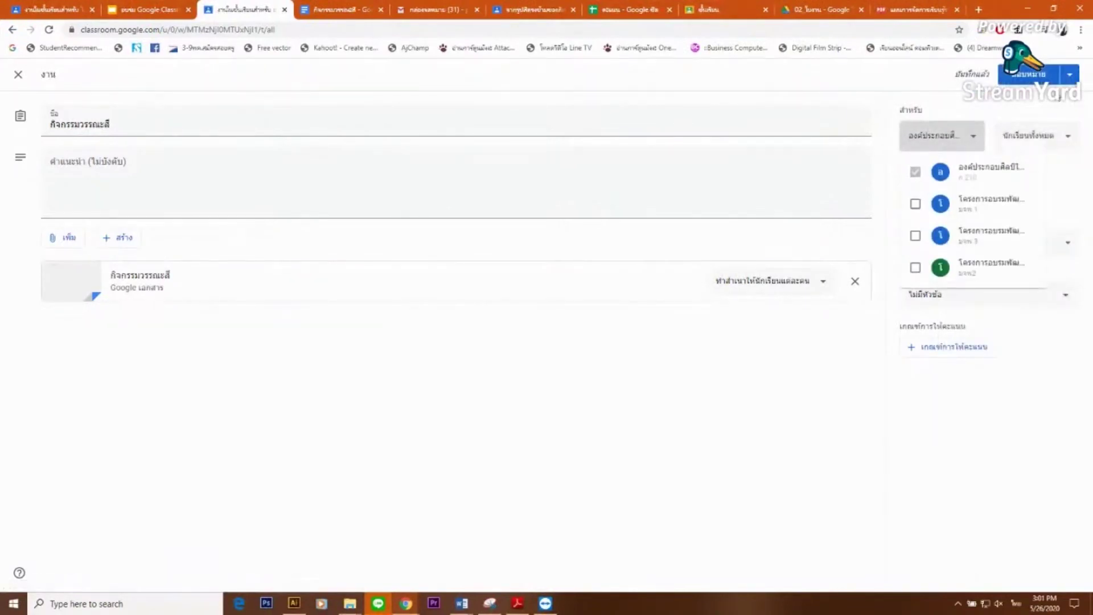
click(976, 99)
click(930, 187)
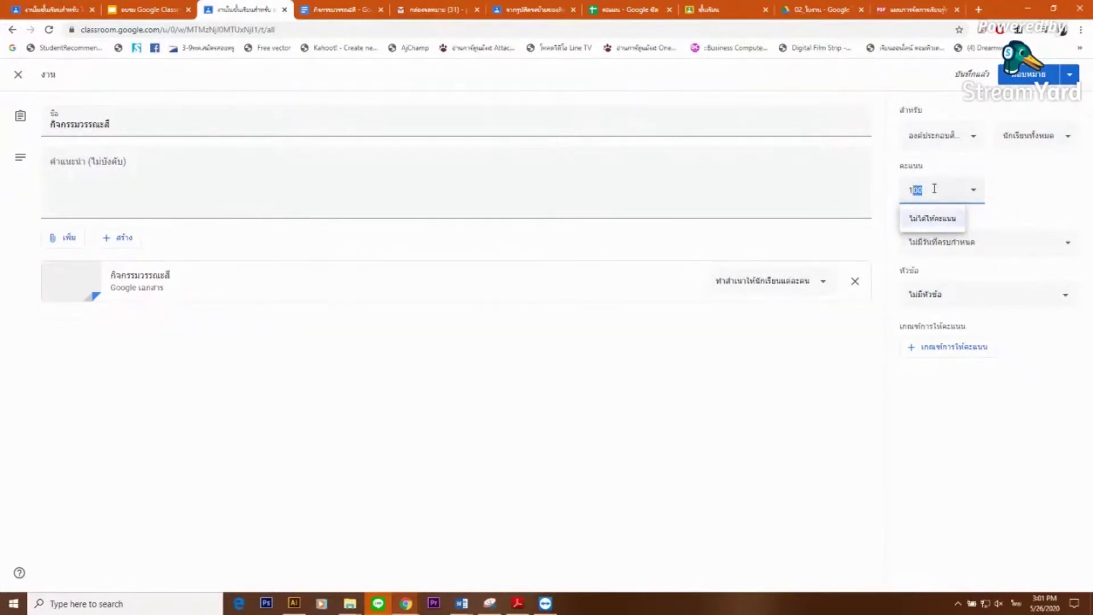
Step: Change the assignment's points from 100 to 10
text(0)
click(1040, 215)
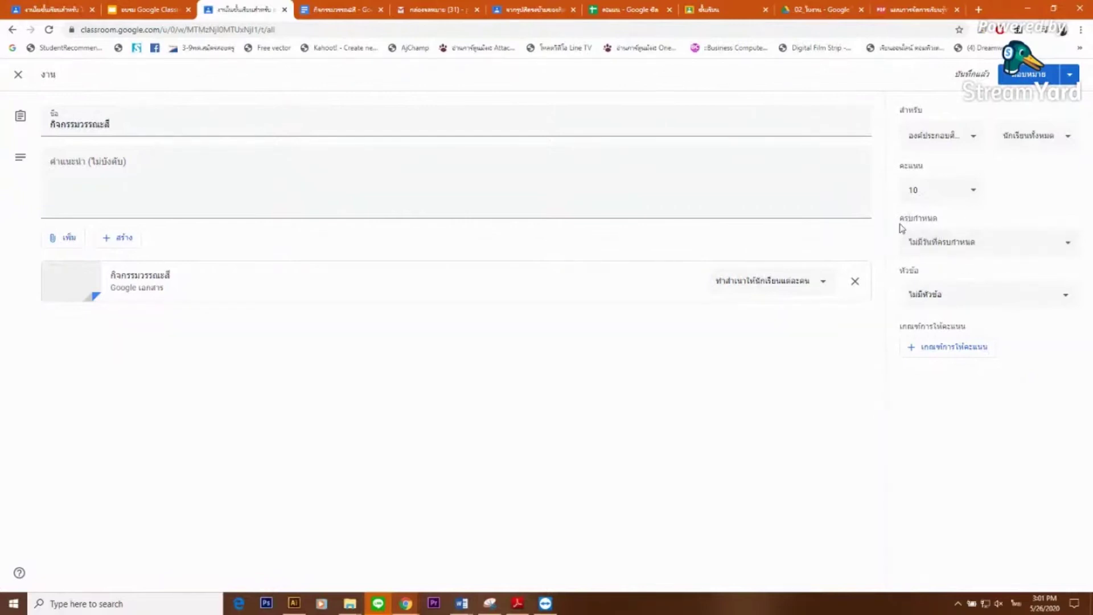
drag(934, 218, 900, 223)
mouse_move(401, 609)
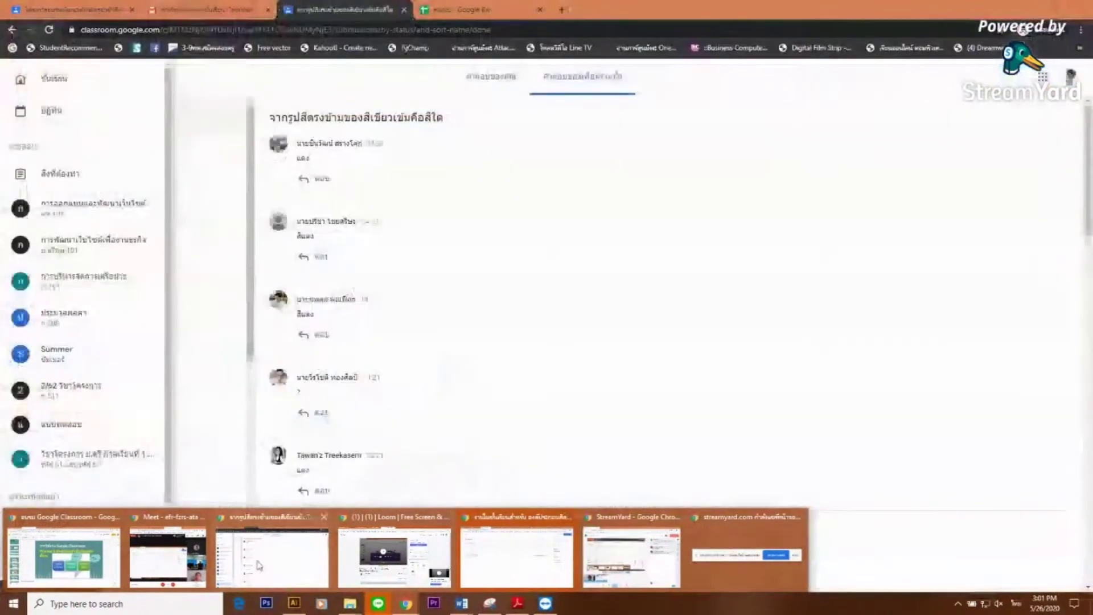
Step: In the other Chrome window, go to Classes and open the first class's Stream
click(259, 565)
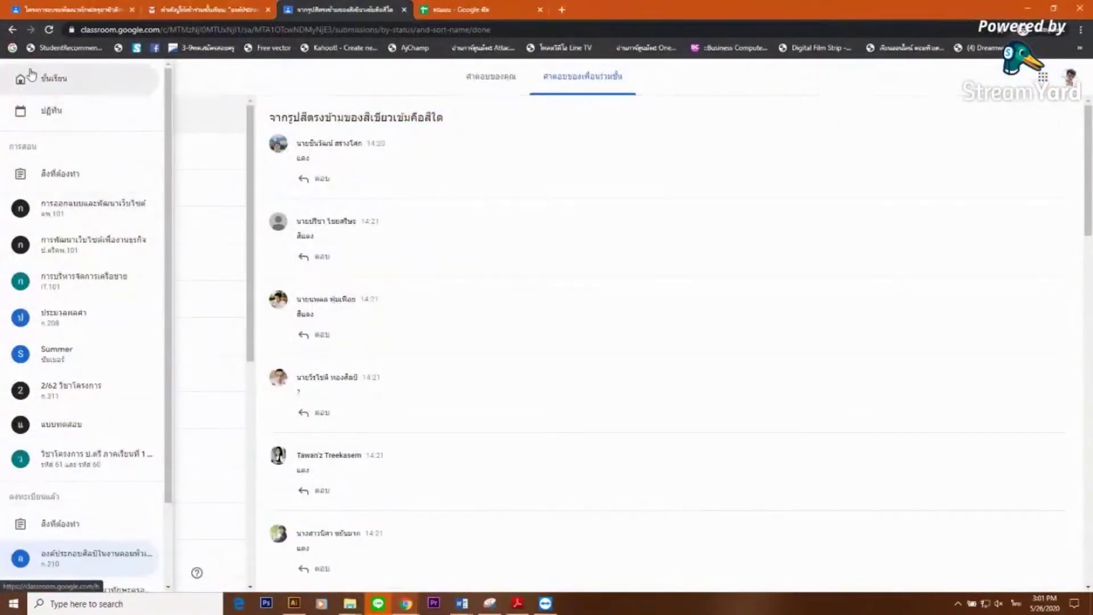
click(50, 80)
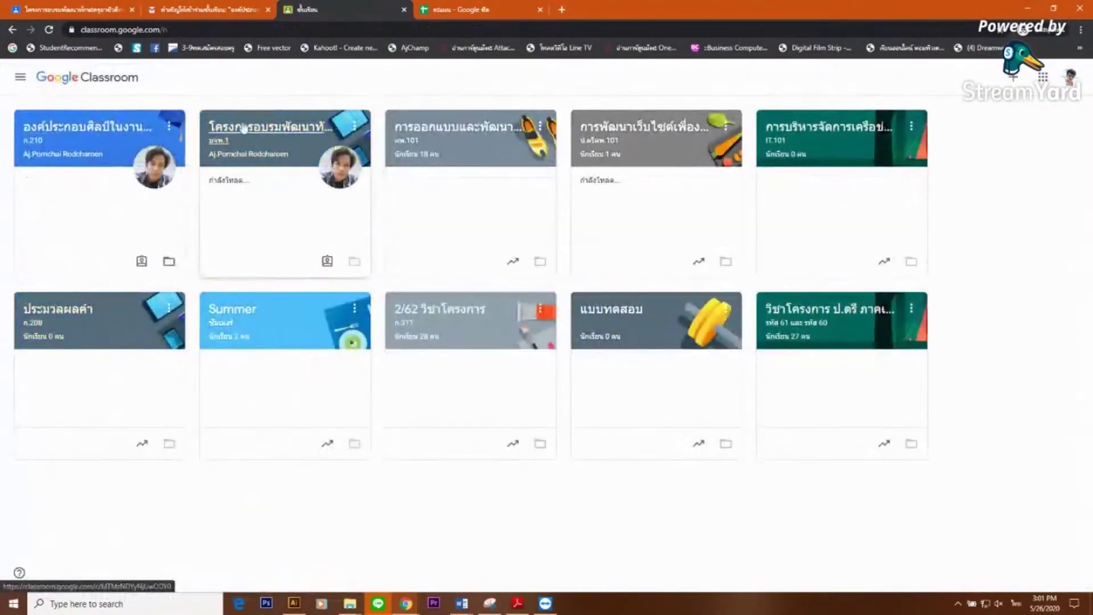
click(85, 126)
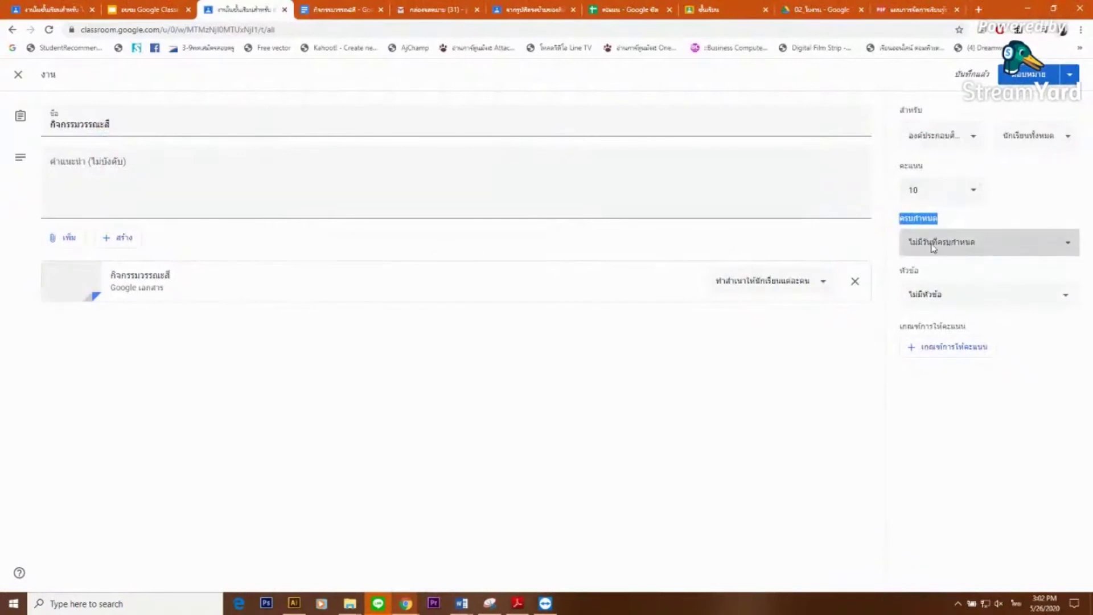
Step: Set the due date to 26 May 2020 with a due time of 15:07
click(934, 244)
click(957, 297)
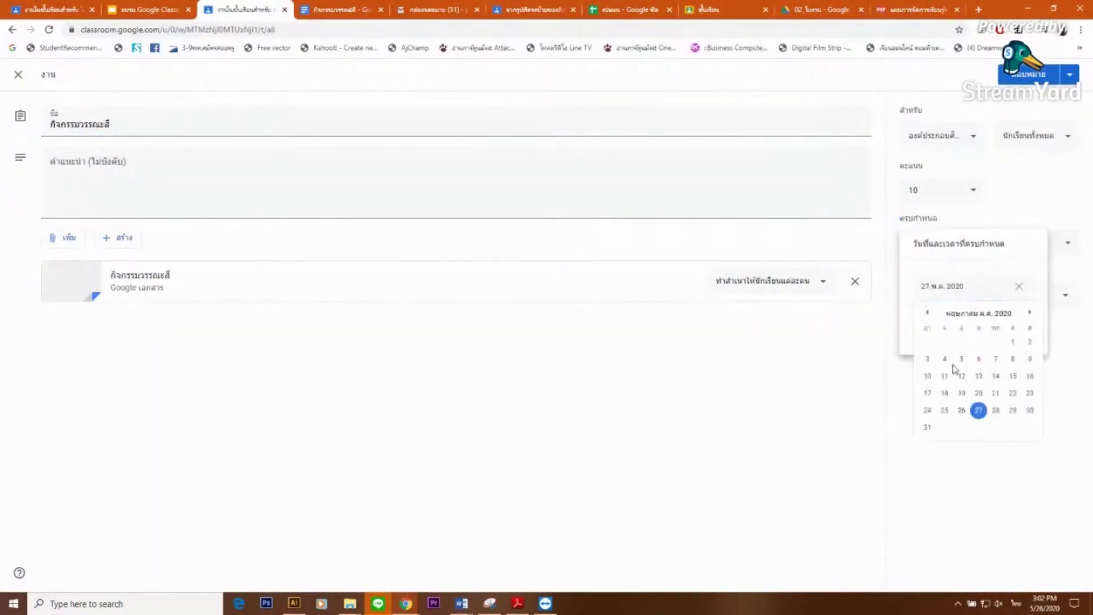
click(961, 409)
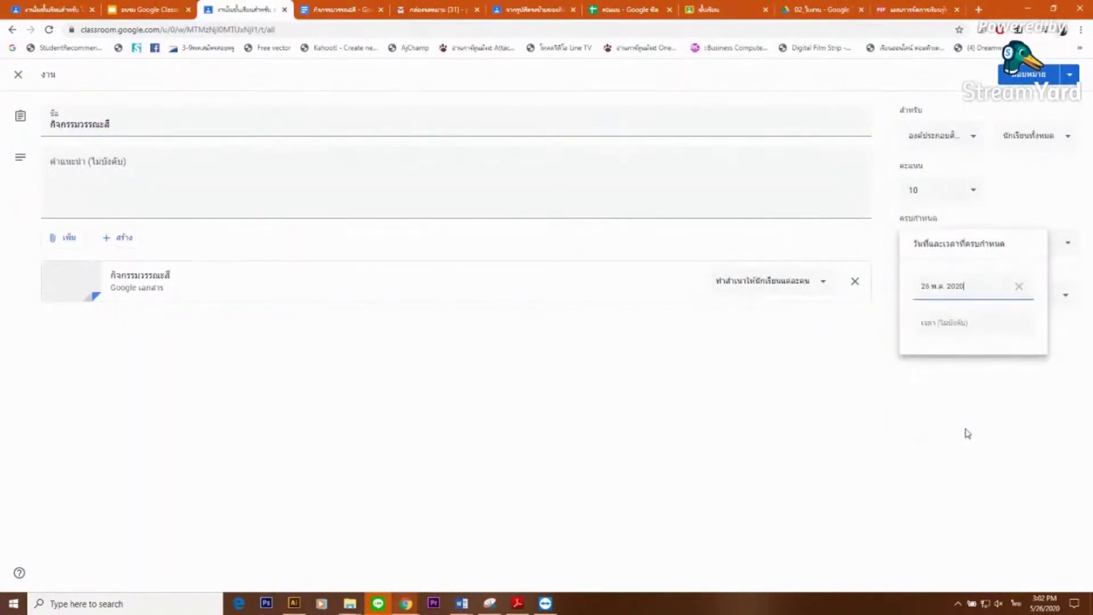
click(957, 329)
click(926, 323)
drag(929, 322, 890, 324)
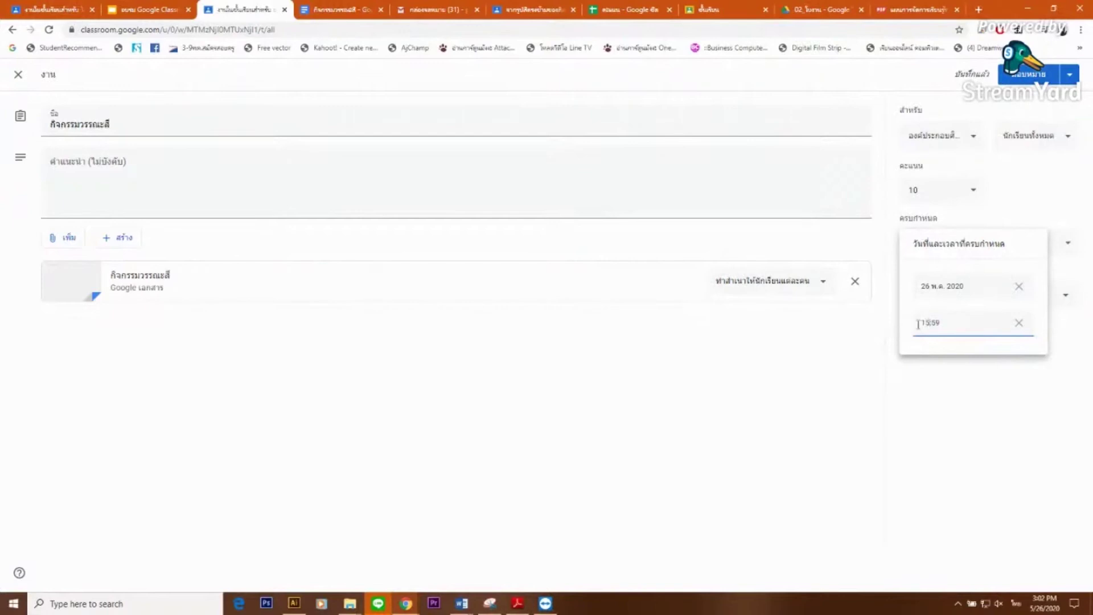
text(15)
drag(936, 320, 942, 322)
click(955, 358)
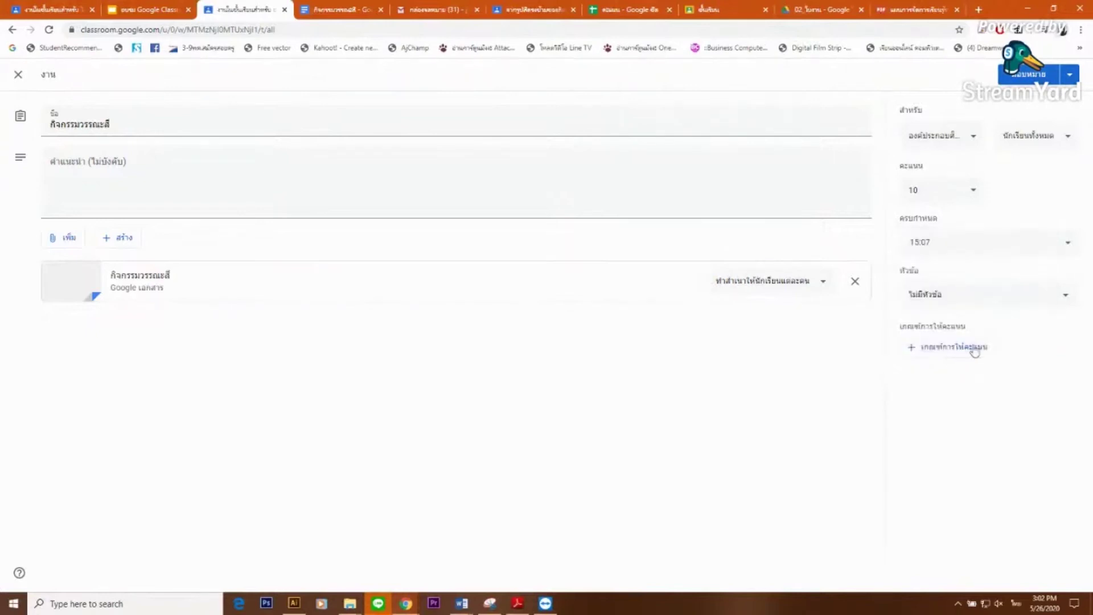
Step: File the กิจกรรมวรรณะสี assignment under the หน่วยที่ 4 topic and assign it
click(976, 298)
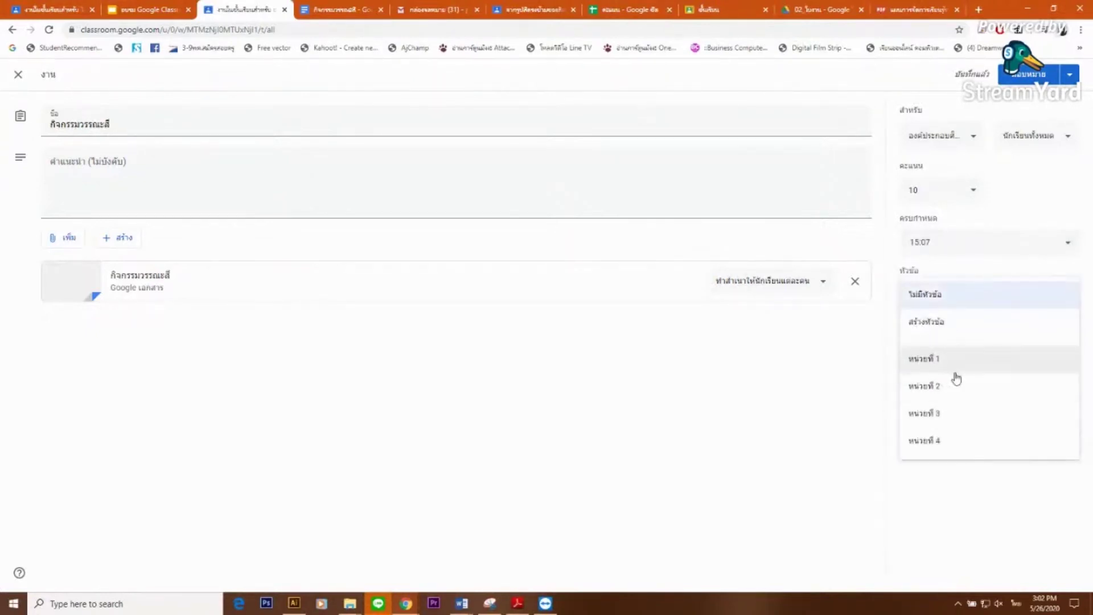
click(953, 445)
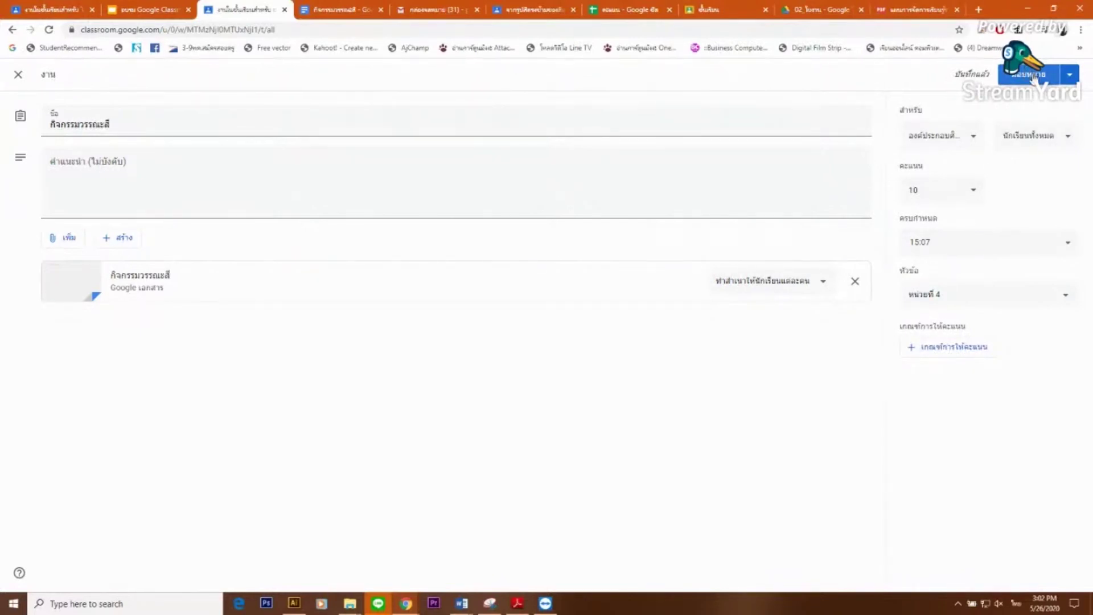
click(1035, 78)
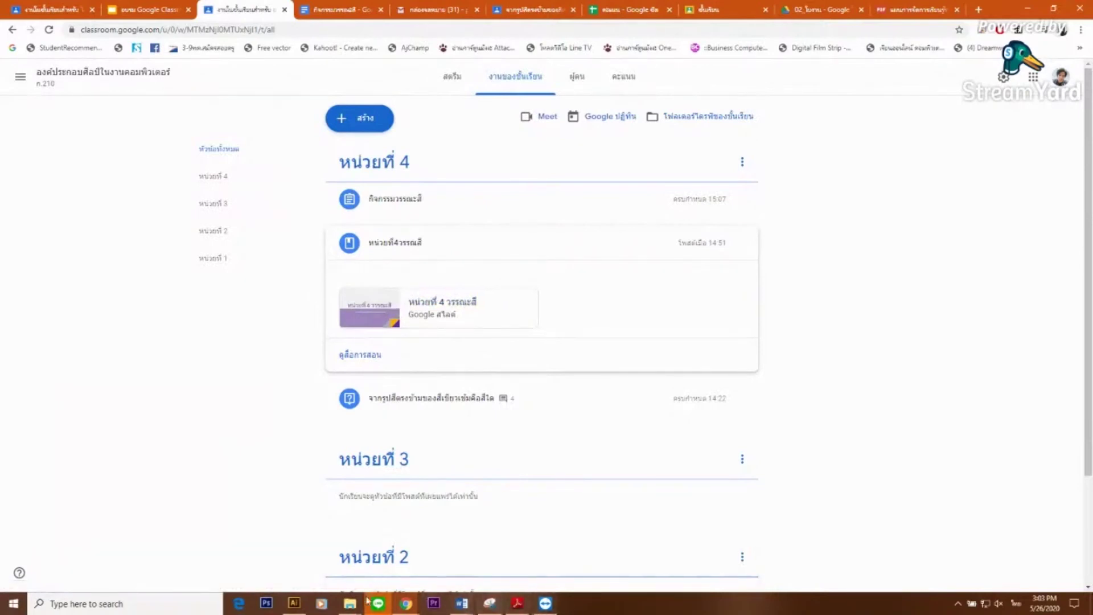
Step: Switch to the student's Stream window and open the 15:07 กิจกรรมวรรณะสี assignment under Upcoming
click(410, 611)
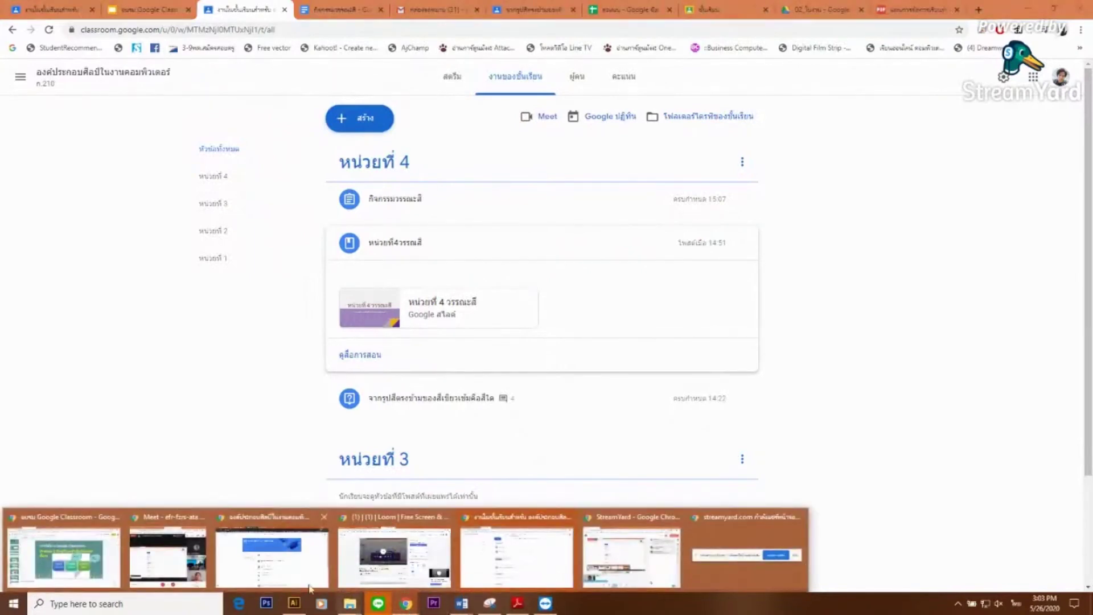
click(228, 563)
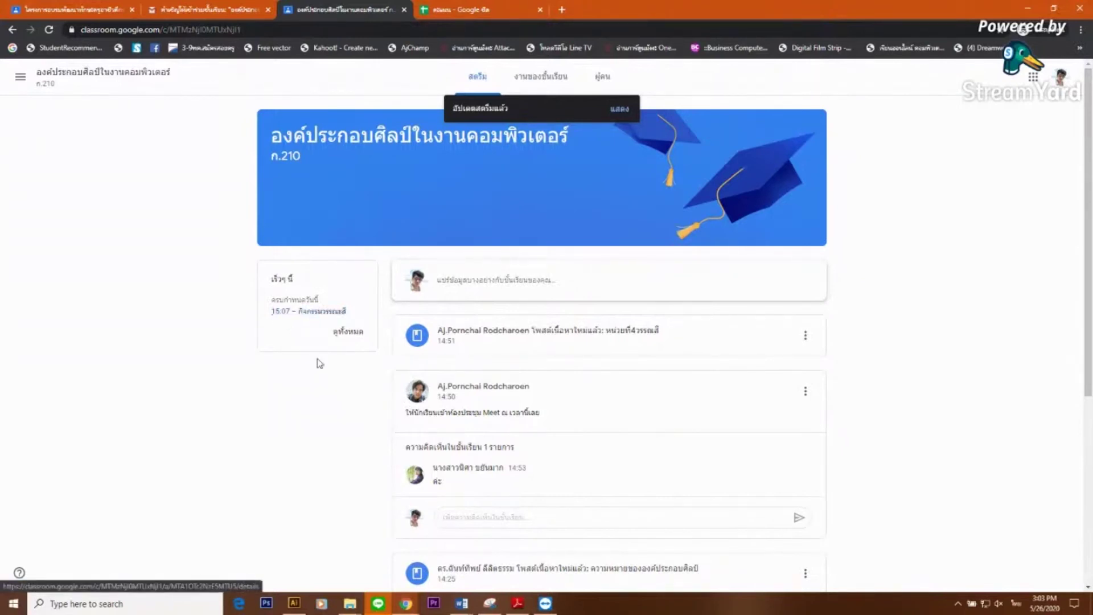
click(322, 313)
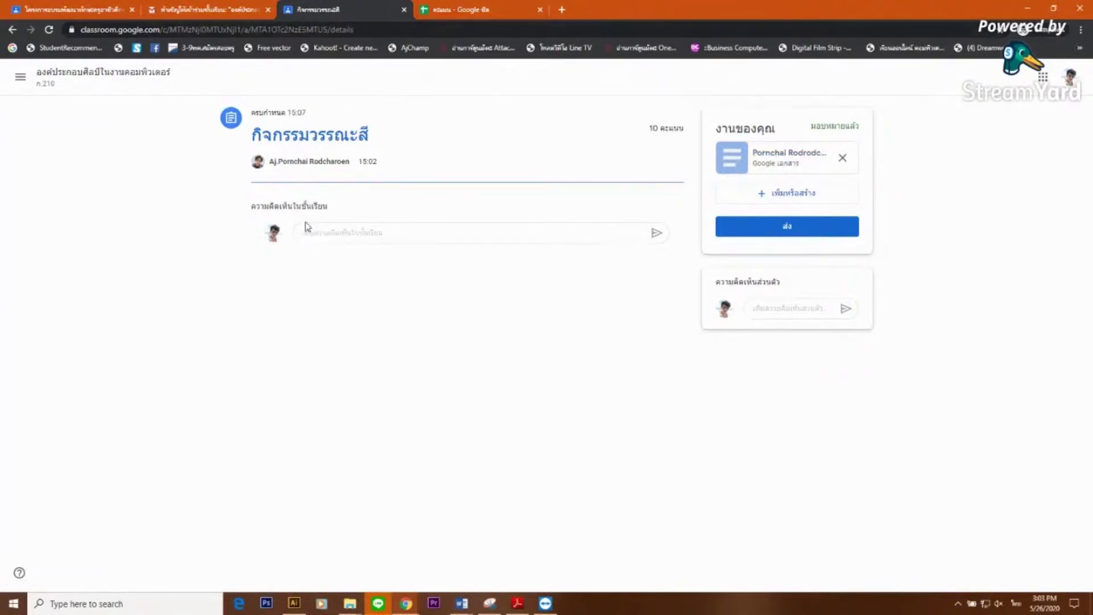
Step: Send the teacher a private comment on กิจกรรมวรรณะสี saying the student is unwell today
click(392, 234)
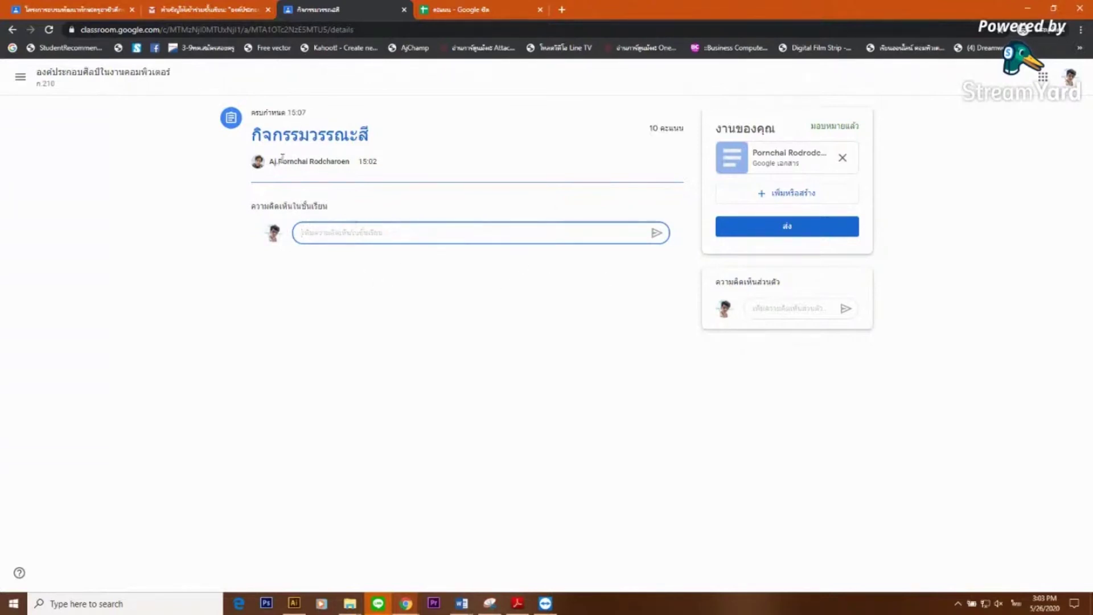
click(795, 310)
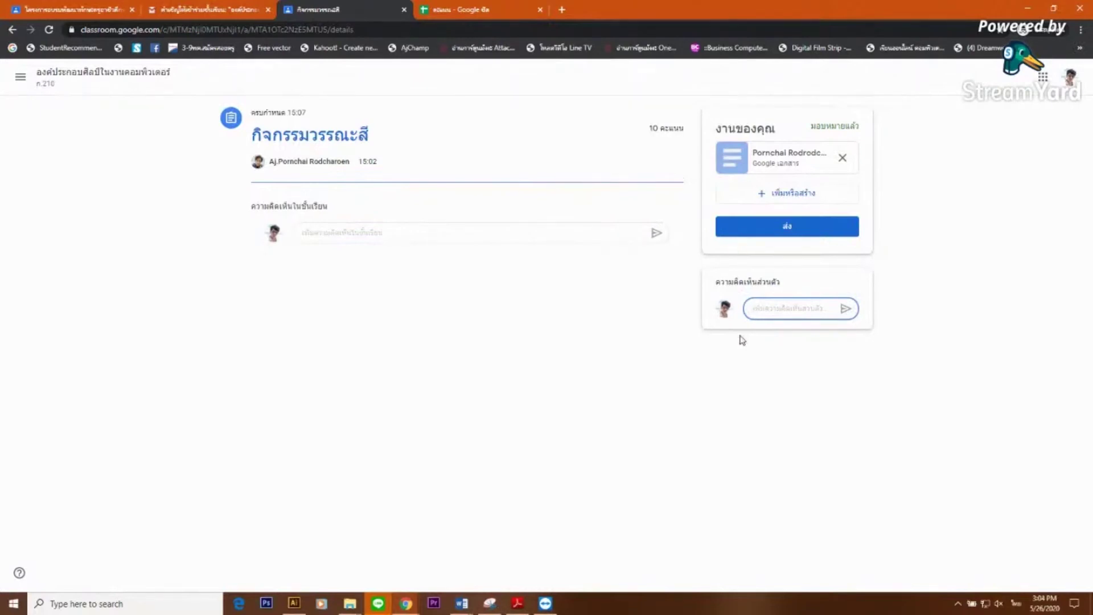
text(ผม)
key(BackSpace)
key(BackSpace)
text(วันนี้ผมไม่สบายครับอาจา)
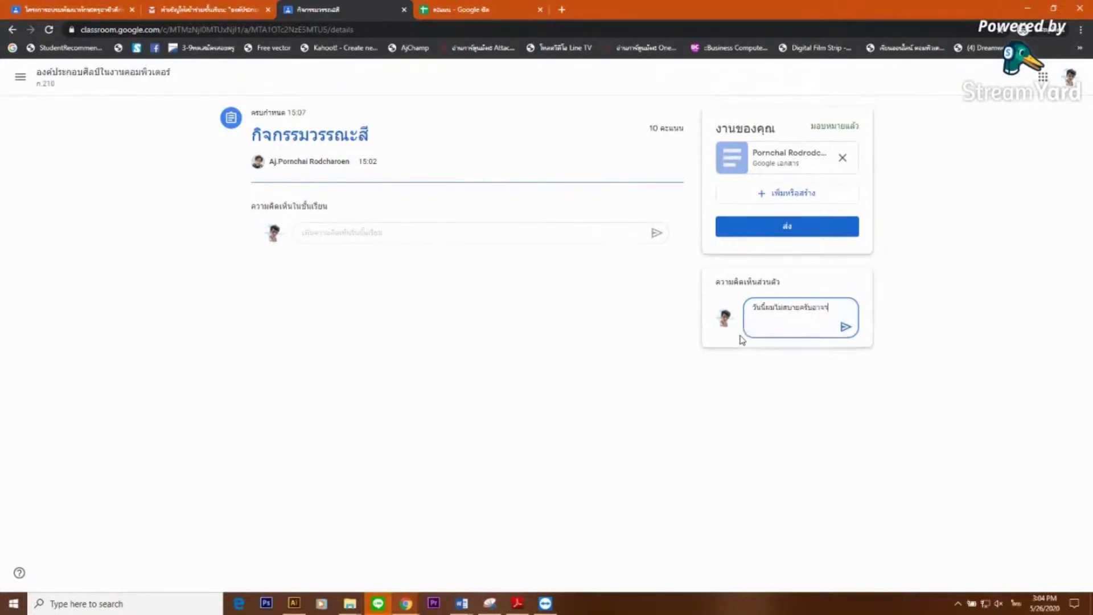
text(รย์แชมป์)
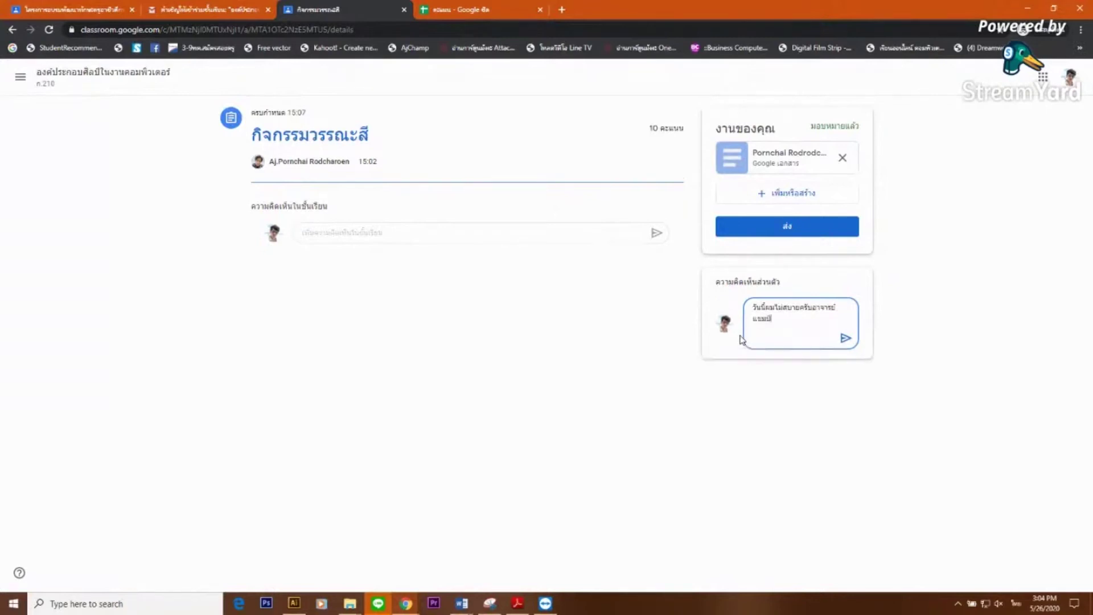
click(846, 340)
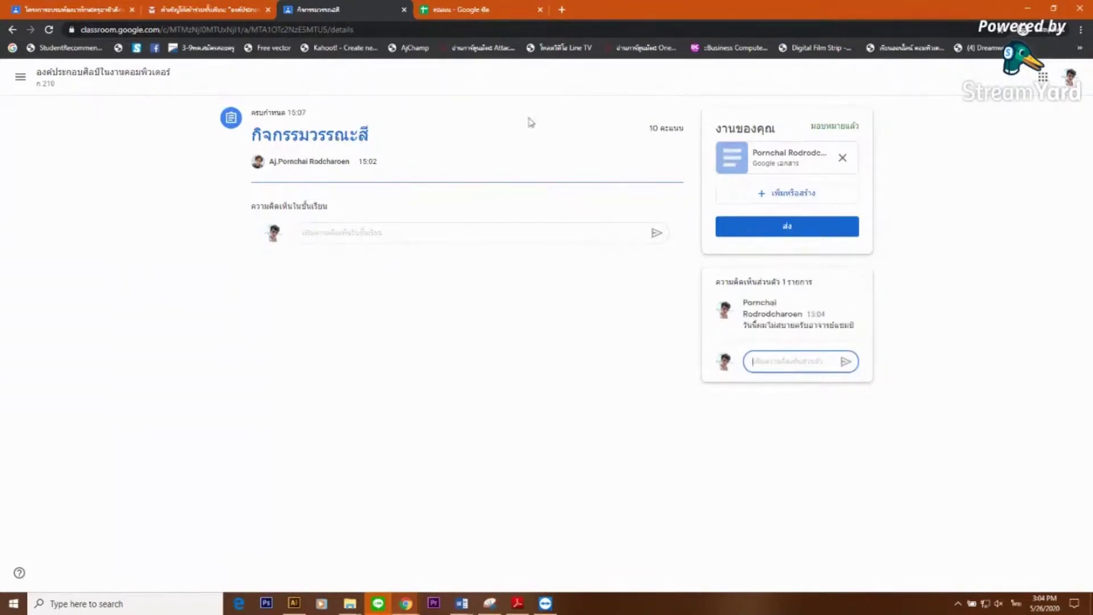
Step: In the teacher window, open the student's submission from the กิจกรรมวรรณะสี Student work list
click(409, 604)
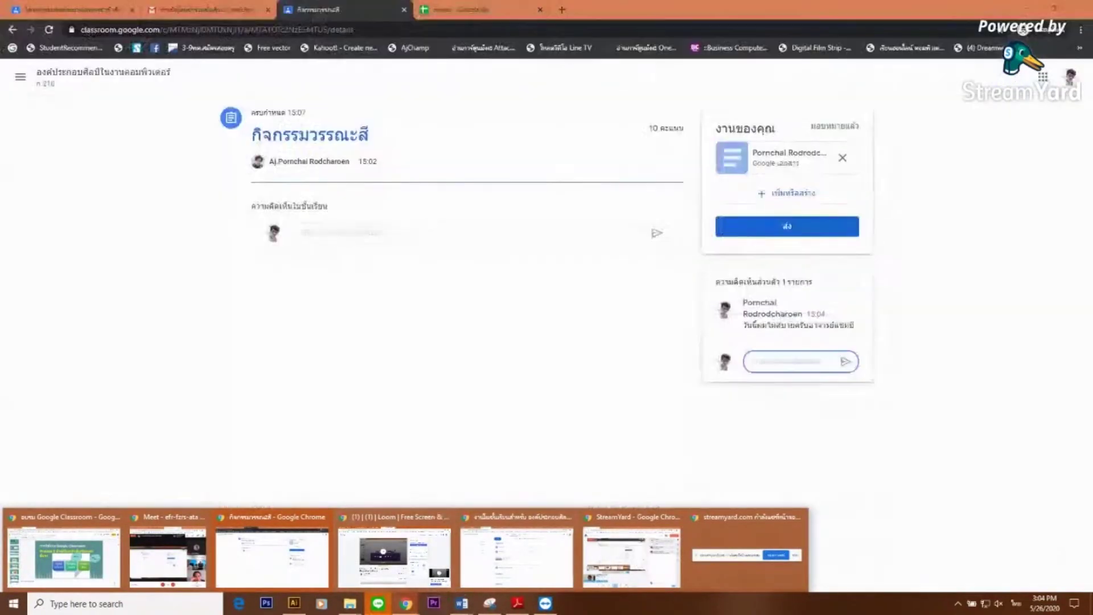
click(497, 564)
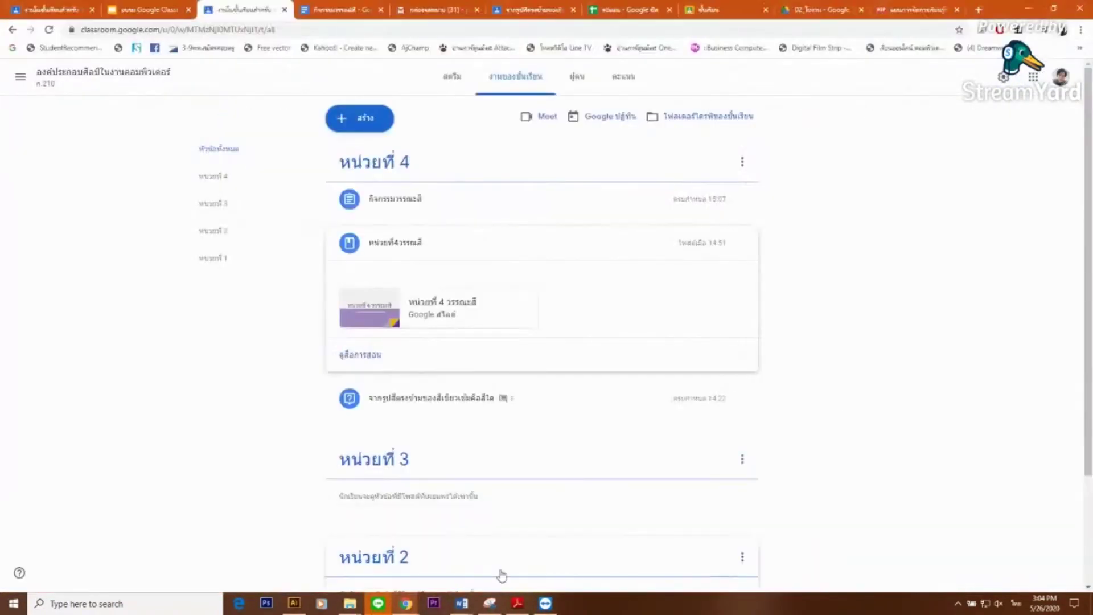
click(417, 209)
click(659, 271)
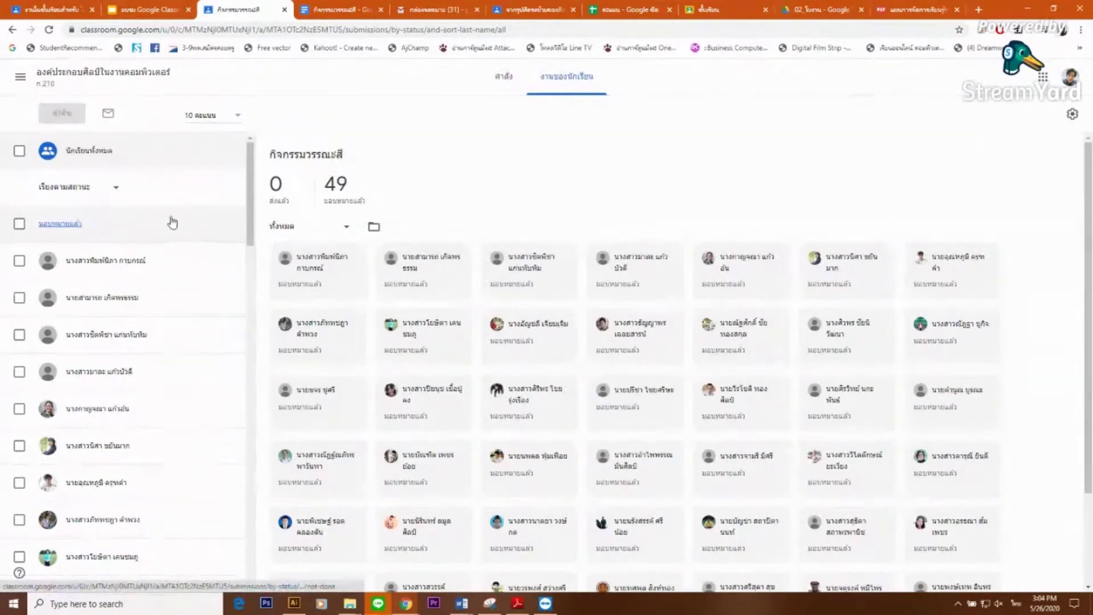
scroll(161, 216, down, 7)
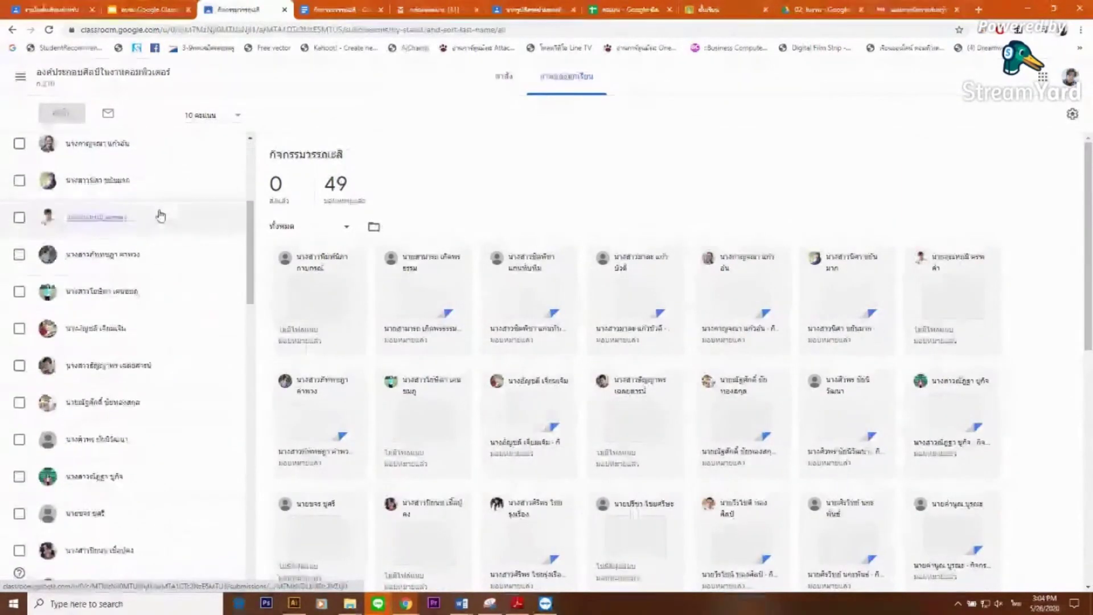
scroll(175, 219, down, 6)
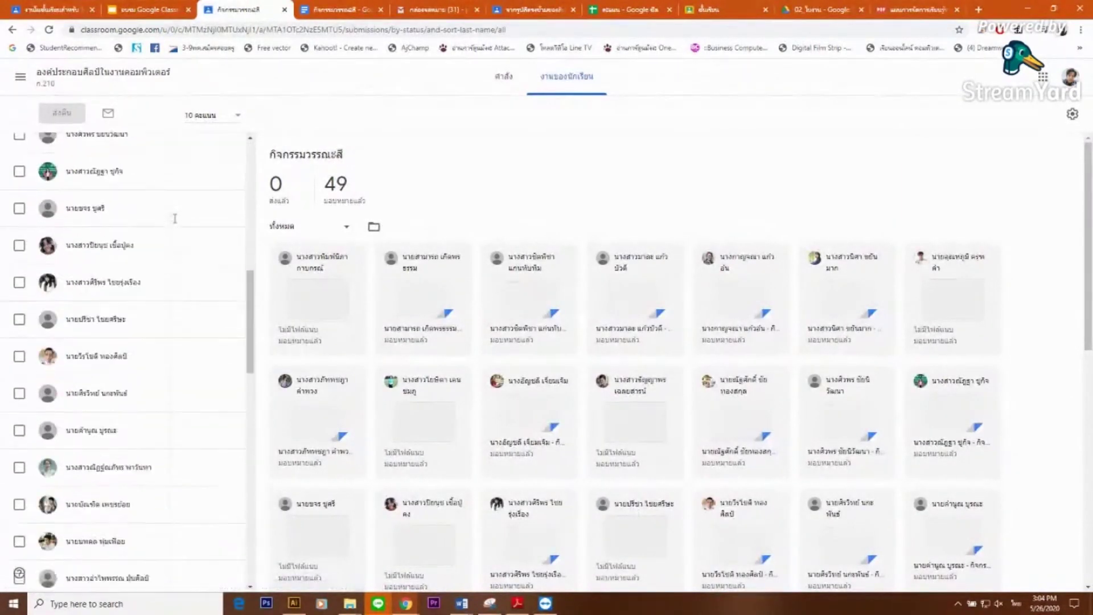
scroll(175, 219, down, 9)
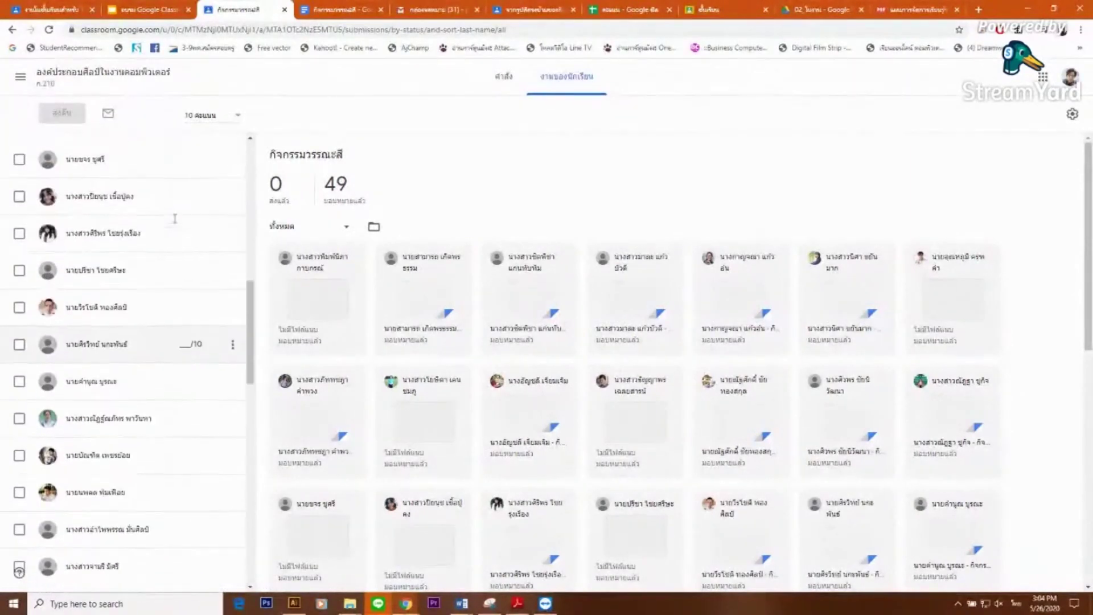
scroll(175, 219, down, 5)
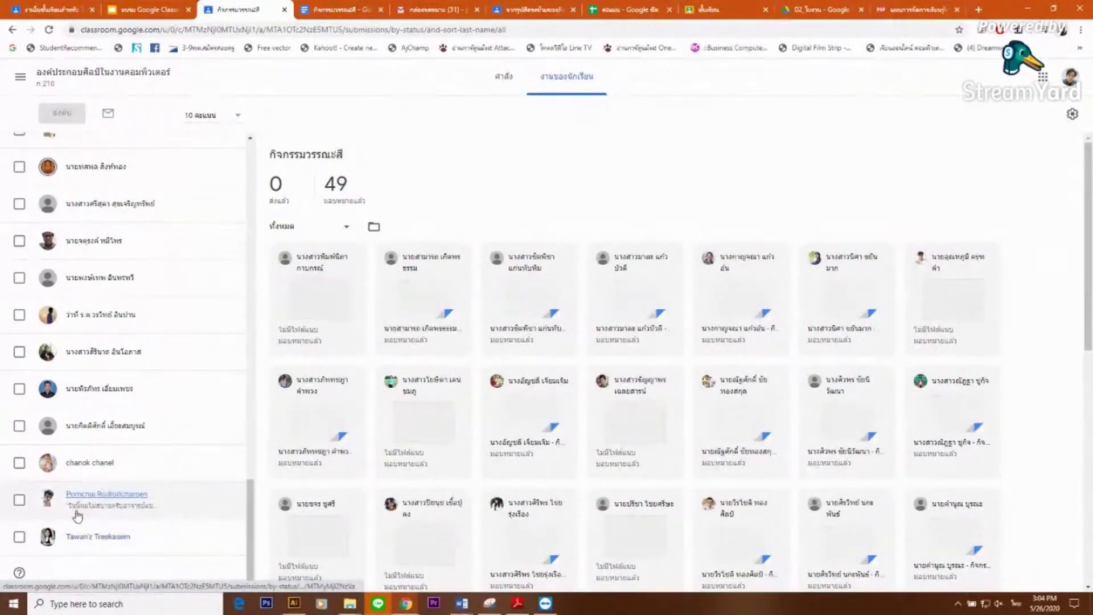
click(126, 516)
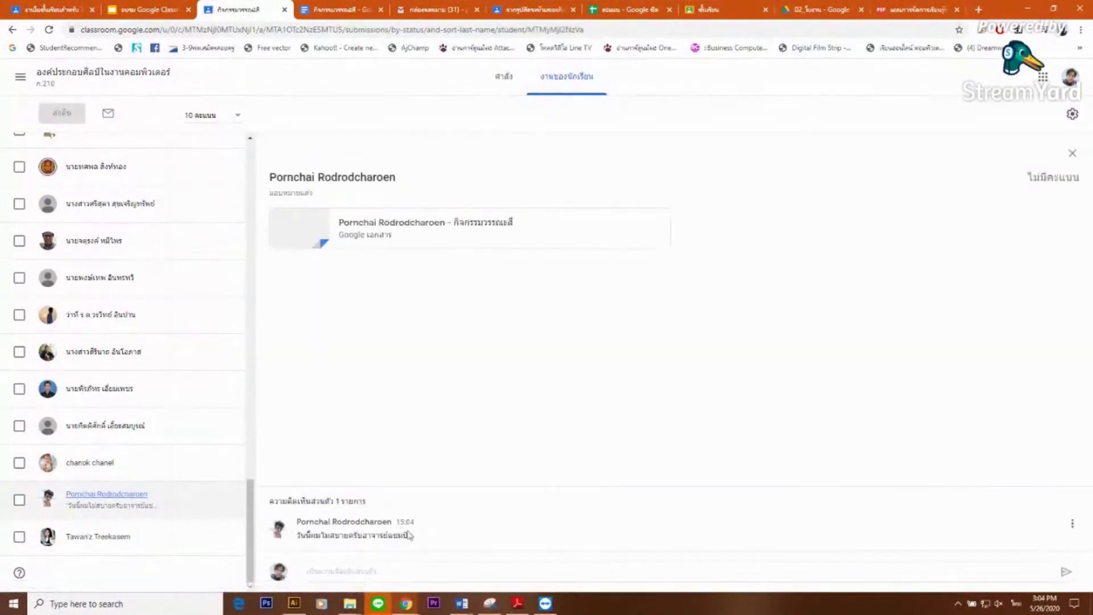
Step: Reply privately to the student's comment that the work can be handed in late
drag(396, 531, 302, 524)
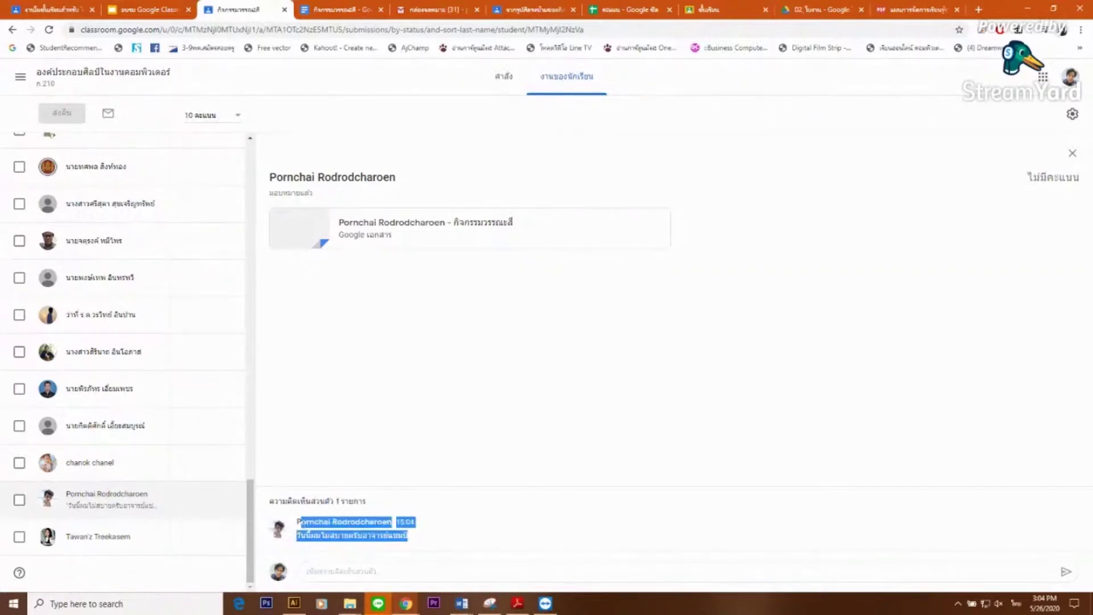
click(467, 571)
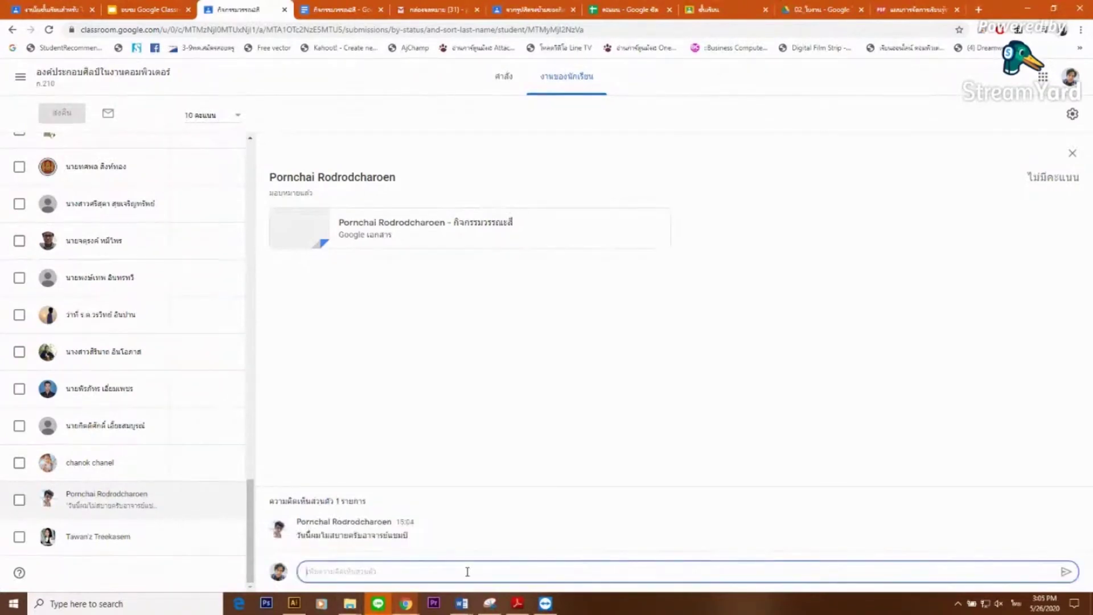
text(สามารถทำส่งย้อนหลังได้ครับ)
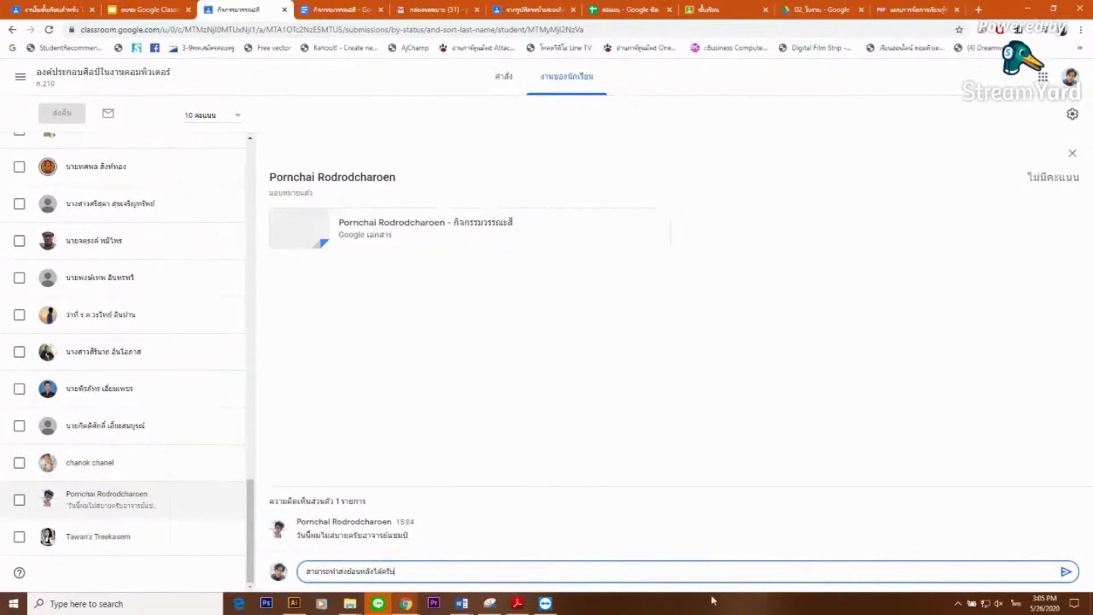
click(1065, 571)
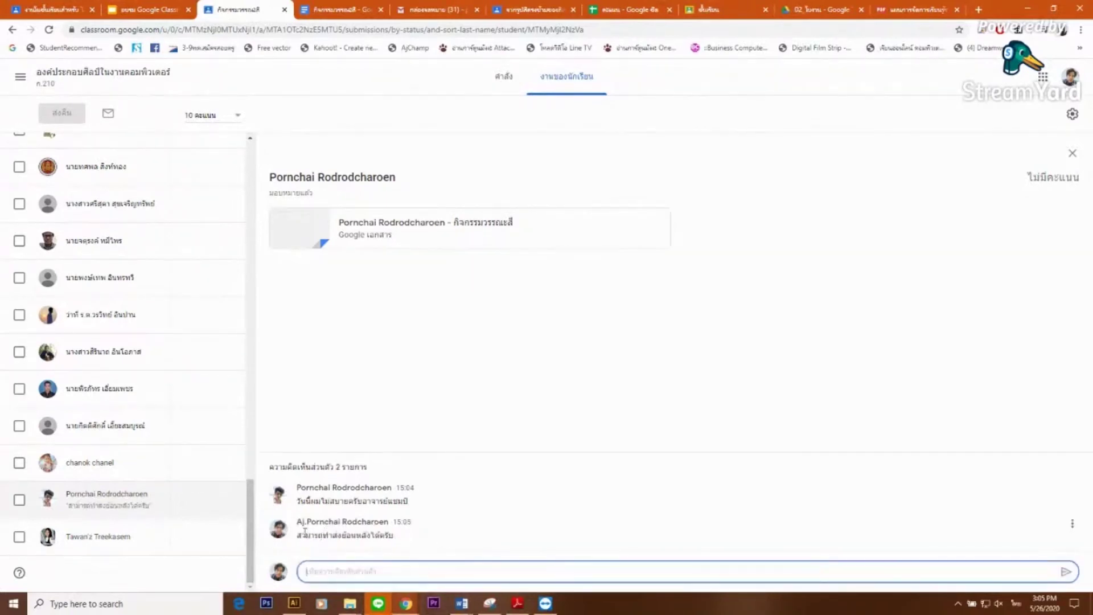
drag(302, 534, 413, 540)
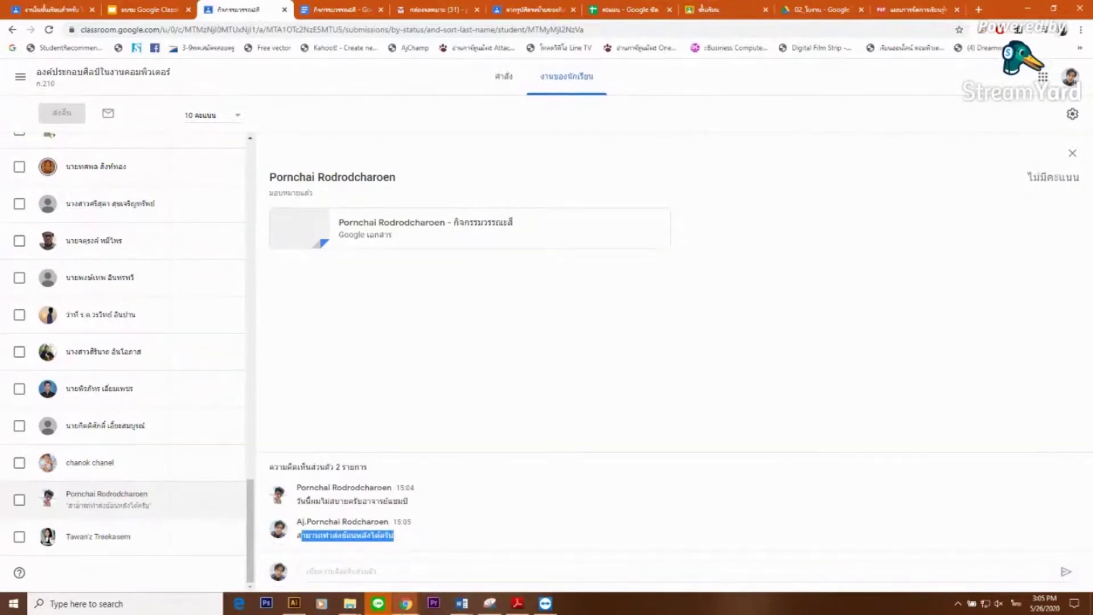
click(379, 396)
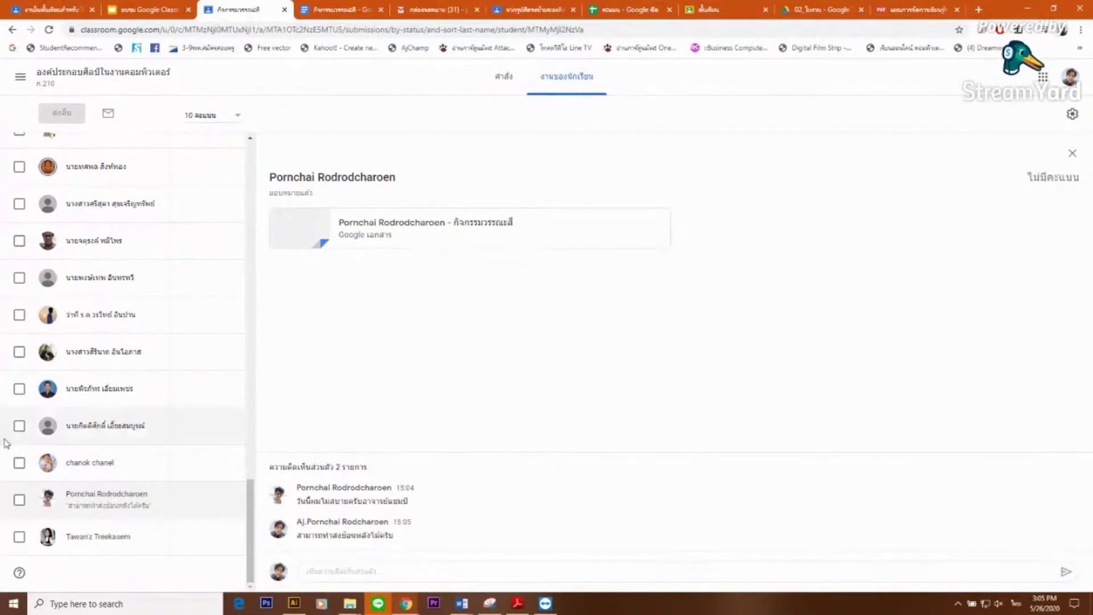
scroll(111, 438, up, 1)
scroll(109, 436, down, 1)
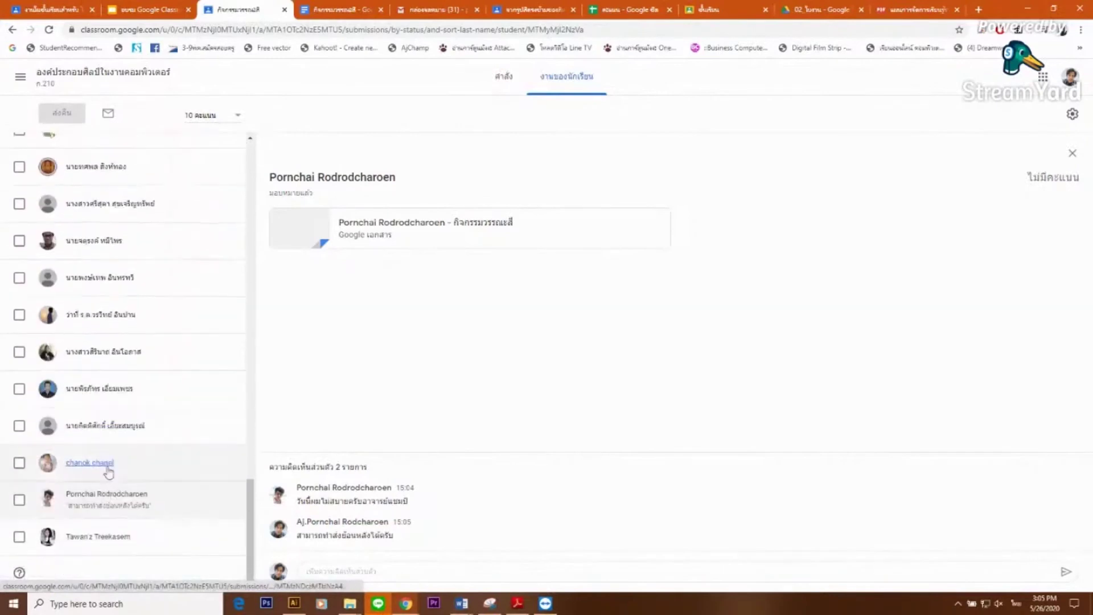
click(404, 603)
Step: Back in the student window, open the attached กิจกรรมวรรณะสี Google Docs copy under Your work
click(263, 569)
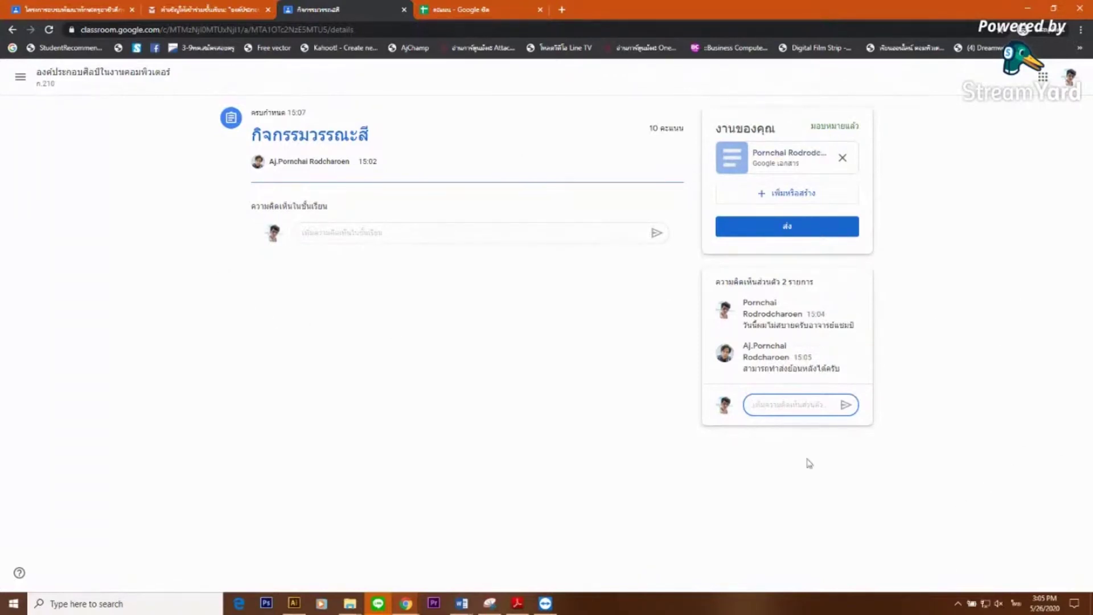
click(799, 165)
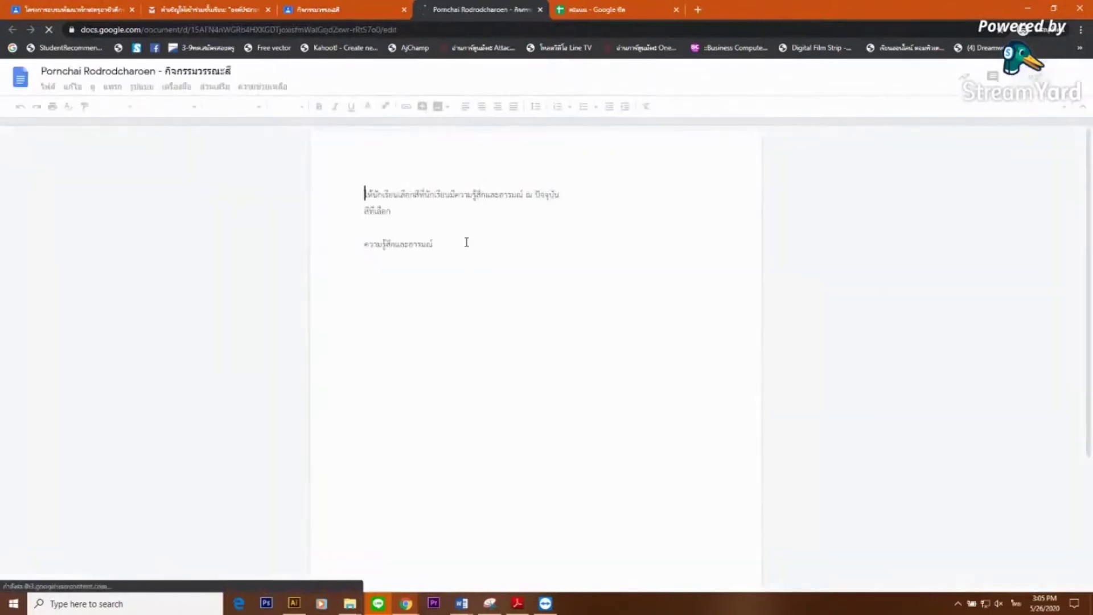
Step: Answer สีแดง under the chosen-colour line and colour the word red
click(439, 216)
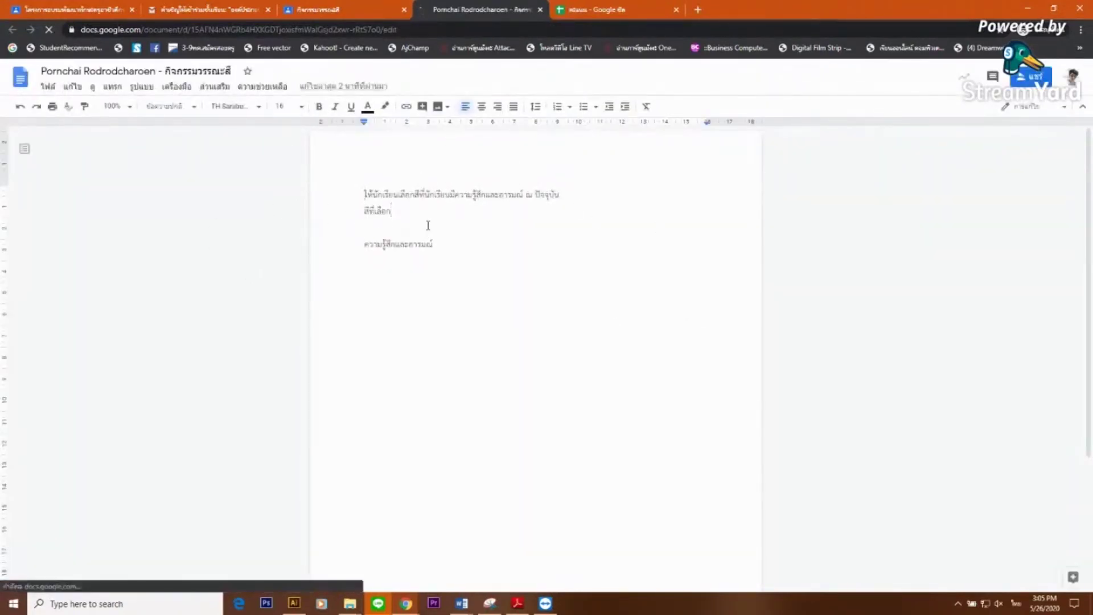
key(Return)
text(สีแดง)
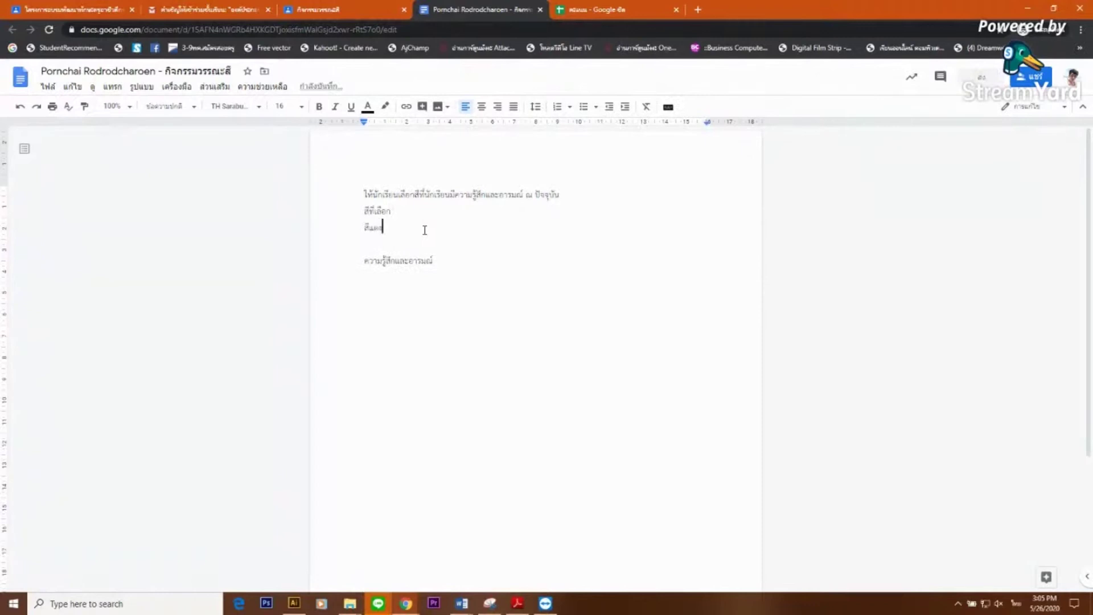
drag(405, 227, 358, 225)
click(368, 107)
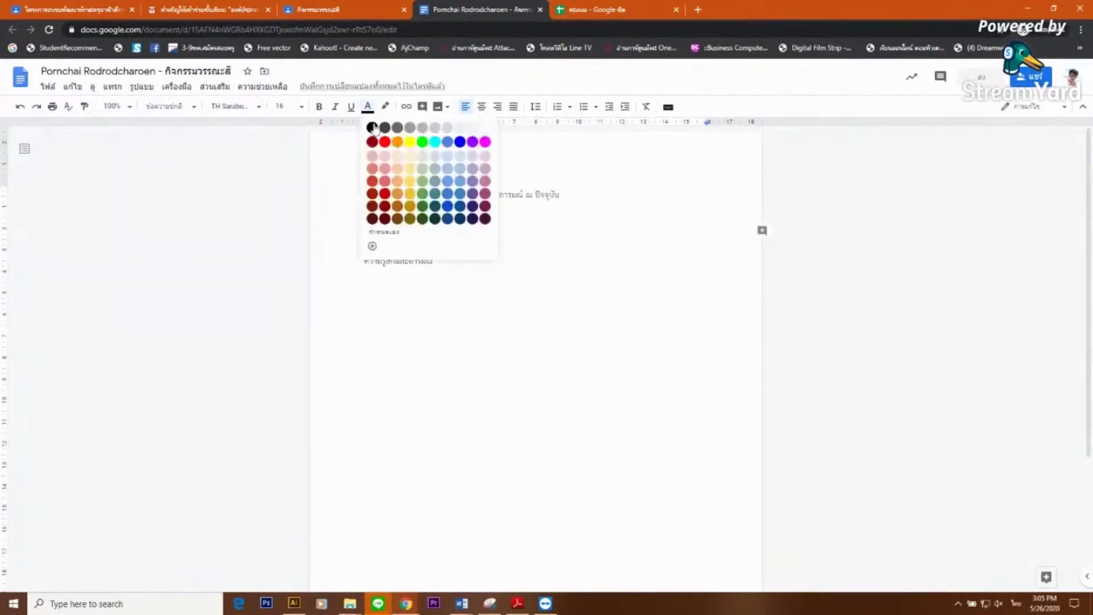
click(386, 170)
Step: Write สนุกสนาน สดใส under the feelings heading, then go back to Classroom
click(463, 267)
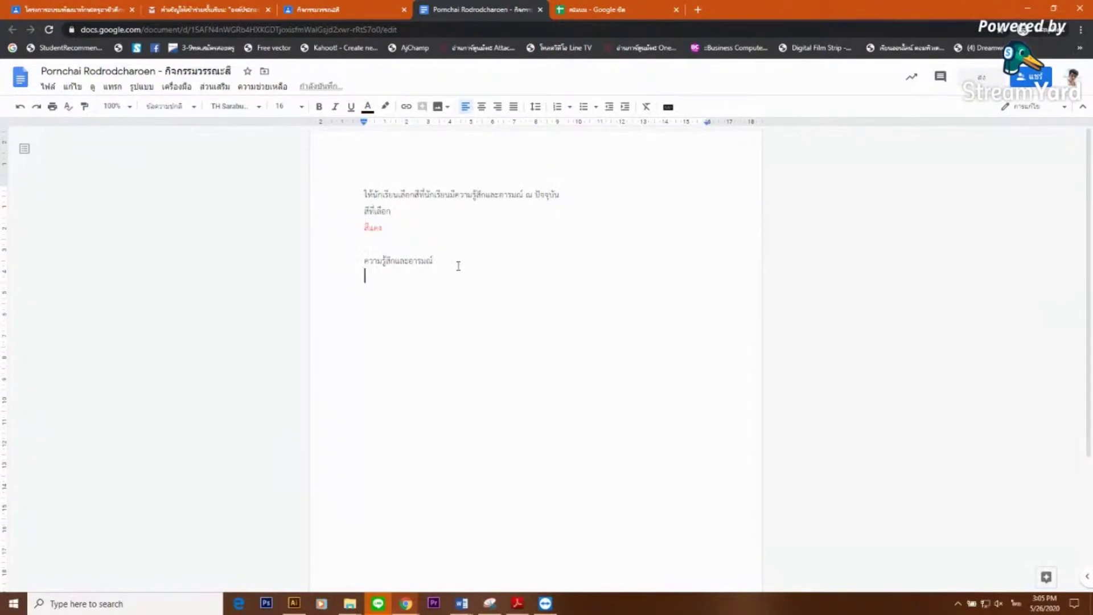
key(Return)
text(ฉุ่นแ)
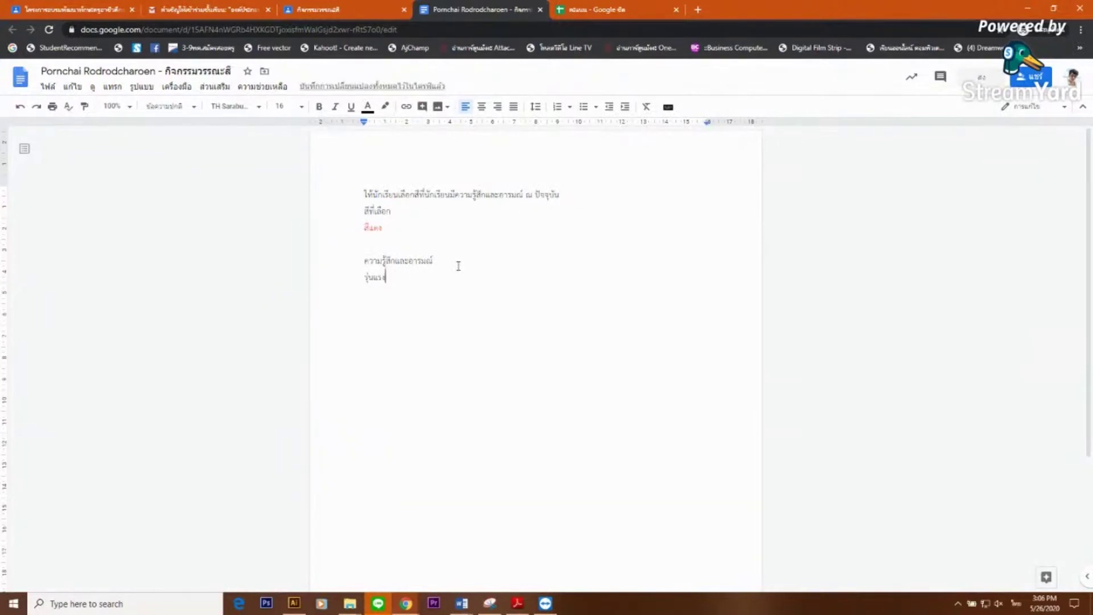
text(รง สนุ)
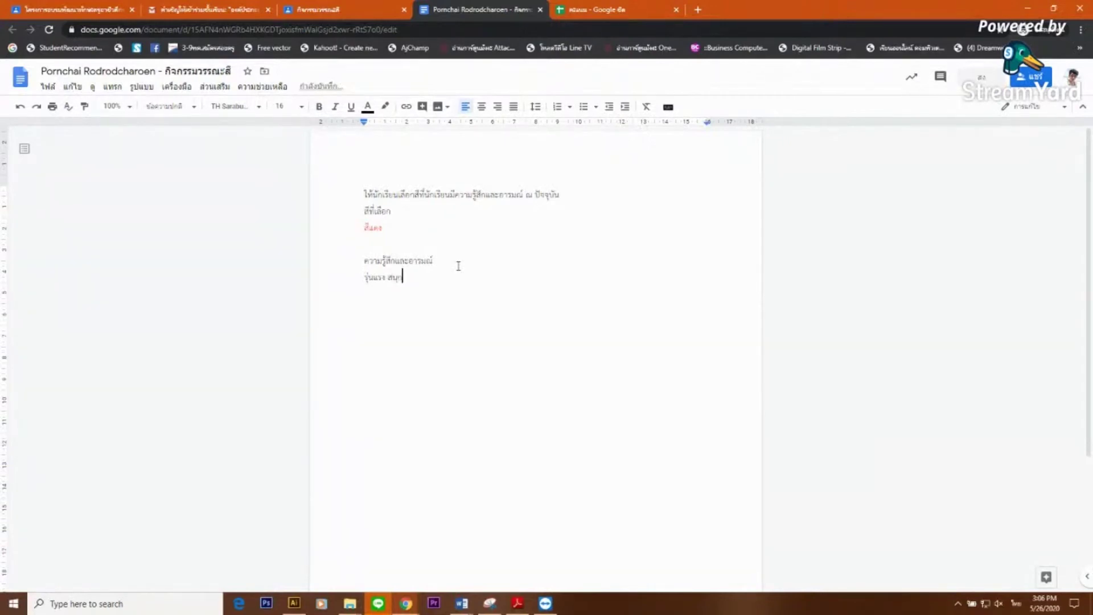
key(BackSpace)
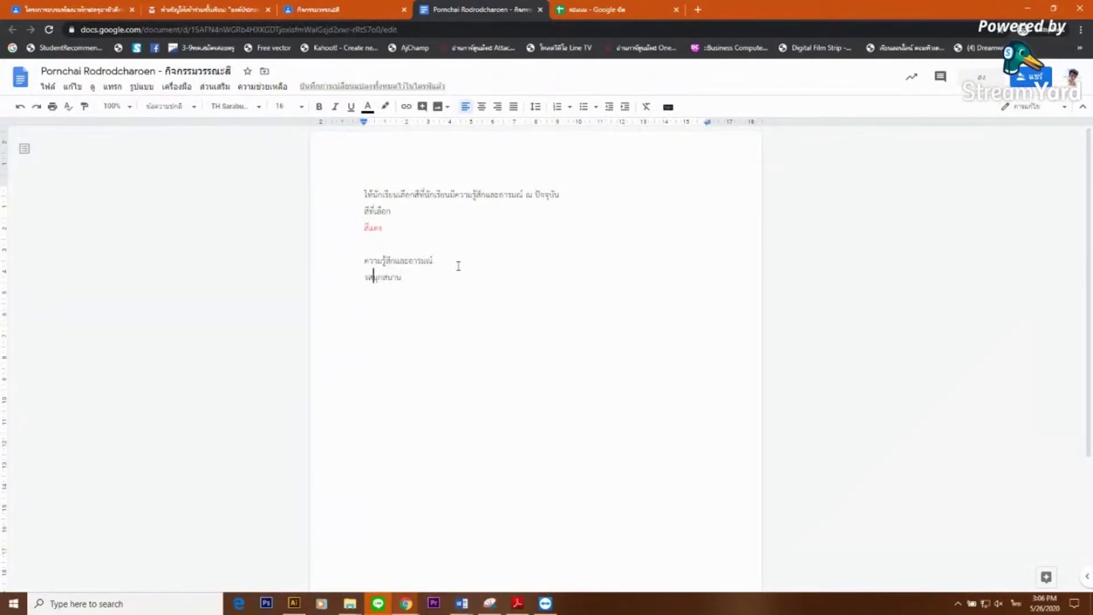
key(BackSpace)
click(983, 75)
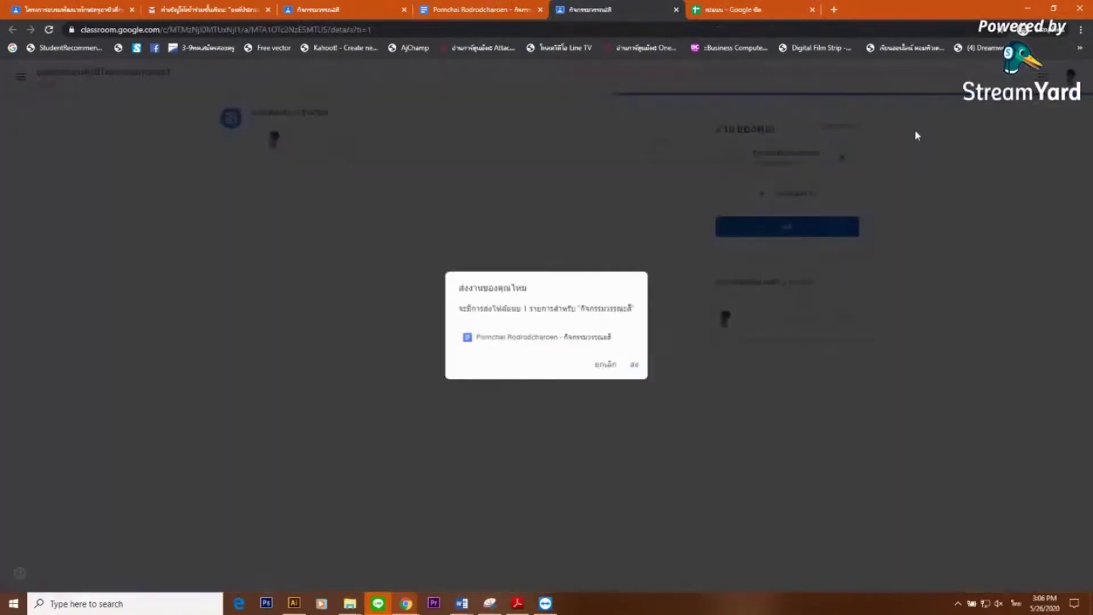
Step: Confirm Turn in to hand in the edited กิจกรรมวรรณะสี document
click(638, 368)
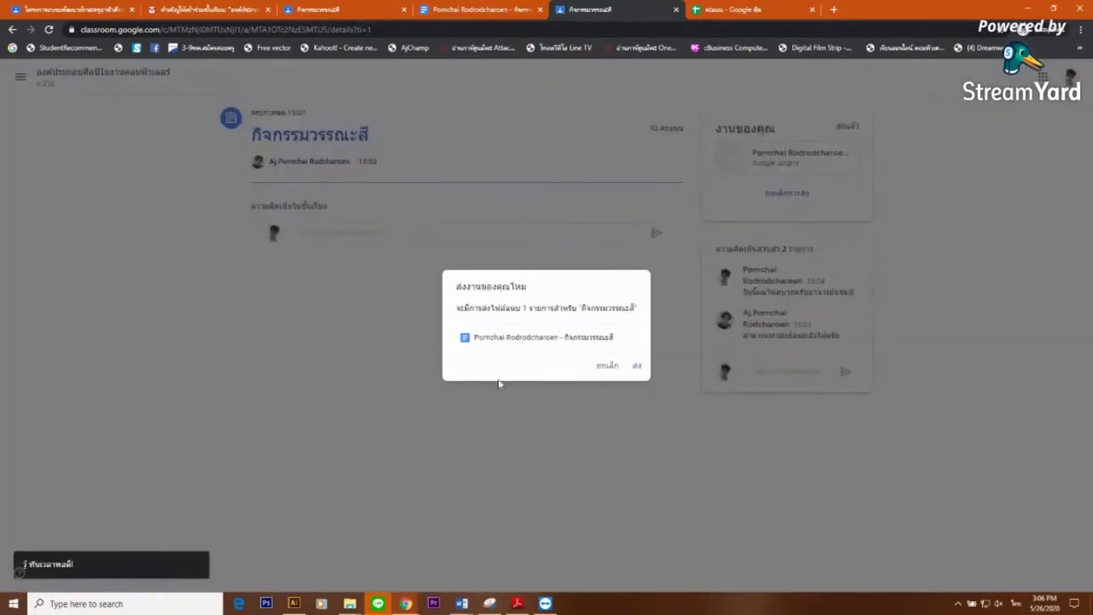
click(638, 368)
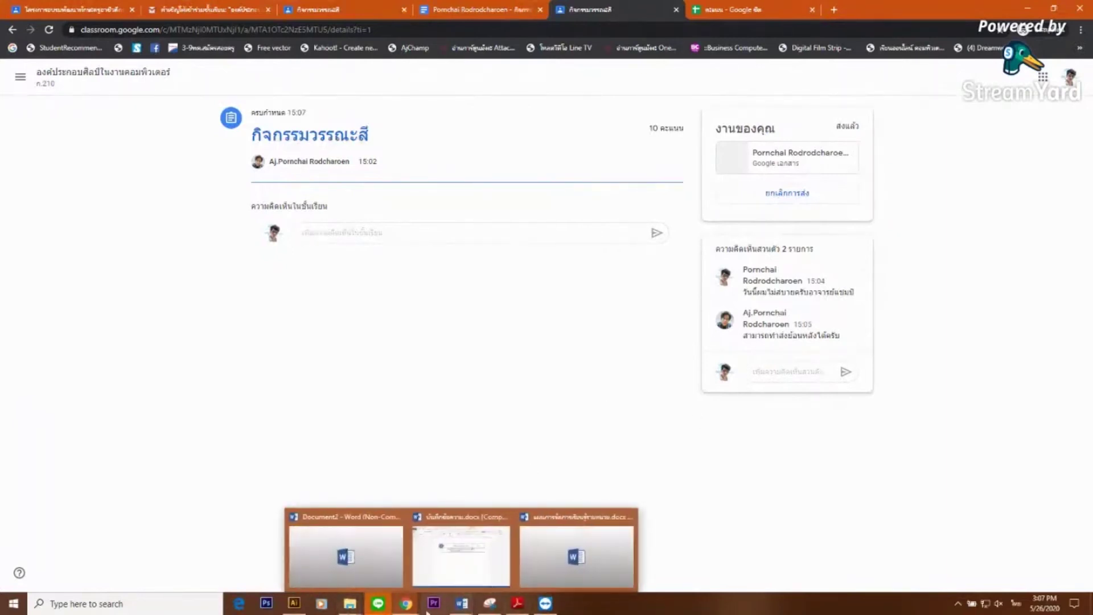
mouse_move(405, 604)
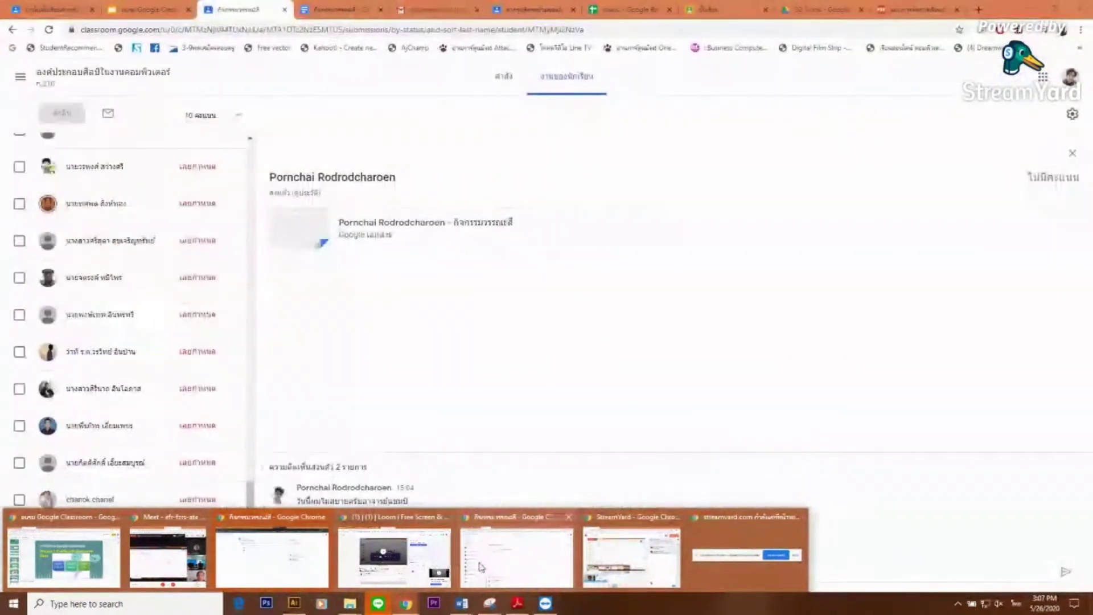
Step: On the Student work page, enter a grade of 10 for each of the five turned-in students
click(500, 565)
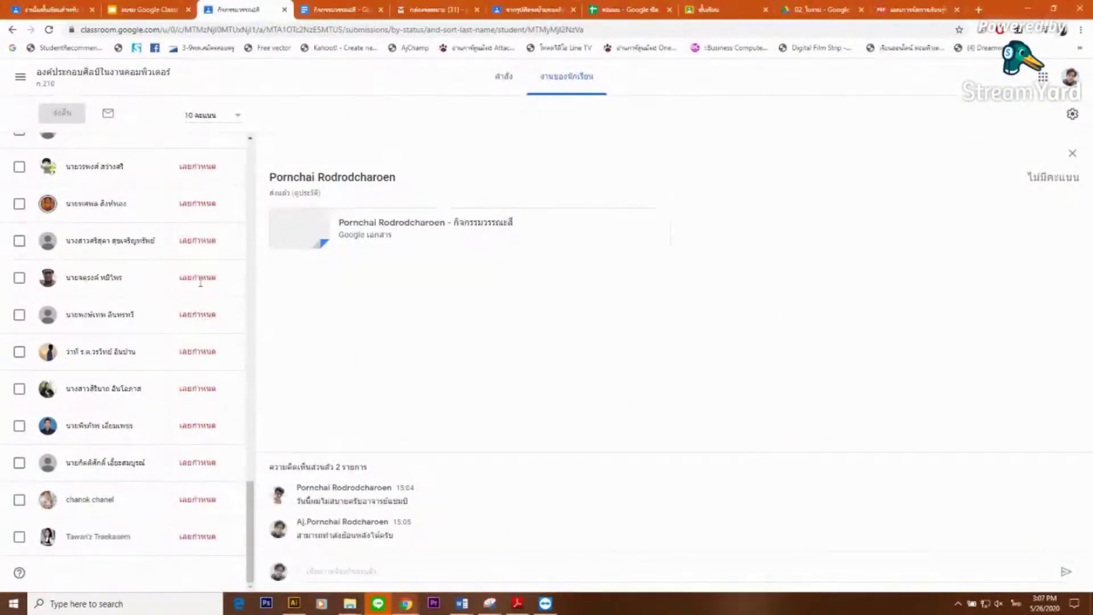
scroll(179, 218, up, 6)
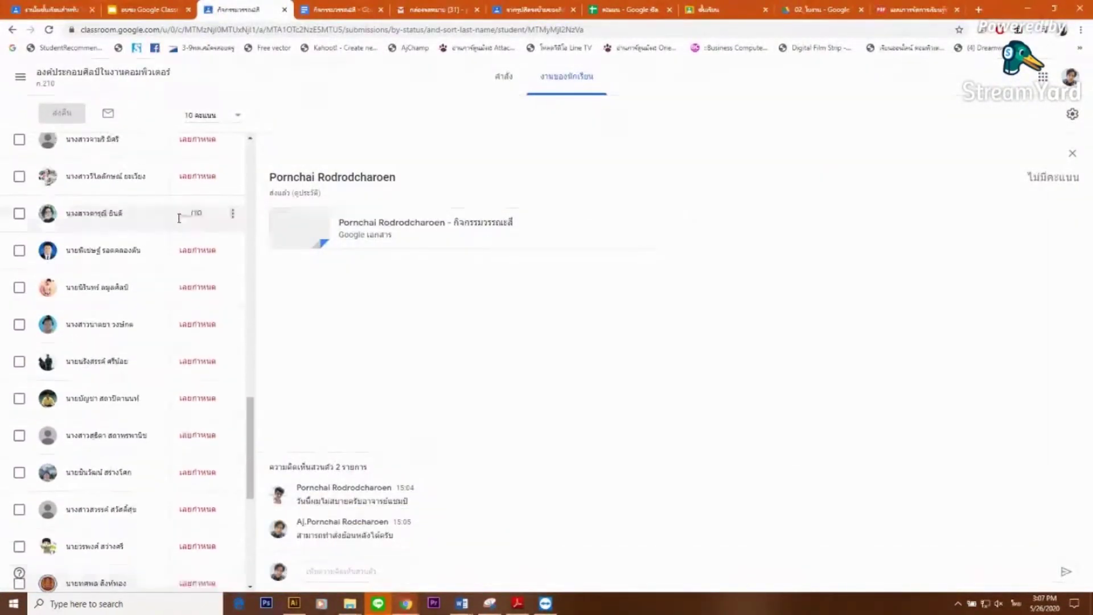
scroll(179, 218, up, 10)
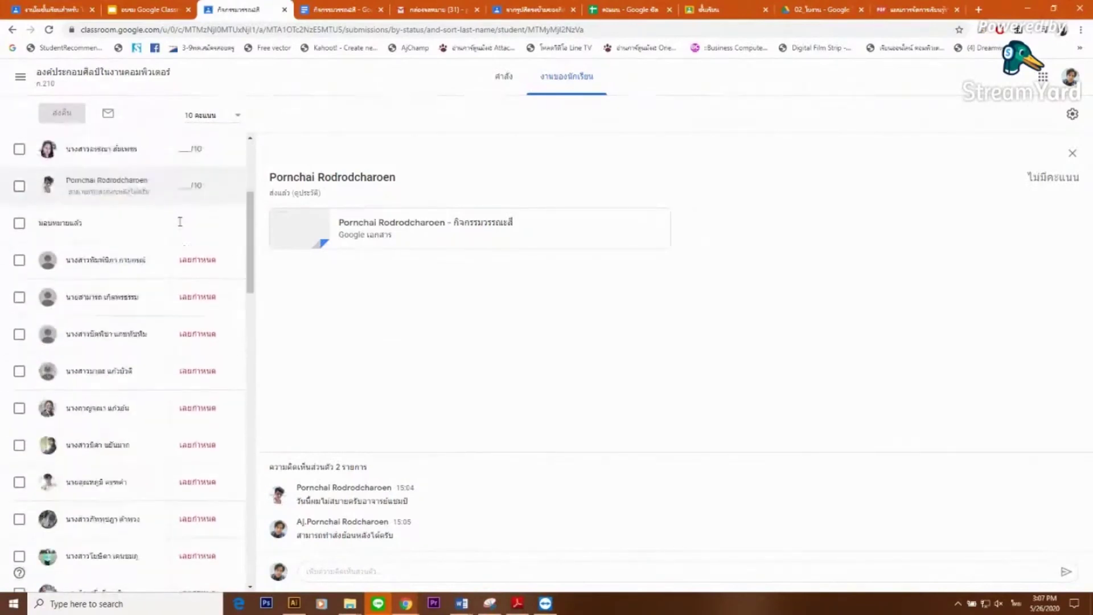
scroll(180, 222, up, 2)
scroll(88, 253, up, 5)
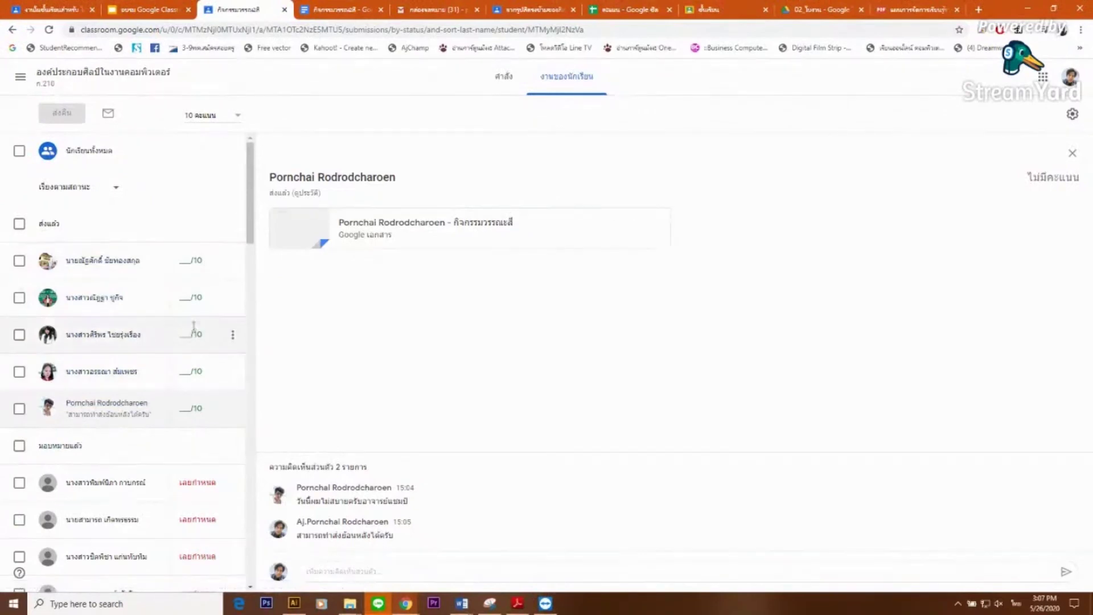
click(191, 260)
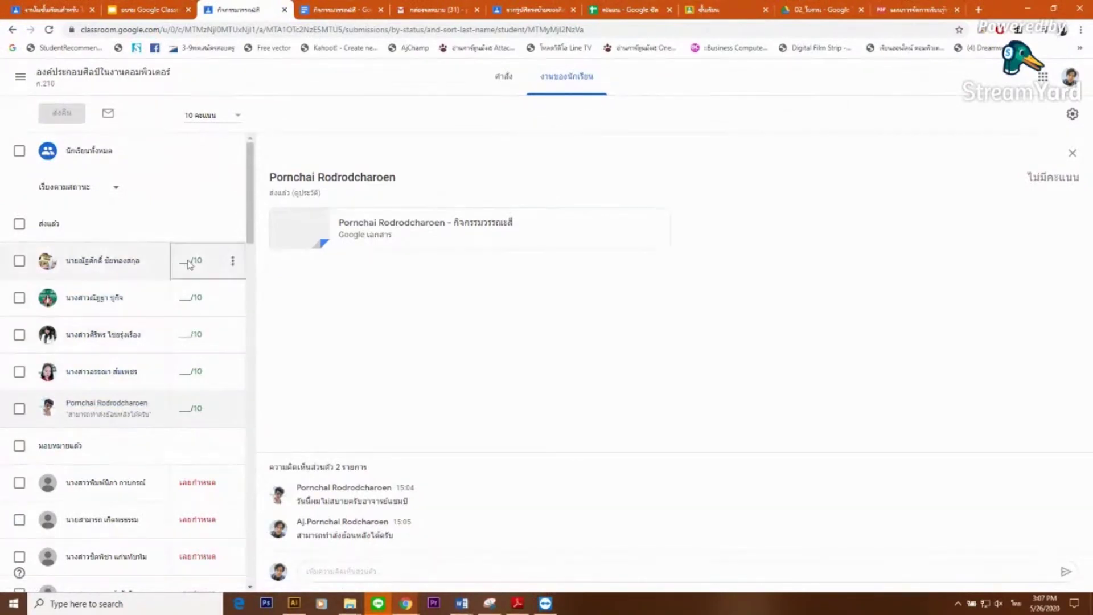
text(10)
click(187, 296)
text(10)
click(185, 334)
text(10)
click(186, 371)
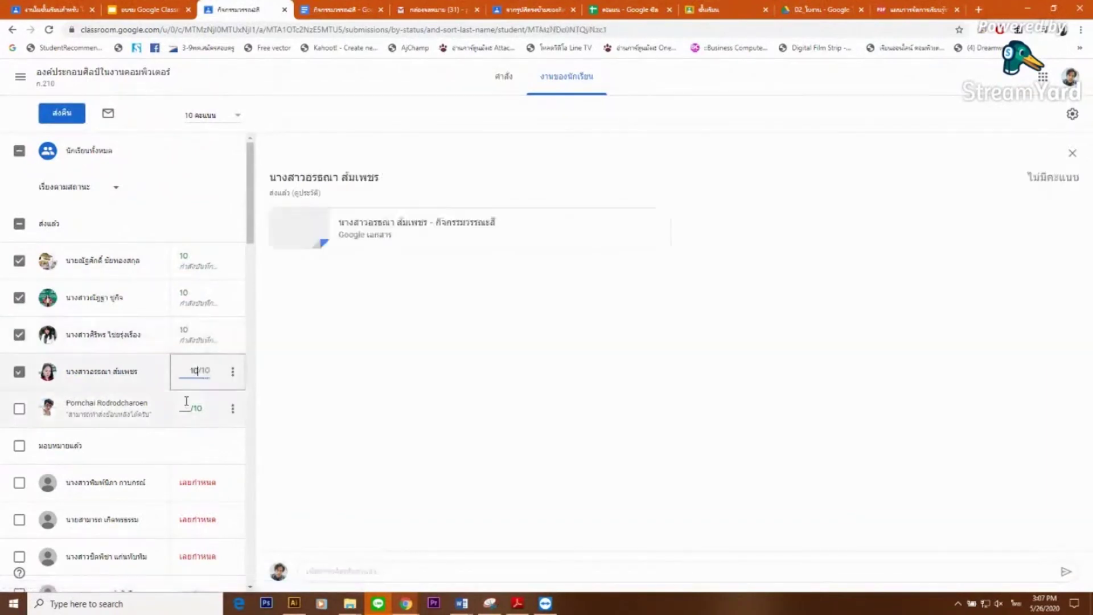
text(10)
click(187, 408)
text(10)
Step: Return the five 10/10 graded submissions to the students
click(205, 195)
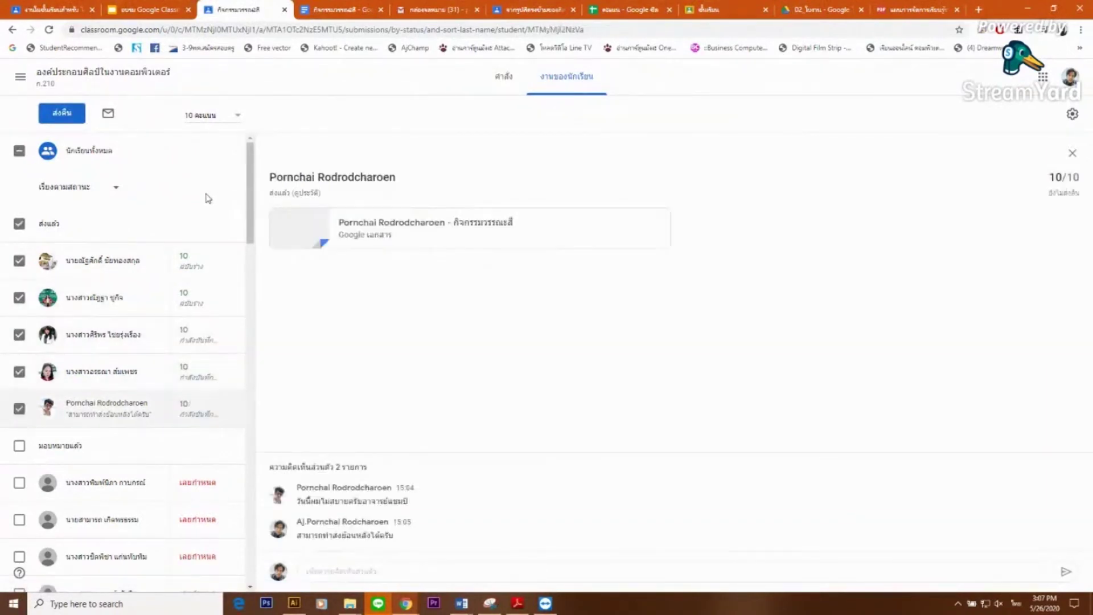
click(63, 112)
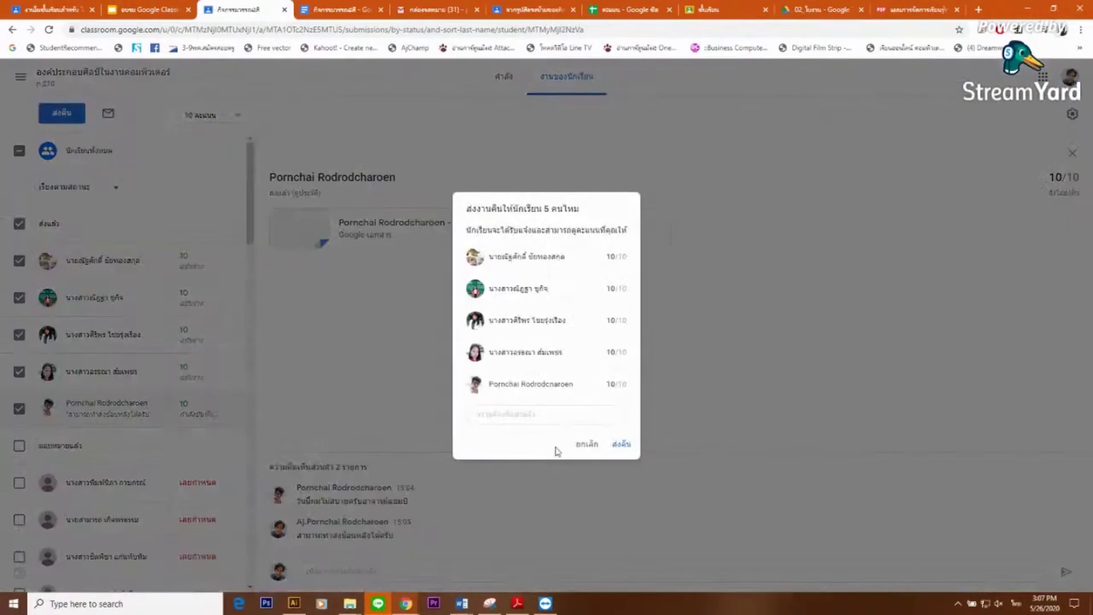
click(622, 445)
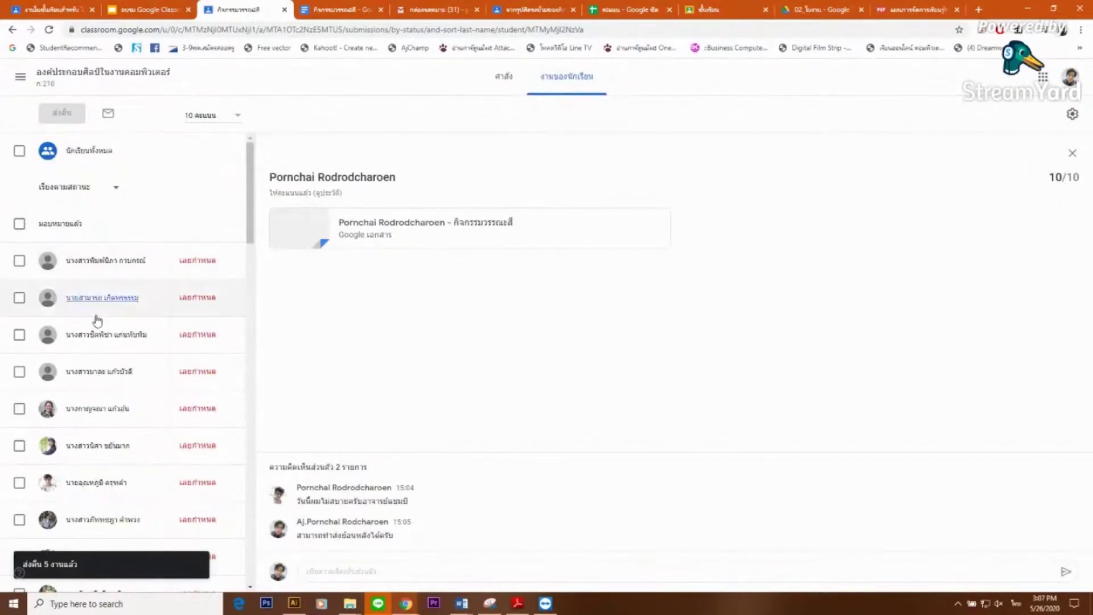
Step: Open the first graded student's submission and its attached Doc in the grading tool
scroll(97, 322, down, 5)
scroll(97, 330, down, 6)
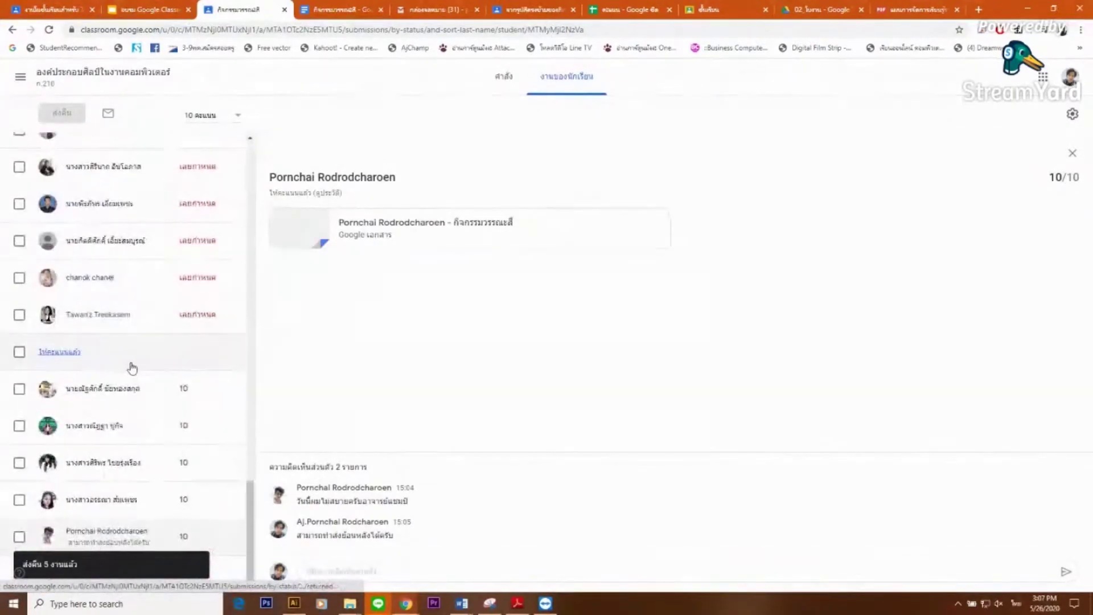
click(102, 393)
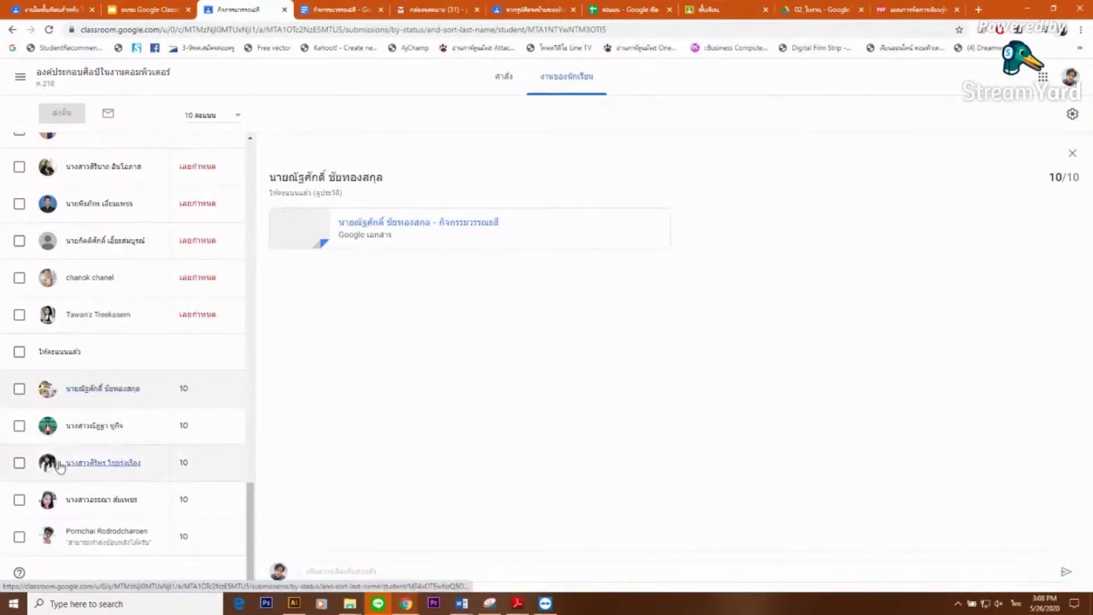
click(403, 223)
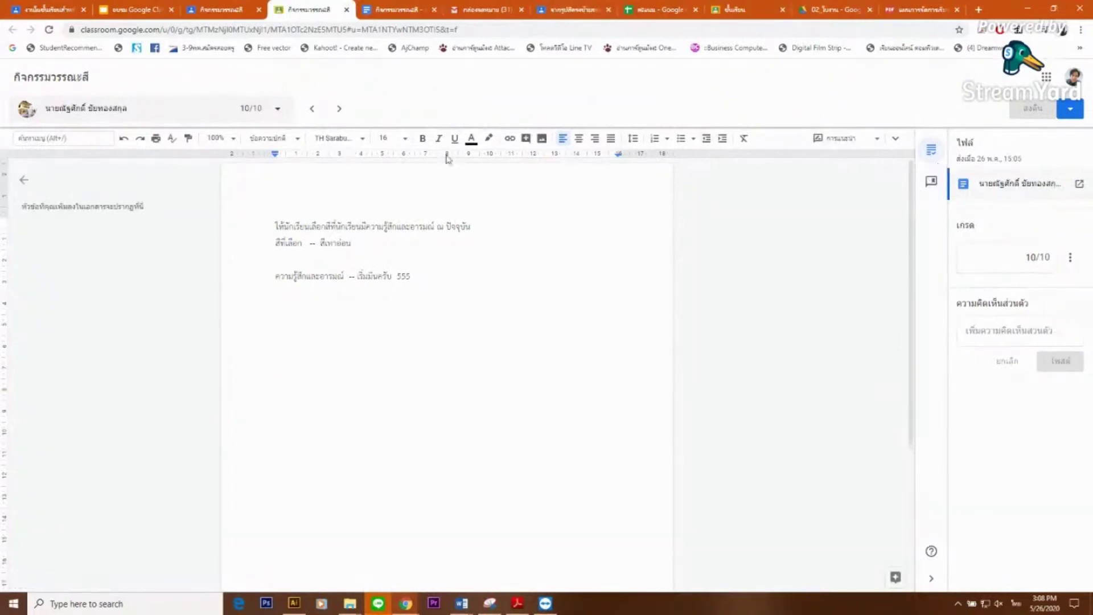
Step: Select the student's answer สีเทาอ่อน and post the comment ใกล้แล้วครับ on it
click(933, 183)
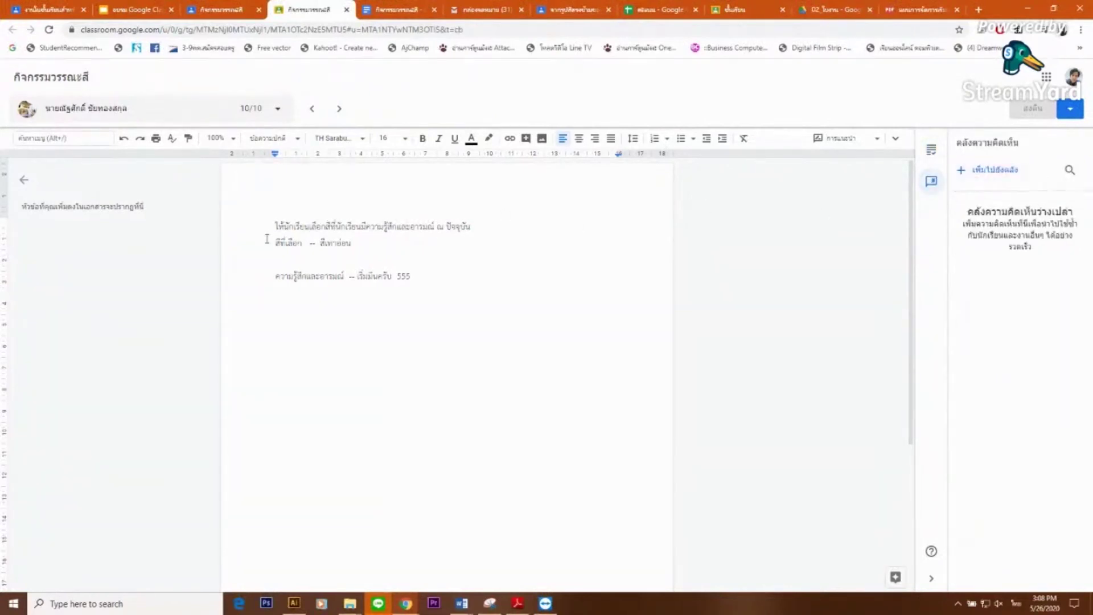
drag(320, 248, 368, 246)
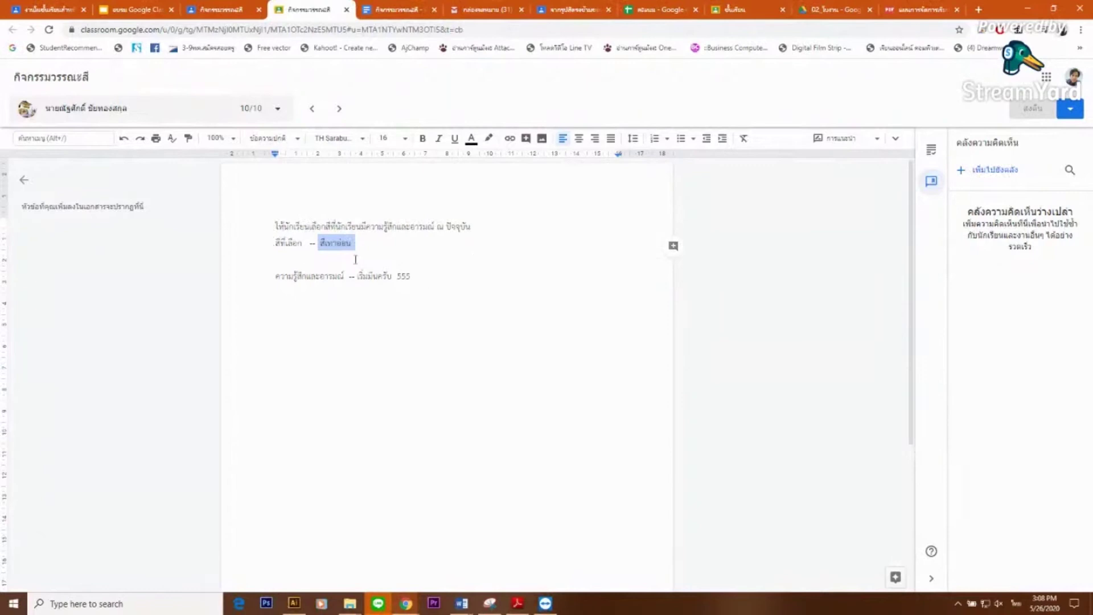
click(326, 245)
double_click(325, 245)
click(356, 245)
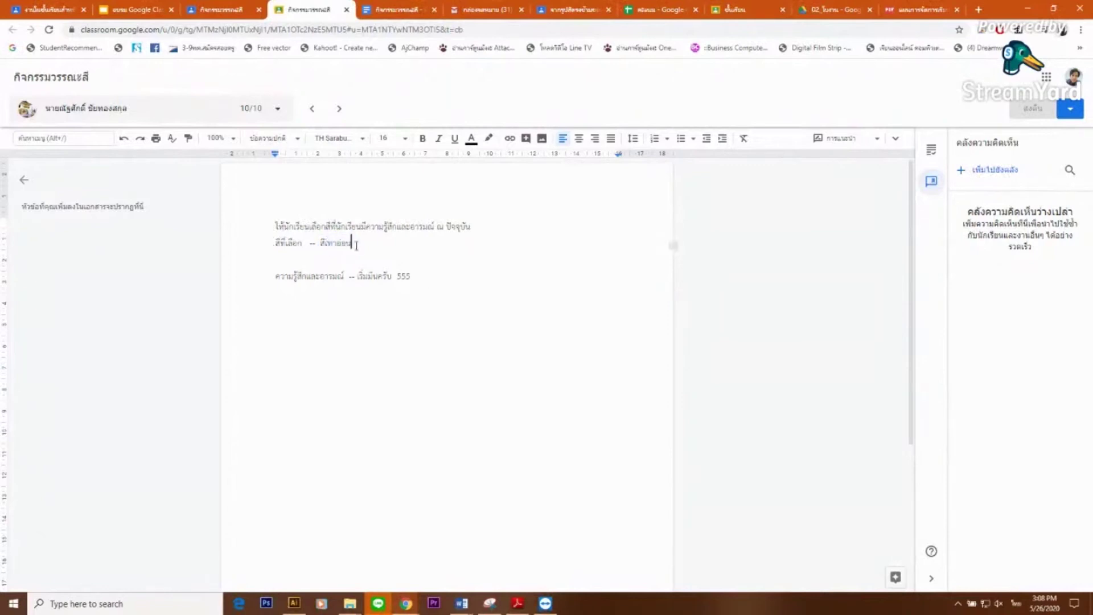
key(BackSpace)
drag(319, 243, 351, 243)
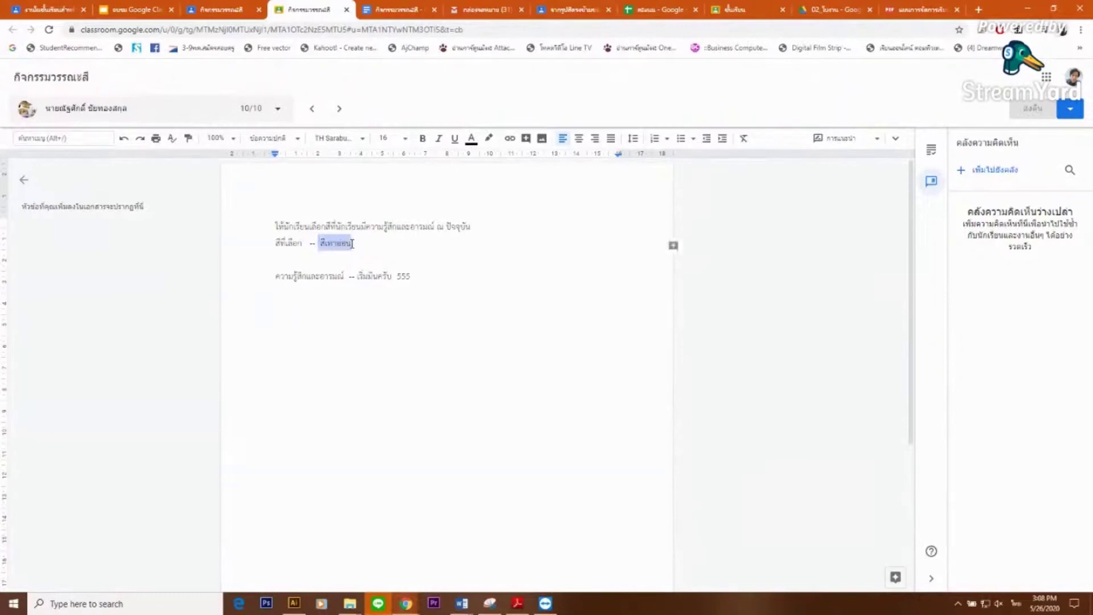
click(673, 245)
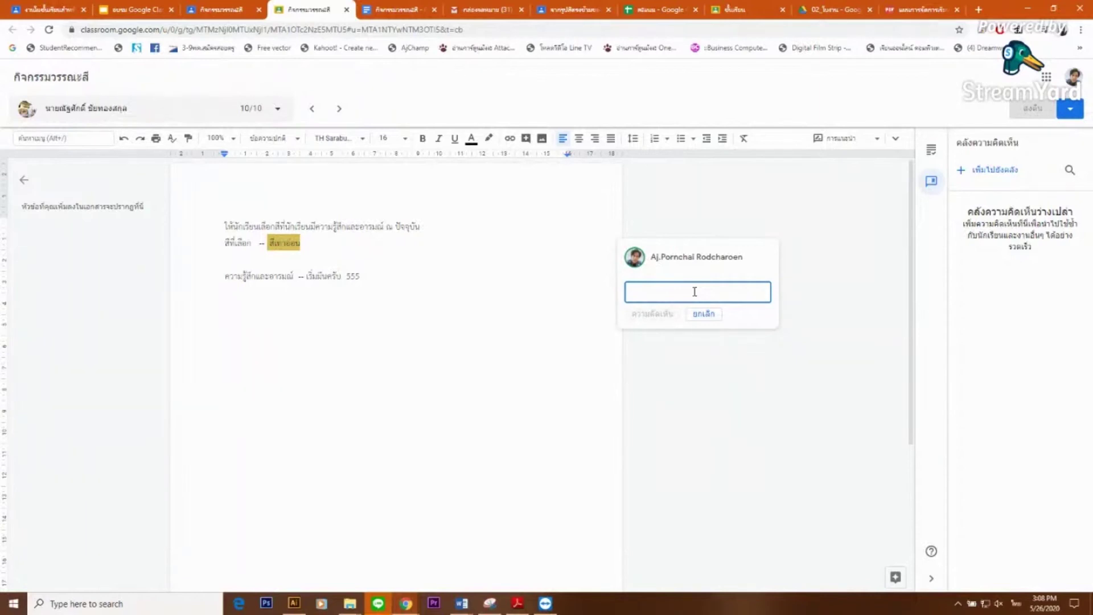
text(ไป)
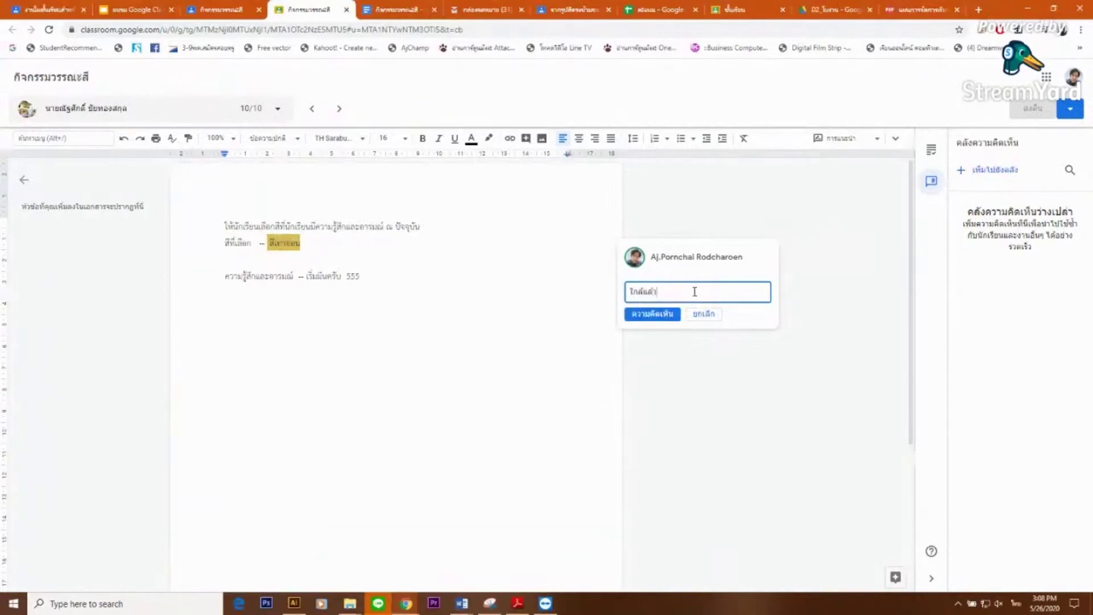
click(664, 316)
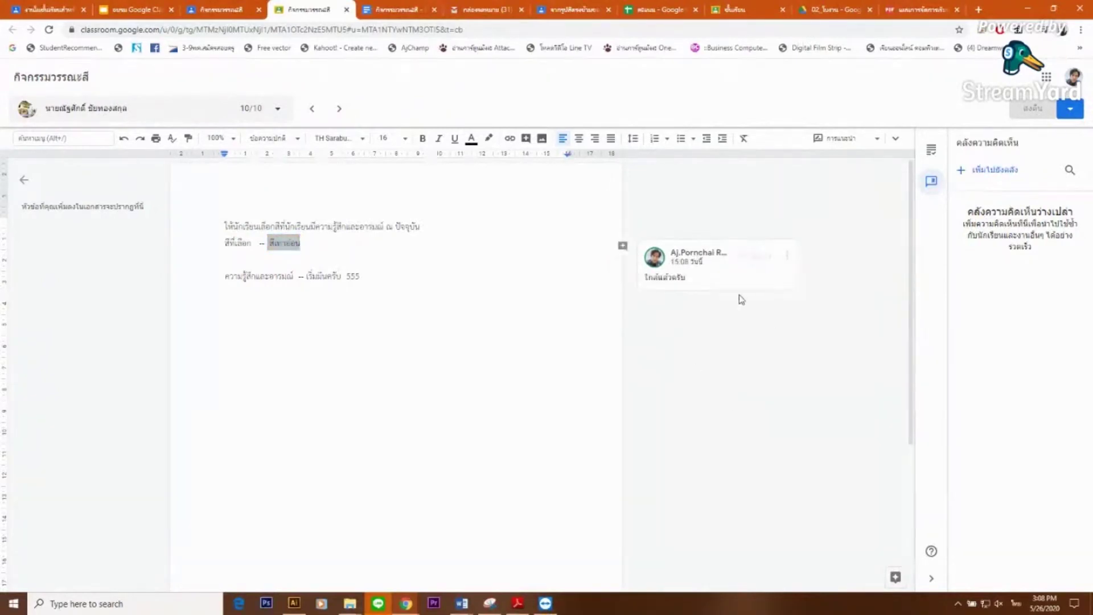
click(279, 109)
scroll(210, 211, down, 8)
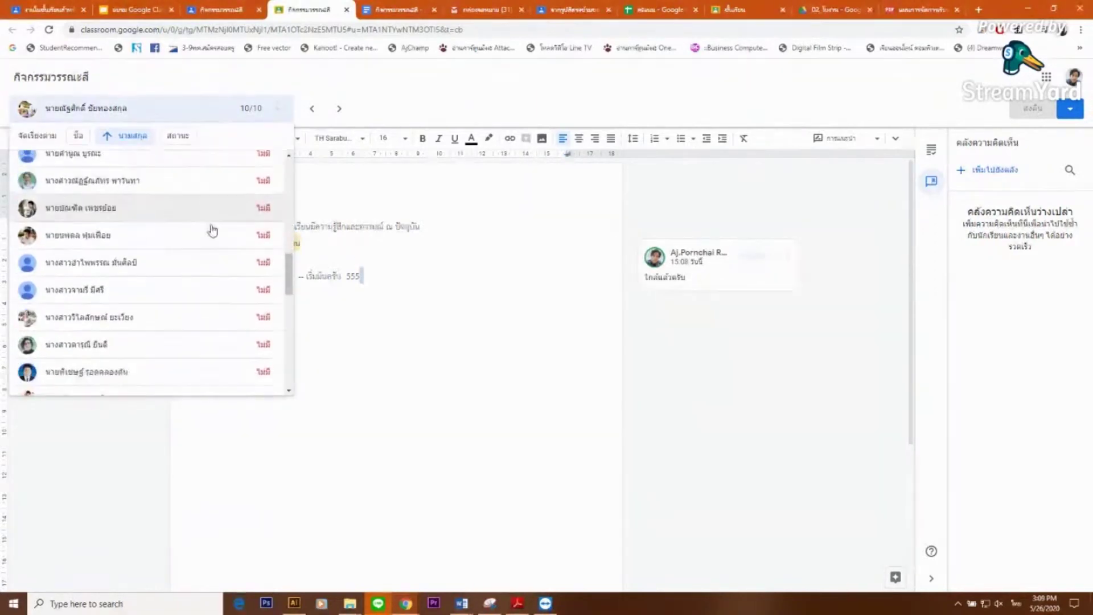
Step: Switch to the next student and comment สนุกจริงๆ on their answer สนุกสนาน สดใส
click(192, 358)
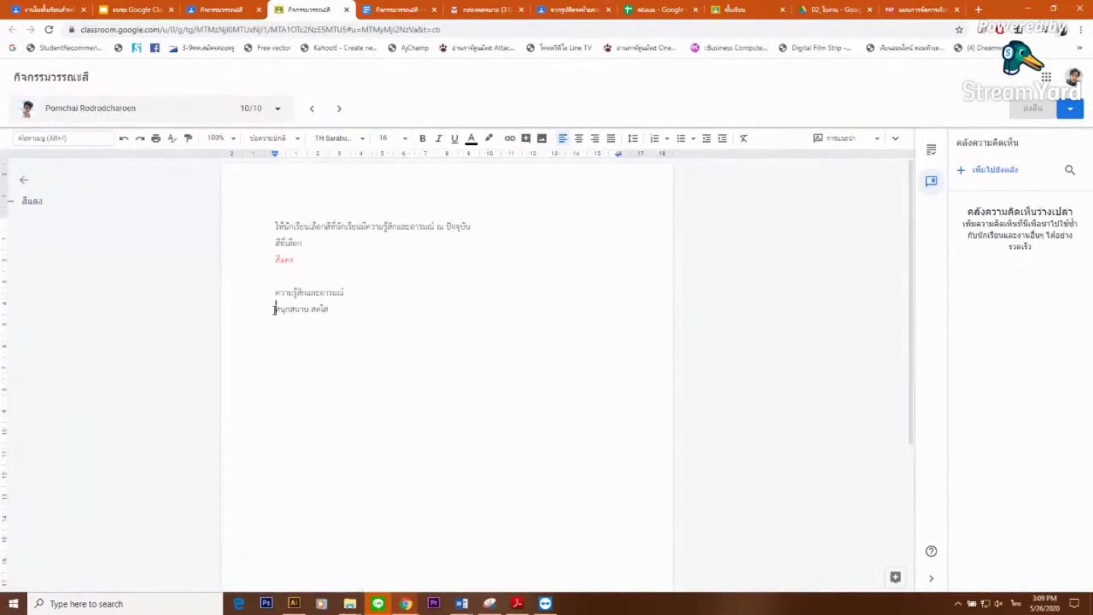
drag(274, 310, 358, 305)
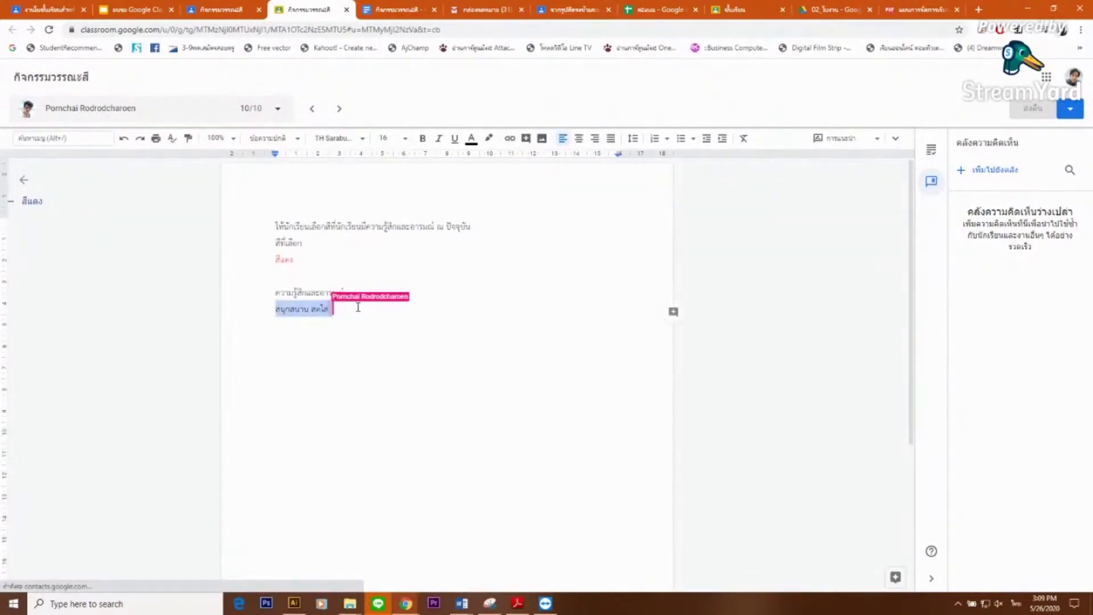
click(673, 312)
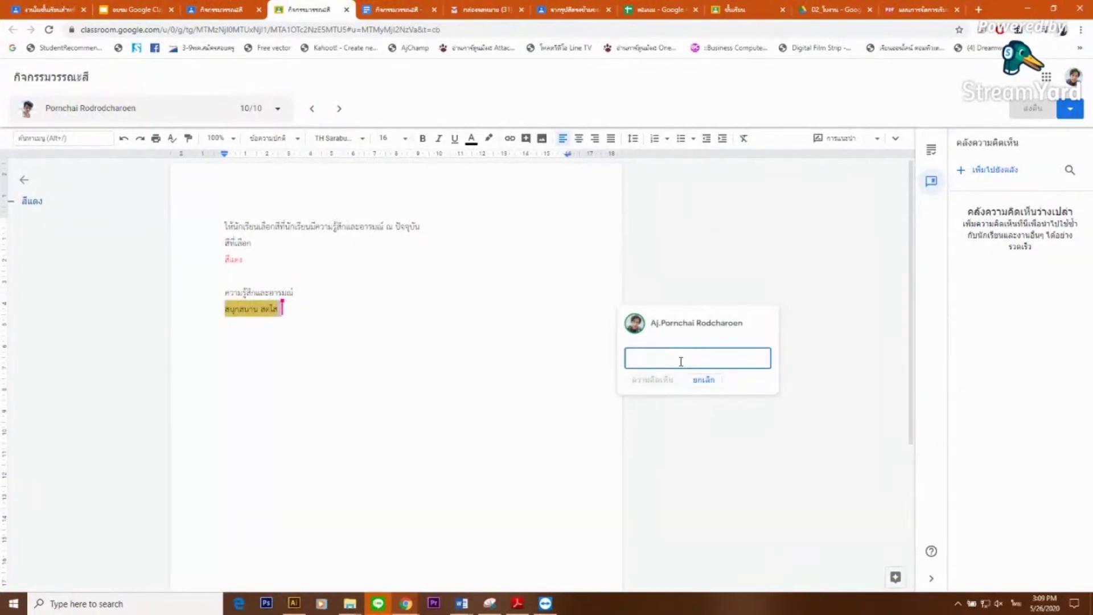
text(สนุกดี)
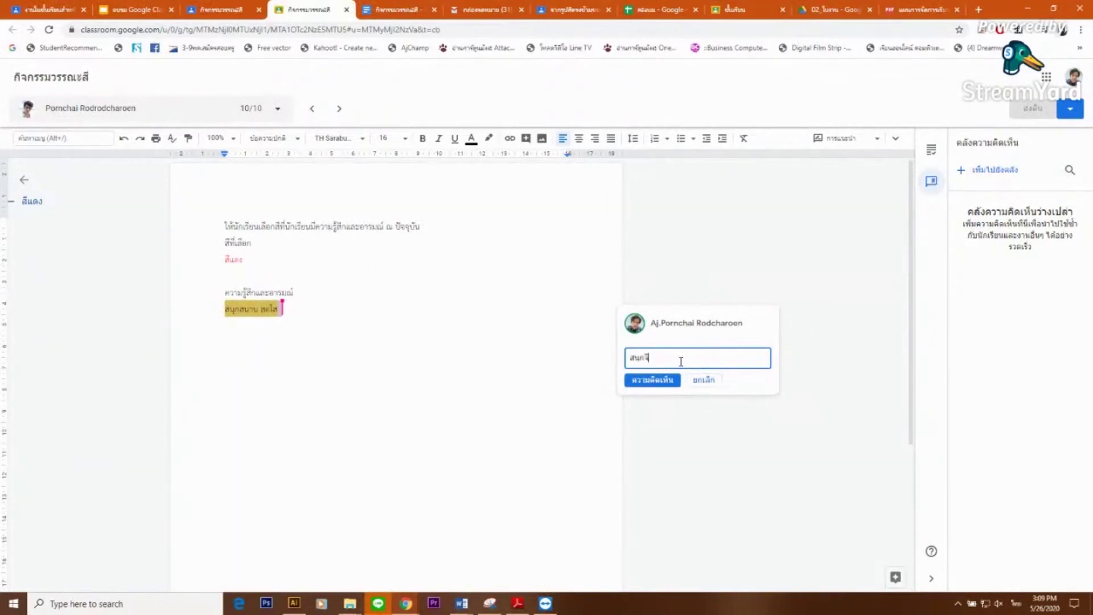
key(BackSpace)
click(652, 380)
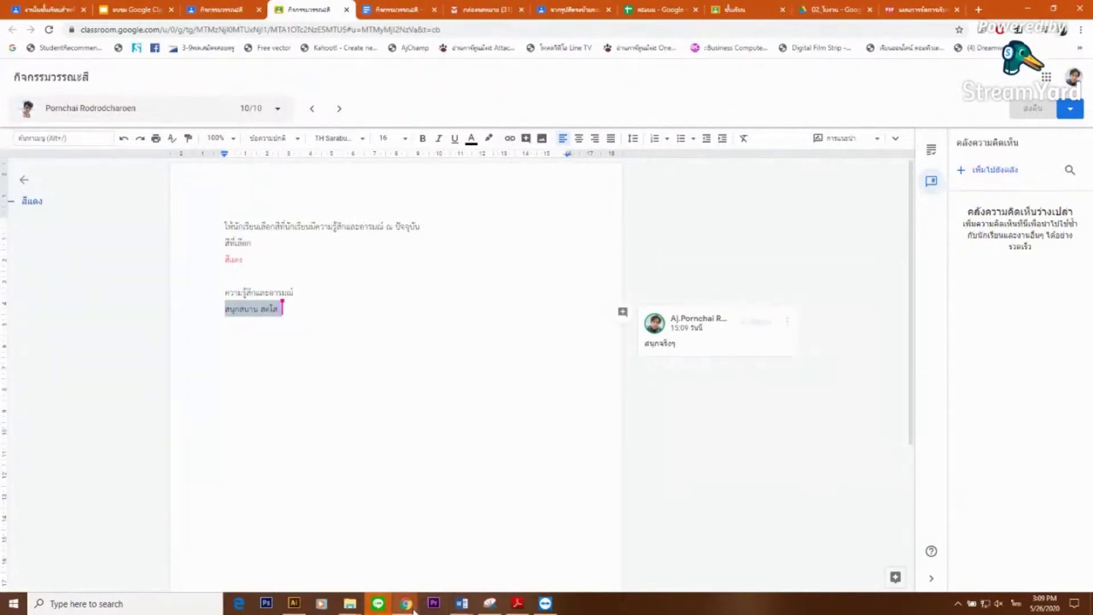
click(279, 307)
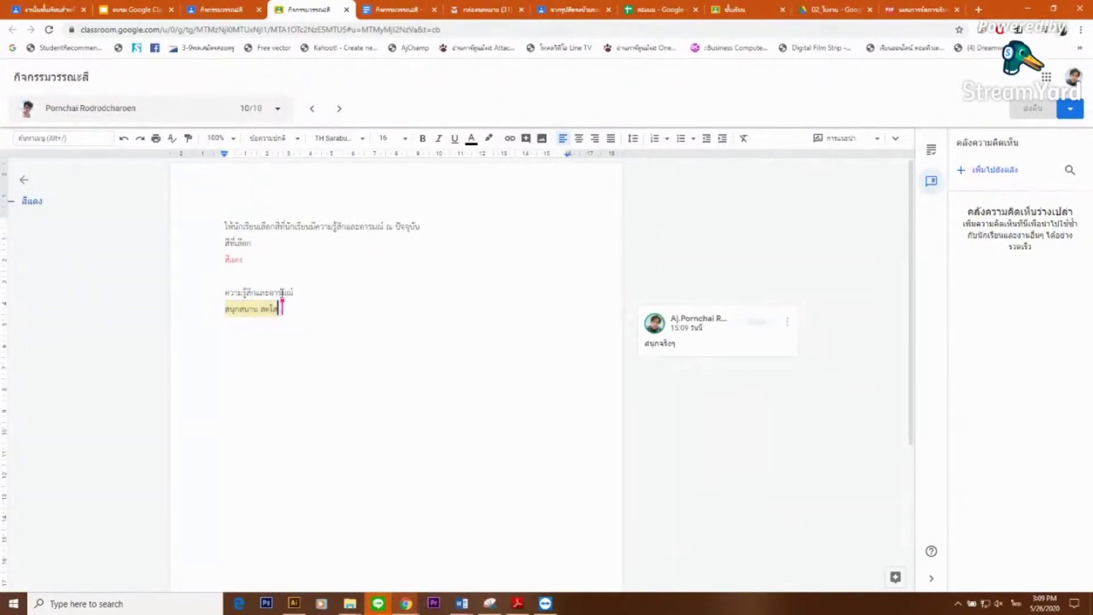
click(406, 604)
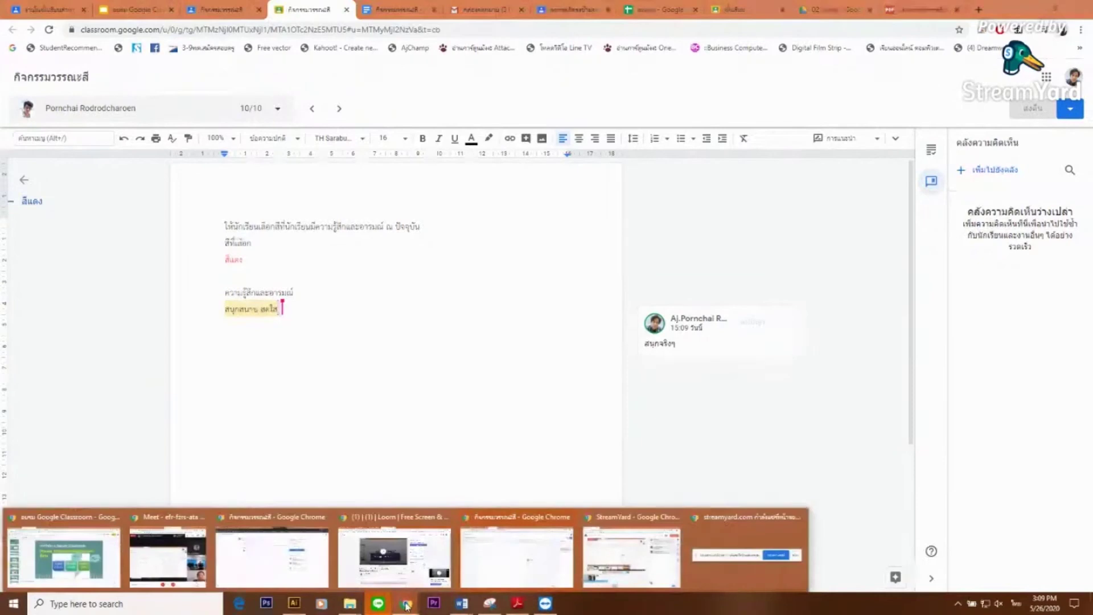
Step: Open the attached Google Docs submission for กิจกรรมวรรณะสี in the Classroom window
click(259, 565)
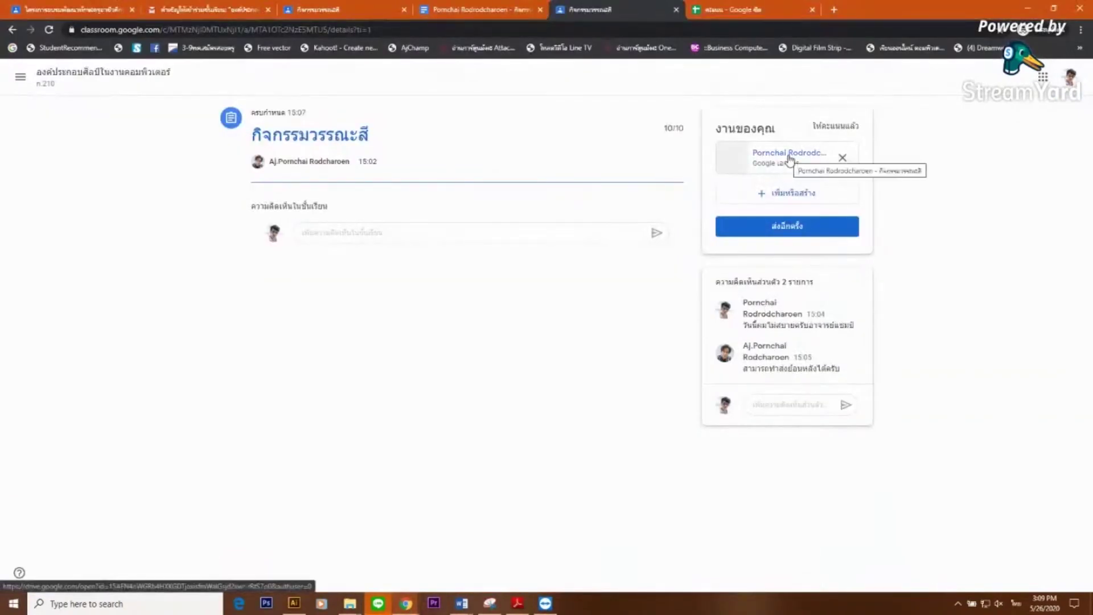
triple_click(668, 129)
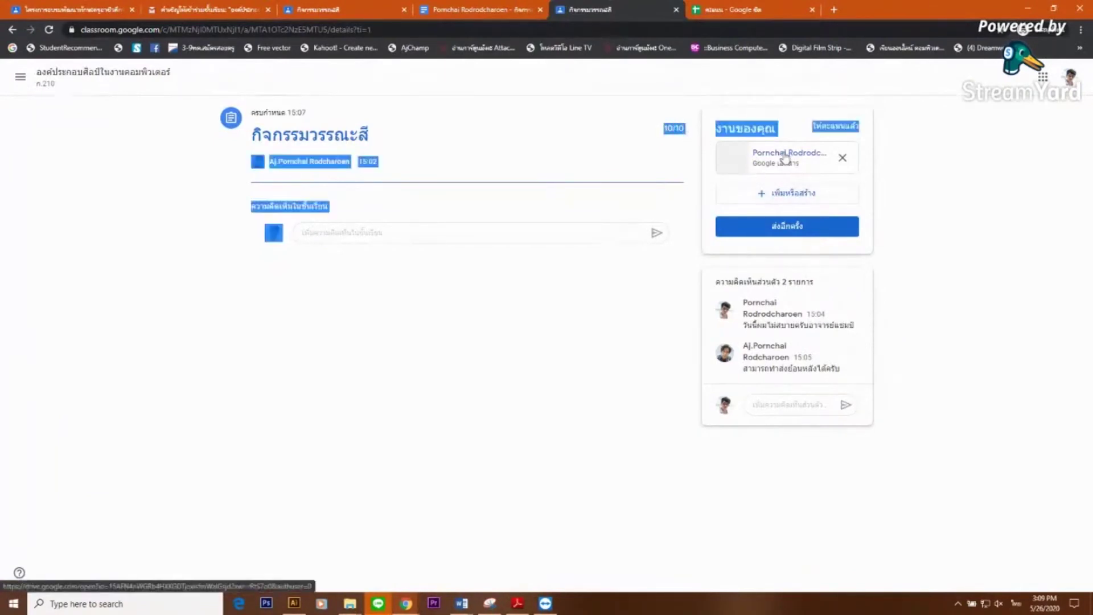
click(784, 154)
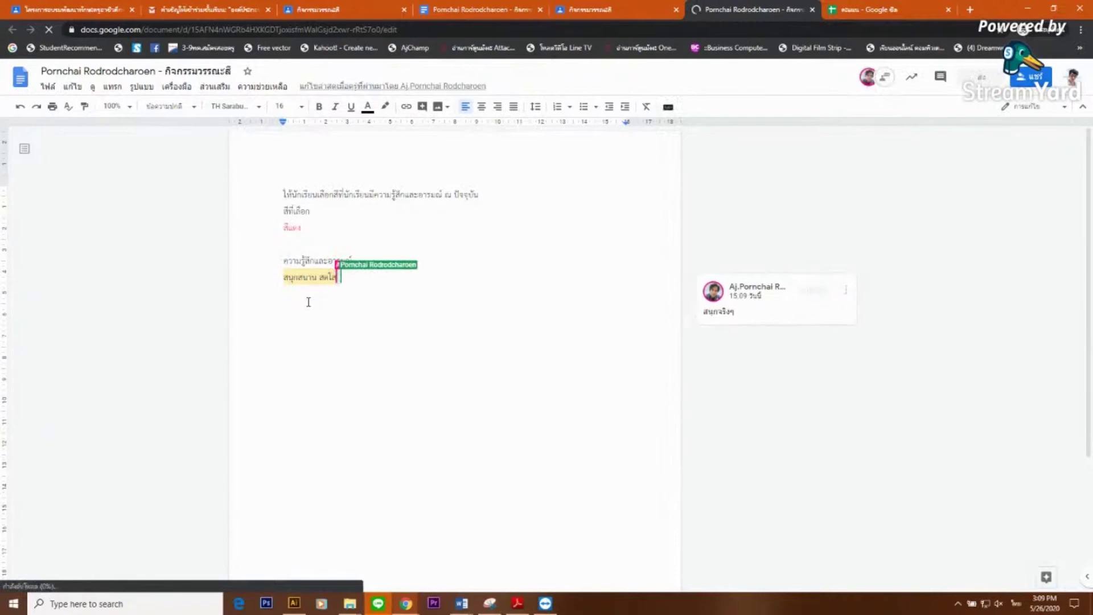
Step: Reply ใช่ครับอาจารย์ to the teacher's comment สนุกจริงๆ on the feelings answer
click(317, 278)
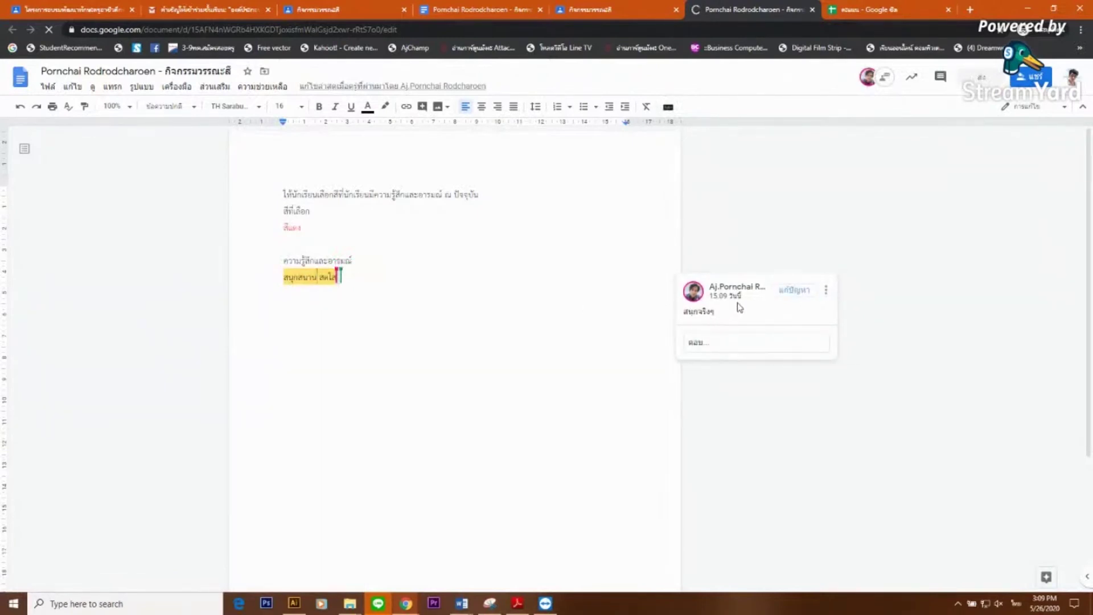
click(753, 341)
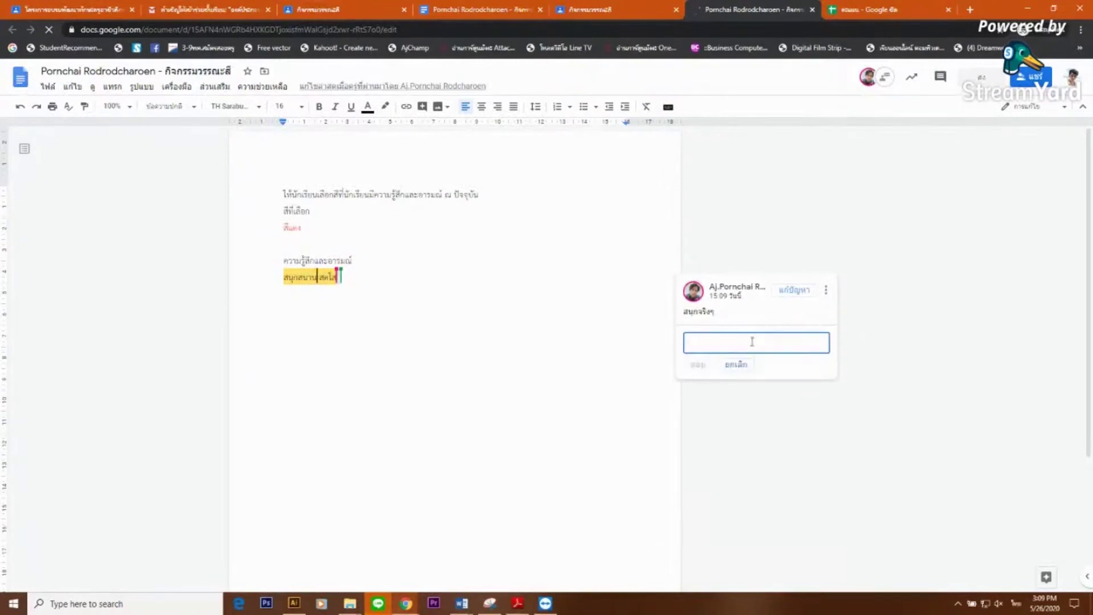
text(ใช่ครับอาจารย์)
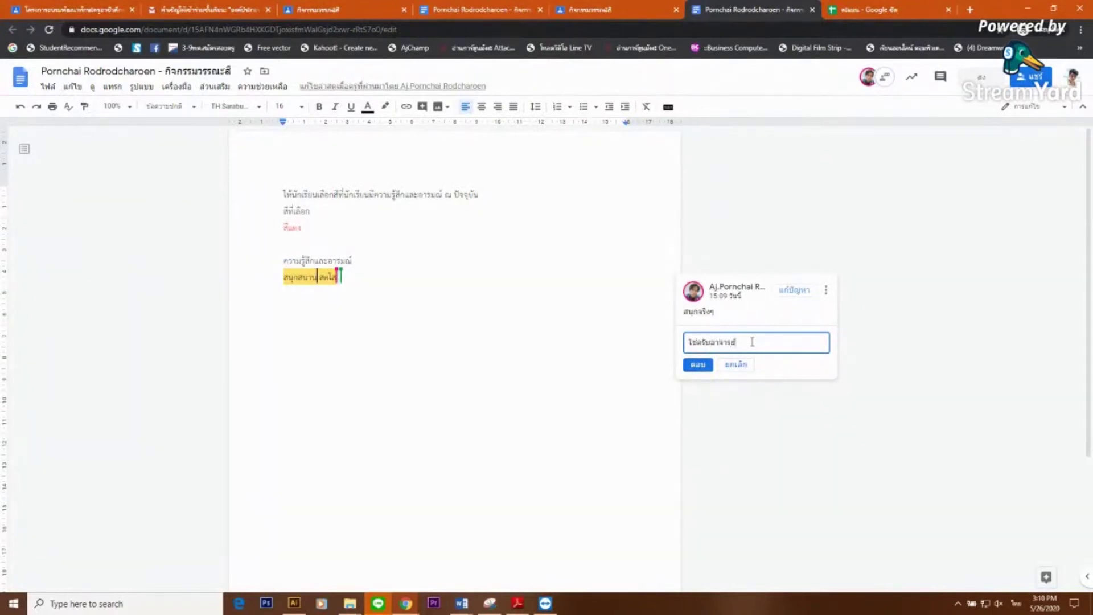
key(Return)
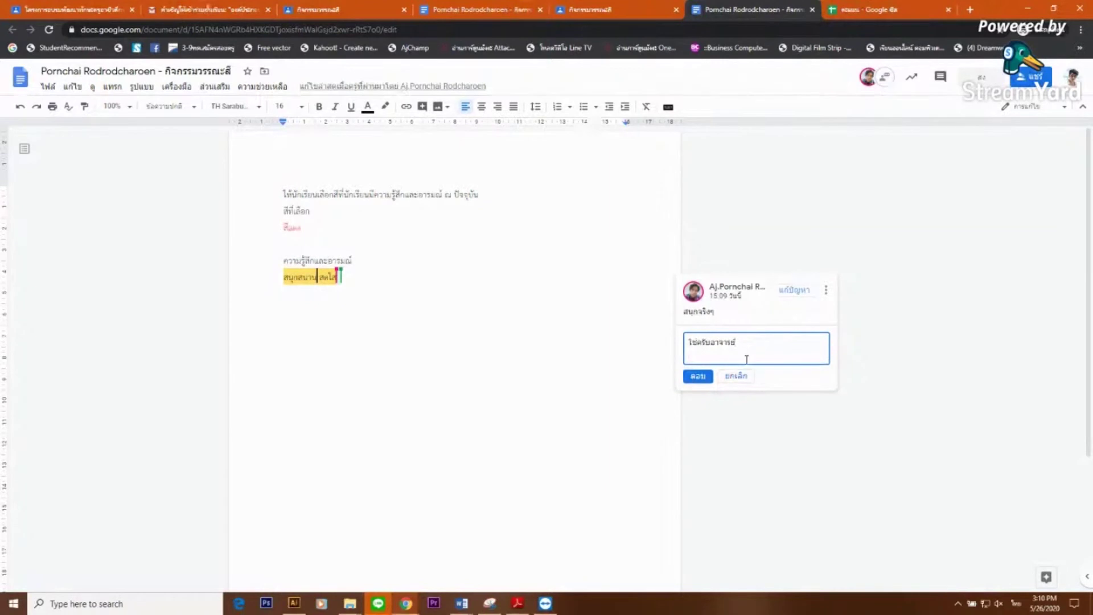
key(ctrl+Return)
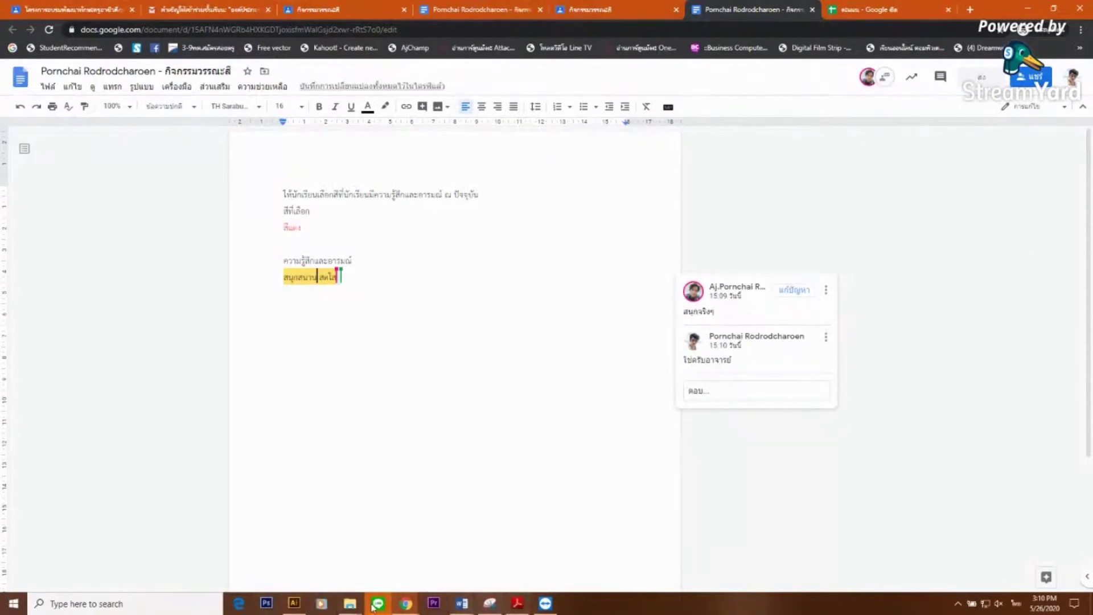
click(413, 609)
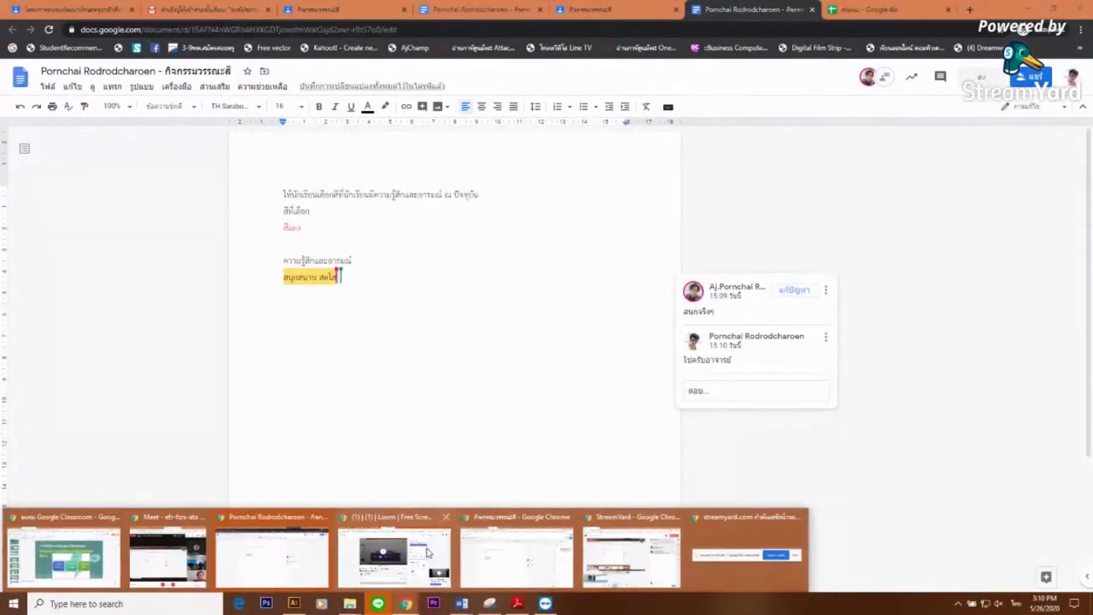
Step: Sort the grading tool's student list by status and open the first turned-in student's work
click(489, 552)
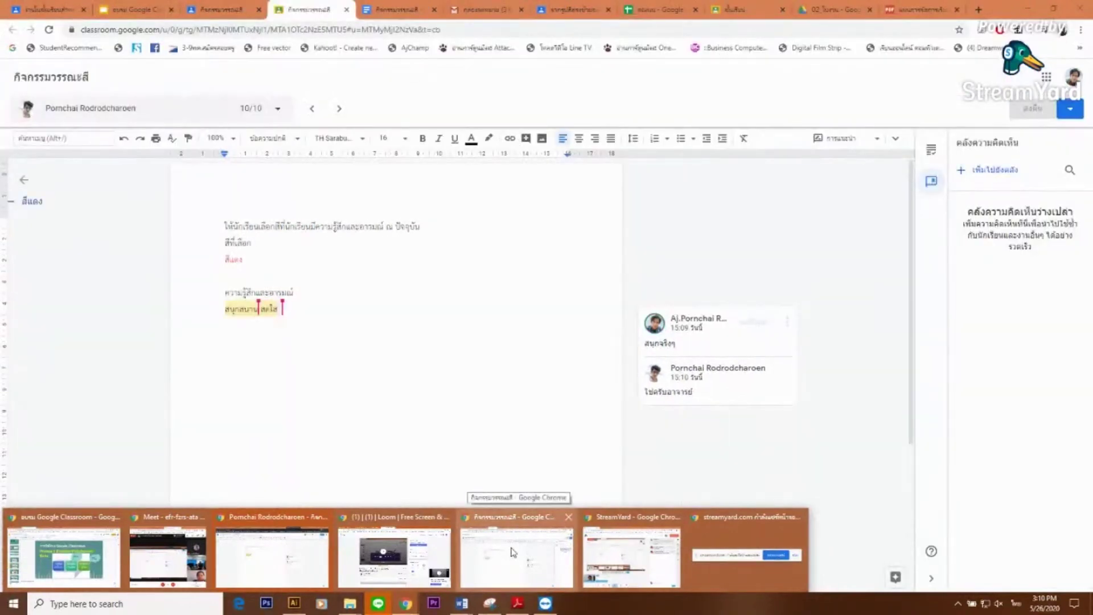
click(278, 109)
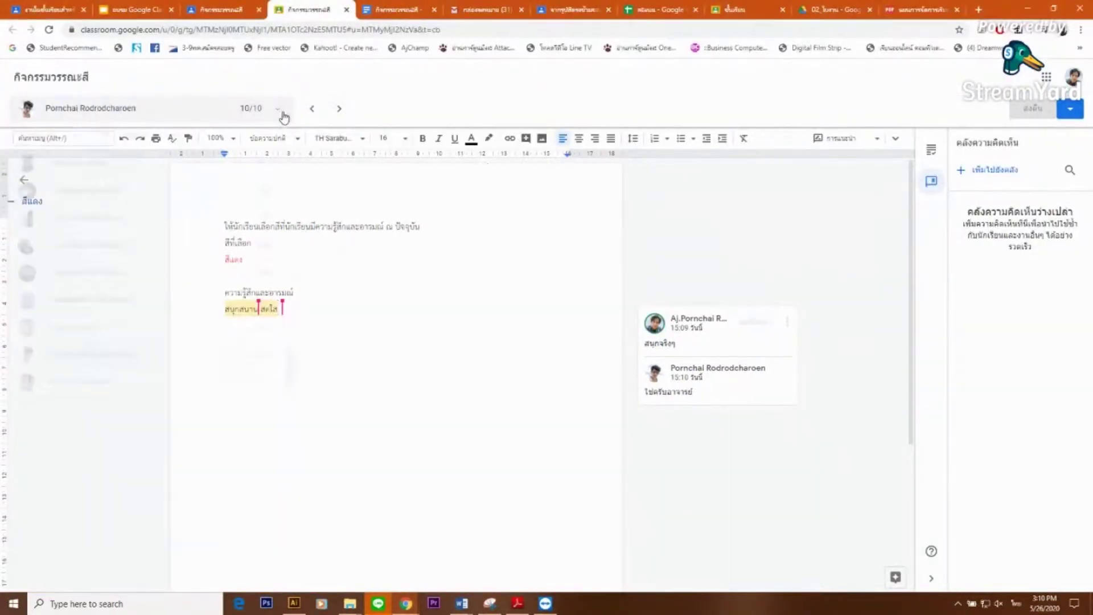
scroll(219, 289, up, 10)
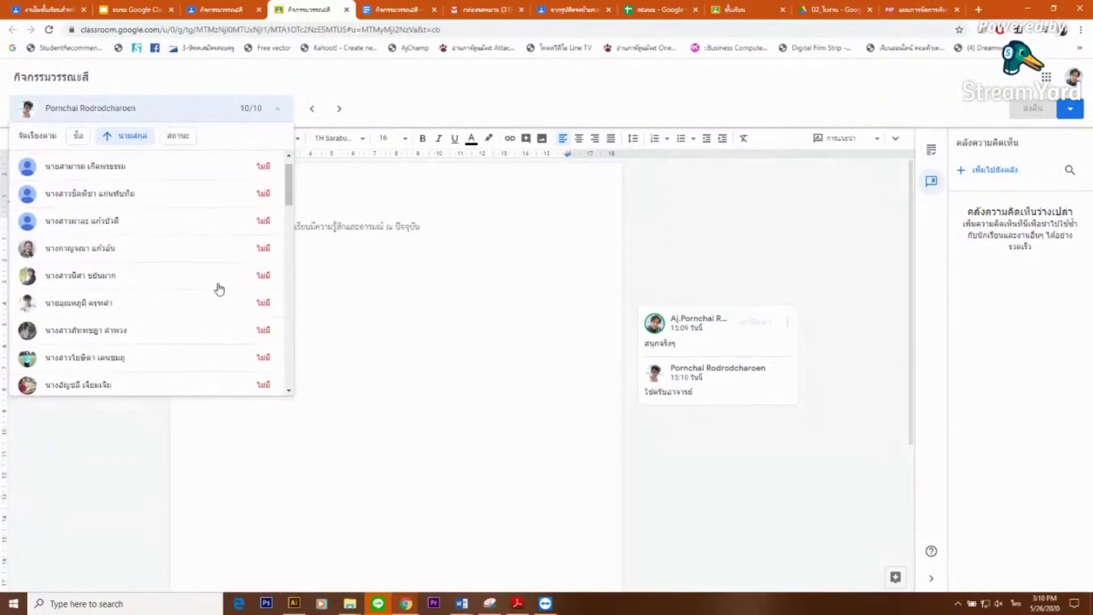
scroll(219, 215, down, 10)
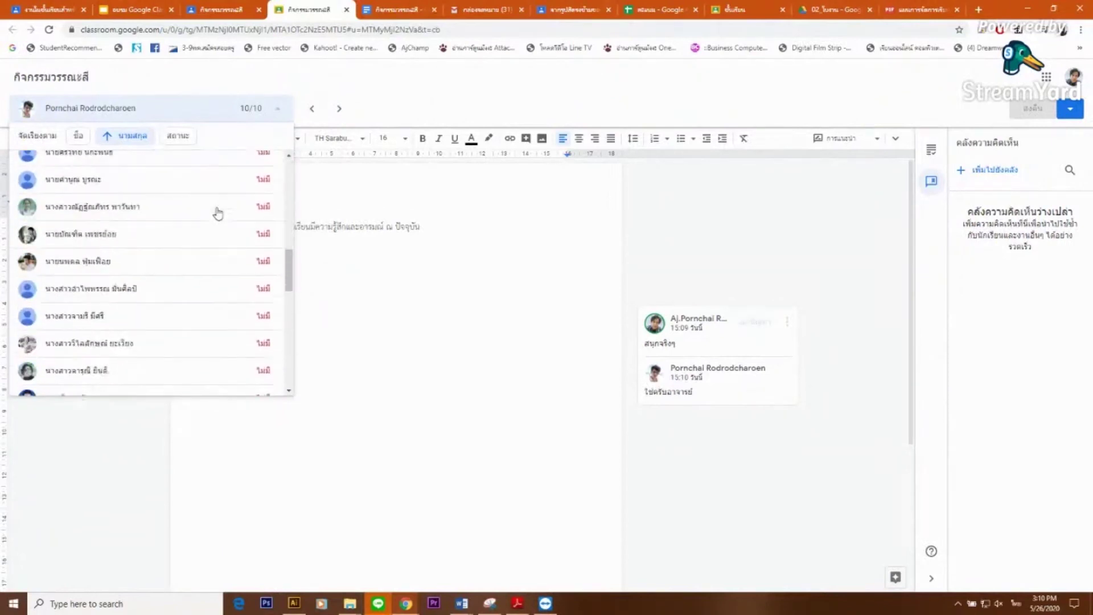
scroll(218, 214, down, 3)
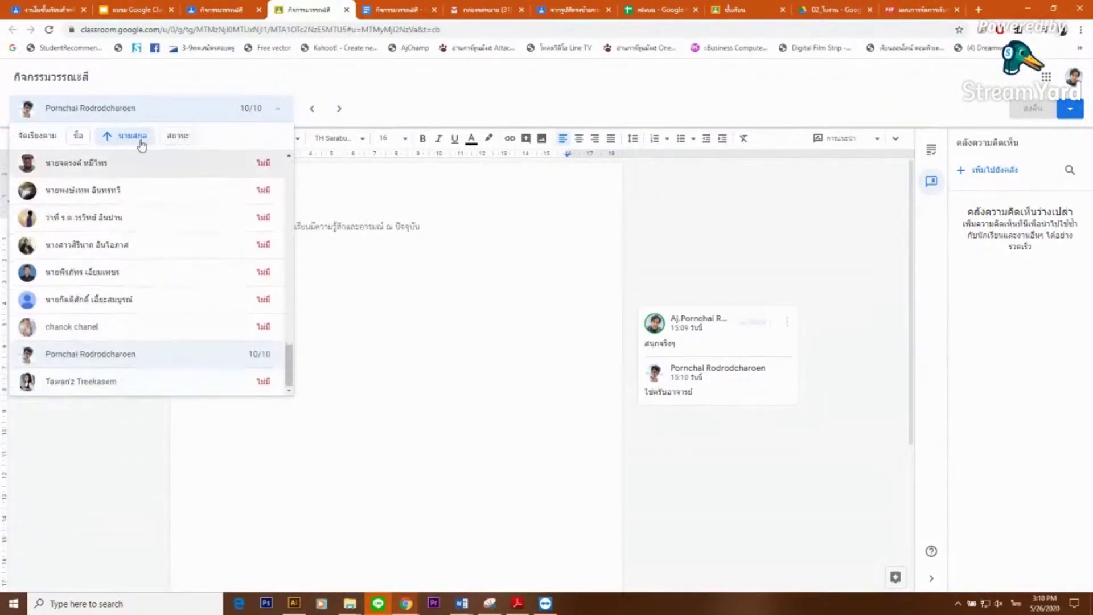
click(179, 136)
drag(286, 349, 286, 162)
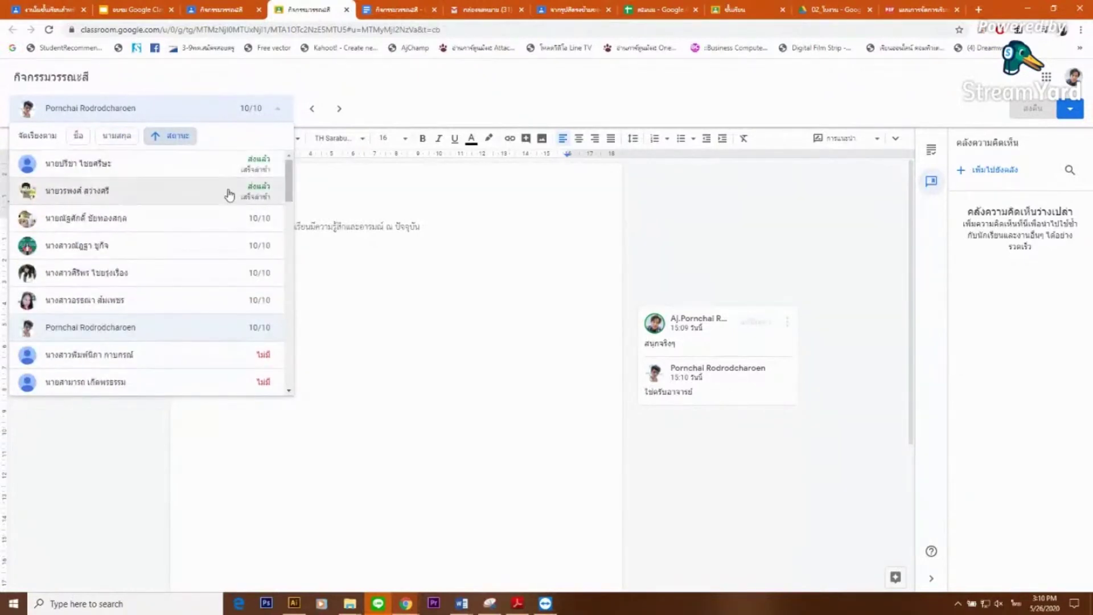
click(193, 166)
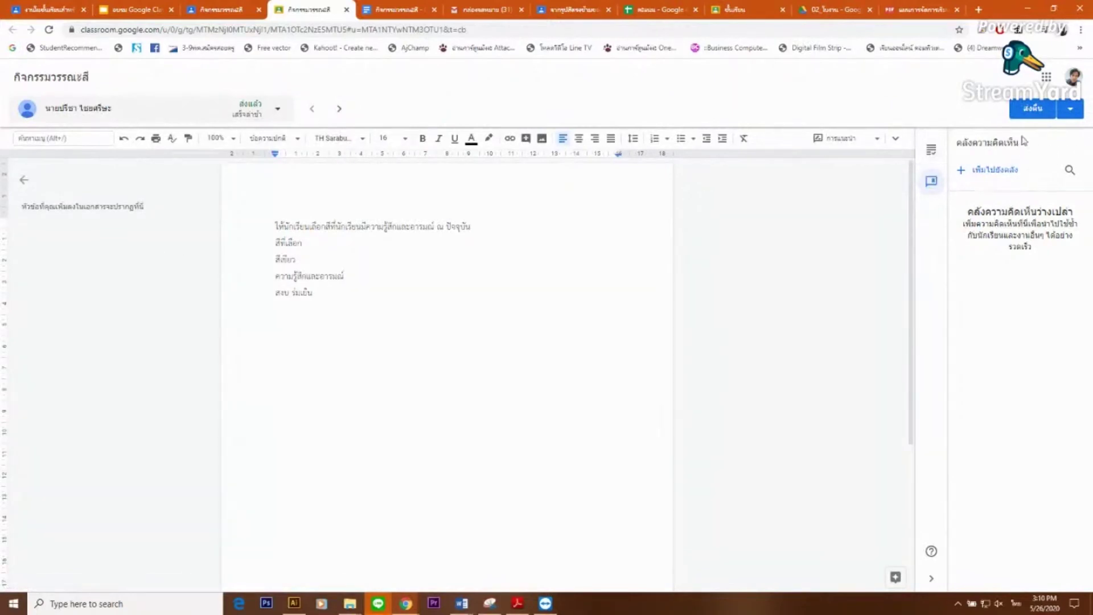
Step: Grade this late submission 5/10 and return it to the student
click(931, 151)
click(1013, 257)
click(824, 286)
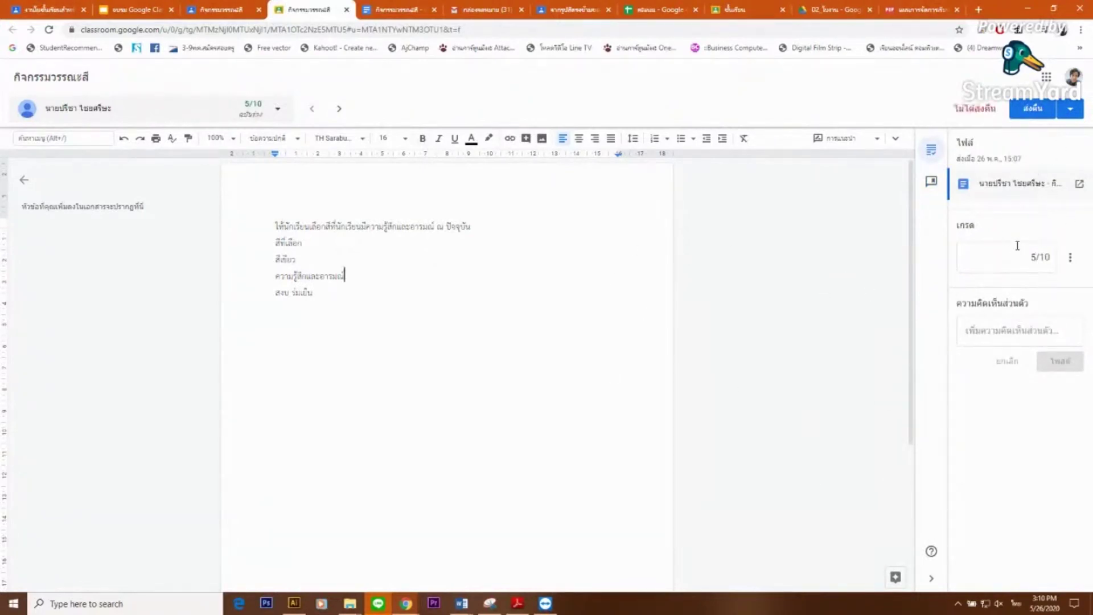
double_click(1039, 256)
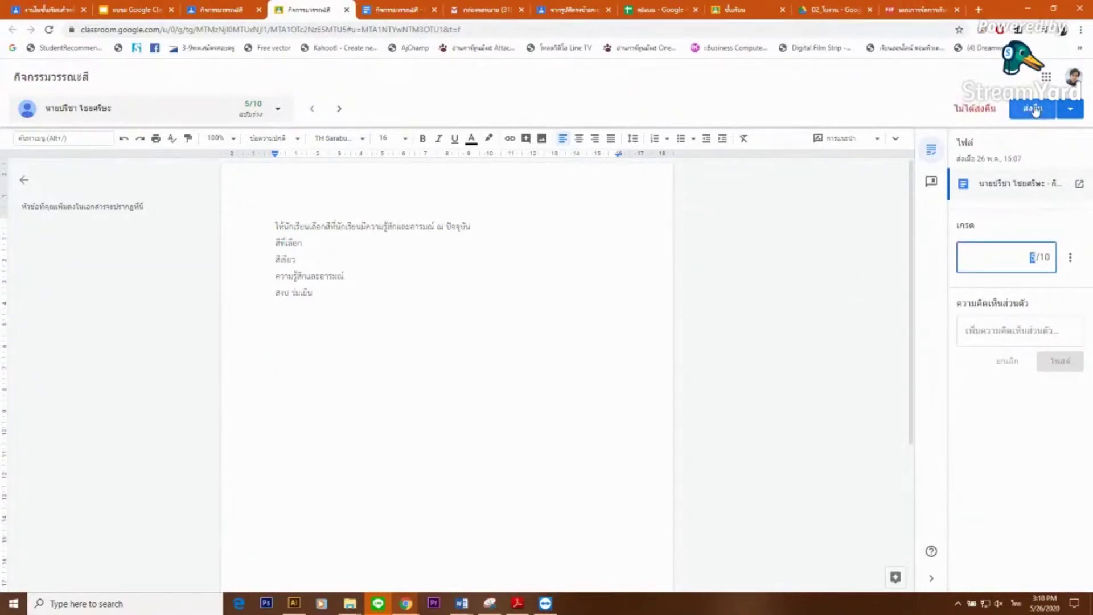
click(1033, 109)
click(614, 370)
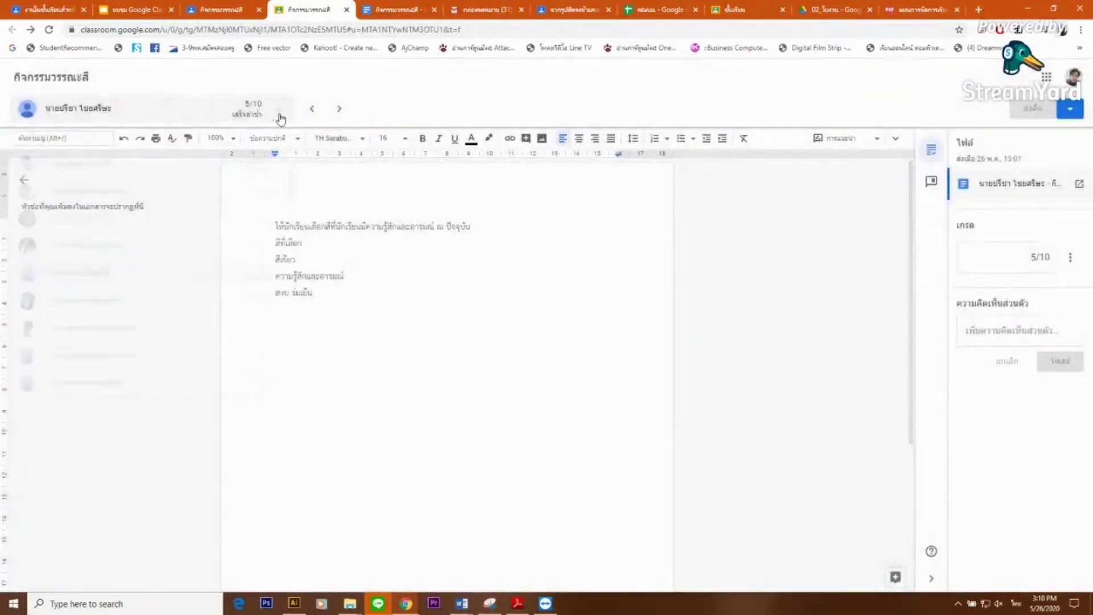
click(279, 113)
Step: Grade the next submitted student's work 5/10 and return it
click(250, 164)
click(1033, 257)
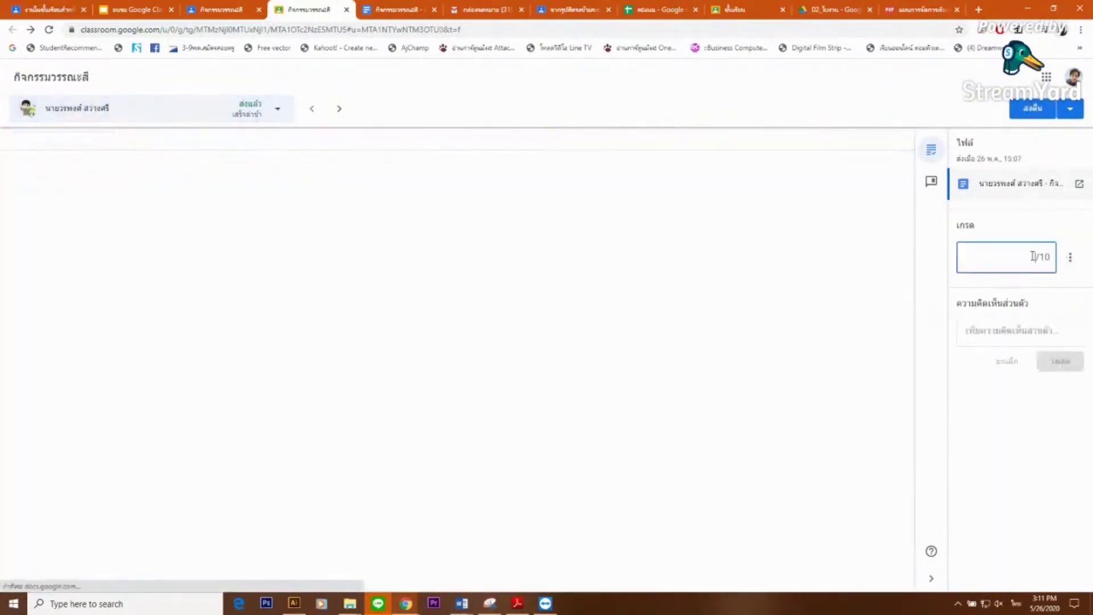
text(5)
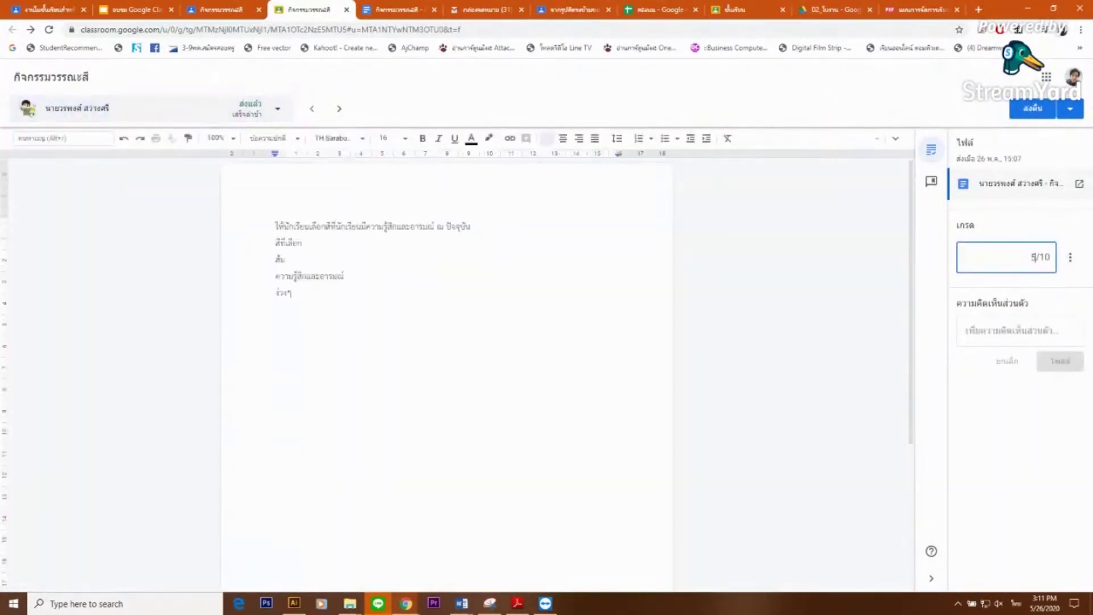
click(1019, 106)
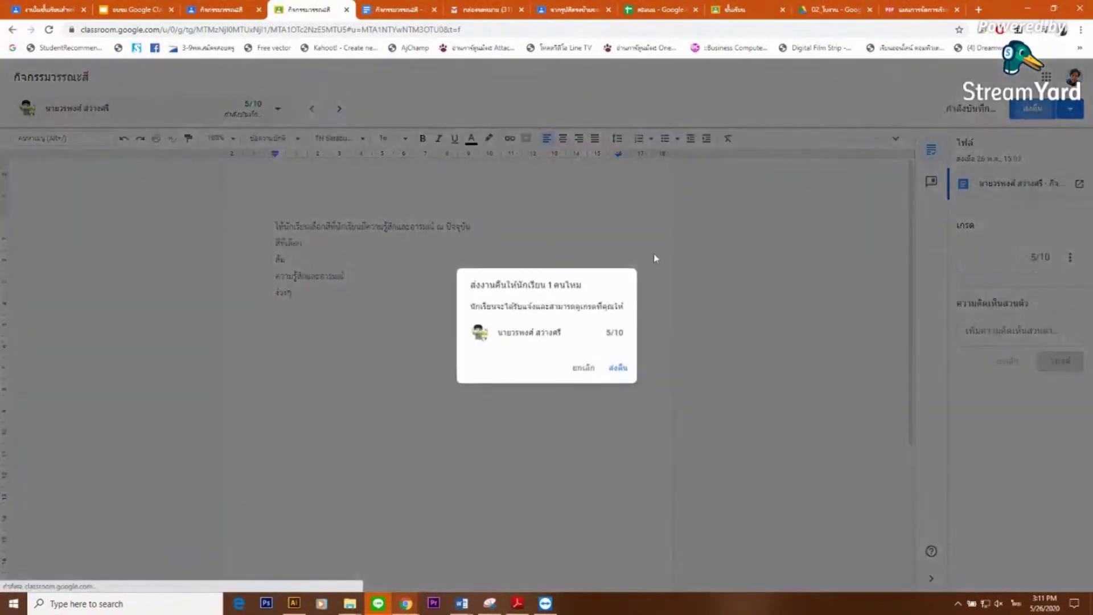
click(625, 370)
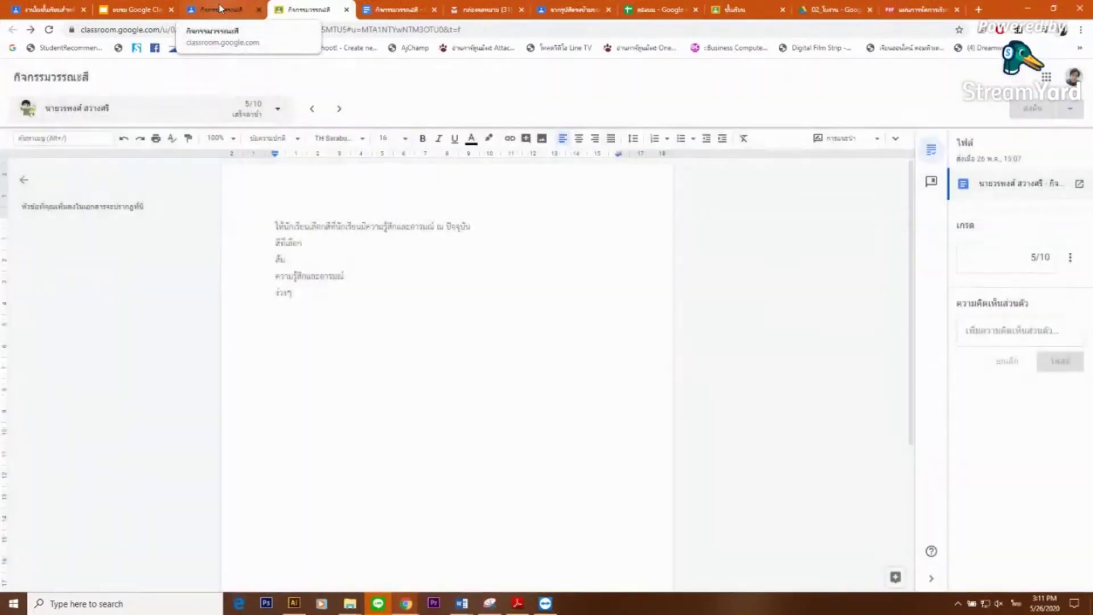
Step: Go from the student work page to the class Stream, then switch to the PDF tab in Drive
click(219, 8)
click(292, 7)
click(248, 8)
scroll(215, 469, up, 15)
scroll(221, 407, up, 8)
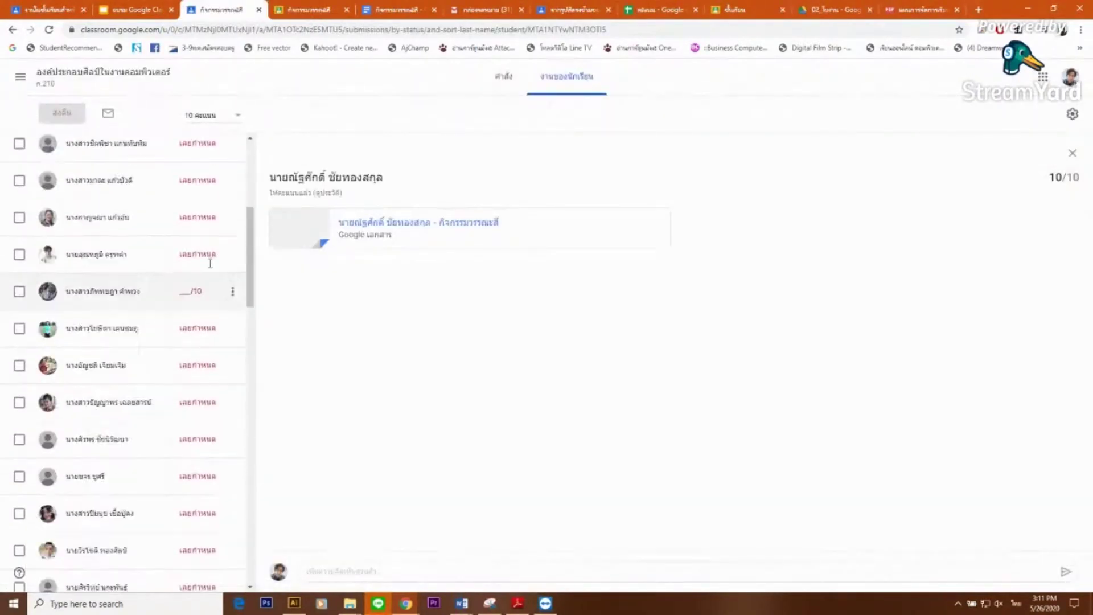
click(97, 82)
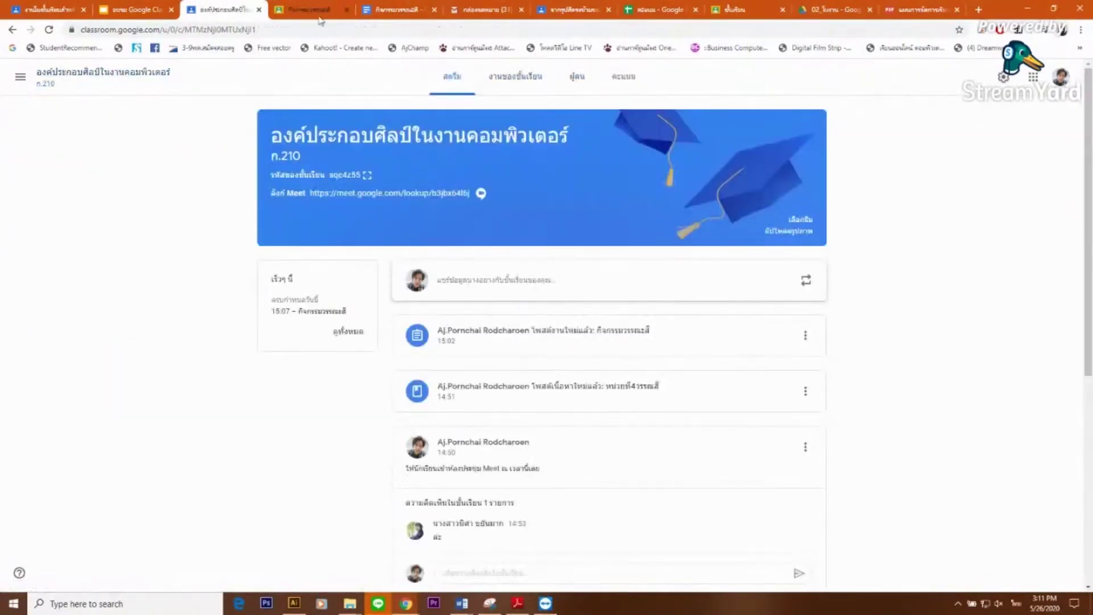
click(911, 11)
Step: Switch to the อบรม Google Classroom presentation tab at slide 7, Process 3
click(123, 10)
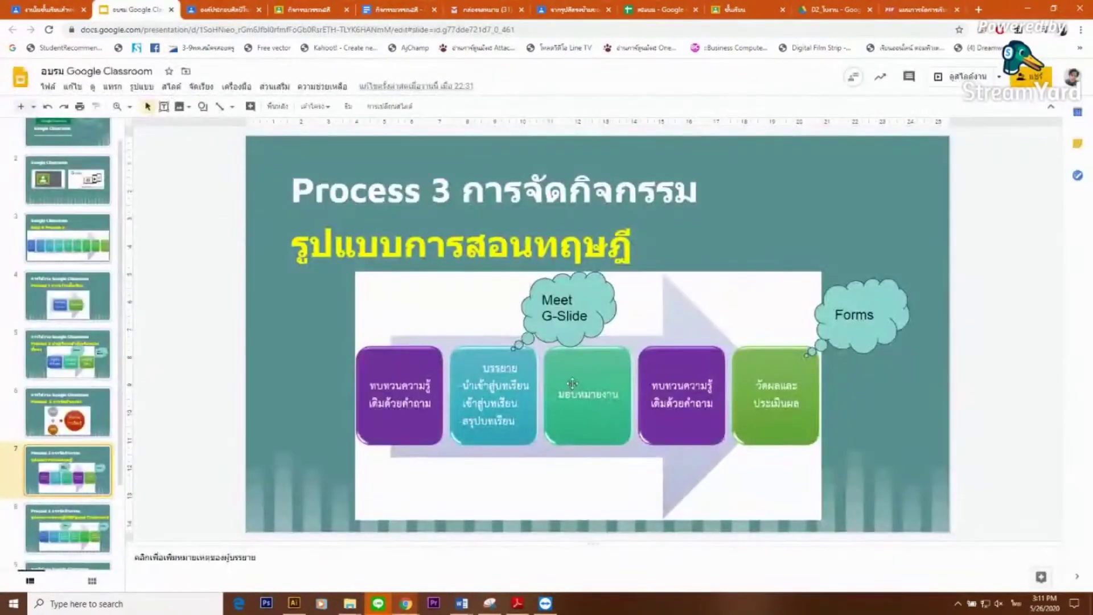
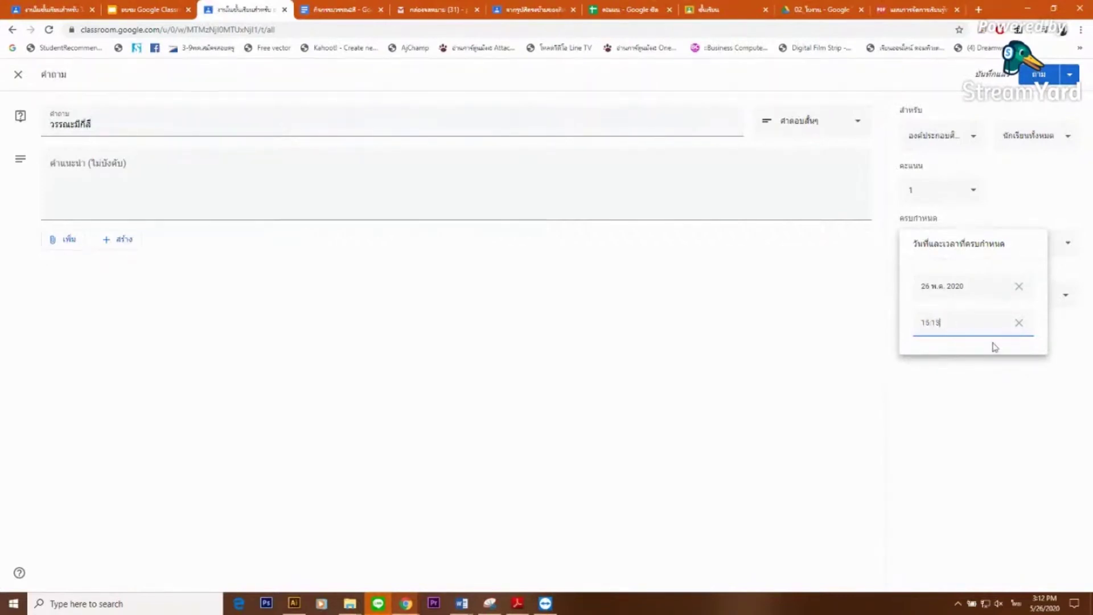
Step: Keep the 15:13 due time, file วรรณะมีกี่สี under หน่วยที่ 4, and post it
click(1008, 430)
click(996, 301)
click(966, 439)
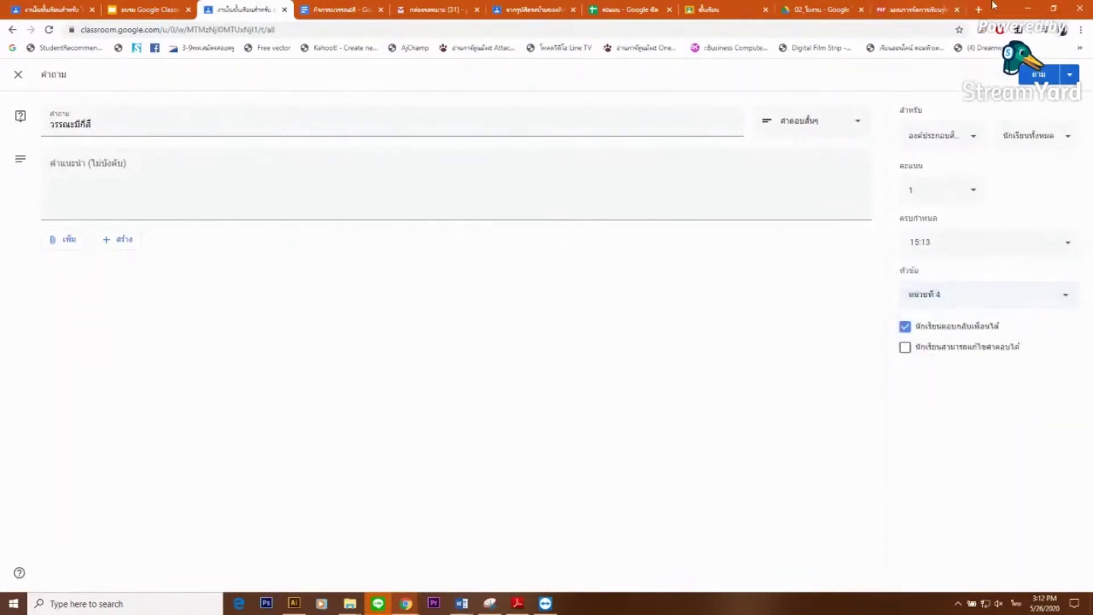
click(1044, 77)
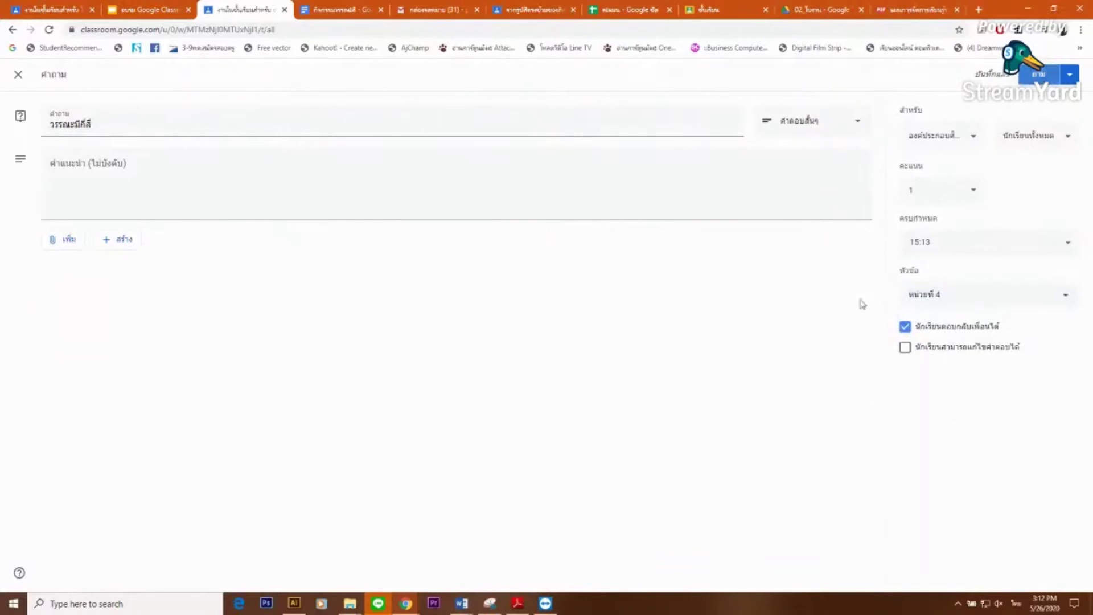
click(1033, 74)
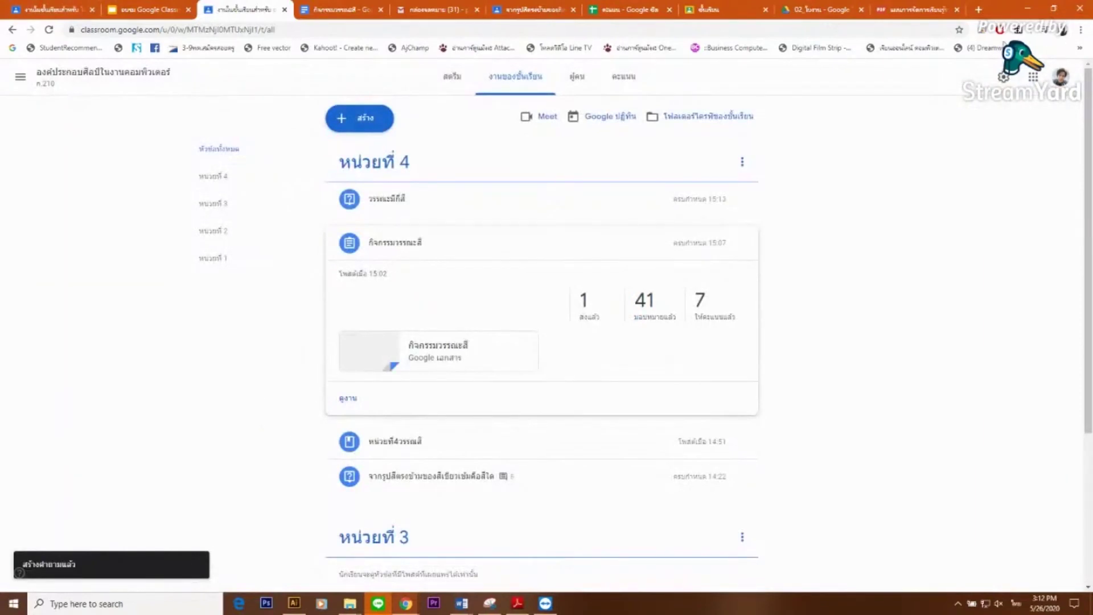
click(902, 9)
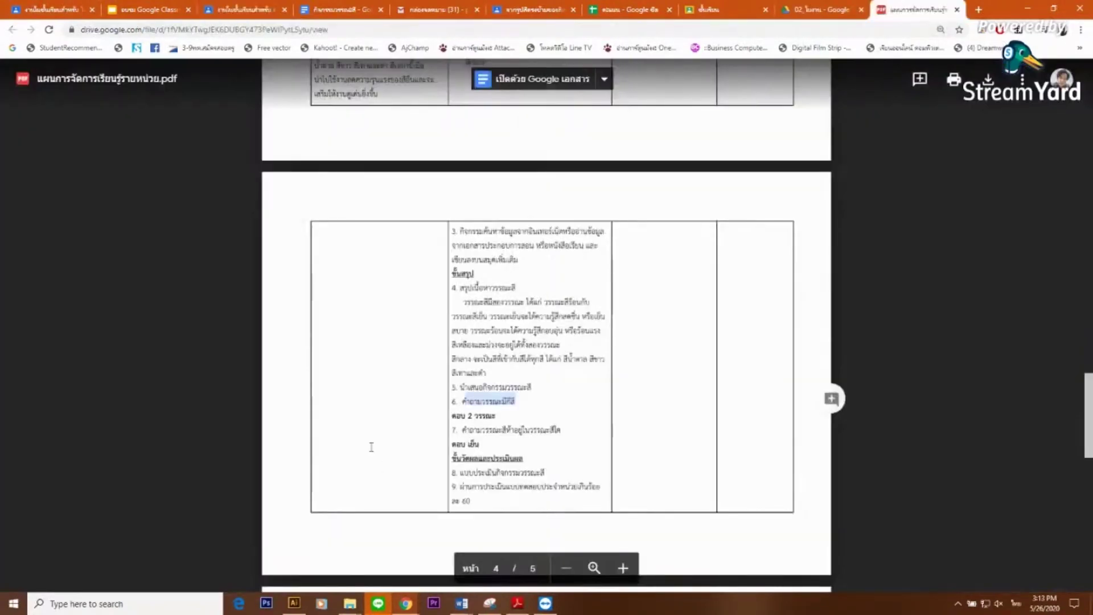
drag(502, 429, 561, 430)
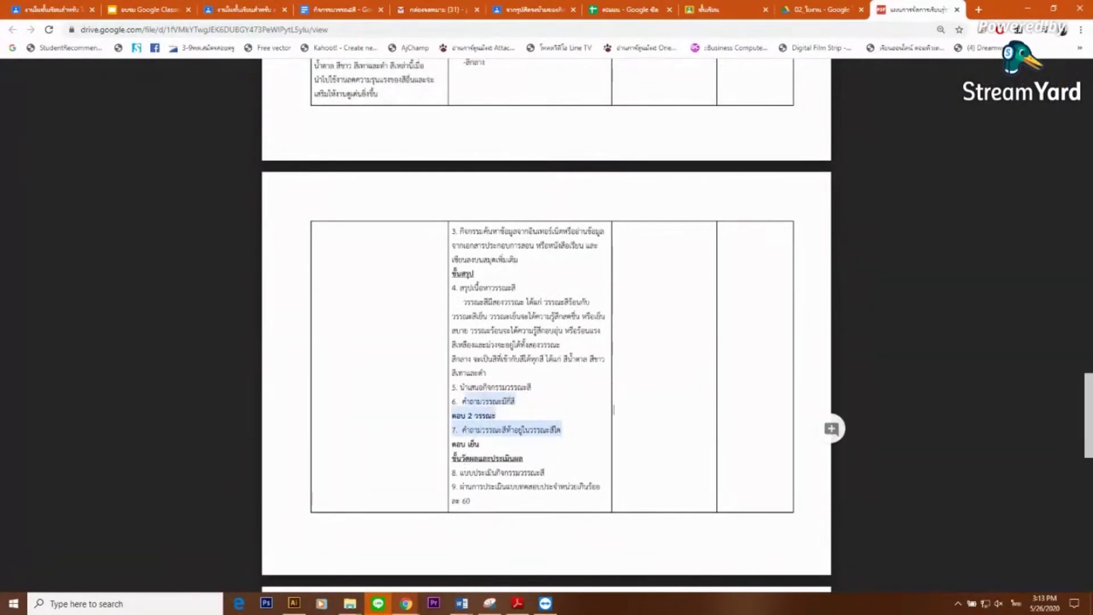
drag(460, 473, 546, 473)
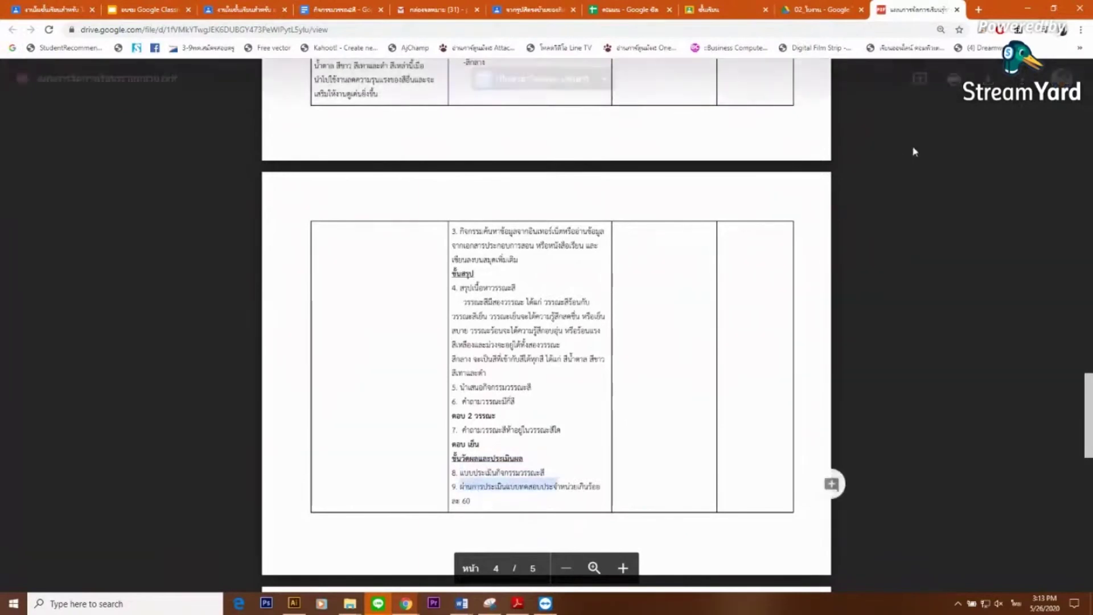
click(230, 13)
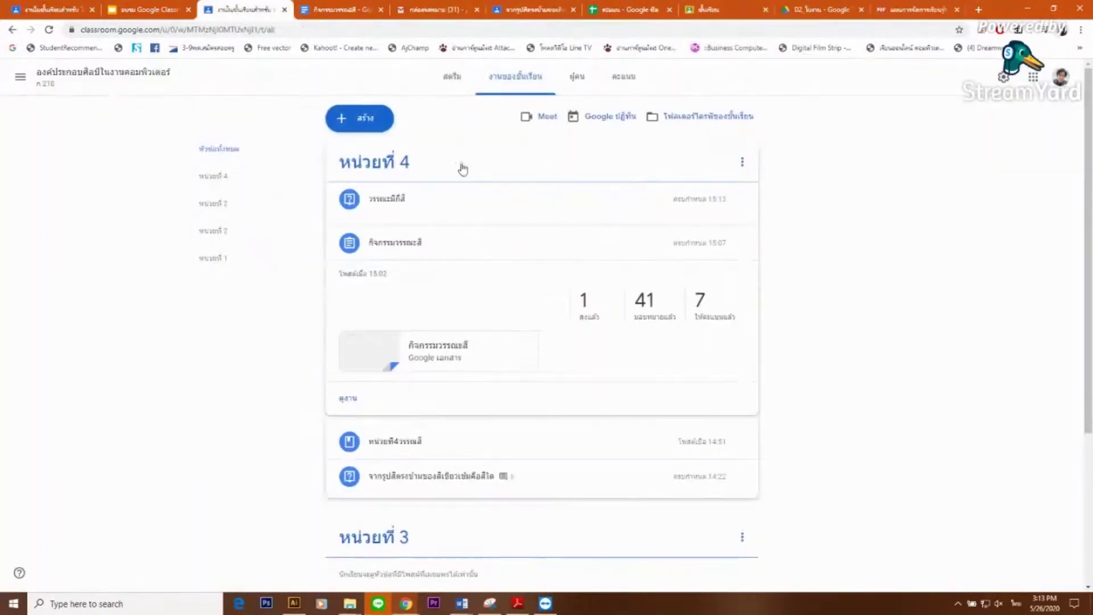
Step: Create a new quiz assignment with a Blank Quiz form attached, worth 100 points
click(359, 122)
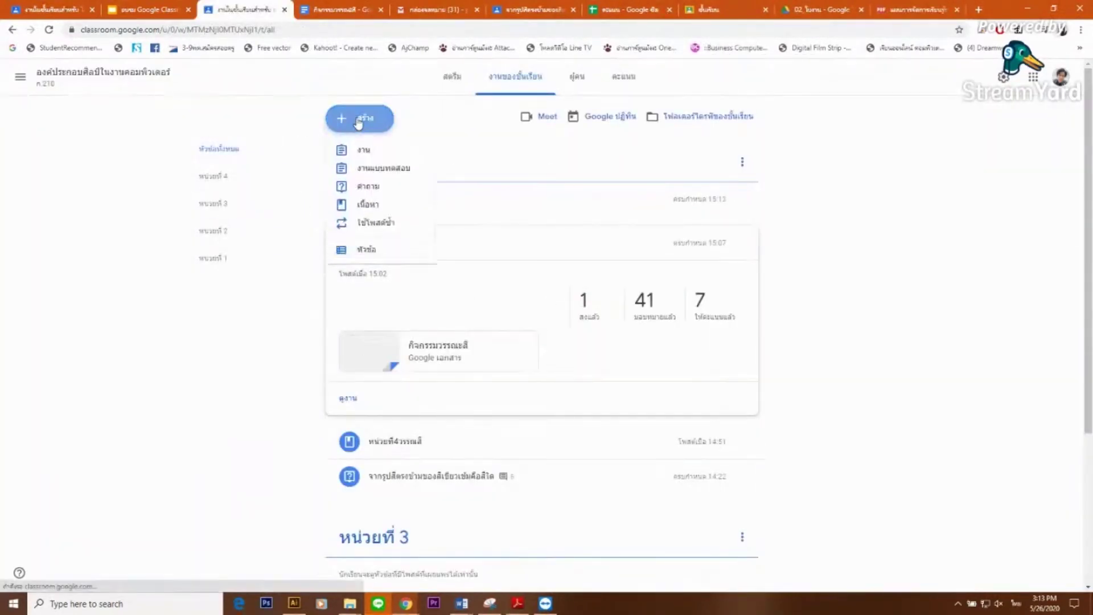
click(398, 171)
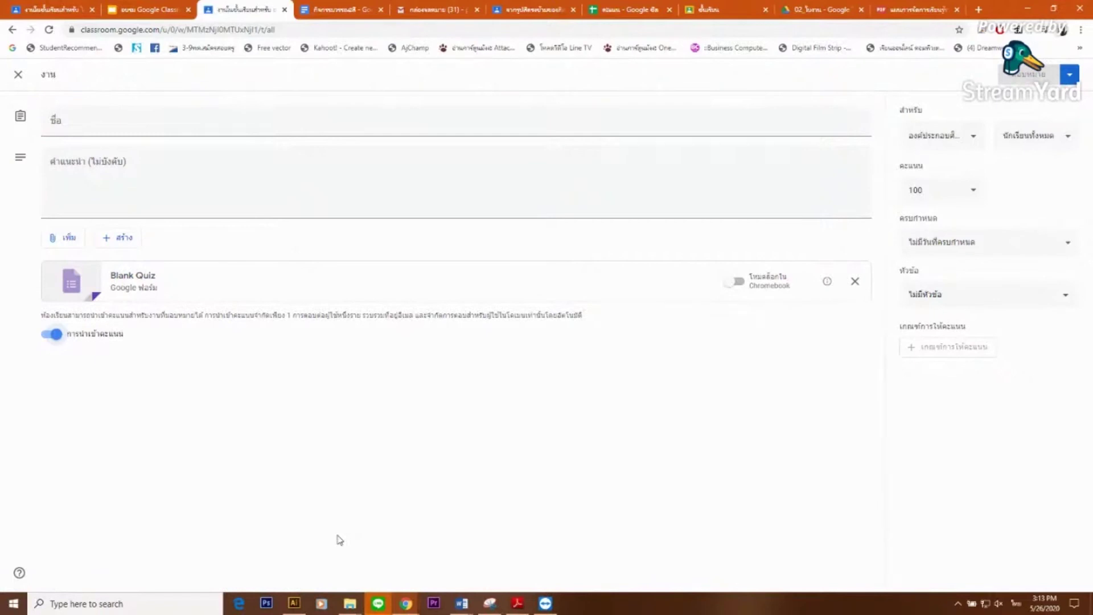
mouse_move(417, 611)
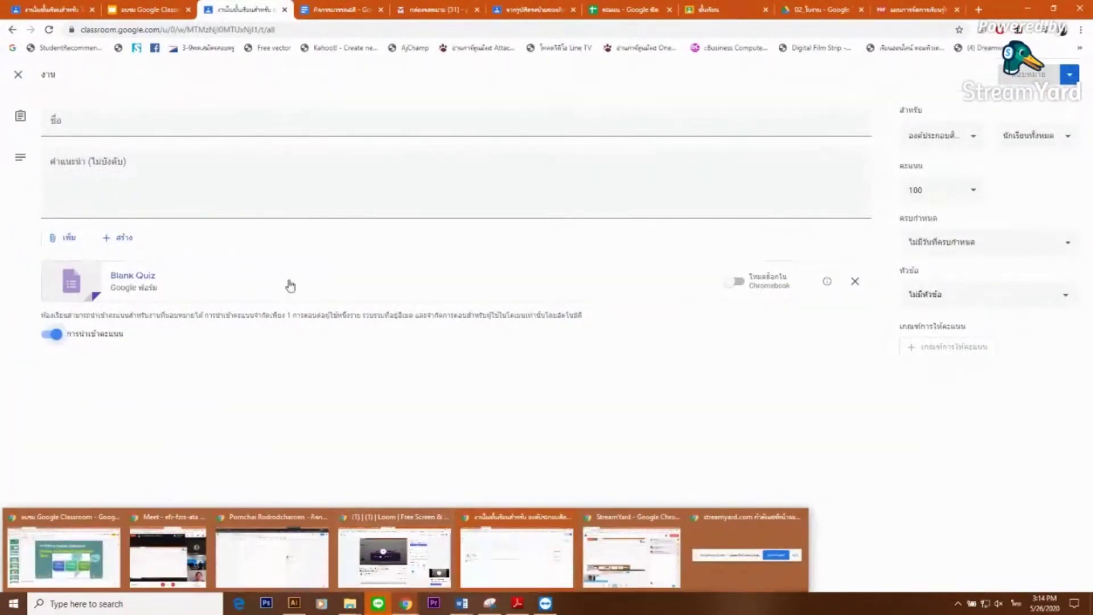
Step: Browse the three test forms in Drive's 03_แบบทดสอบ folder, then return to the Classroom classes list
click(825, 9)
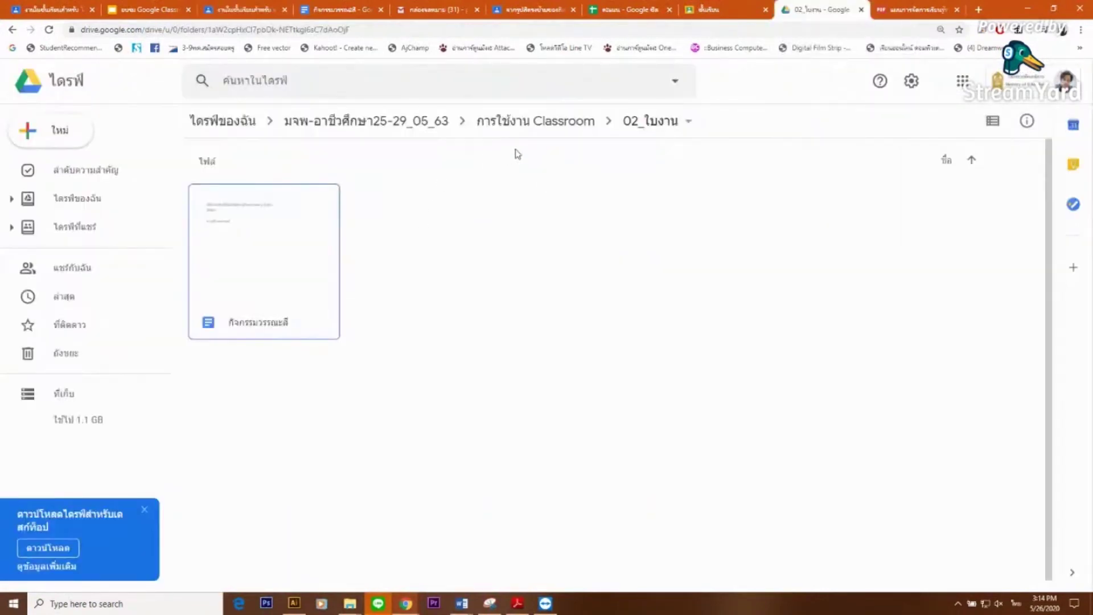
click(535, 121)
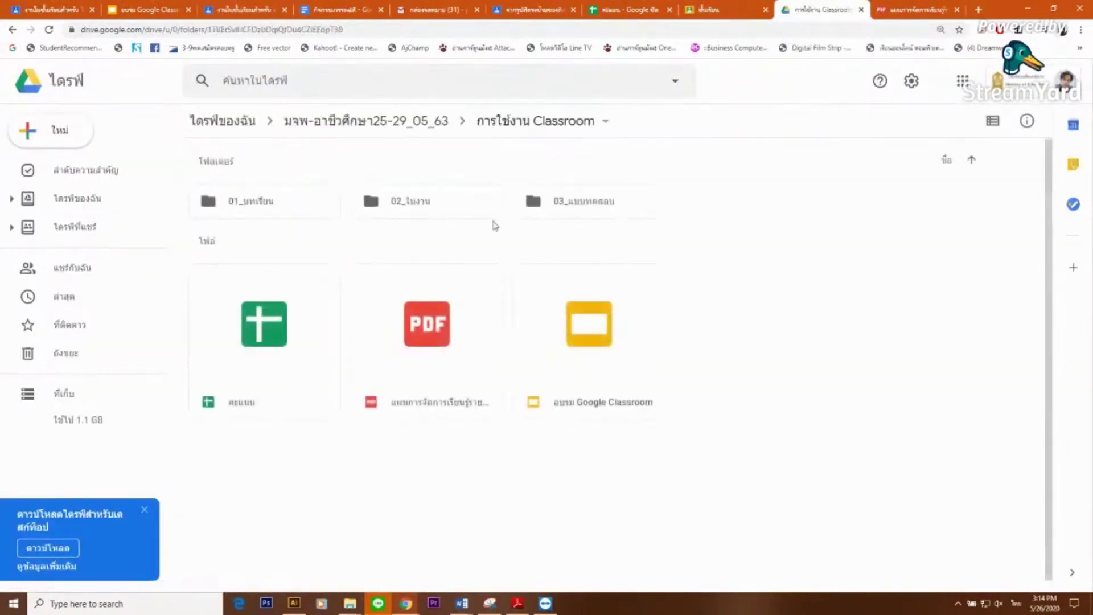
double_click(584, 202)
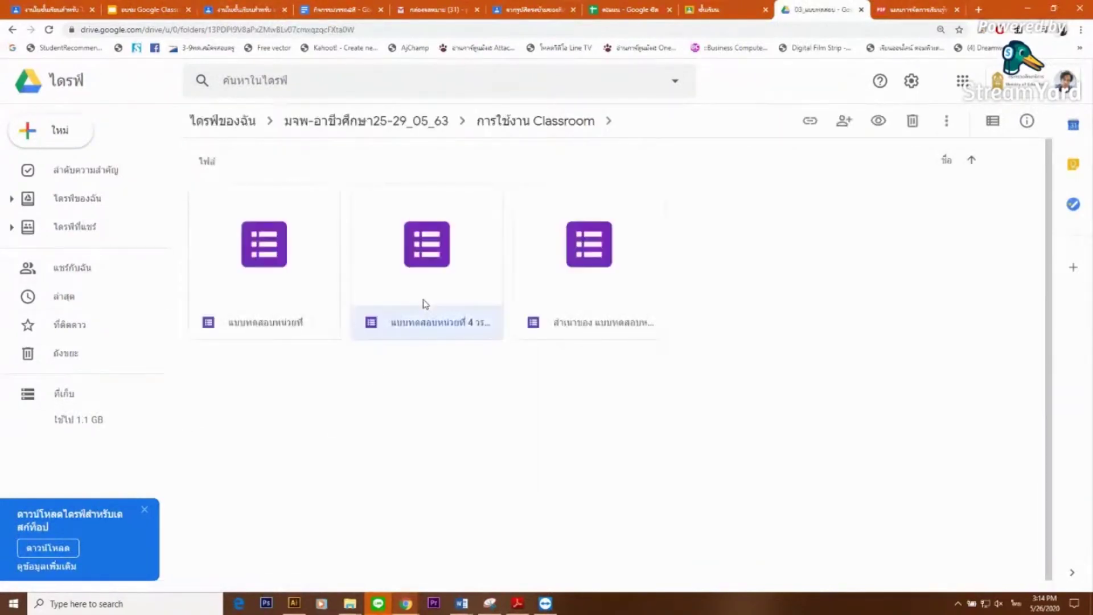
click(641, 269)
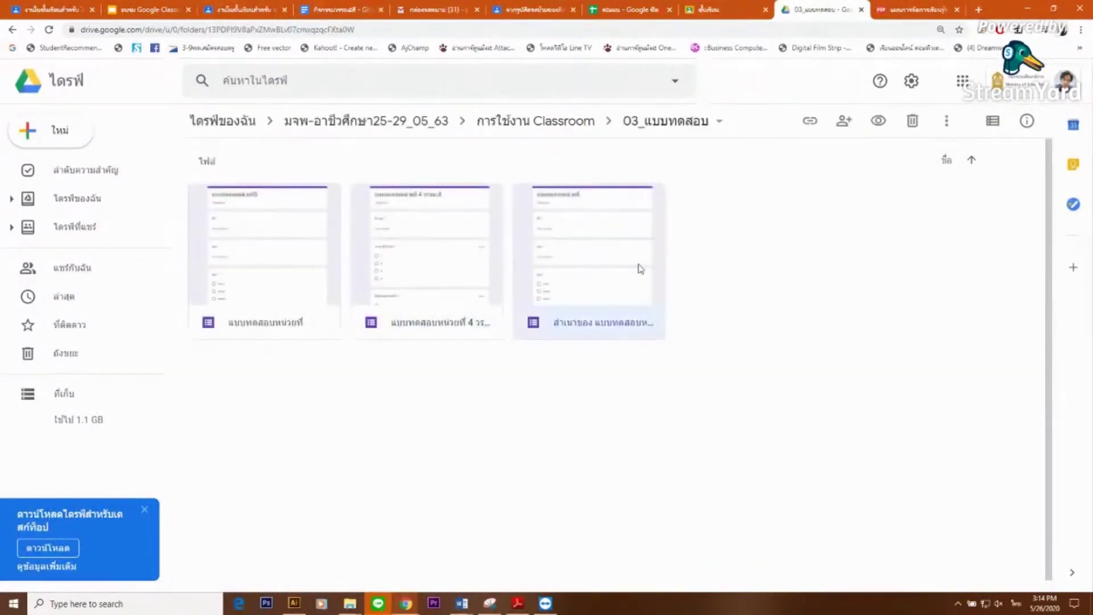
click(436, 280)
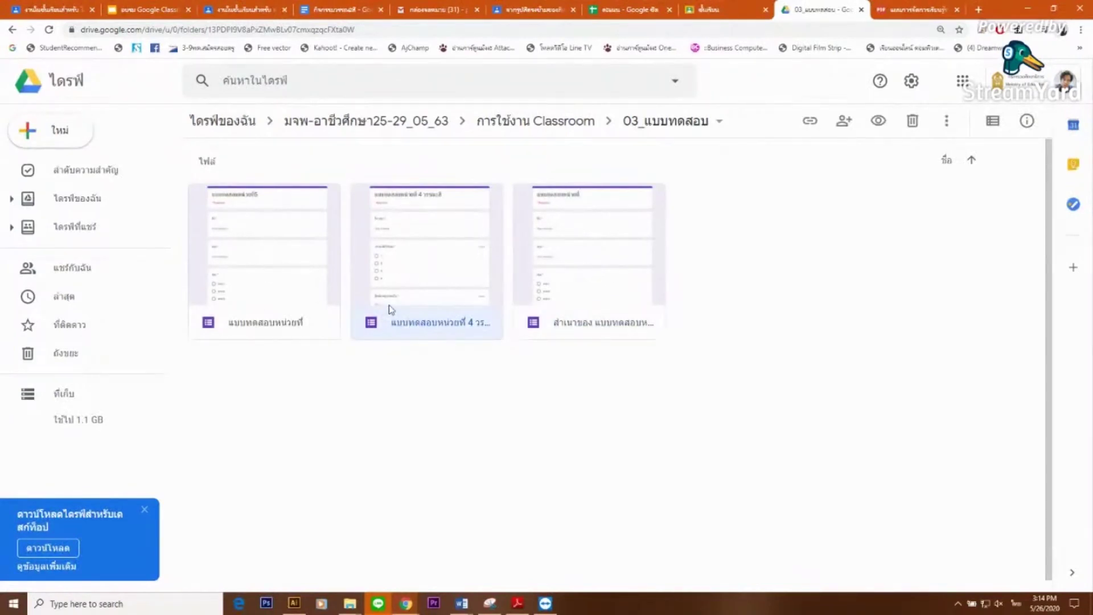
key(Left)
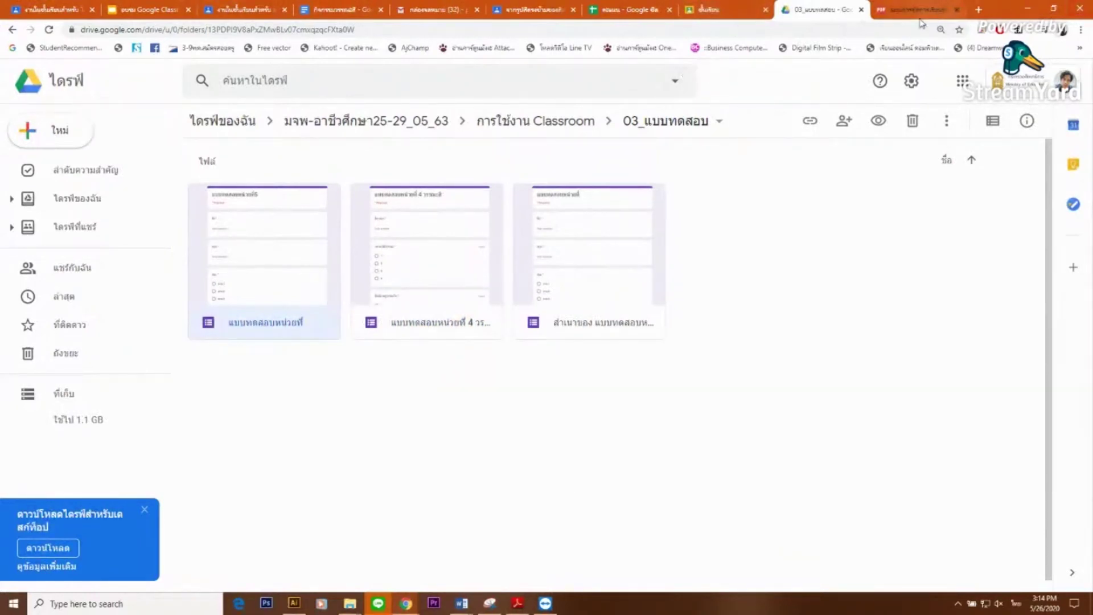
click(705, 7)
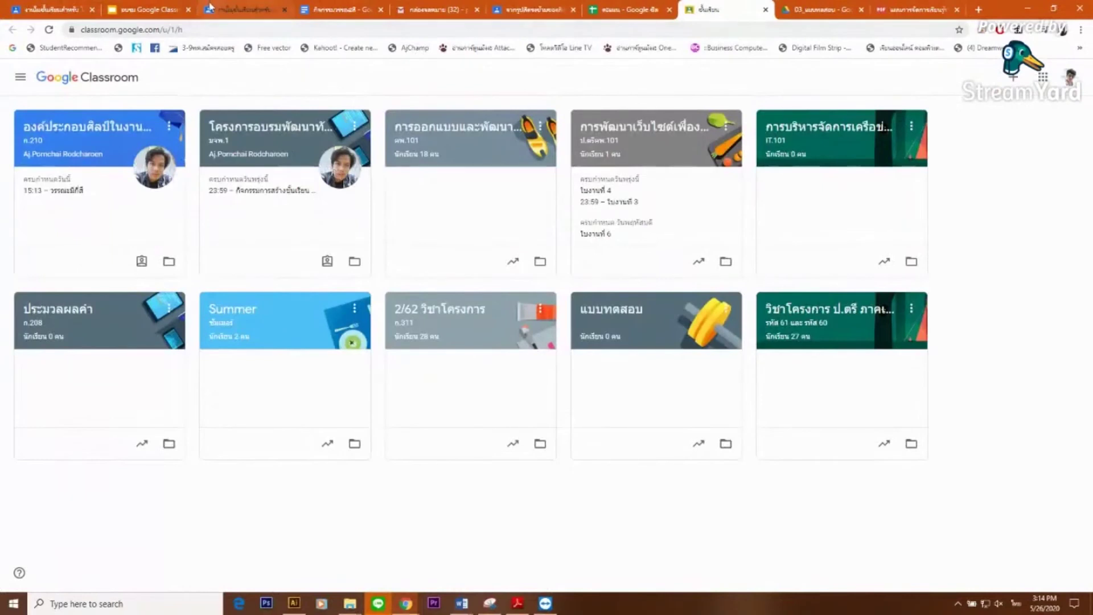
Step: Discard the Blank Quiz draft and start a new 100-point assignment with attachment options shown
click(242, 10)
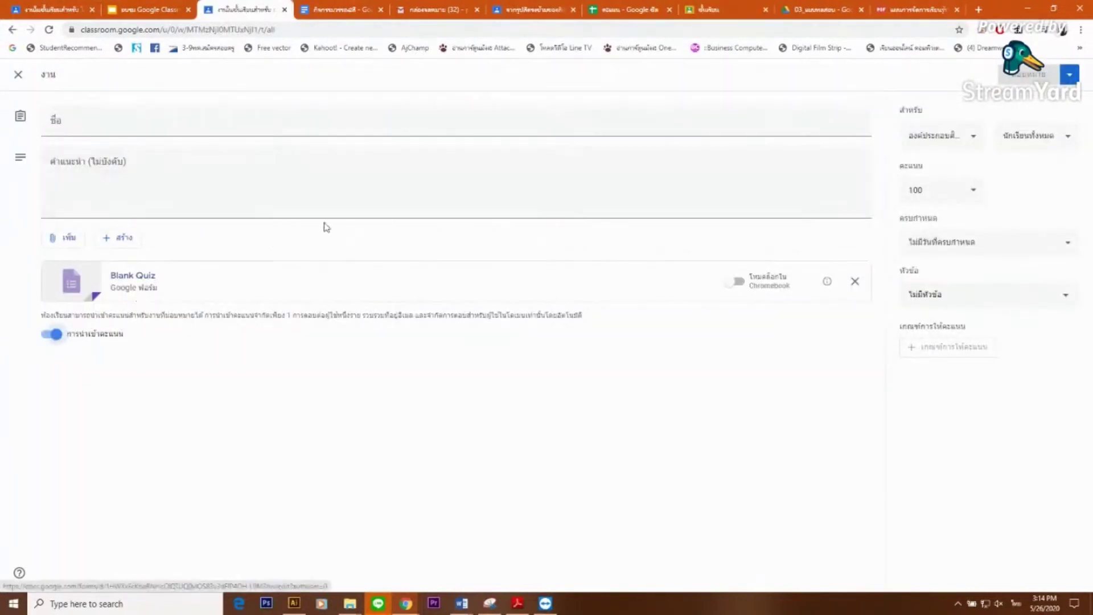
click(18, 76)
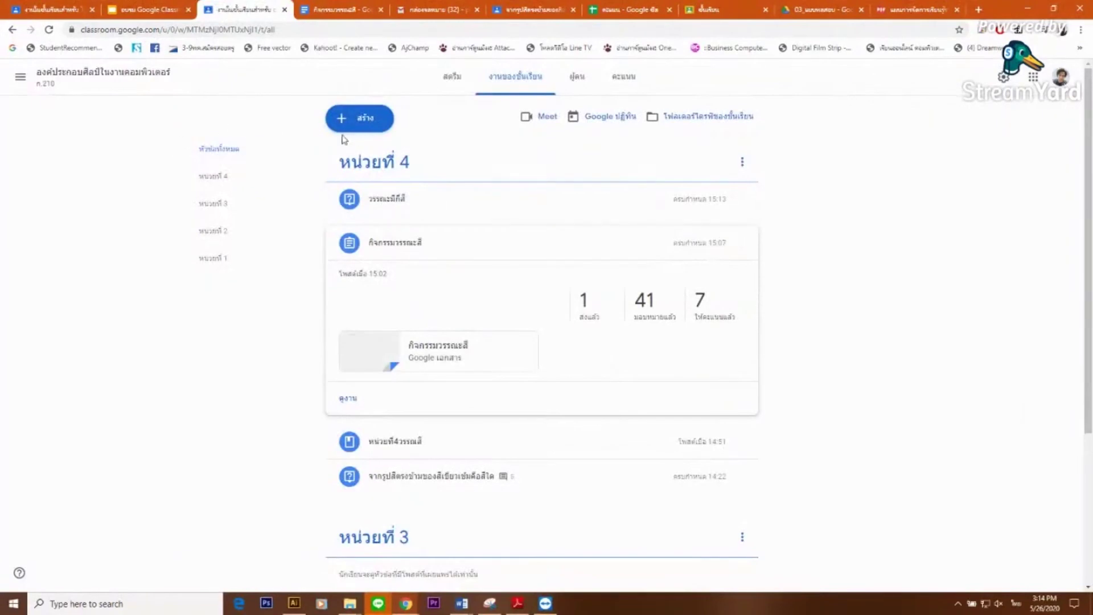
click(367, 117)
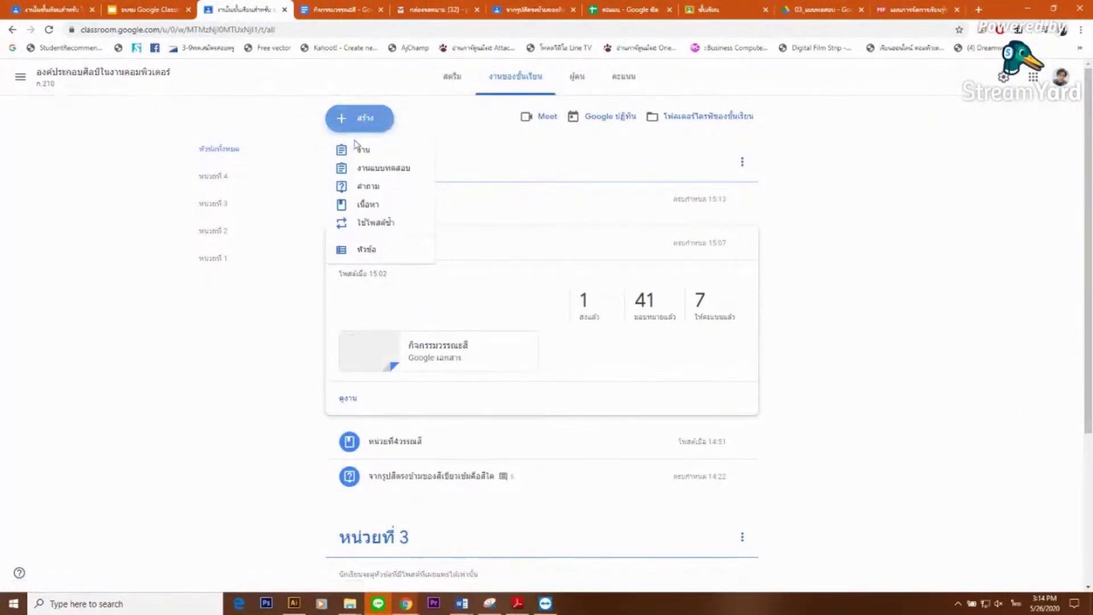
click(379, 152)
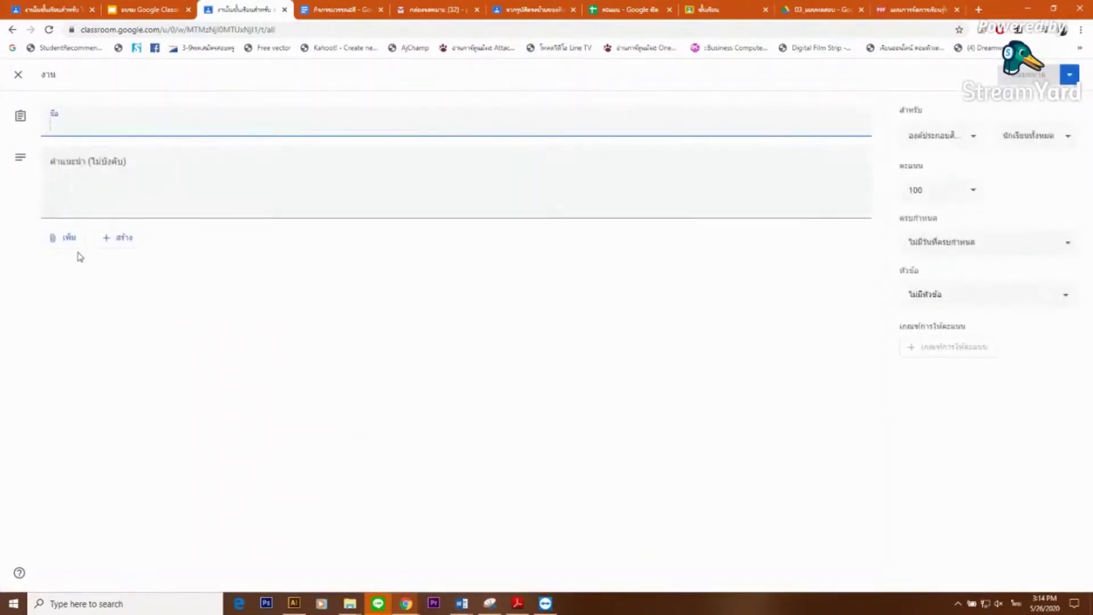
click(65, 237)
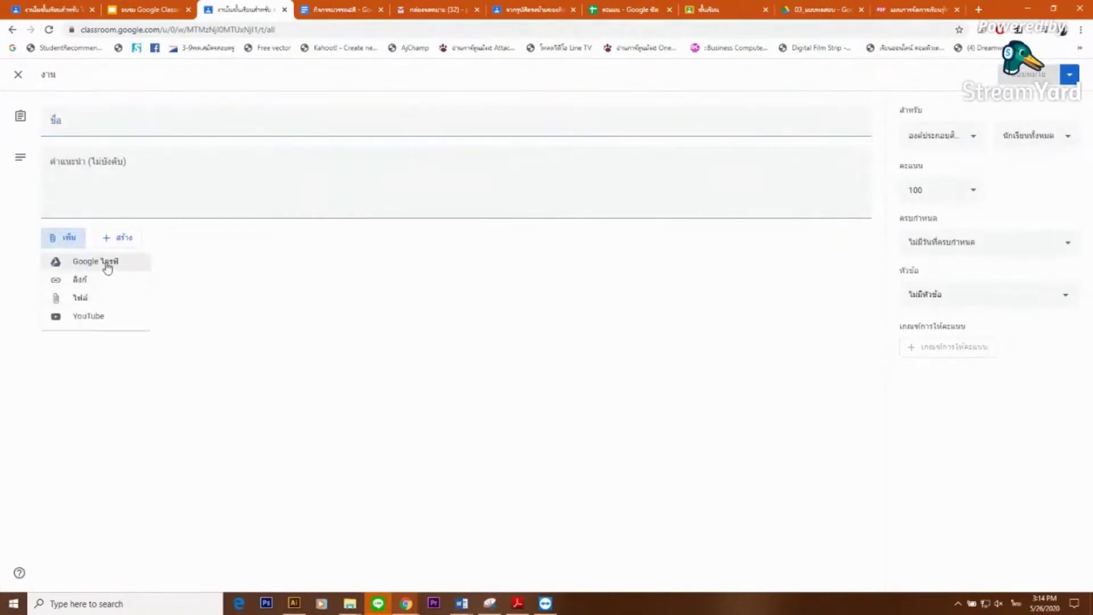
Step: In the Drive picker, go through My Drive to the 03_แบบทดสอบ test folder
click(107, 265)
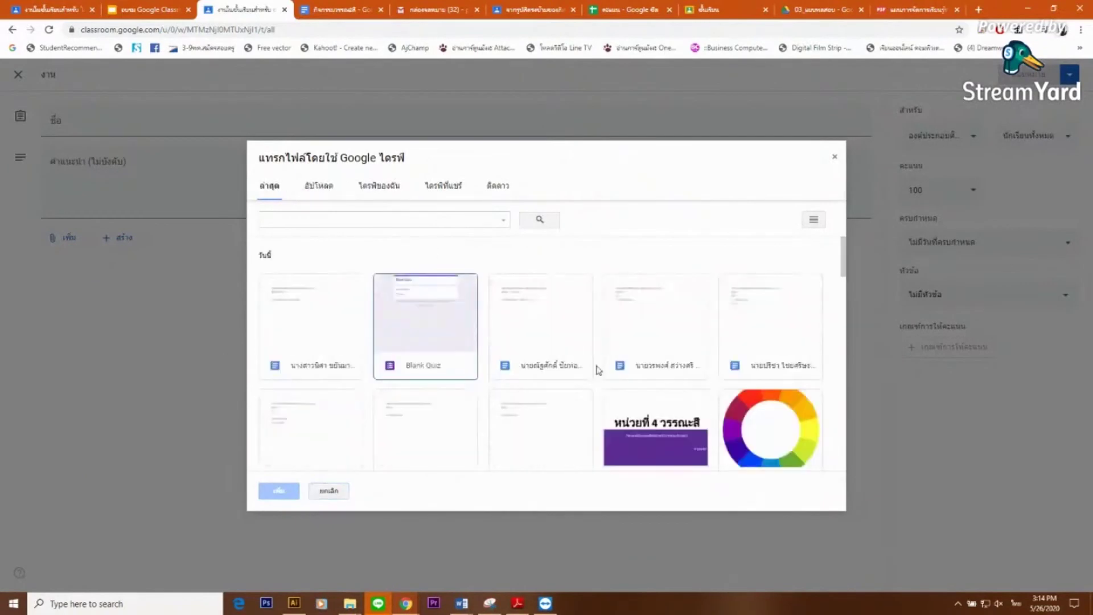
scroll(368, 298, down, 2)
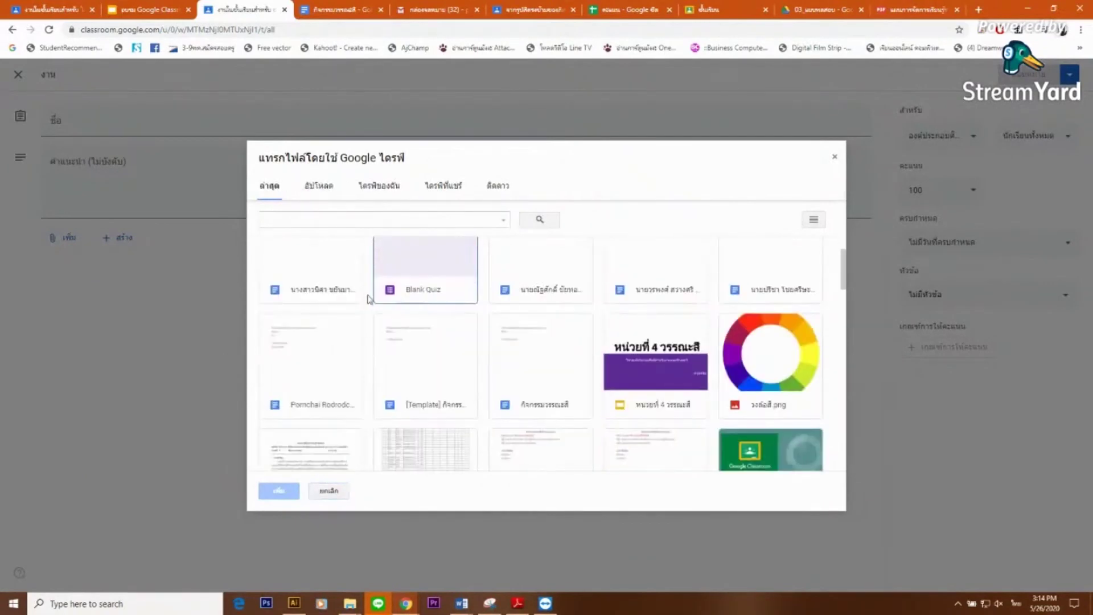
scroll(368, 298, down, 5)
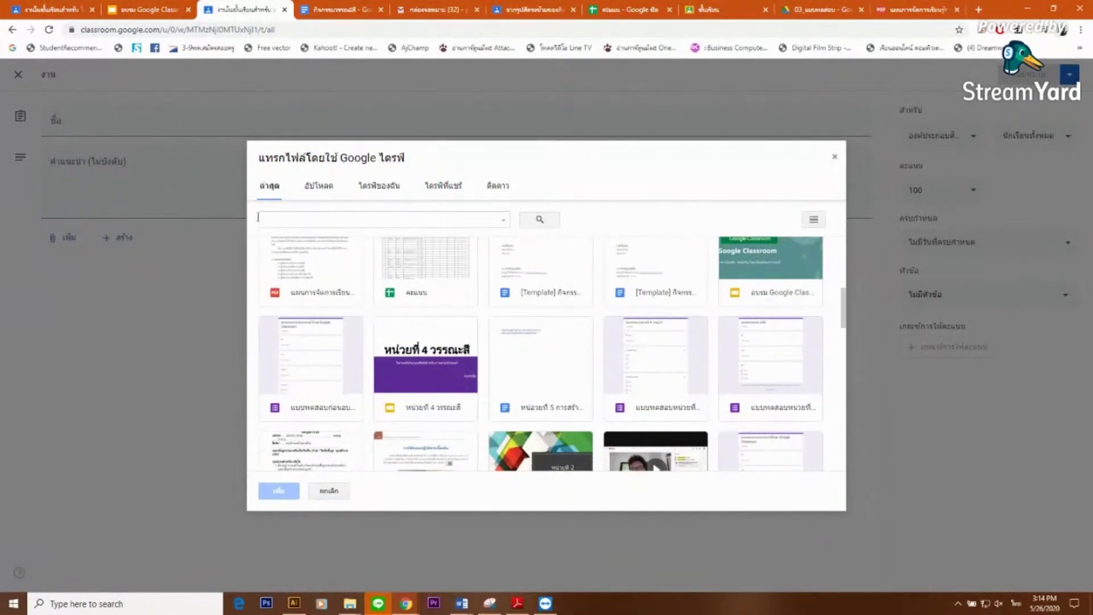
click(394, 191)
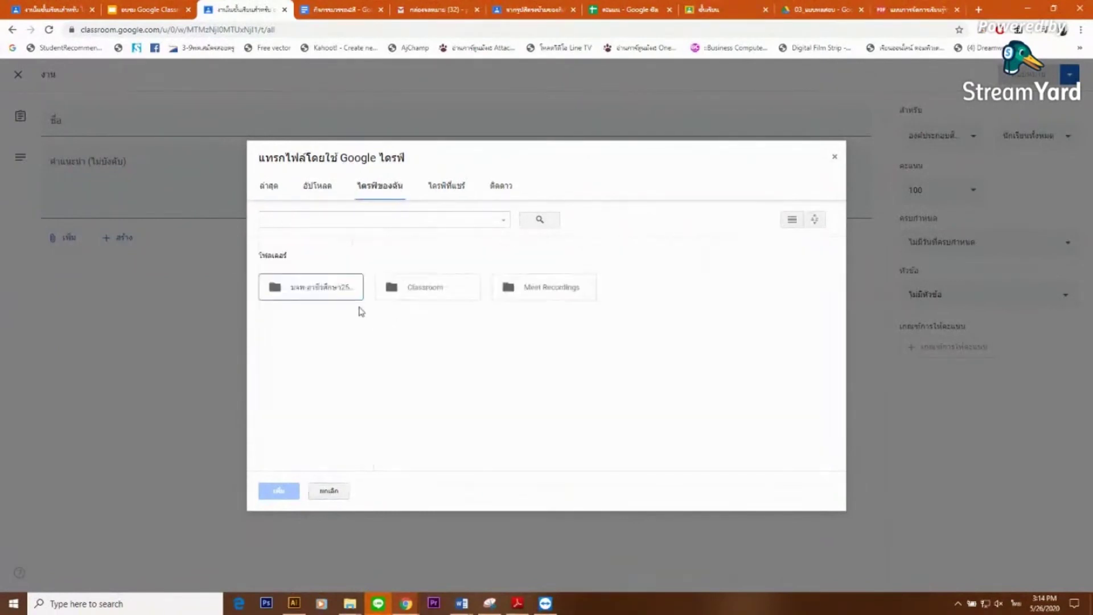
double_click(346, 293)
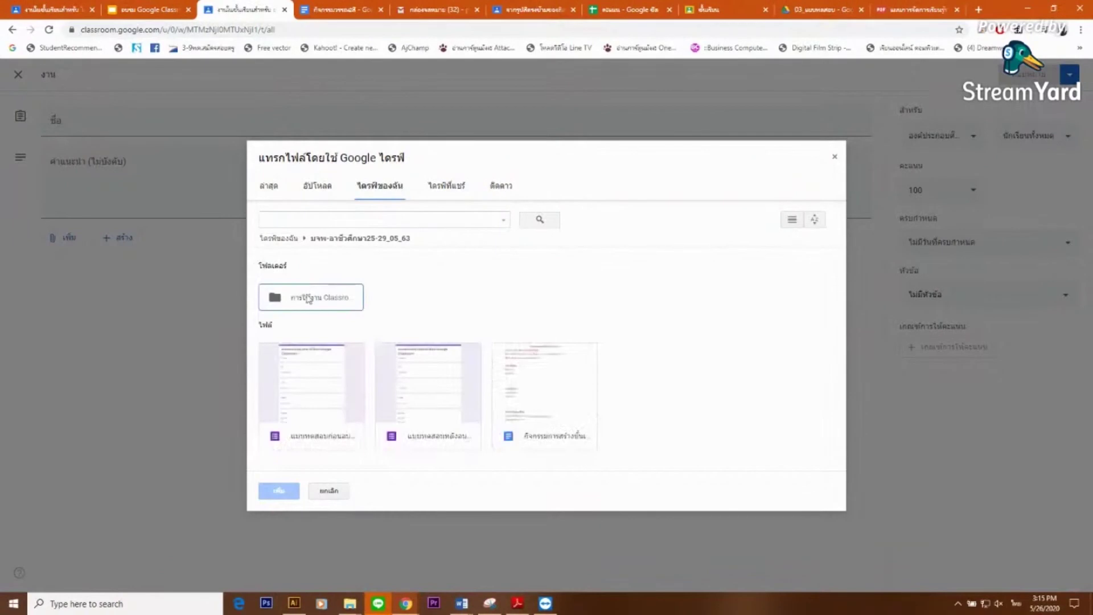
double_click(308, 298)
click(550, 302)
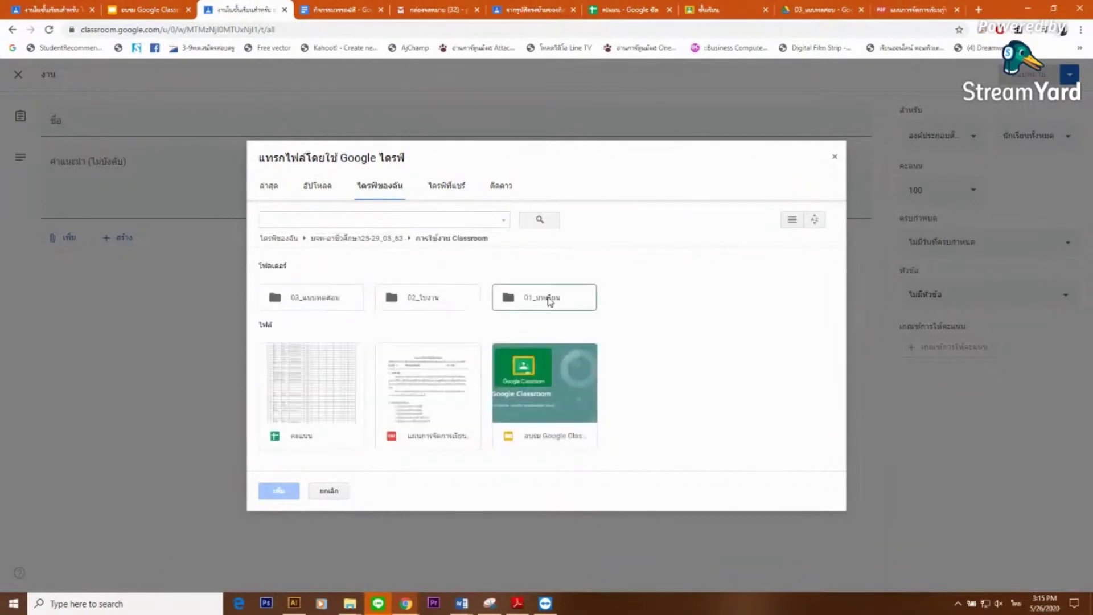
double_click(336, 300)
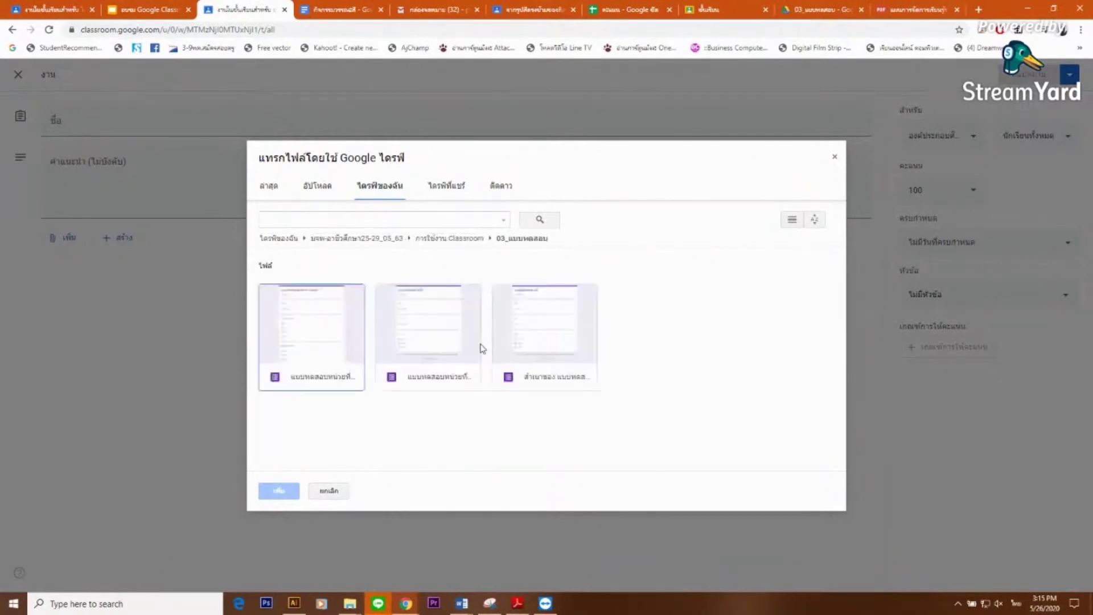
Step: Attach the Unit 4 test form แบบทดสอบหน่วยที่ 4 วรรณะสี, picked from list view
click(427, 325)
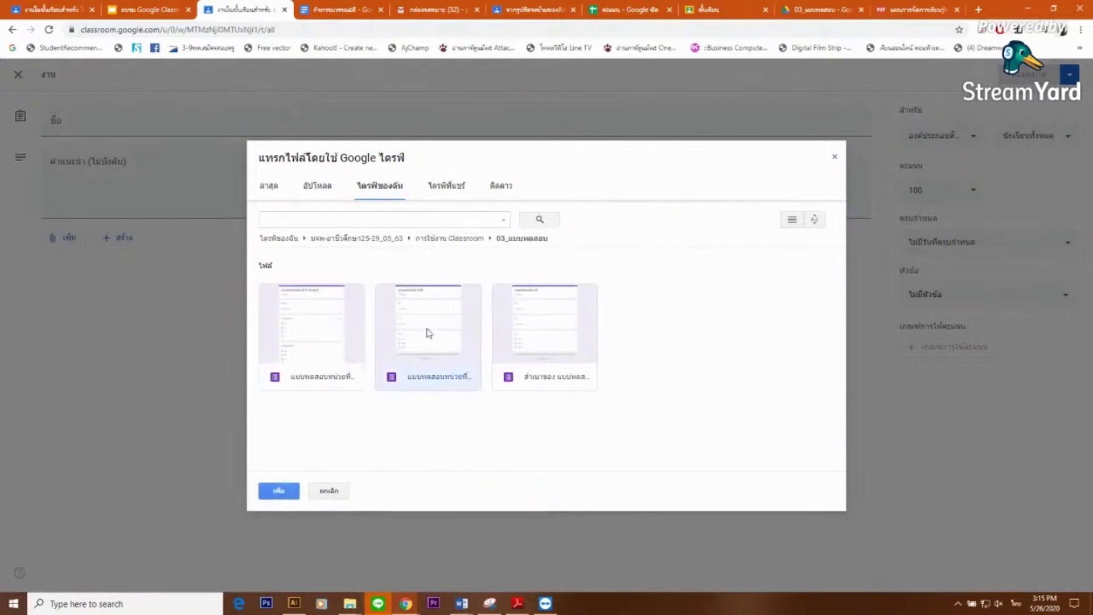
click(344, 335)
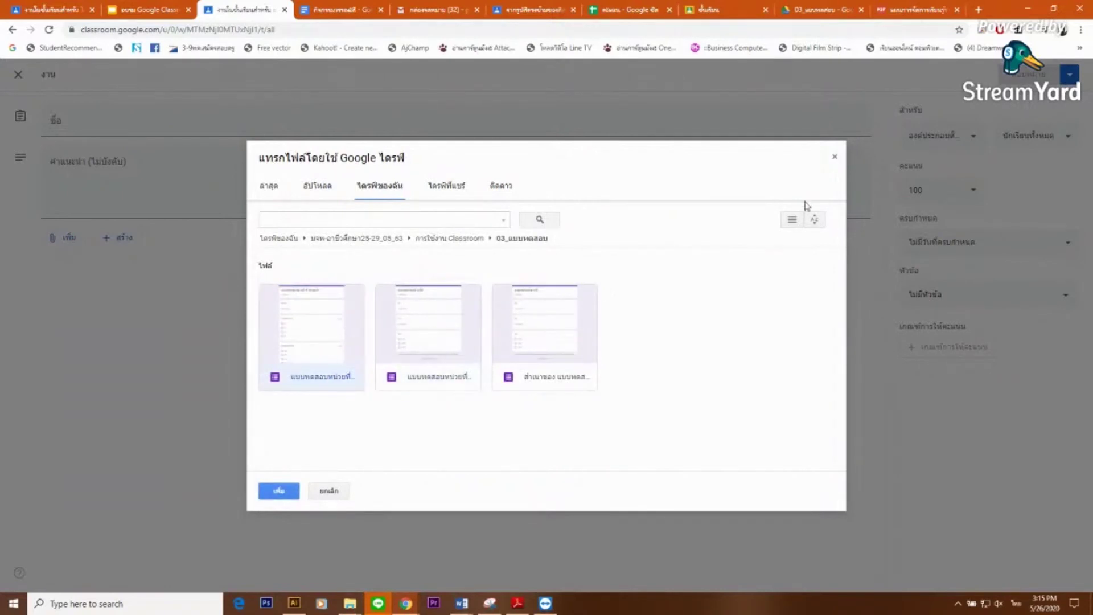
click(789, 223)
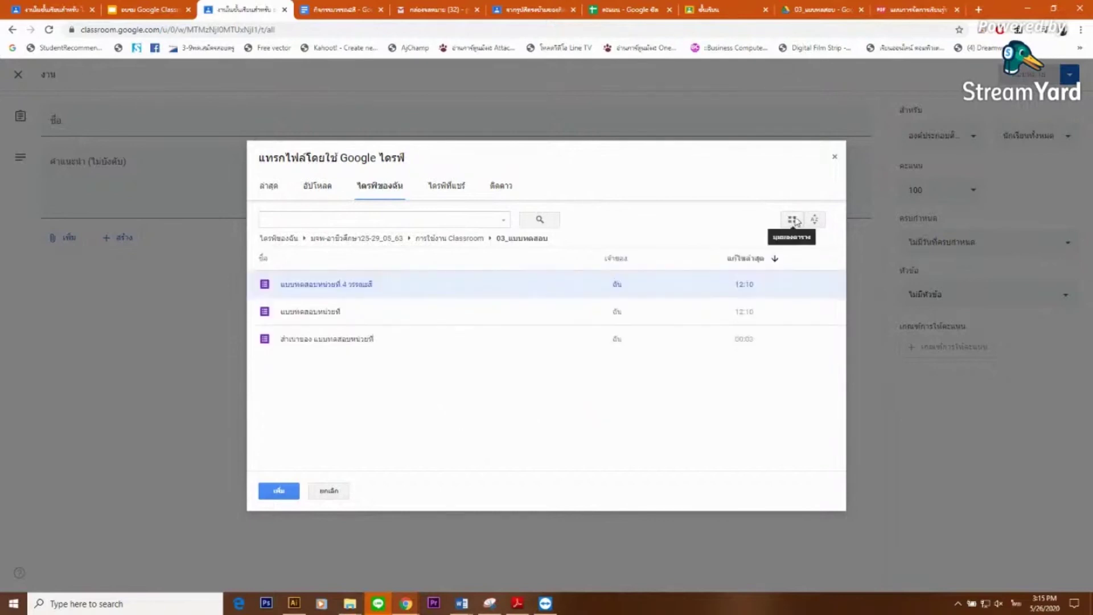
double_click(313, 284)
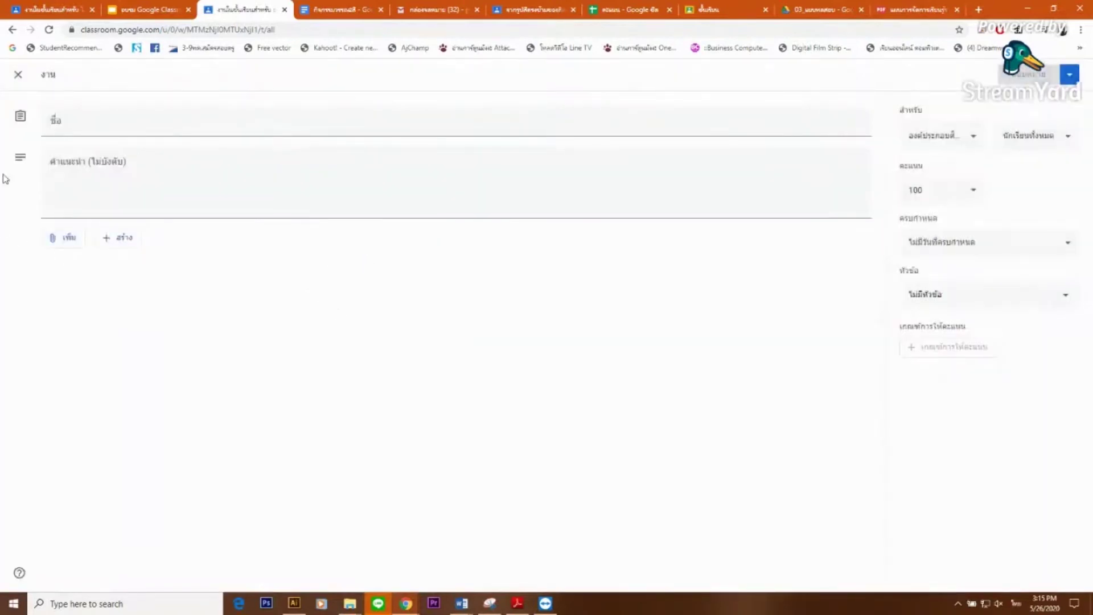
click(67, 130)
Step: Title the assignment 'แบบทดสอบหน่วยที่ 4 วรรณสี' and keep grade importing on at 100 points
text(แ)
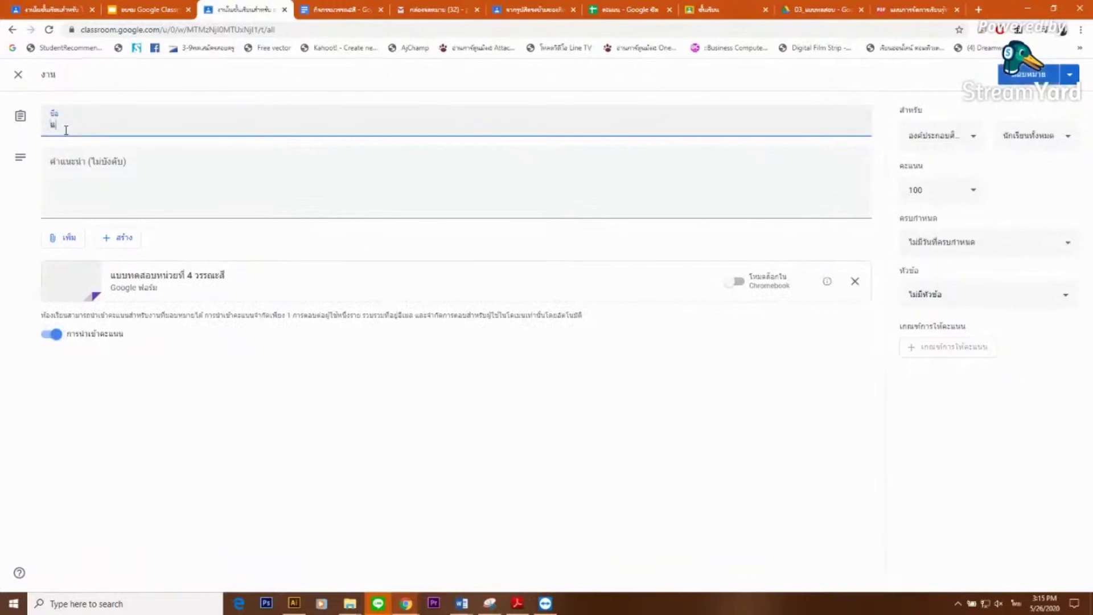
text(บบทดสอบหน่วยที่ 4)
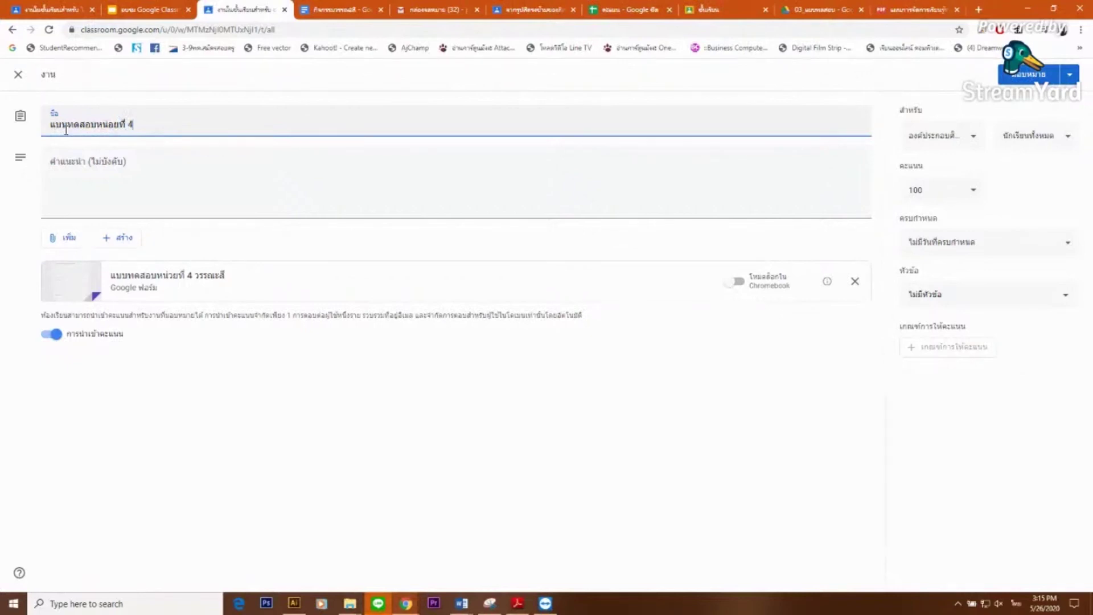
text( วรรณสี)
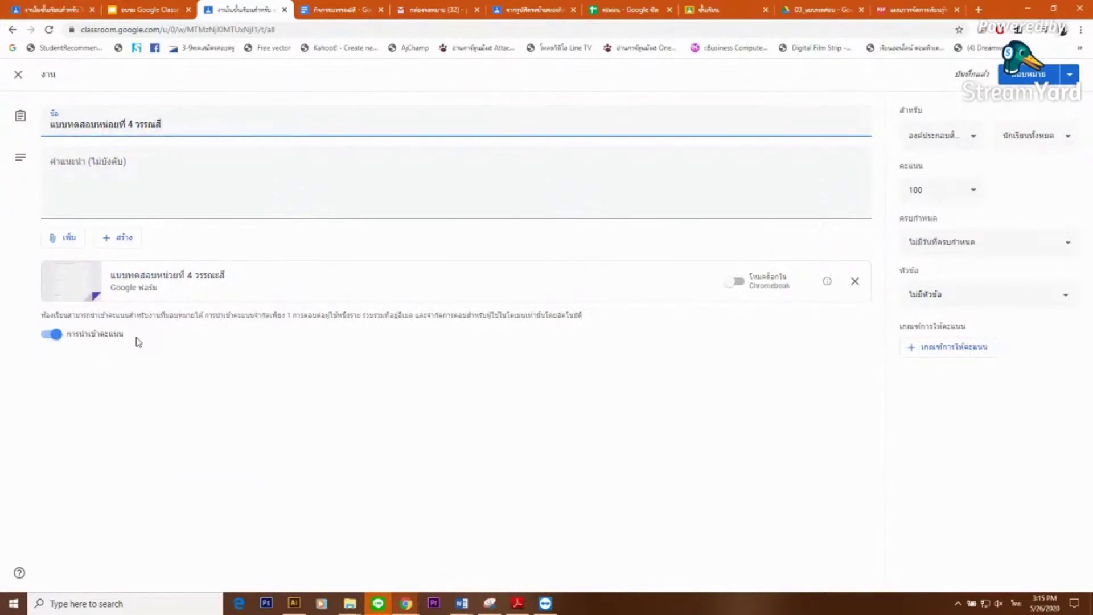
drag(131, 341, 66, 335)
click(51, 334)
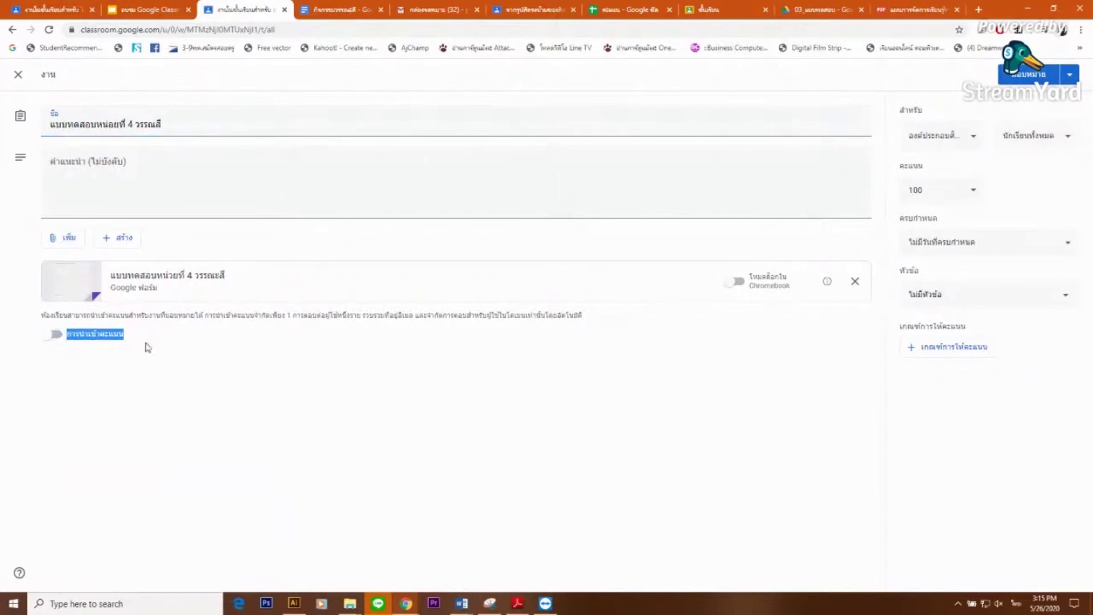
click(52, 334)
click(105, 337)
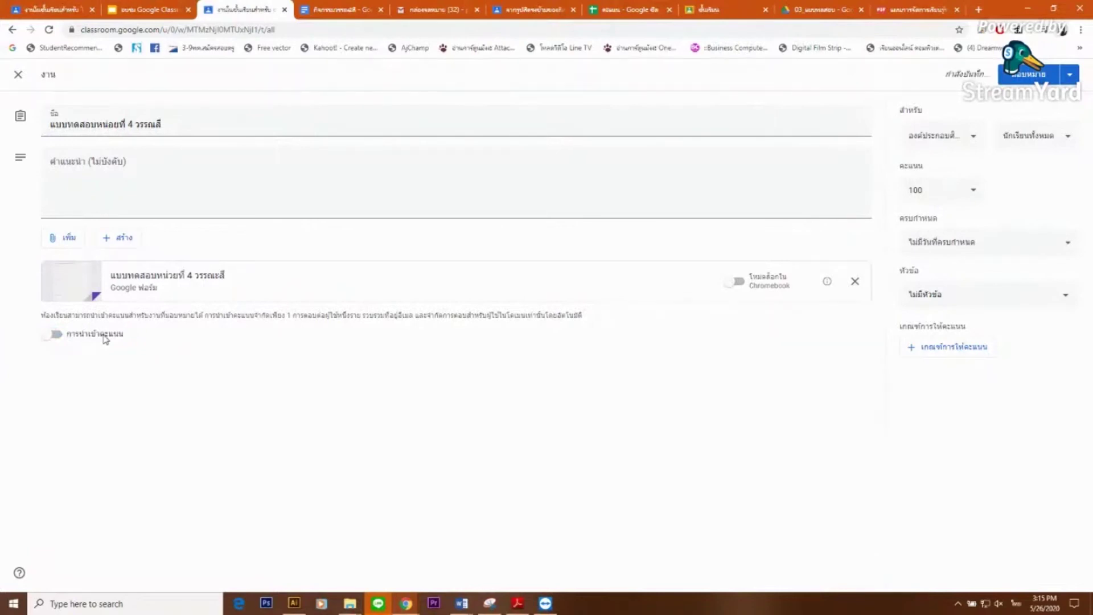
click(48, 338)
click(958, 197)
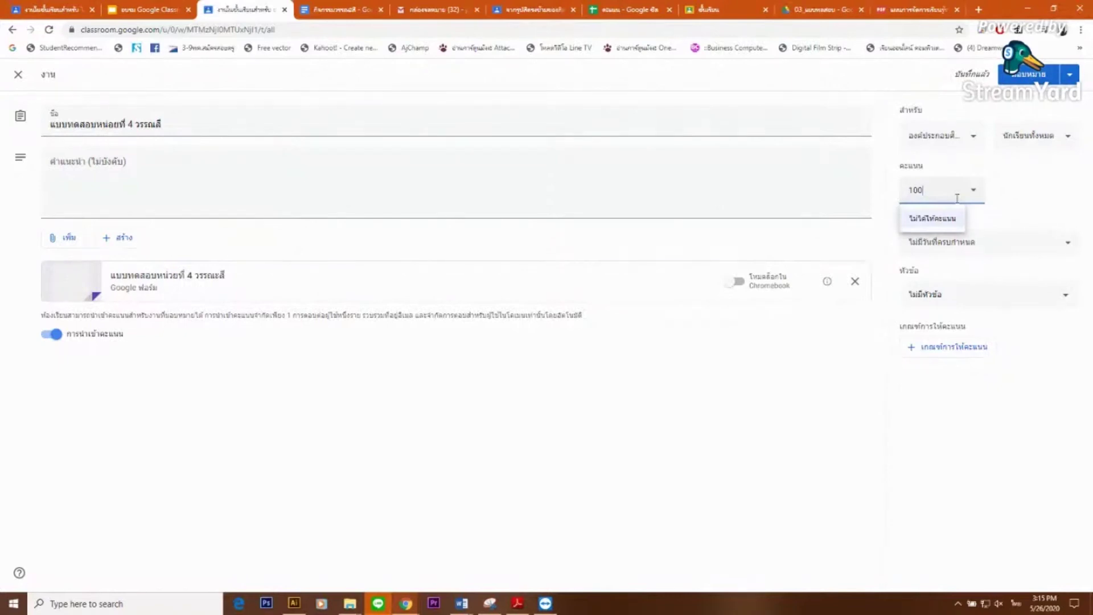
Step: Set the due date to 26 May 2020 at 15:20, file under หน่วยที่ 4, and assign
click(997, 252)
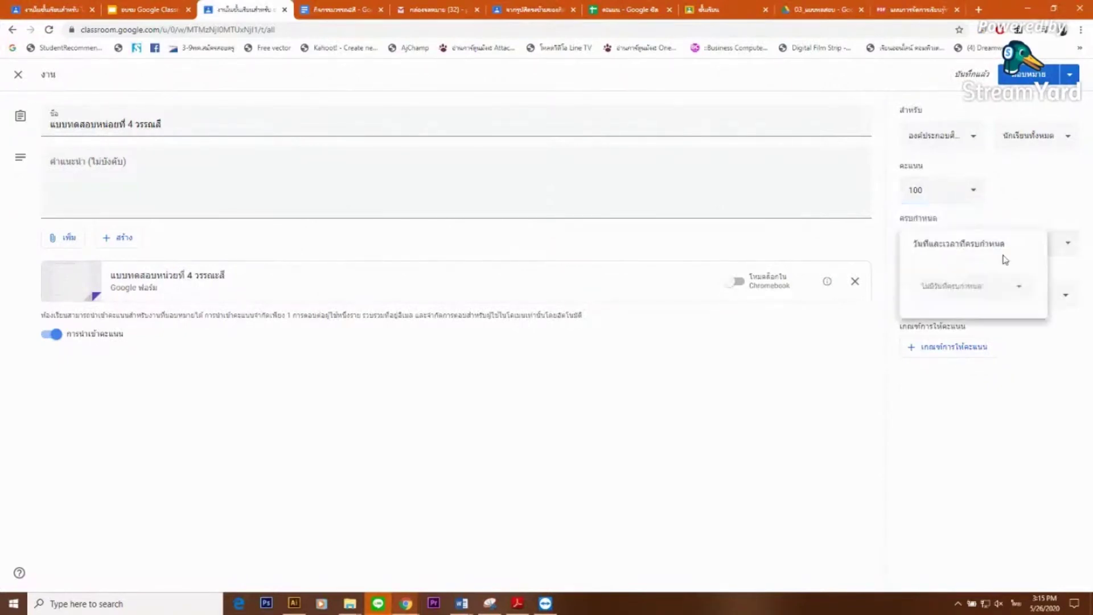
click(994, 296)
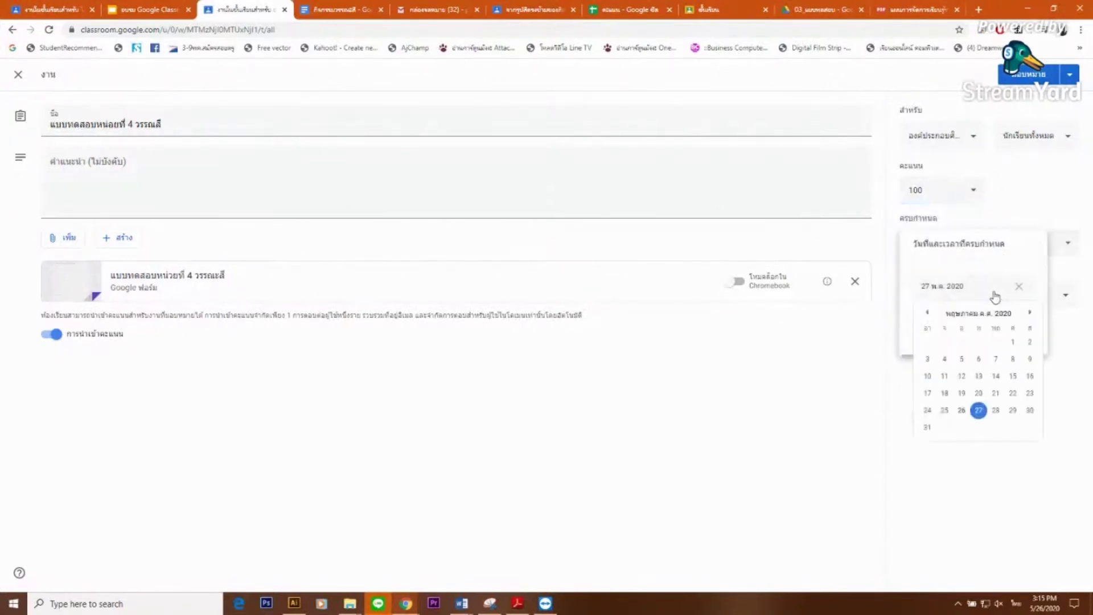
click(961, 410)
click(969, 325)
text(23:00)
text(15:20)
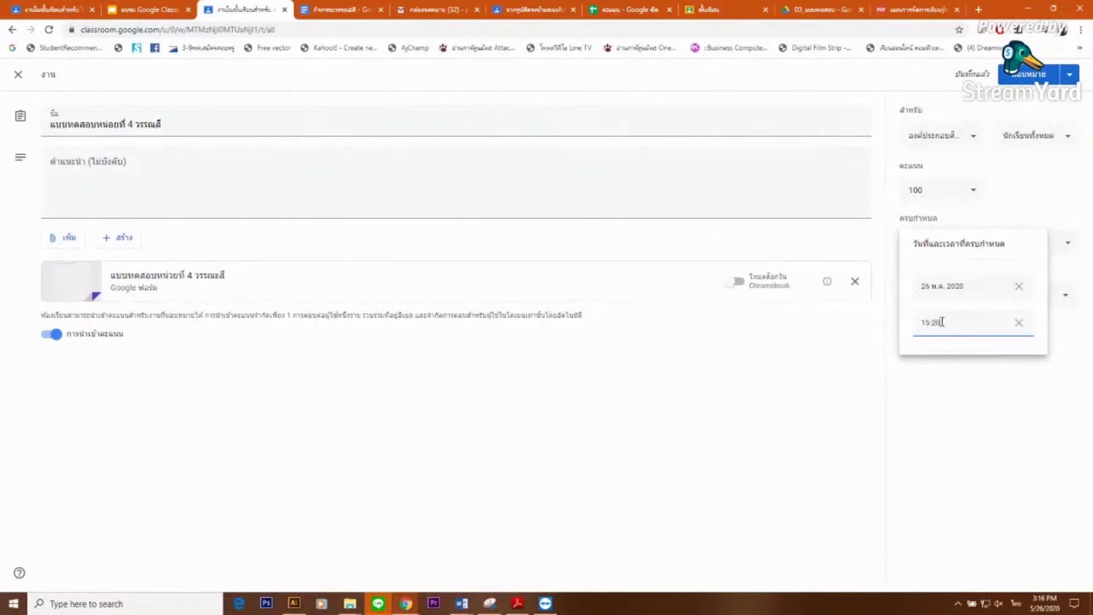
click(1021, 417)
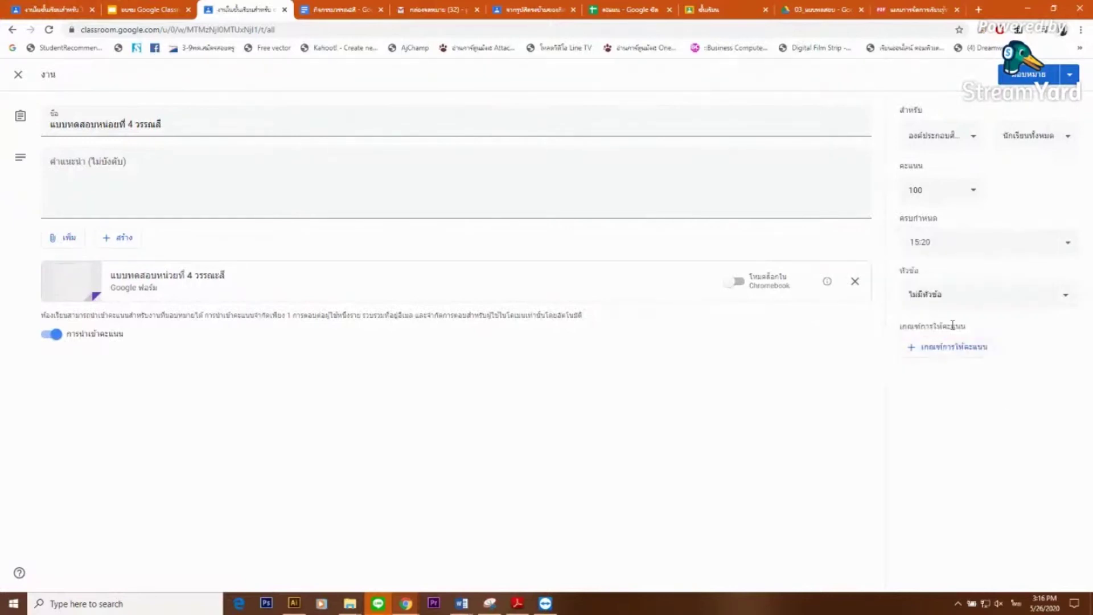
click(962, 294)
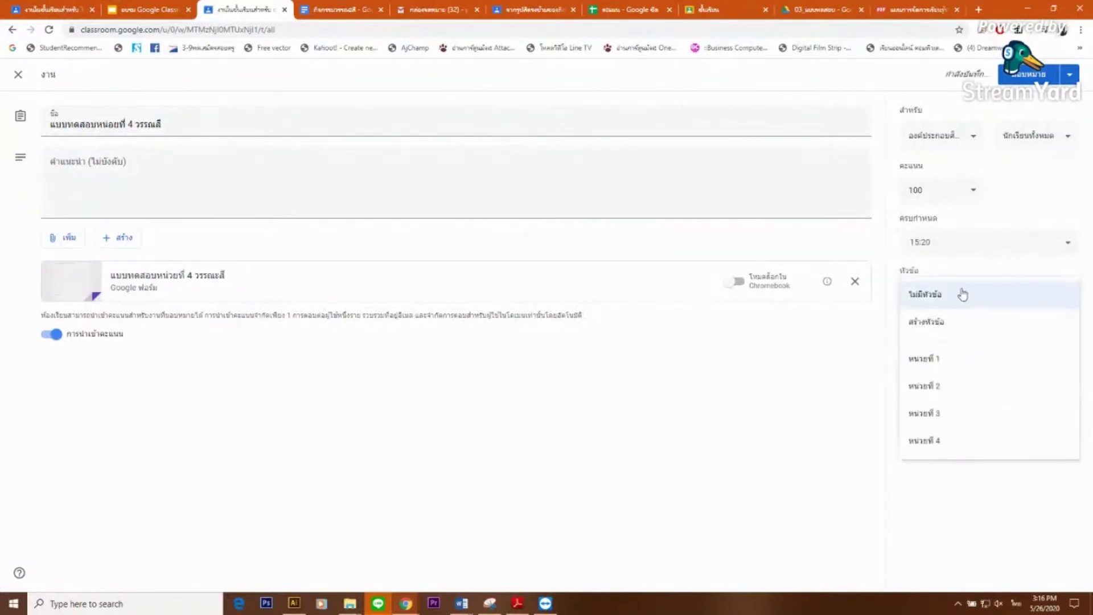
click(976, 441)
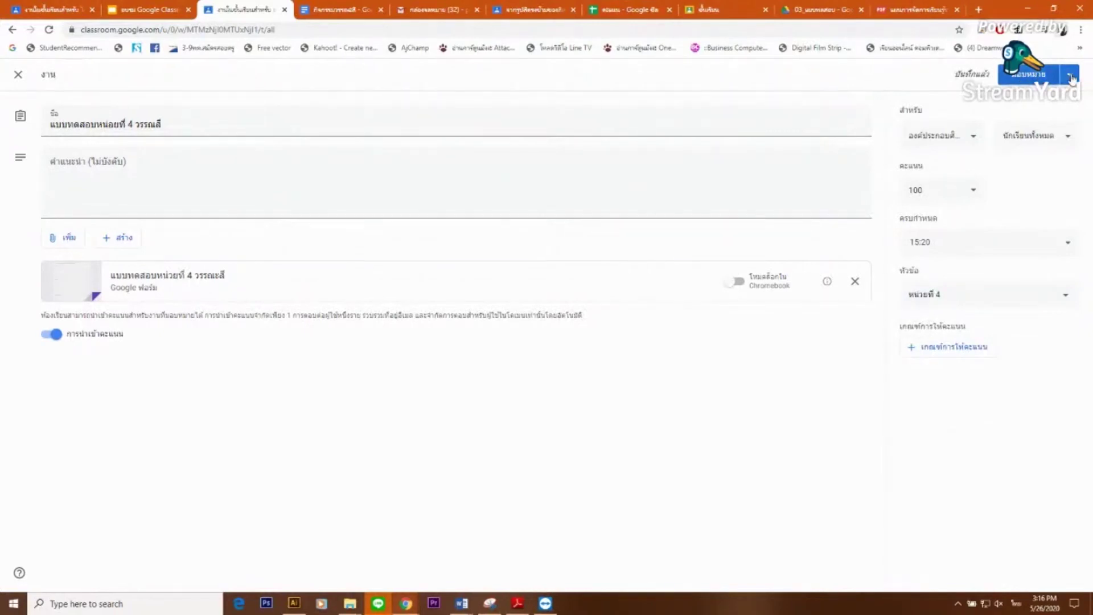
click(1039, 82)
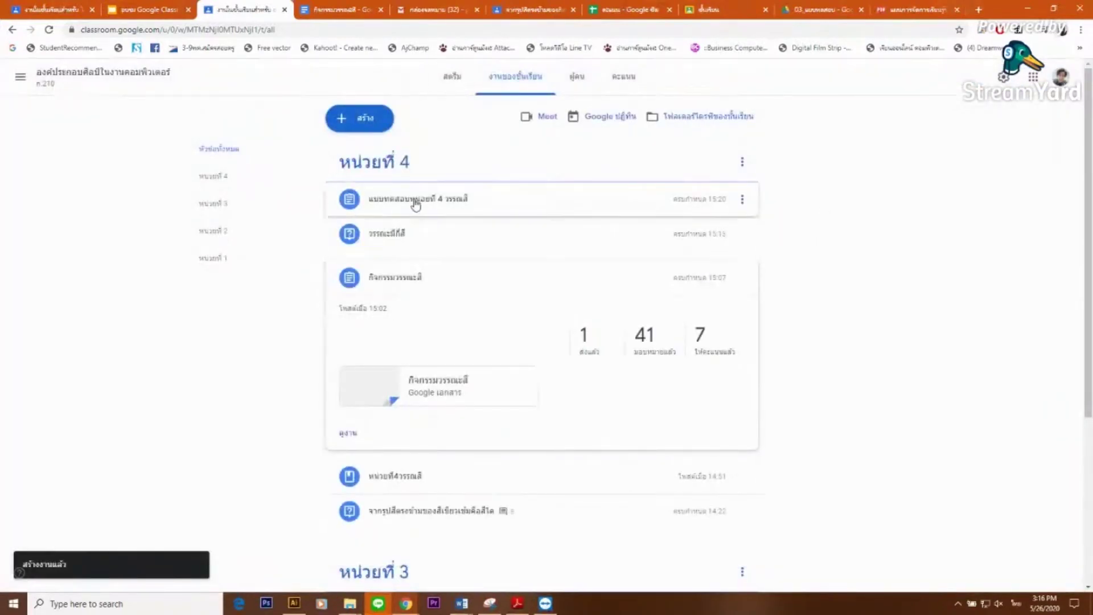
Step: Close the student's activity document and open the Unit 4 quiz from the stream's Upcoming list
click(415, 201)
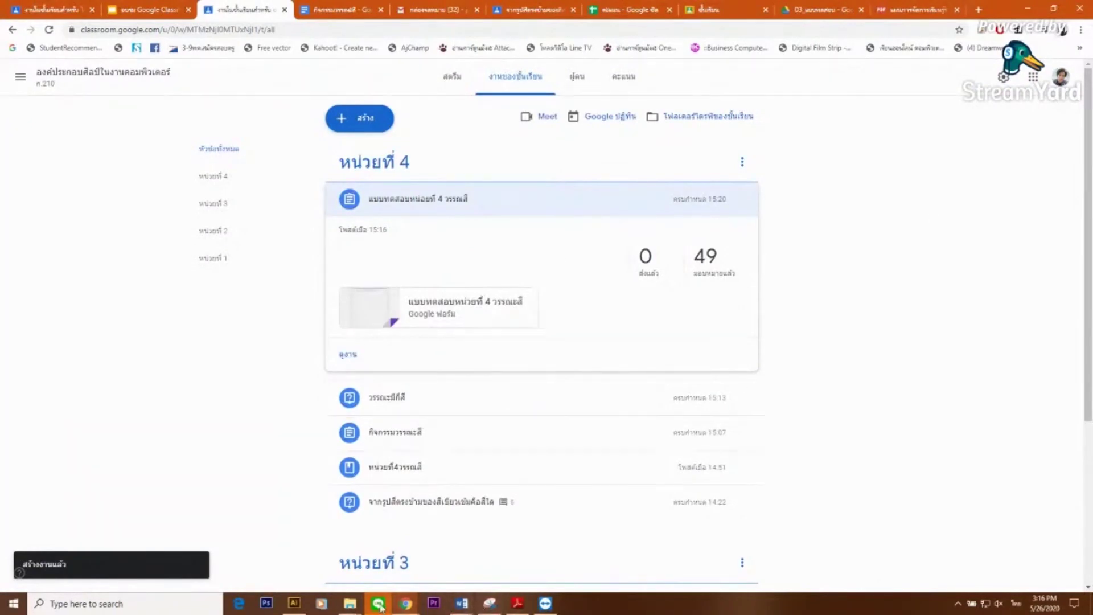
click(406, 604)
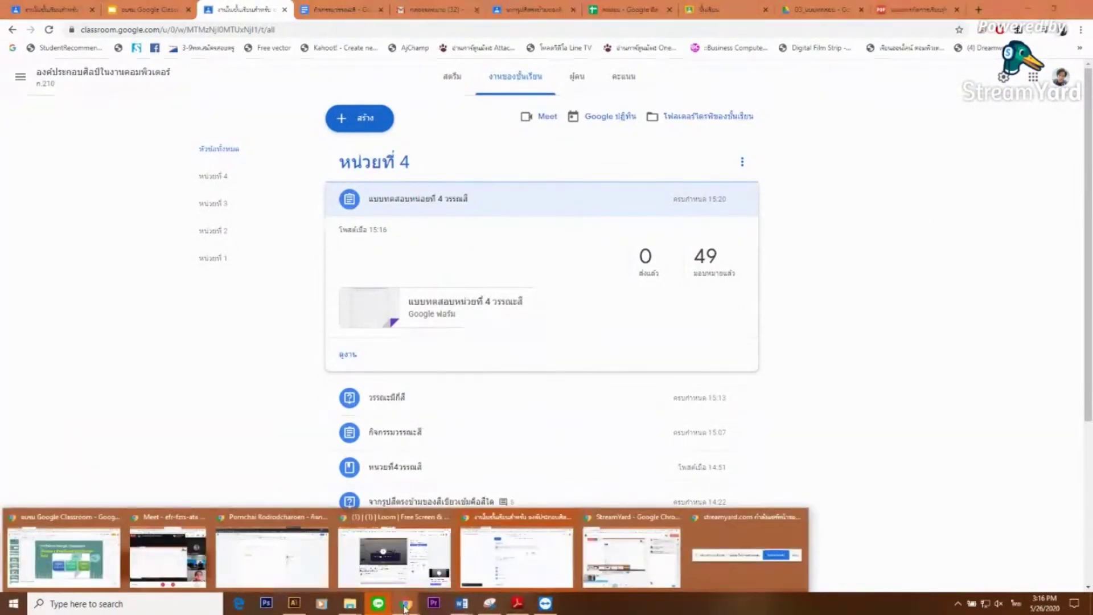
mouse_move(228, 579)
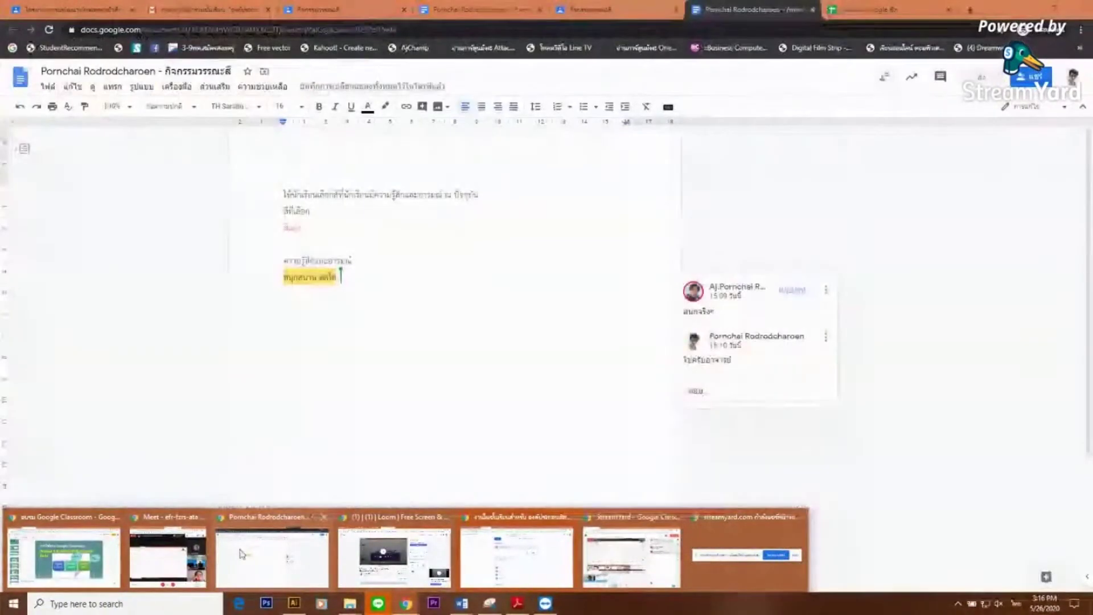
click(271, 549)
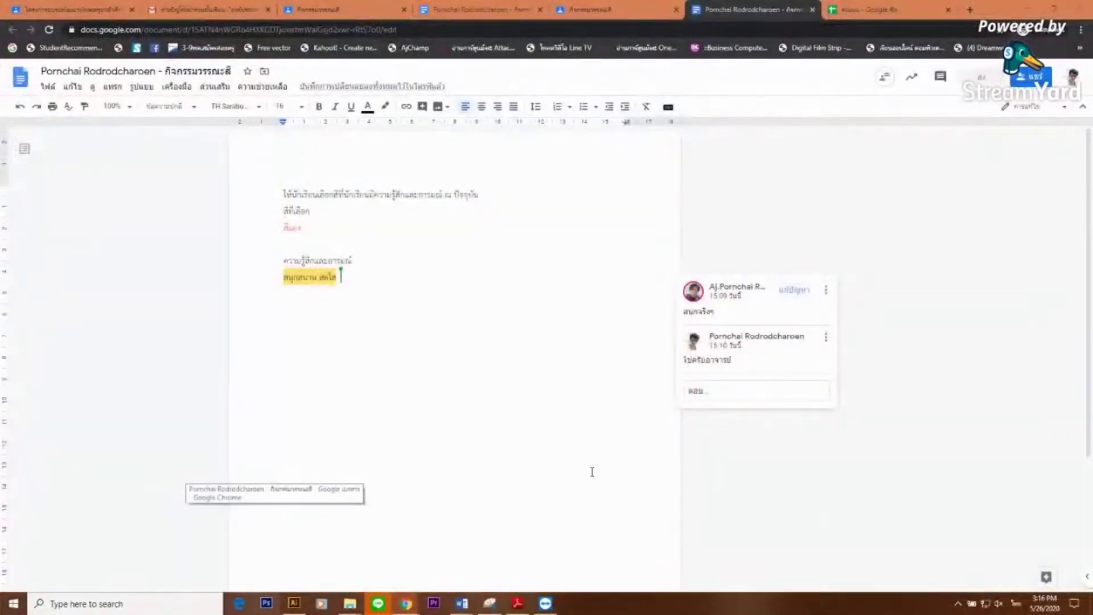
click(812, 10)
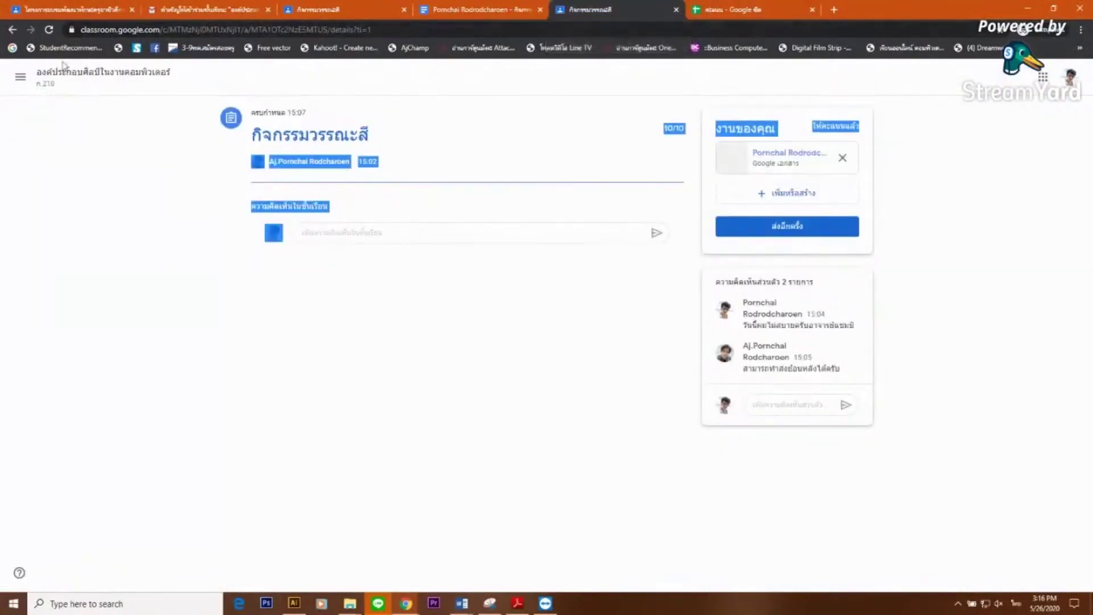
click(74, 77)
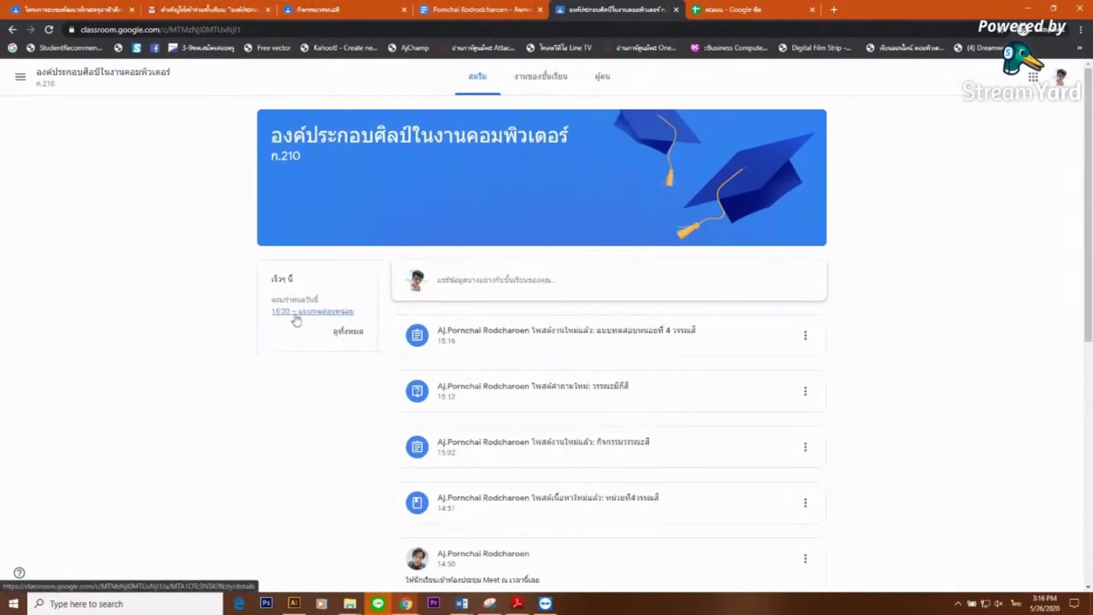
click(319, 314)
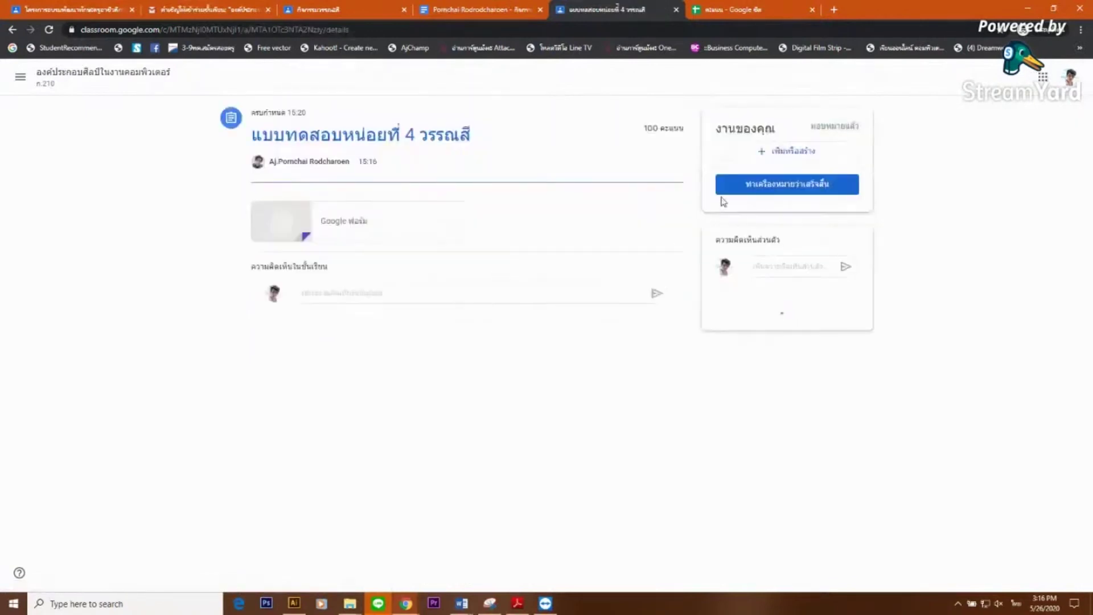
Step: Try the quiz's attached form, reach the access-required page, and head back to the Classroom window
click(326, 226)
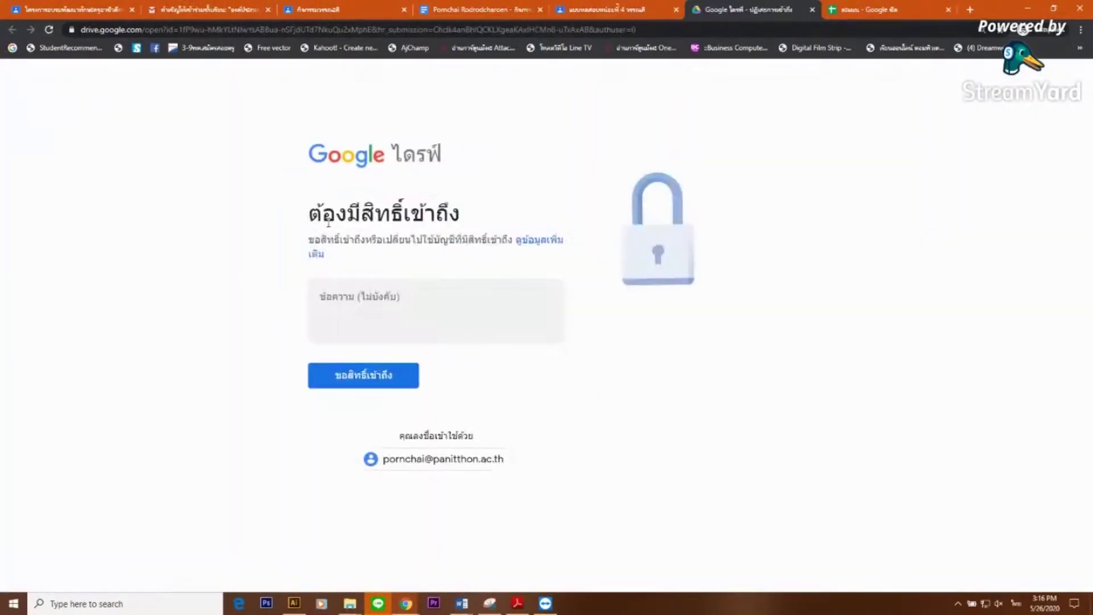
click(599, 11)
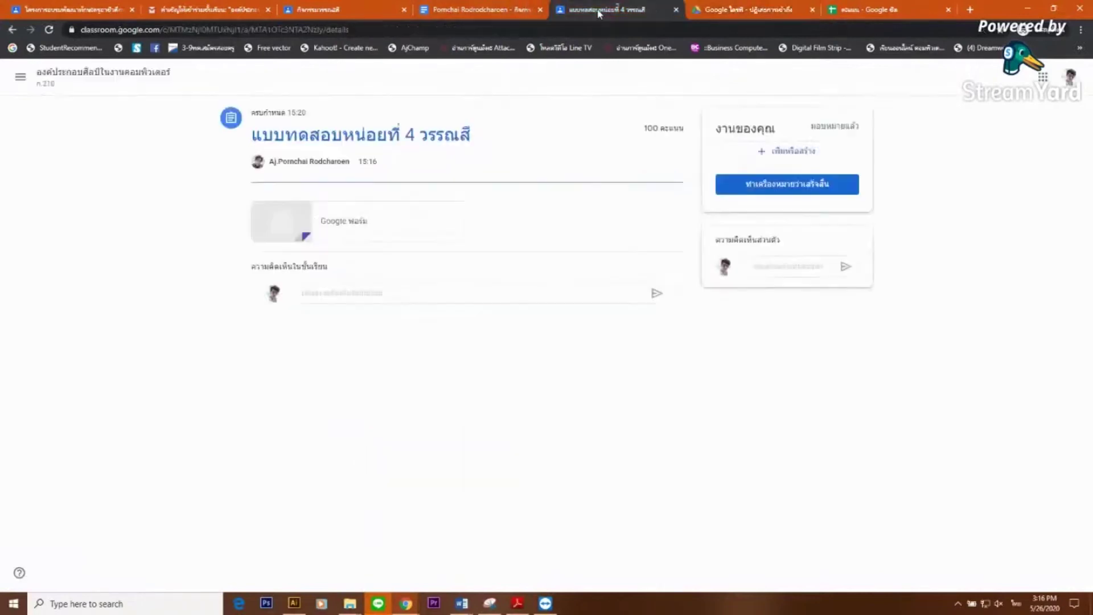
click(747, 12)
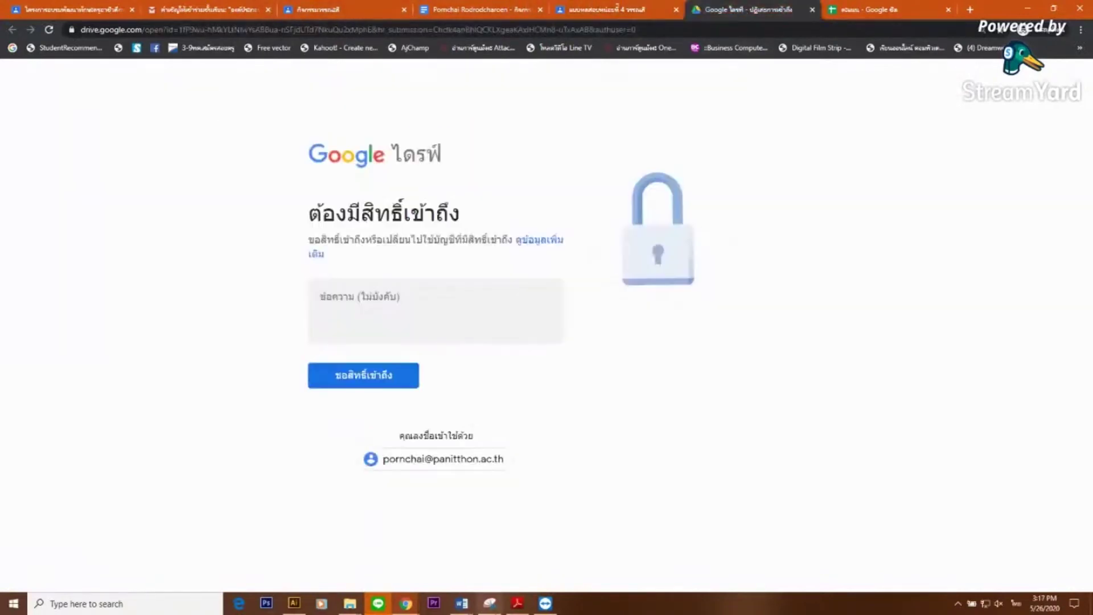
click(399, 608)
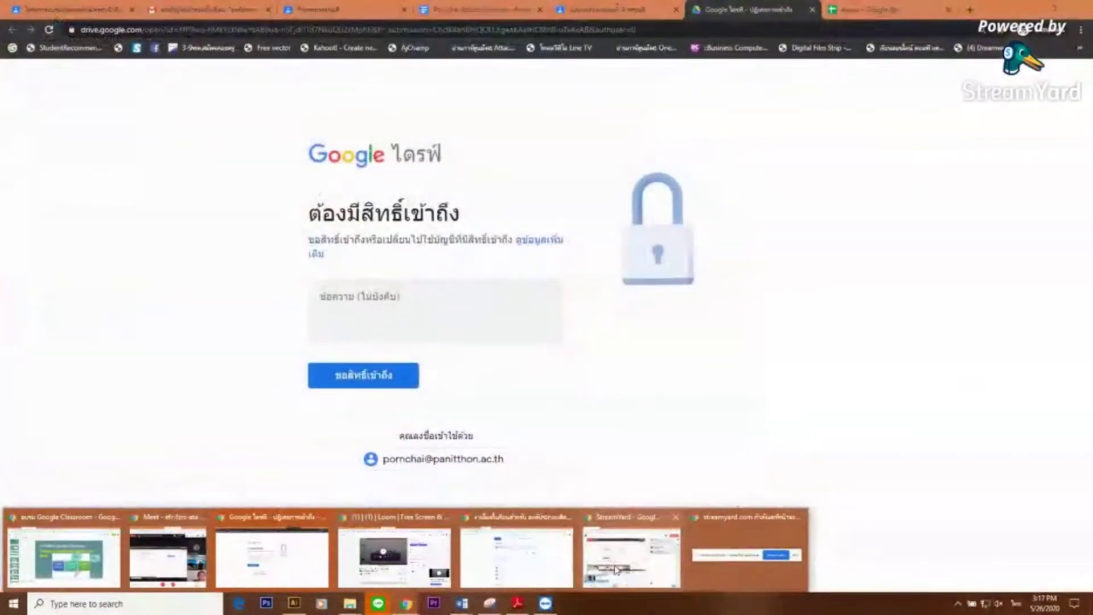
mouse_move(619, 566)
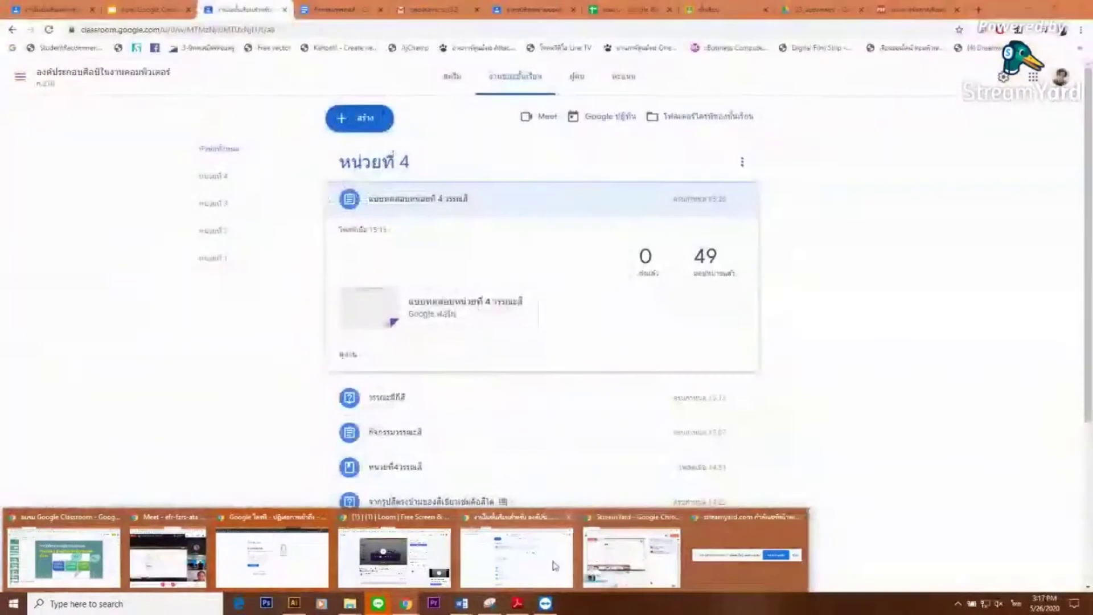
Step: Open the Unit 4 test form for editing from the 03_แบบทดสอบ Drive folder
click(546, 563)
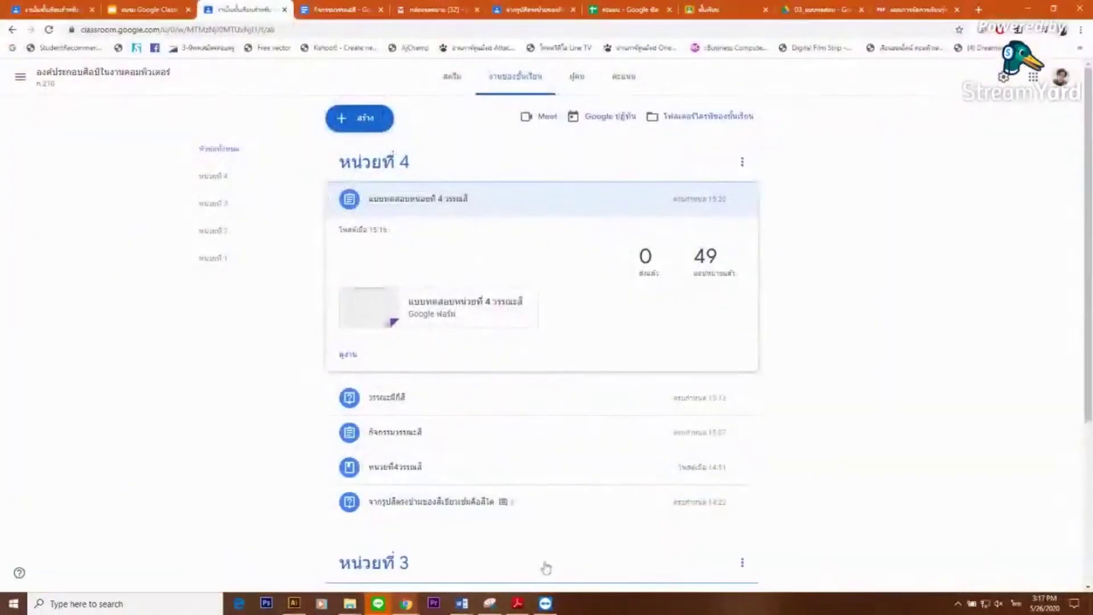
click(427, 309)
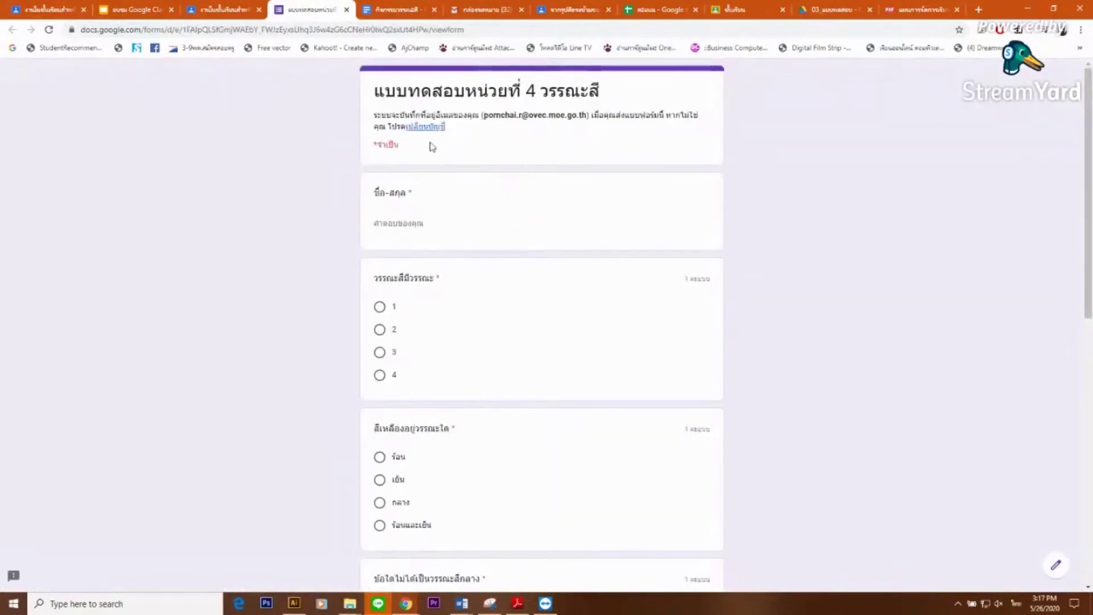
click(346, 10)
click(748, 9)
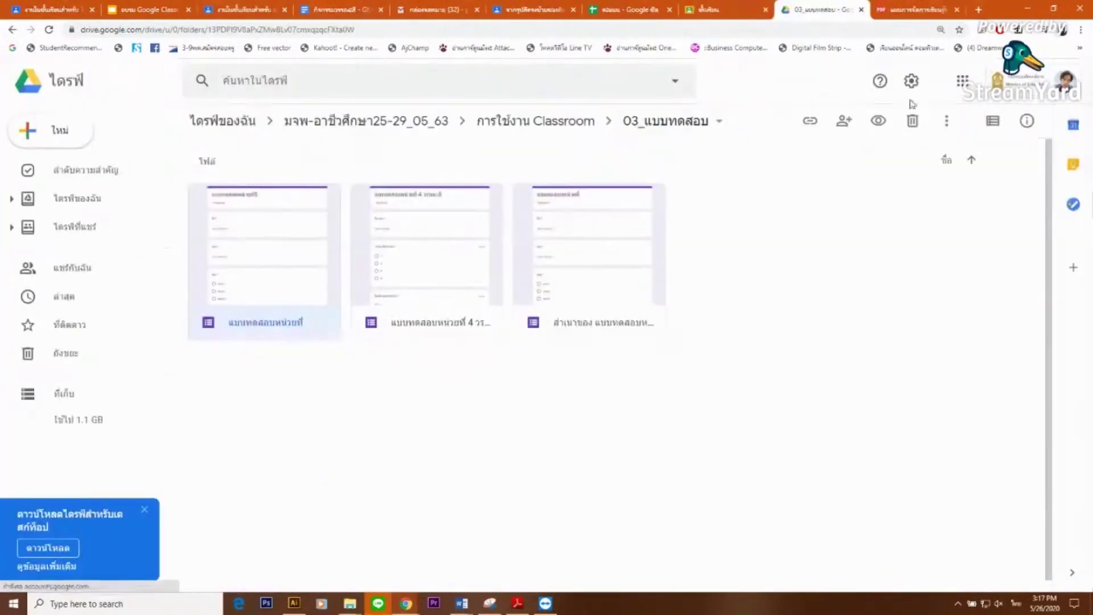
double_click(444, 259)
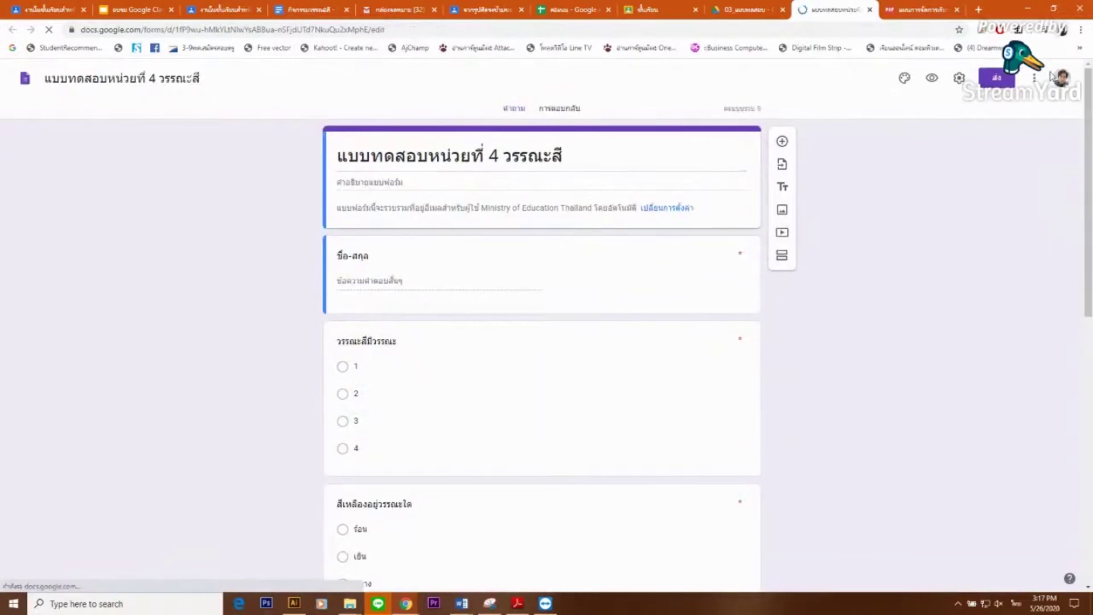
Step: Turn off e-mail collection and the Ministry of Education Thailand restriction, save, and close the form
click(959, 78)
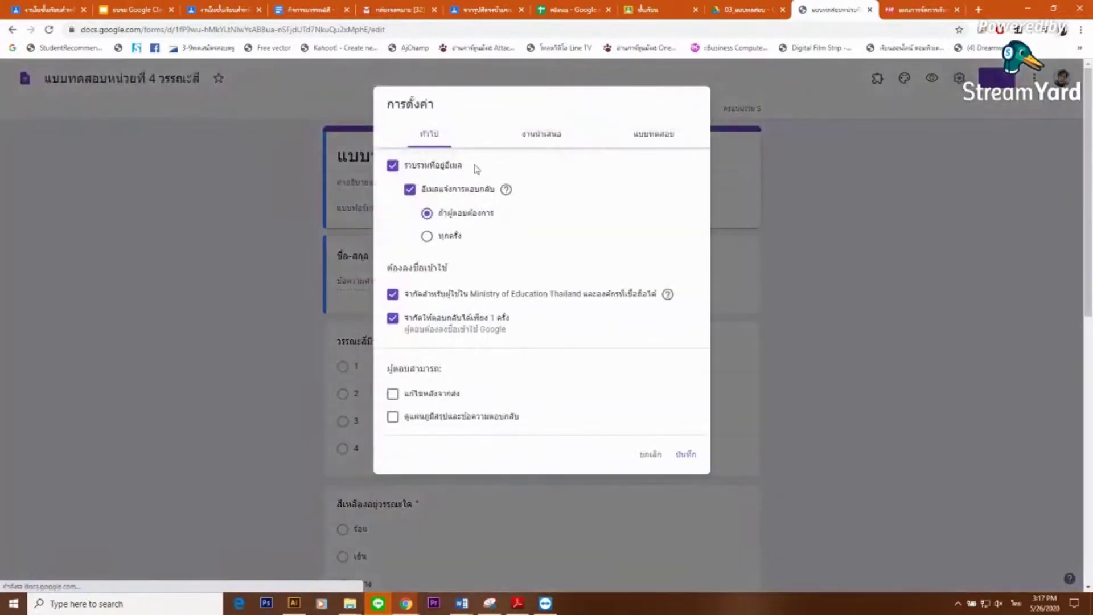
click(392, 296)
click(393, 166)
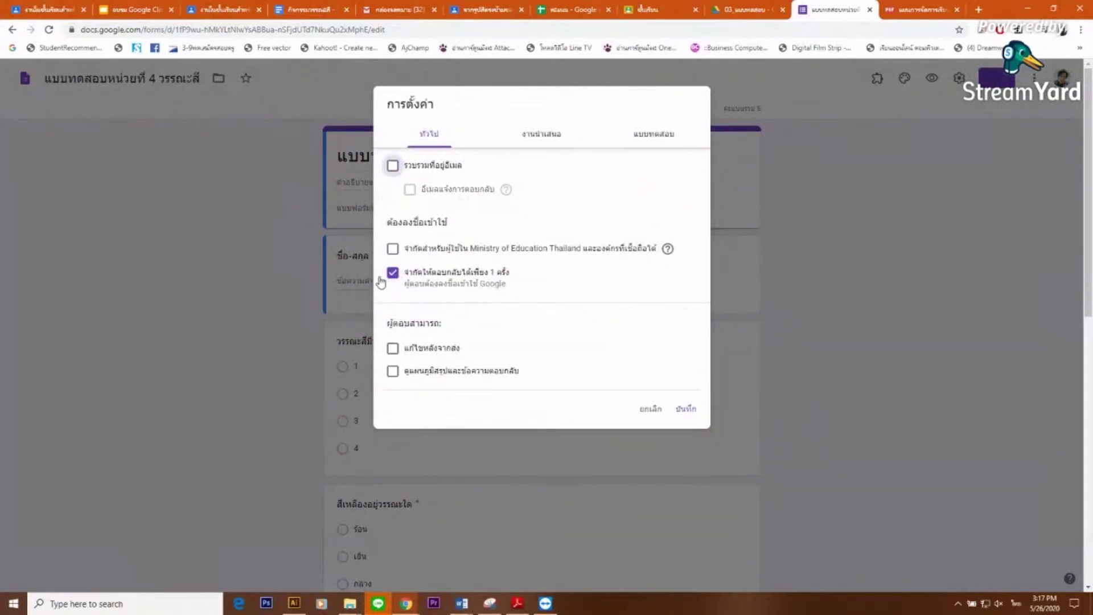
click(687, 410)
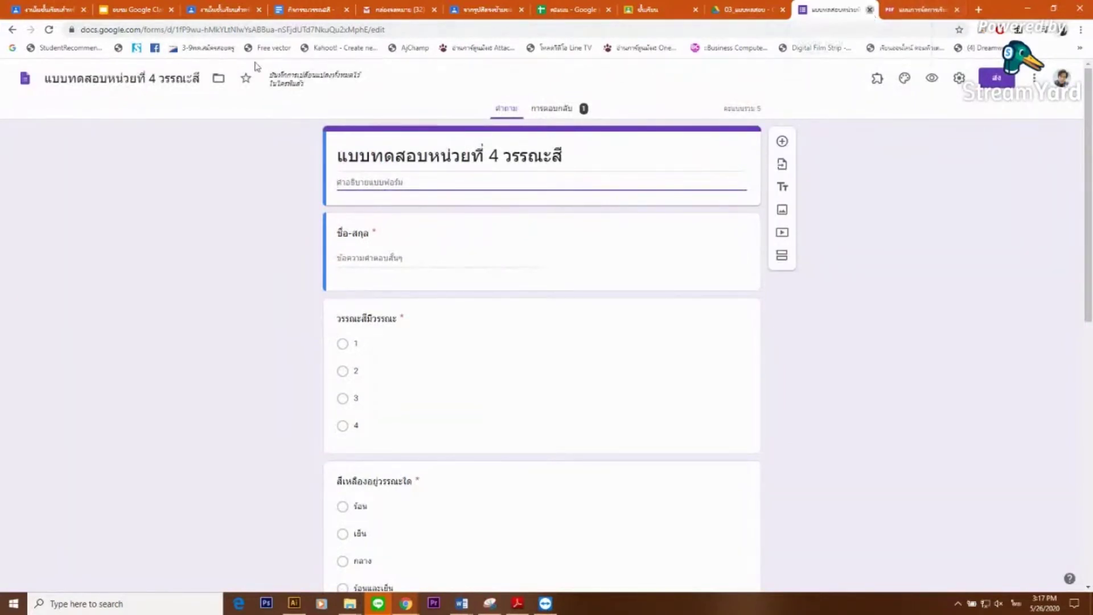
key(ctrl+w)
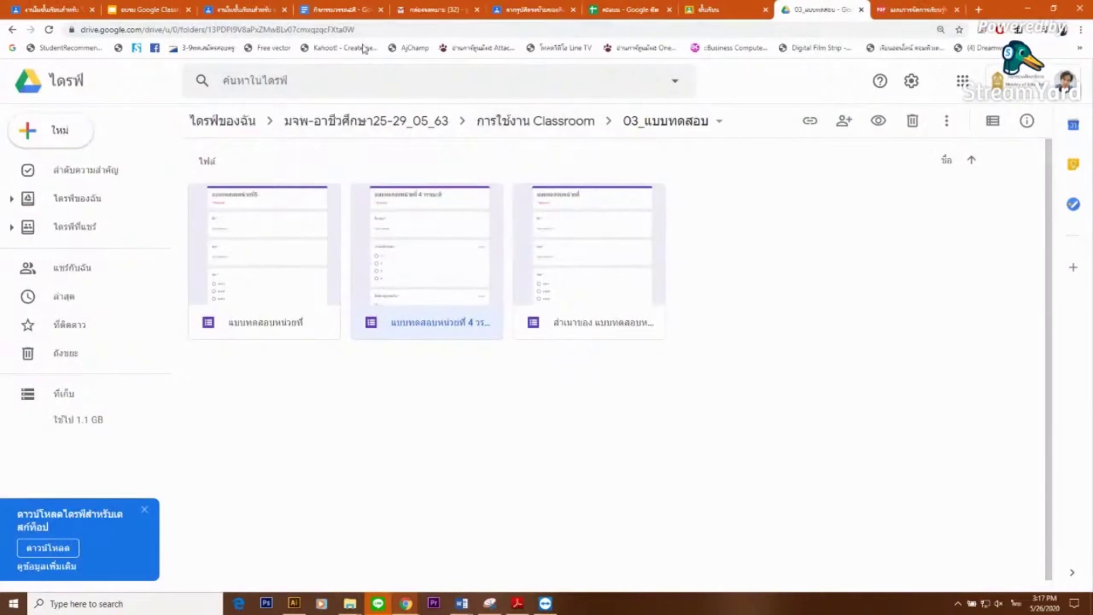
Step: Close the access-required Drive pages and return to the แบบทดสอบหน่วยที่ 4 วรรณะสี assignment page
click(336, 13)
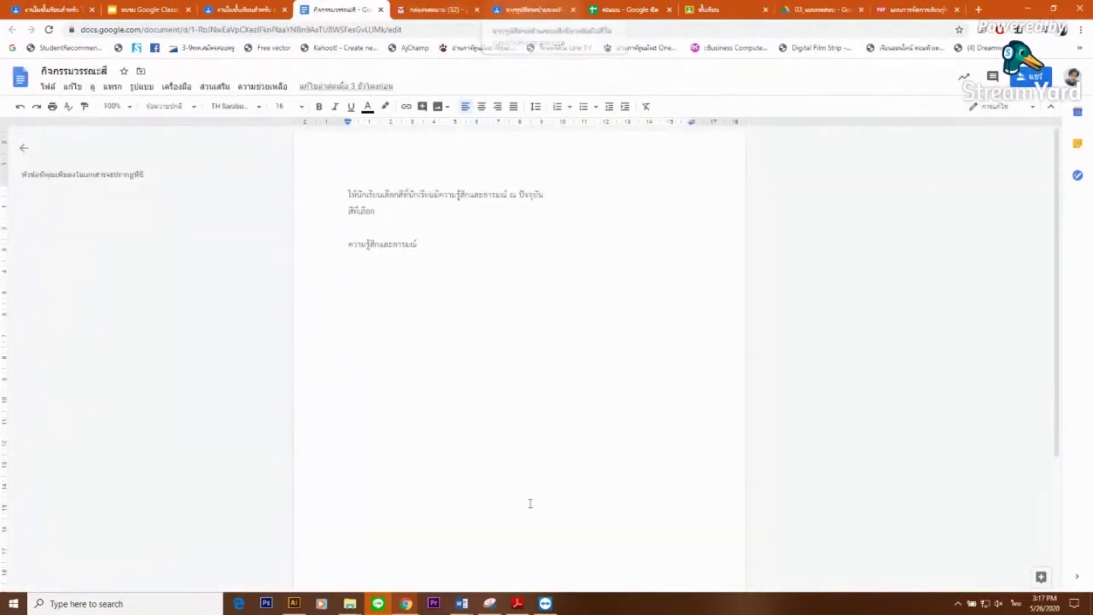
mouse_move(405, 603)
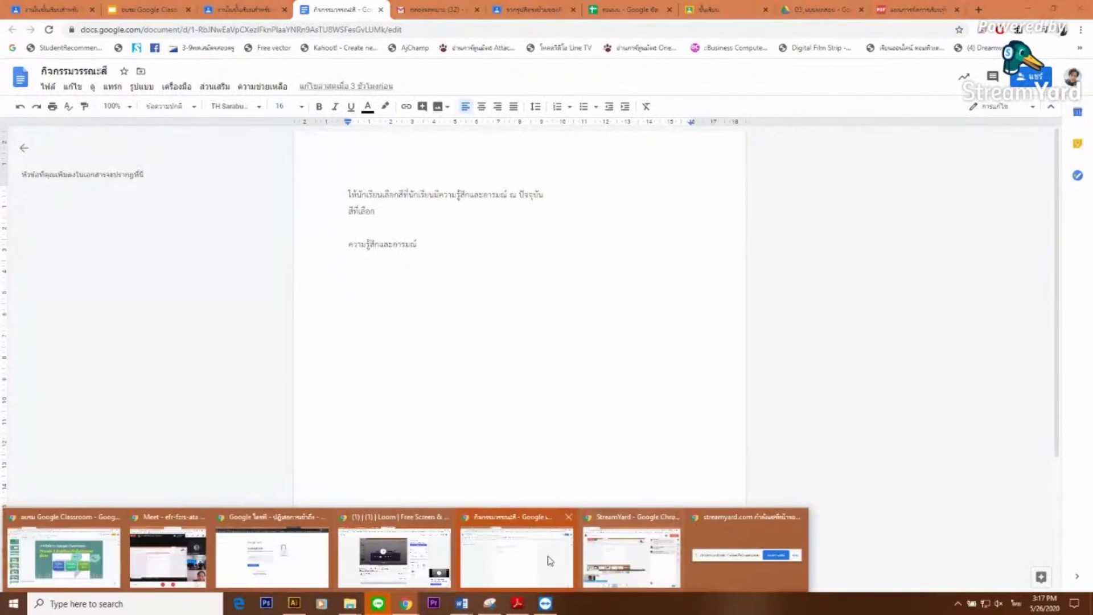
click(271, 560)
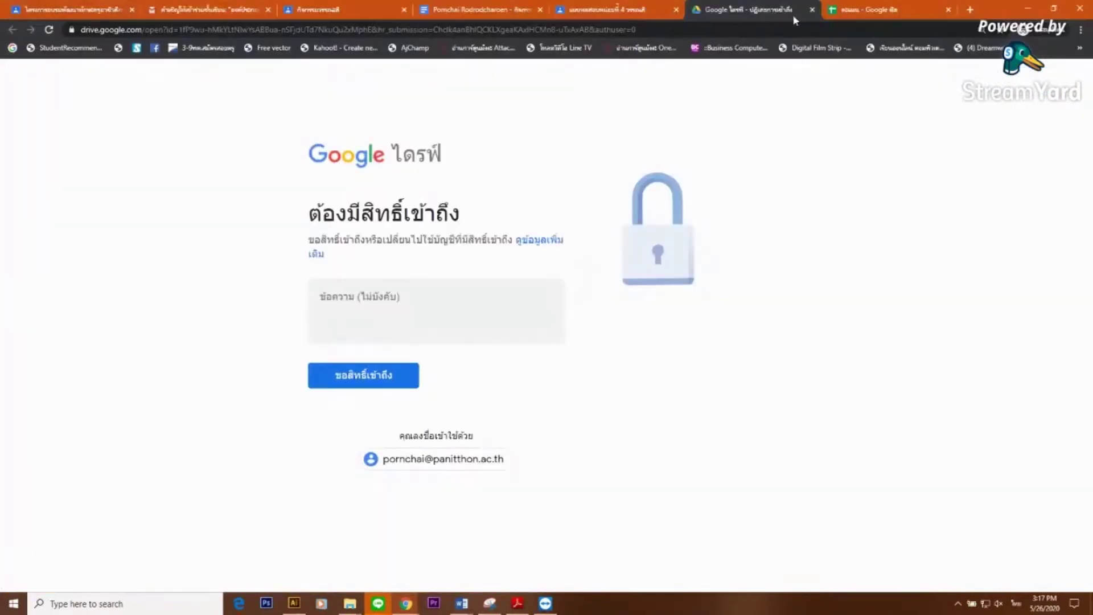
click(812, 9)
click(357, 238)
click(812, 10)
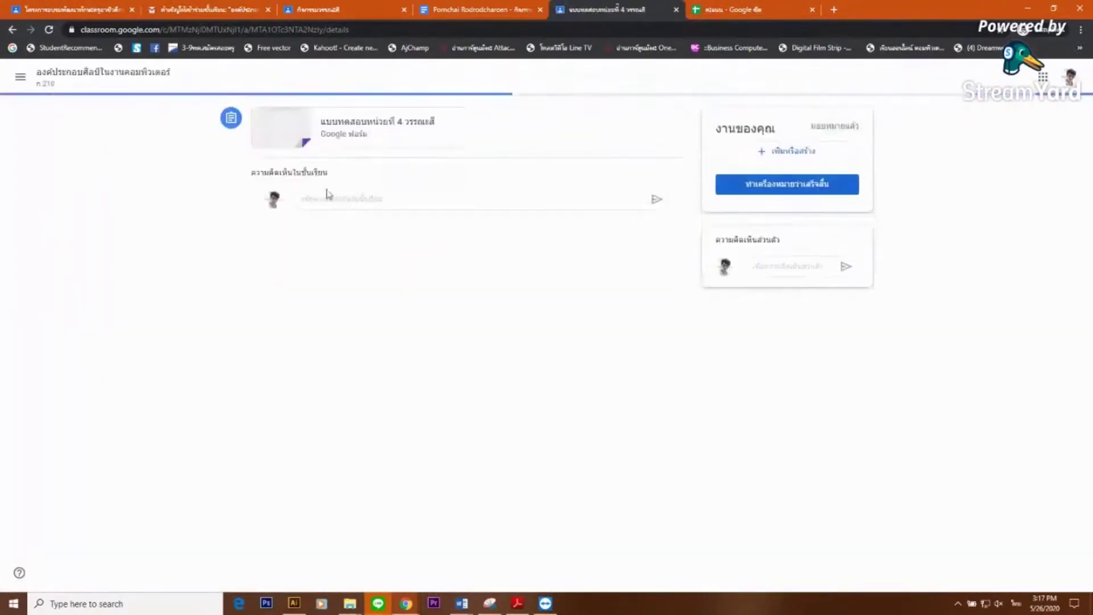
drag(364, 134, 355, 246)
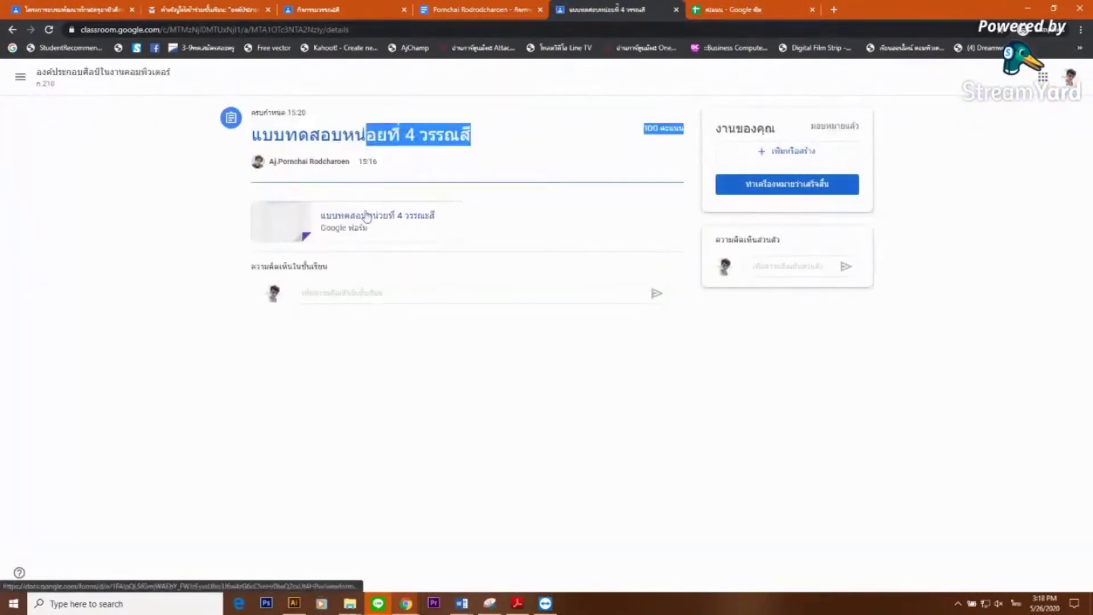
Step: Enter the respondent's name and answer the quiz questions: 2, เย็น, เขียวเข้ม, first option, เย็น
click(364, 217)
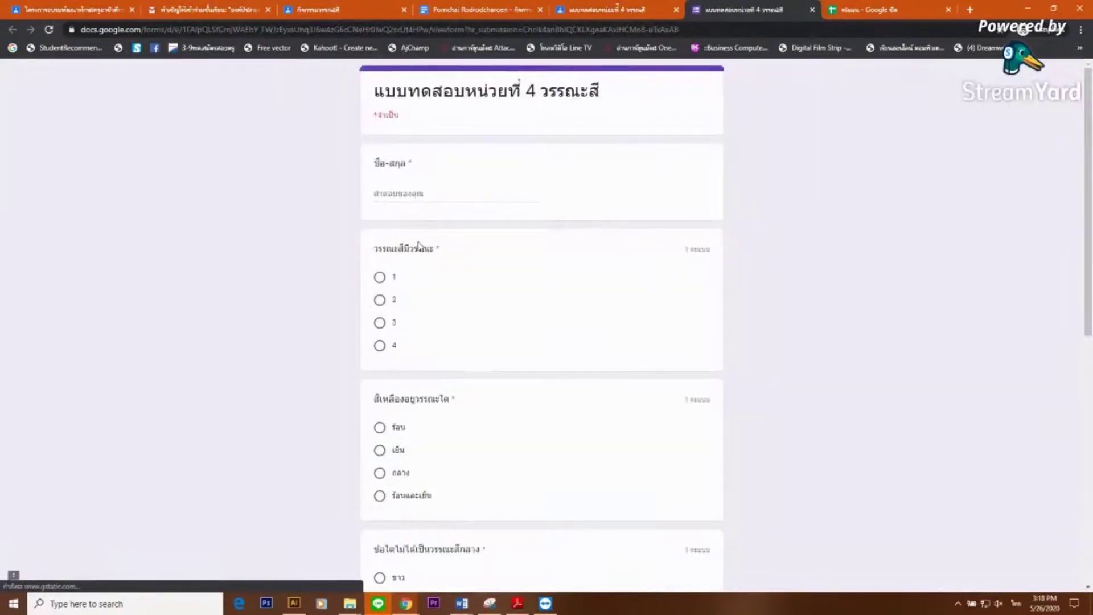
click(413, 197)
text(พรชัย)
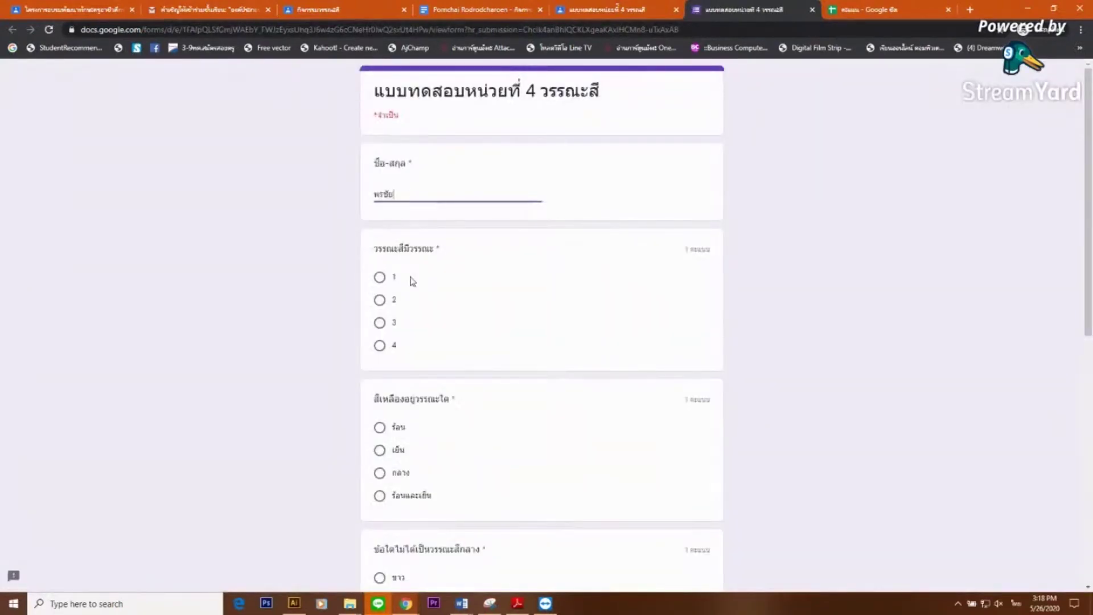
click(382, 302)
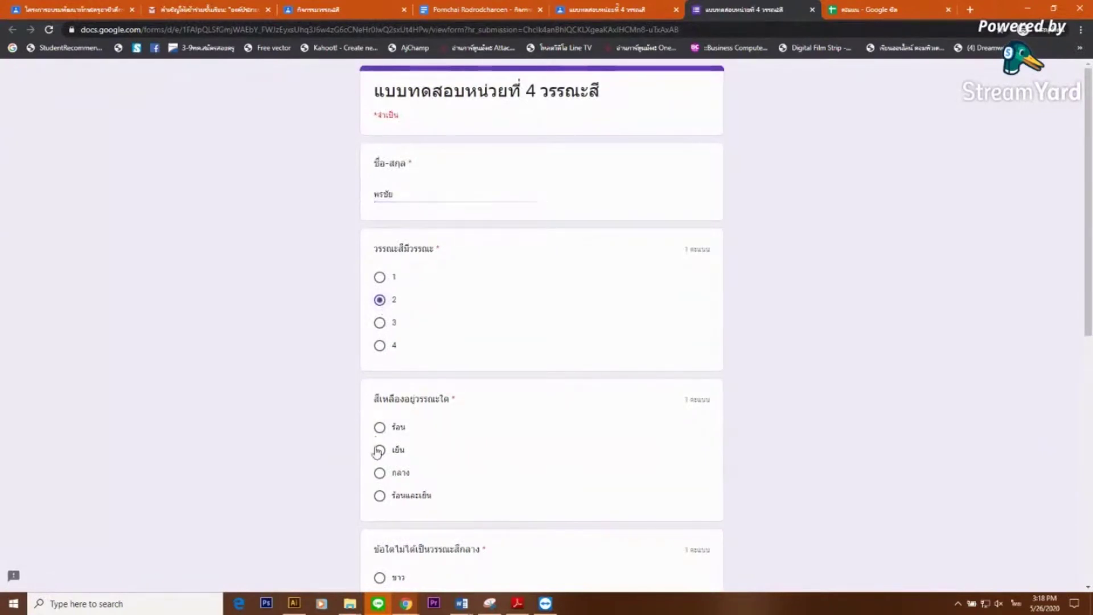
click(379, 450)
scroll(381, 433, down, 4)
scroll(381, 440, down, 3)
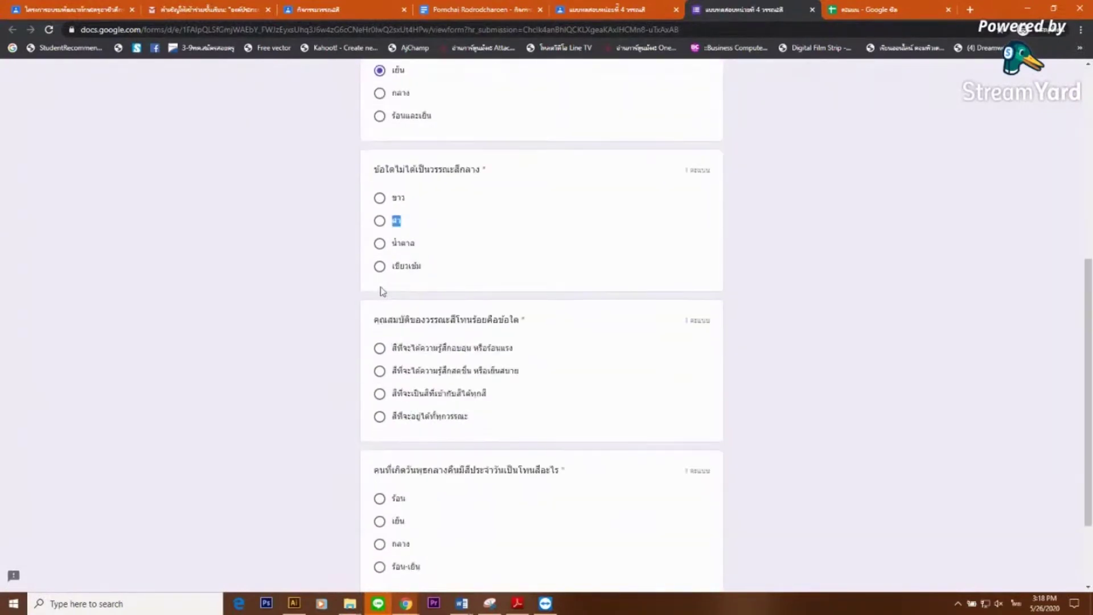
click(379, 266)
click(379, 349)
scroll(378, 449, down, 2)
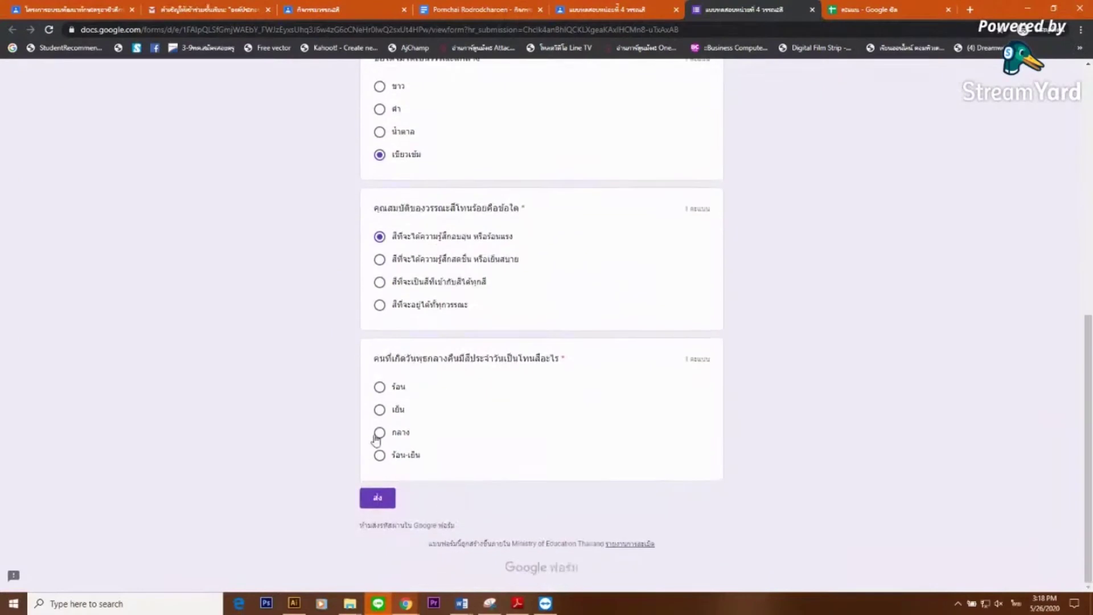
click(380, 410)
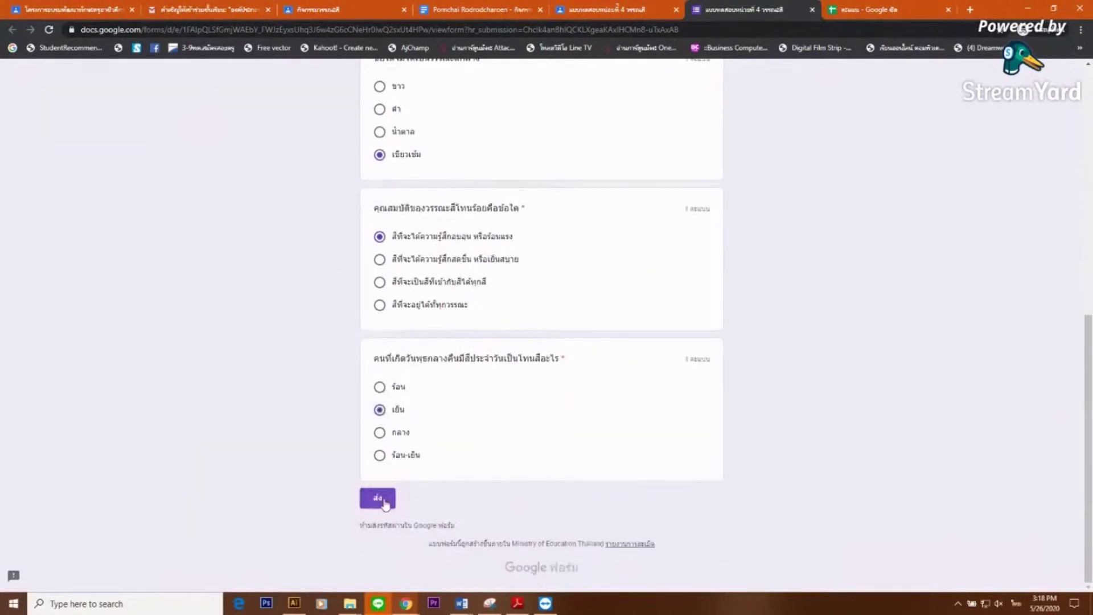
Step: Submit the quiz, view the resulting 3/5 score, and close the score tab
click(377, 497)
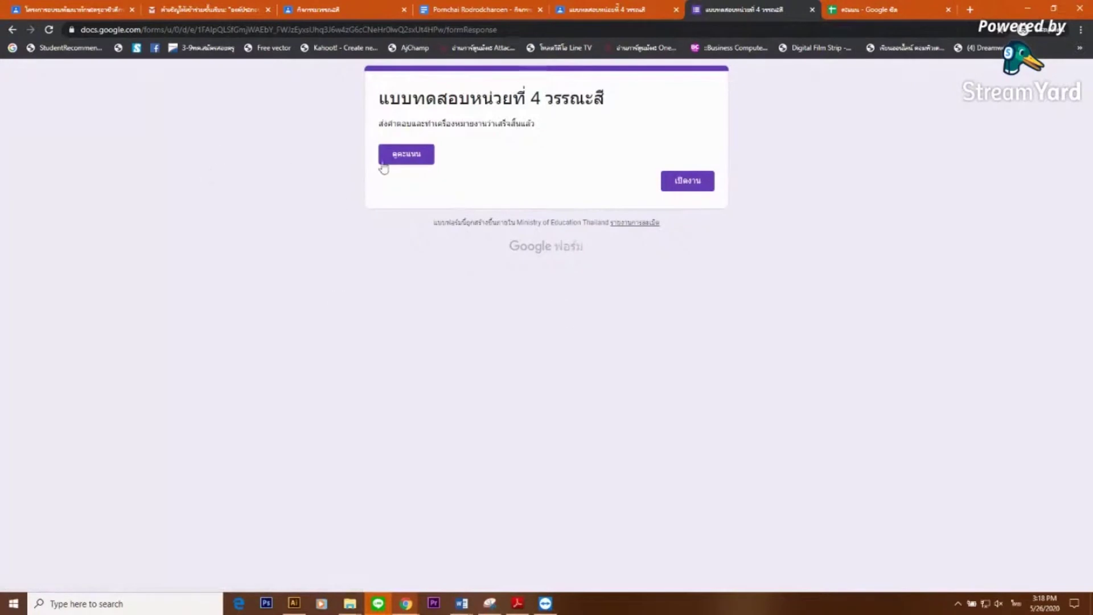
click(414, 155)
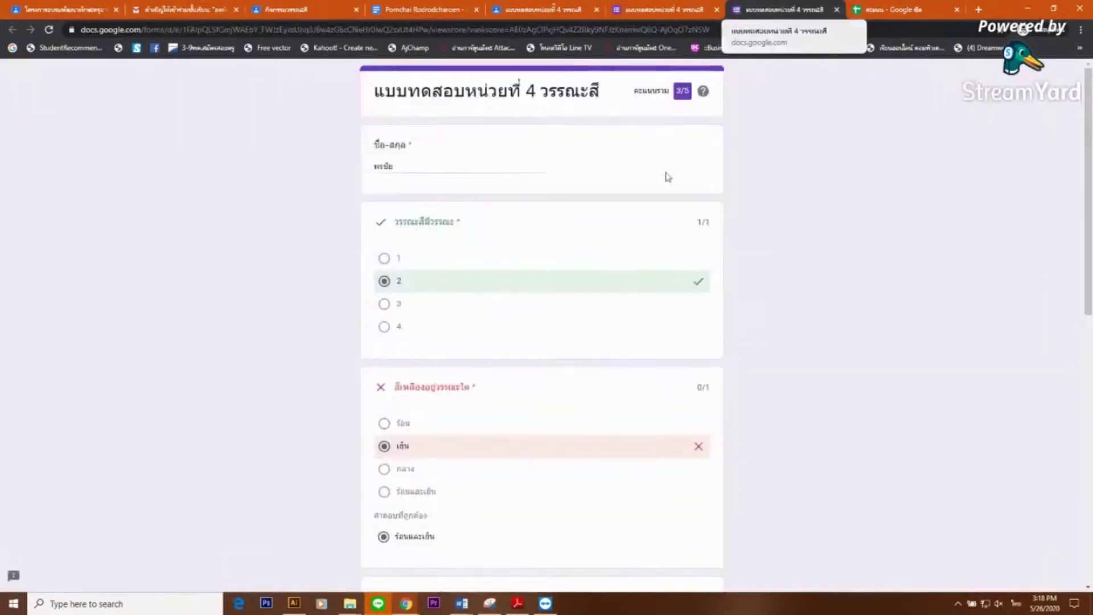
click(837, 10)
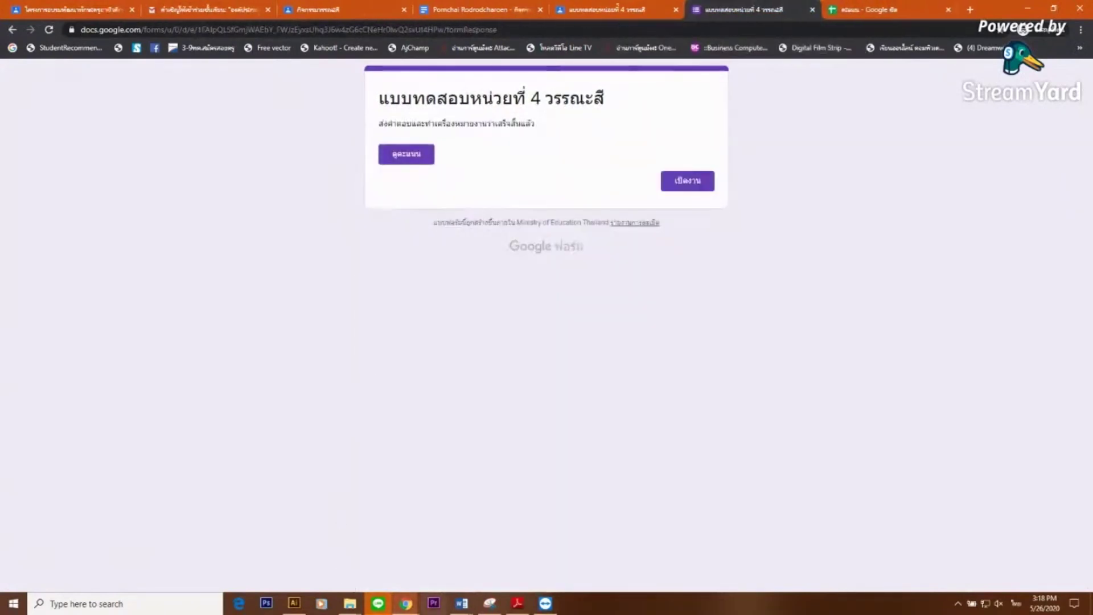
mouse_move(392, 609)
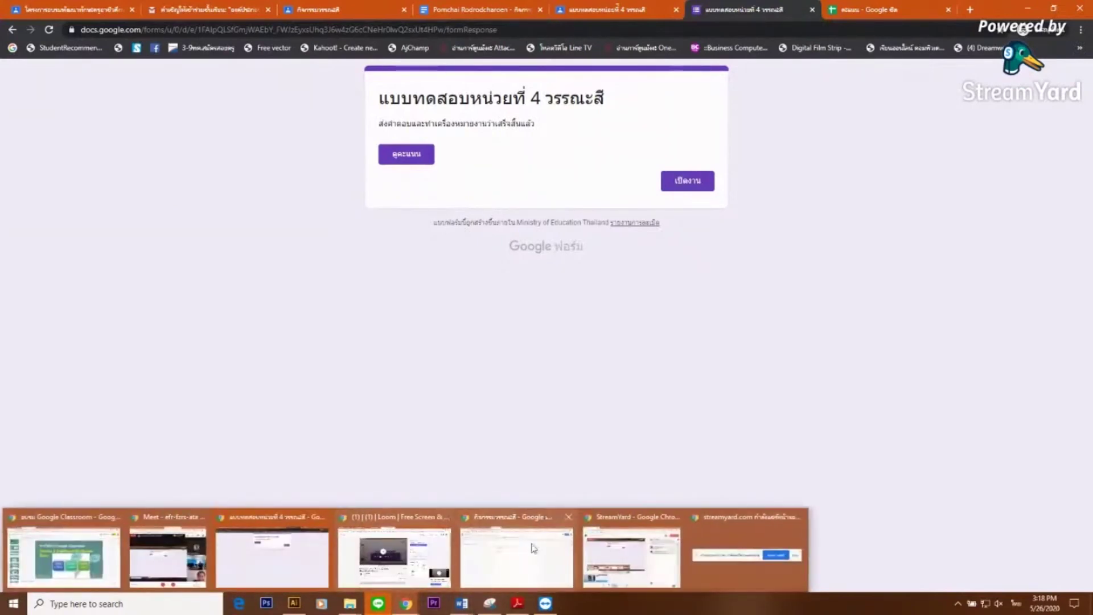
Step: Close the activity document and import the quiz grades from the form into the student work
mouse_move(515, 562)
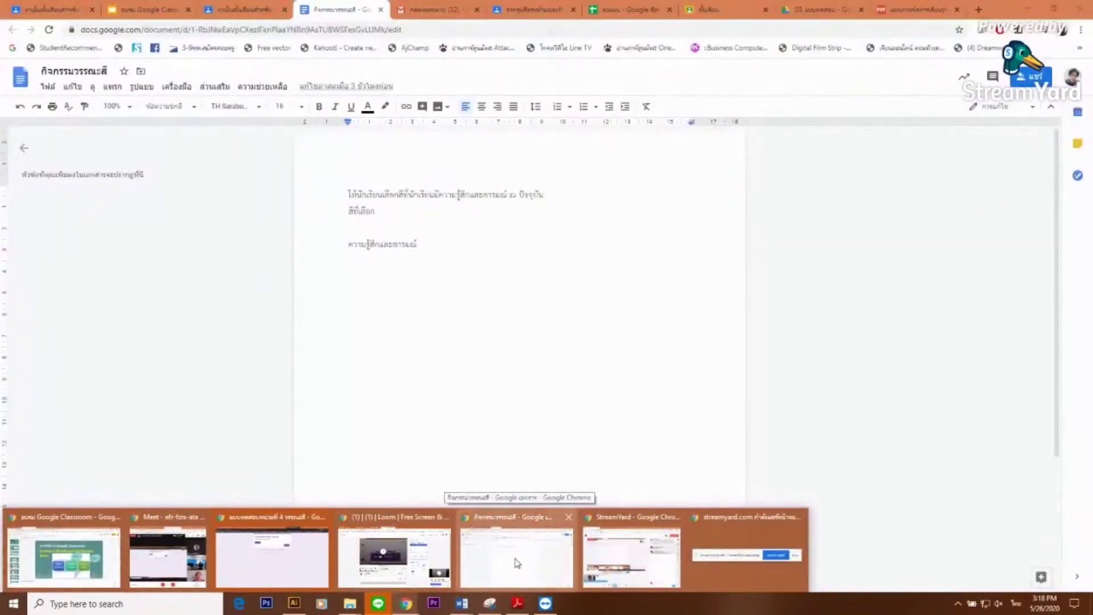
click(515, 562)
click(381, 9)
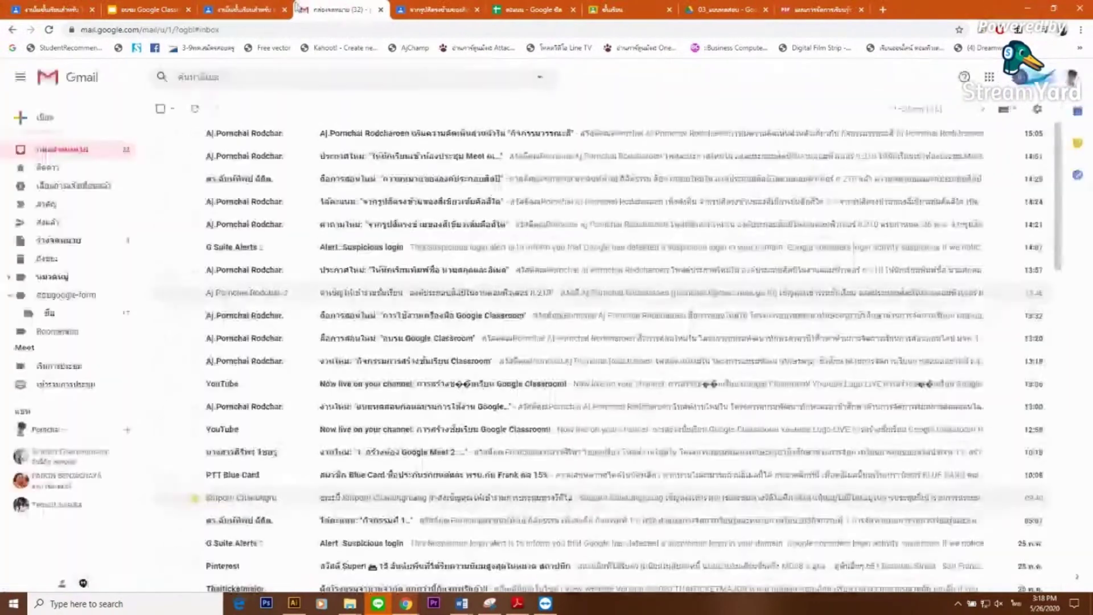
click(262, 9)
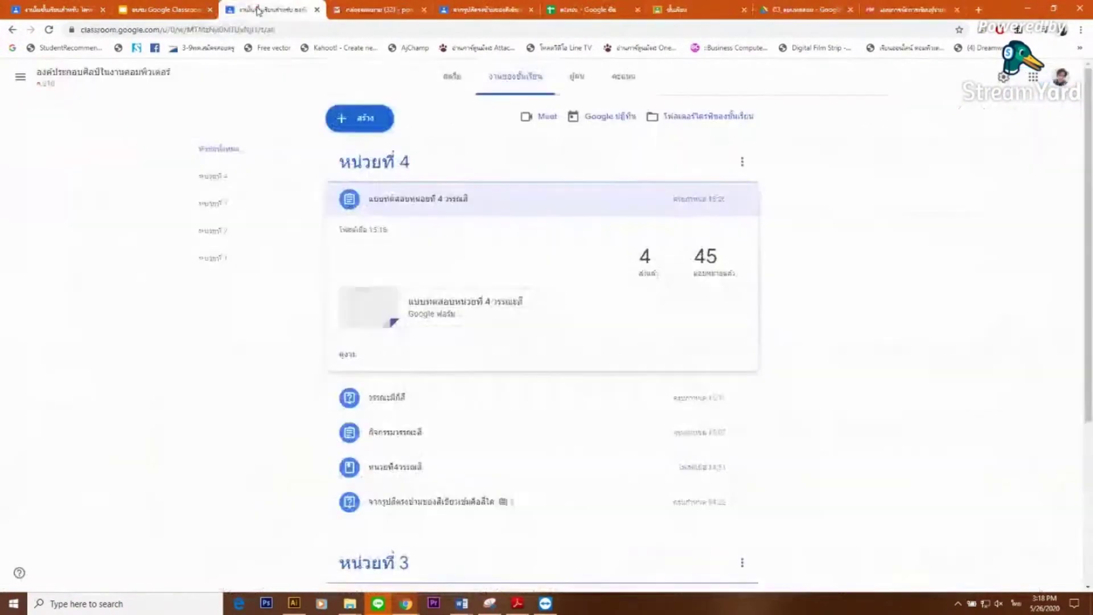
click(655, 272)
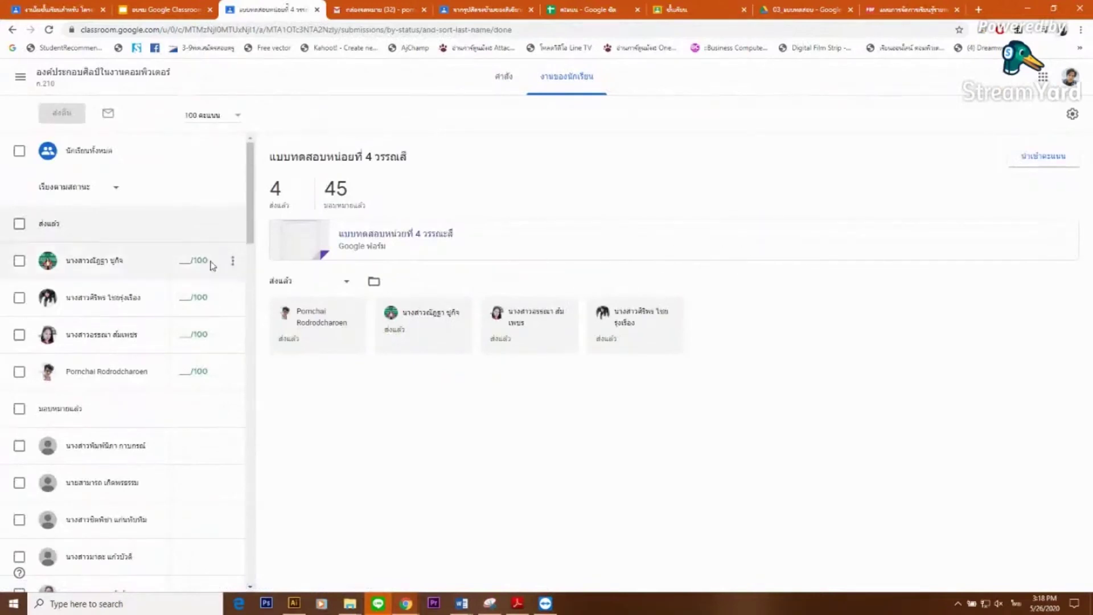
click(1056, 162)
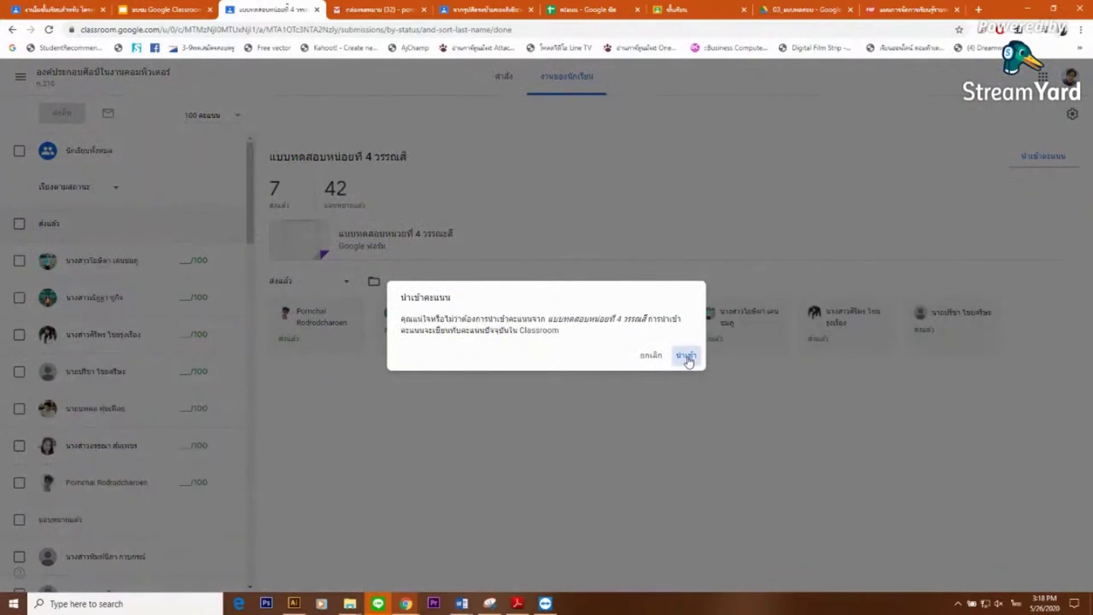
click(687, 357)
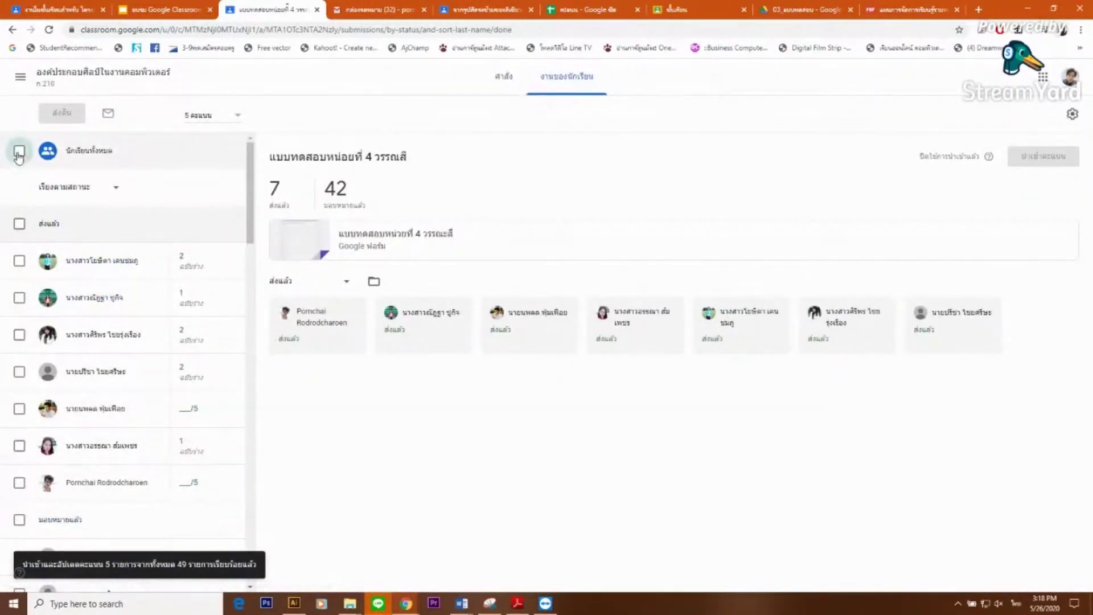
Step: Return the graded quiz to six students, leaving the ungraded student unselected
click(19, 150)
click(19, 408)
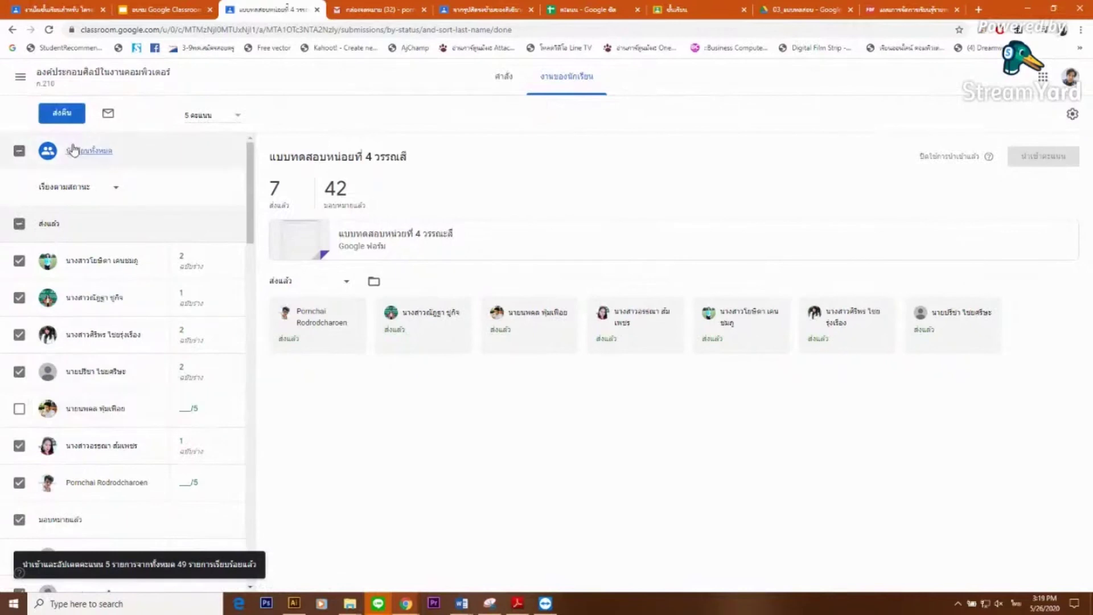
click(67, 114)
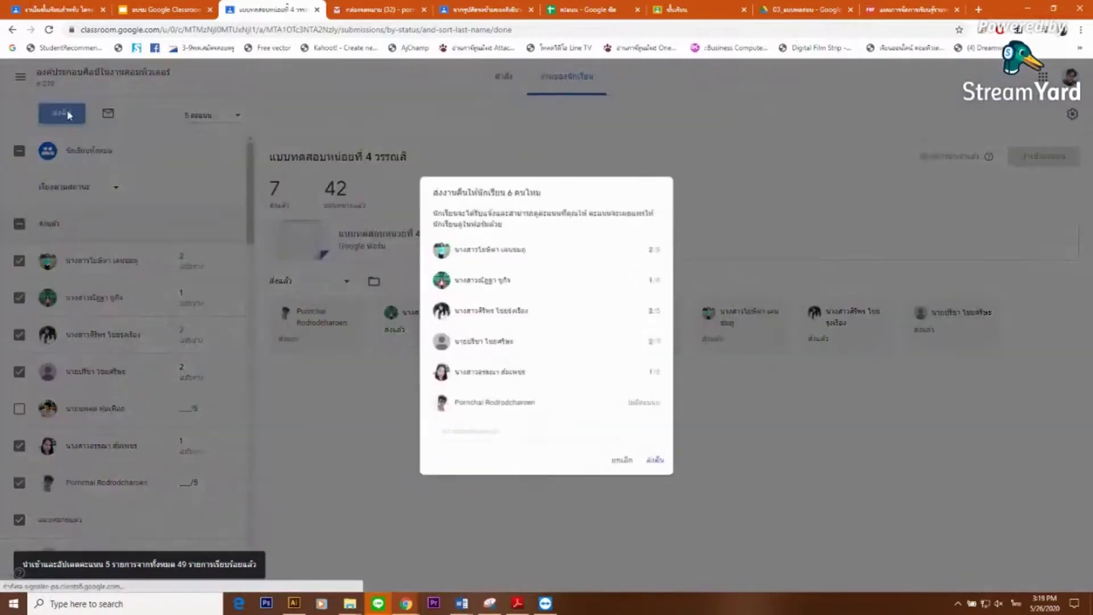
click(660, 465)
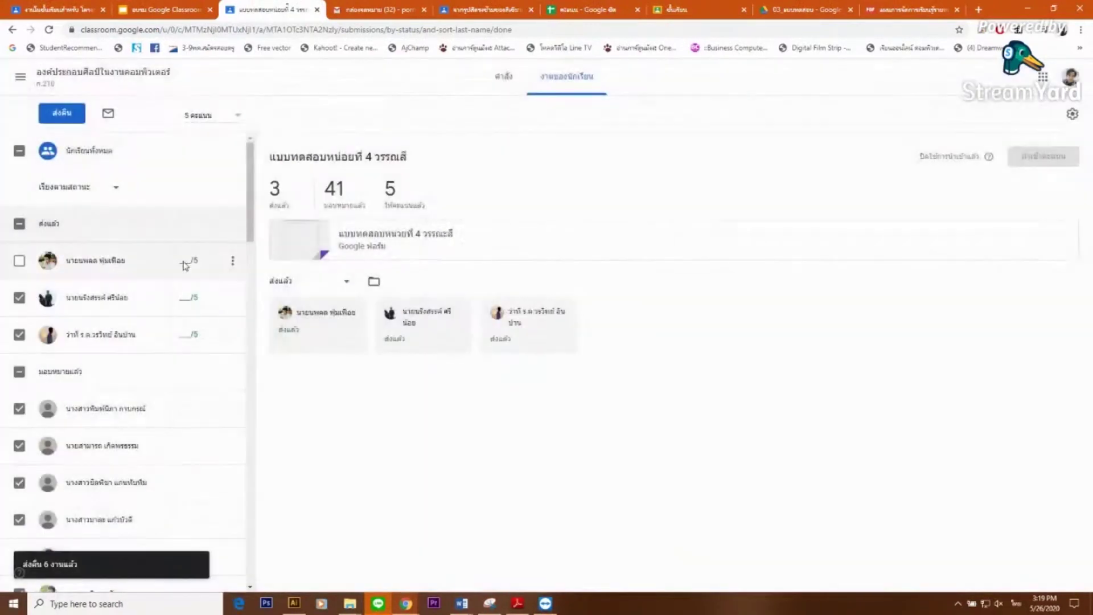
Step: Scroll the submitted students' list and reload so counts show 4 turned in, 40 assigned
click(18, 223)
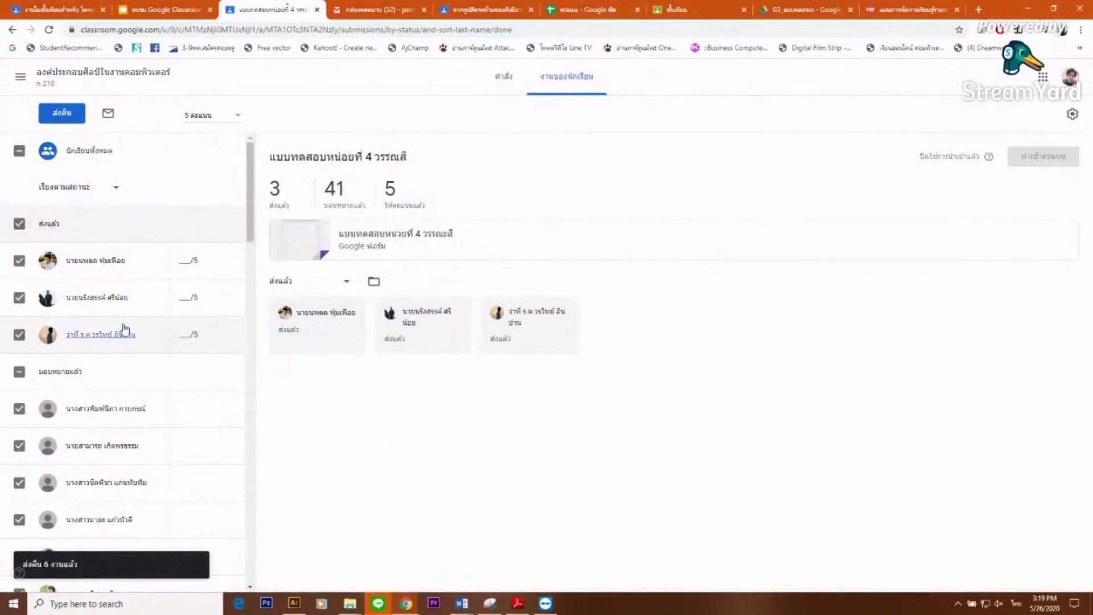
scroll(122, 329, down, 3)
scroll(146, 327, up, 3)
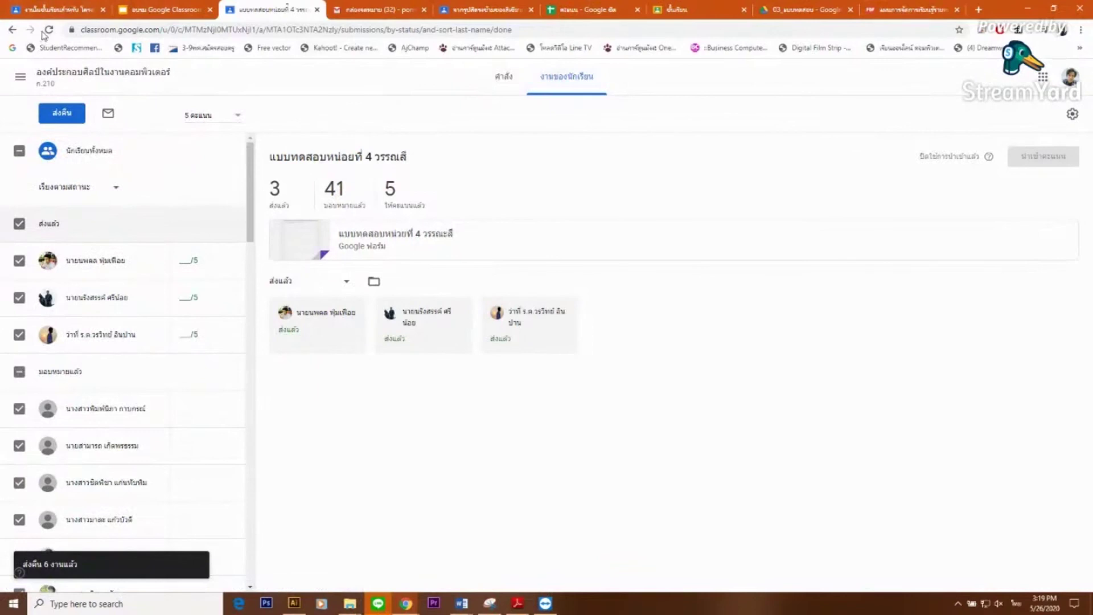
scroll(183, 358, down, 10)
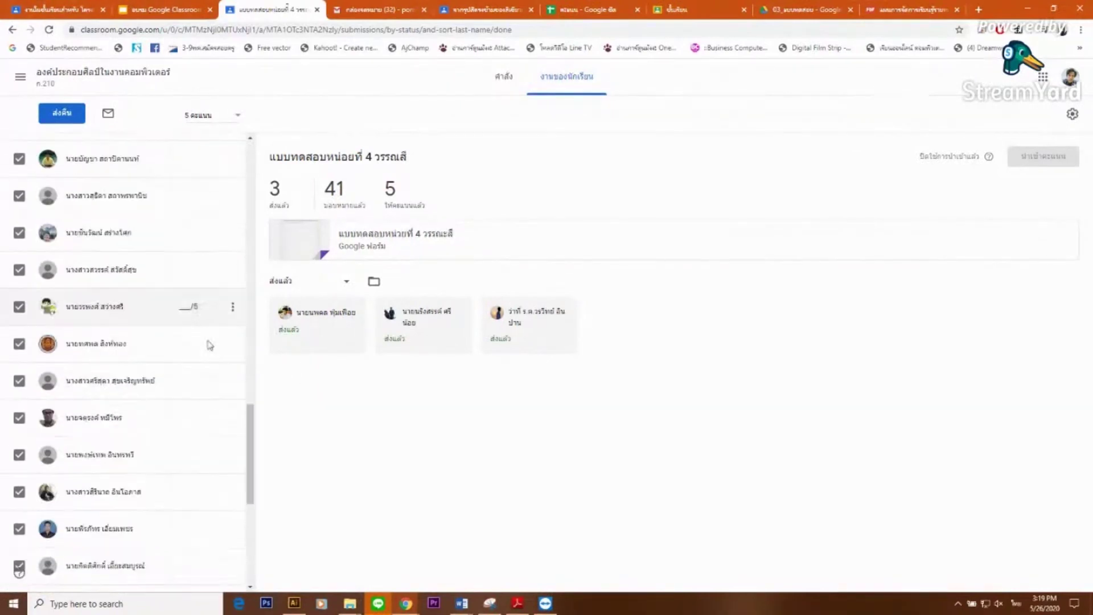
scroll(210, 342, down, 15)
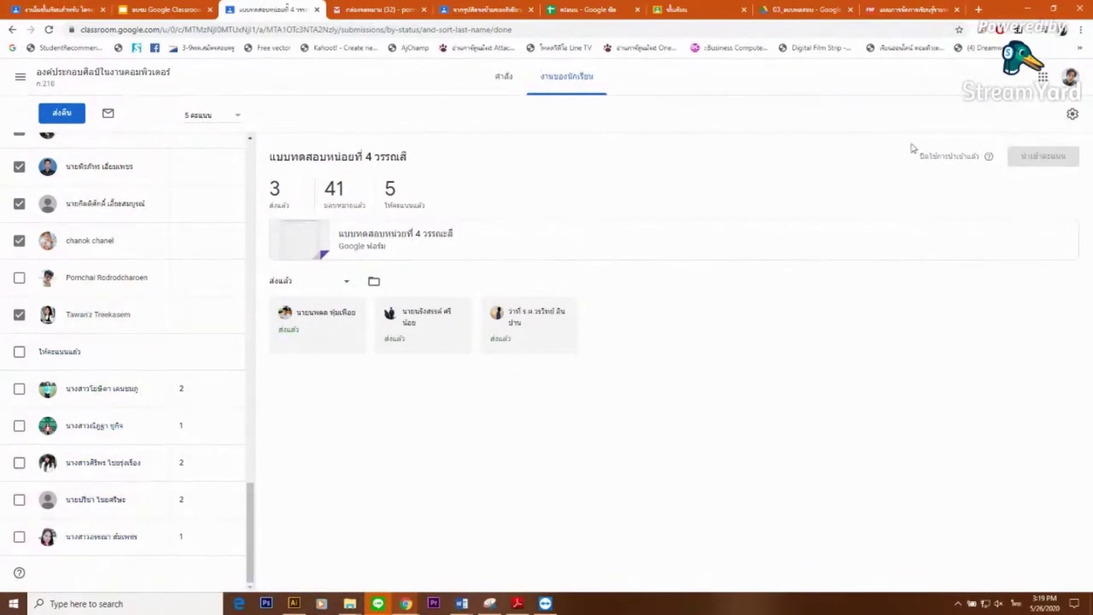
click(47, 30)
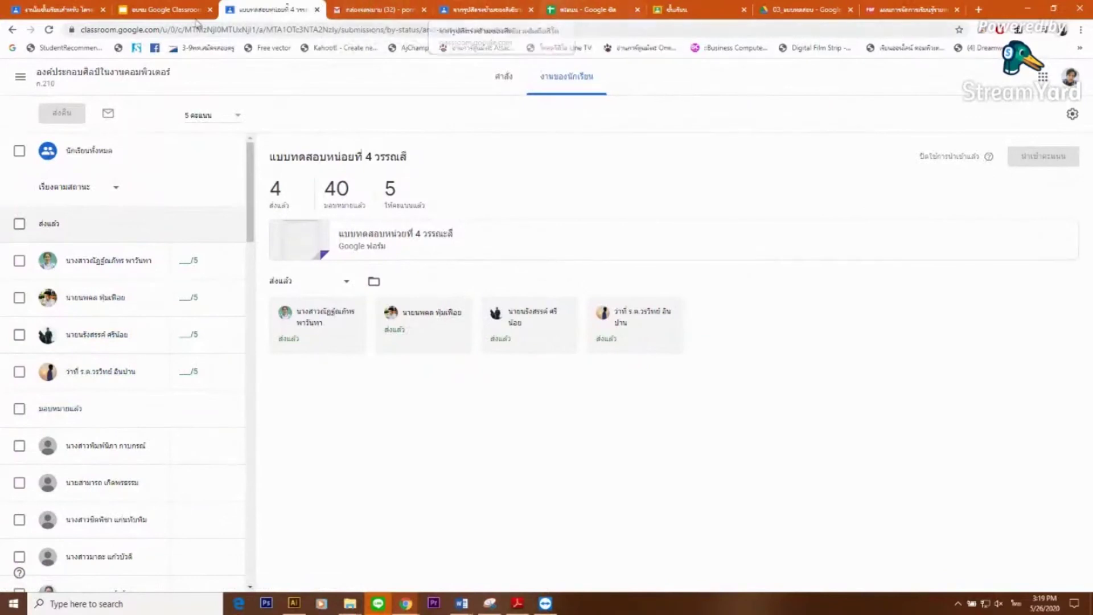
Step: Scroll through pages 3–5 of the lesson-plan PDF, then go back to the Classroom class list
click(896, 11)
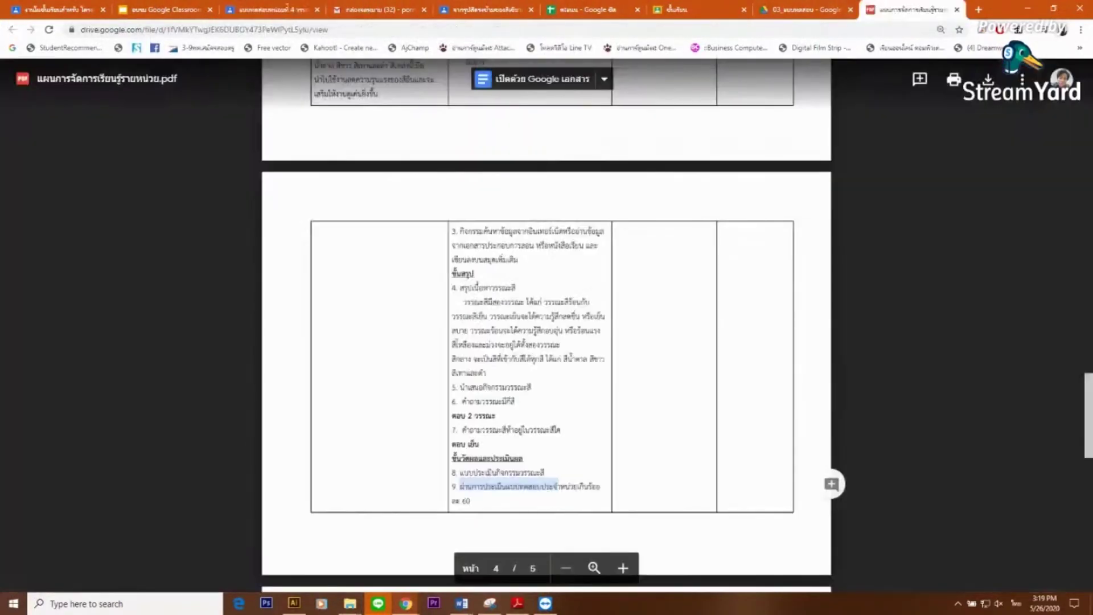
scroll(491, 287, up, 5)
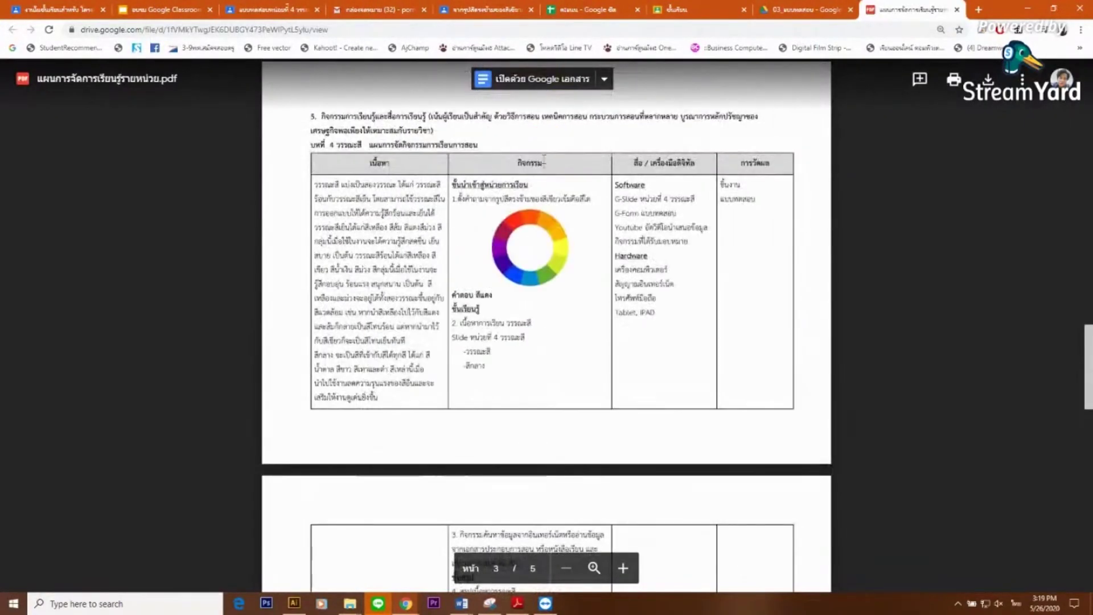
scroll(500, 190, down, 5)
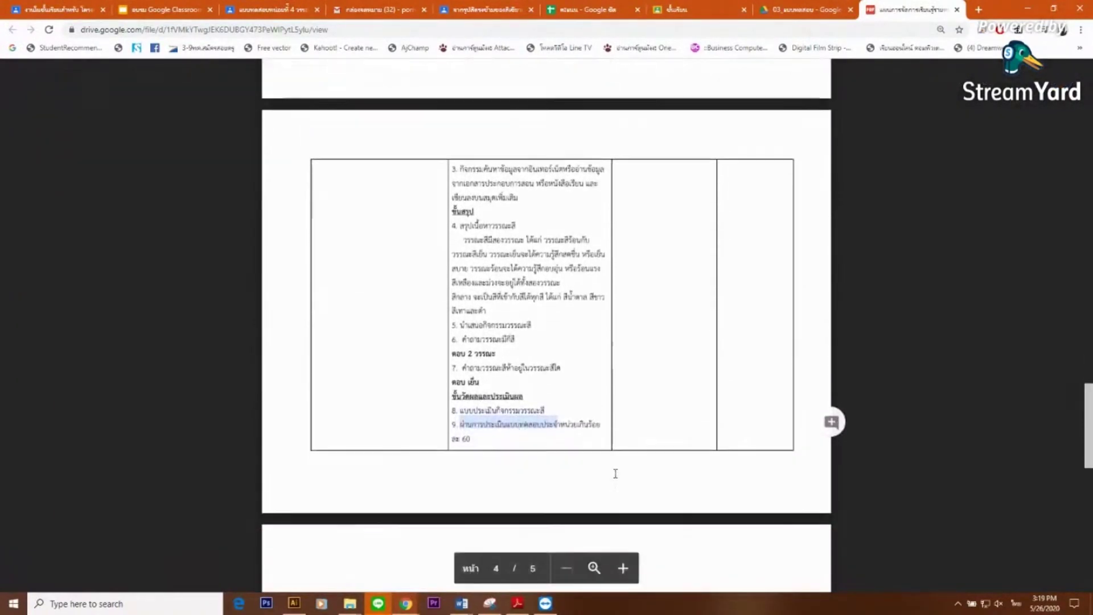
scroll(617, 484, up, 5)
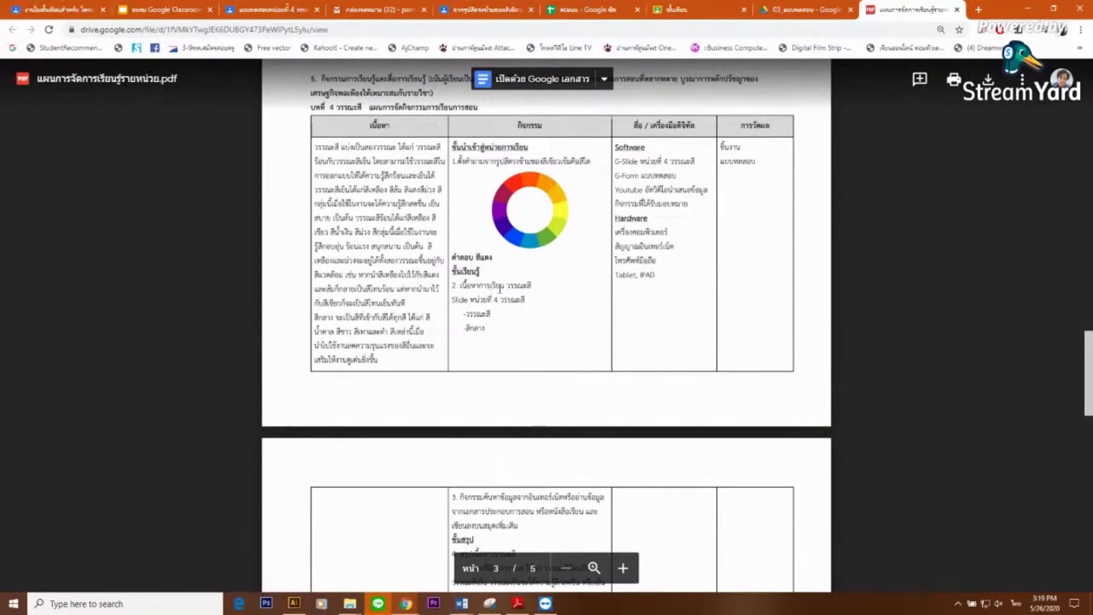
scroll(500, 287, up, 3)
scroll(501, 286, down, 10)
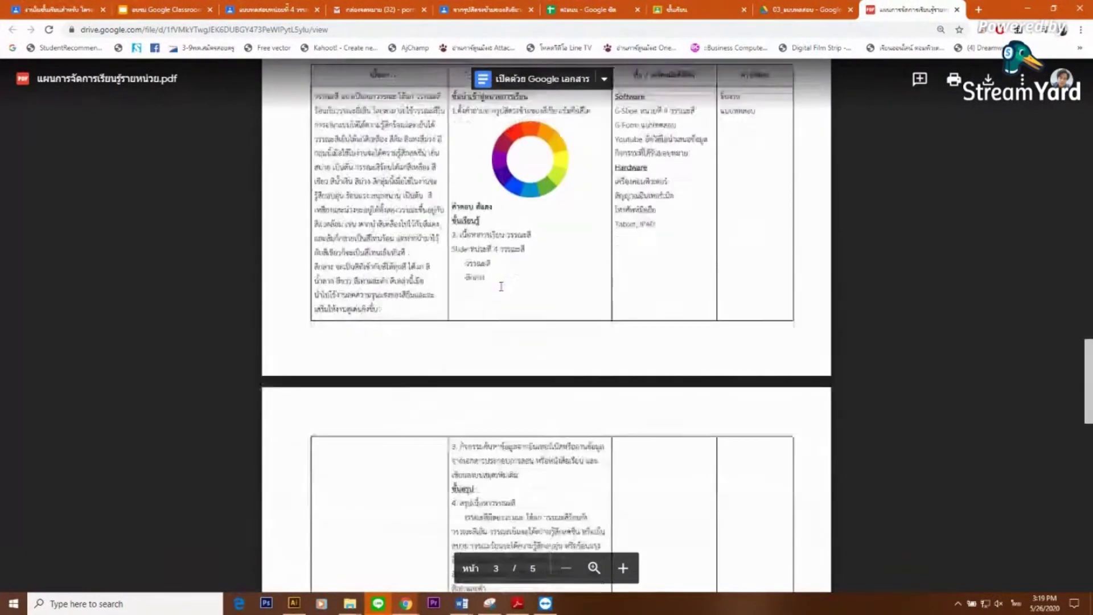
scroll(502, 288, down, 3)
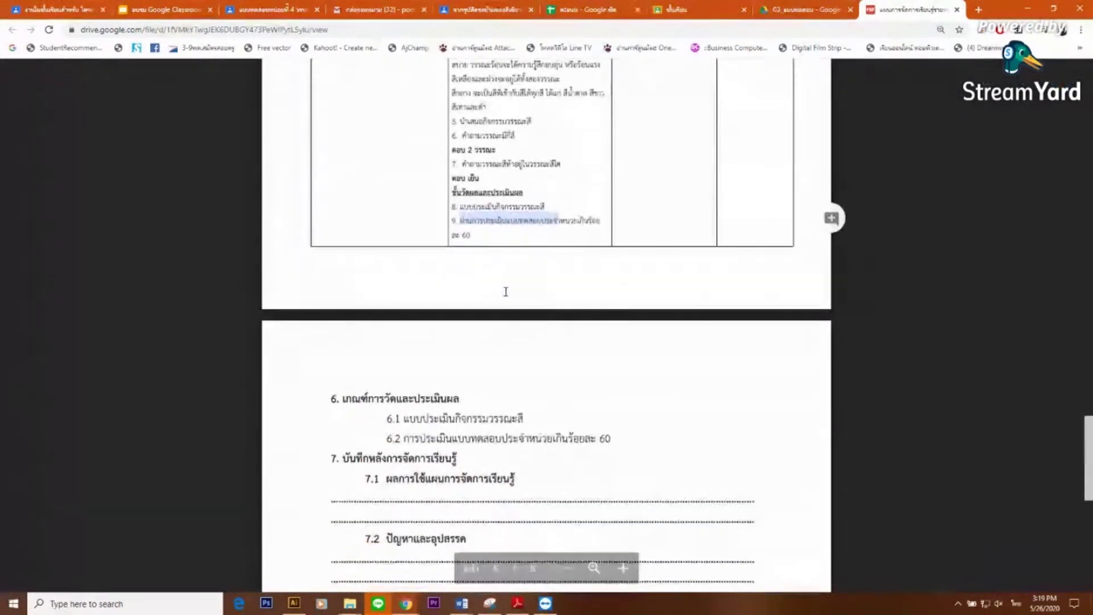
scroll(505, 291, up, 4)
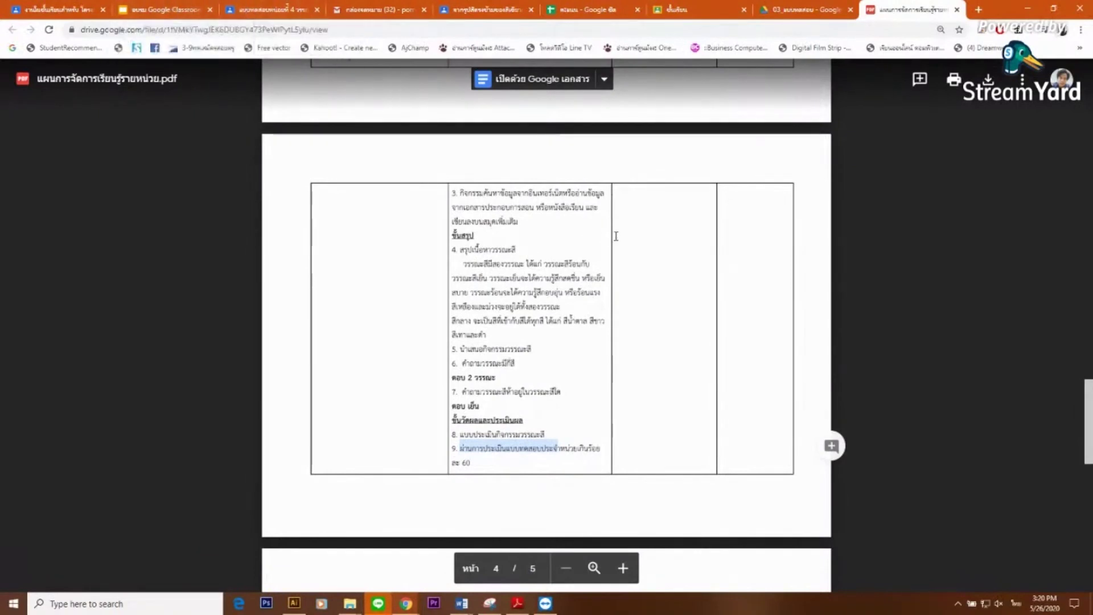
scroll(527, 333, up, 2)
scroll(527, 334, up, 4)
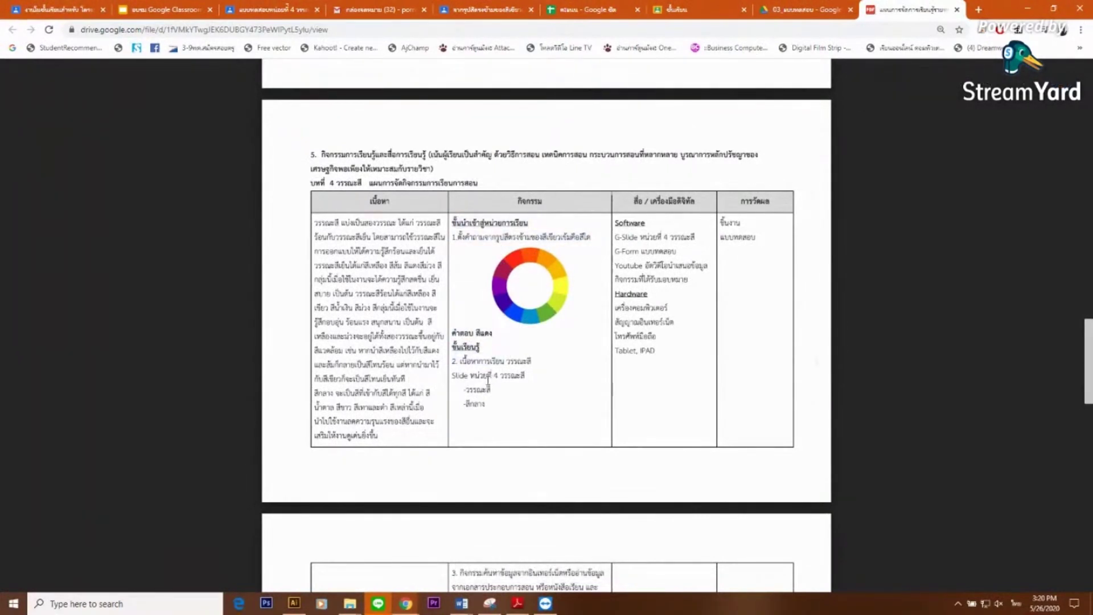
scroll(488, 381, down, 3)
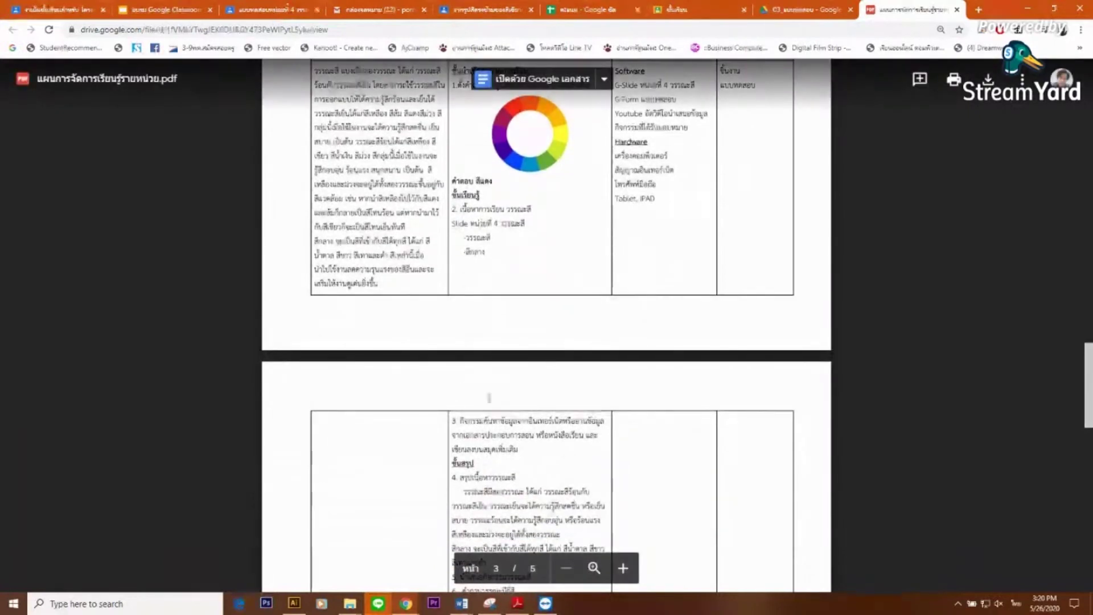
scroll(470, 441, down, 4)
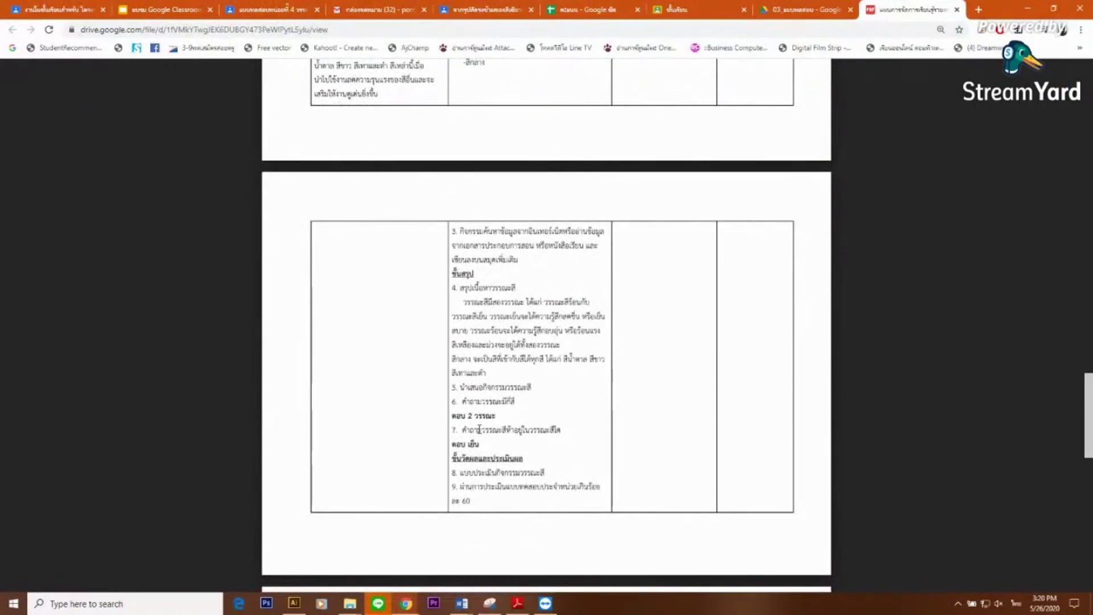
scroll(478, 429, down, 2)
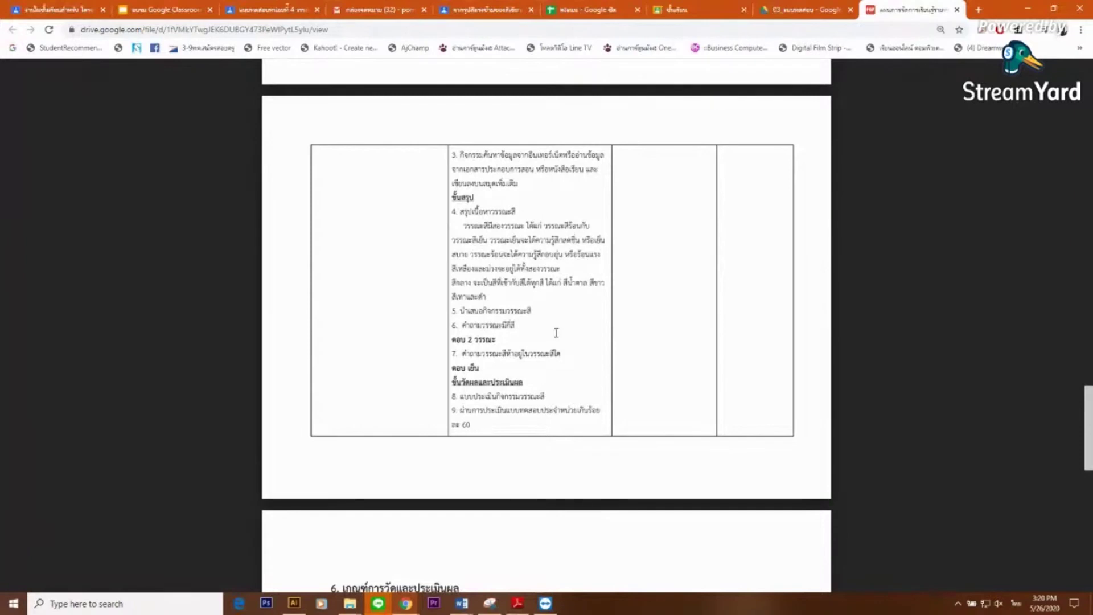
scroll(503, 371, up, 5)
scroll(503, 371, down, 11)
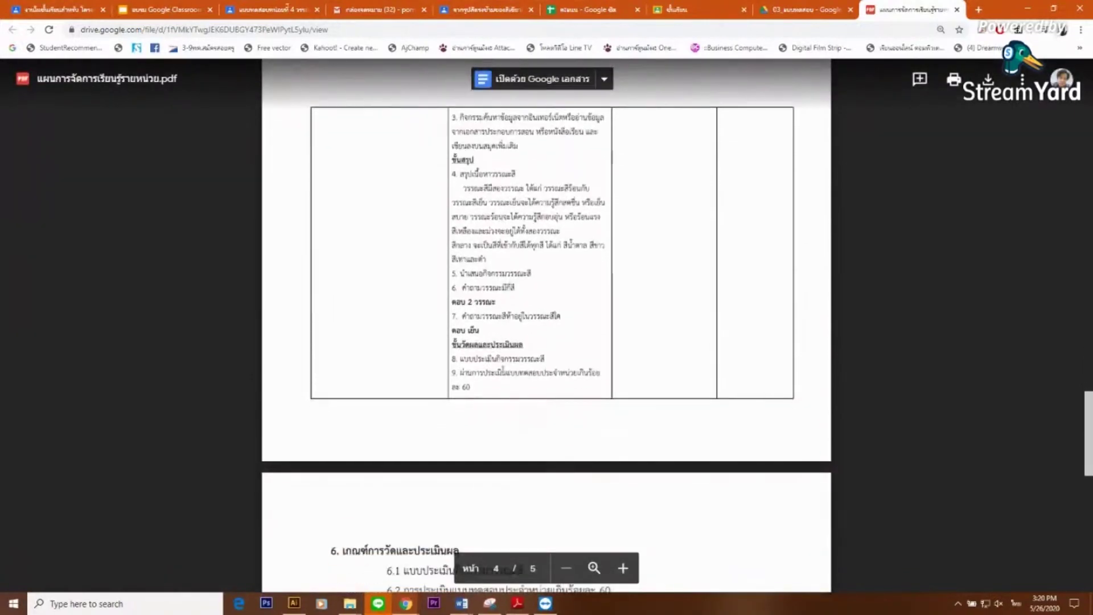
scroll(503, 371, up, 8)
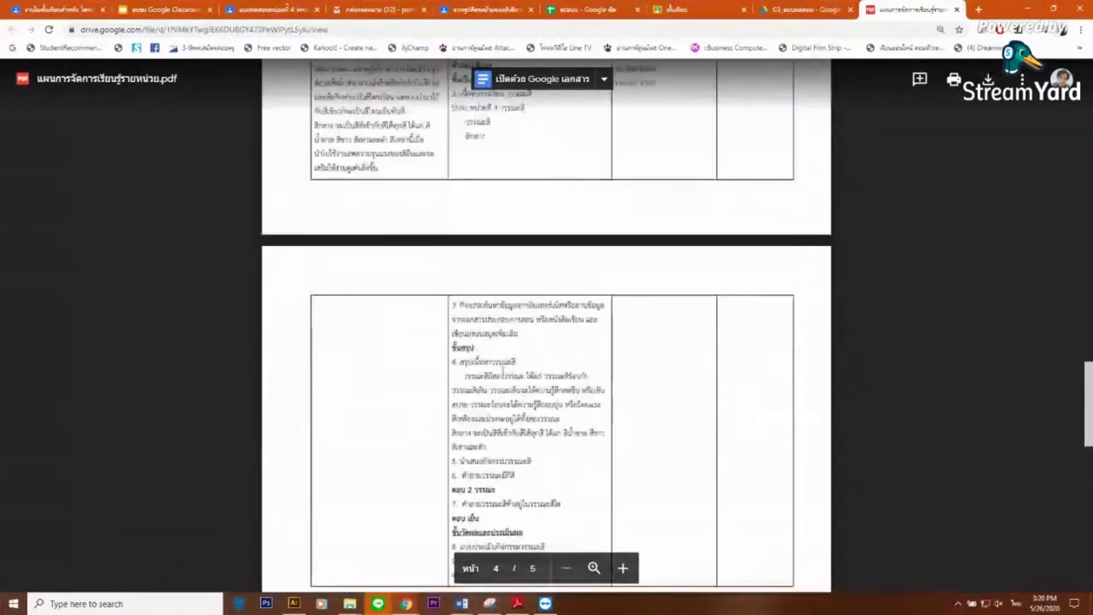
scroll(503, 371, up, 1)
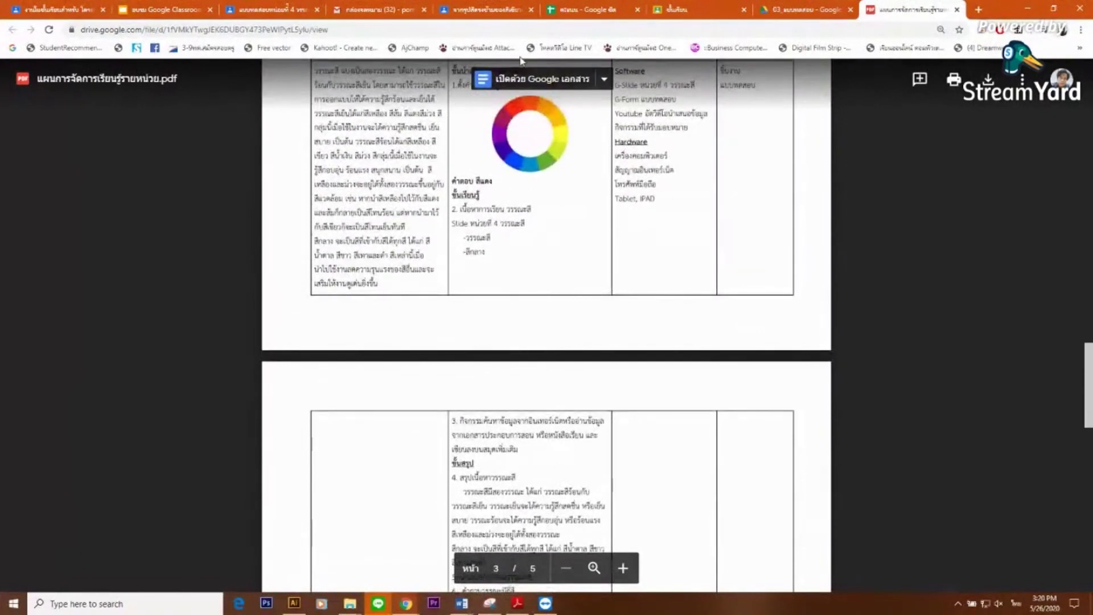
click(694, 15)
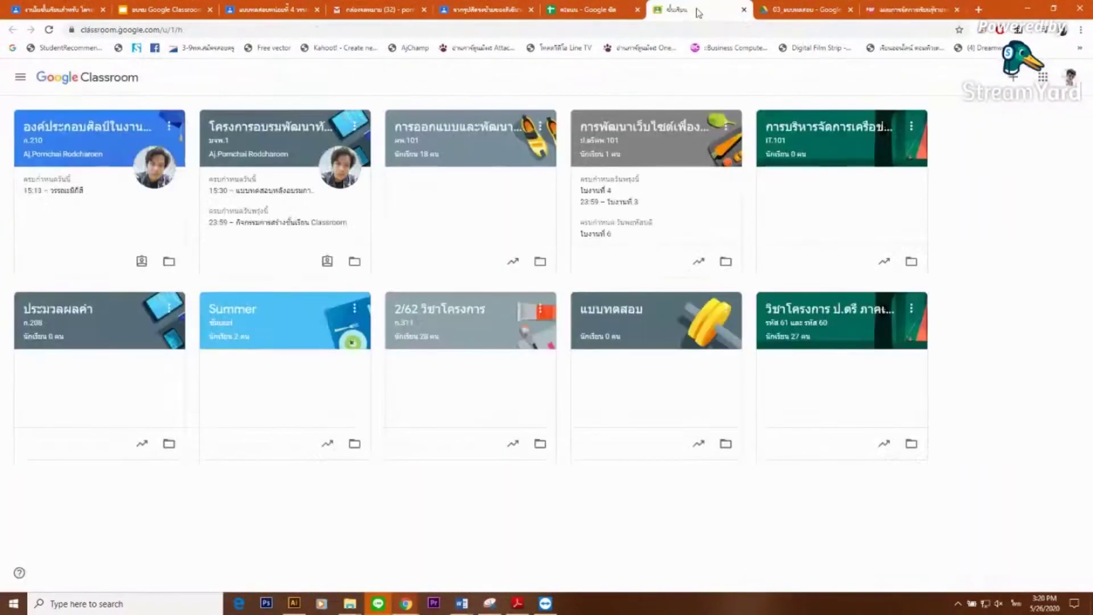
Step: Navigate from the quiz tab to the class's Classwork page listing five หน่วยที่ 4 items
click(268, 11)
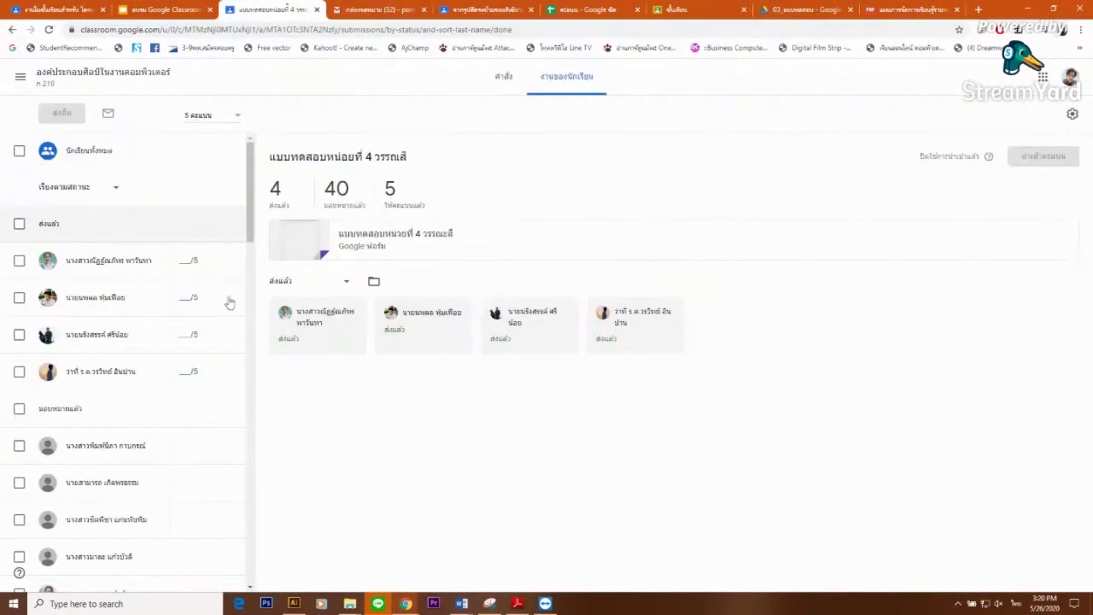
click(99, 72)
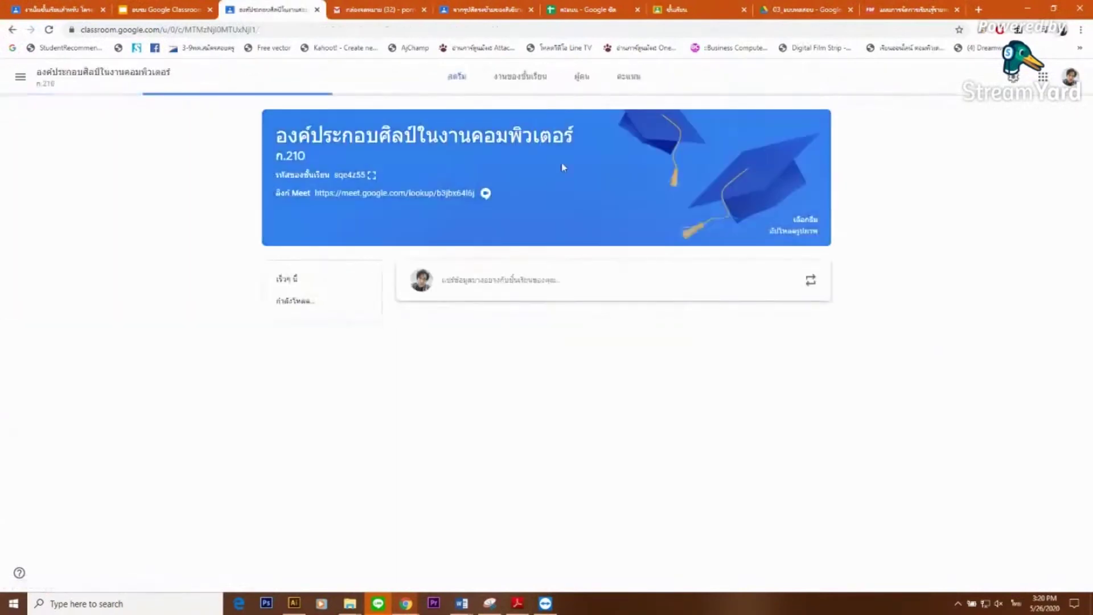
click(527, 79)
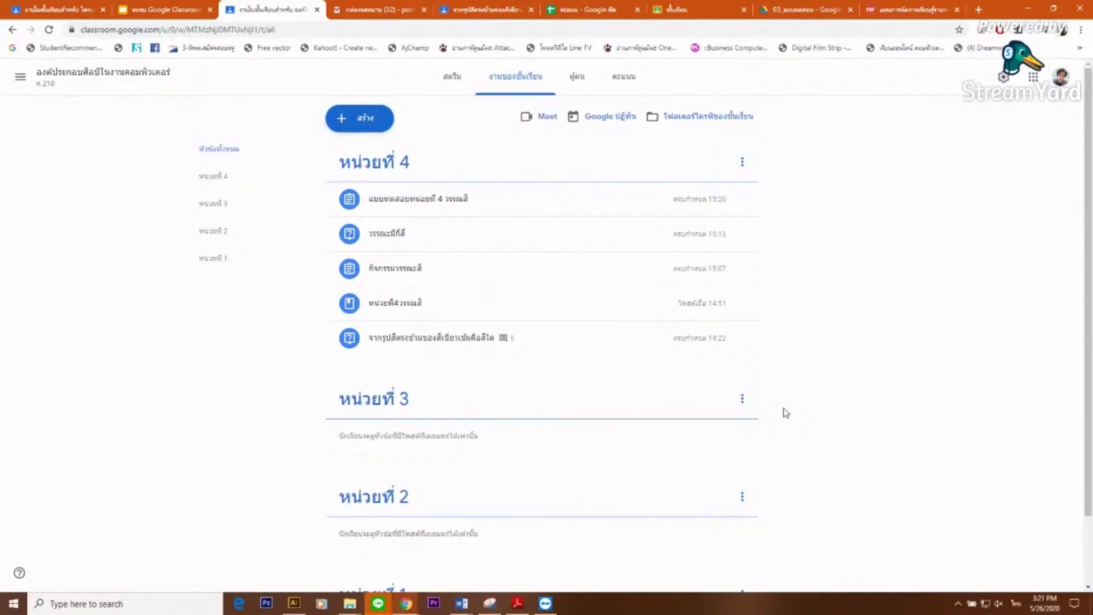
click(405, 603)
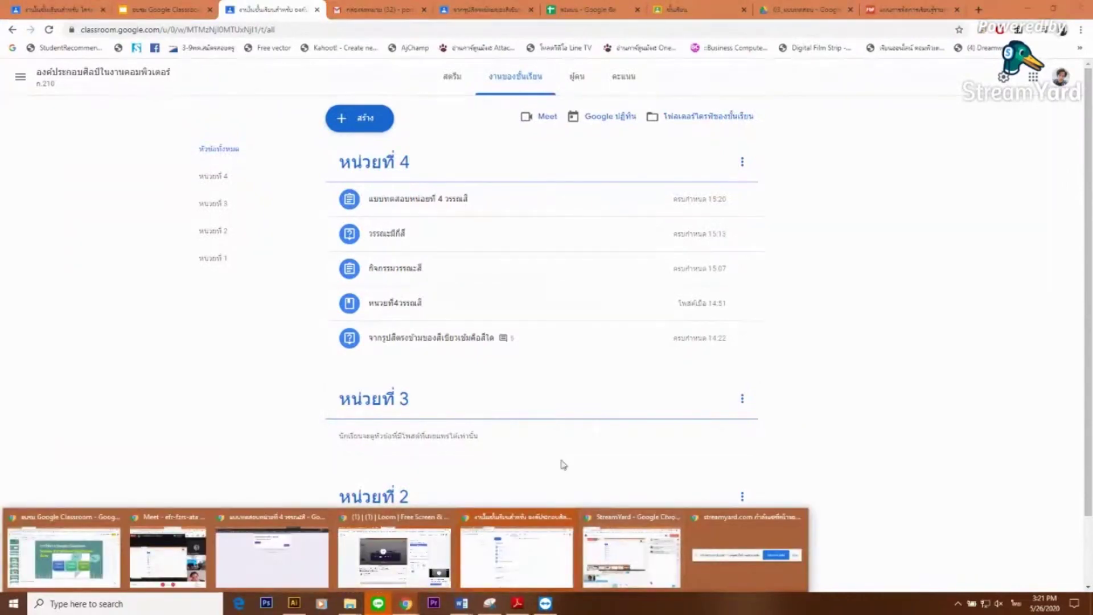
Step: Browse the class stream, unit 4 quiz details and member list, then return to Classwork
click(272, 546)
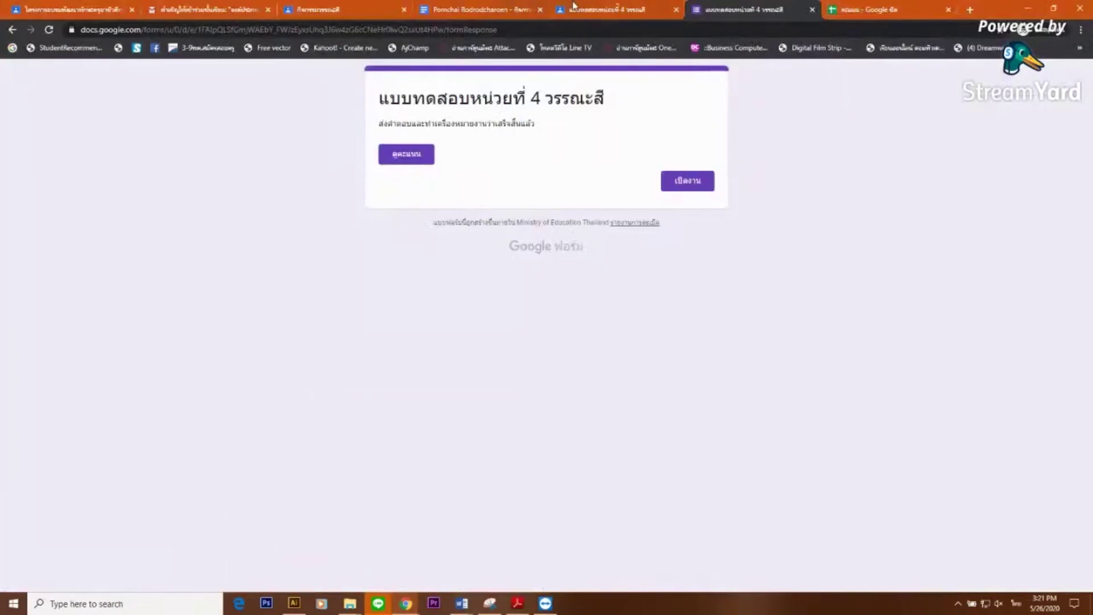
click(357, 9)
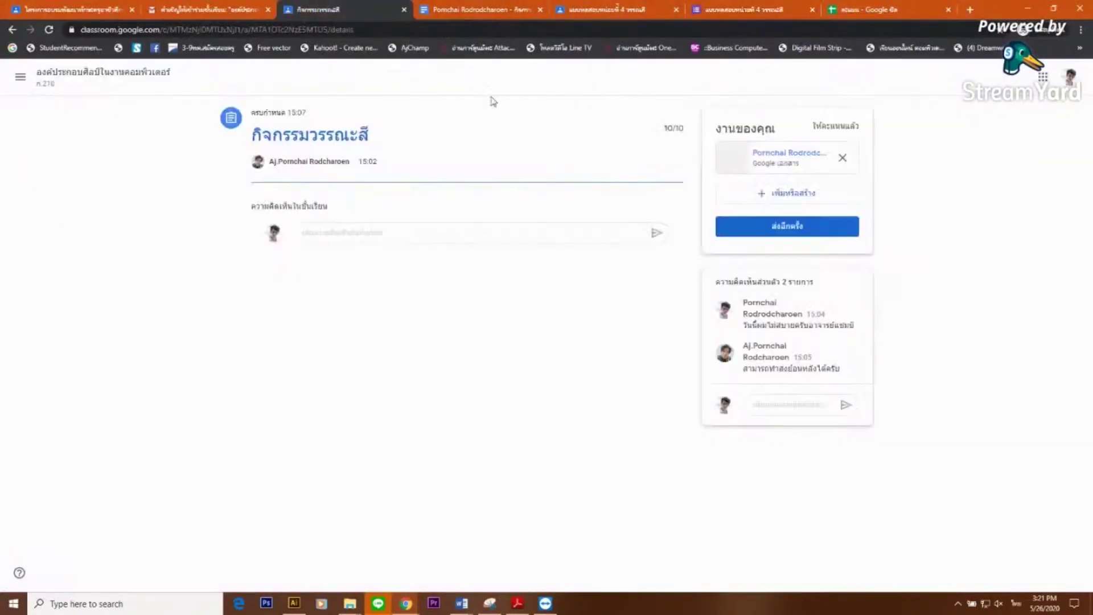
click(128, 78)
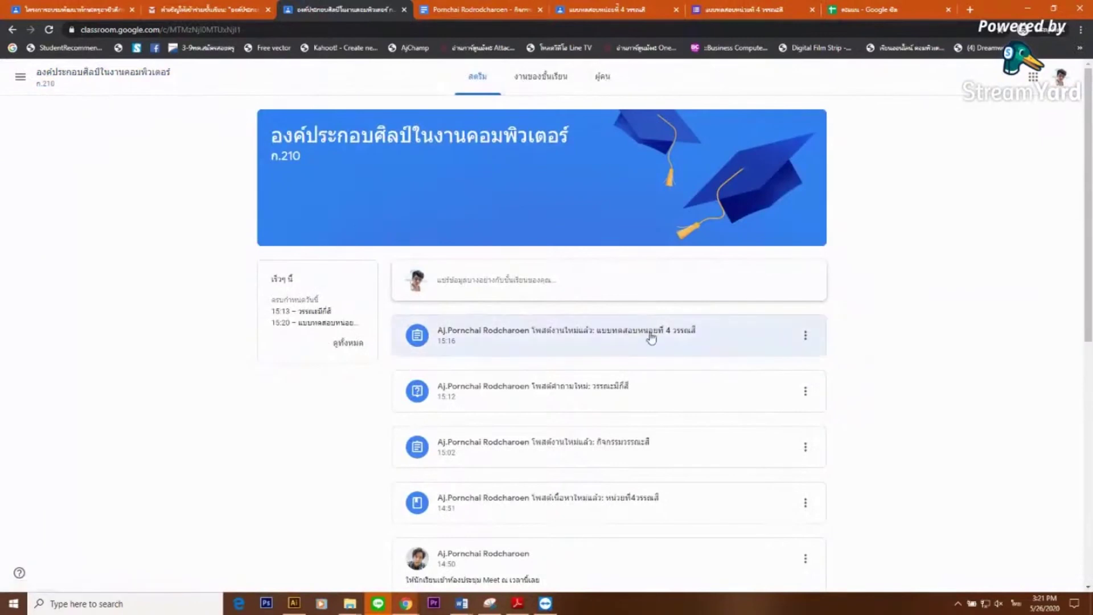
click(561, 340)
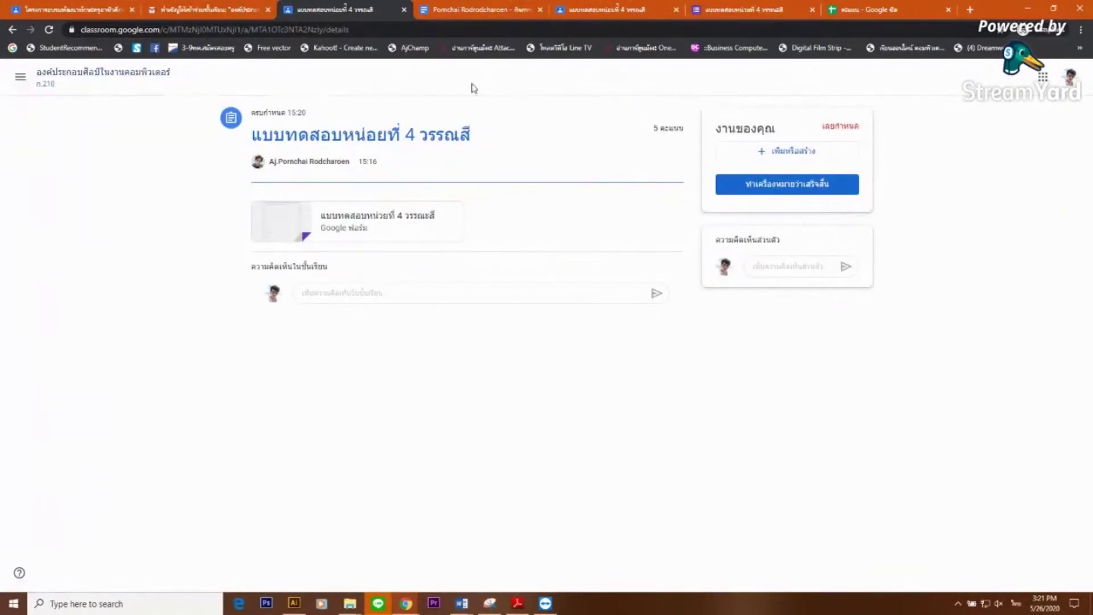
click(74, 74)
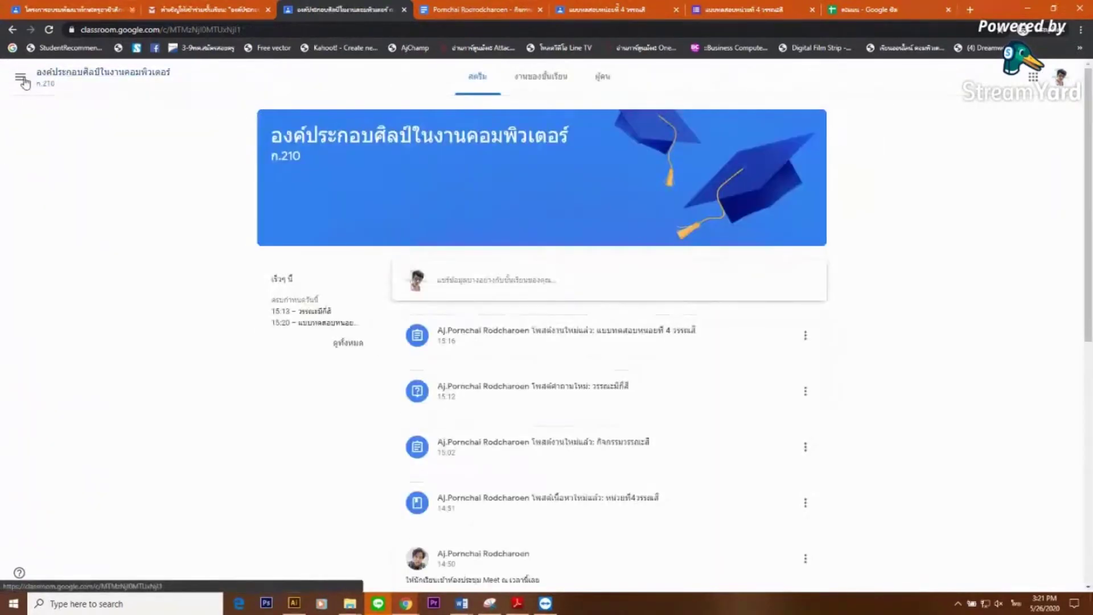
click(602, 78)
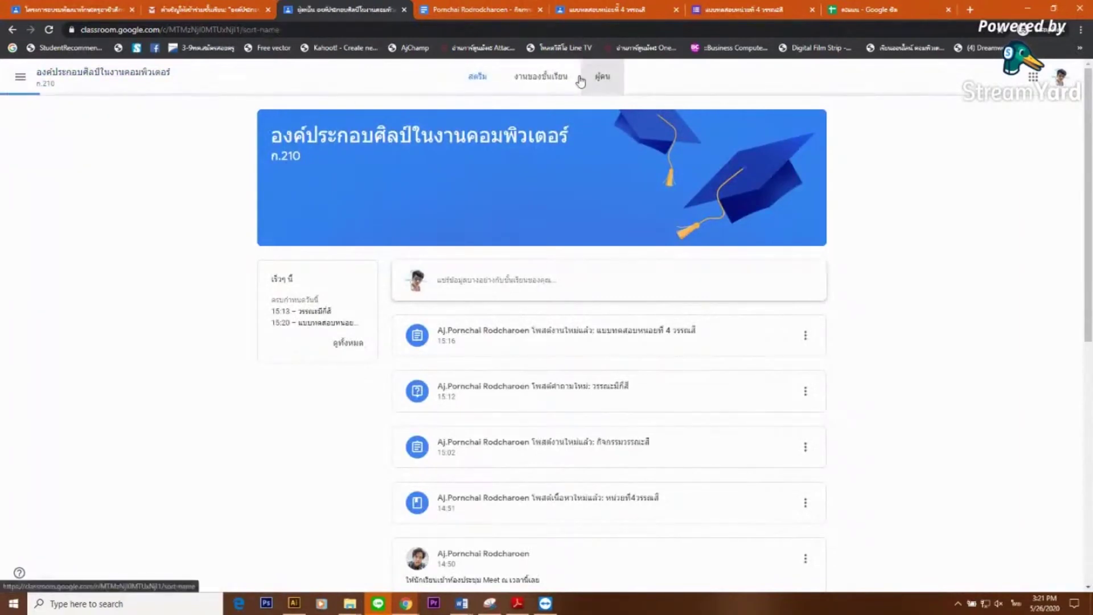
click(555, 82)
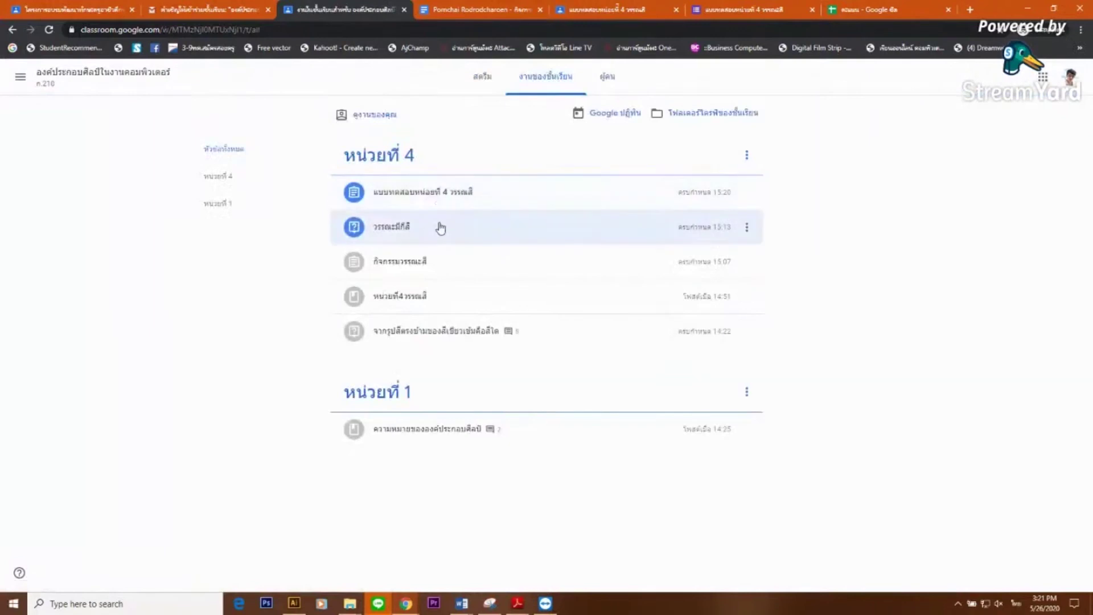
Step: Check the unit 4 quiz's form attachment, then expand the colour-wheel question with its comments
click(427, 192)
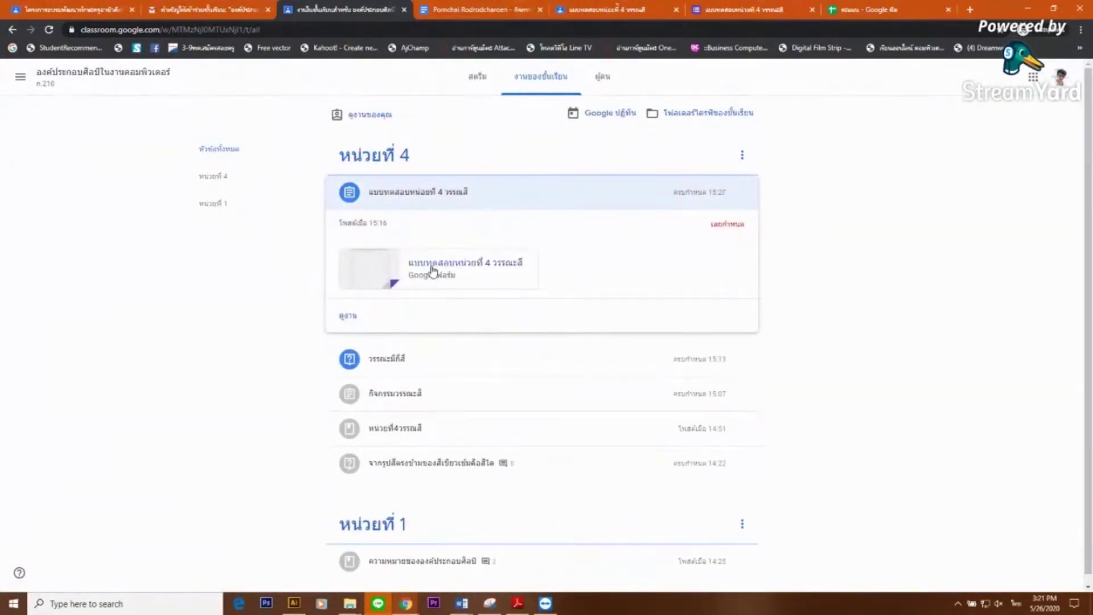
click(433, 271)
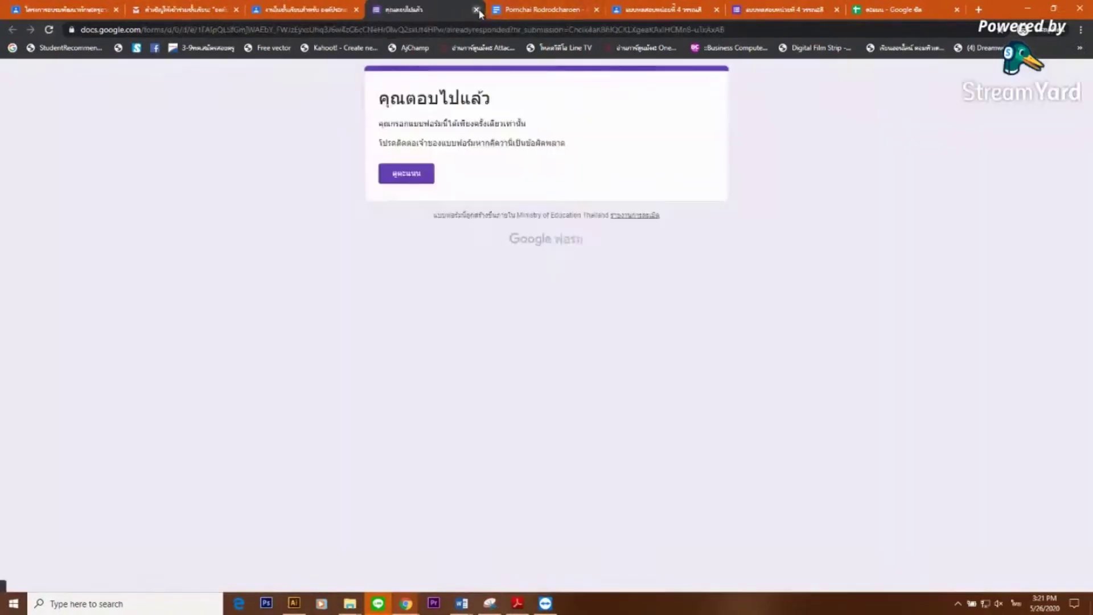
click(477, 11)
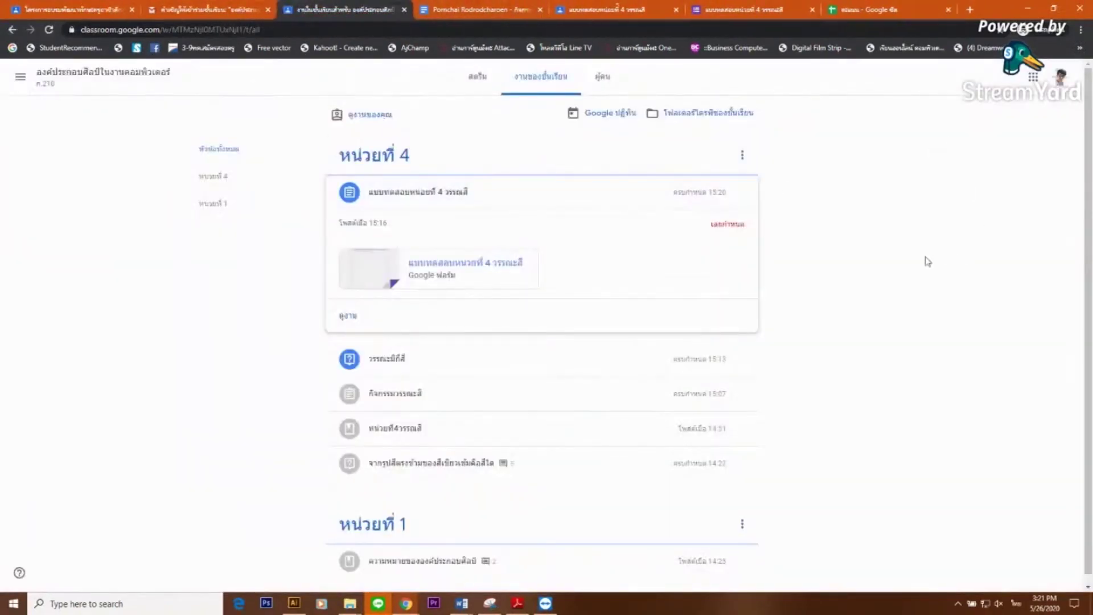
click(431, 473)
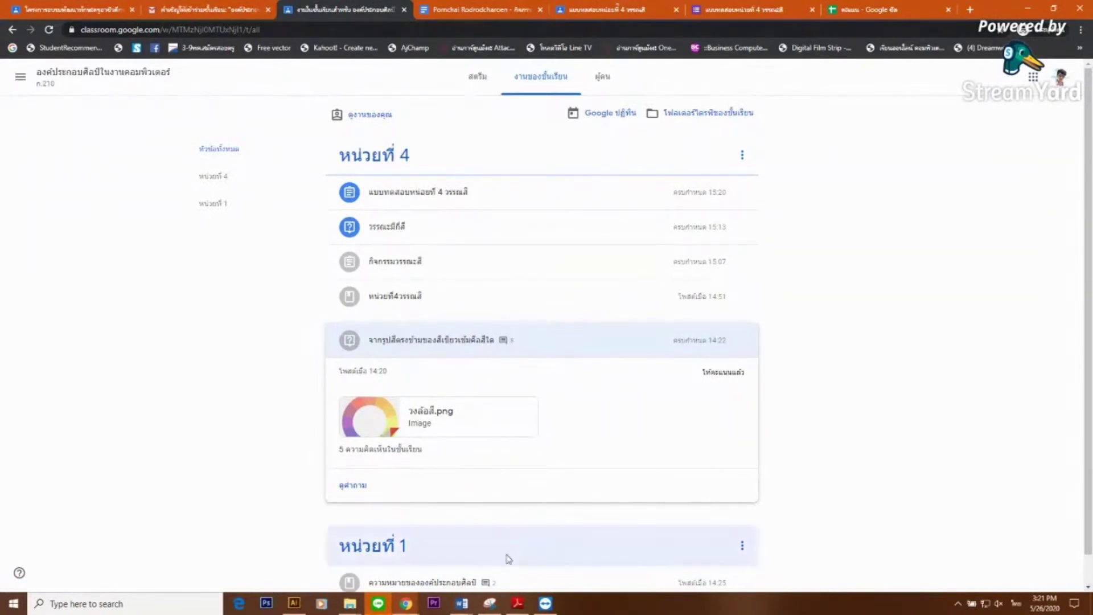
click(406, 603)
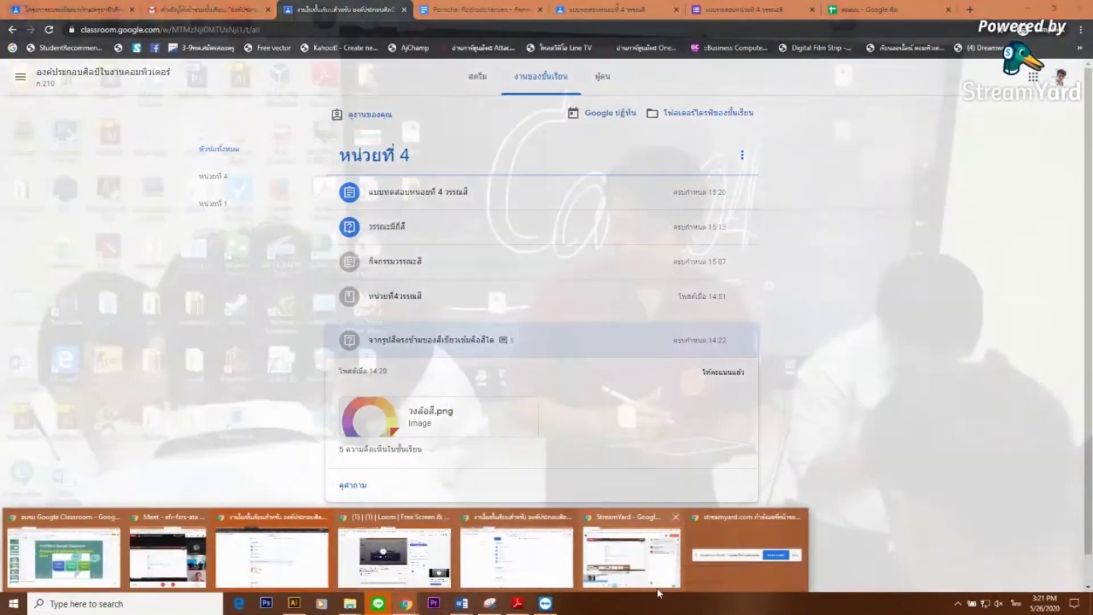
mouse_move(618, 589)
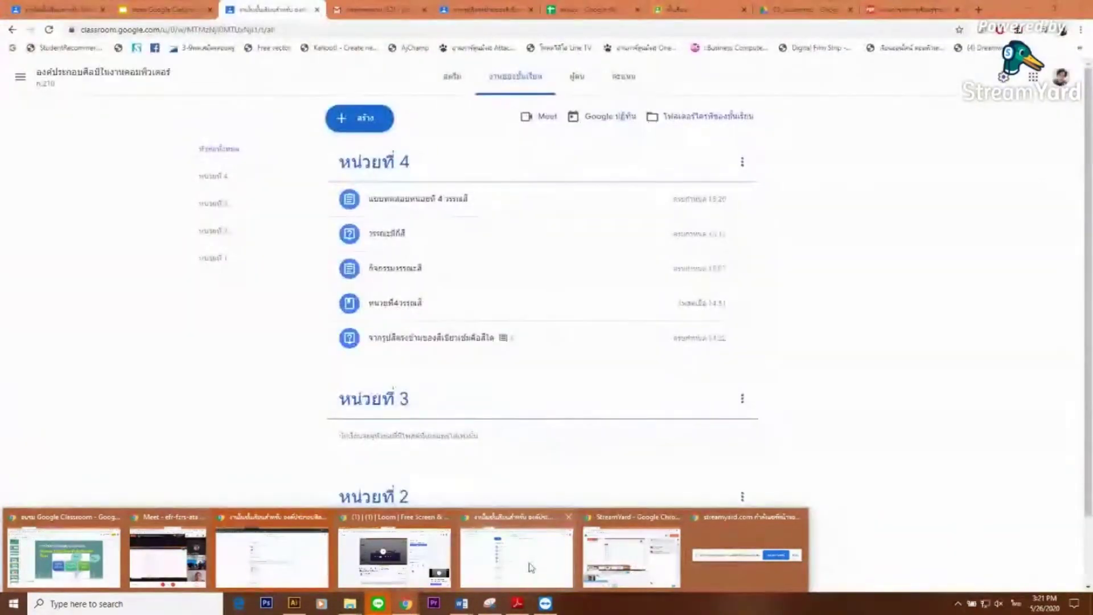
Step: In the teacher's window, open กิจกรรมวรรณะสี student work: 2 turned in, 41 assigned, 6 graded
click(515, 549)
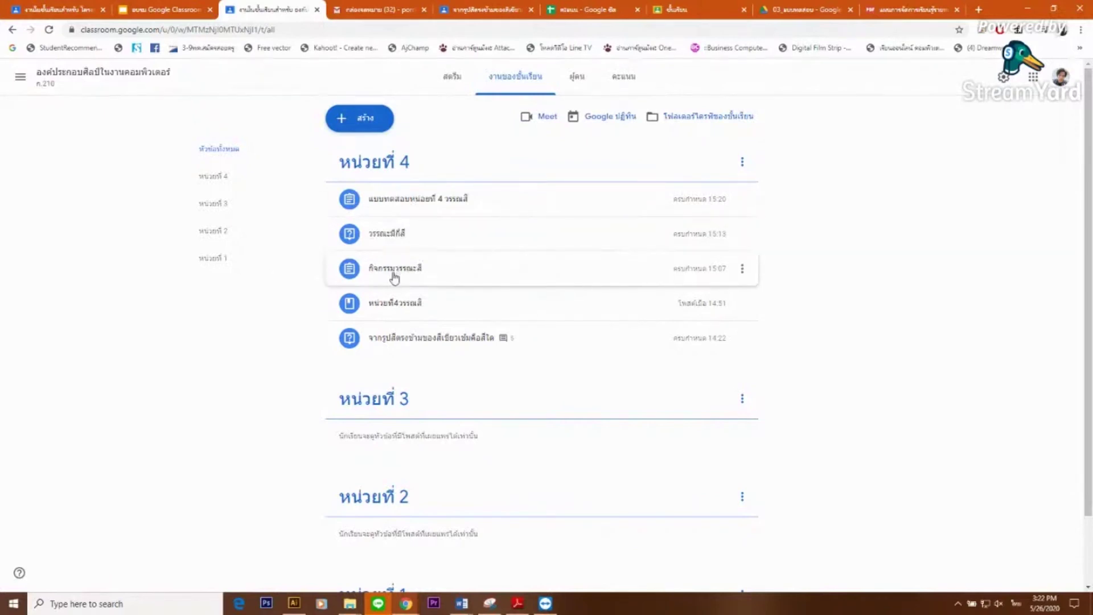
click(394, 276)
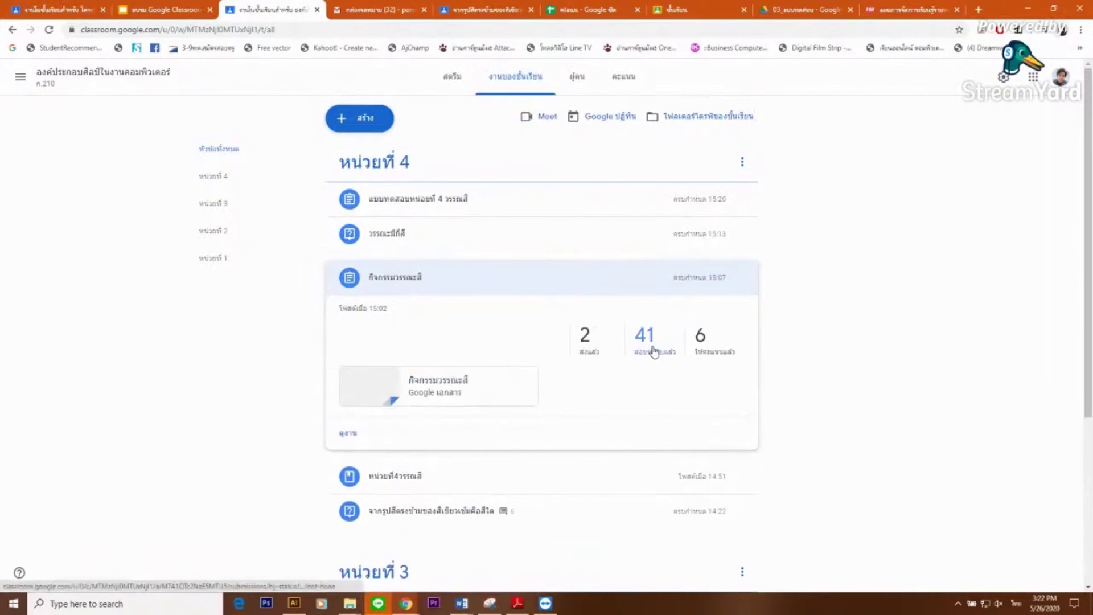
click(654, 349)
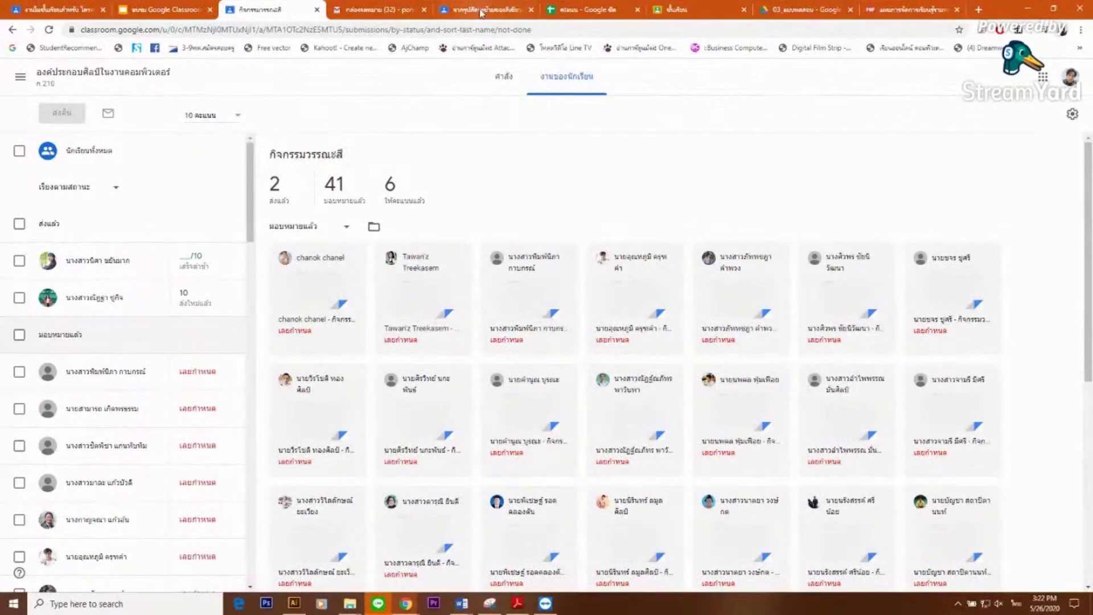
Step: Reopen the องค์ประกอบศิลป์ในงานคอมพิวเตอร์ class from the class list, check Classwork, and close that tab
click(709, 8)
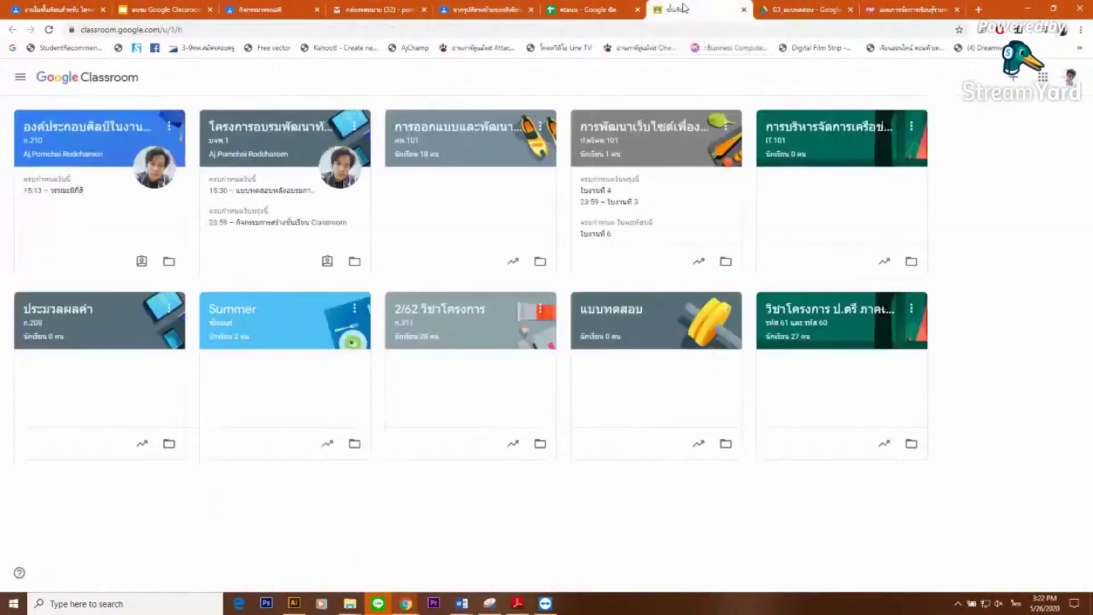
click(115, 129)
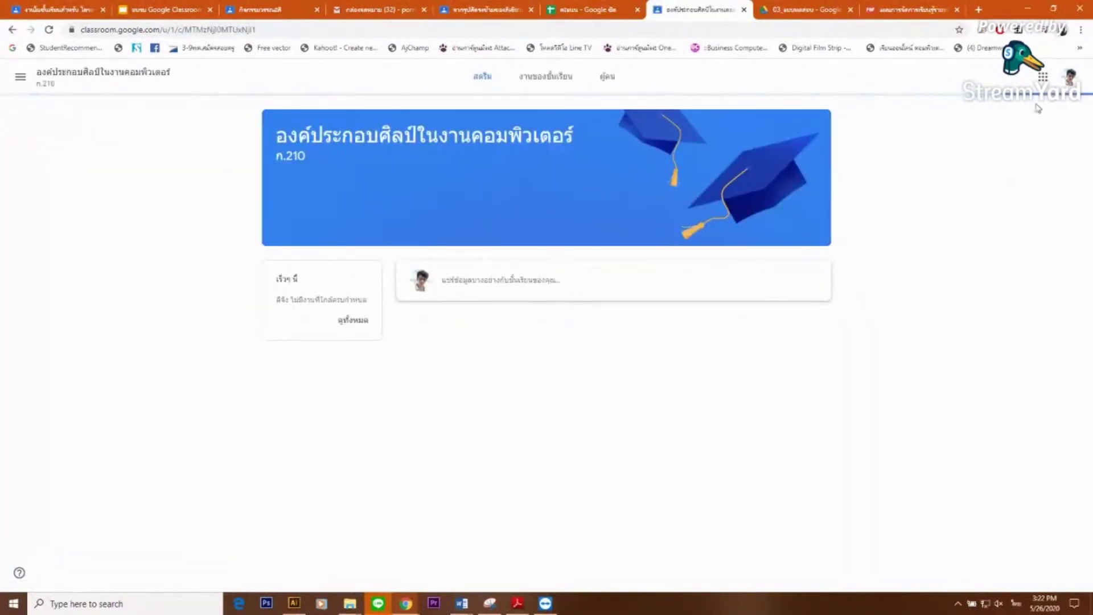
scroll(499, 200, down, 3)
scroll(500, 200, up, 3)
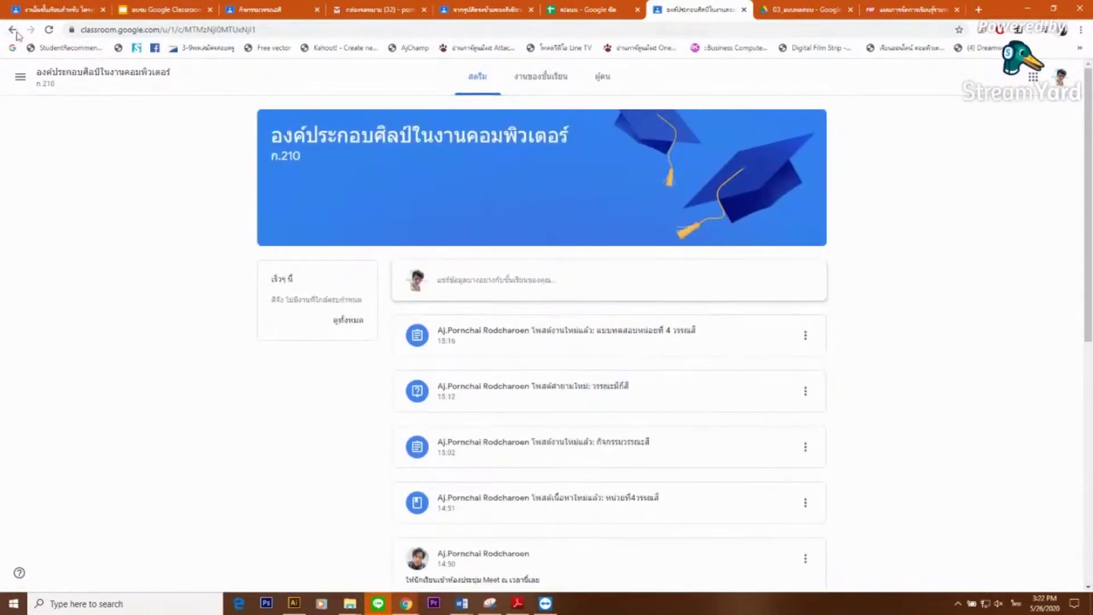
click(541, 77)
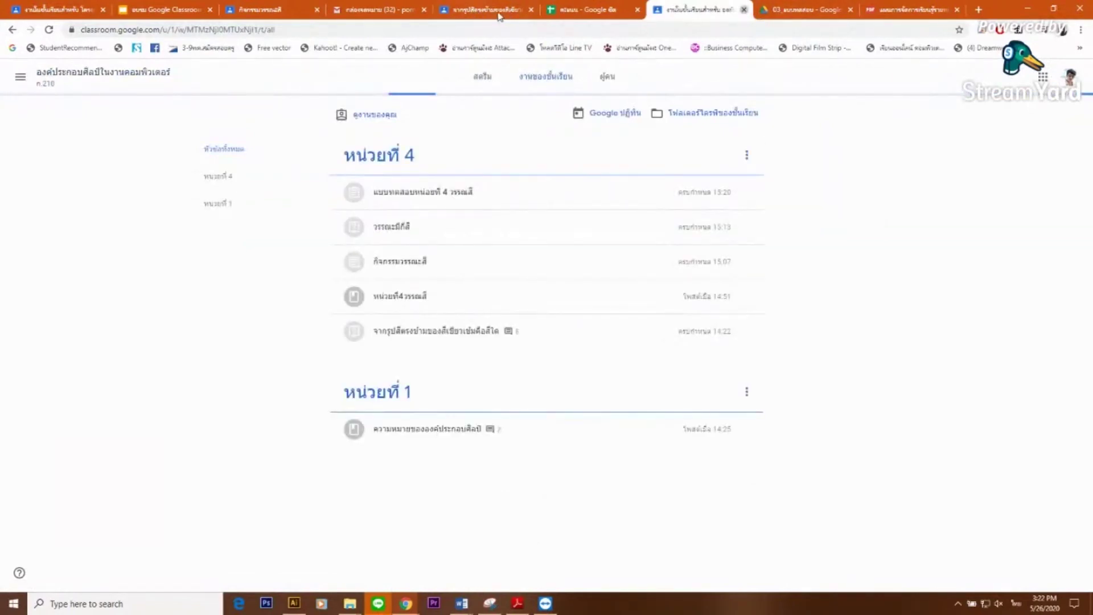
key(ctrl+w)
Step: View the class stream and class settings, then return to the Classwork list
click(259, 10)
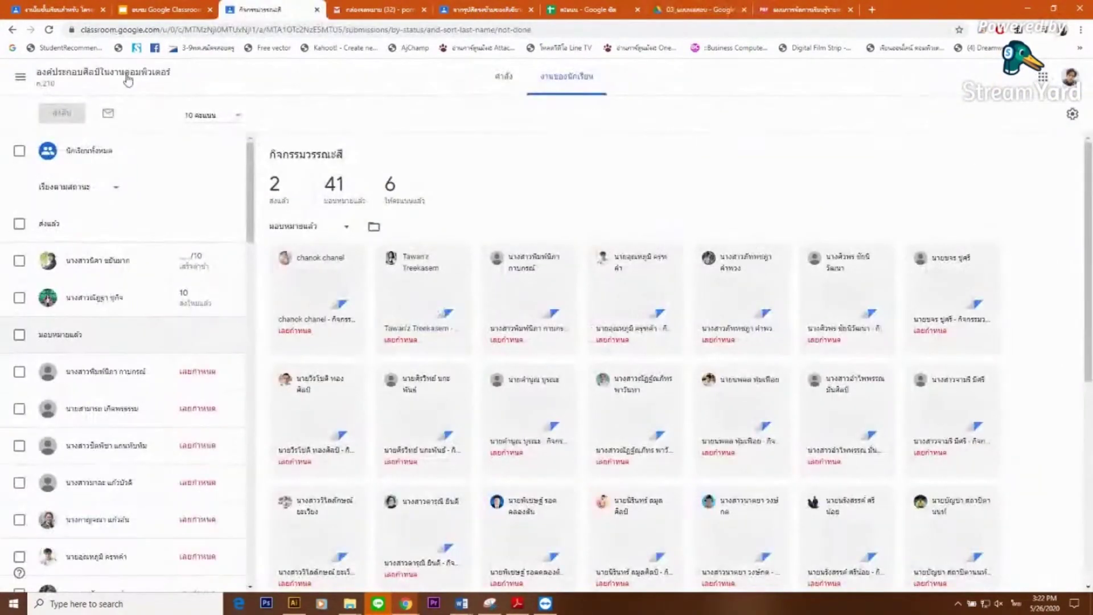
click(128, 80)
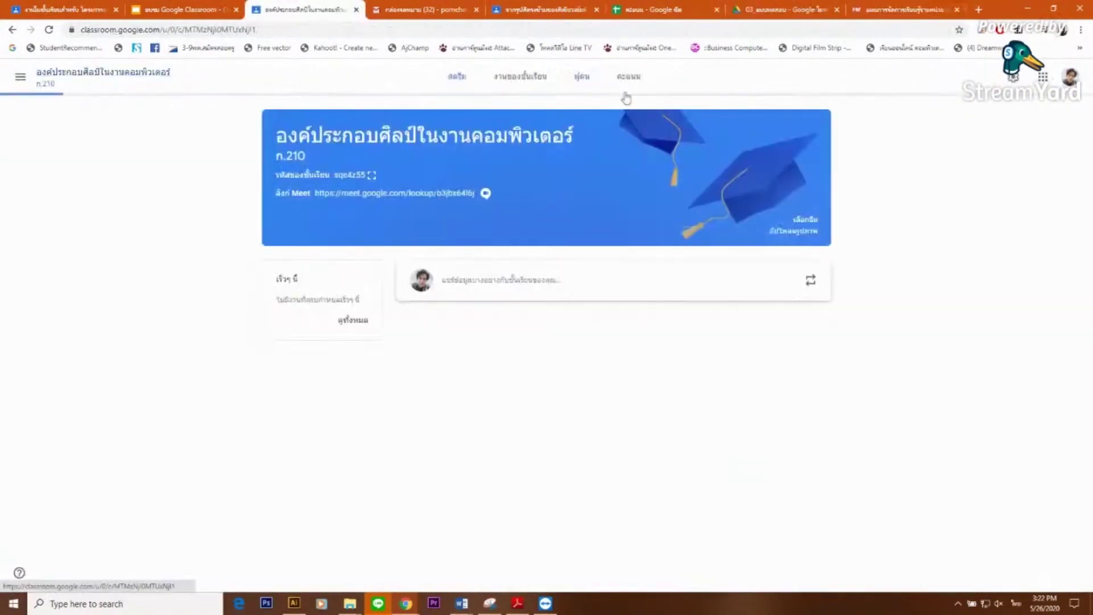
click(1003, 78)
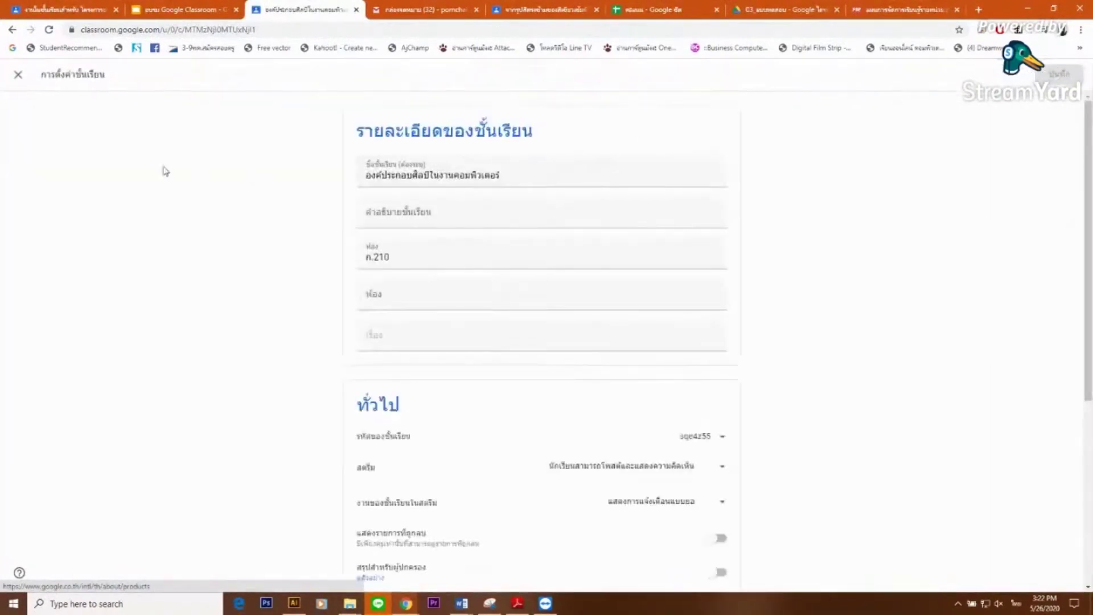
click(18, 74)
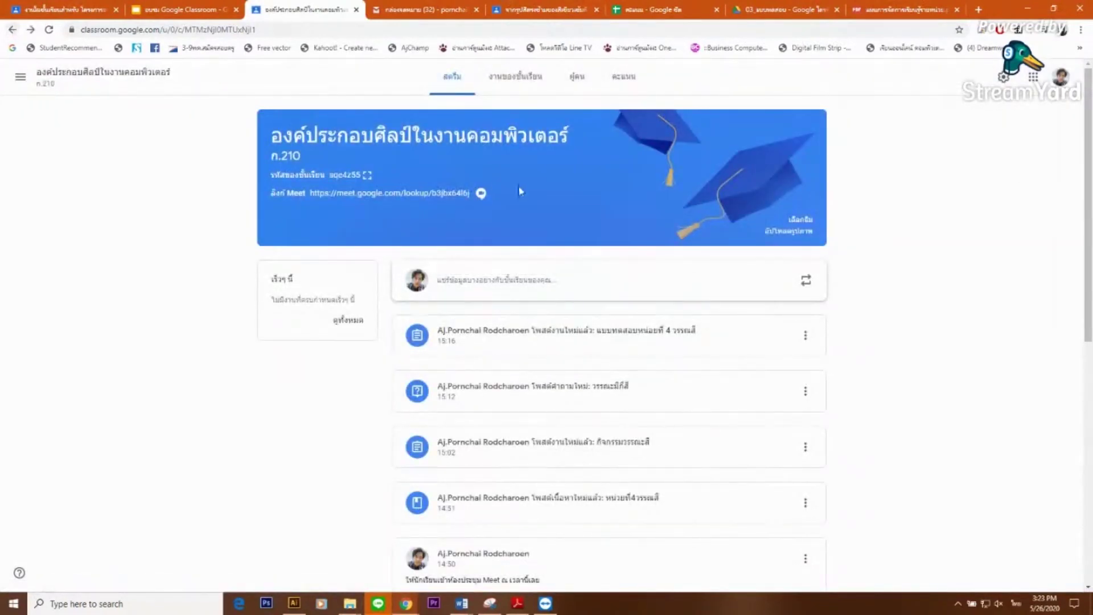
click(530, 92)
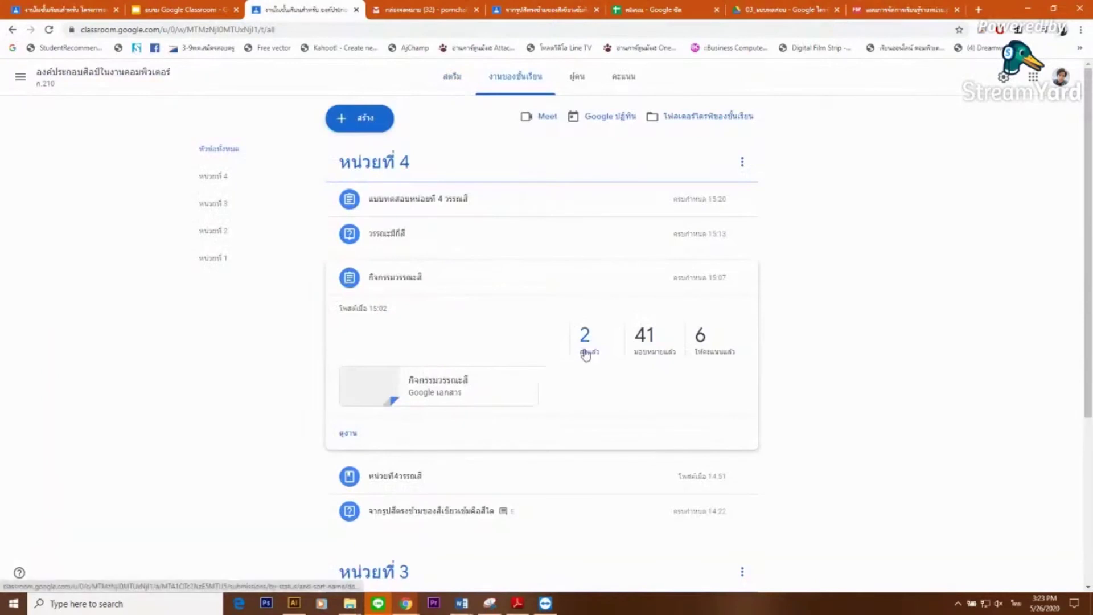
Step: From the '2 turned in' work view, export all grades to a new Google Sheets spreadsheet
click(584, 350)
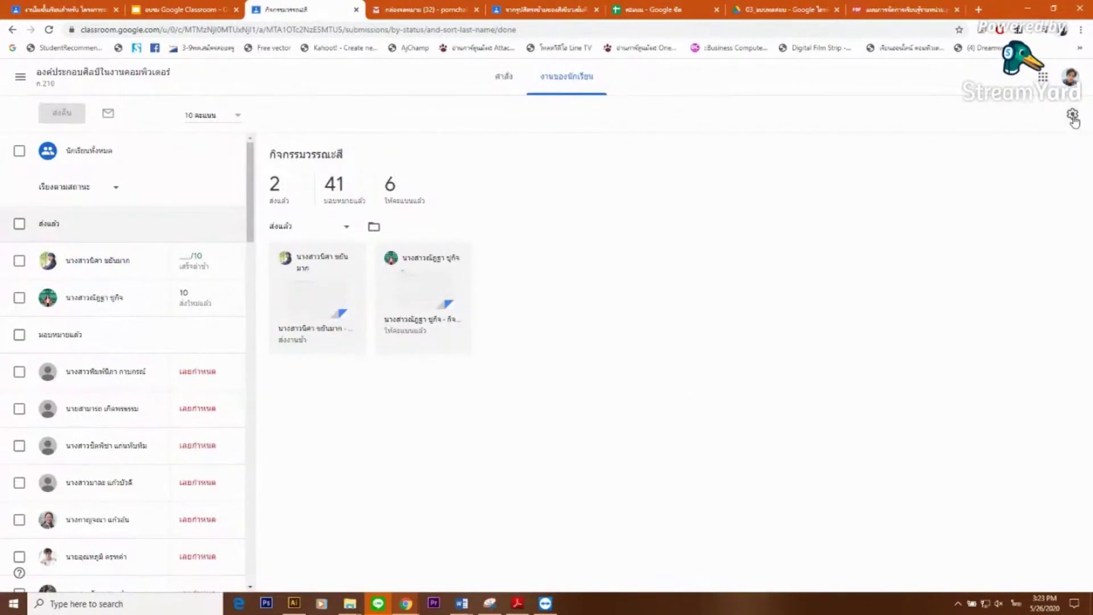
click(1073, 116)
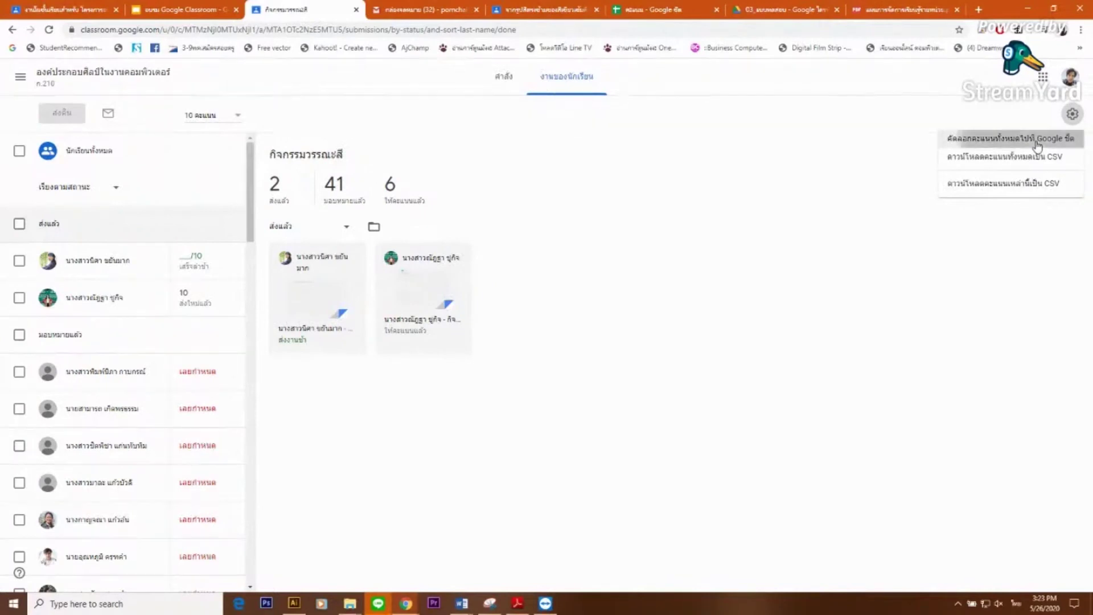
click(1037, 145)
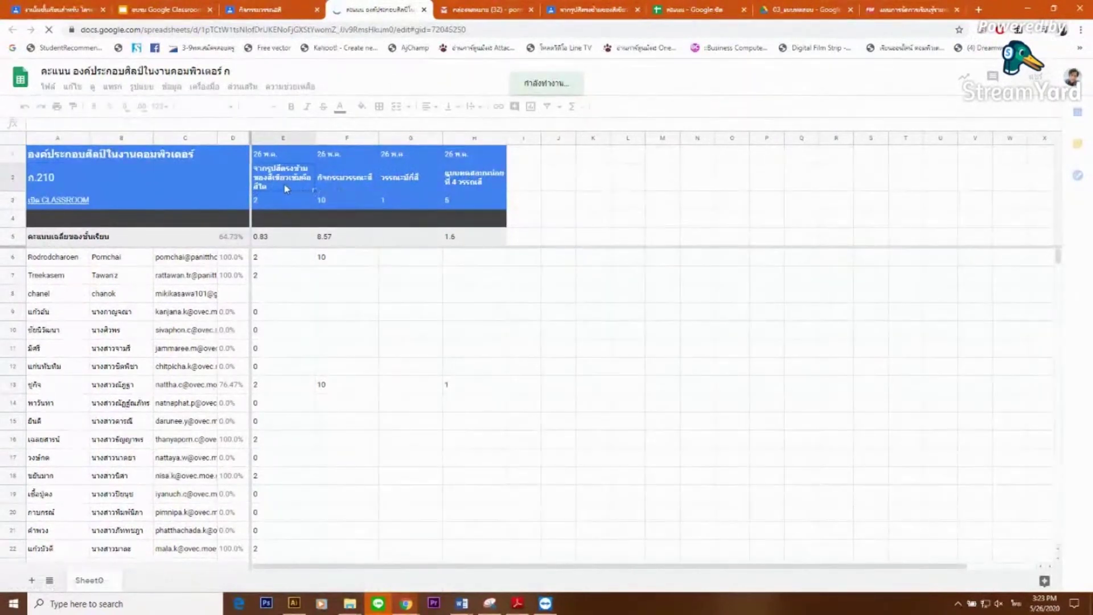
Step: Inspect the grade sheet's values in cells E7, F6 (10), G3 and the H2 assignment title
click(283, 275)
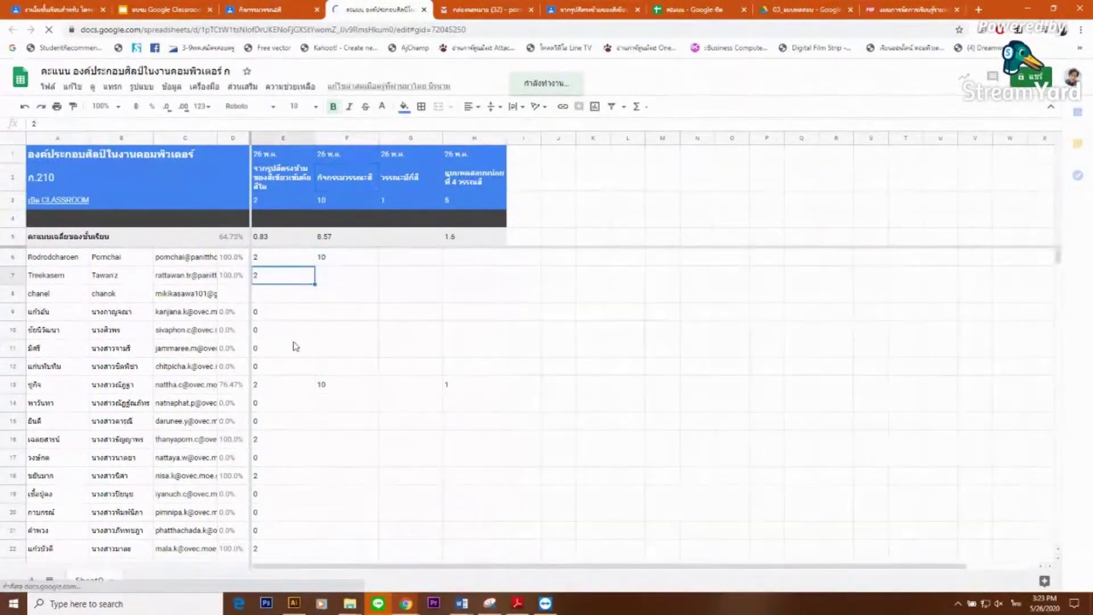
scroll(288, 366, down, 5)
scroll(287, 366, up, 5)
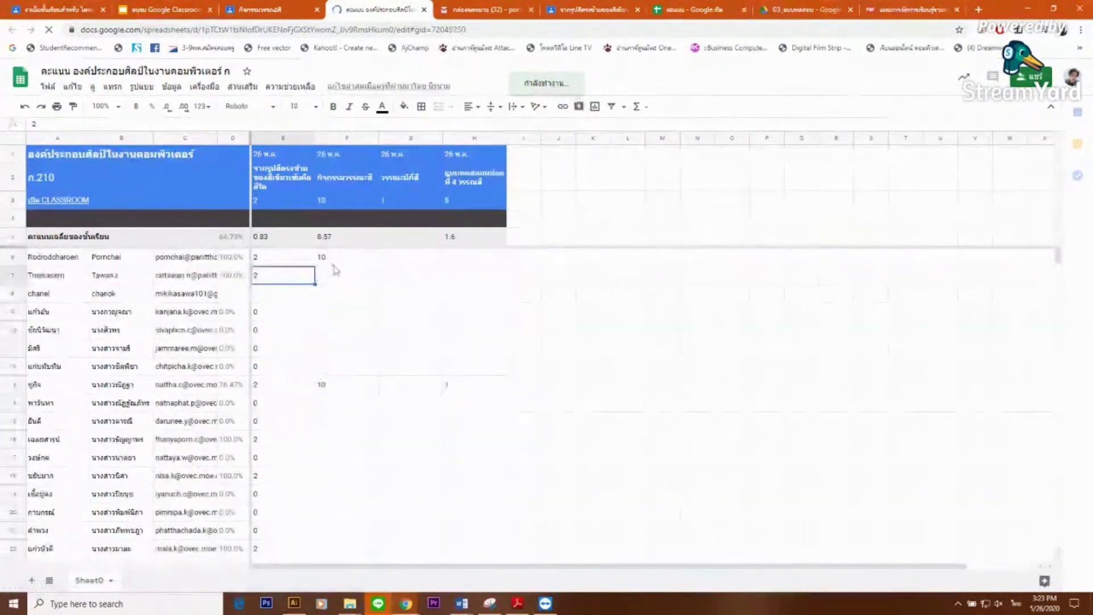
click(336, 258)
scroll(337, 357, down, 3)
scroll(328, 347, up, 1)
scroll(328, 347, up, 2)
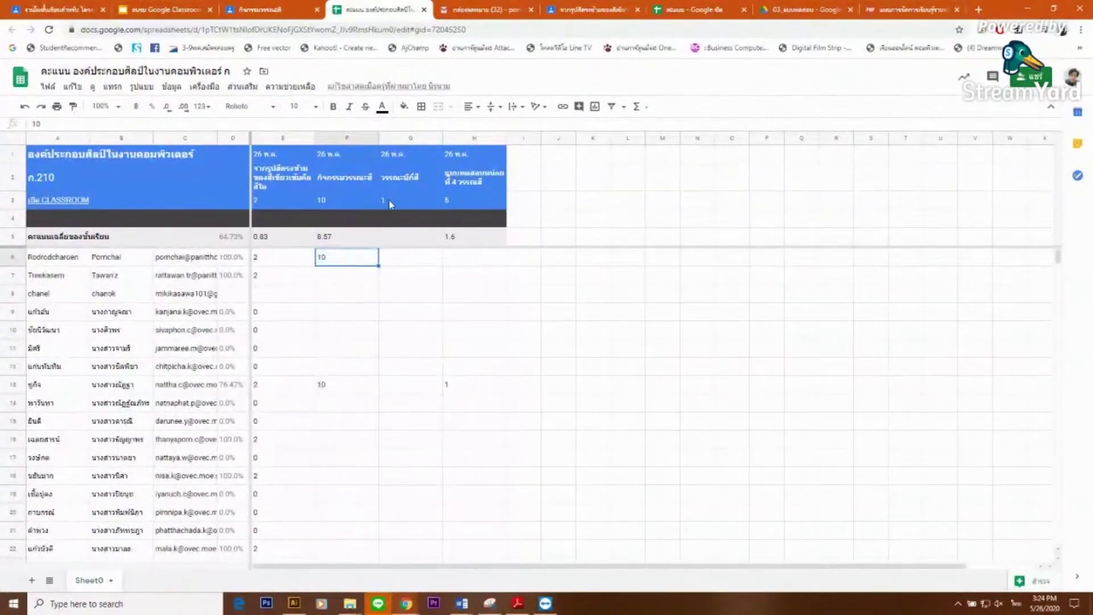
click(391, 207)
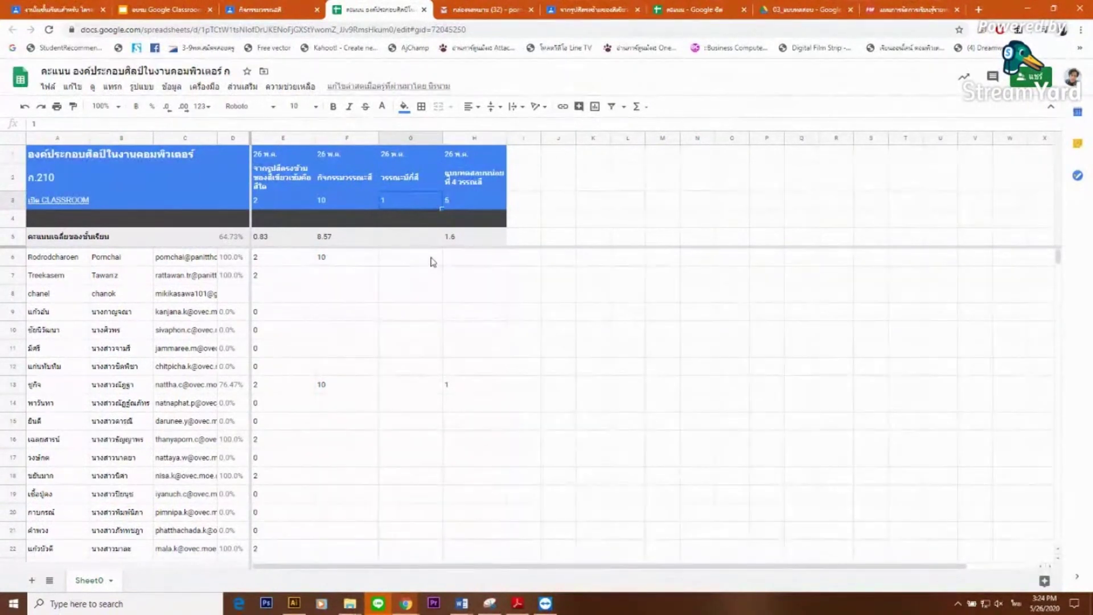
click(462, 184)
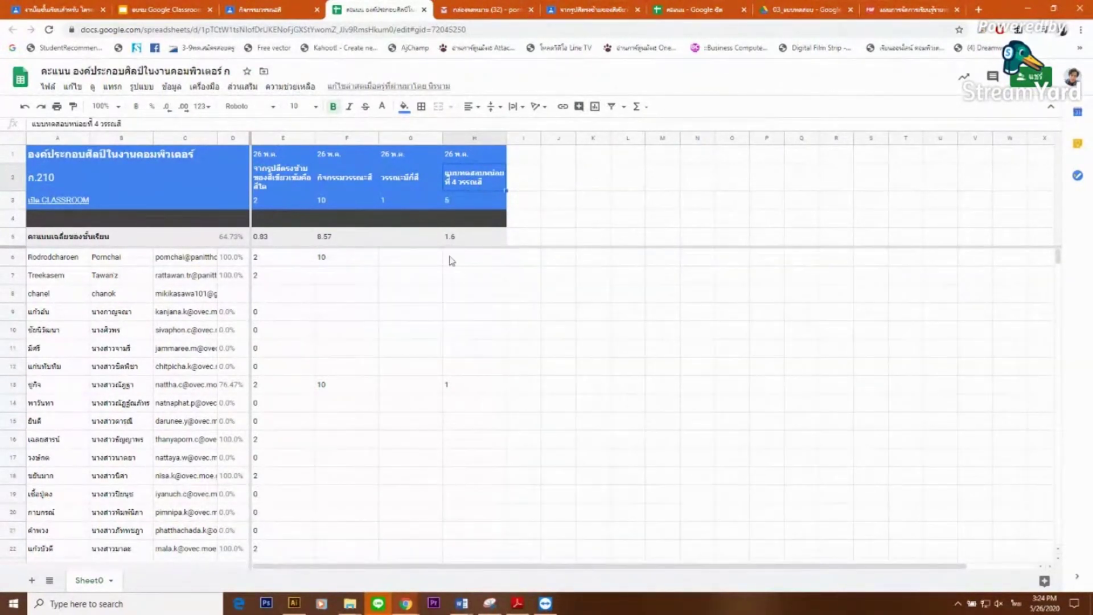
Step: Check row 13's scores from H13 to E13 (2) and the student's e-mail, then open คะแนน
click(458, 388)
scroll(460, 393, down, 6)
scroll(461, 396, down, 3)
scroll(460, 380, up, 9)
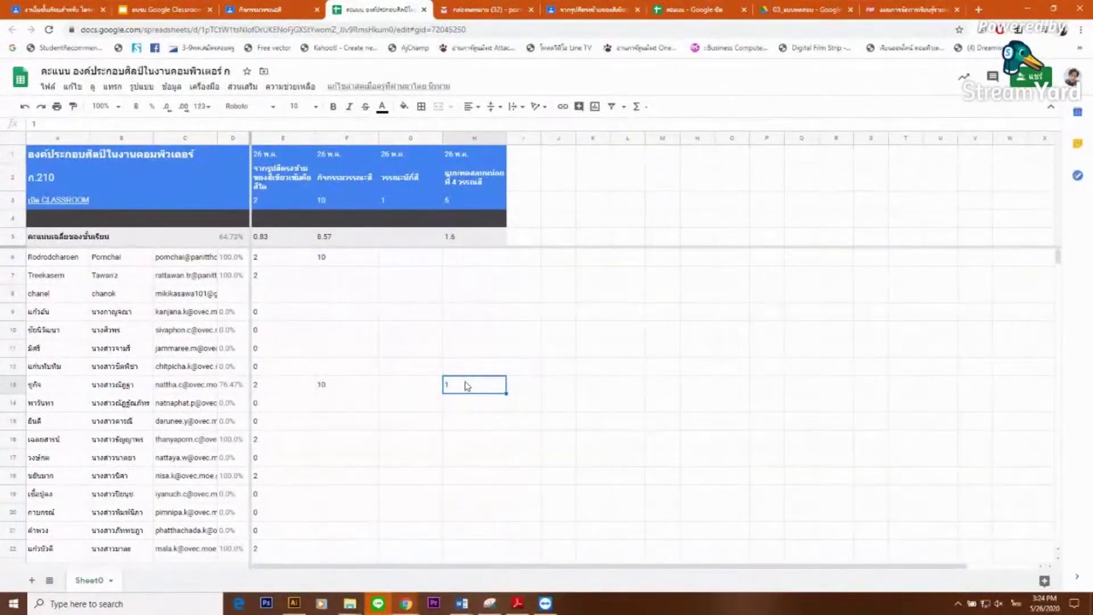
click(392, 388)
click(335, 388)
click(263, 389)
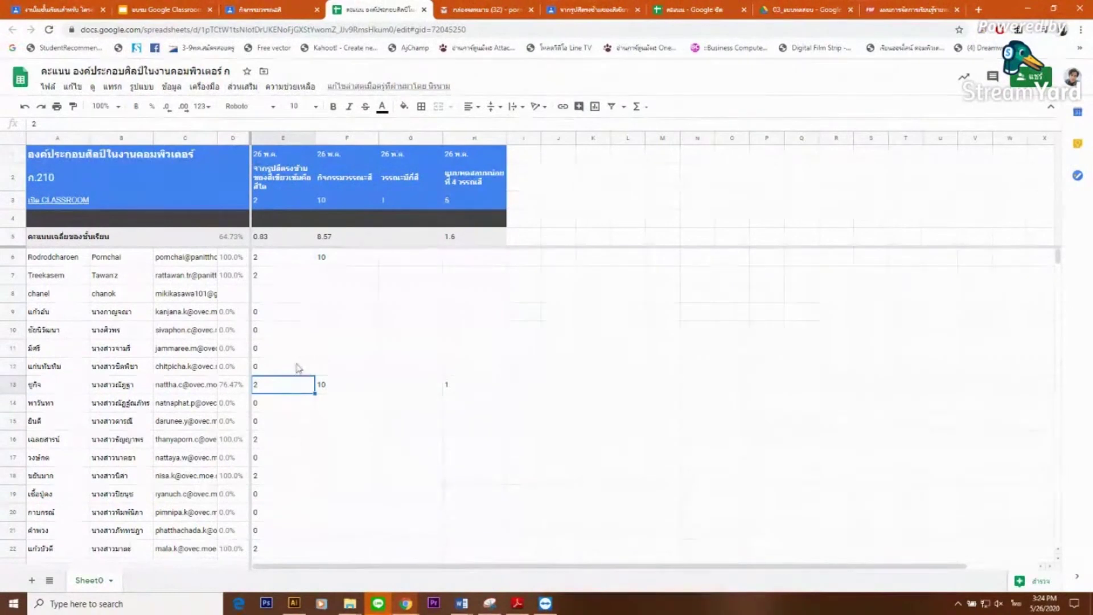
click(204, 386)
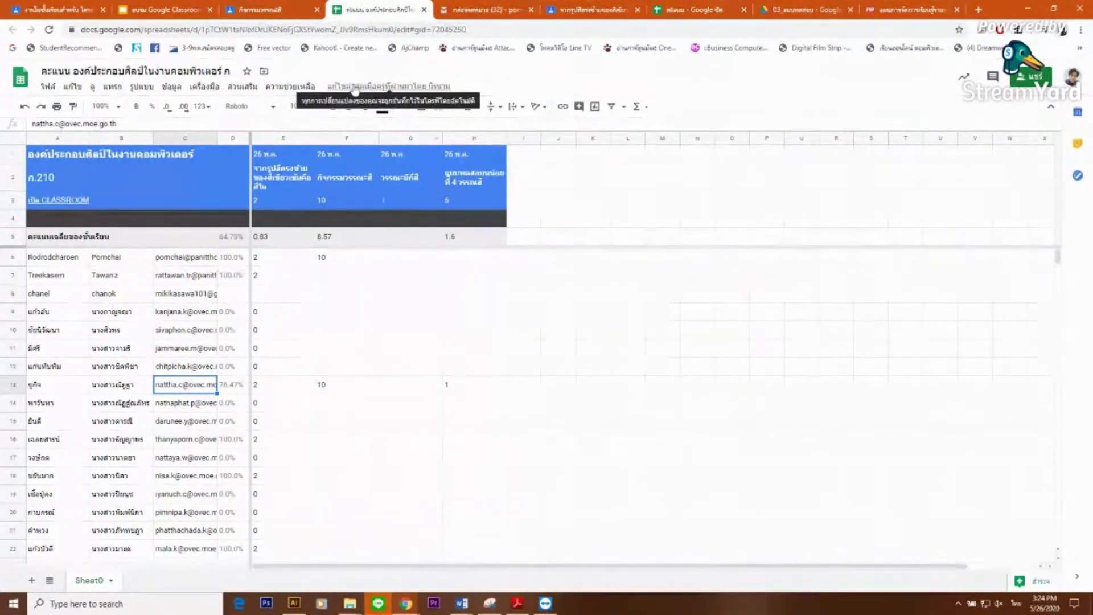
click(685, 5)
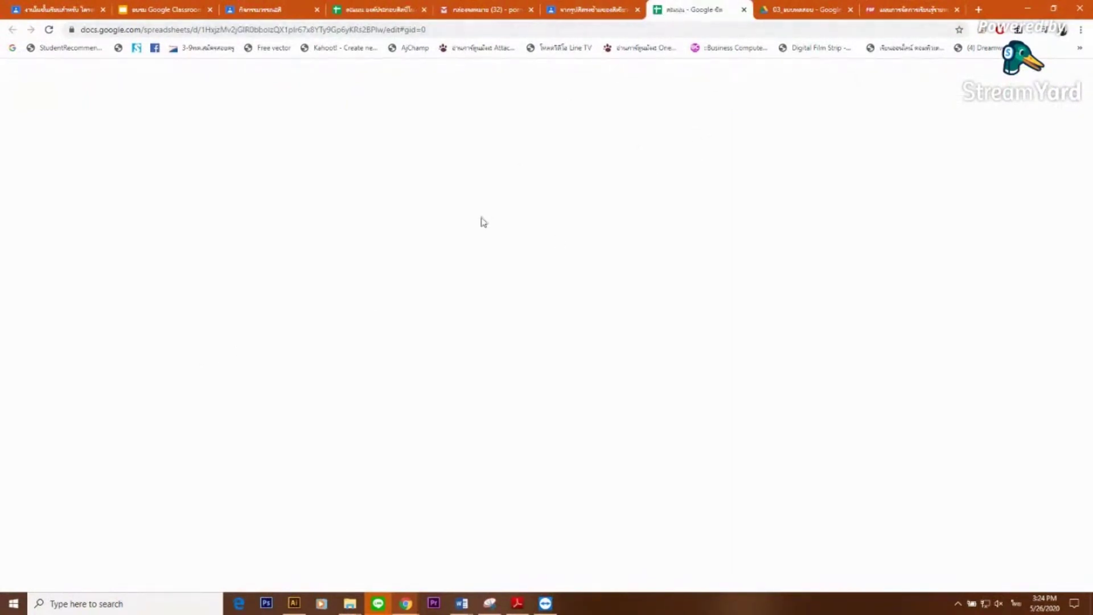
Step: Reload the คะแนน score sheet, check its exam and total columns, then return to the grade sheet
click(49, 31)
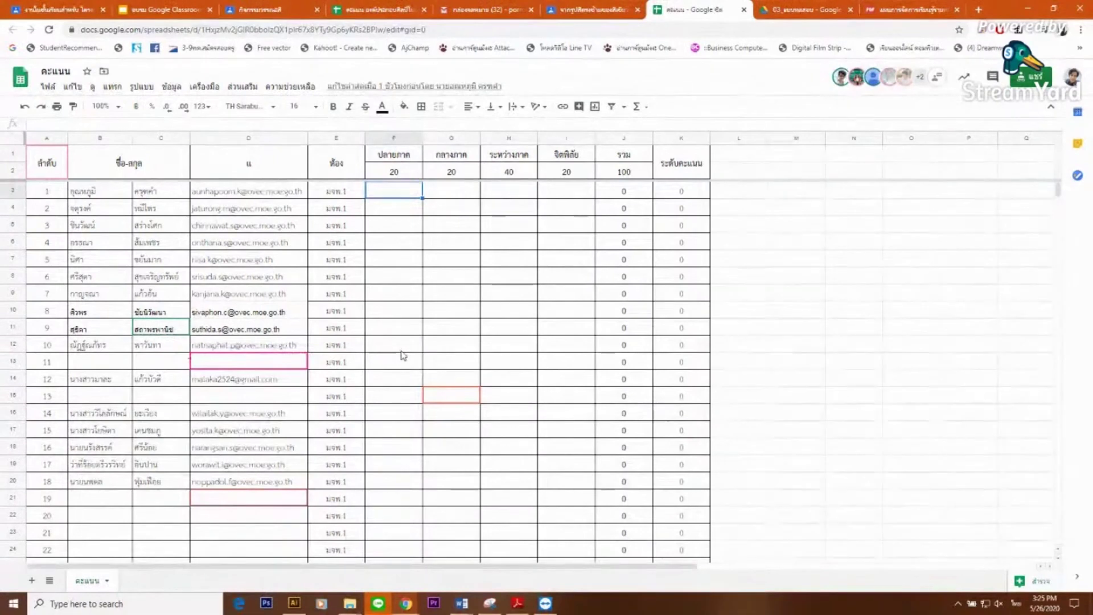
scroll(402, 357, down, 8)
scroll(315, 357, up, 8)
click(376, 15)
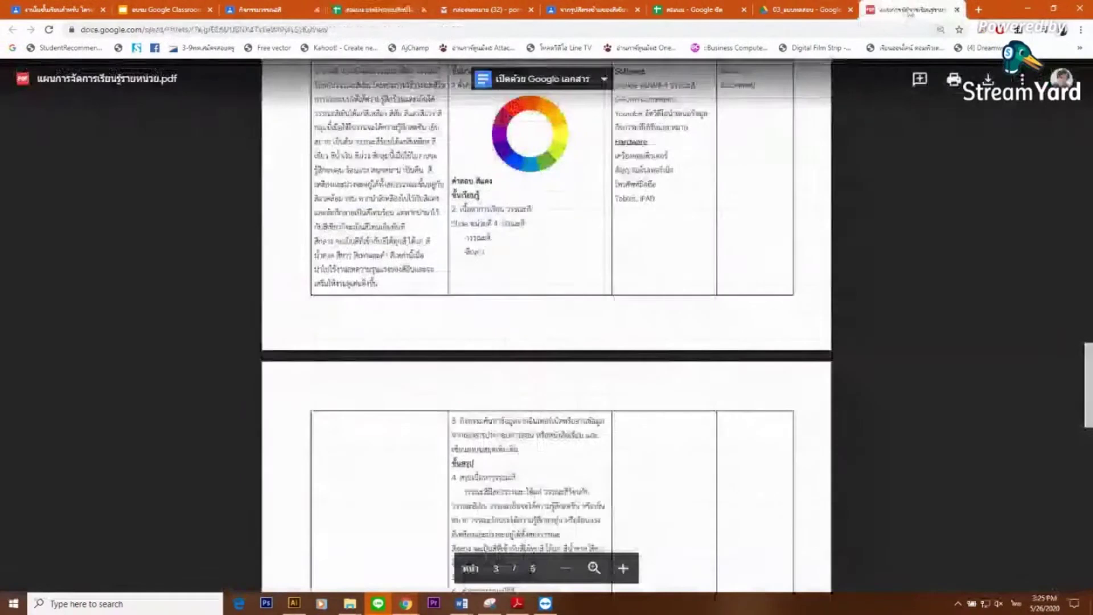
Step: Bring up the unit lesson-plan PDF at page 3's Unit 4 colour-tone activity table
click(911, 9)
scroll(566, 384, up, 3)
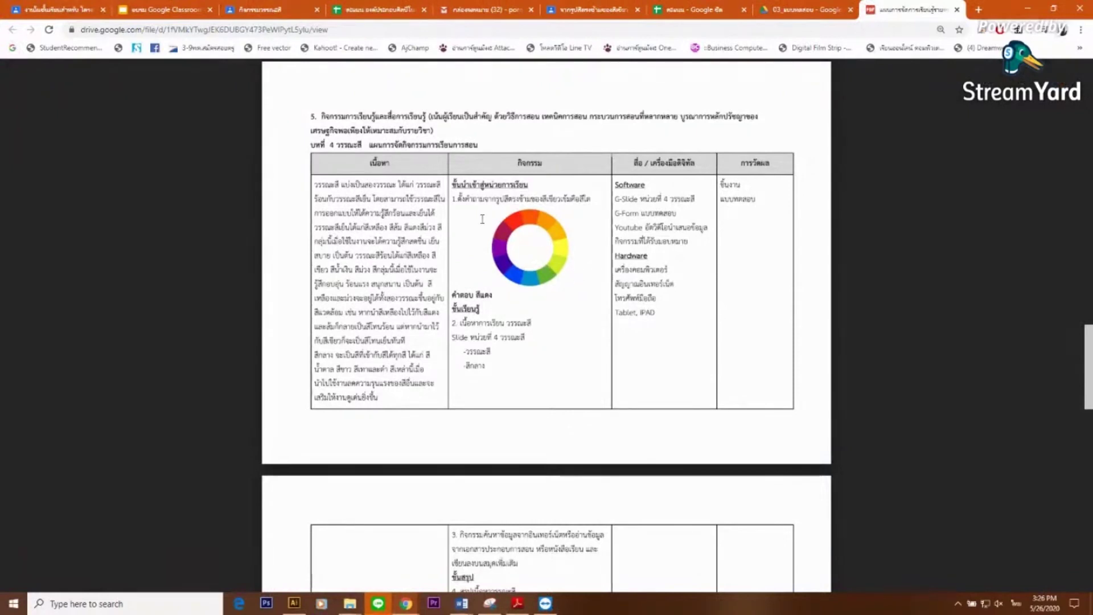
Step: Read the remaining lesson-plan PDF pages, then return to the กิจกรรมวรรณะสี student work page
scroll(485, 351, down, 9)
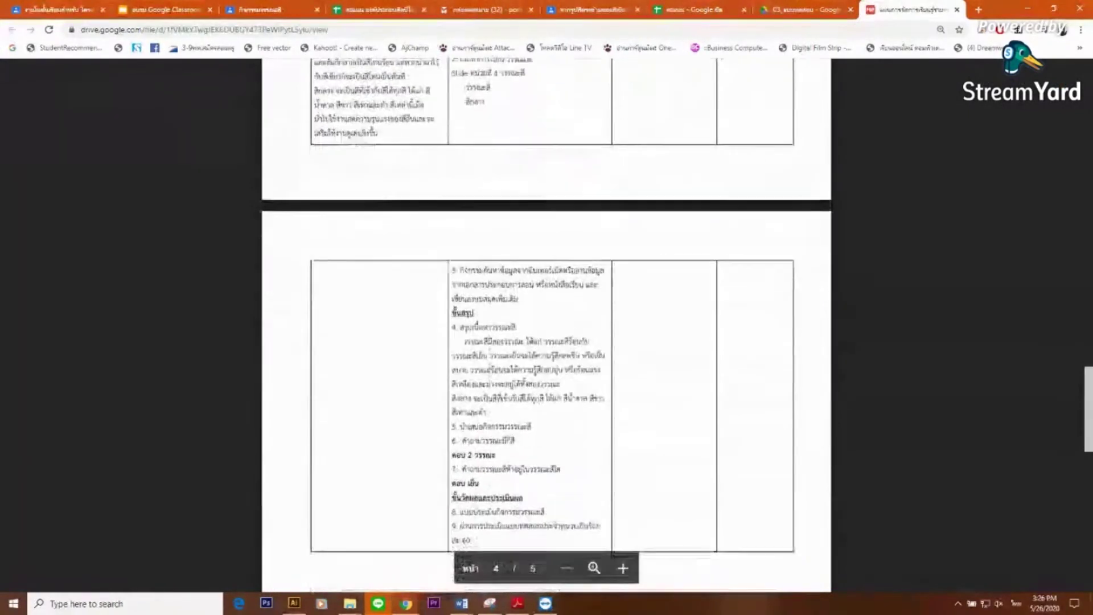
scroll(489, 373, down, 4)
scroll(495, 359, up, 7)
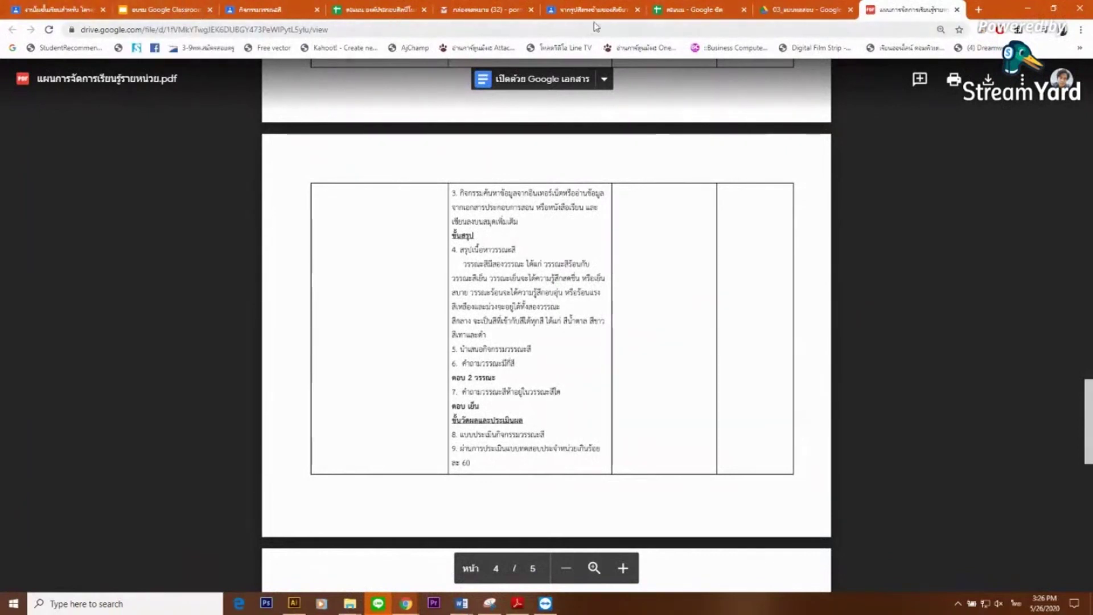
click(253, 8)
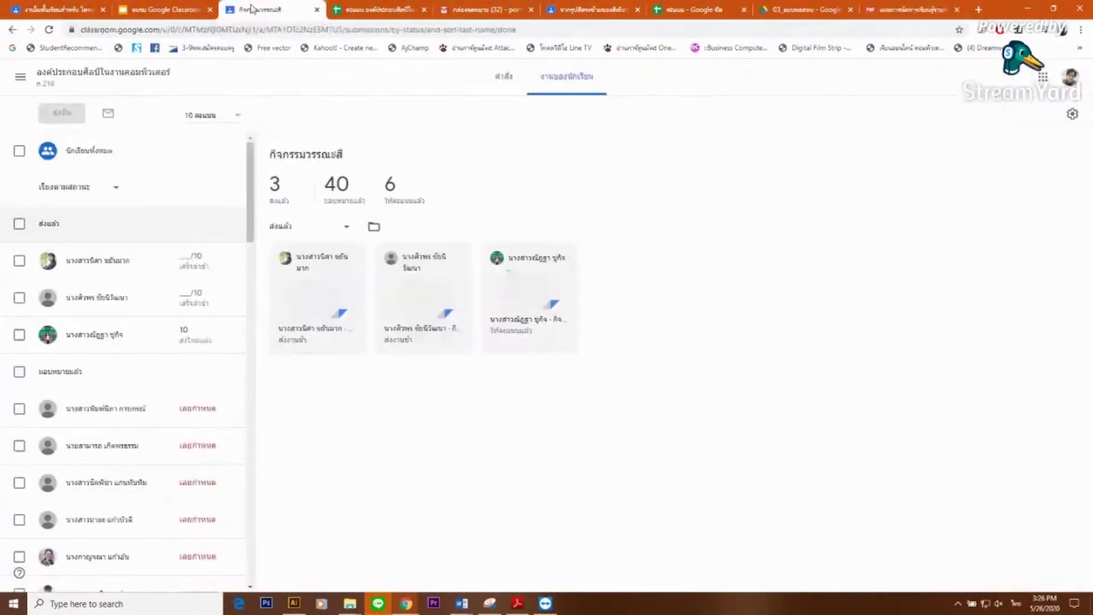
Step: Open the class Grades tab, review all students' scores on the four assignments, then go to Classwork
click(120, 90)
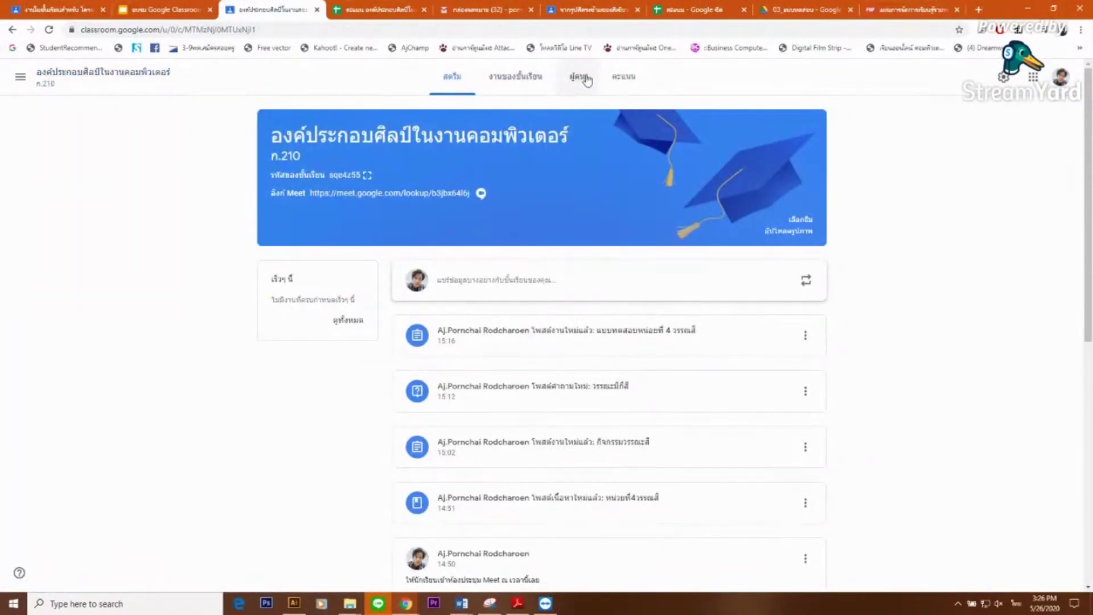
click(624, 83)
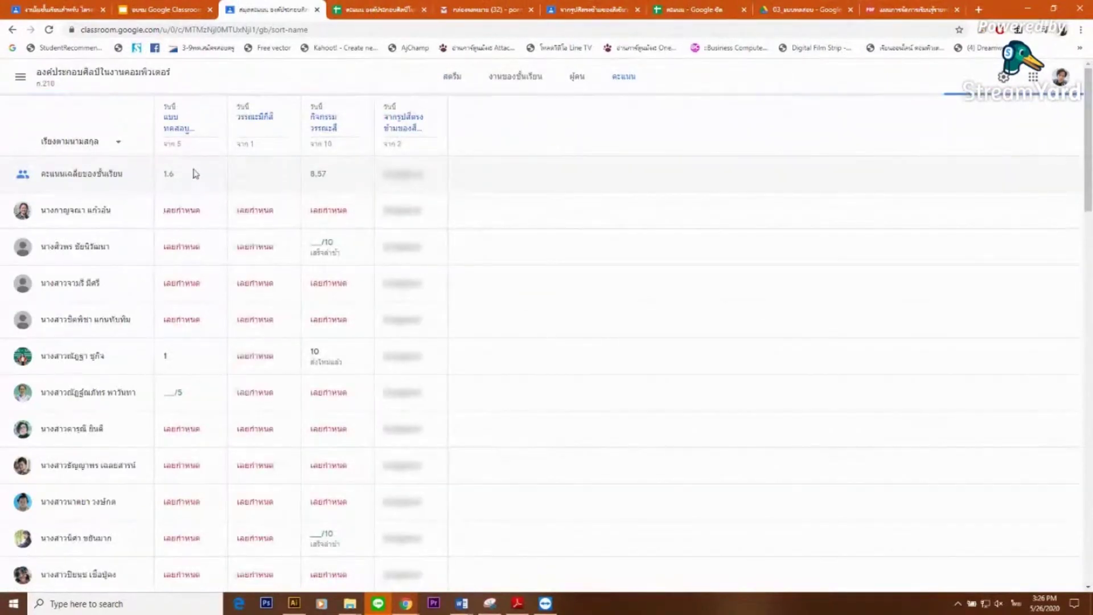
scroll(199, 268, down, 1)
scroll(200, 271, down, 10)
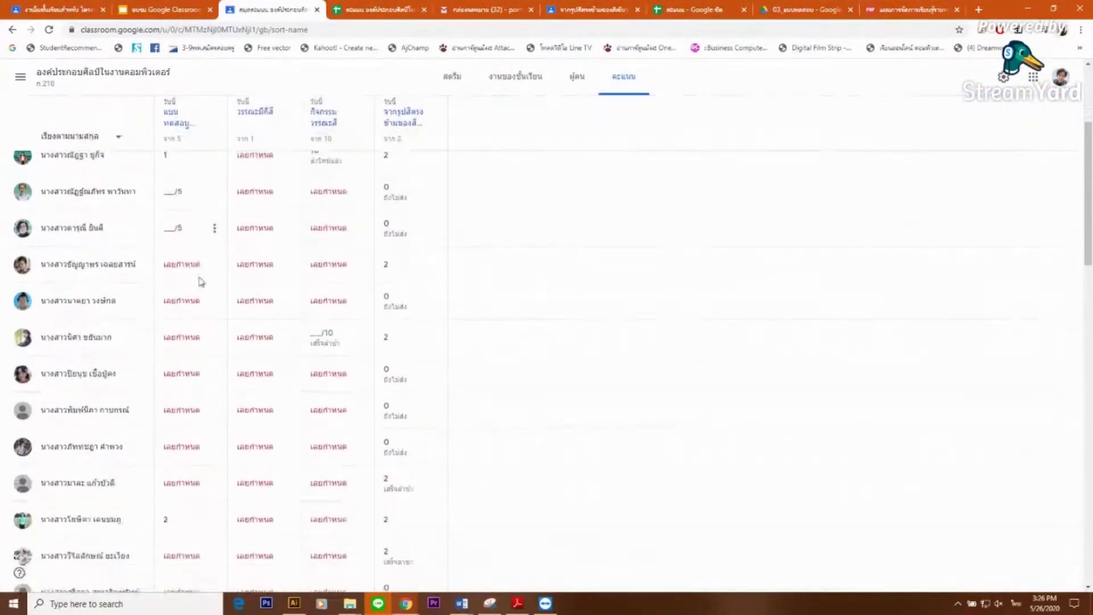
scroll(254, 400, down, 3)
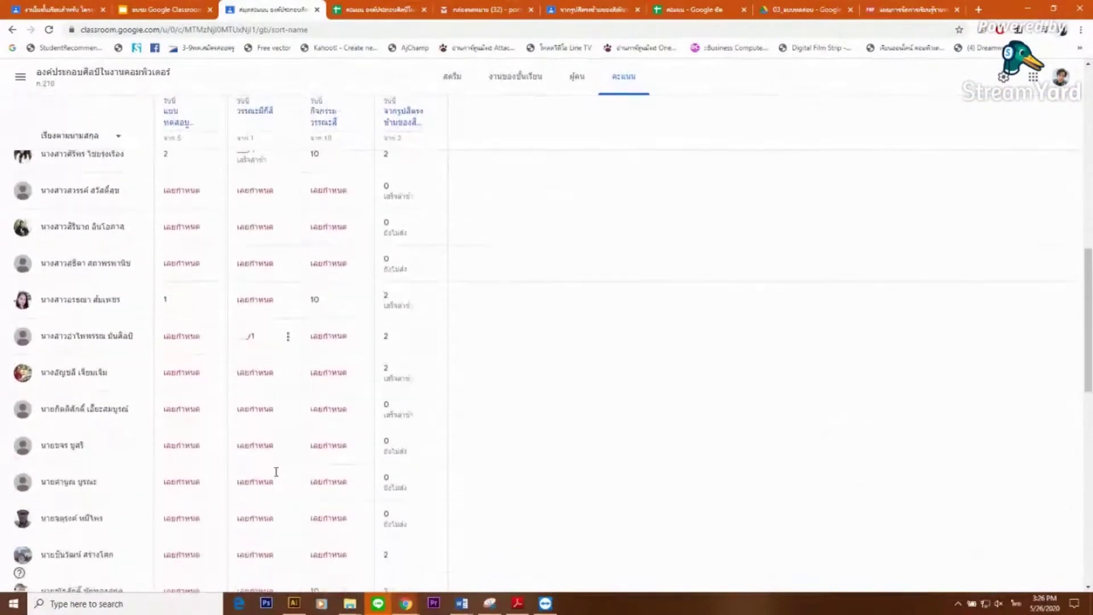
scroll(288, 463, up, 4)
scroll(155, 334, up, 7)
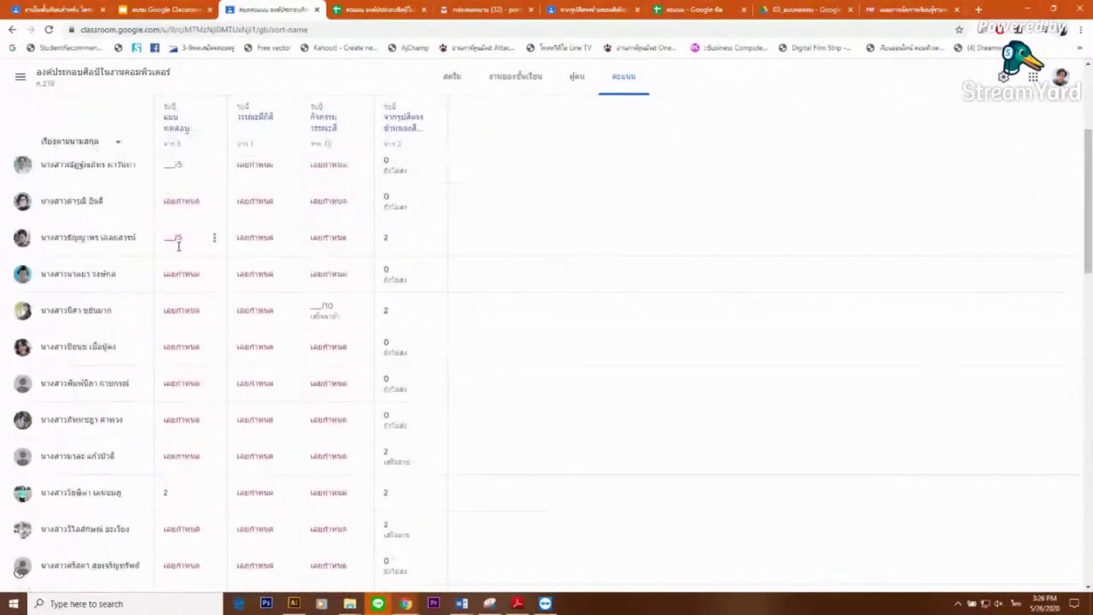
scroll(159, 229, up, 2)
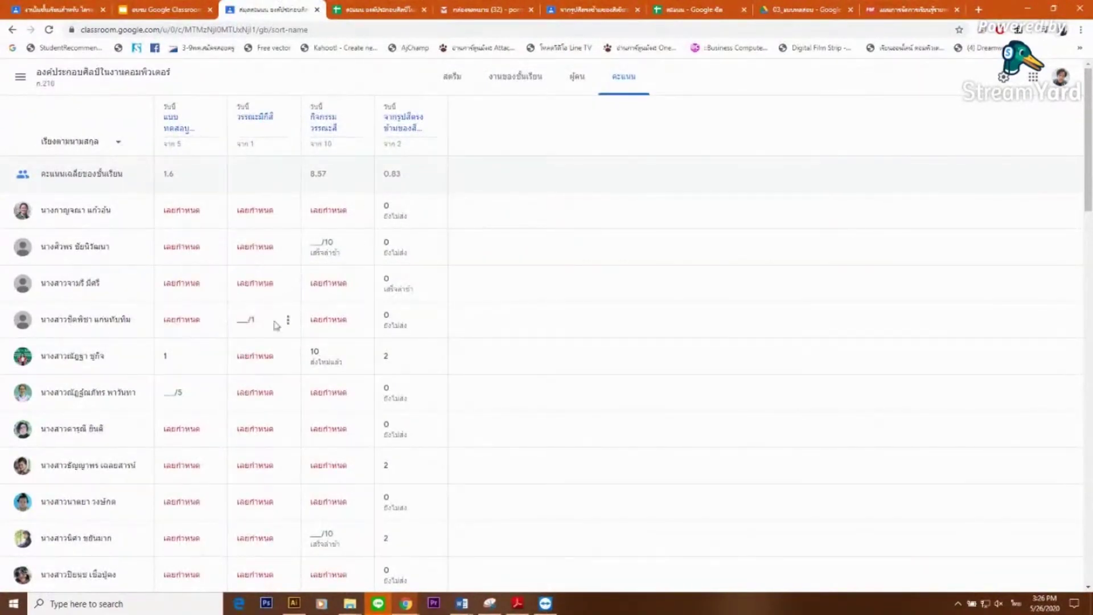
scroll(254, 285, down, 10)
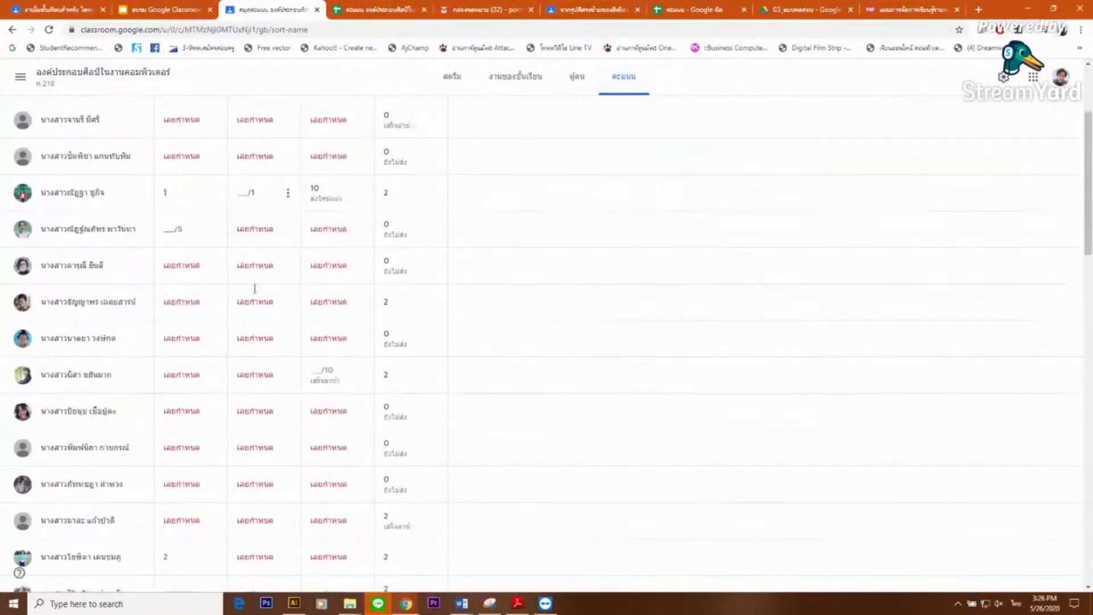
scroll(254, 289, down, 10)
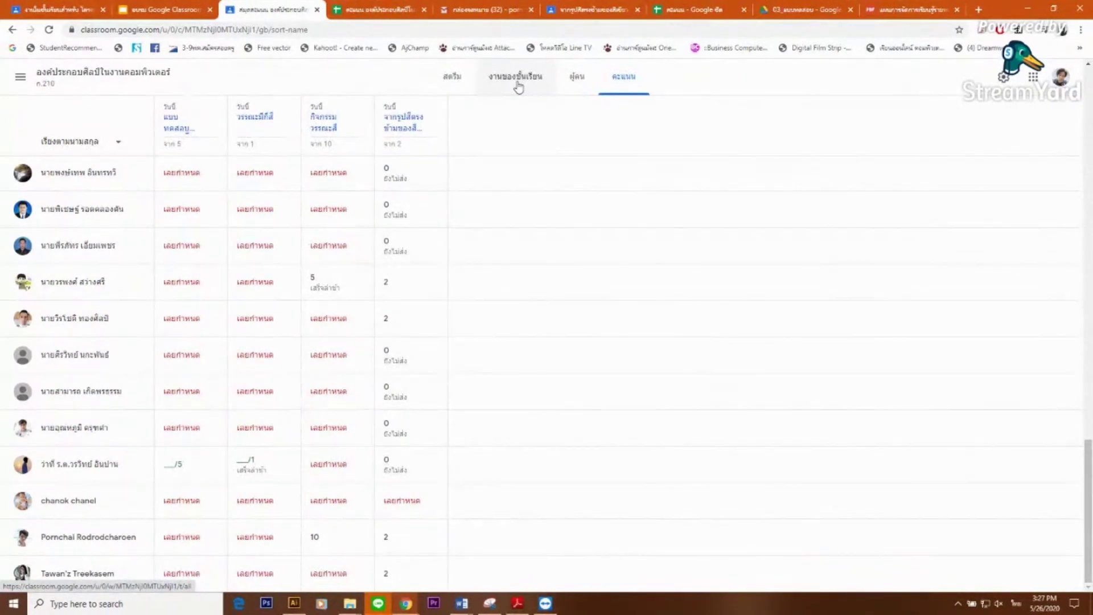
click(518, 87)
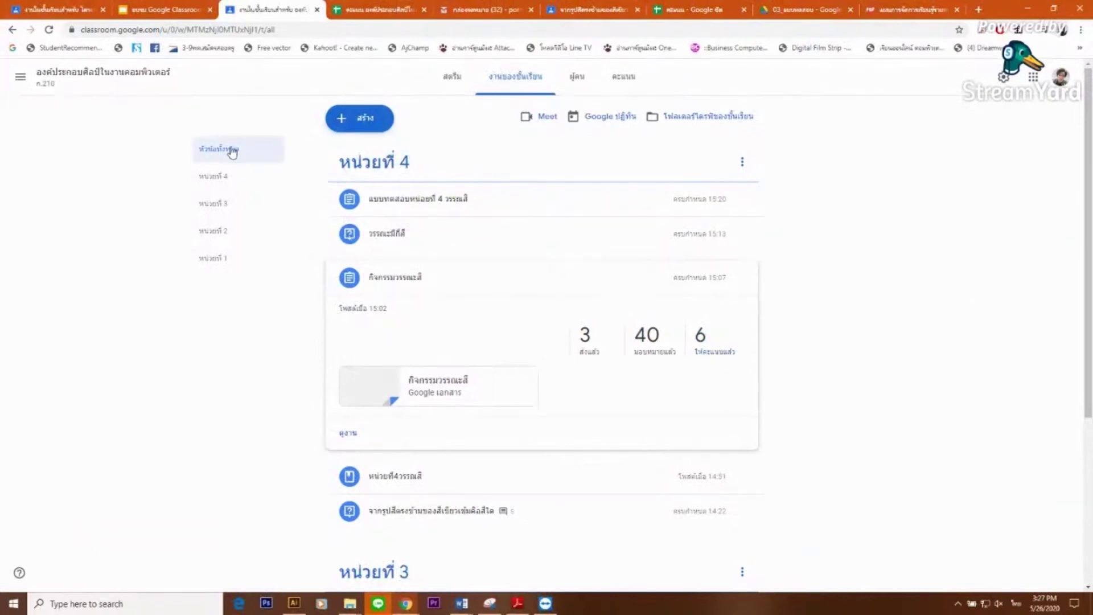
Step: Open the + Create menu on the Classwork page
click(364, 121)
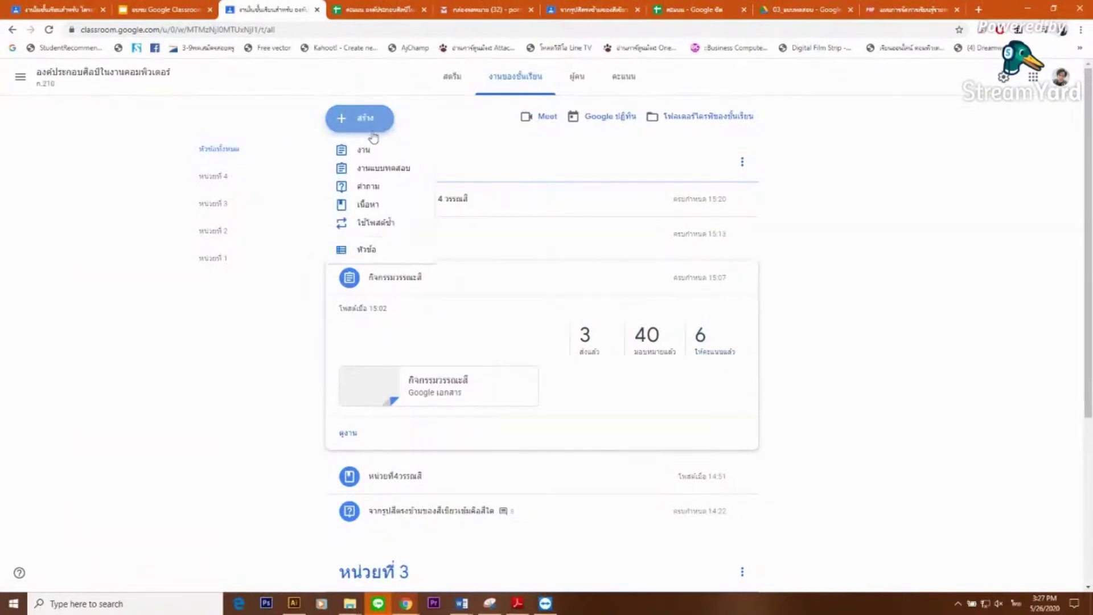
Step: Start a new material and attach the 20:02 recording from My Drive > Meet Recordings
click(386, 212)
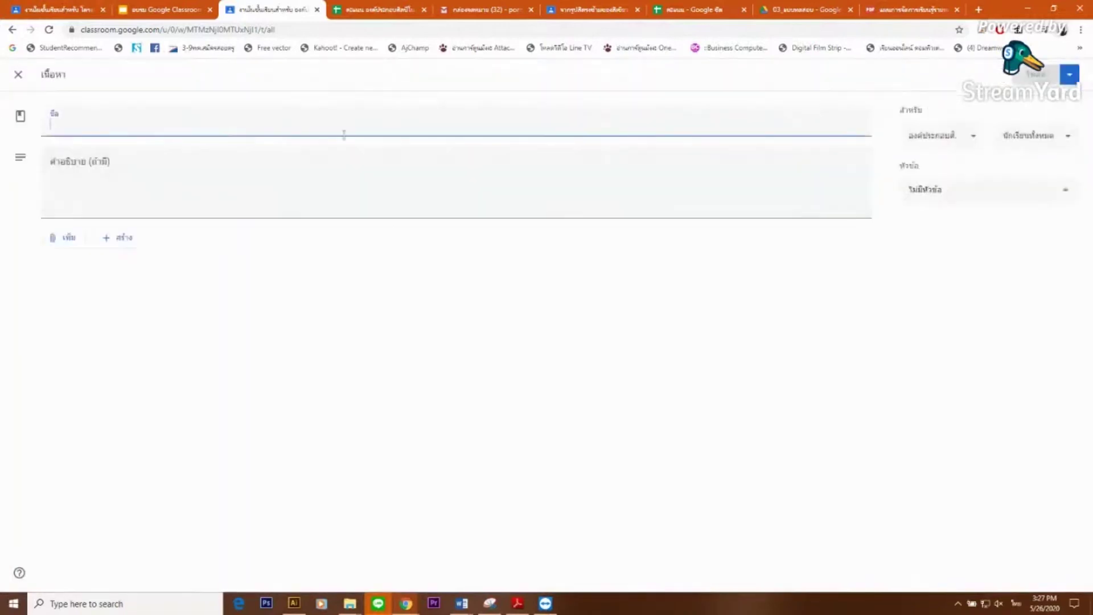
click(64, 238)
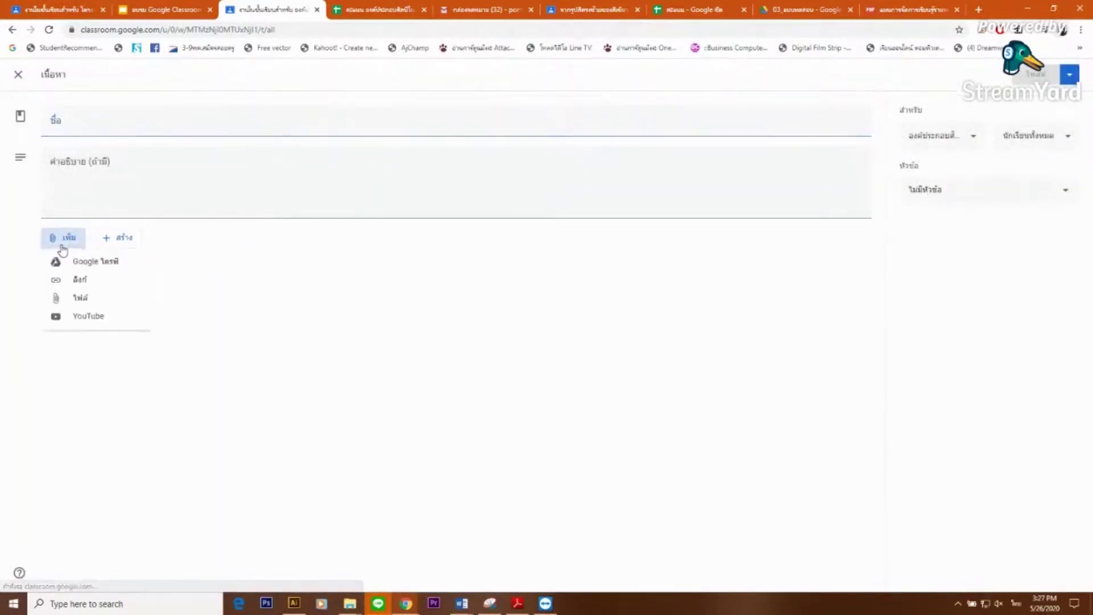
click(96, 268)
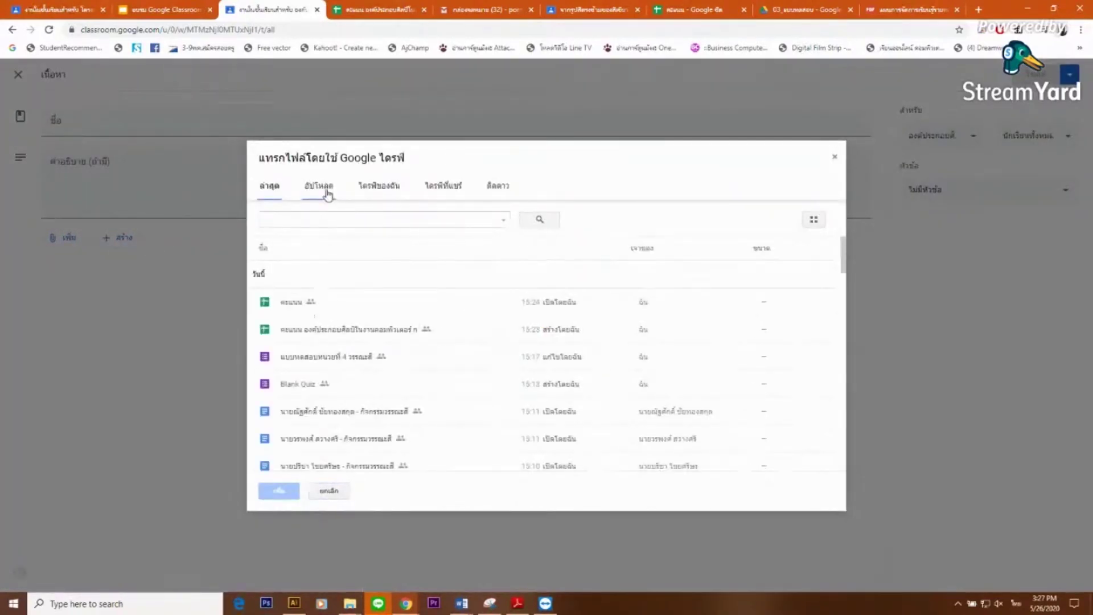
click(372, 195)
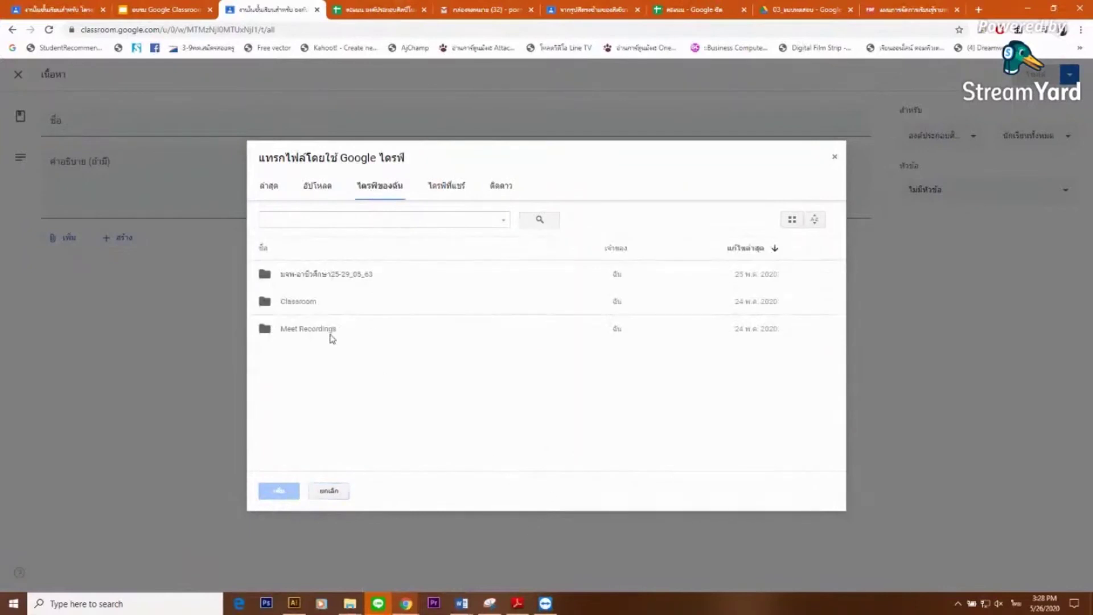
double_click(330, 335)
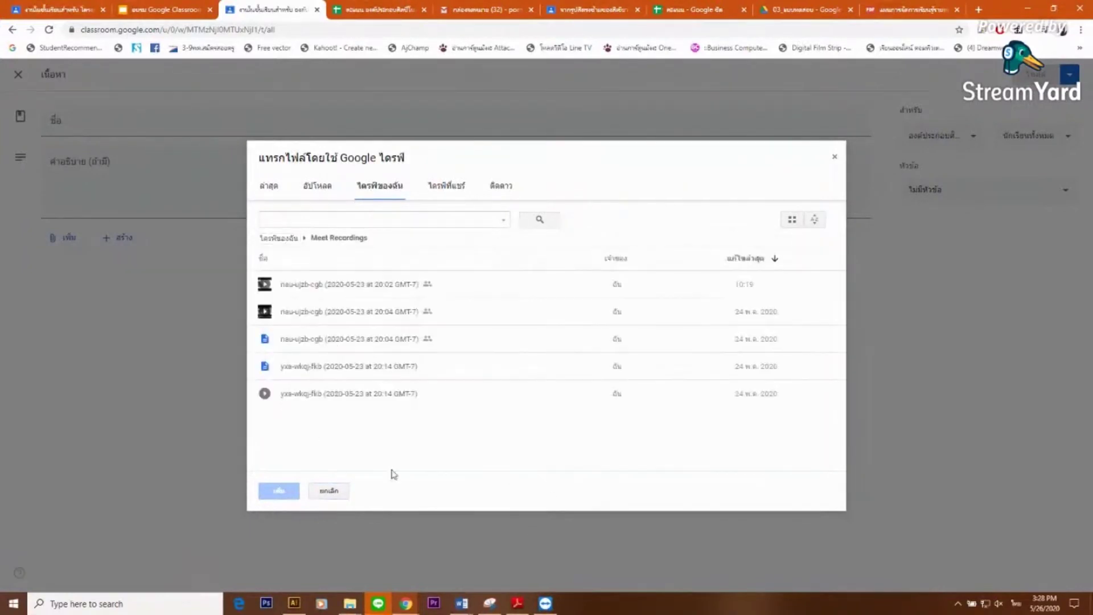
click(363, 286)
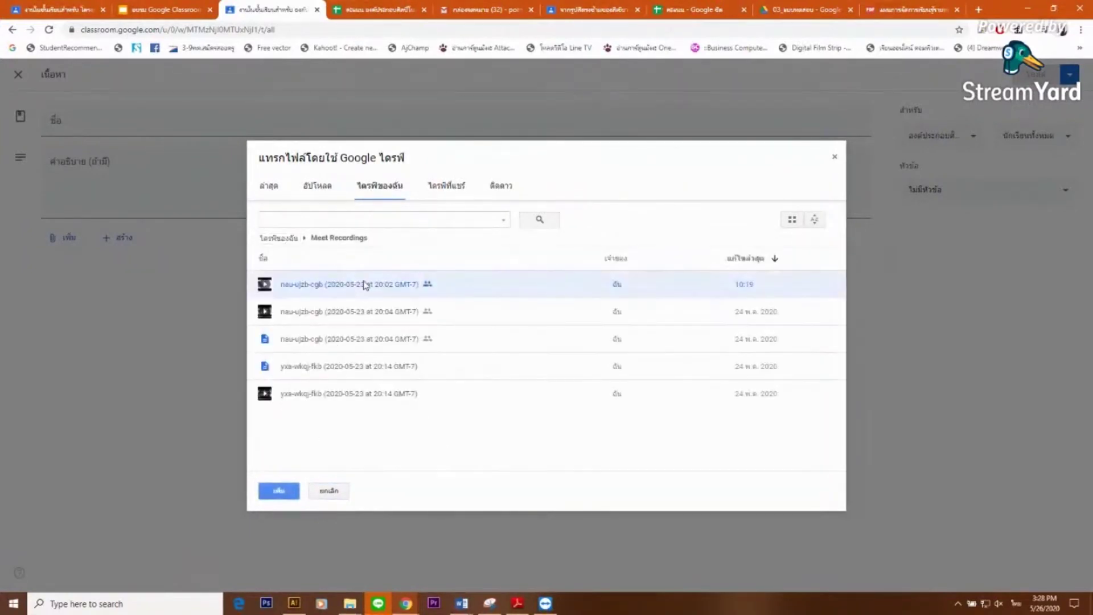
click(278, 491)
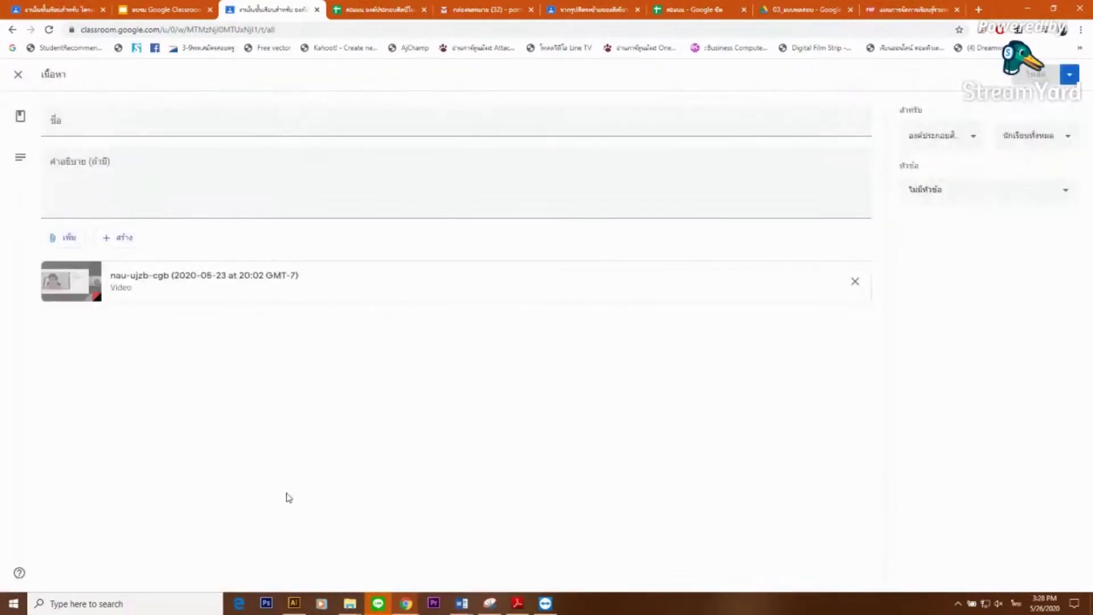
Step: Title the material 'VDO บรรยายย้อนหลัง', post it, and expand the new post
click(124, 130)
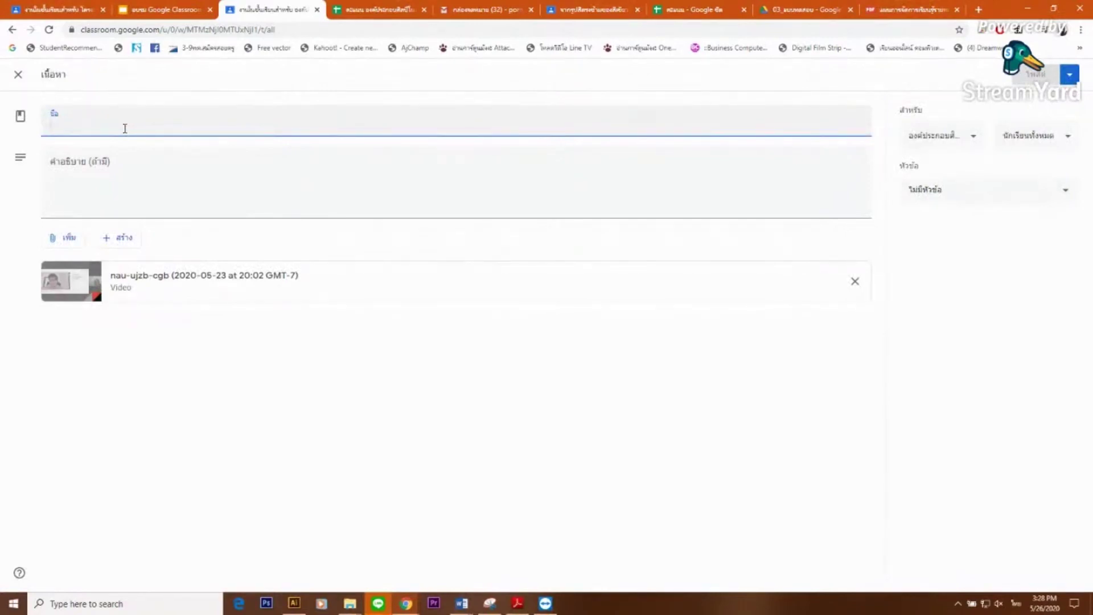
key(alt+shift)
text(VO)
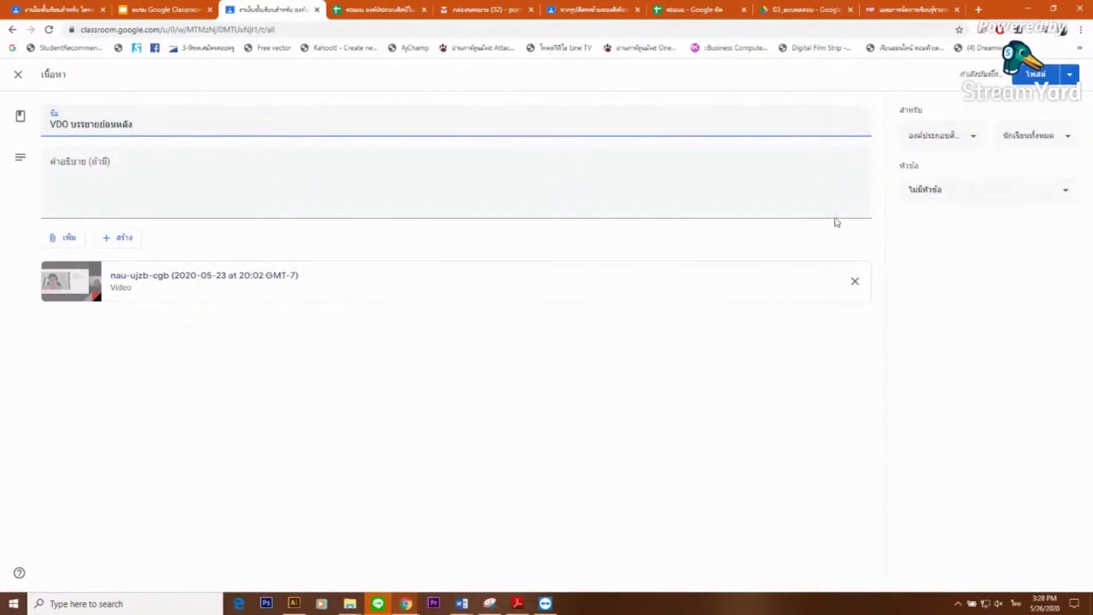
click(1032, 75)
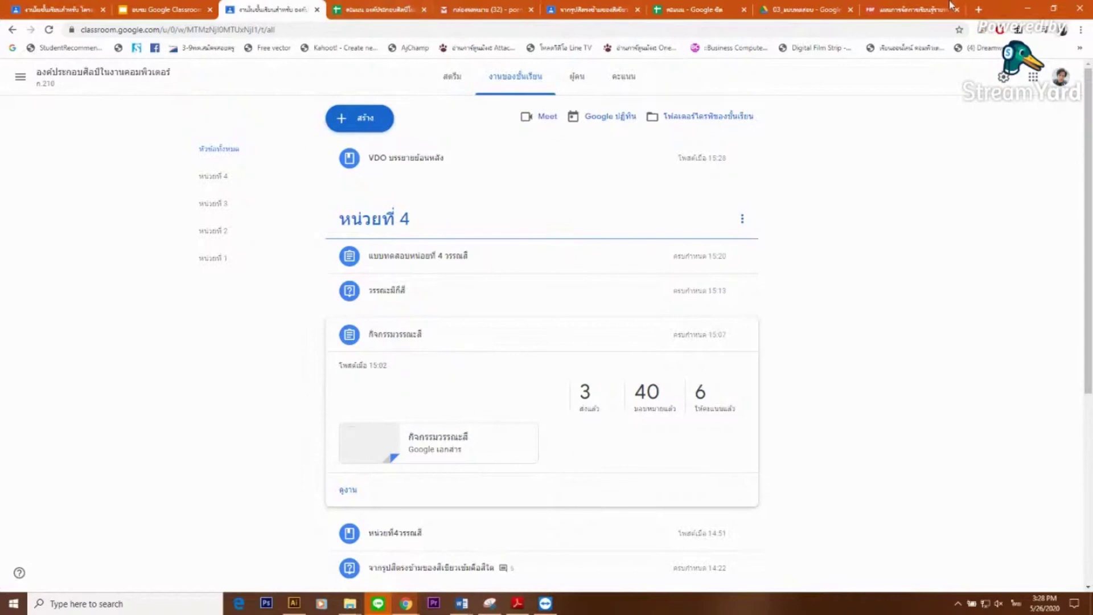
click(411, 163)
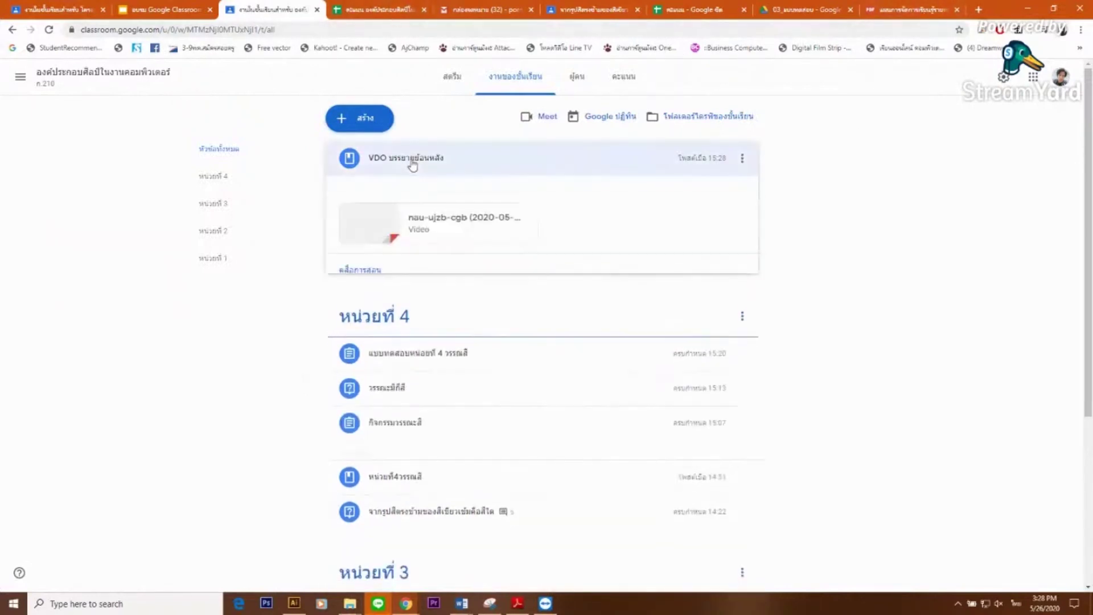
Step: Preview the attached Meet recording in Drive, then bring up the post's three-dot options
click(459, 225)
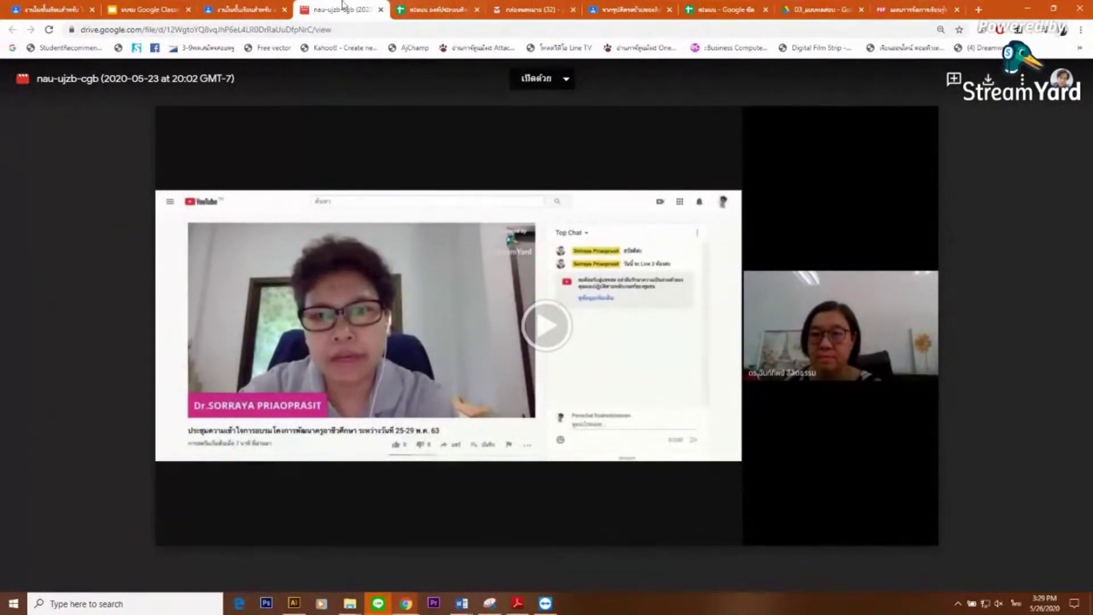
click(380, 10)
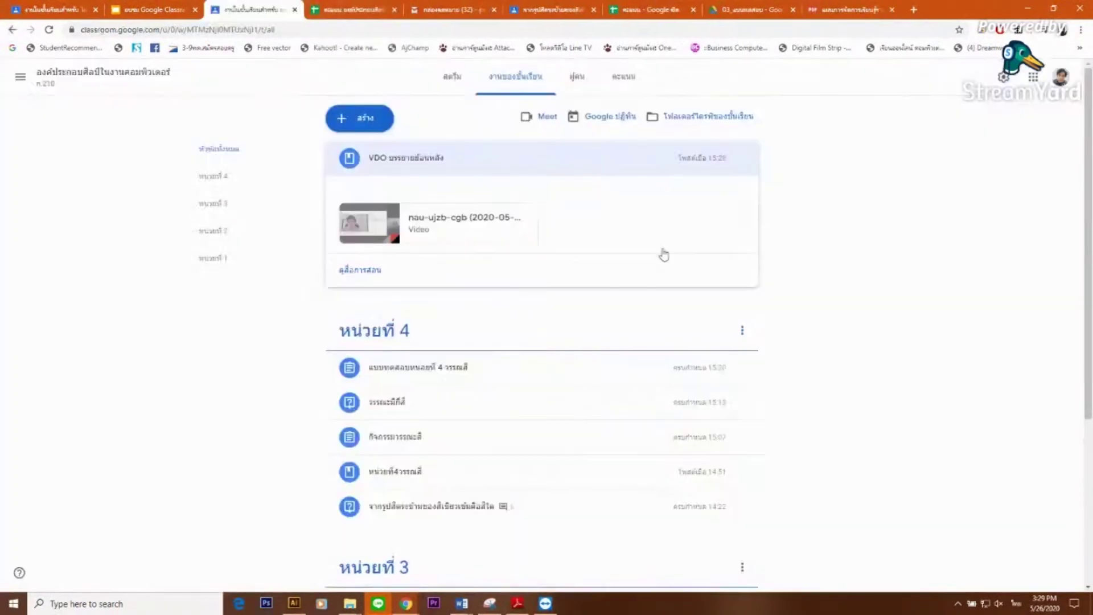
click(743, 159)
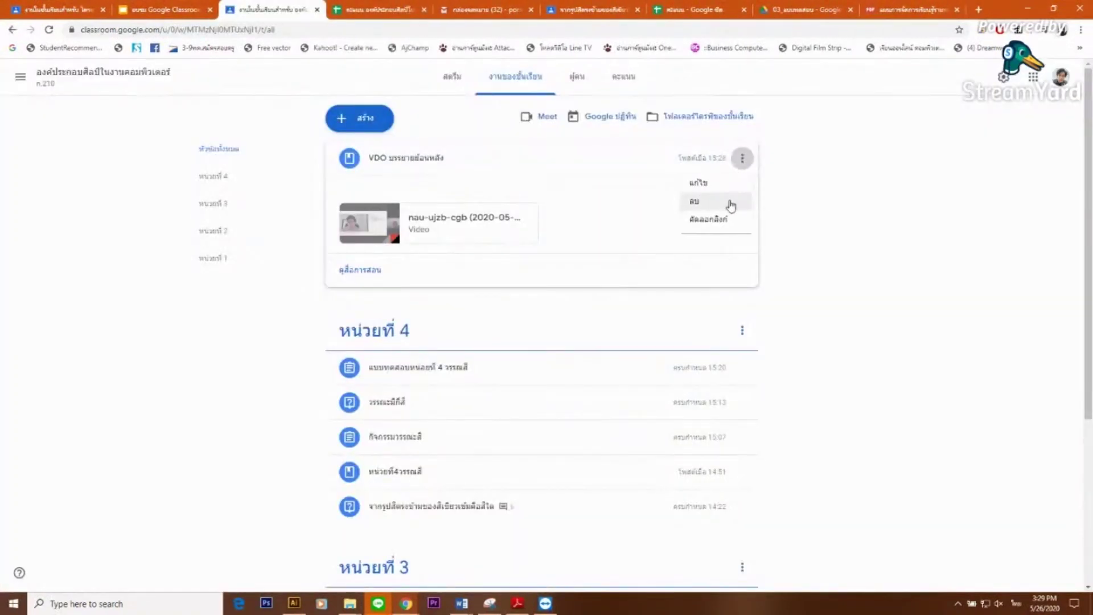
Step: Delete the VDO บรรยายย้อนหลัง post, confirm, then open the class's องค์ประกอบศิลป์ในงานคอมพิวเตอร์ ก.210 Drive folder
click(730, 199)
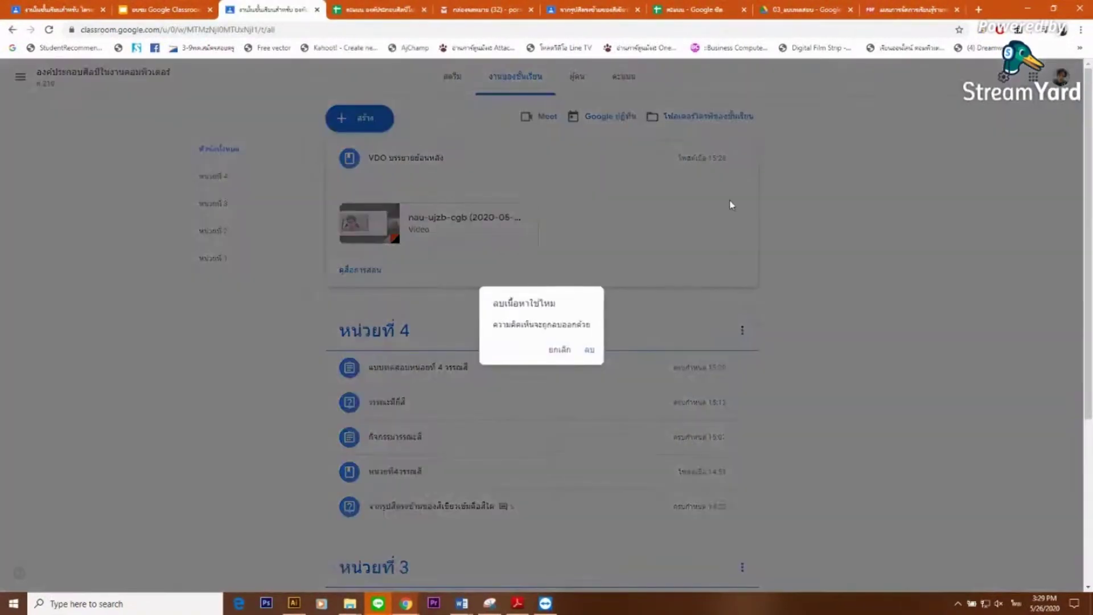
click(589, 350)
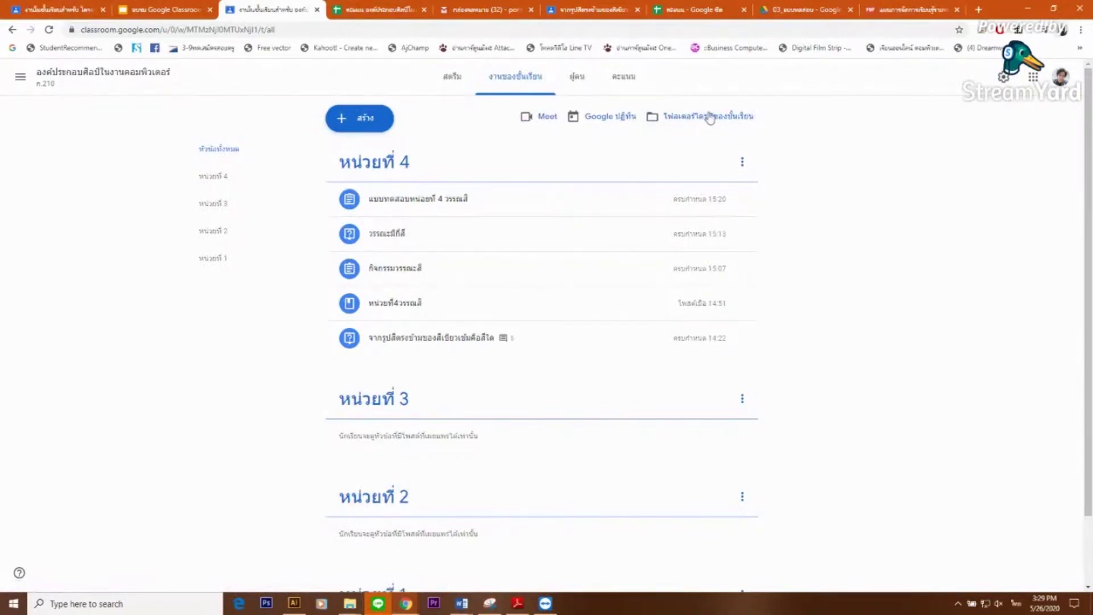
click(705, 116)
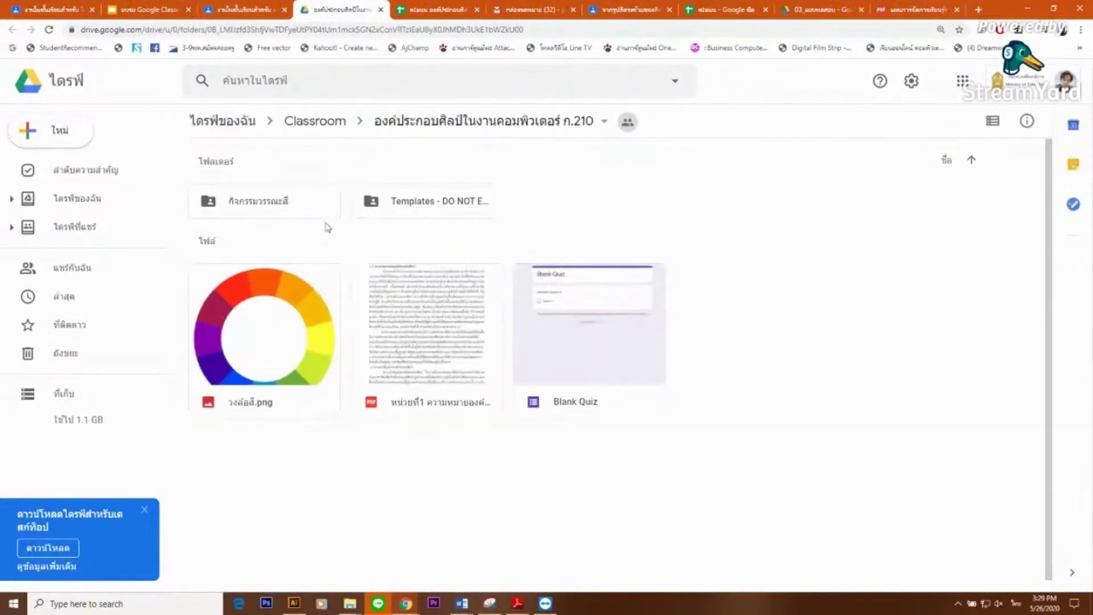
Step: Browse the student documents in the กิจกรรมวรรณะสี folder, then go back and switch to Classroom
click(253, 210)
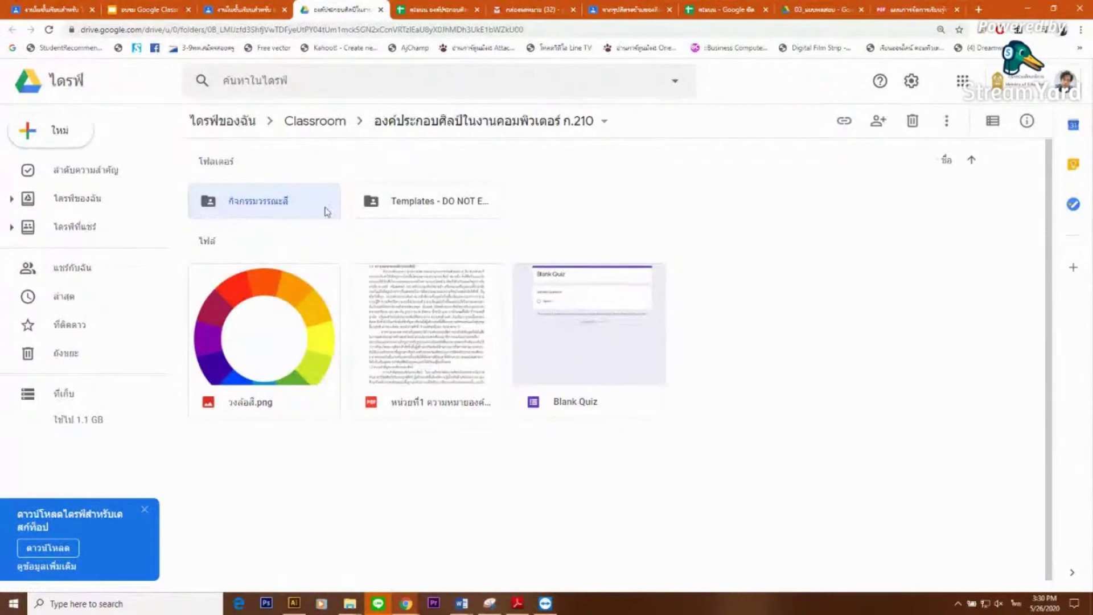
double_click(264, 206)
scroll(454, 308, down, 2)
scroll(454, 307, down, 8)
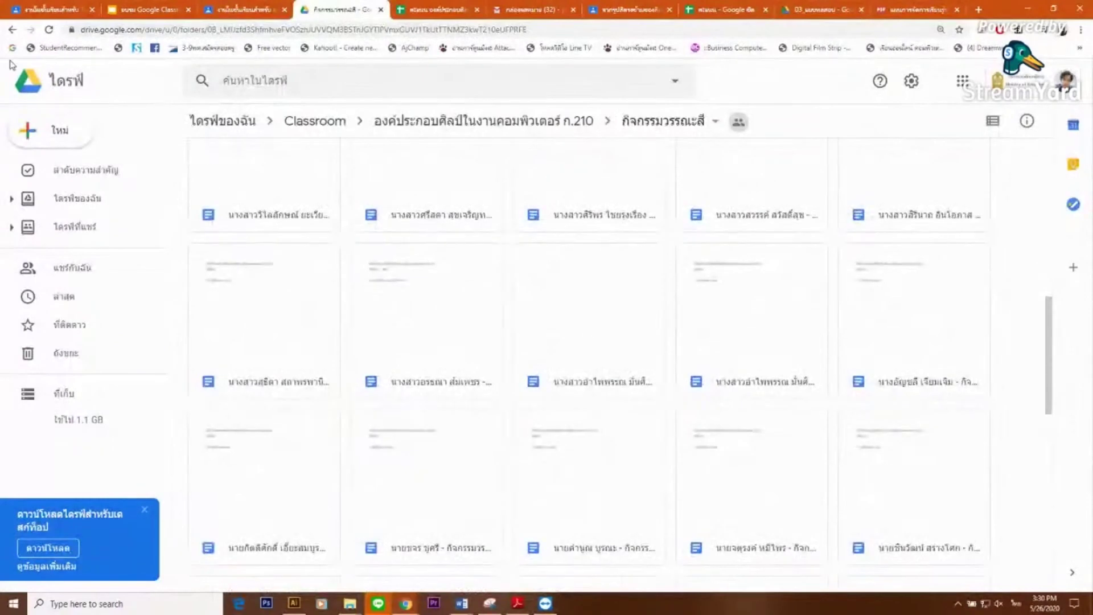
click(455, 121)
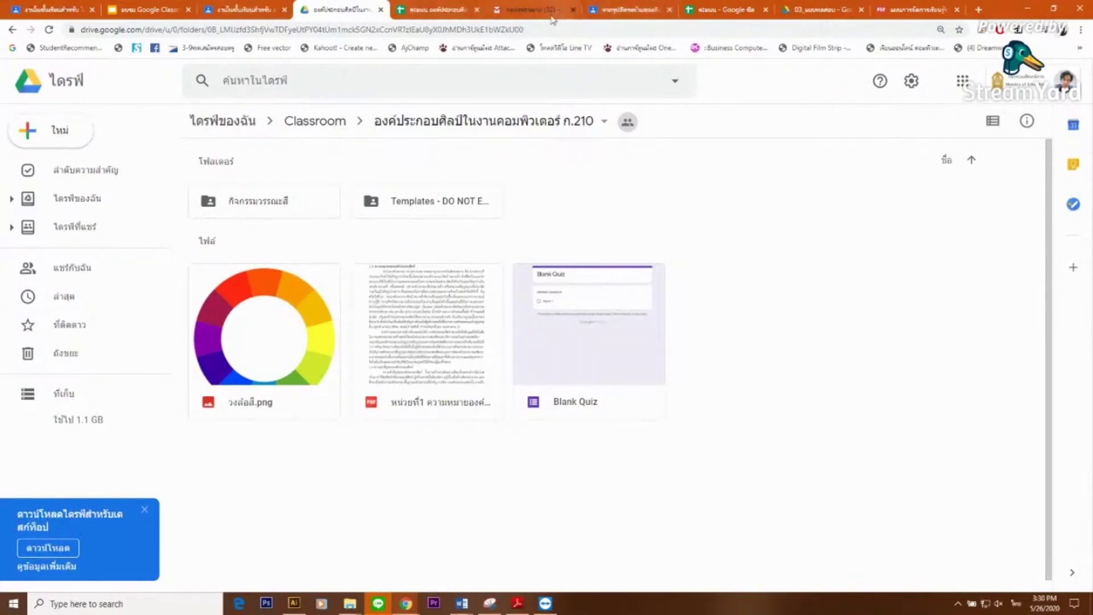
click(245, 9)
Step: Try Create > Reuse post twice, closing the Select class dialog each time it fails to load
click(357, 120)
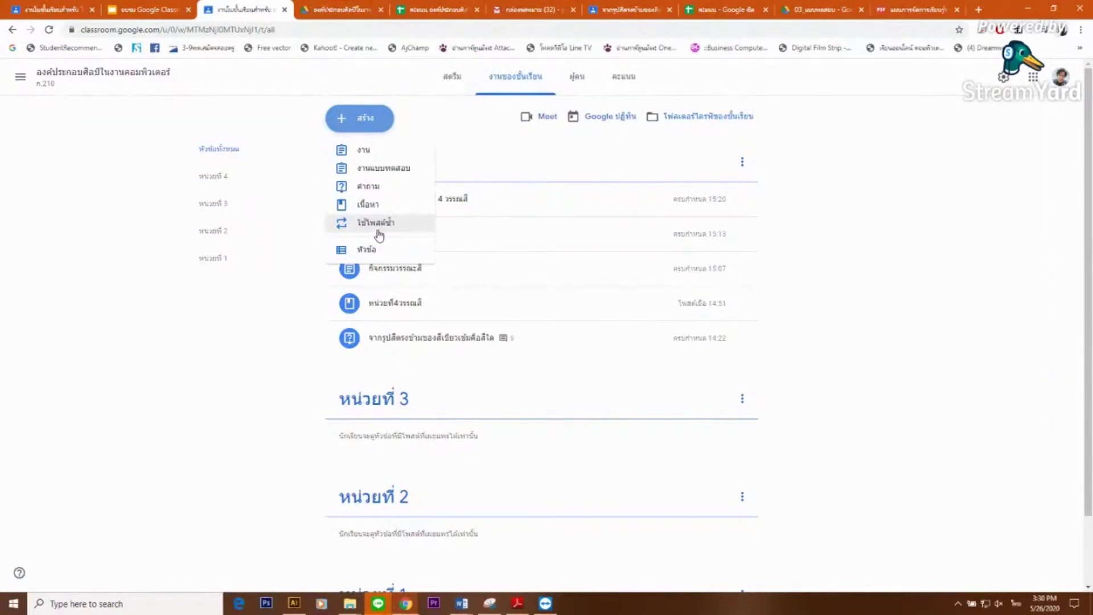
click(382, 226)
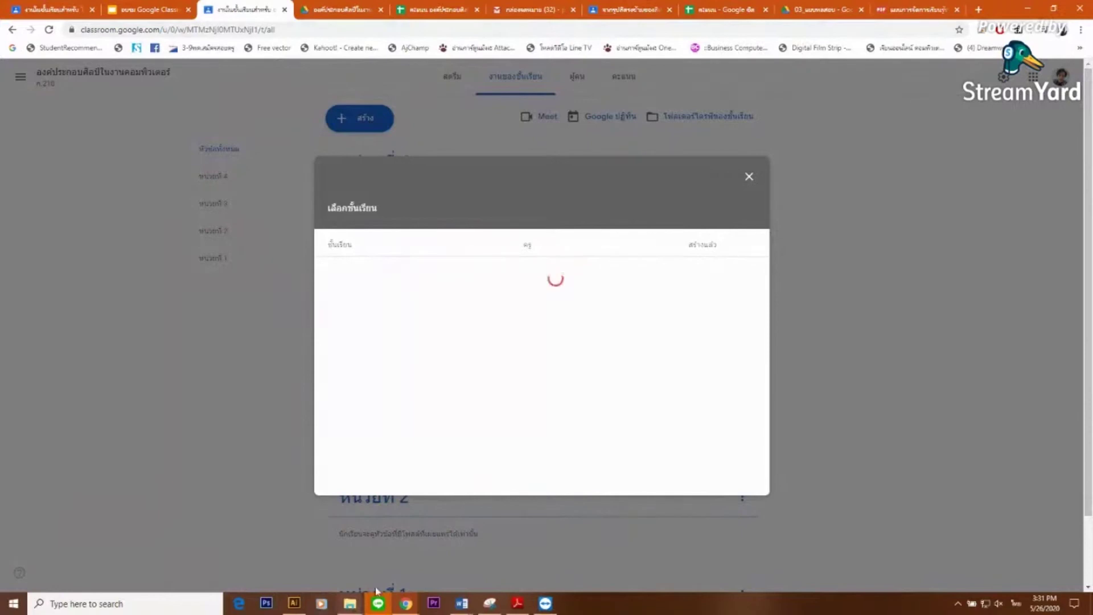
click(749, 180)
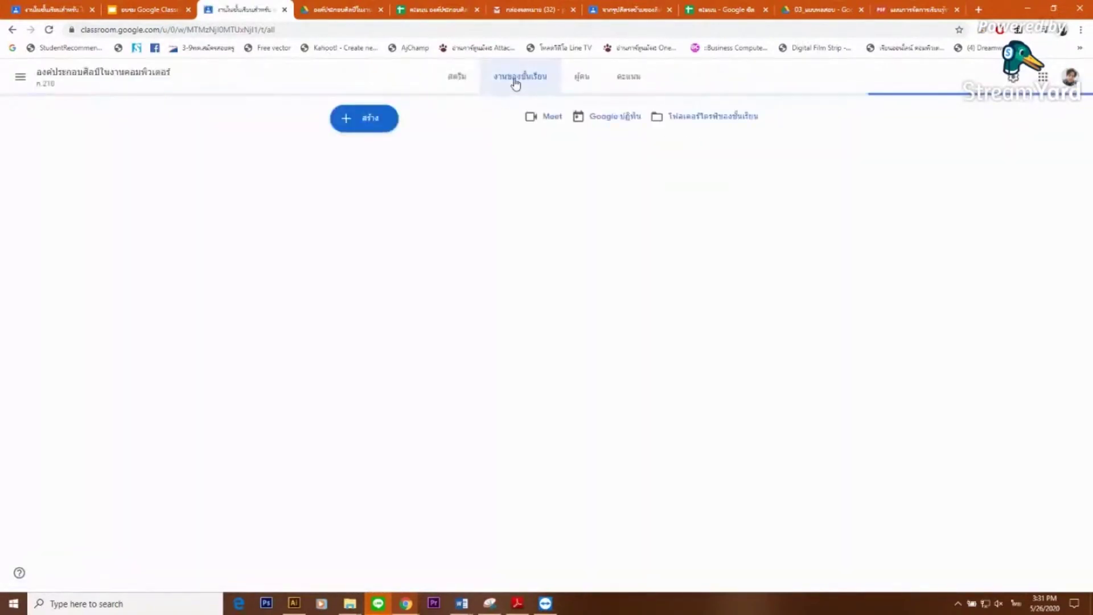
click(356, 118)
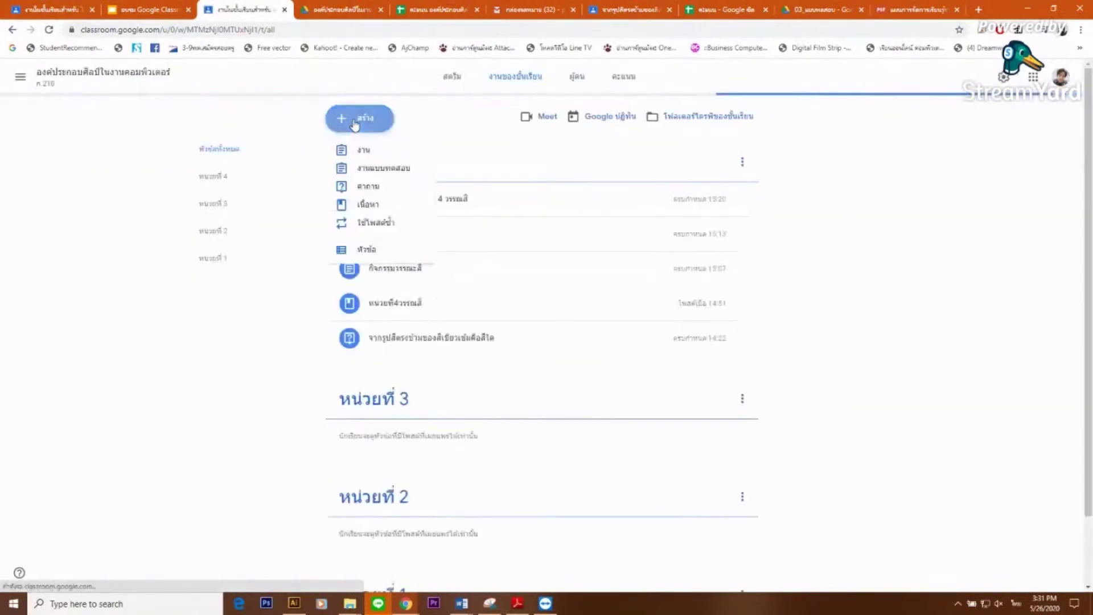
click(380, 227)
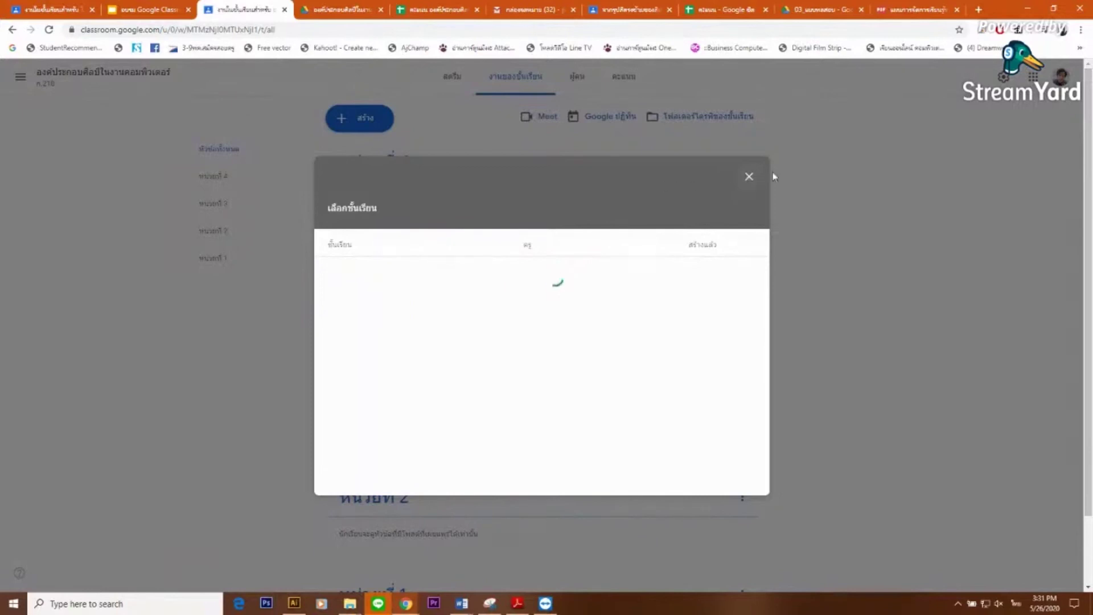
click(749, 179)
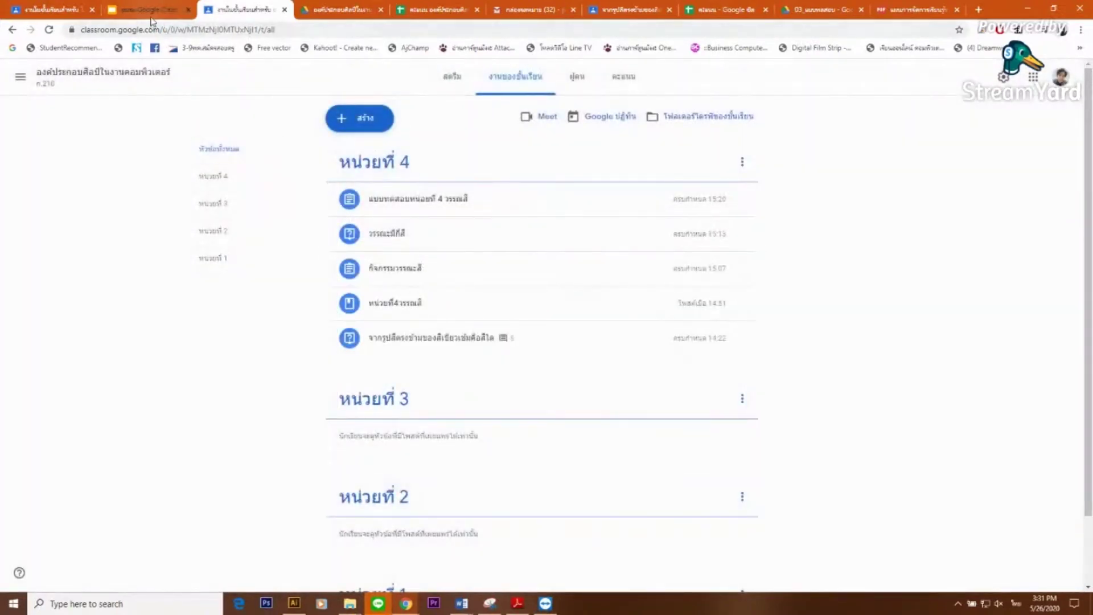
Step: In the teacher training course, assign the scheduled Classroom activity assignment immediately
click(59, 11)
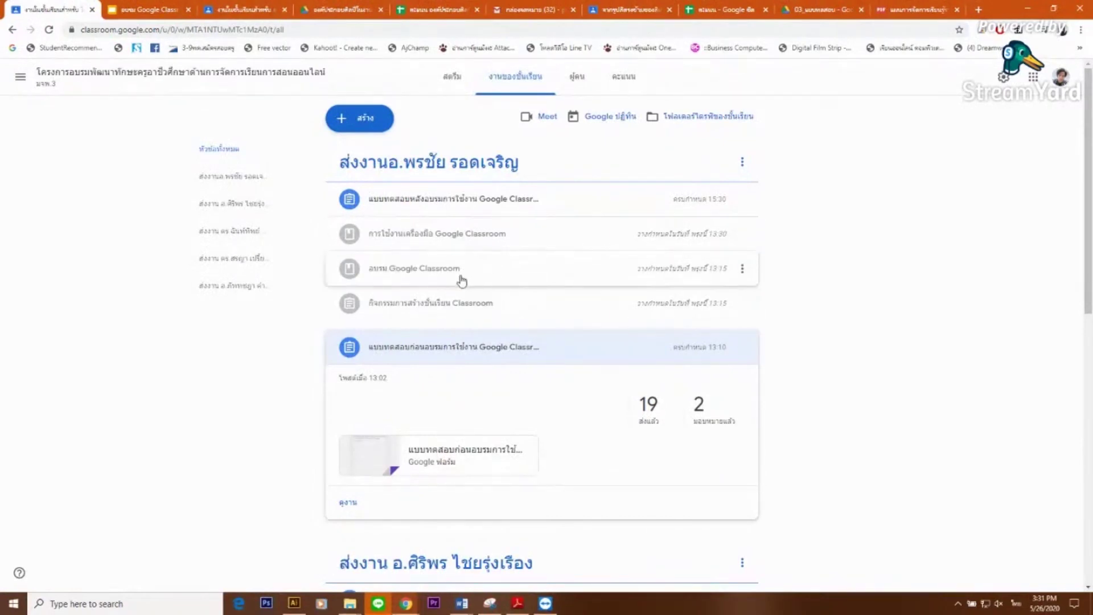
scroll(450, 291, down, 2)
scroll(430, 290, up, 1)
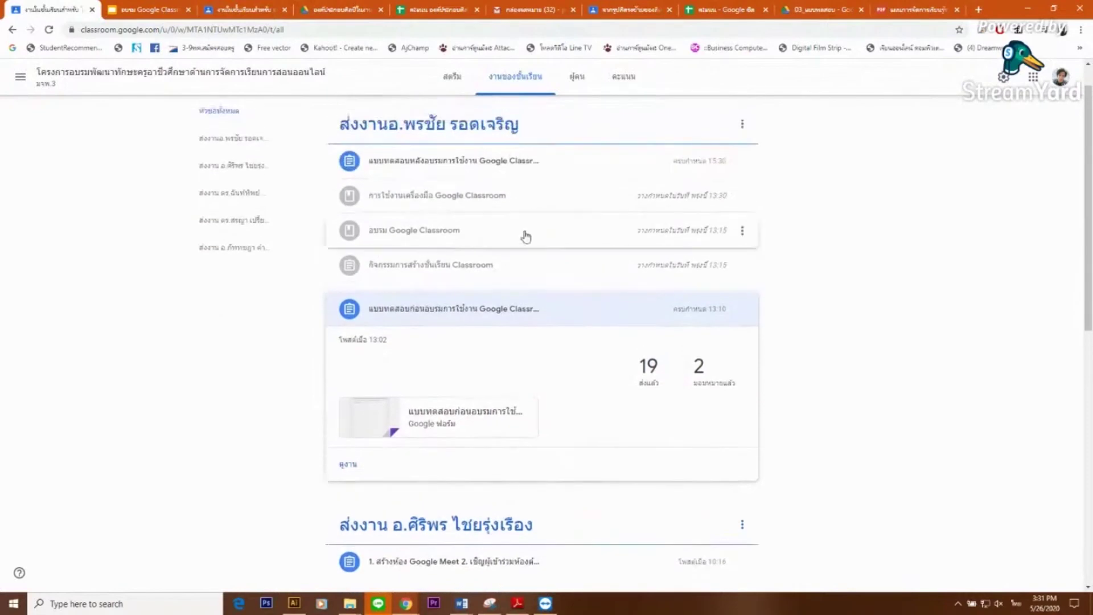
click(753, 267)
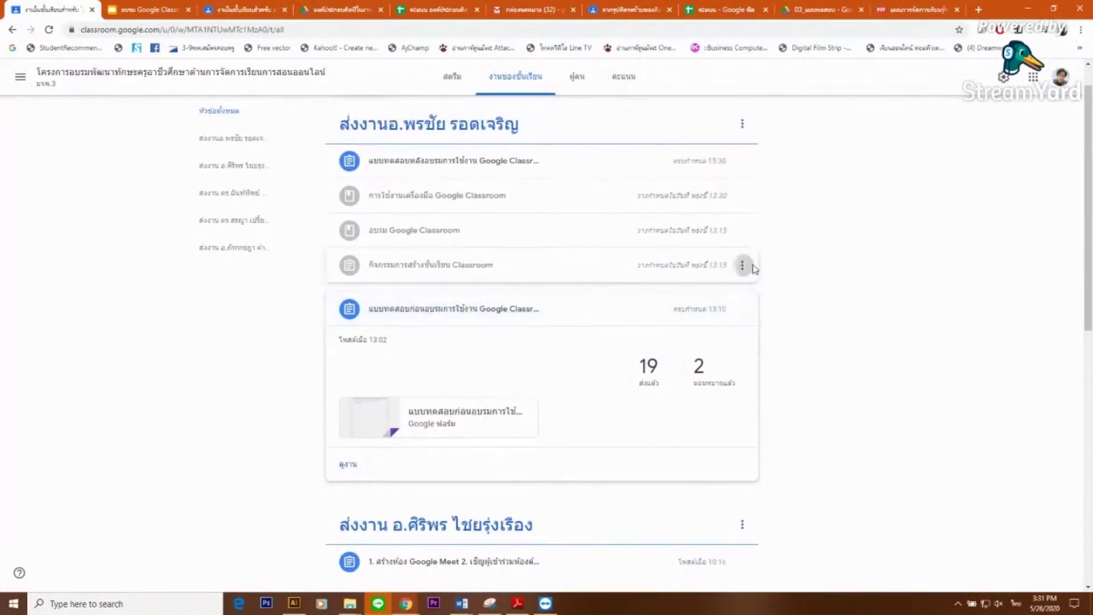
click(852, 246)
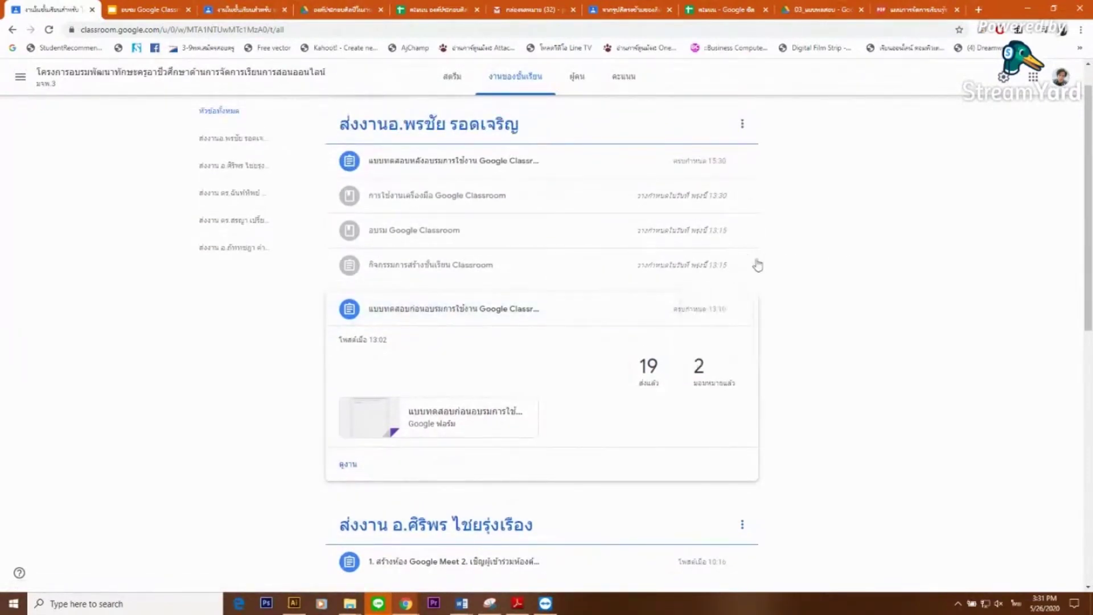
click(745, 268)
click(722, 298)
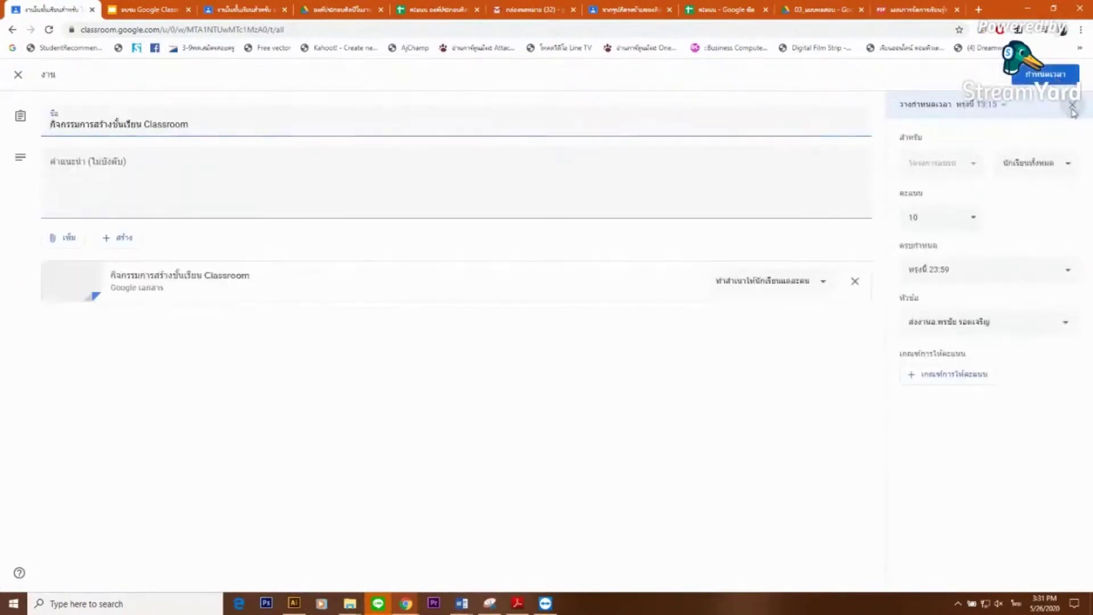
click(1036, 78)
click(622, 358)
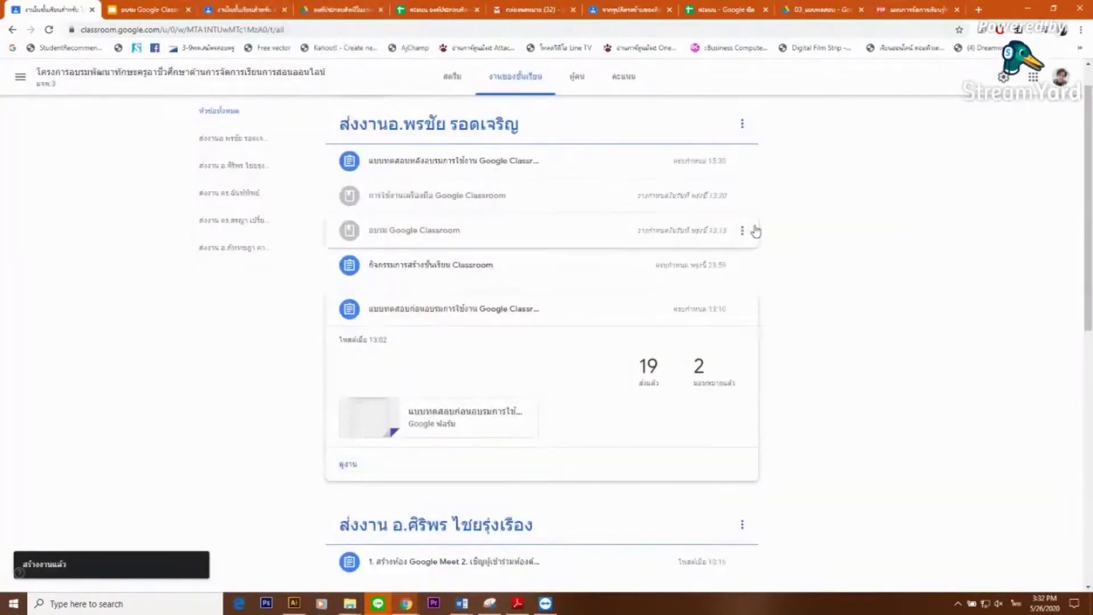
Step: Post the scheduled อบรม Google Classroom material right away instead of at its scheduled time
click(742, 231)
click(739, 255)
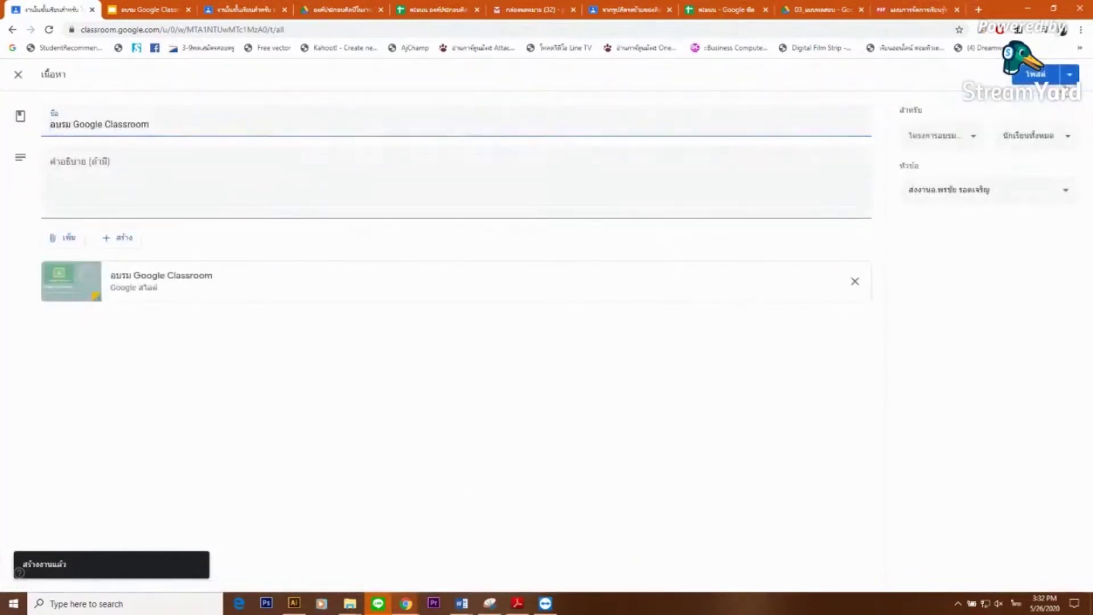
click(1055, 78)
click(619, 357)
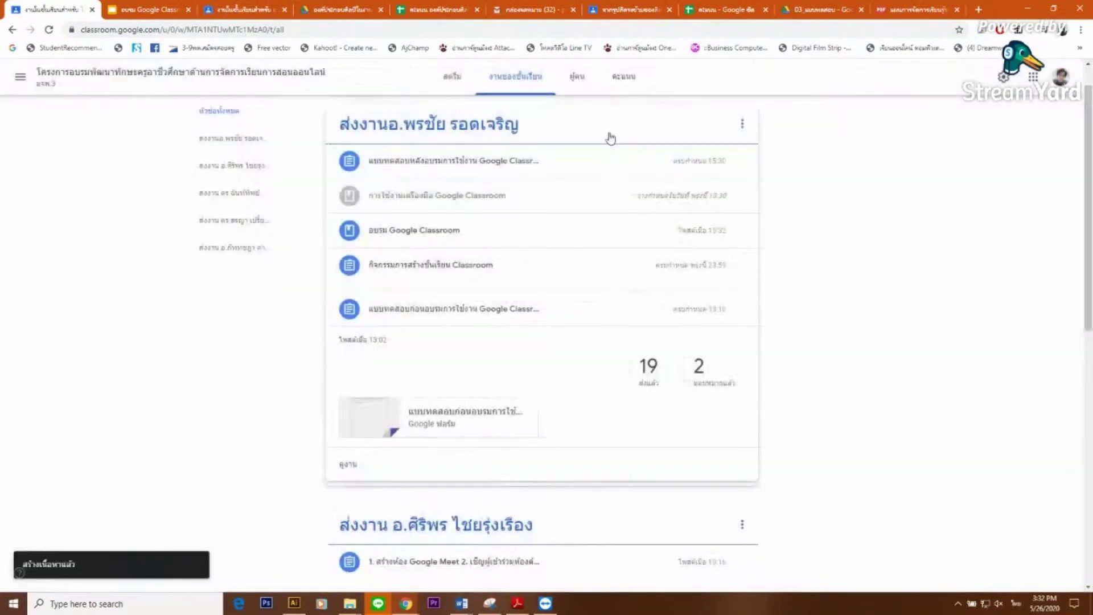
Step: Remove the video material's scheduled time and post it immediately
click(742, 200)
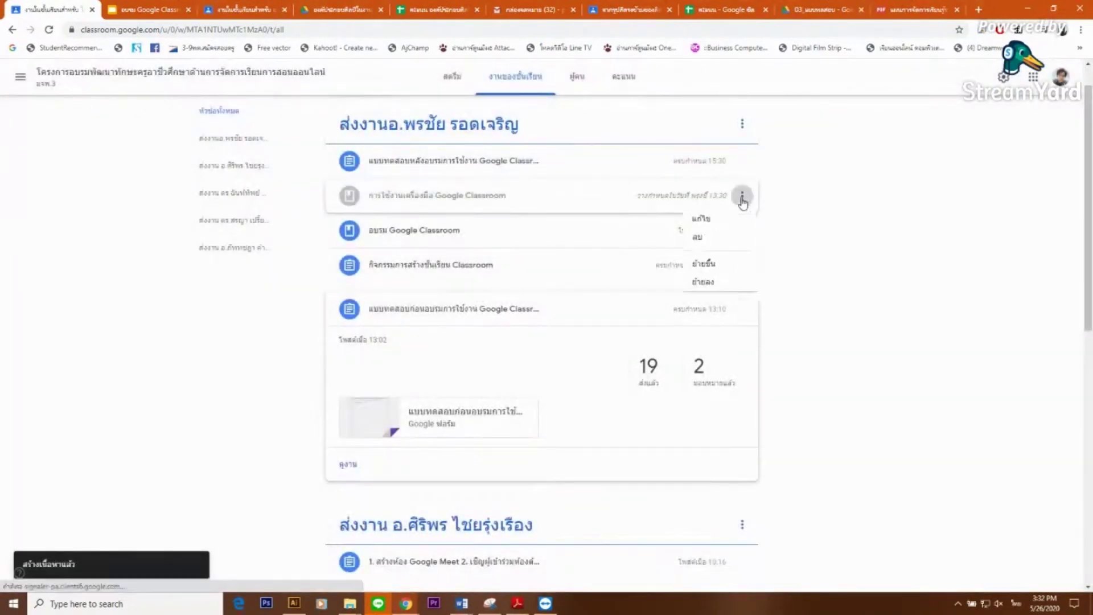
click(719, 221)
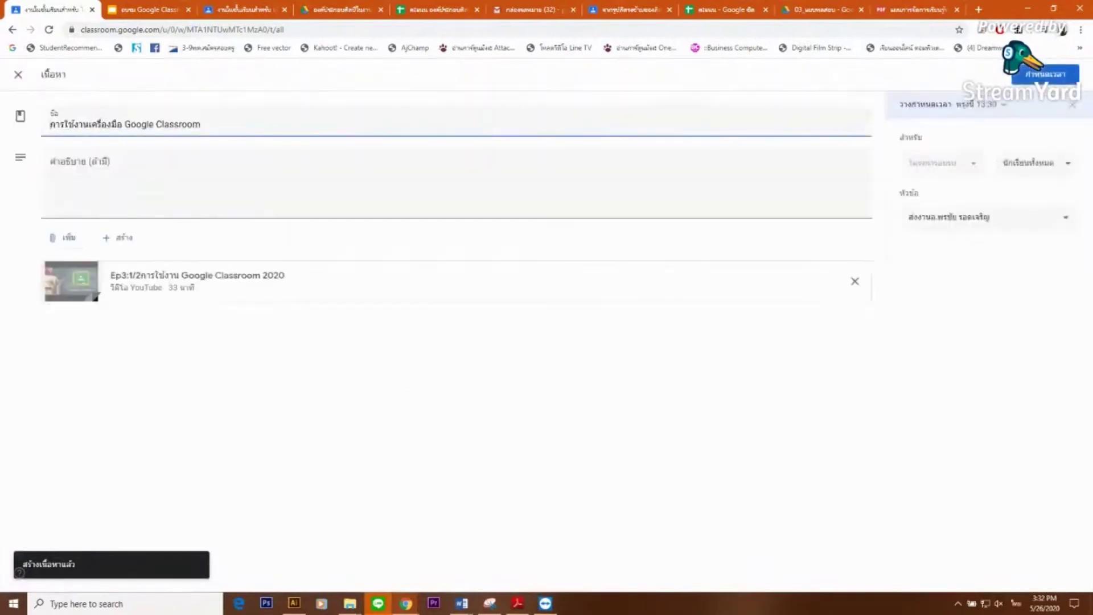
click(1071, 106)
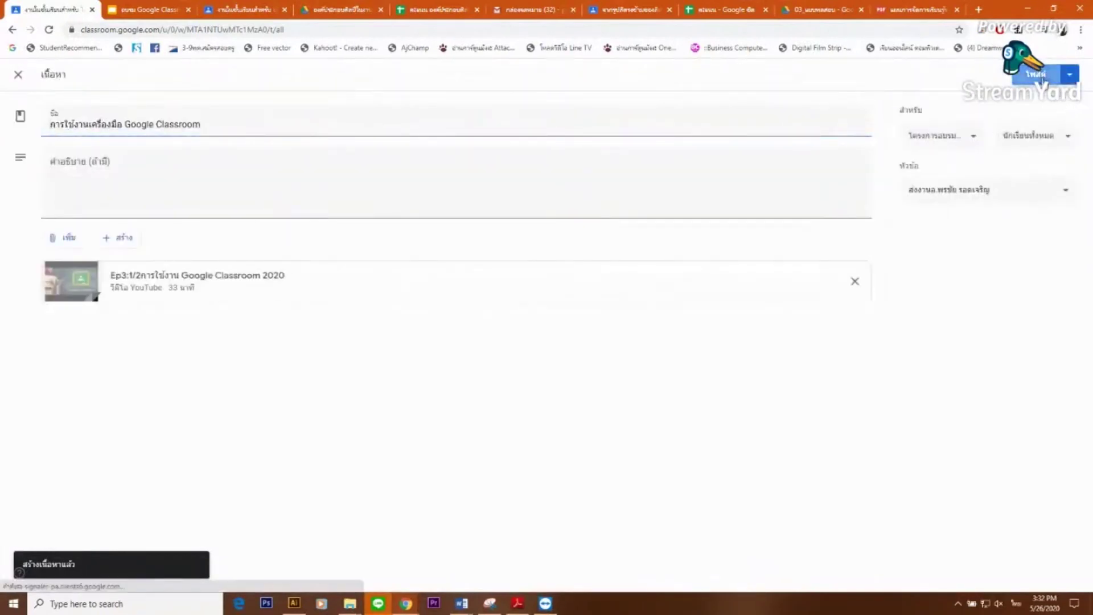
click(1035, 73)
click(617, 358)
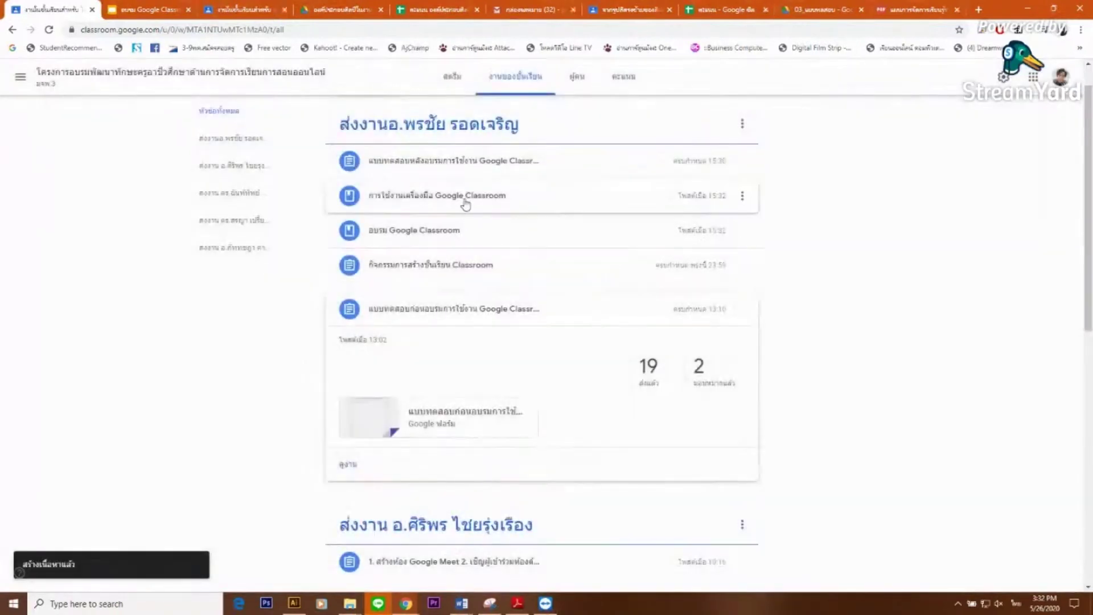
Step: Expand the video material and the Classroom activity, then open the activity's attached document
click(465, 199)
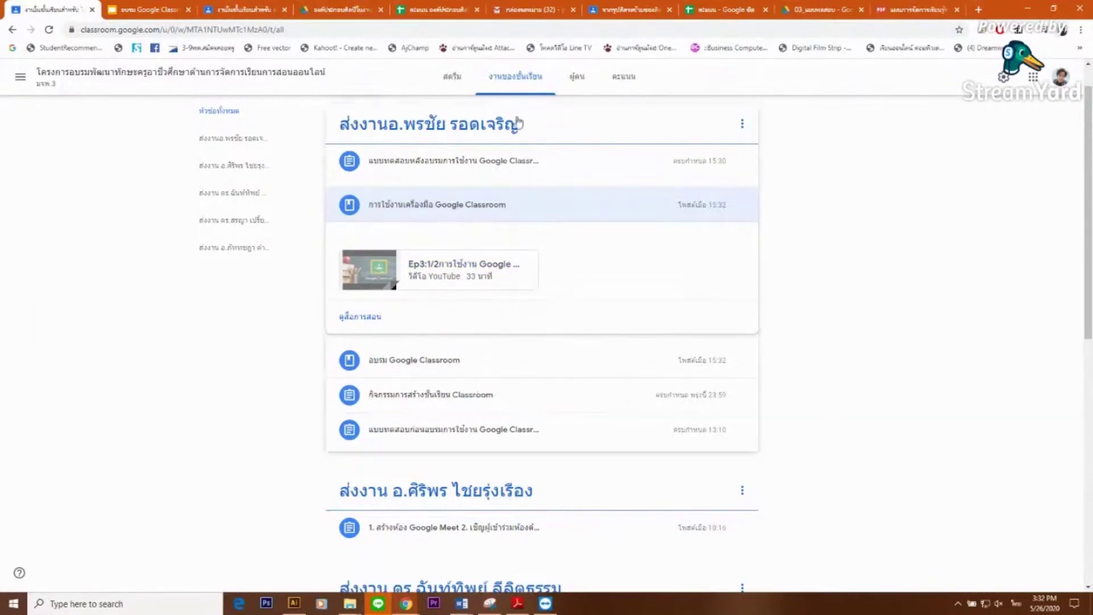
click(450, 403)
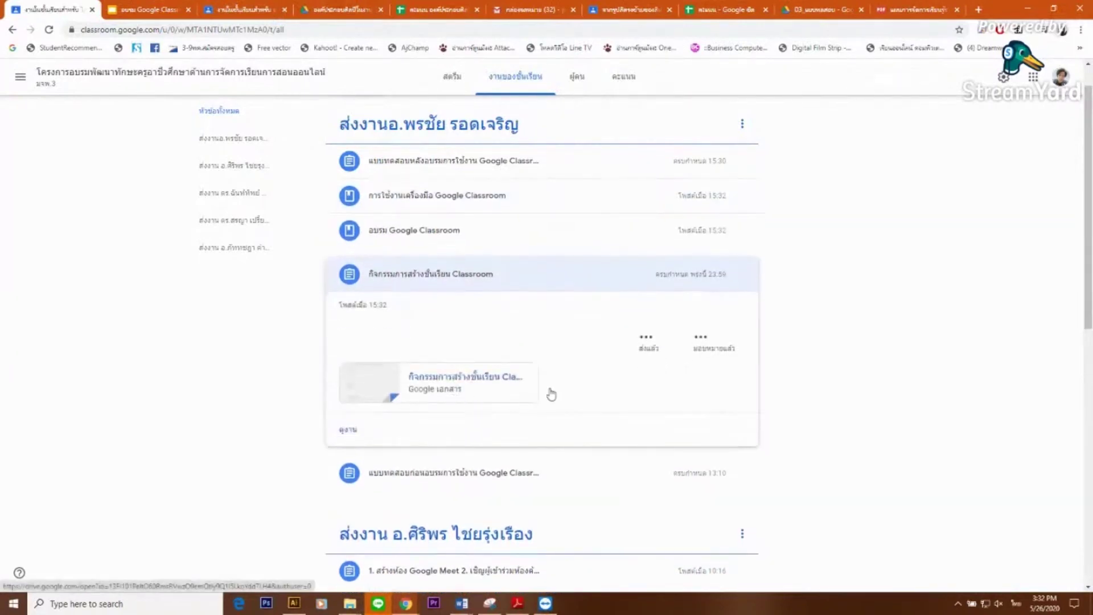
click(447, 383)
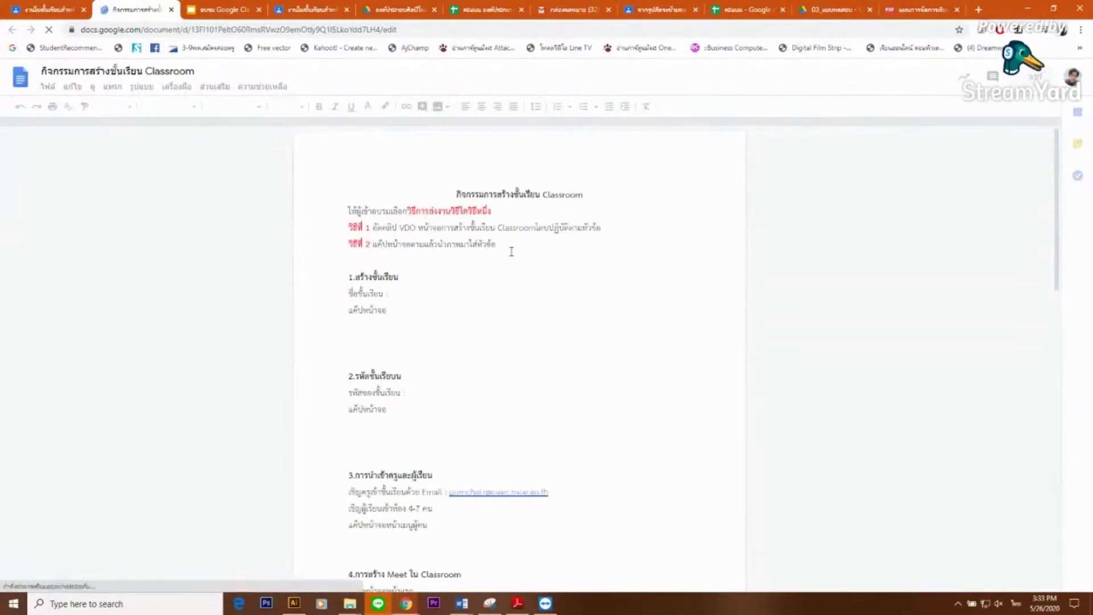
Step: Highlight the lines describing the two methods in the activity document
key(shift+Up)
key(shift+Home)
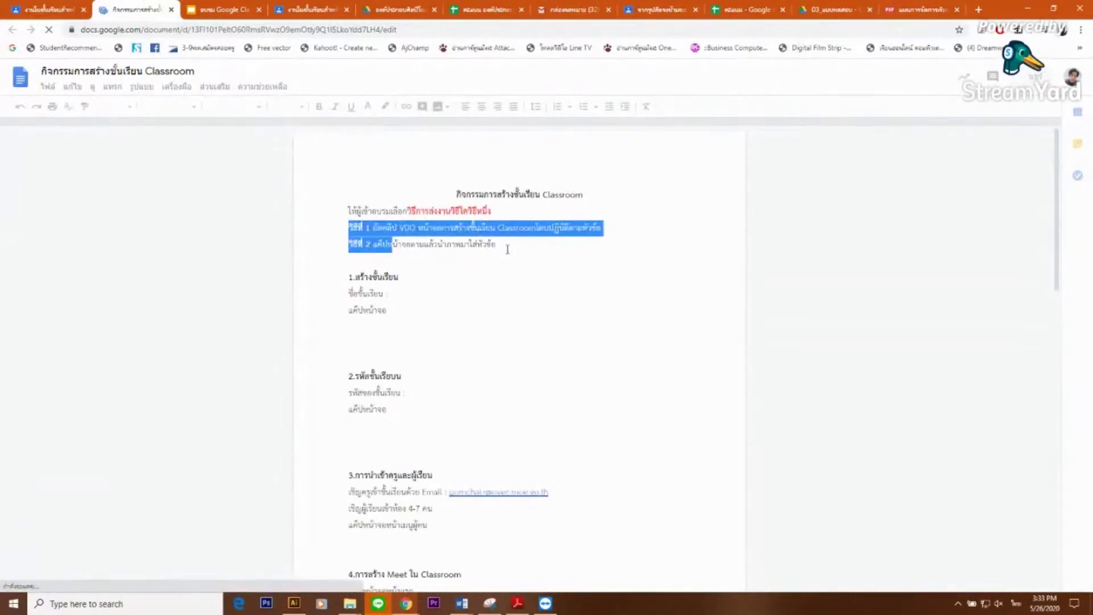
click(504, 243)
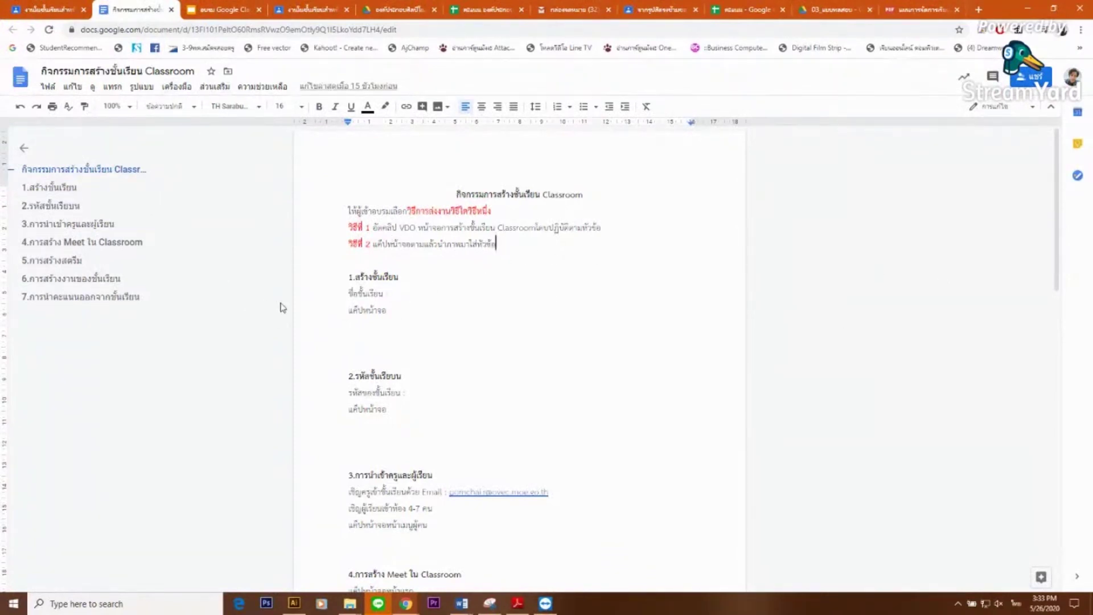
Step: Jump to section 1 of the กิจกรรมการสร้างชั้นเรียน Classroom document and read through it
click(345, 272)
scroll(371, 354, down, 4)
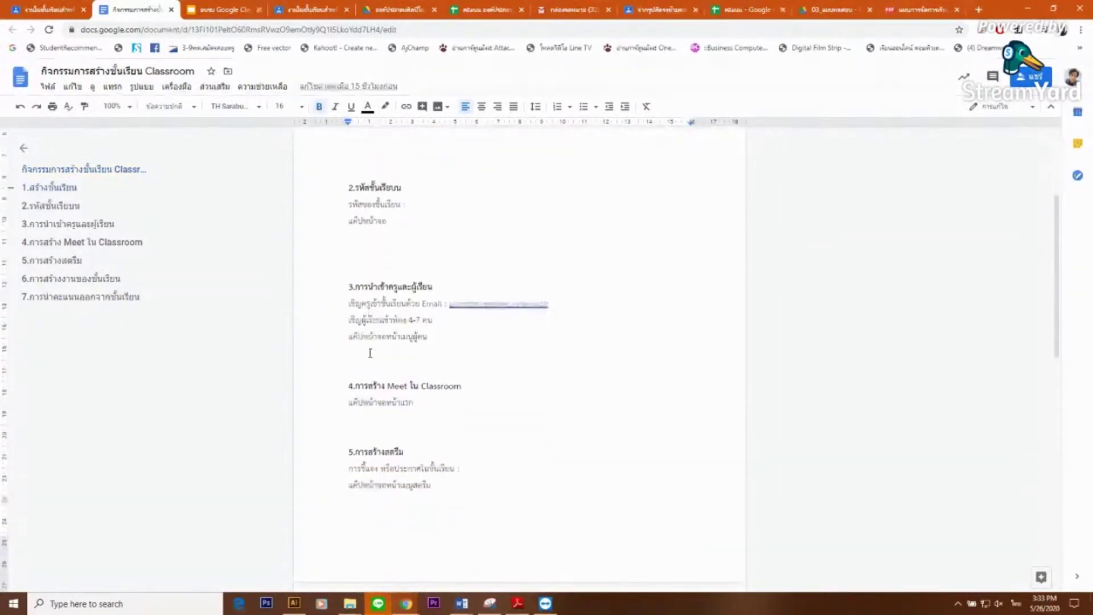
scroll(495, 508, up, 2)
scroll(495, 508, down, 8)
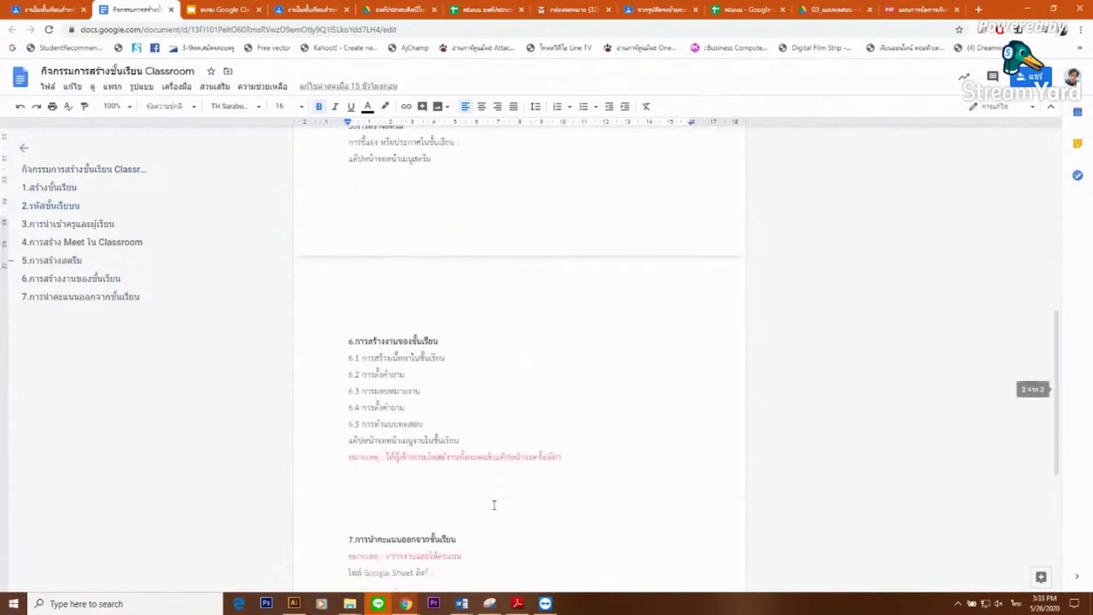
scroll(494, 504, down, 2)
scroll(494, 504, up, 9)
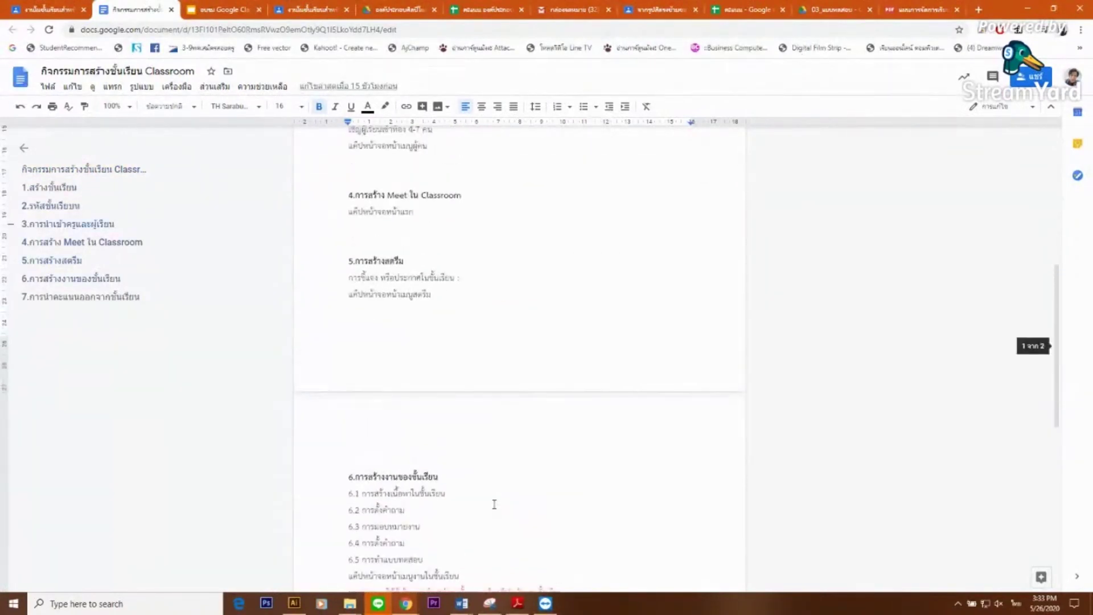
scroll(494, 504, up, 1)
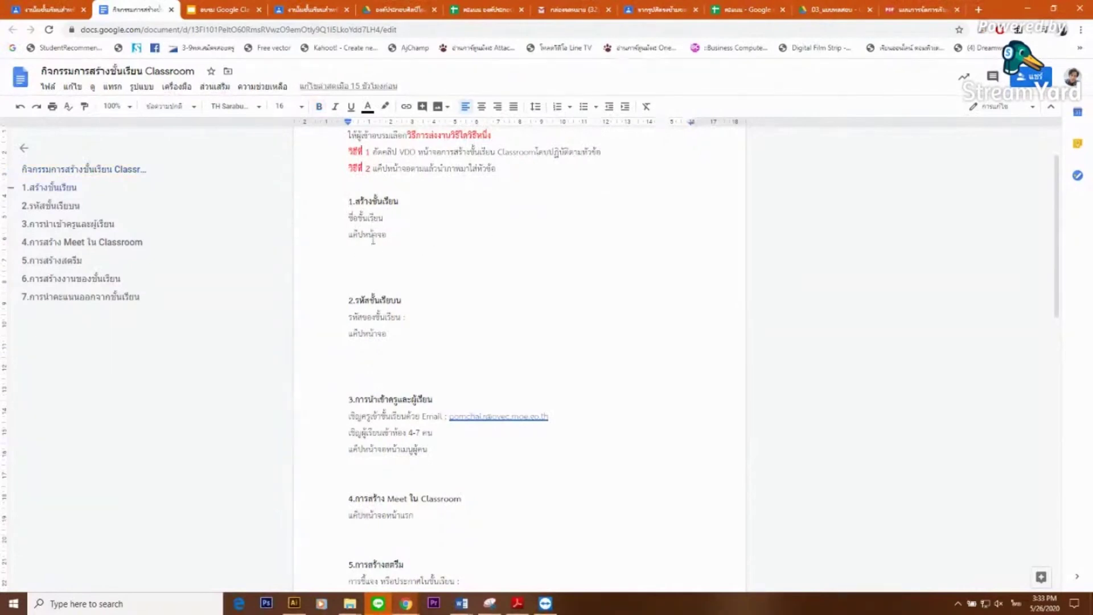
Step: Point out section 1's screenshot space, class name and class code spots, then go to the score sheet
drag(394, 234, 476, 245)
click(397, 215)
drag(431, 327, 419, 320)
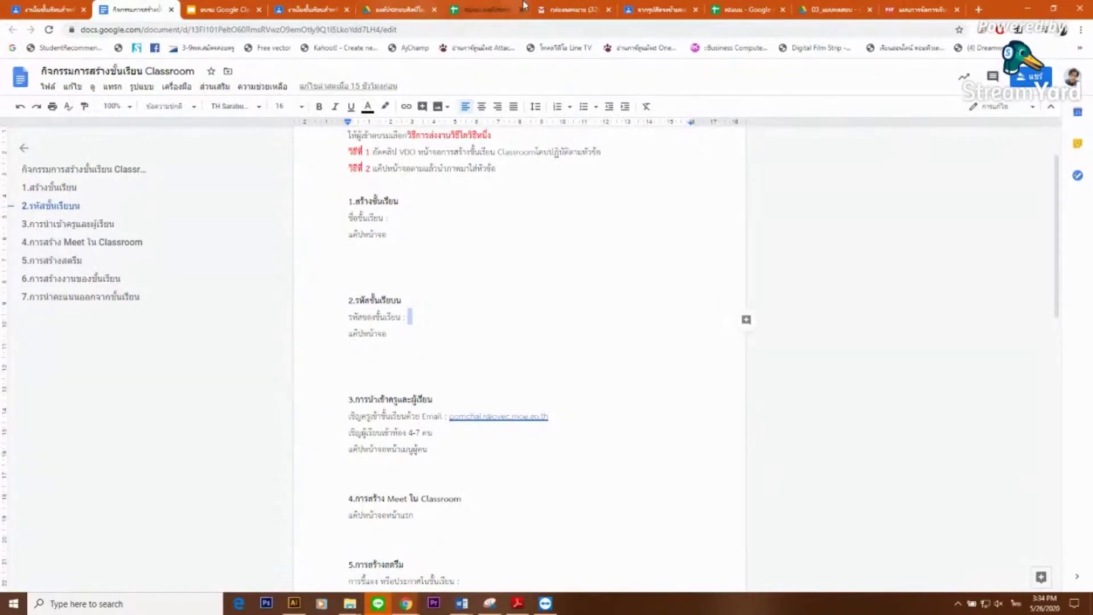
click(496, 10)
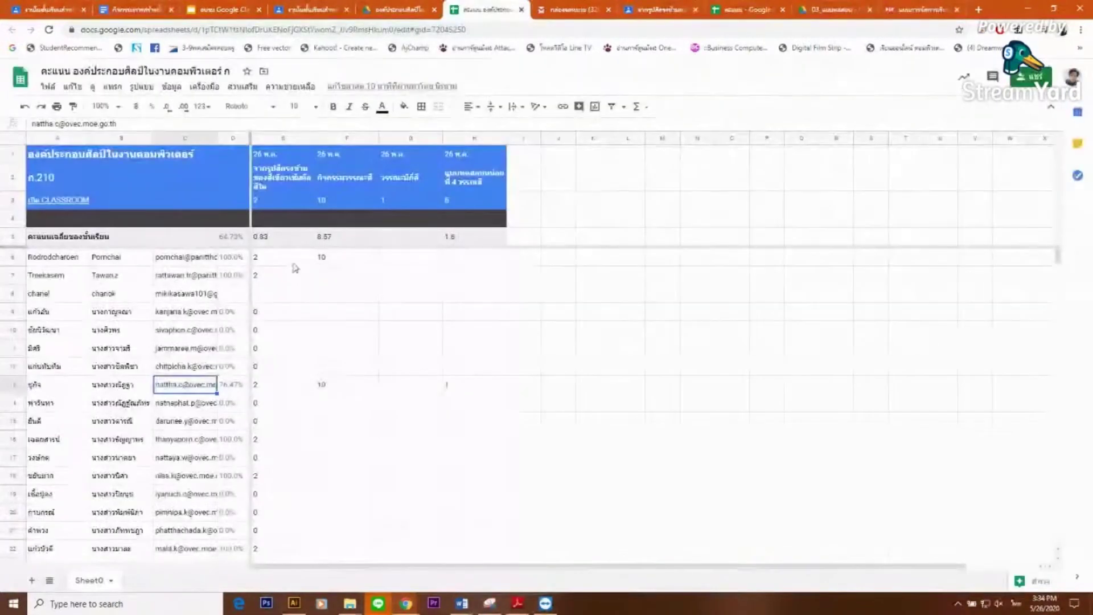
Step: Check a student's e-mail entry in the คะแนน sheet, then return to the activity document
click(746, 10)
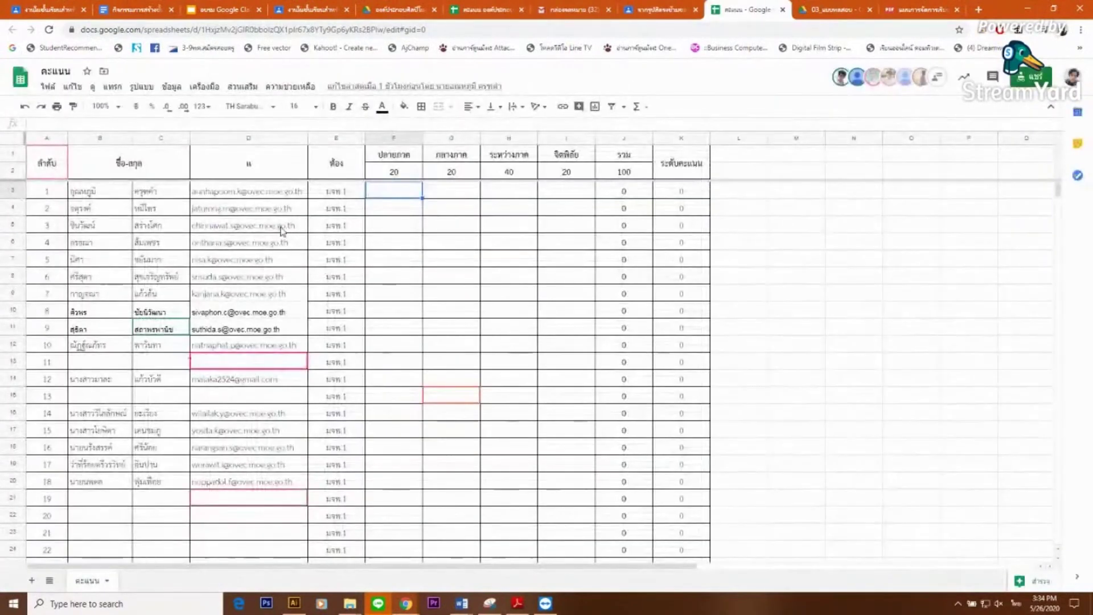
click(281, 231)
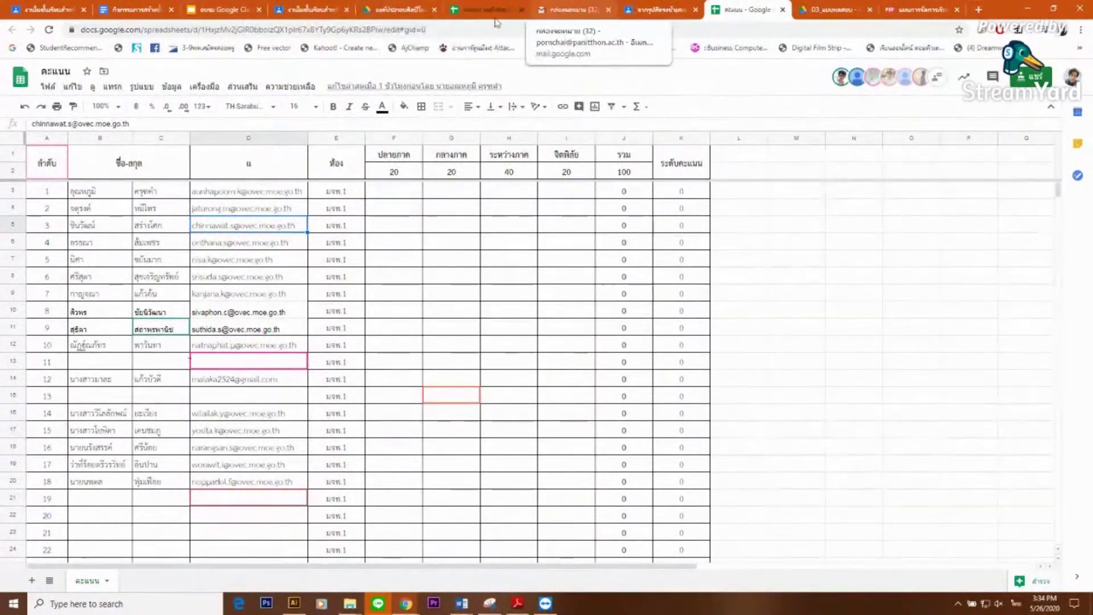
click(135, 10)
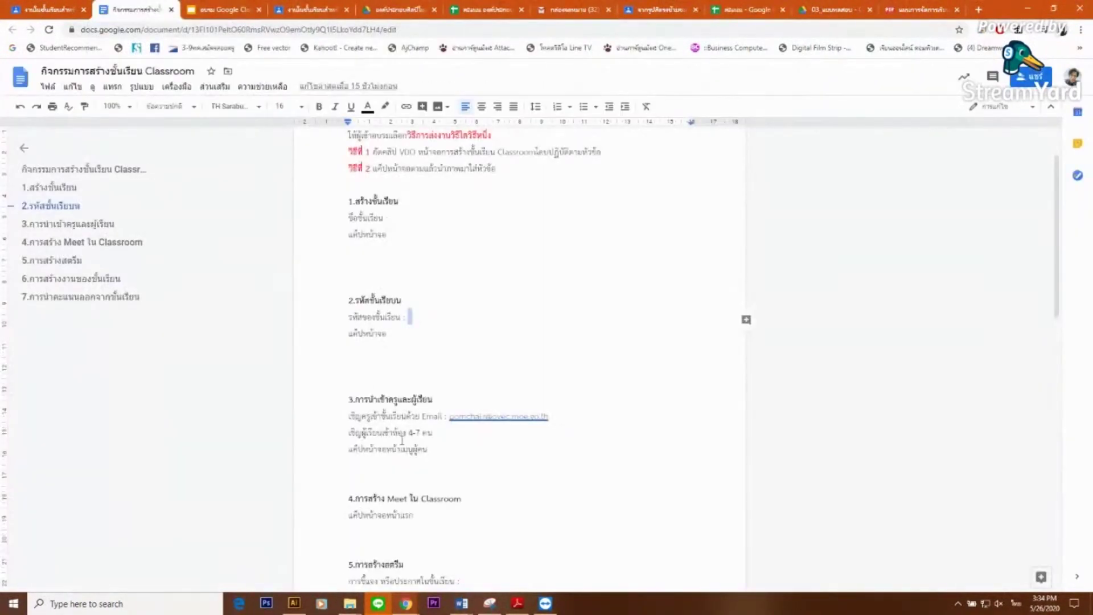
Step: Highlight the section 4 Meet heading and section 5 screenshot instruction, then show the lesson-plan PDF
scroll(393, 435, down, 2)
scroll(416, 305, down, 1)
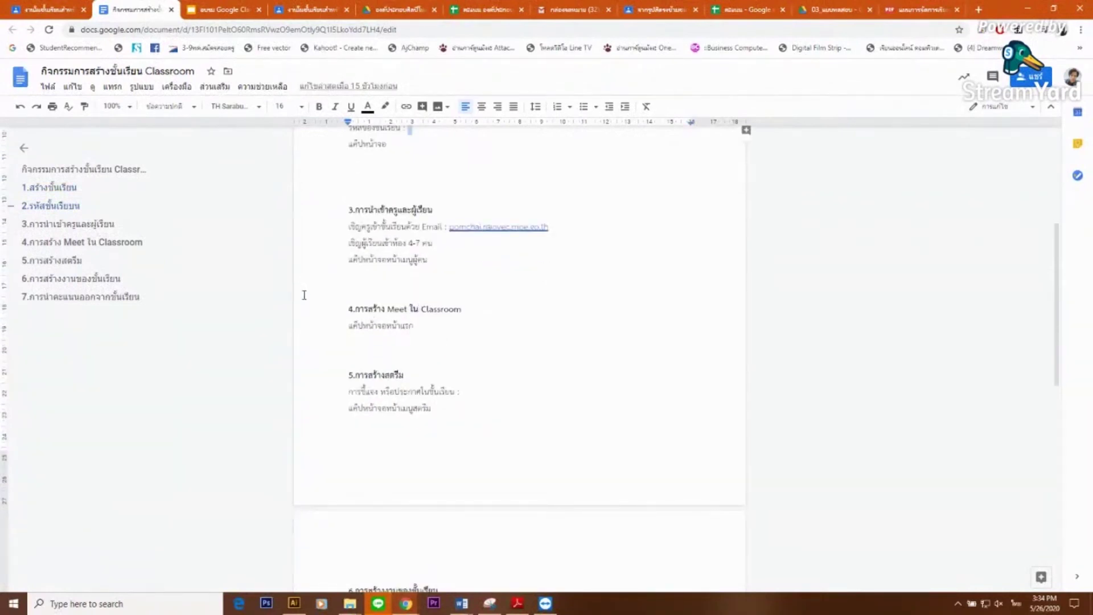
drag(349, 308, 433, 309)
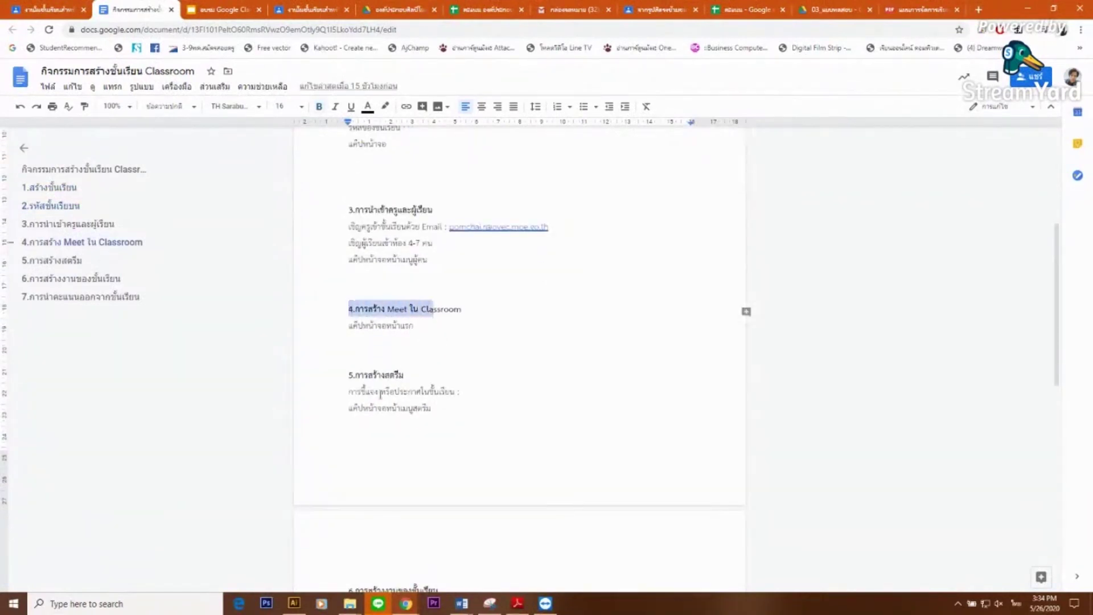
click(353, 381)
scroll(358, 342, down, 2)
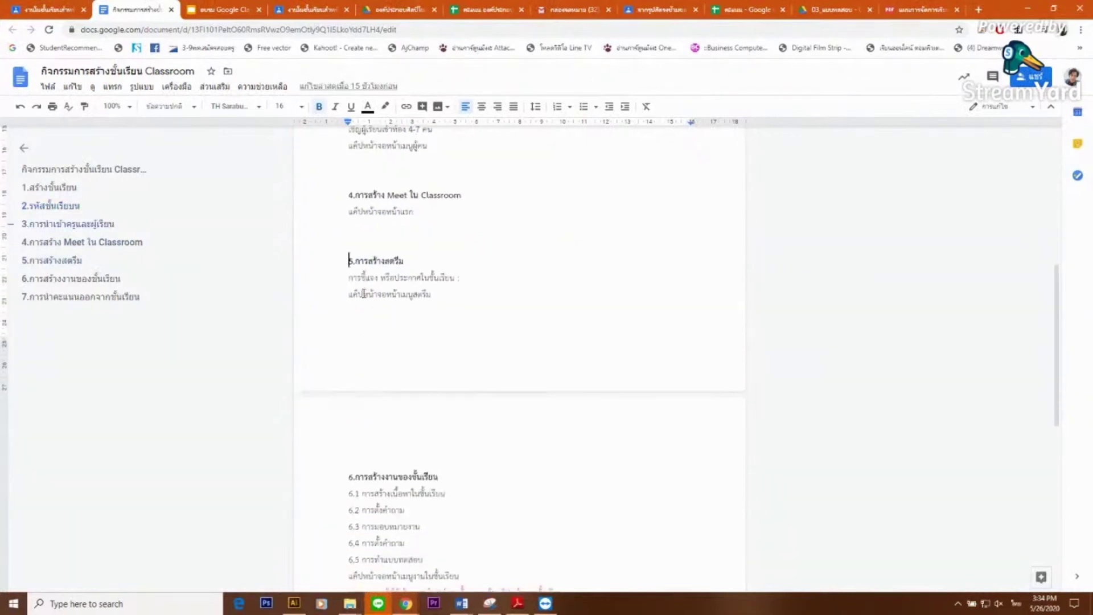
drag(345, 292, 466, 292)
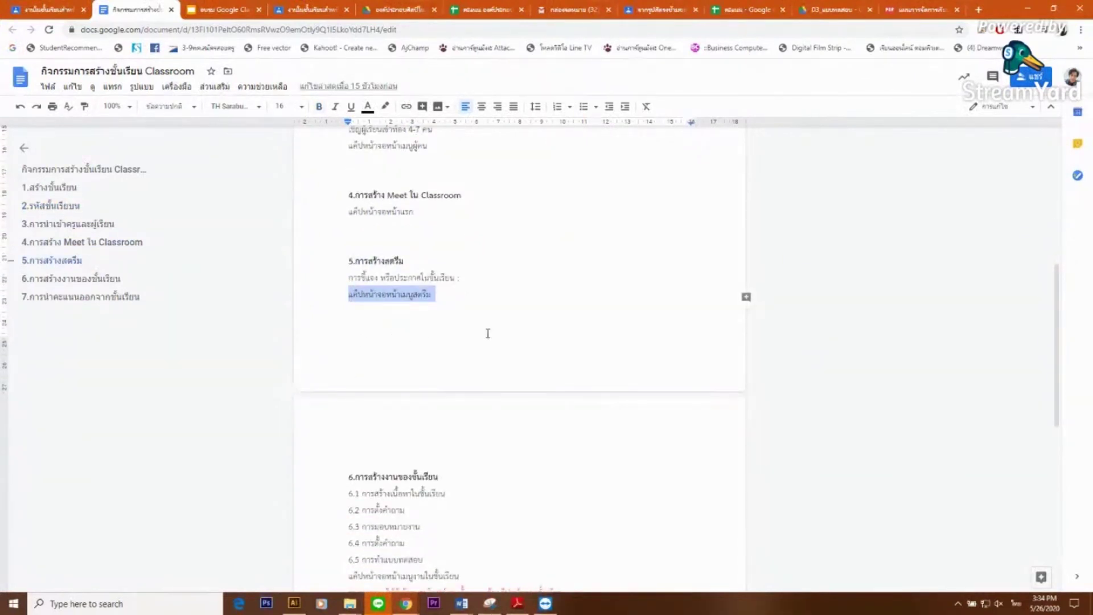
scroll(484, 375, down, 2)
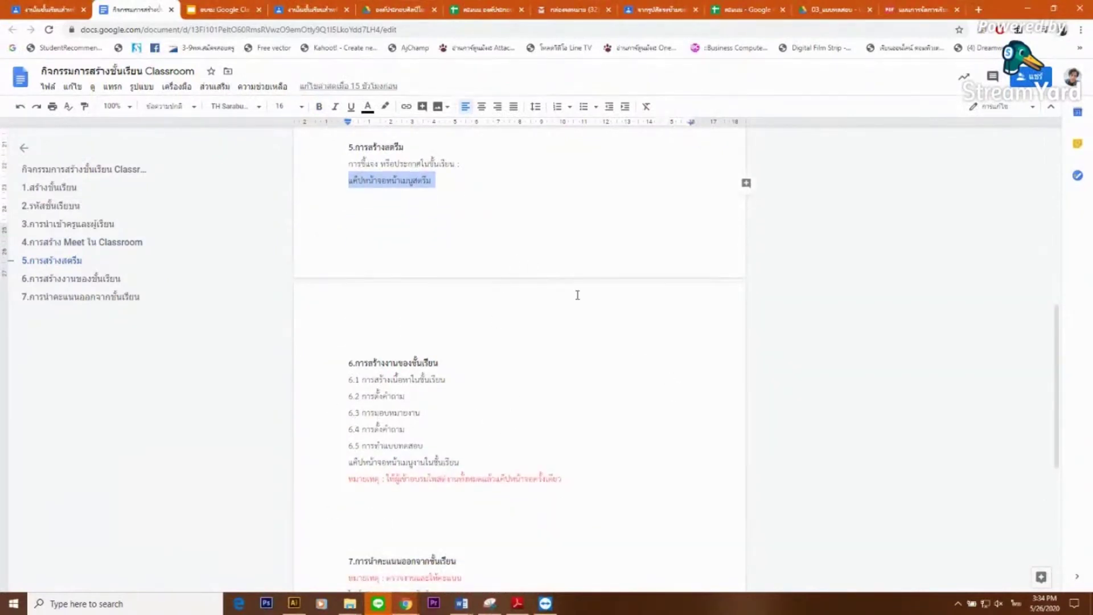
click(922, 9)
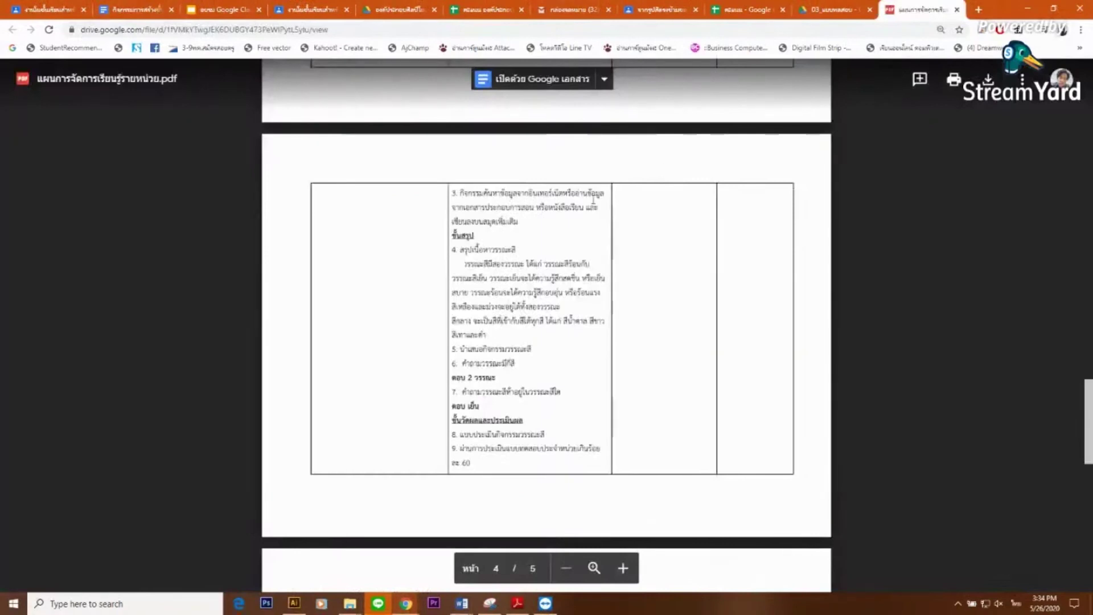
Step: Select the lesson-introduction activity text in the PDF table, then view sections 6 and 7 of the document
scroll(593, 199, up, 7)
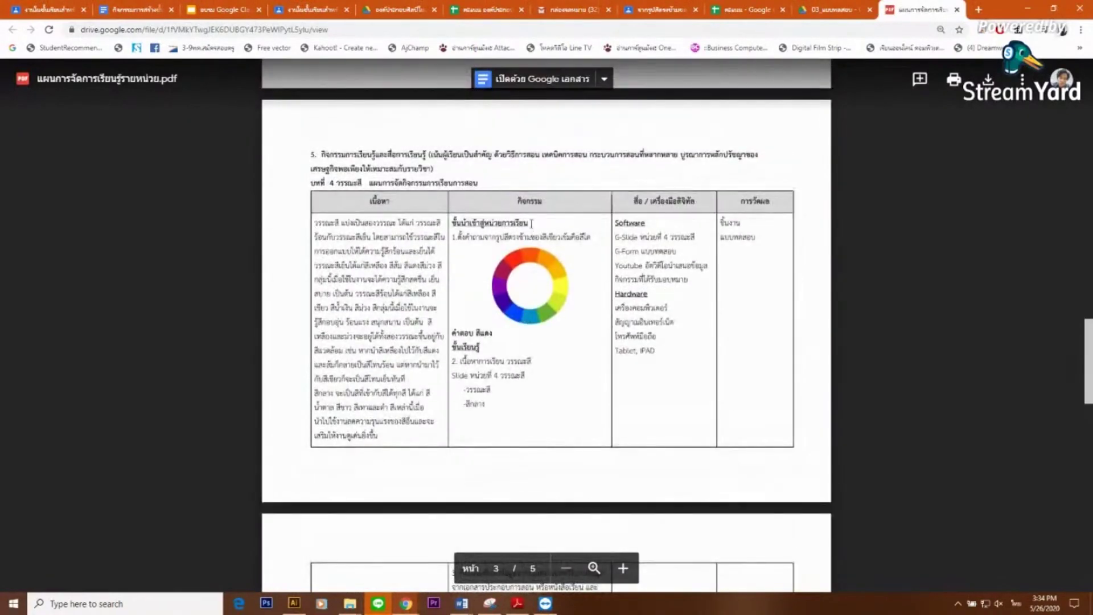
double_click(519, 199)
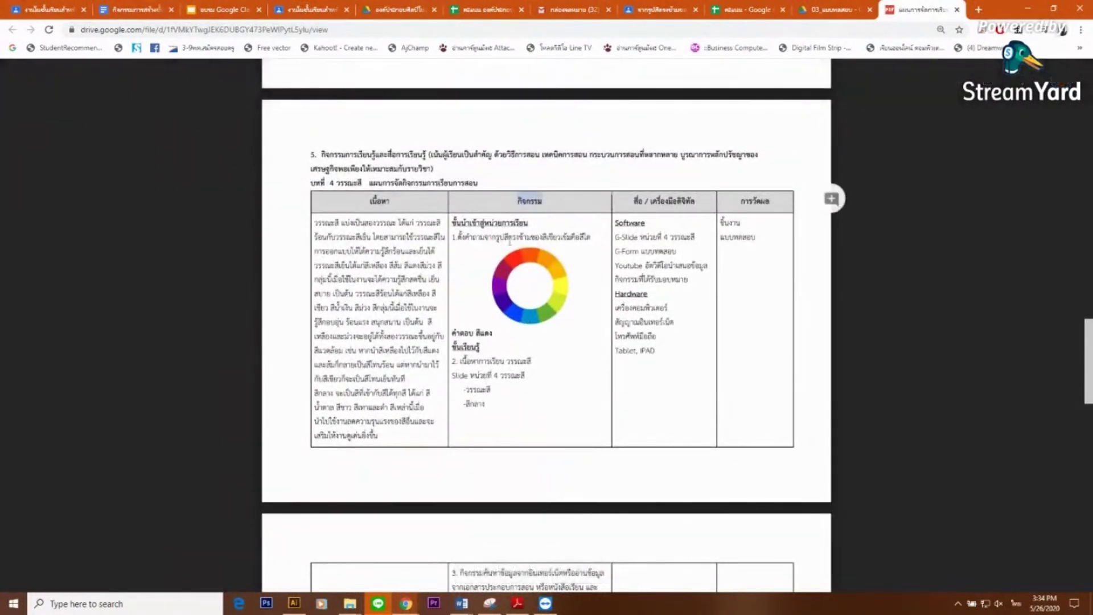
drag(466, 230, 463, 408)
scroll(486, 396, down, 3)
scroll(486, 396, down, 1)
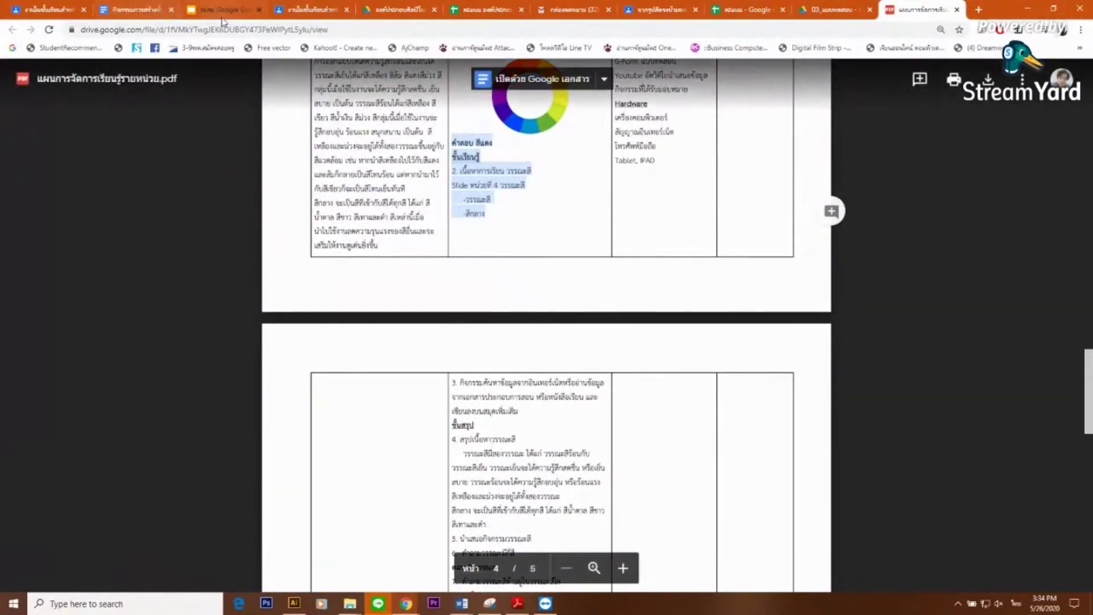
click(132, 9)
scroll(514, 415, down, 2)
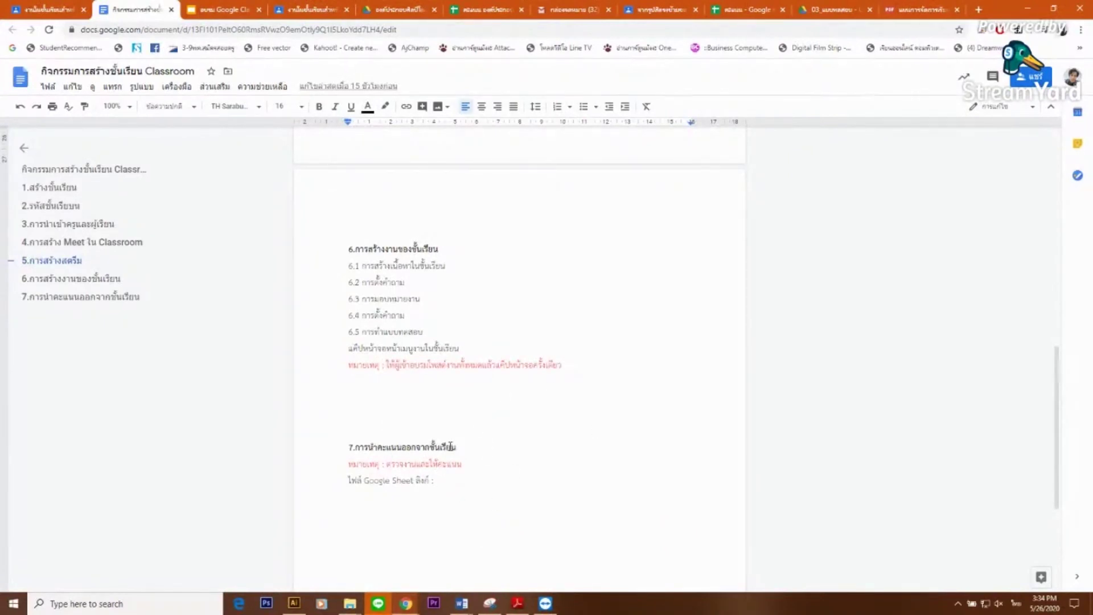
click(487, 10)
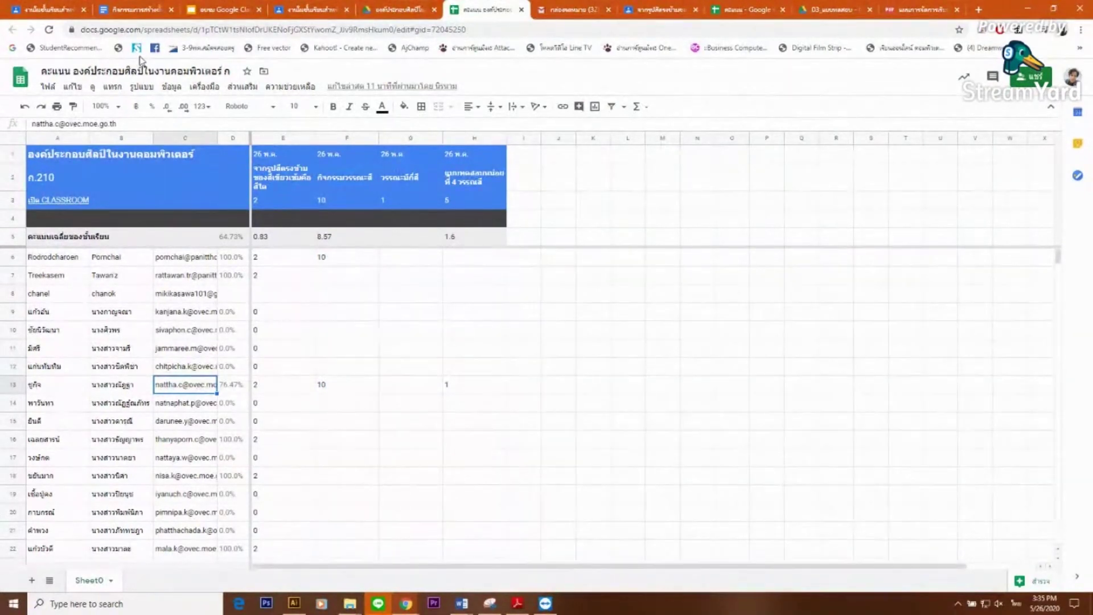
click(129, 35)
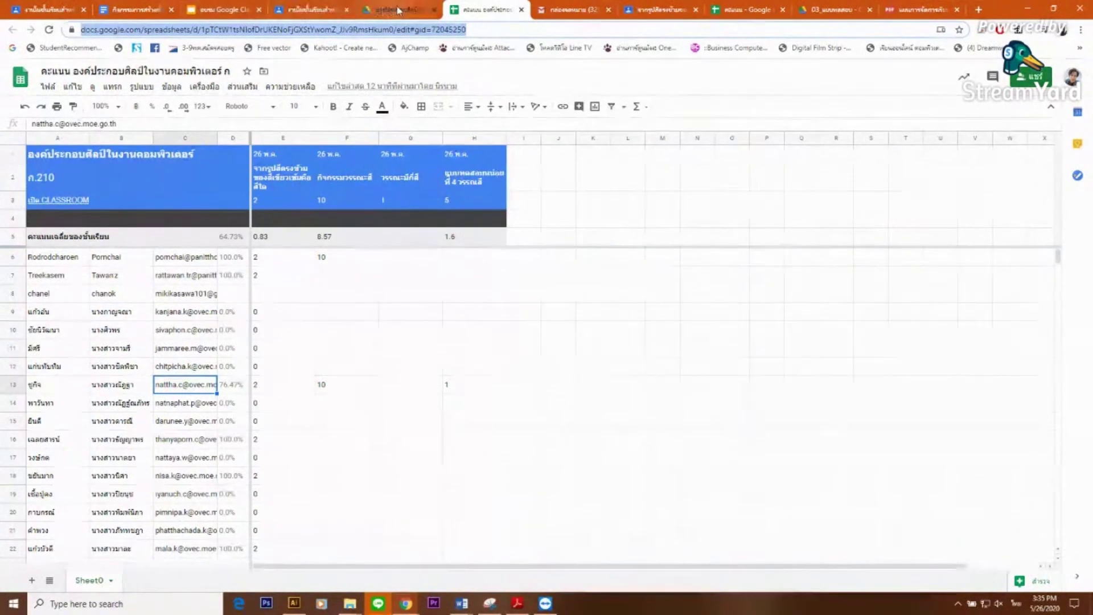
click(135, 10)
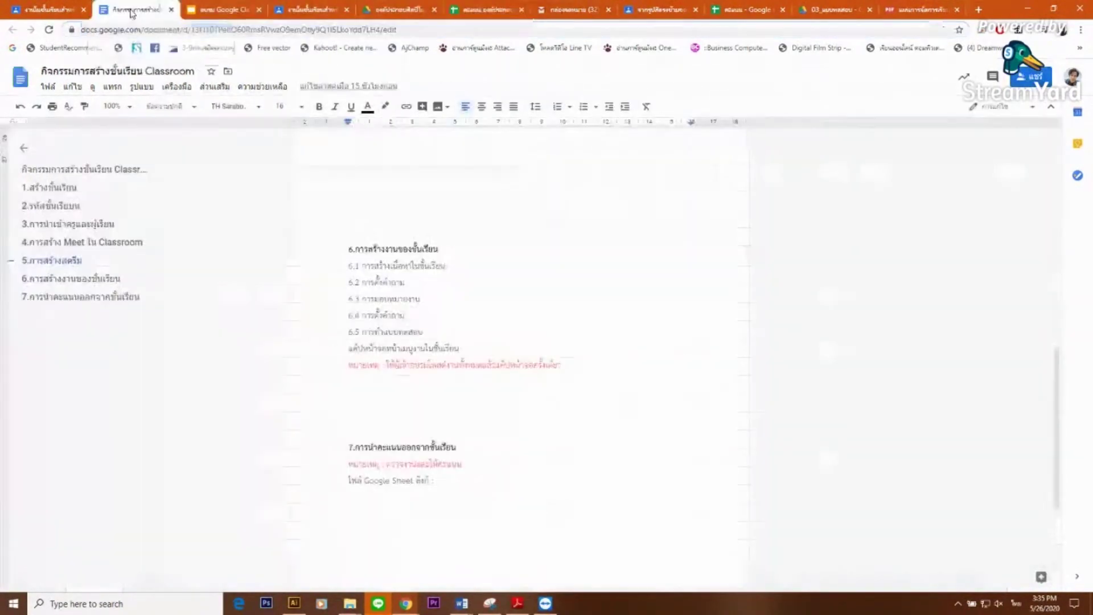
click(468, 480)
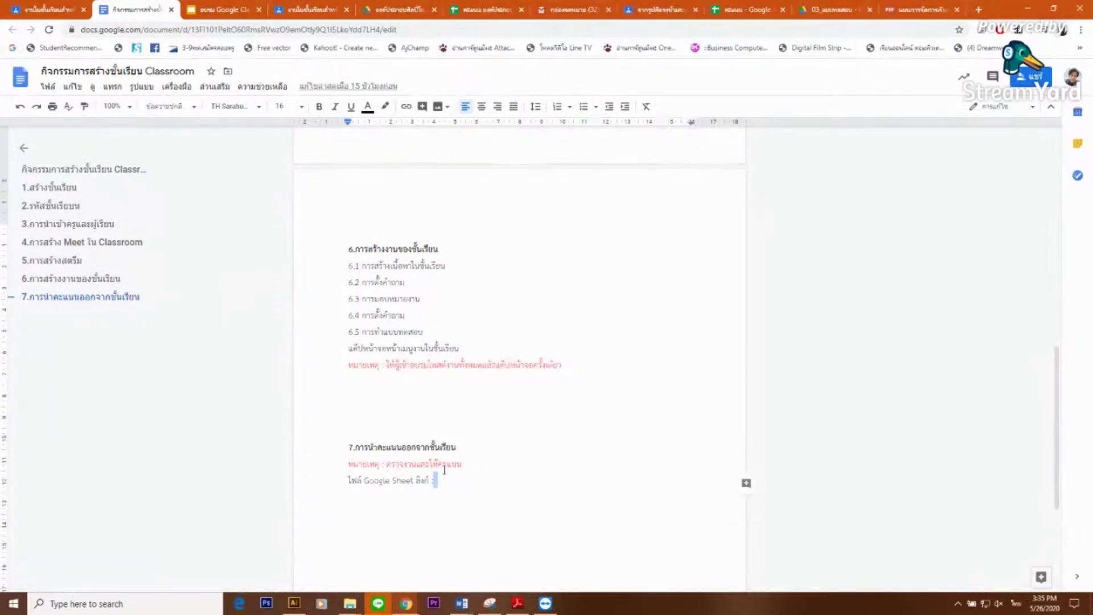
scroll(444, 466, up, 15)
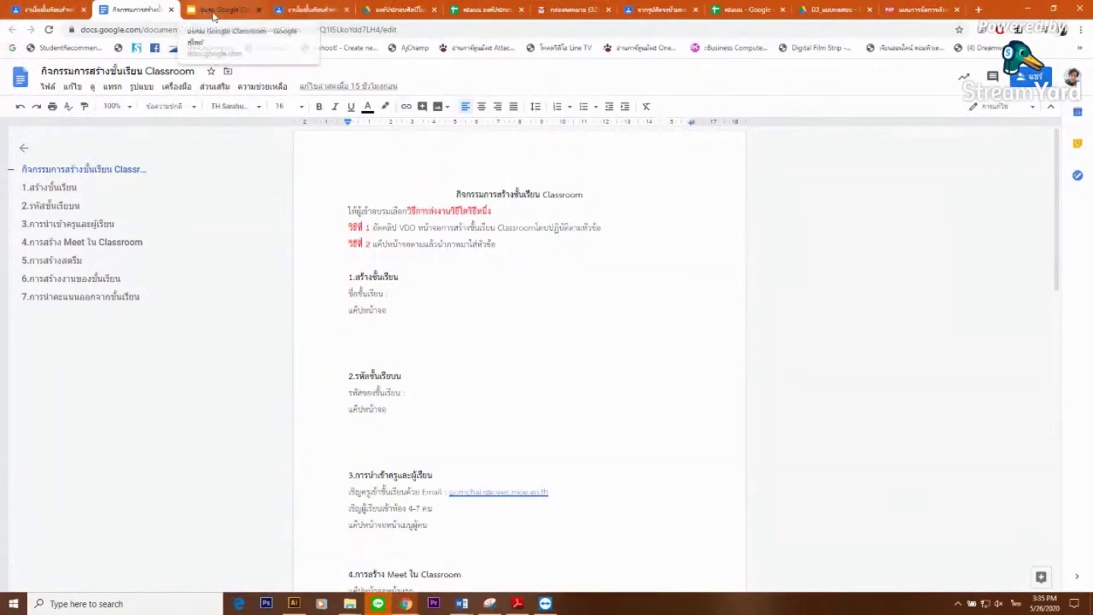
Step: Open the online-teaching course's classwork and expand the post-training quiz: 0 handed in, 21 assigned
click(403, 11)
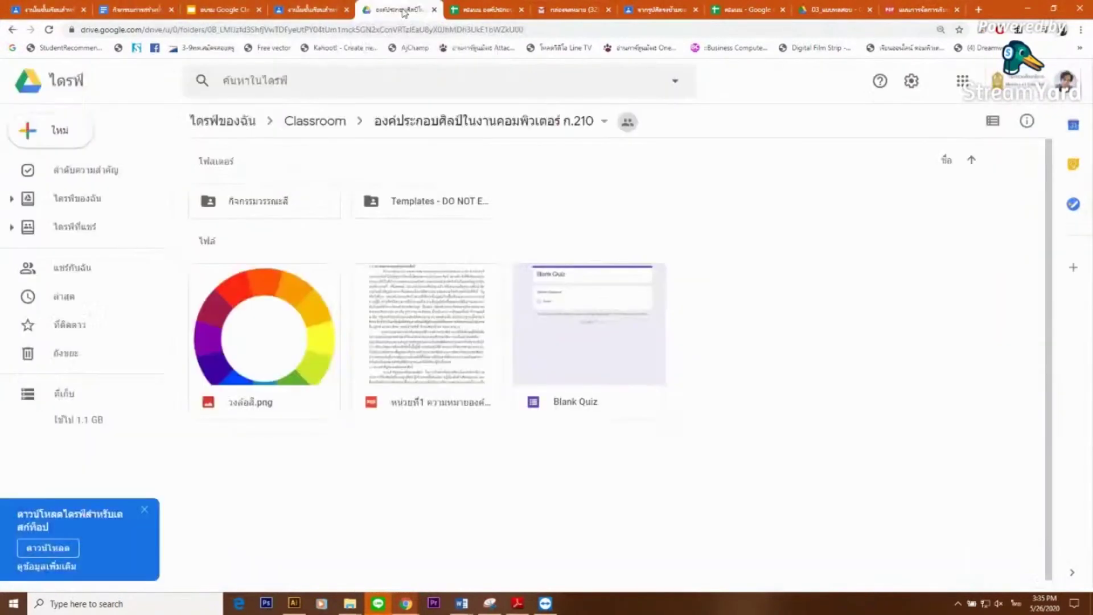
click(302, 9)
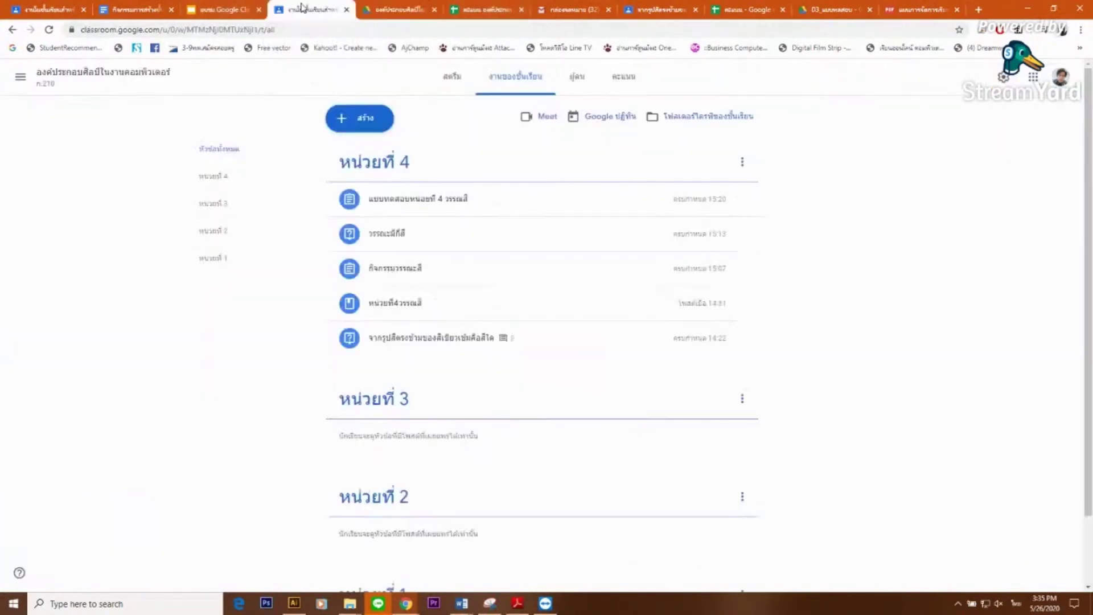
click(48, 9)
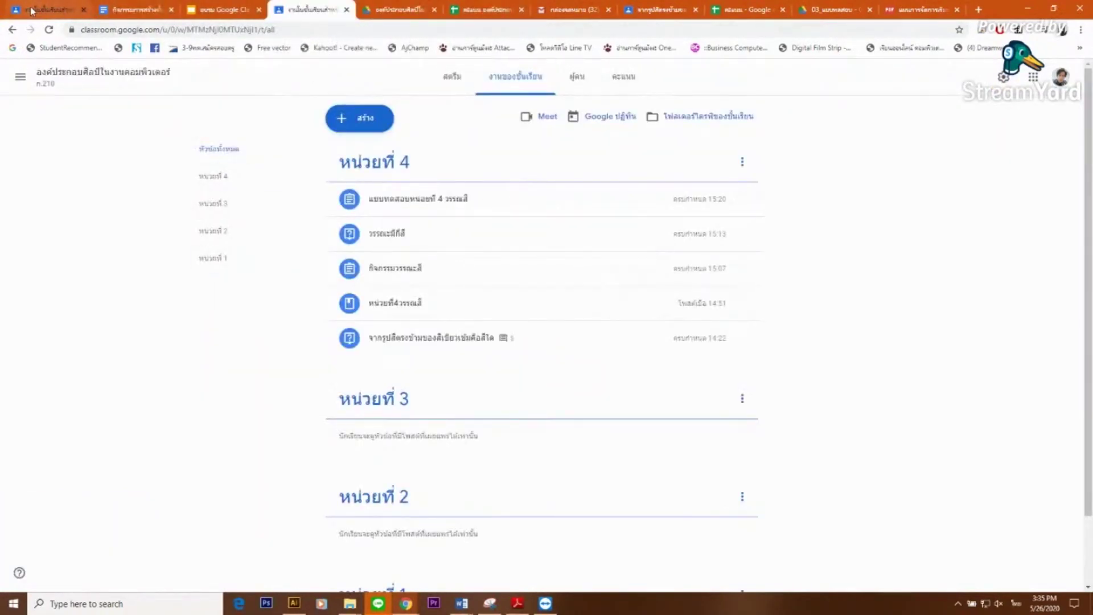
click(446, 165)
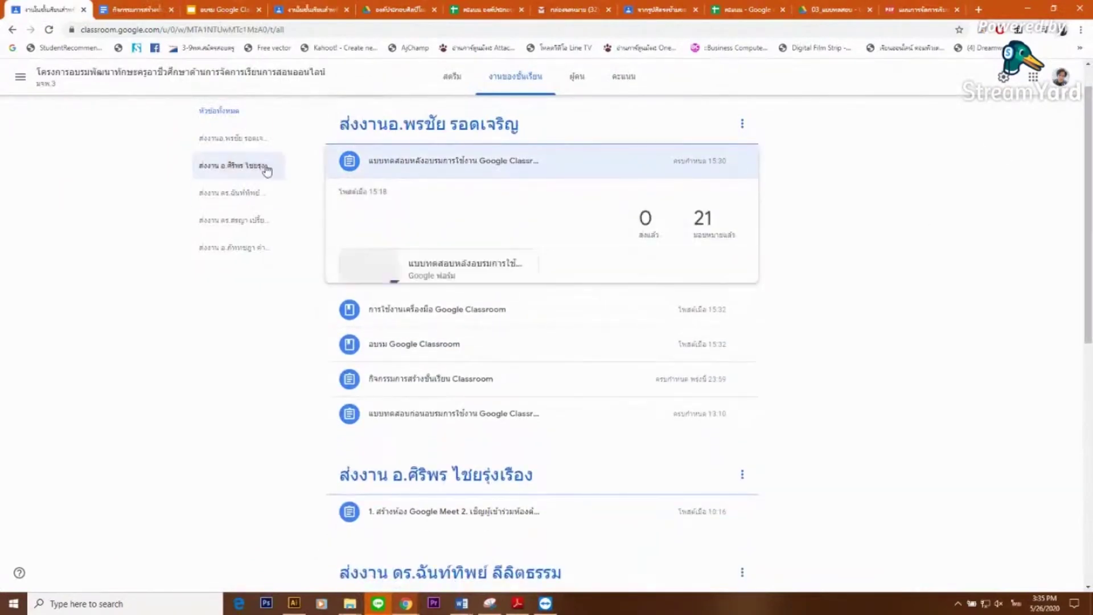
scroll(196, 308, up, 1)
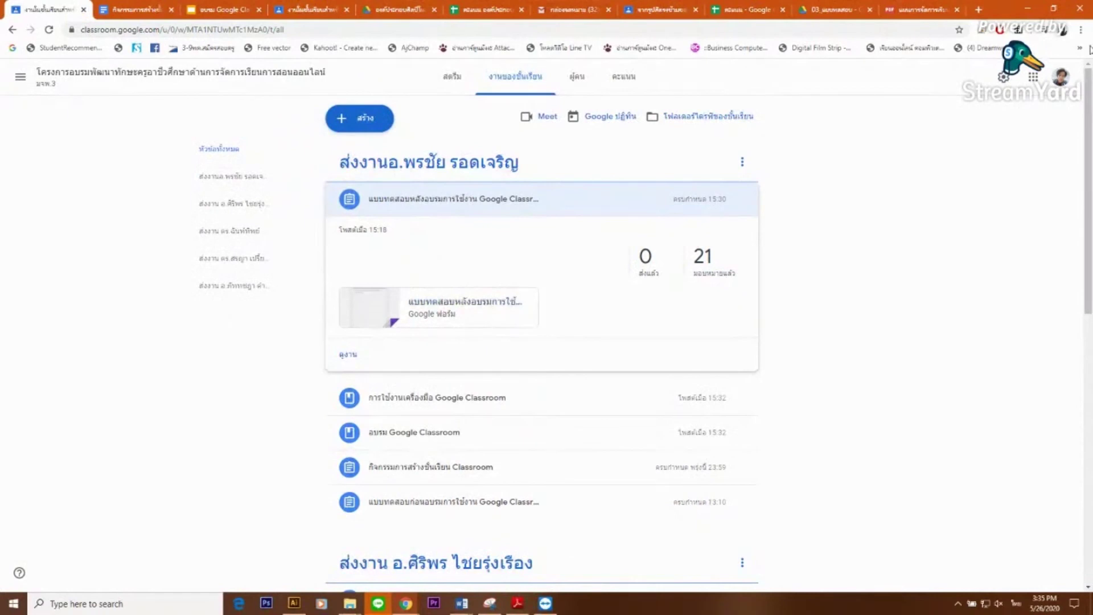